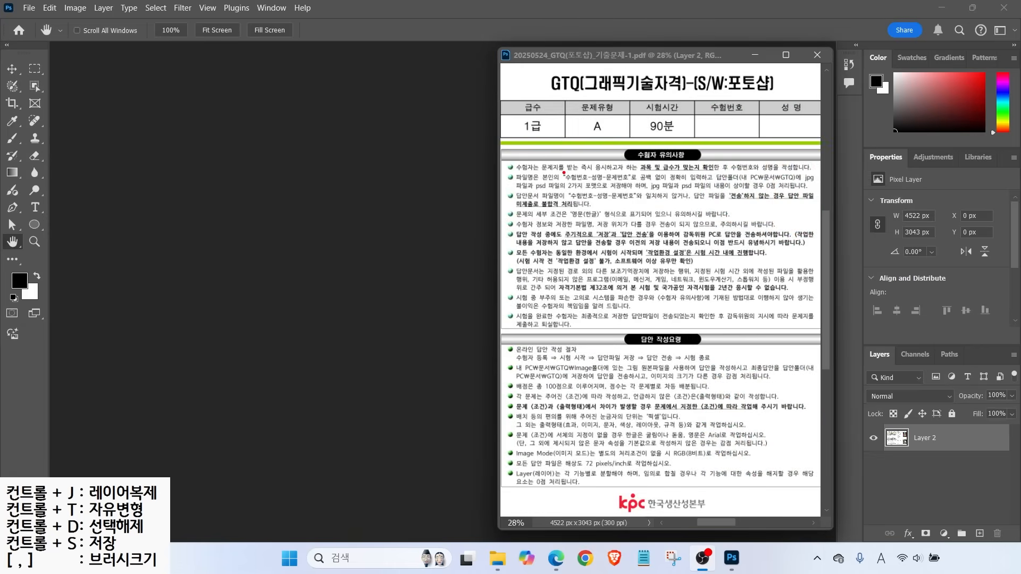
Box the file-naming rule and answer-folder path in red, and point arrows at both
{"action": "left_click_drag", "start_coordinate": [564, 172], "coordinate": [632, 184]}
{"action": "left_click_drag", "start_coordinate": [738, 174], "coordinate": [800, 184]}
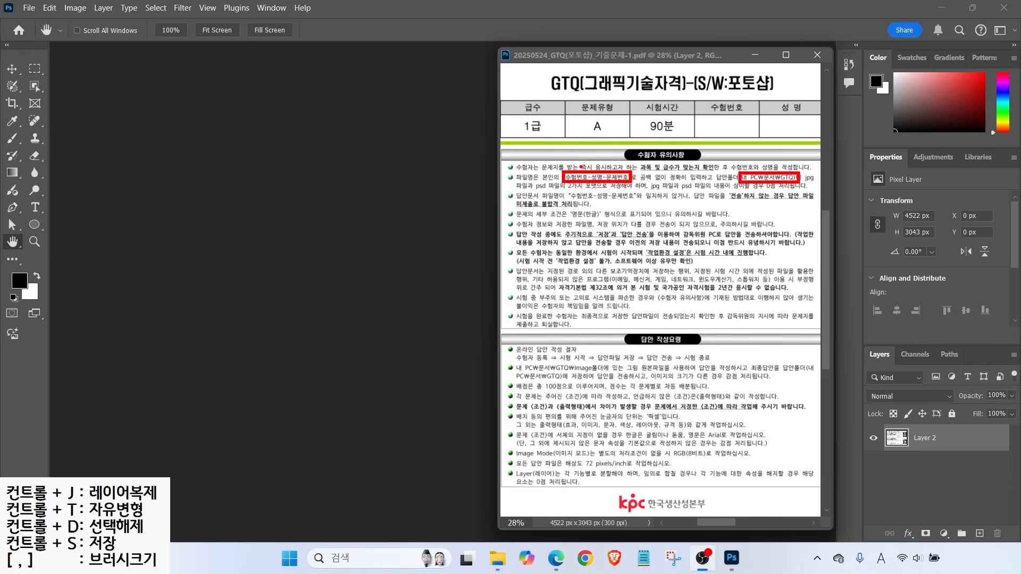
{"action": "mouse_move", "coordinate": [556, 155]}
{"action": "left_mouse_down"}
{"action": "mouse_move", "coordinate": [572, 170]}
{"action": "mouse_move", "coordinate": [577, 155]}
{"action": "mouse_move", "coordinate": [602, 159]}
{"action": "left_mouse_up"}
{"action": "mouse_move", "coordinate": [770, 170]}
{"action": "left_mouse_down"}
{"action": "mouse_move", "coordinate": [805, 159]}
{"action": "mouse_move", "coordinate": [814, 180]}
{"action": "mouse_move", "coordinate": [826, 180]}
{"action": "left_mouse_up"}
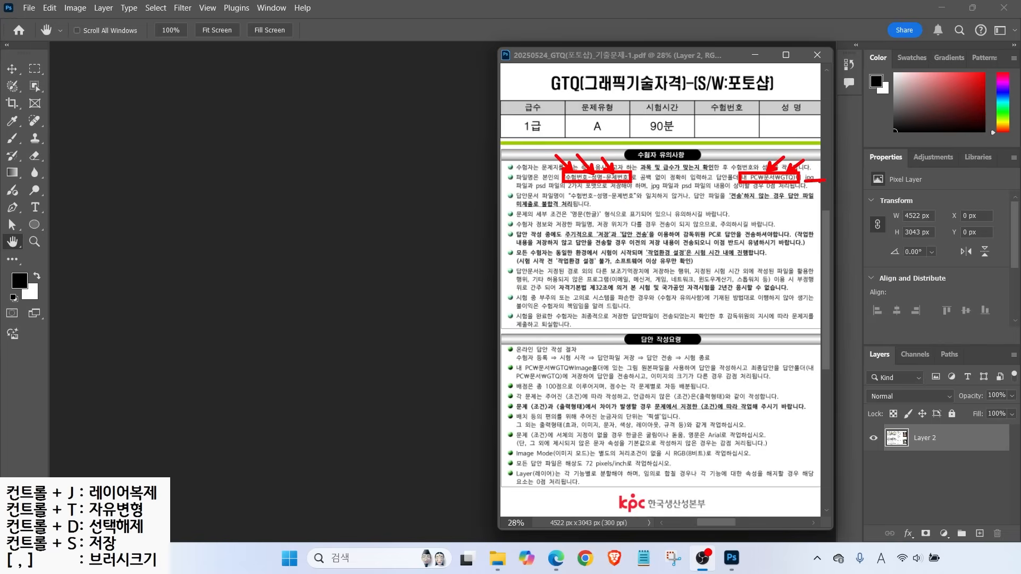
Underline the psd file warnings and box the word 저장 in the saving rule
{"action": "left_click_drag", "start_coordinate": [531, 191], "coordinate": [564, 187]}
{"action": "left_click_drag", "start_coordinate": [679, 191], "coordinate": [792, 189]}
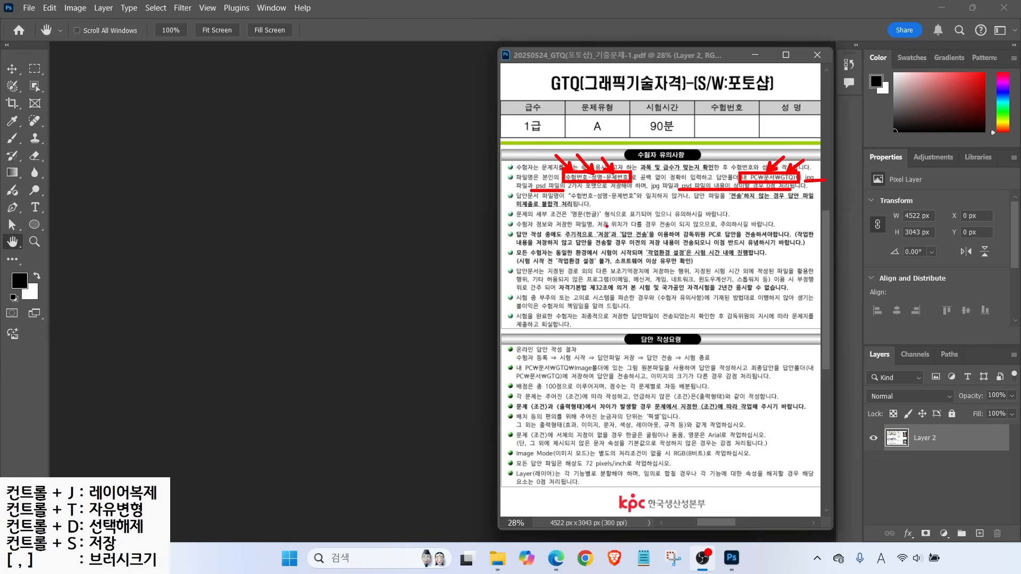
{"action": "mouse_move", "coordinate": [587, 224]}
{"action": "left_mouse_down"}
{"action": "mouse_move", "coordinate": [616, 238]}
{"action": "mouse_move", "coordinate": [650, 234]}
{"action": "mouse_move", "coordinate": [617, 238]}
{"action": "left_mouse_up"}
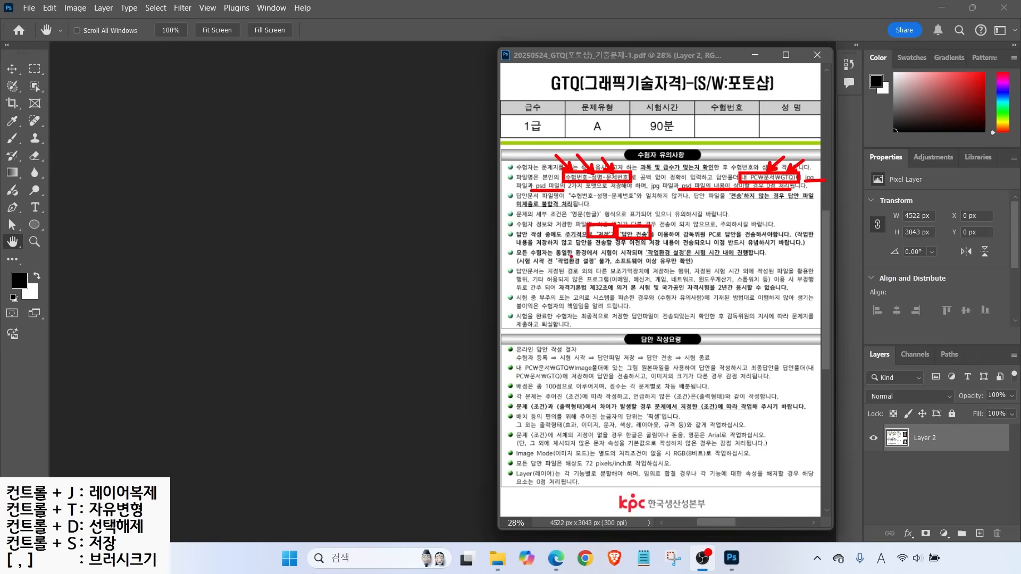
Underline the work-environment setup lines and mark that bullet with an arrow
{"action": "left_click_drag", "start_coordinate": [557, 256], "coordinate": [614, 256]}
{"action": "left_click_drag", "start_coordinate": [649, 257], "coordinate": [691, 256]}
{"action": "left_click_drag", "start_coordinate": [531, 265], "coordinate": [593, 265]}
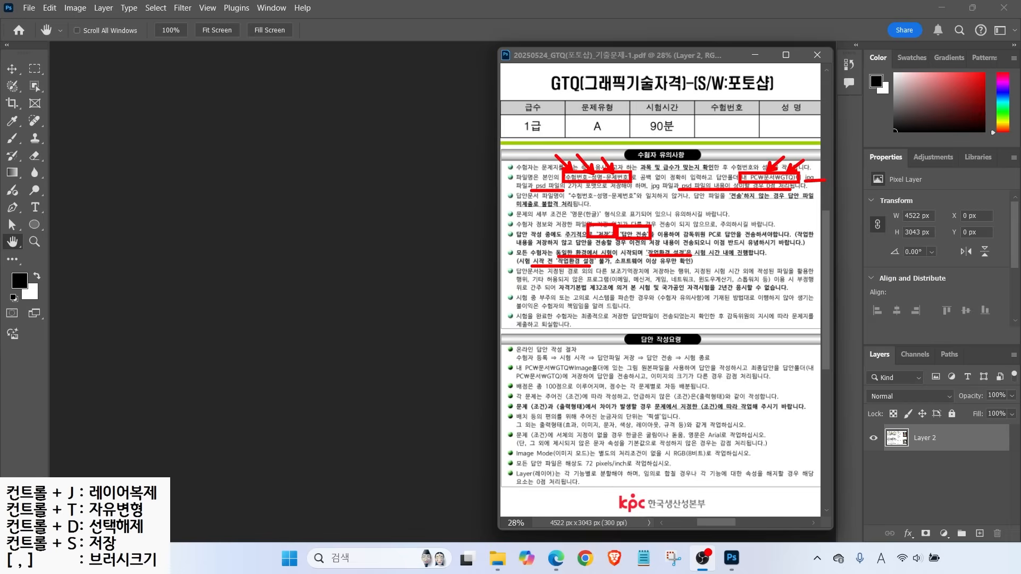
{"action": "mouse_move", "coordinate": [513, 252]}
{"action": "left_mouse_down"}
{"action": "mouse_move", "coordinate": [524, 263]}
{"action": "mouse_move", "coordinate": [507, 254]}
{"action": "left_mouse_up"}
{"action": "left_click_drag", "start_coordinate": [617, 264], "coordinate": [676, 264]}
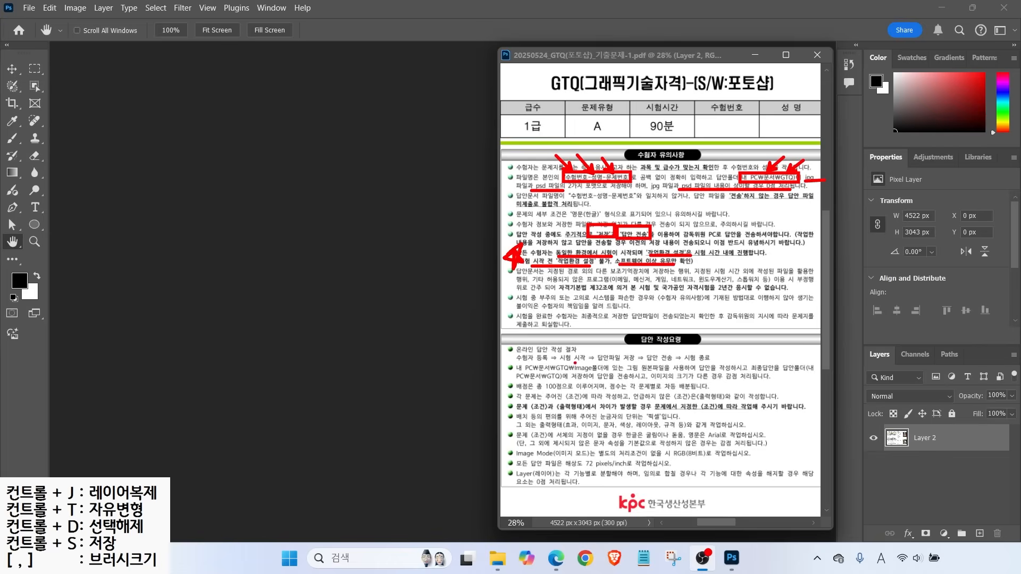
Mark the answer procedure and image folder, and underline the unstated-conditions and (조건)과 (출력형태) rules
{"action": "mouse_move", "coordinate": [555, 349]}
{"action": "left_mouse_down"}
{"action": "mouse_move", "coordinate": [562, 361]}
{"action": "mouse_move", "coordinate": [585, 355]}
{"action": "left_mouse_up"}
{"action": "left_click_drag", "start_coordinate": [548, 372], "coordinate": [610, 371]}
{"action": "left_click_drag", "start_coordinate": [633, 399], "coordinate": [727, 400]}
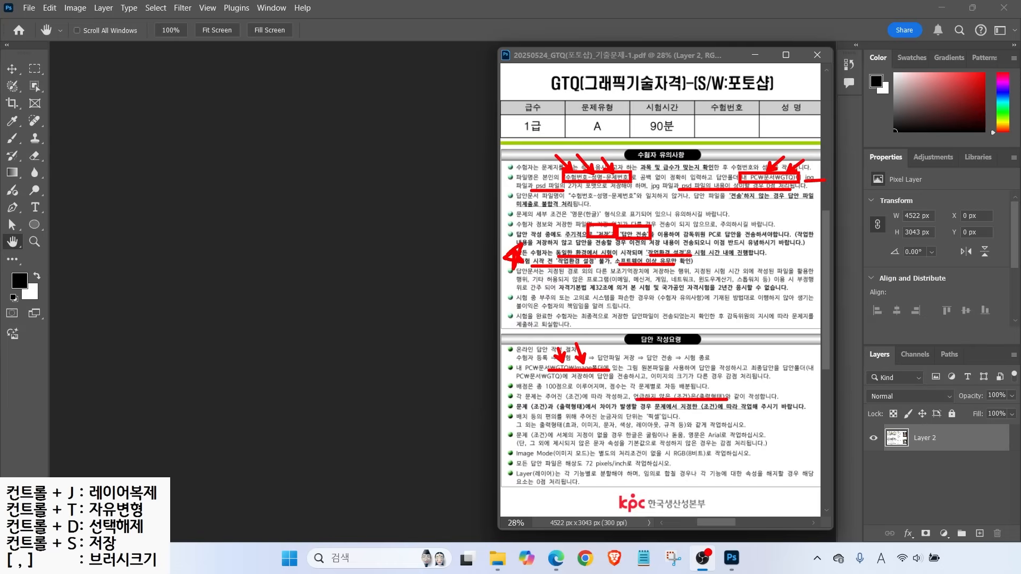
{"action": "left_click_drag", "start_coordinate": [530, 411], "coordinate": [590, 411]}
{"action": "mouse_move", "coordinate": [650, 411]}
{"action": "left_mouse_down"}
{"action": "mouse_move", "coordinate": [746, 414]}
{"action": "mouse_move", "coordinate": [763, 388]}
{"action": "mouse_move", "coordinate": [758, 410]}
{"action": "left_mouse_up"}
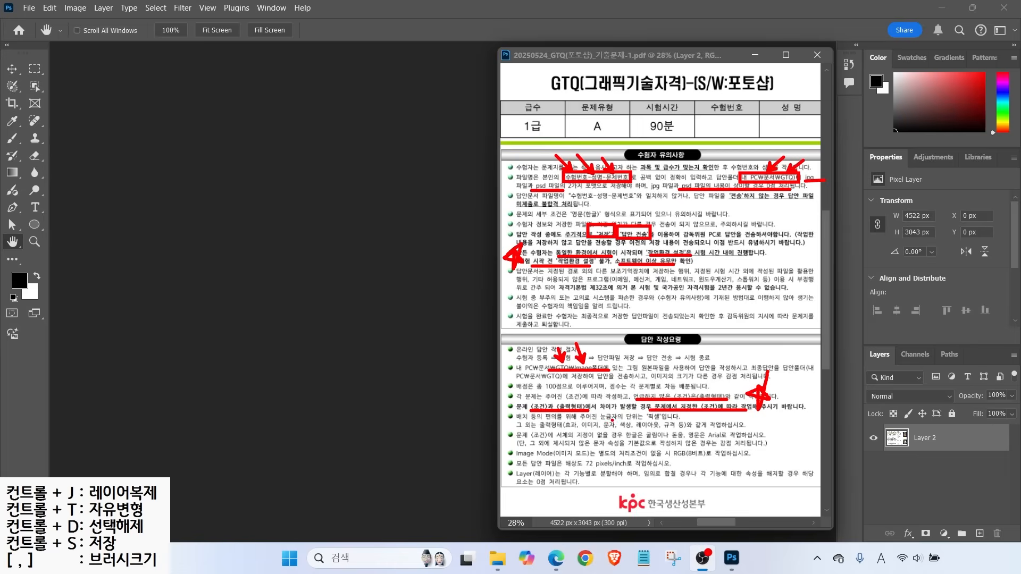
Underline the pixel-units, 굴림/돋움 font, RGB 8-bit and resolution 72 rules, plus the layer rules in blue
{"action": "left_click_drag", "start_coordinate": [605, 420], "coordinate": [665, 422]}
{"action": "left_click_drag", "start_coordinate": [557, 439], "coordinate": [596, 439]}
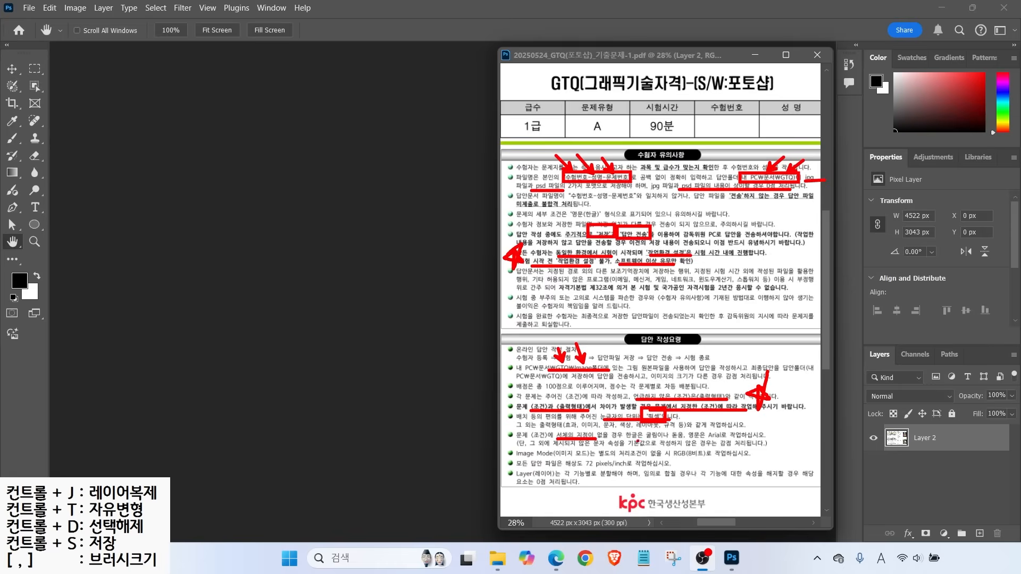
{"action": "left_click_drag", "start_coordinate": [630, 440], "coordinate": [732, 438]}
{"action": "left_click", "coordinate": [691, 438]}
{"action": "mouse_move", "coordinate": [621, 458]}
{"action": "left_mouse_down"}
{"action": "mouse_move", "coordinate": [708, 464]}
{"action": "mouse_move", "coordinate": [686, 446]}
{"action": "left_mouse_up"}
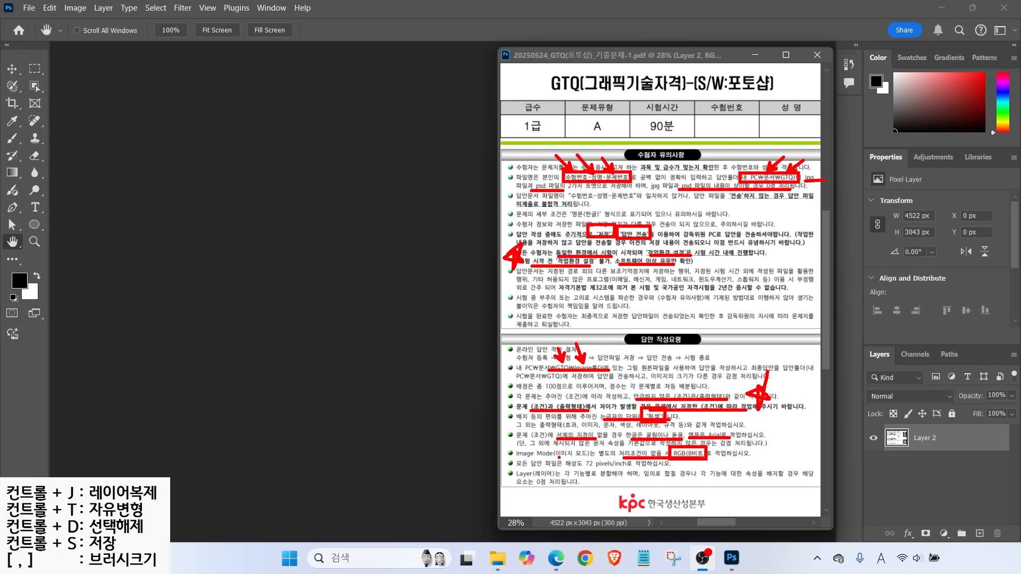
{"action": "mouse_move", "coordinate": [578, 457]}
{"action": "left_mouse_down"}
{"action": "mouse_move", "coordinate": [561, 460]}
{"action": "mouse_move", "coordinate": [612, 468]}
{"action": "mouse_move", "coordinate": [617, 456]}
{"action": "mouse_move", "coordinate": [580, 455]}
{"action": "left_mouse_up"}
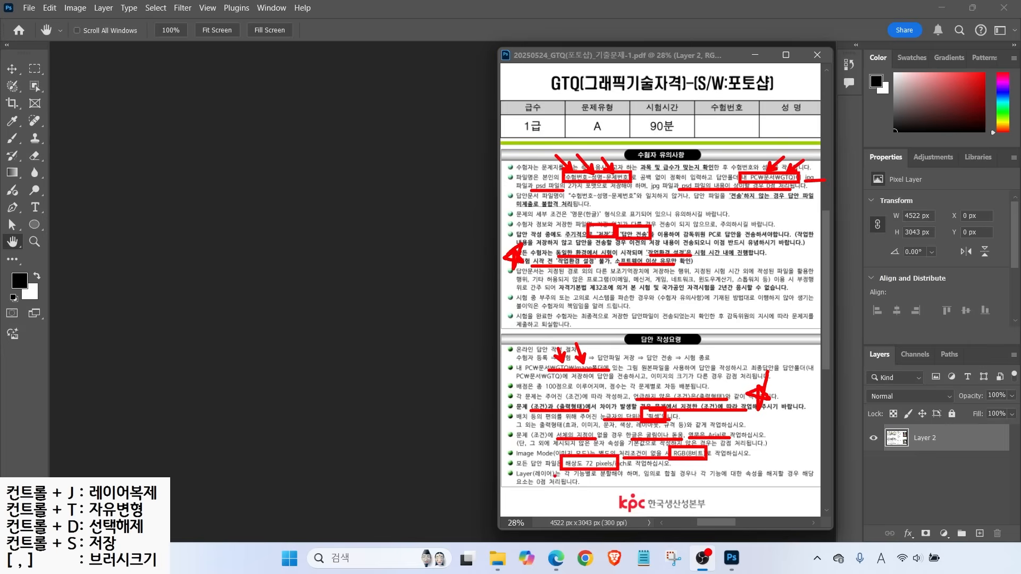
{"action": "left_click_drag", "start_coordinate": [519, 479], "coordinate": [591, 477]}
{"action": "left_click_drag", "start_coordinate": [647, 481], "coordinate": [742, 480]}
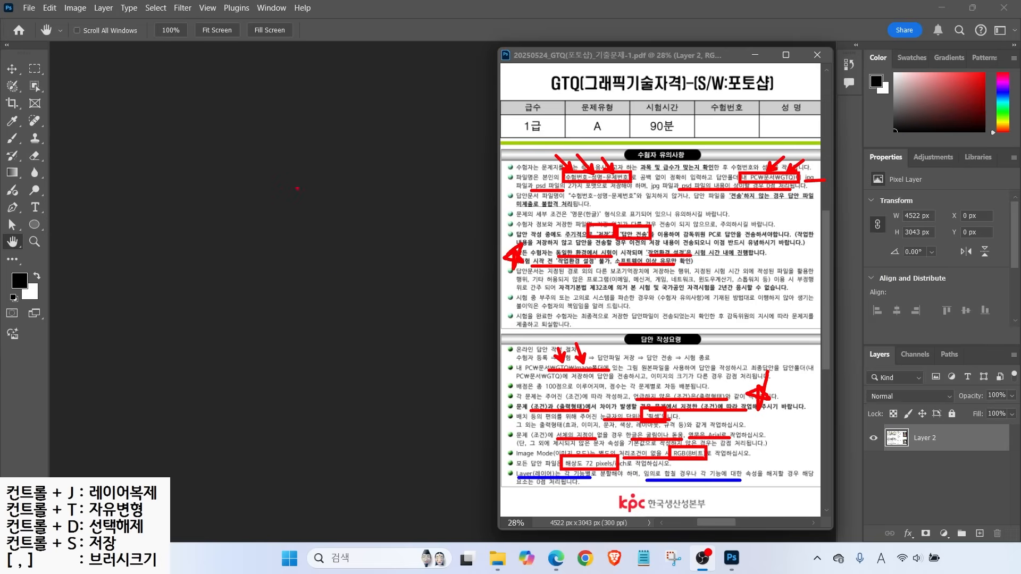
Sketch two circles, arrows, an oval and scribbles on the empty workspace, then clear all markings
{"action": "mouse_move", "coordinate": [322, 205]}
{"action": "left_mouse_down"}
{"action": "mouse_move", "coordinate": [287, 195]}
{"action": "mouse_move", "coordinate": [324, 197]}
{"action": "left_mouse_up"}
{"action": "mouse_move", "coordinate": [393, 209]}
{"action": "left_mouse_down"}
{"action": "mouse_move", "coordinate": [367, 207]}
{"action": "mouse_move", "coordinate": [400, 193]}
{"action": "left_mouse_up"}
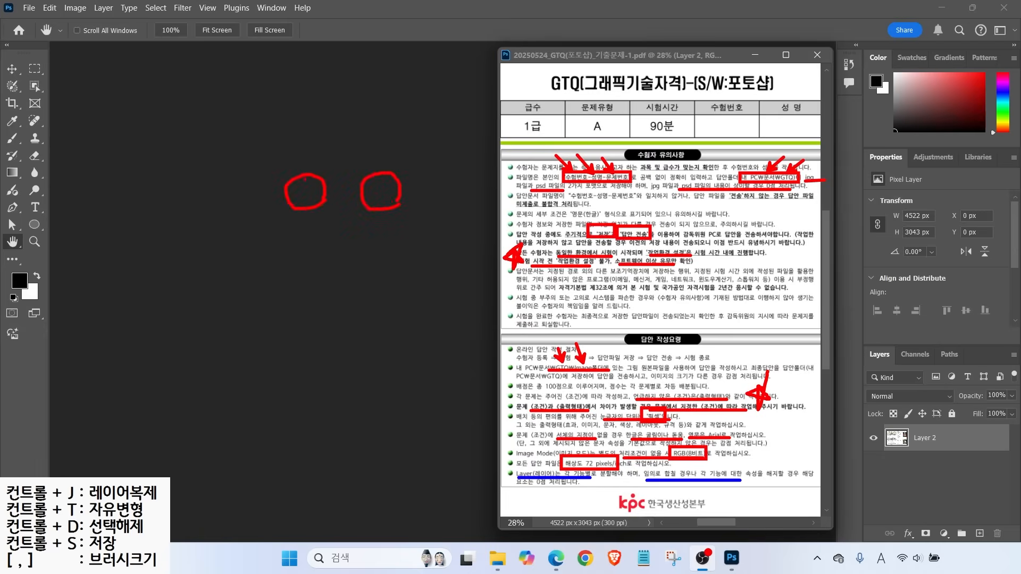
{"action": "left_click_drag", "start_coordinate": [301, 185], "coordinate": [287, 161]}
{"action": "left_click_drag", "start_coordinate": [393, 188], "coordinate": [414, 162]}
{"action": "mouse_move", "coordinate": [393, 215]}
{"action": "left_mouse_down"}
{"action": "mouse_move", "coordinate": [290, 212]}
{"action": "mouse_move", "coordinate": [286, 192]}
{"action": "mouse_move", "coordinate": [373, 165]}
{"action": "mouse_move", "coordinate": [404, 192]}
{"action": "mouse_move", "coordinate": [394, 214]}
{"action": "left_mouse_up"}
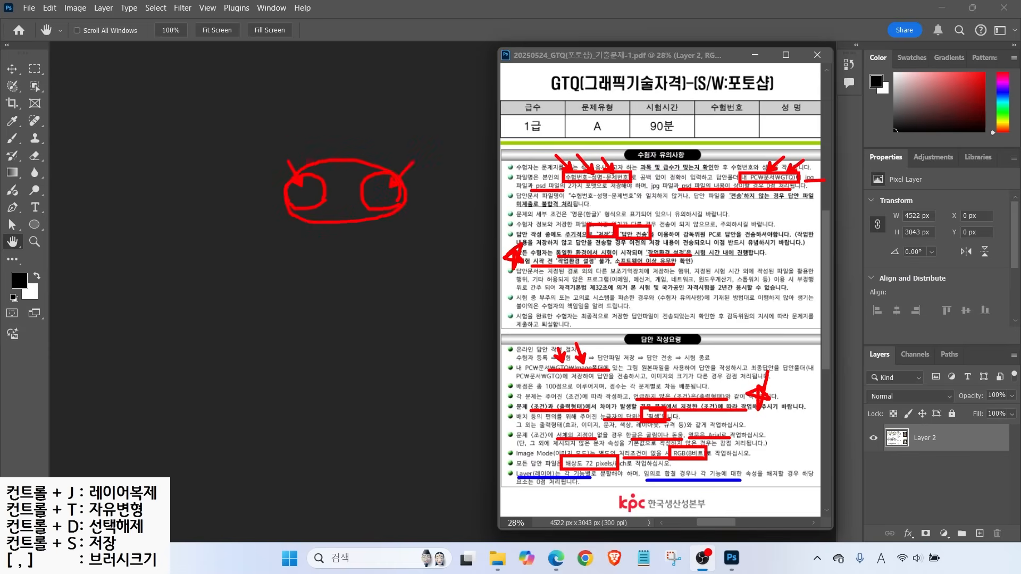
{"action": "mouse_move", "coordinate": [321, 164]}
{"action": "left_mouse_down"}
{"action": "mouse_move", "coordinate": [379, 156]}
{"action": "mouse_move", "coordinate": [342, 208]}
{"action": "mouse_move", "coordinate": [390, 177]}
{"action": "mouse_move", "coordinate": [397, 206]}
{"action": "left_mouse_up"}
{"action": "left_click_drag", "start_coordinate": [303, 182], "coordinate": [279, 145]}
{"action": "left_click_drag", "start_coordinate": [386, 184], "coordinate": [413, 153]}
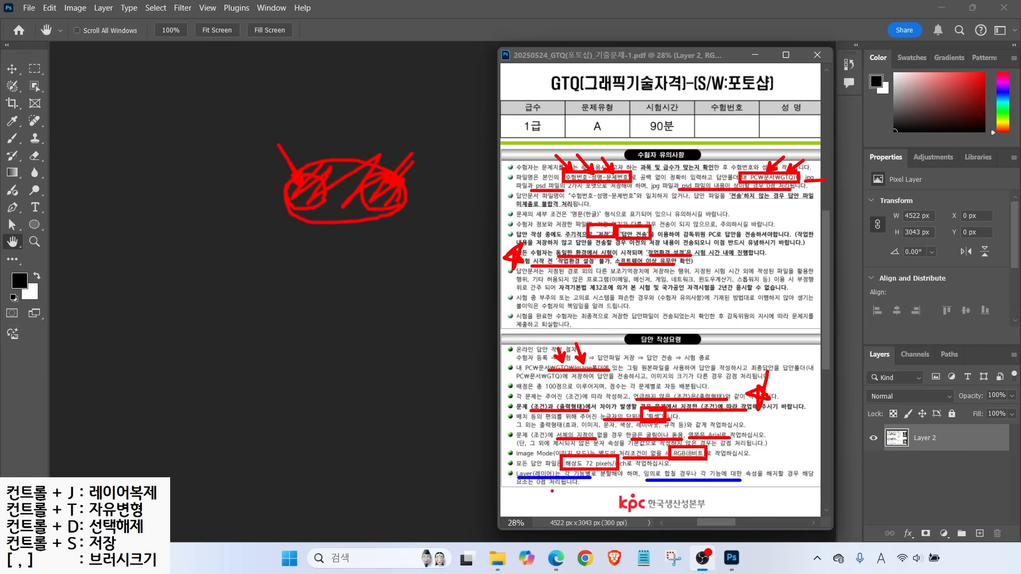
{"action": "key", "text": "Escape"}
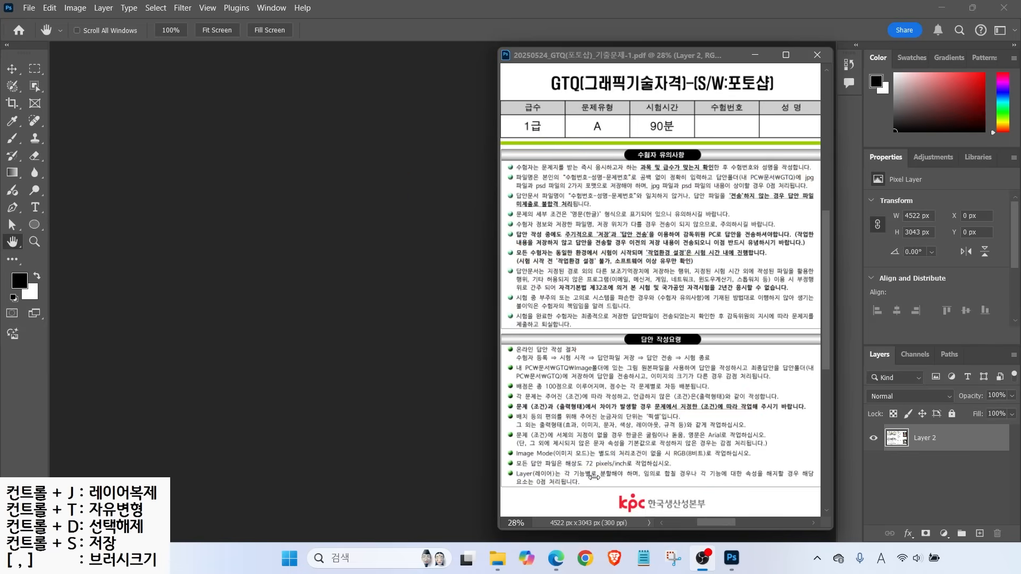
Underline the layer-splitting phrase once more, then clear the markings and exit drawing mode
{"action": "left_click_drag", "start_coordinate": [561, 479], "coordinate": [623, 479]}
{"action": "key", "text": "Escape"}
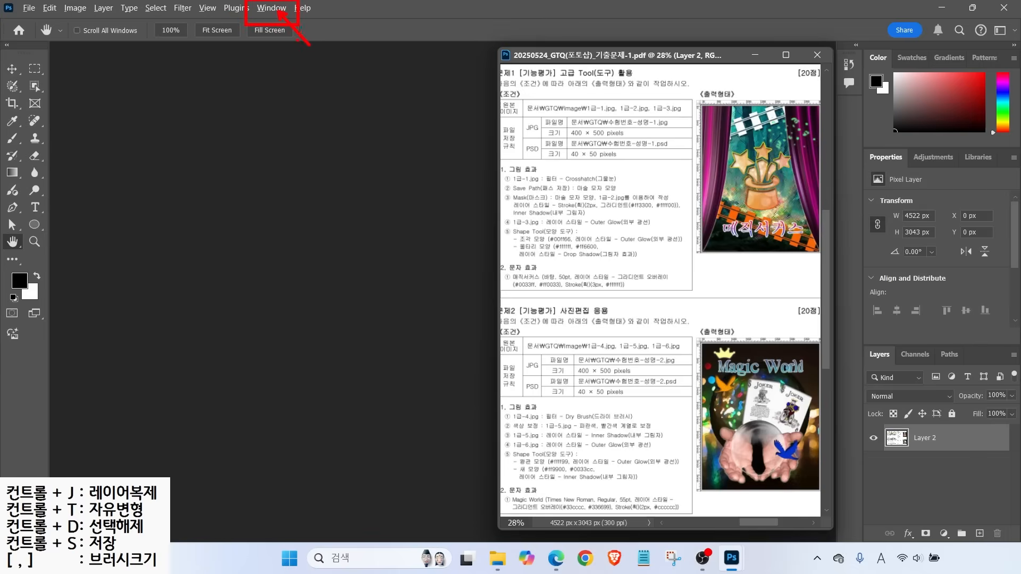
{"action": "left_click", "coordinate": [272, 9]}
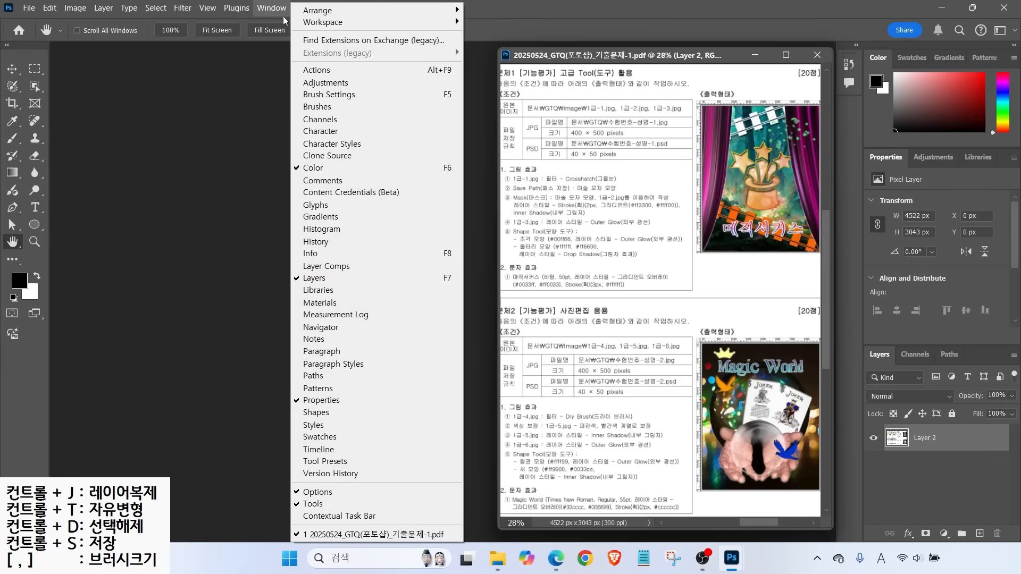
{"action": "mouse_move", "coordinate": [310, 26]}
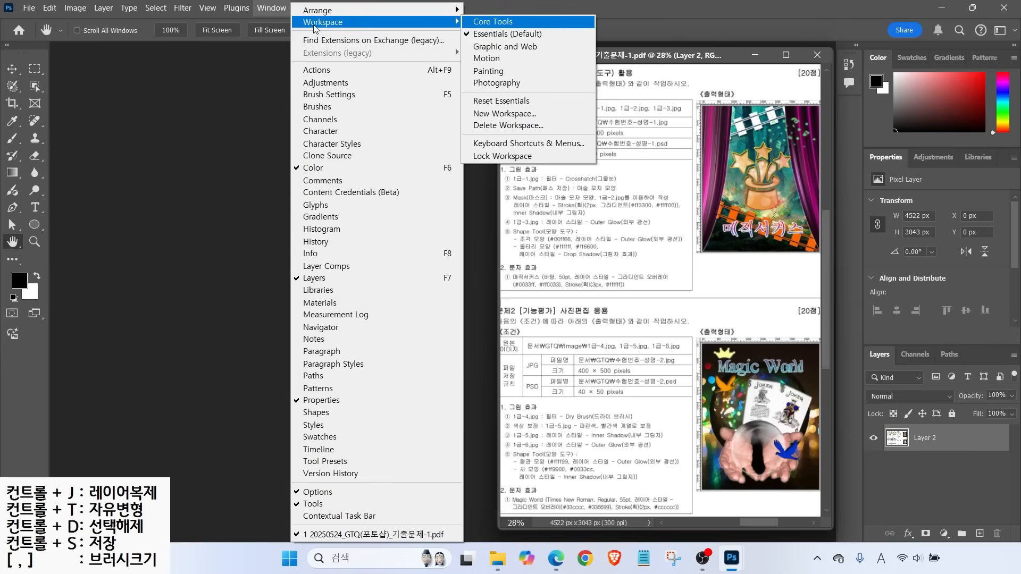
{"action": "left_click", "coordinate": [485, 35]}
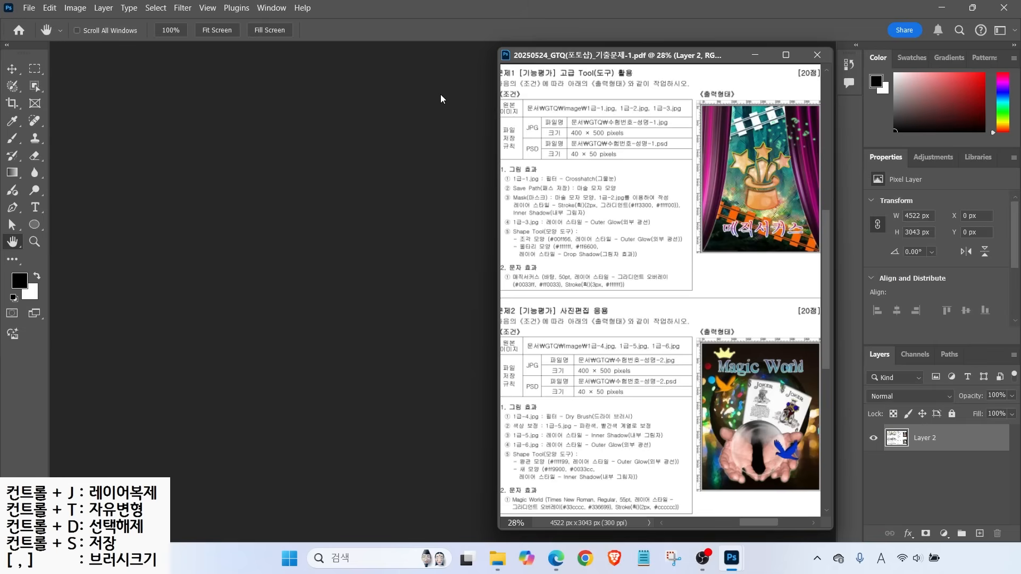
{"action": "left_click", "coordinate": [271, 7]}
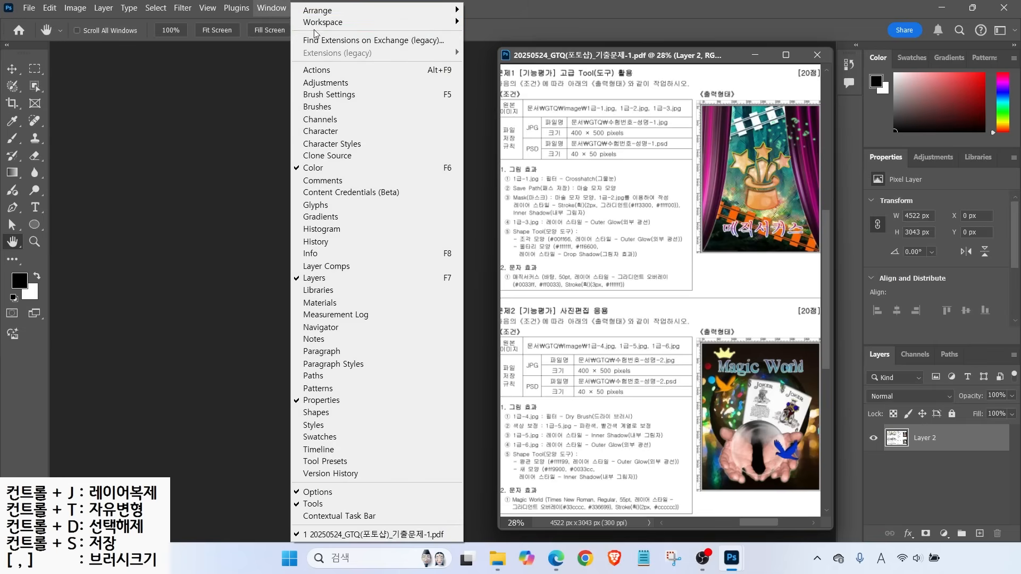
{"action": "mouse_move", "coordinate": [345, 27]}
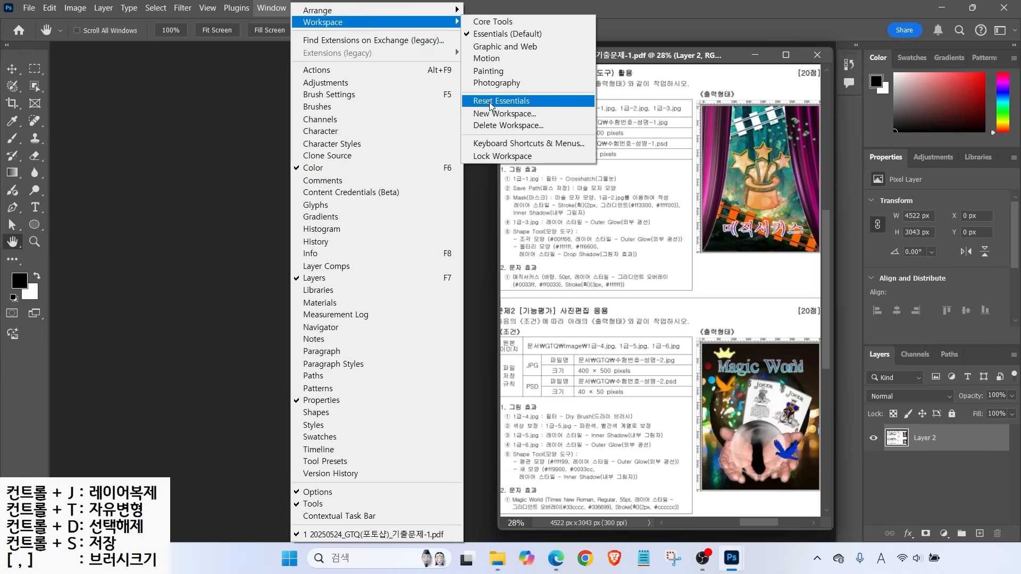
{"action": "left_click", "coordinate": [250, 151]}
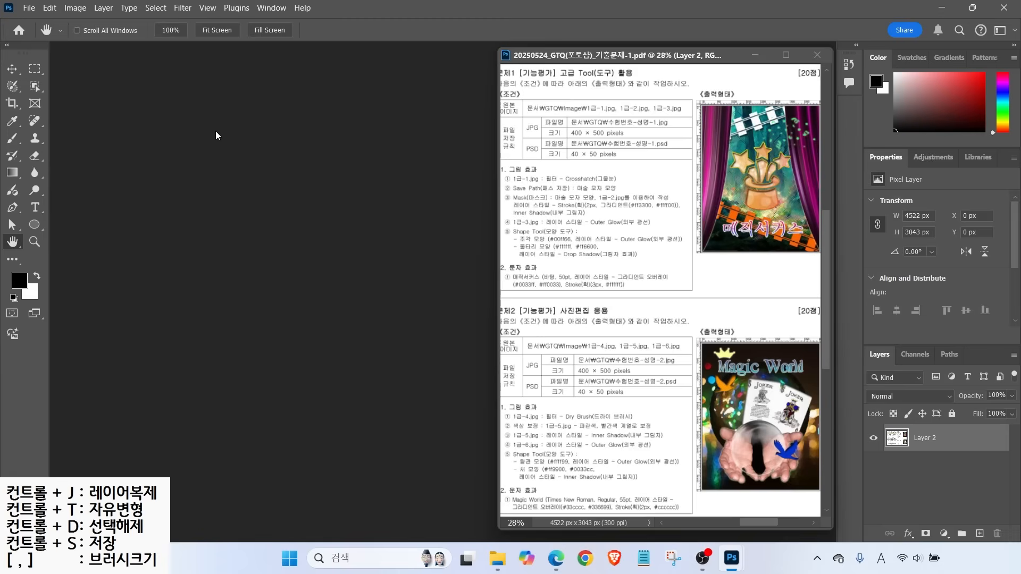
{"action": "key", "text": "alt"}
Open Edit > Preferences and look through the categories from General to Export
{"action": "mouse_move", "coordinate": [34, 2]}
{"action": "left_mouse_down"}
{"action": "mouse_move", "coordinate": [74, 24]}
{"action": "mouse_move", "coordinate": [121, 75]}
{"action": "left_mouse_up"}
{"action": "key", "text": "Escape"}
{"action": "left_click", "coordinate": [49, 8]}
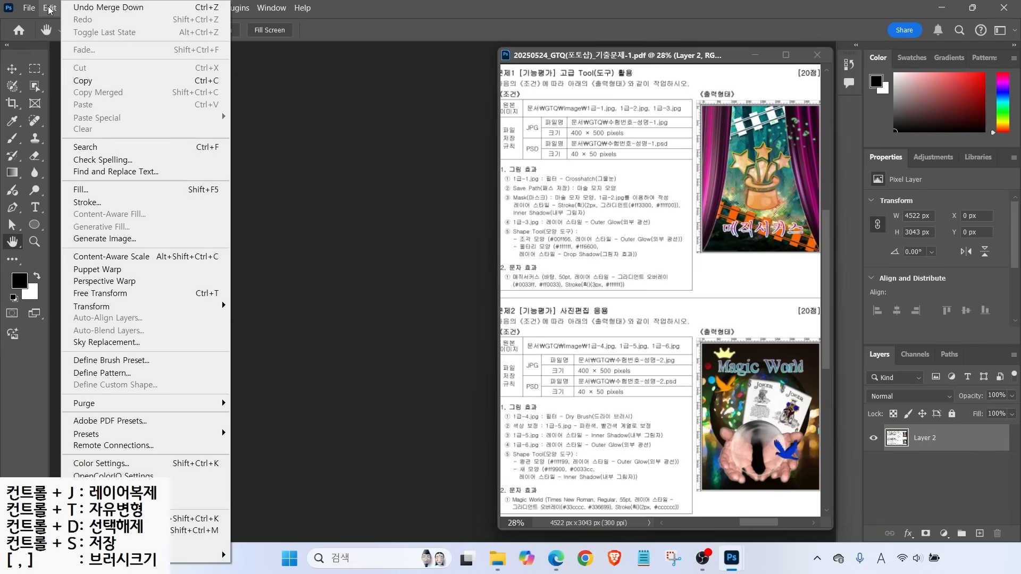
{"action": "mouse_move", "coordinate": [211, 559]}
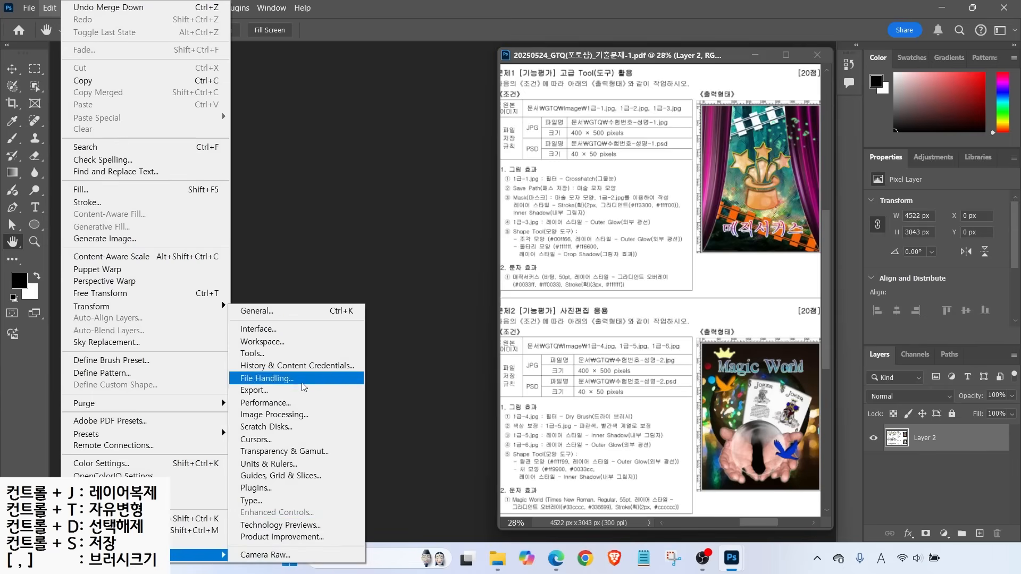
{"action": "left_click", "coordinate": [272, 378]}
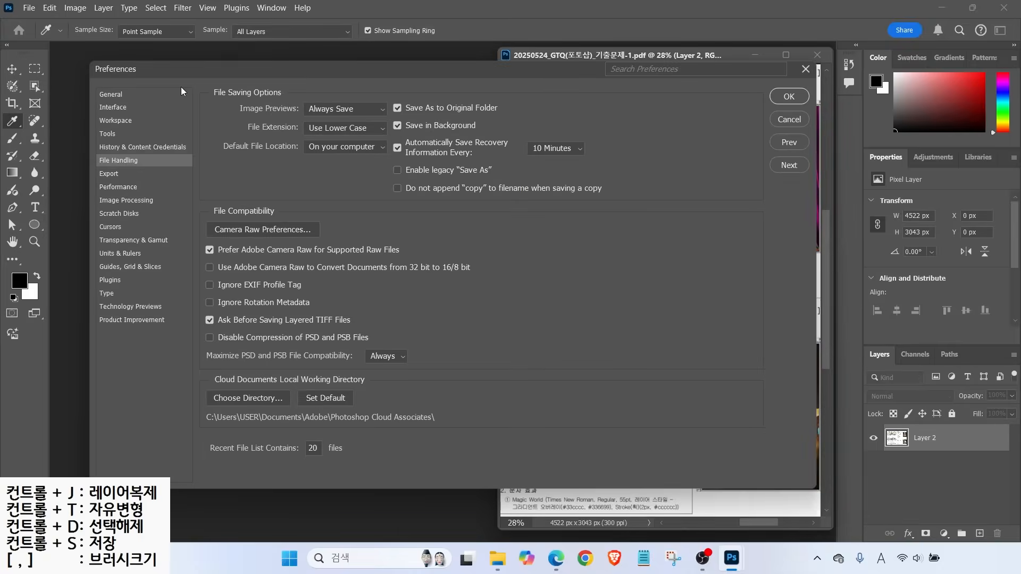
{"action": "left_click", "coordinate": [115, 96]}
{"action": "left_click", "coordinate": [106, 107]}
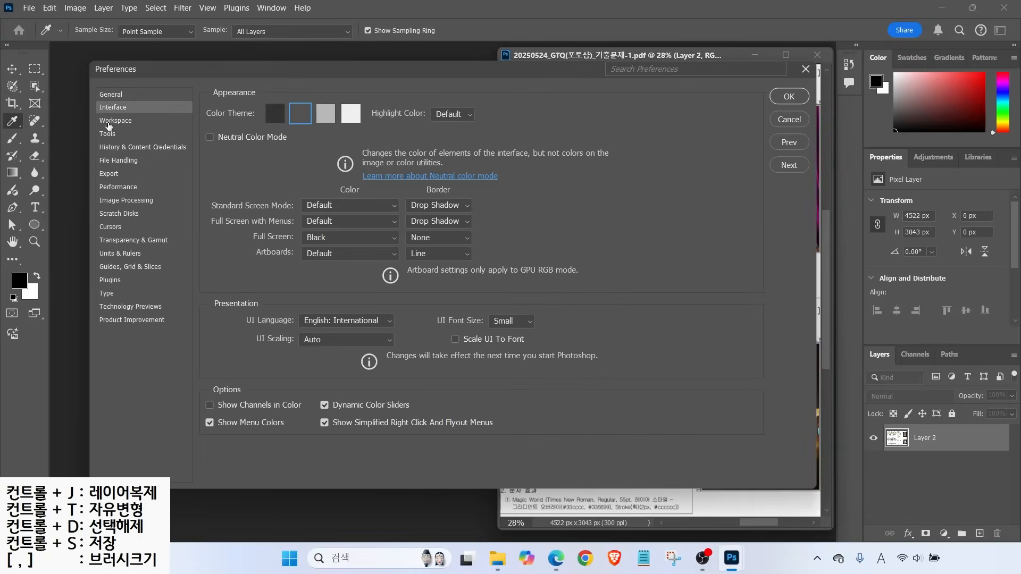
{"action": "left_click", "coordinate": [109, 121]}
{"action": "left_click", "coordinate": [108, 135]}
{"action": "left_click", "coordinate": [106, 148]}
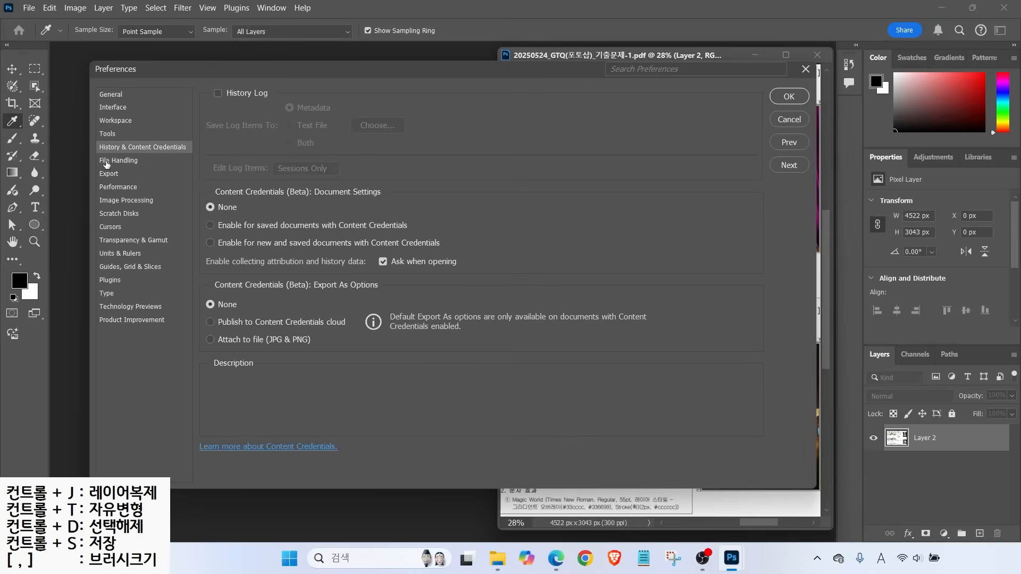
{"action": "left_click", "coordinate": [107, 162]}
{"action": "left_click", "coordinate": [106, 176]}
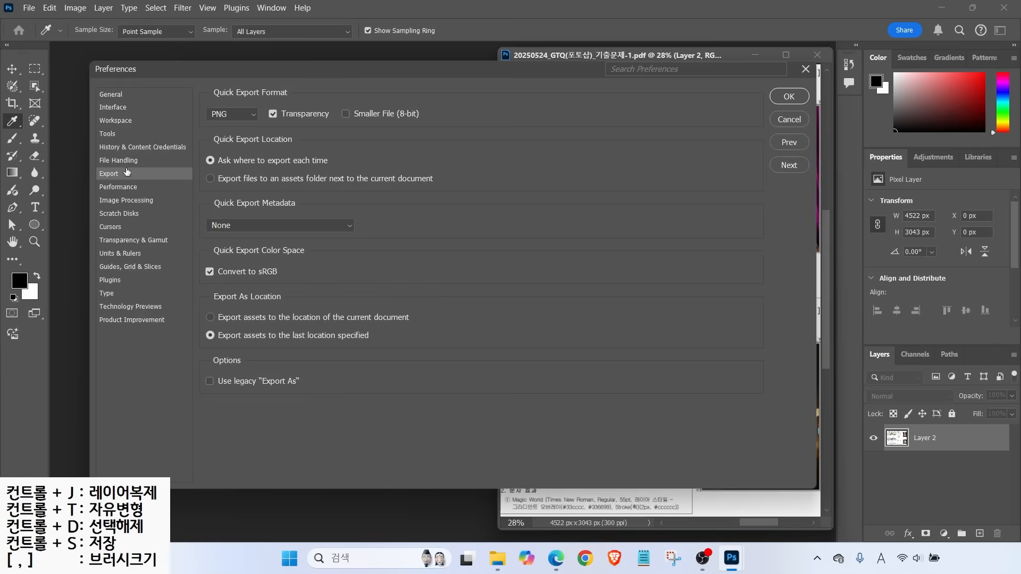
{"action": "left_click", "coordinate": [109, 97]}
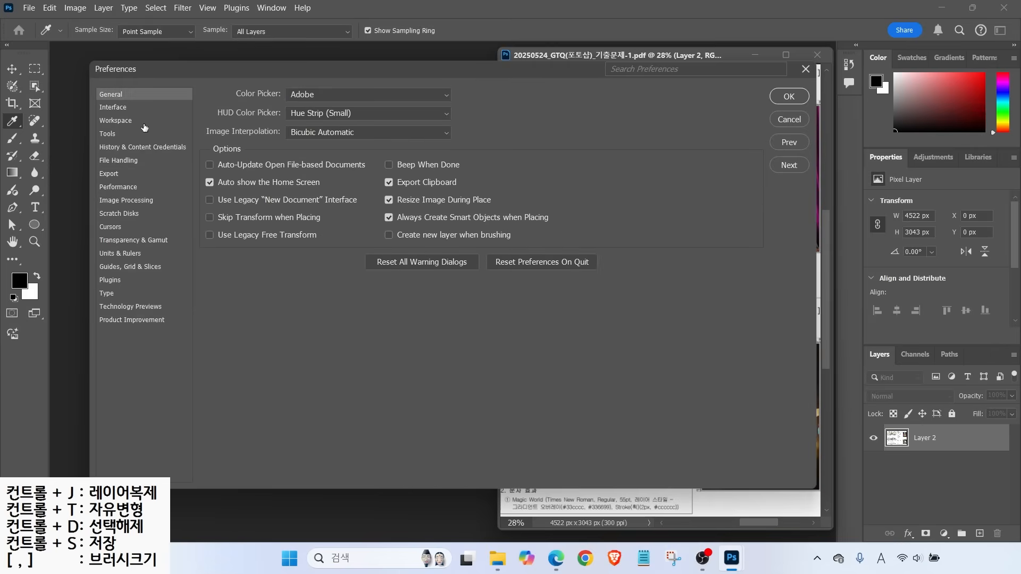
Set the Interface Color Theme to the dark swatch and show Workspace, where tabbed documents are off
{"action": "left_click", "coordinate": [118, 109]}
{"action": "key", "text": "alt"}
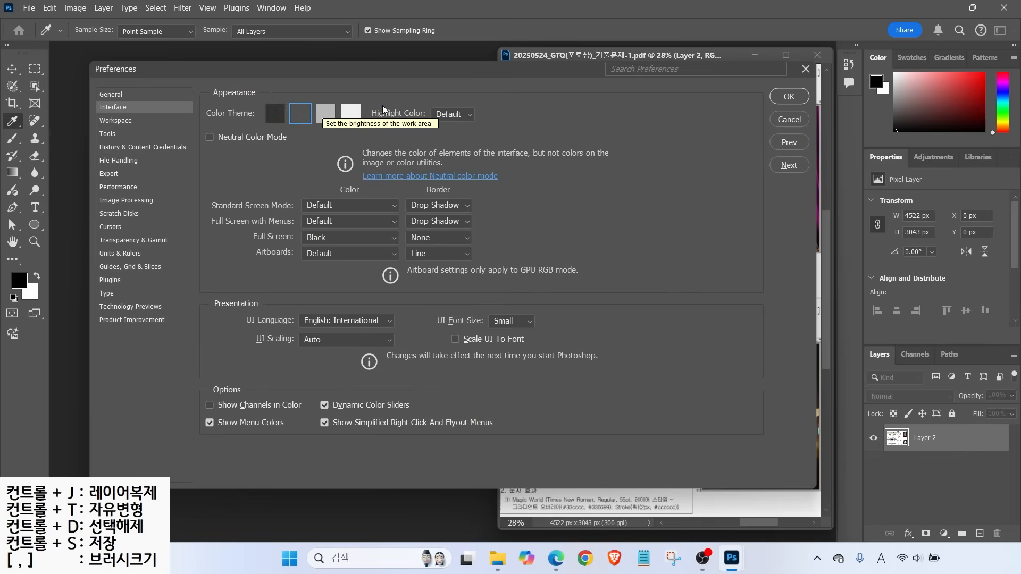
{"action": "left_click", "coordinate": [351, 113]}
{"action": "left_click", "coordinate": [300, 114]}
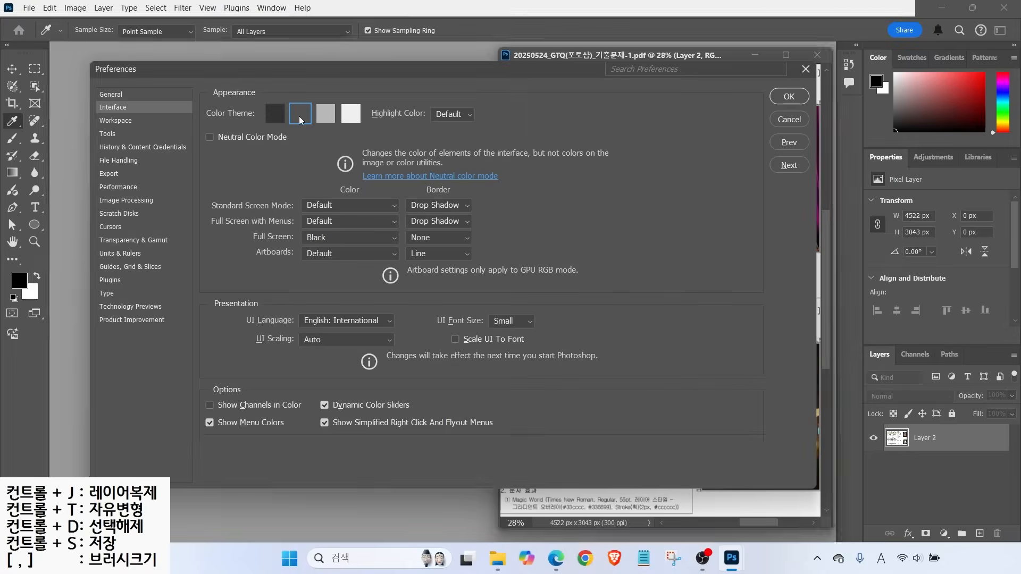
{"action": "left_click", "coordinate": [113, 121]}
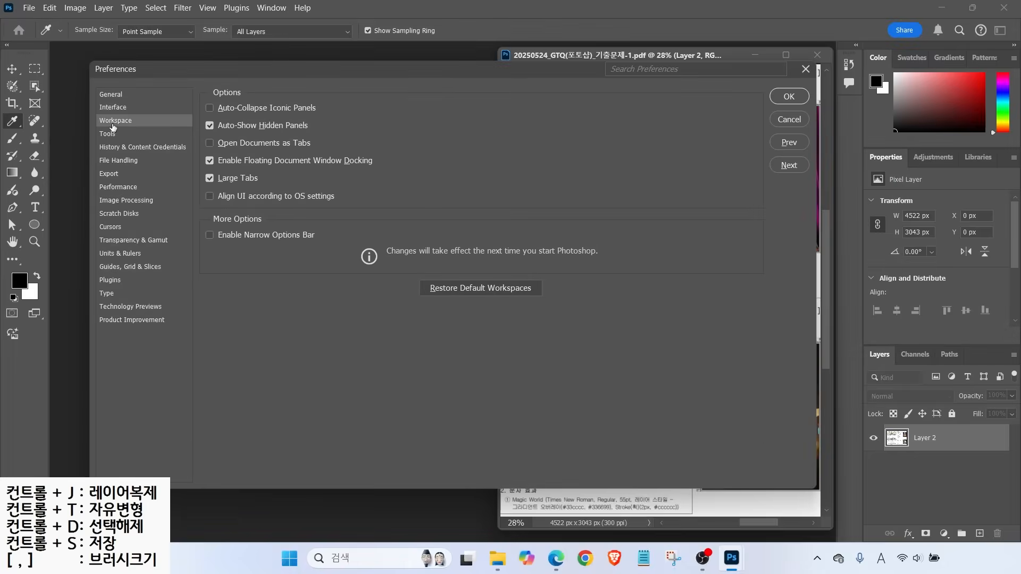
{"action": "key", "text": "alt"}
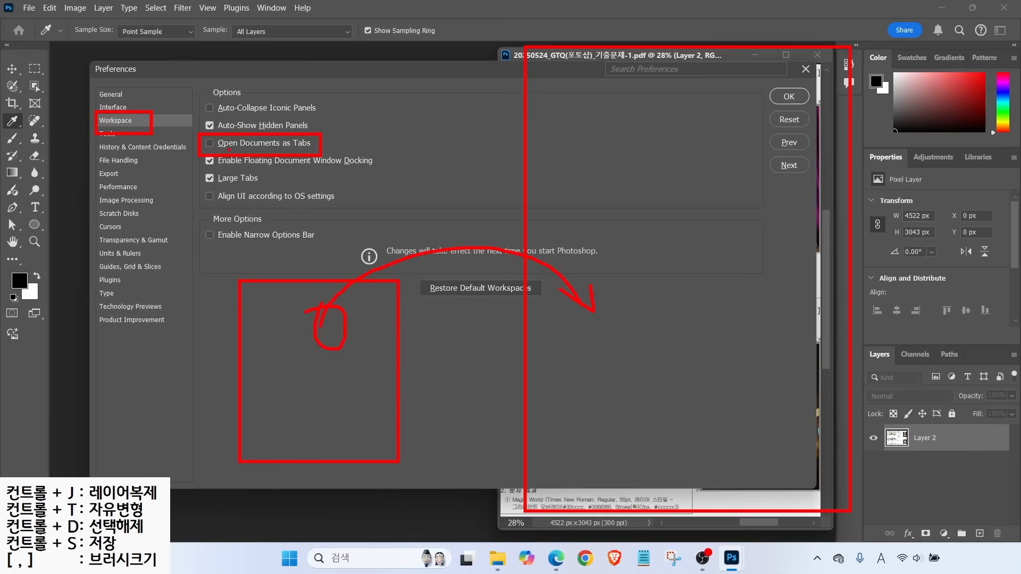
Review the Cursors preferences while marking and clearing red annotations on them
{"action": "left_click", "coordinate": [111, 227]}
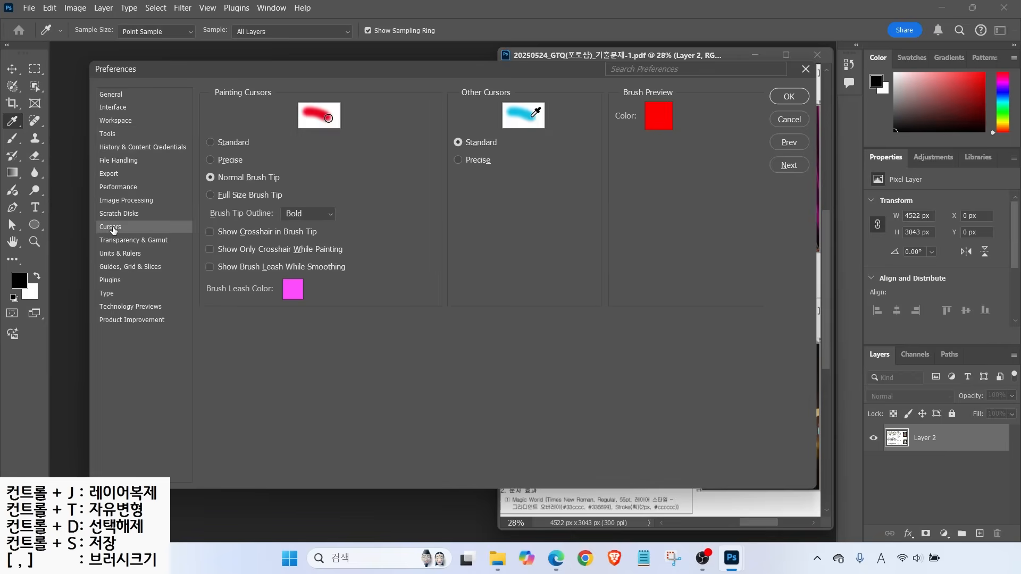
{"action": "key", "text": "alt"}
{"action": "mouse_move", "coordinate": [345, 147]}
{"action": "left_mouse_down"}
{"action": "mouse_move", "coordinate": [464, 266]}
{"action": "mouse_move", "coordinate": [508, 291]}
{"action": "left_mouse_up"}
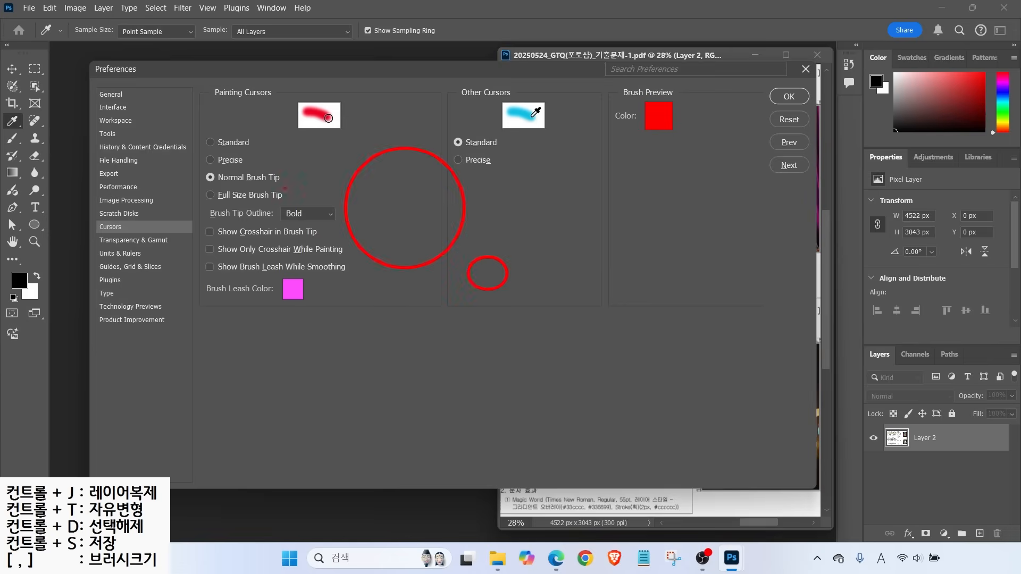
{"action": "left_click_drag", "start_coordinate": [188, 167], "coordinate": [292, 189]}
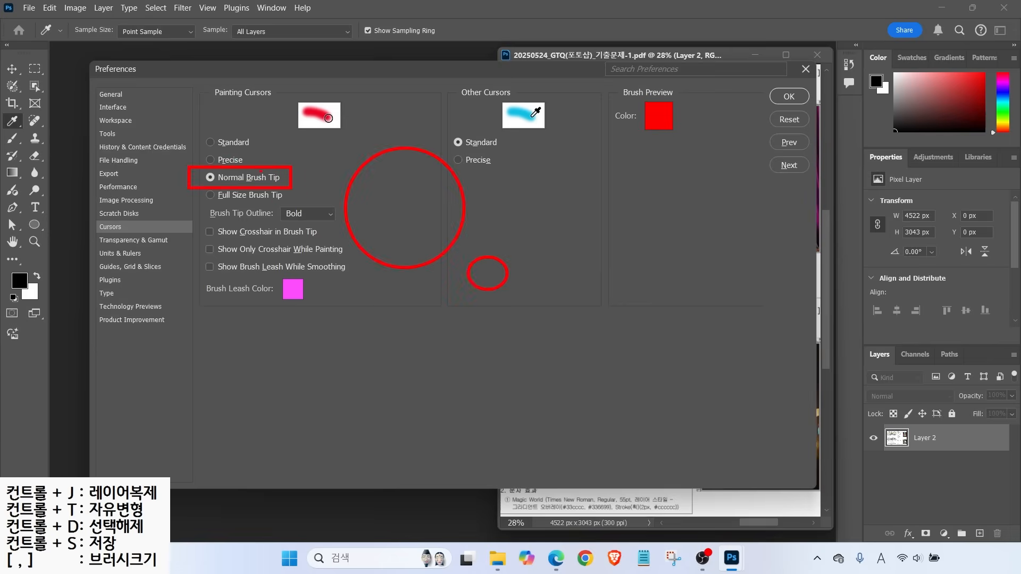
{"action": "key", "text": "Escape"}
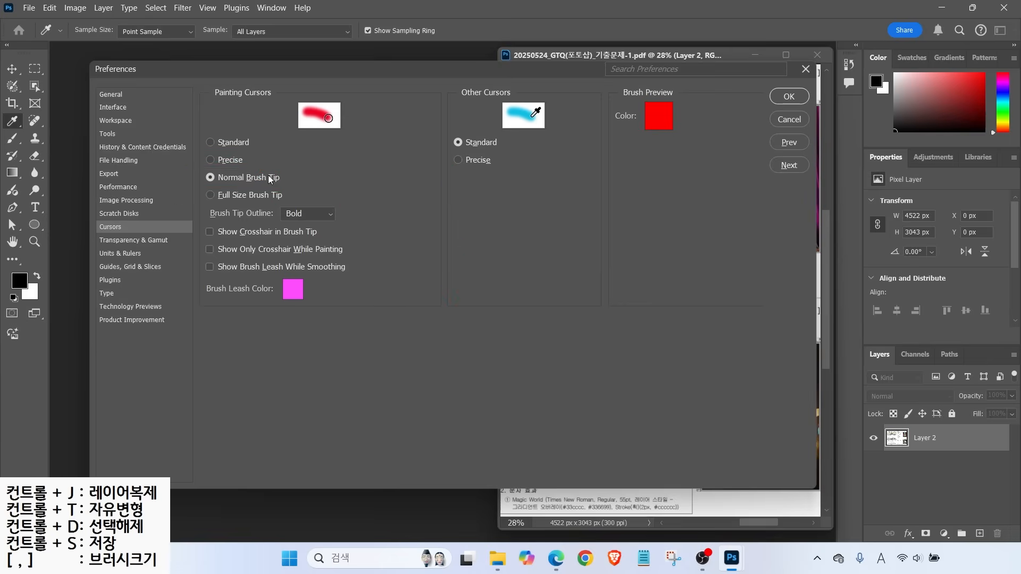
{"action": "key", "text": "alt+2"}
{"action": "mouse_move", "coordinate": [352, 198]}
{"action": "left_mouse_down"}
{"action": "mouse_move", "coordinate": [386, 200]}
{"action": "mouse_move", "coordinate": [367, 185]}
{"action": "mouse_move", "coordinate": [368, 223]}
{"action": "left_mouse_up"}
{"action": "left_click_drag", "start_coordinate": [195, 153], "coordinate": [254, 170]}
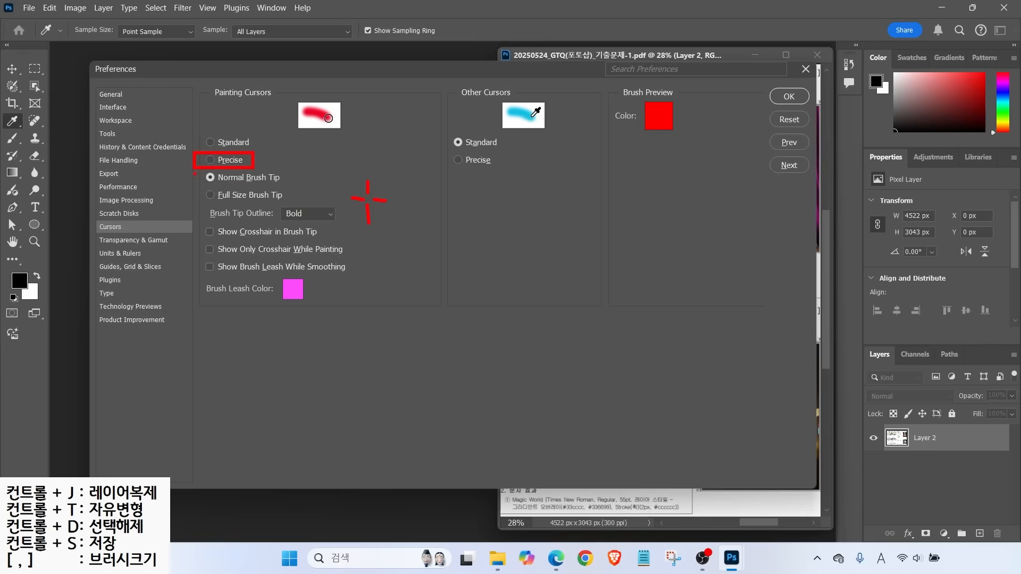
{"action": "key", "text": "Escape"}
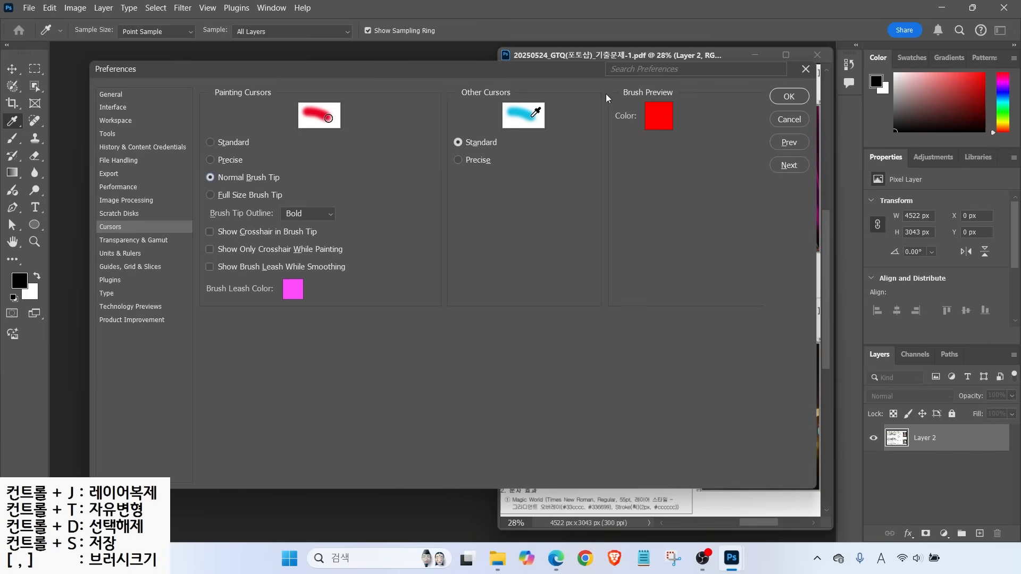
Move the Preferences dialog down and back, then show Units & Rulers with rulers in Pixels
{"action": "left_click_drag", "start_coordinate": [586, 73], "coordinate": [568, 291]}
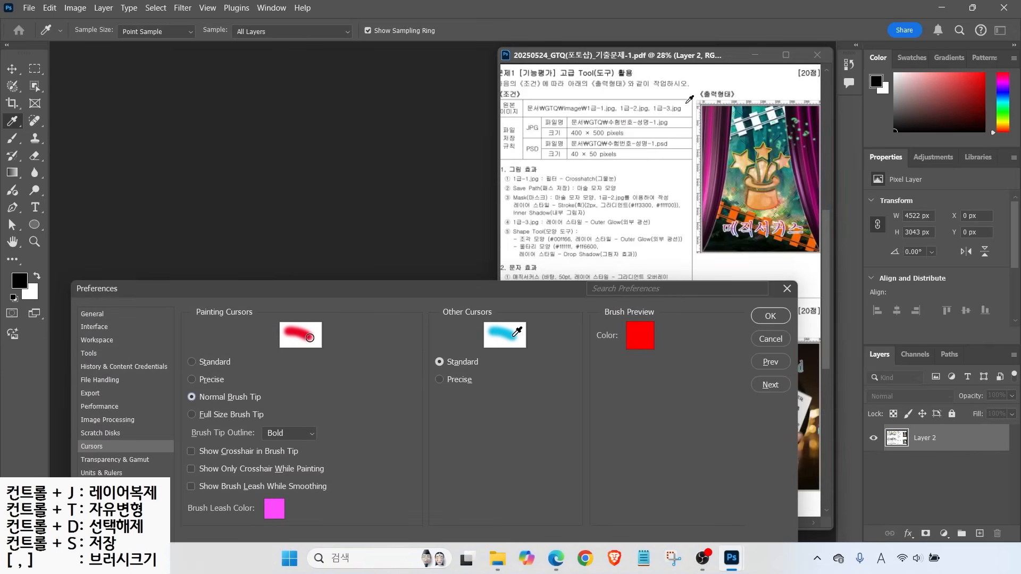
{"action": "left_click_drag", "start_coordinate": [457, 290], "coordinate": [448, 95]}
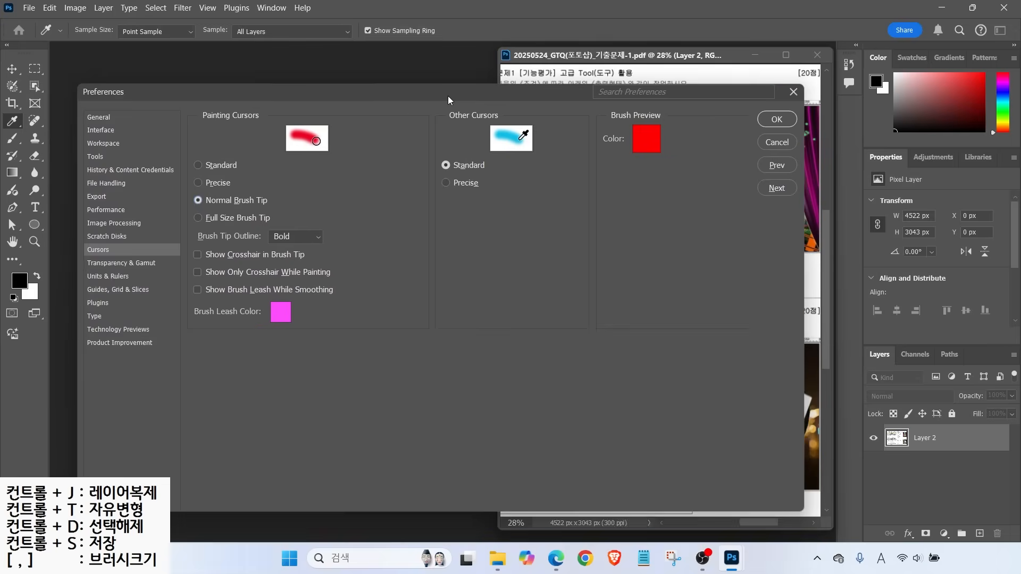
{"action": "left_click", "coordinate": [95, 276]}
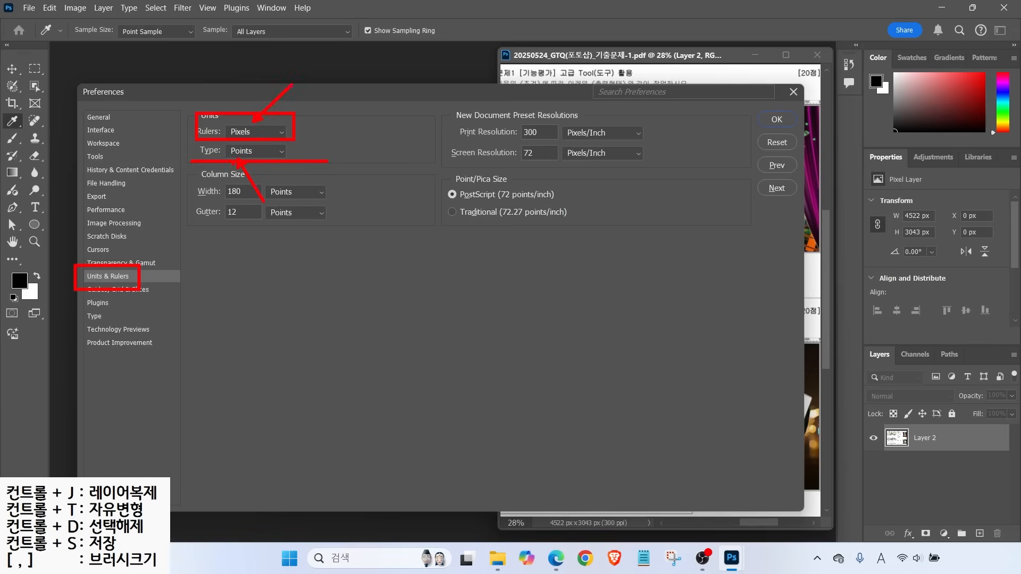
In Guides, Grid & Slices, change the Canvas guide colour from Black to Green
{"action": "left_click", "coordinate": [103, 290]}
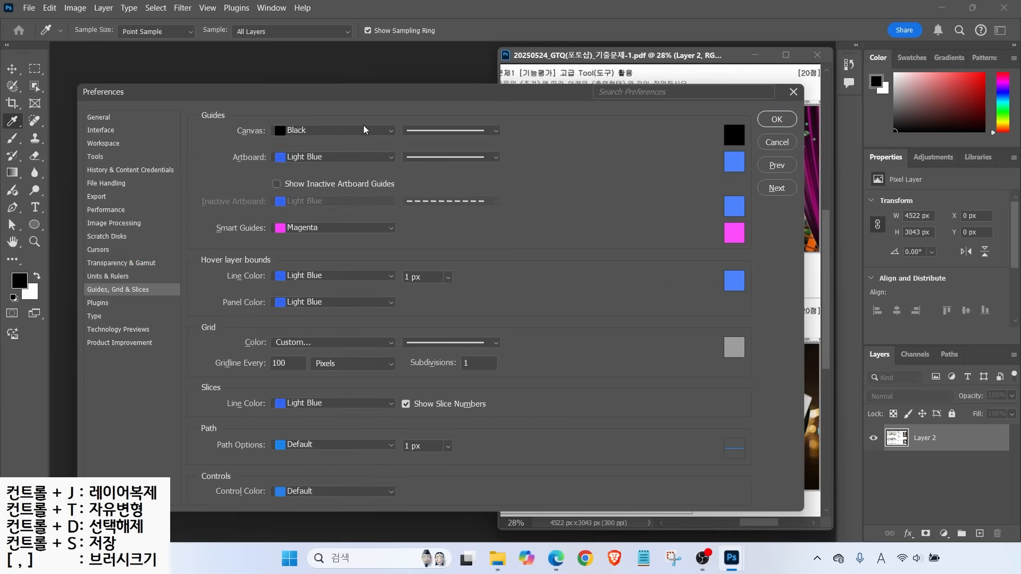
{"action": "key", "text": "alt"}
{"action": "left_click", "coordinate": [320, 131]}
{"action": "left_click", "coordinate": [290, 180]}
{"action": "left_click", "coordinate": [293, 132]}
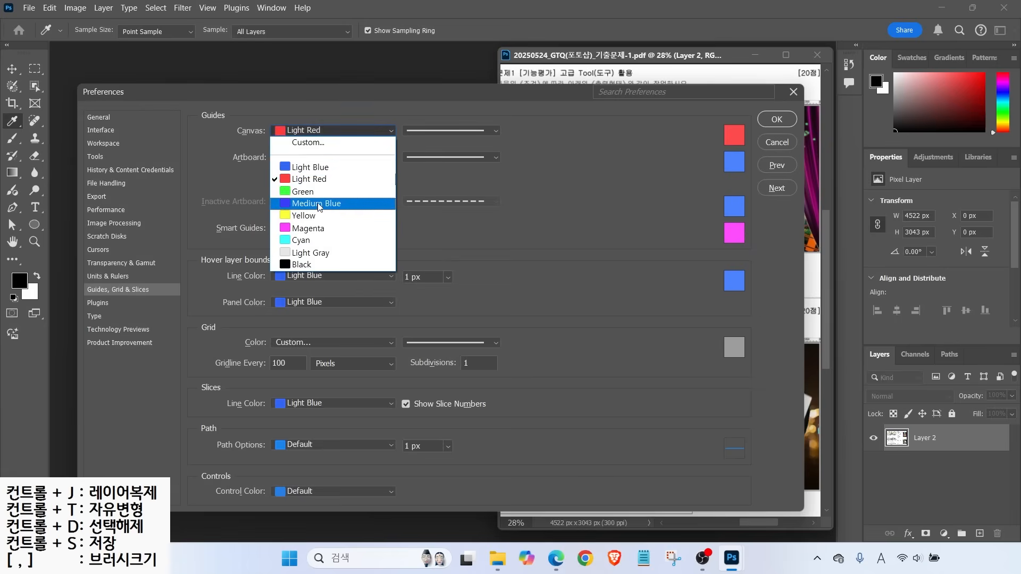
{"action": "left_click", "coordinate": [300, 192]}
{"action": "left_click", "coordinate": [96, 317]}
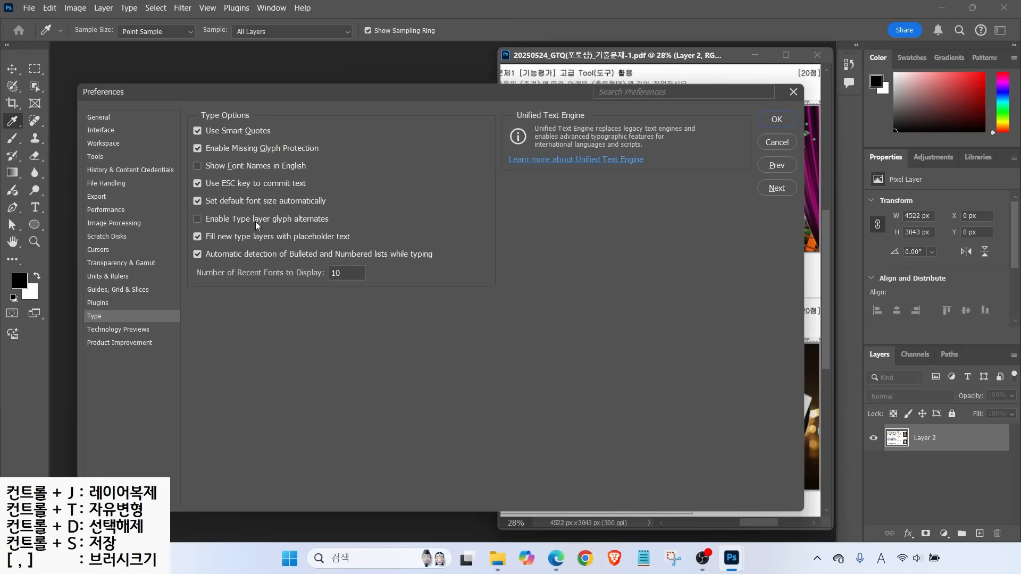
Keep Show Font Names in English unchecked, accept with OK, and mark problem 1's JPG name and size
{"action": "key", "text": "alt"}
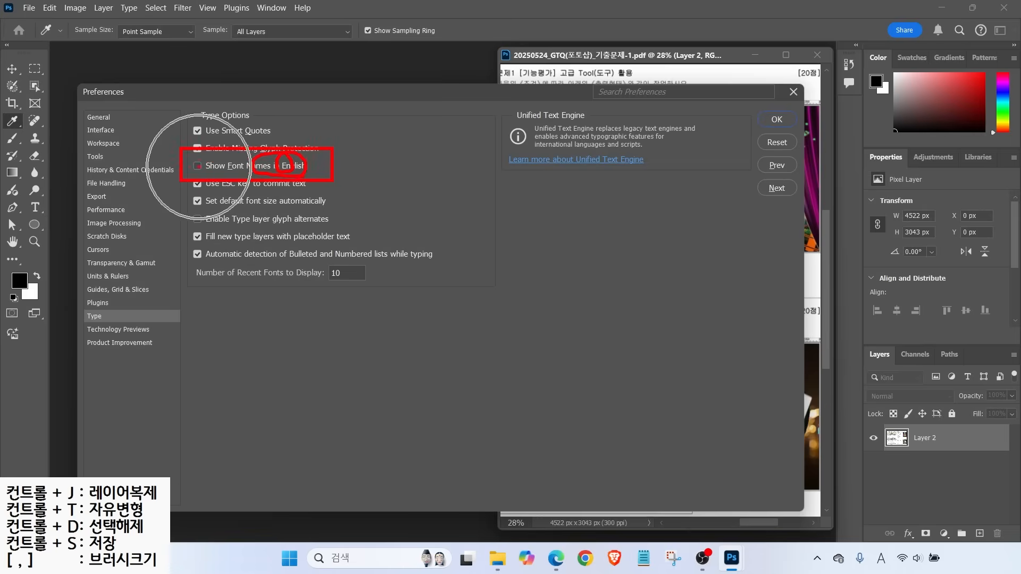
{"action": "key", "text": "Escape"}
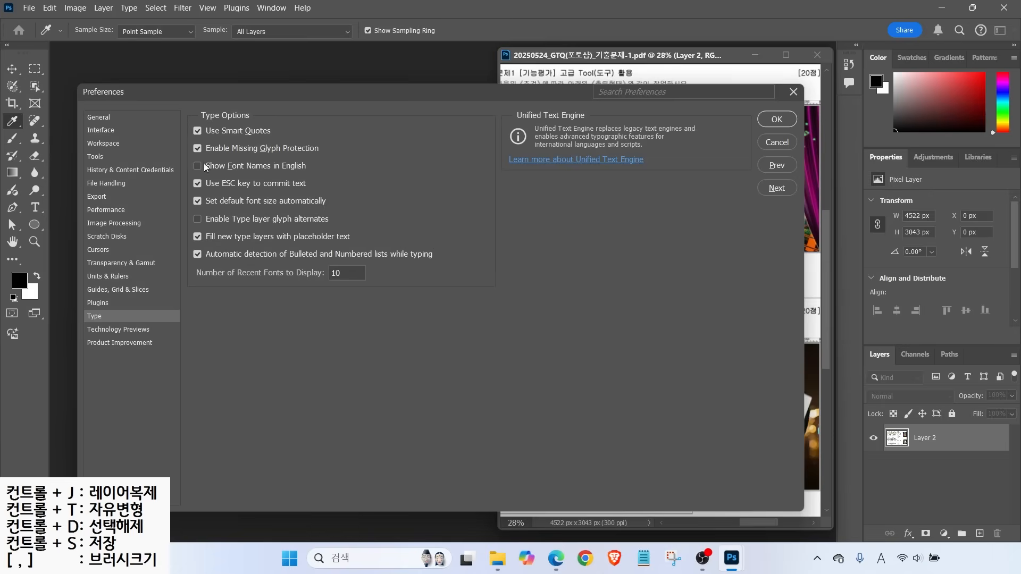
{"action": "left_click", "coordinate": [776, 119]}
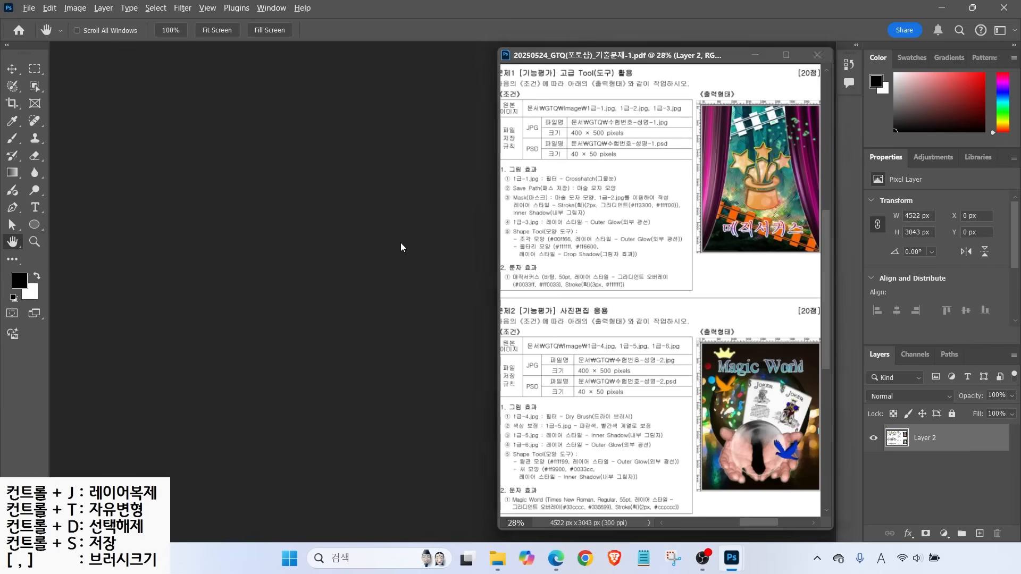
{"action": "mouse_move", "coordinate": [559, 109]}
{"action": "left_mouse_down"}
{"action": "mouse_move", "coordinate": [671, 141]}
{"action": "mouse_move", "coordinate": [661, 99]}
{"action": "left_mouse_up"}
Create a white 400 × 500 px, 72 ppi RGB document named with the exam number, candidate name and 1
{"action": "left_click_drag", "start_coordinate": [604, 142], "coordinate": [632, 167]}
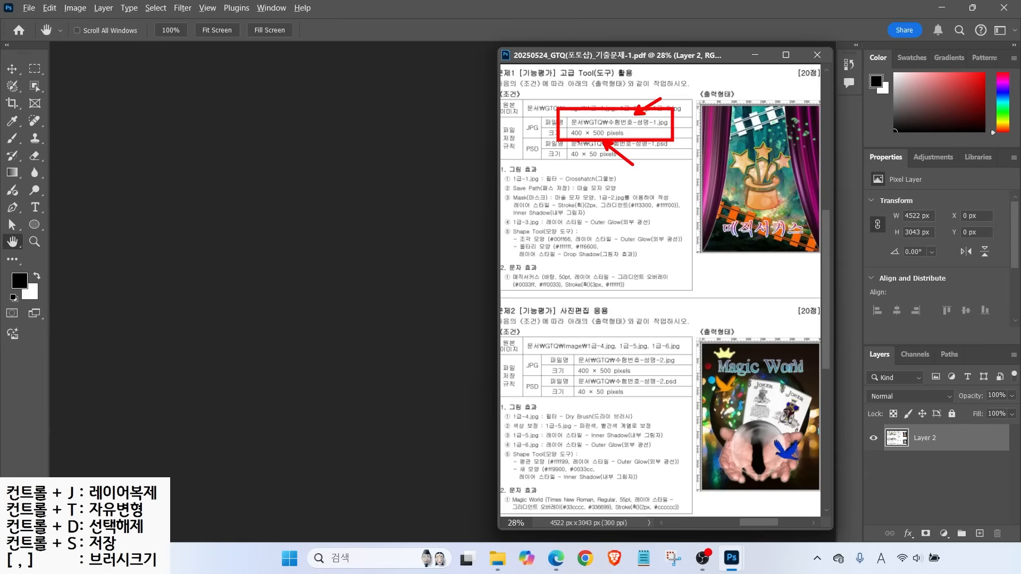
{"action": "key", "text": "Escape"}
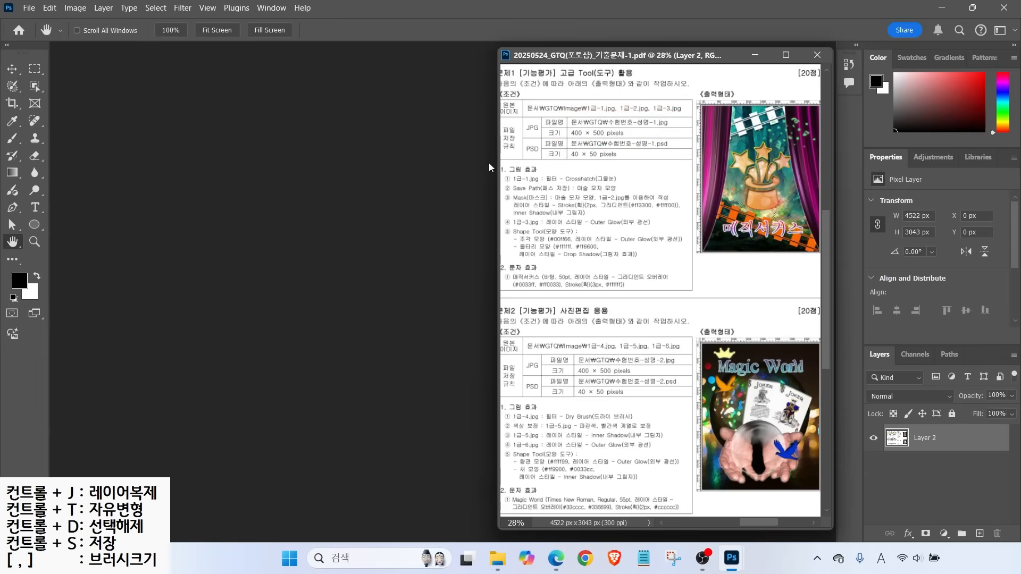
{"action": "key", "text": "ctrl"}
{"action": "left_click", "coordinate": [26, 9]}
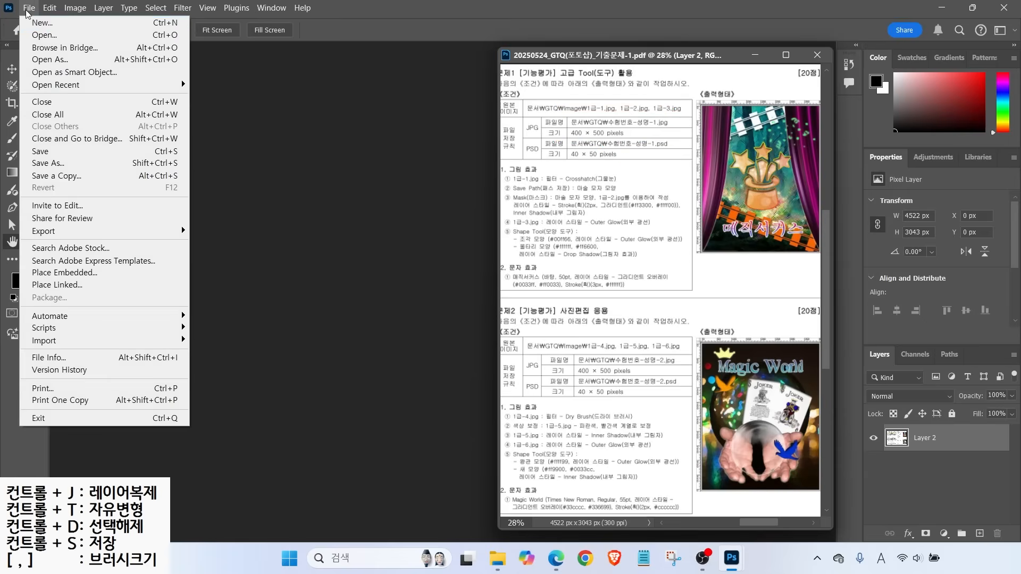
{"action": "left_click", "coordinate": [38, 22]}
{"action": "double_click", "coordinate": [702, 145]}
{"action": "type", "text": "1234-"}
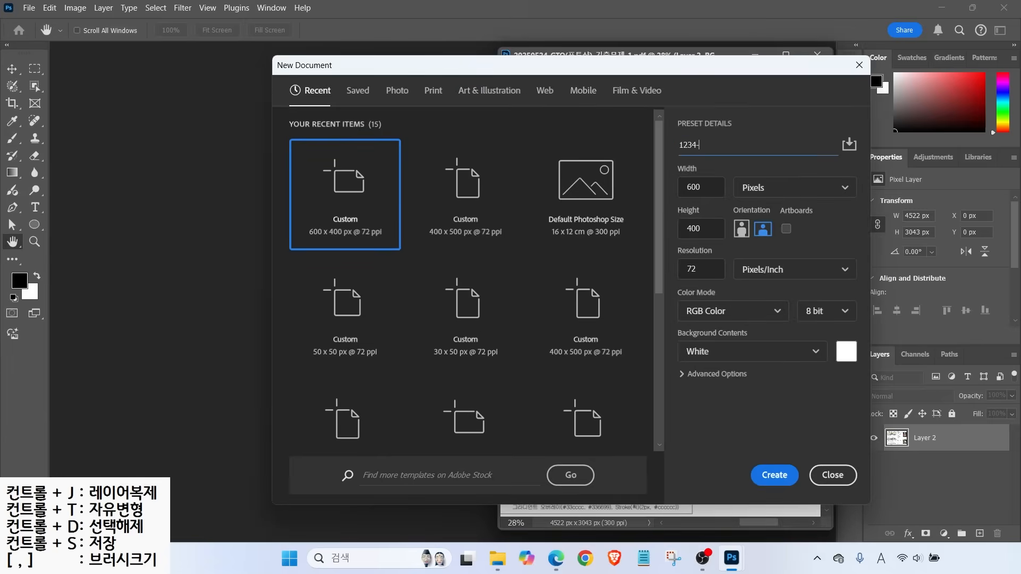
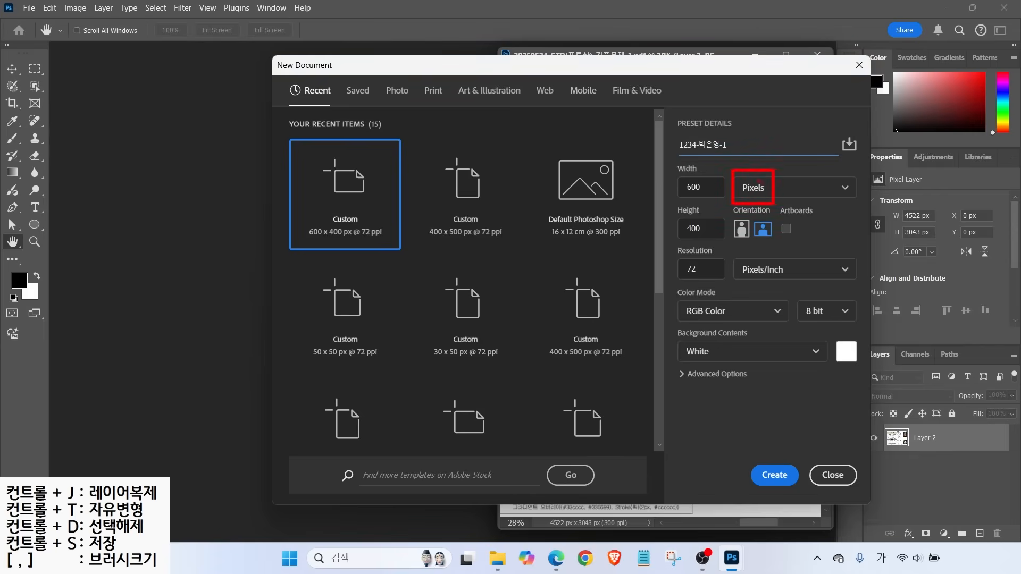
{"action": "key", "text": "Tab"}
{"action": "type", "text": "400"}
{"action": "key", "text": "Tab"}
{"action": "type", "text": "50"}
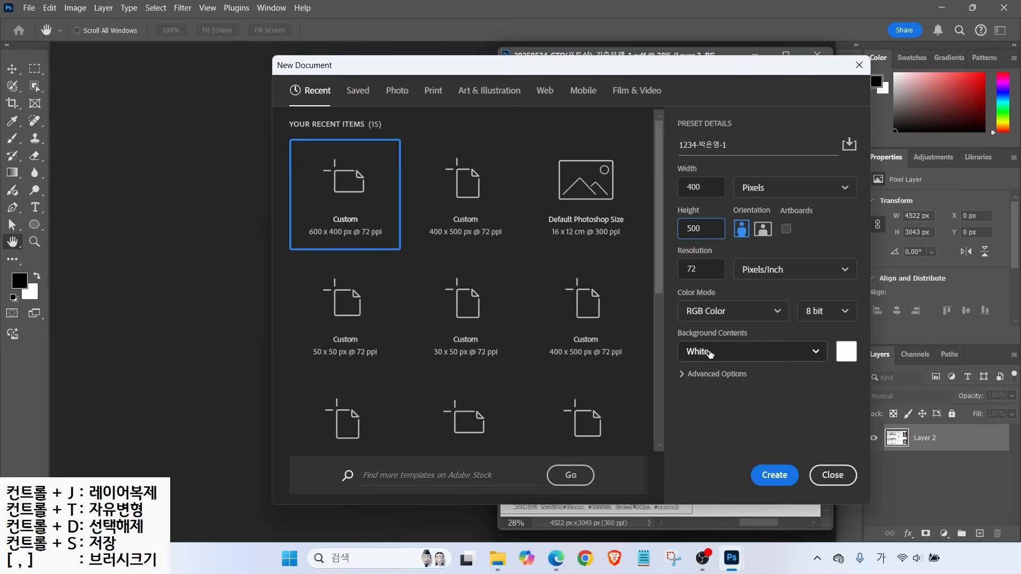
{"action": "left_click", "coordinate": [766, 473]}
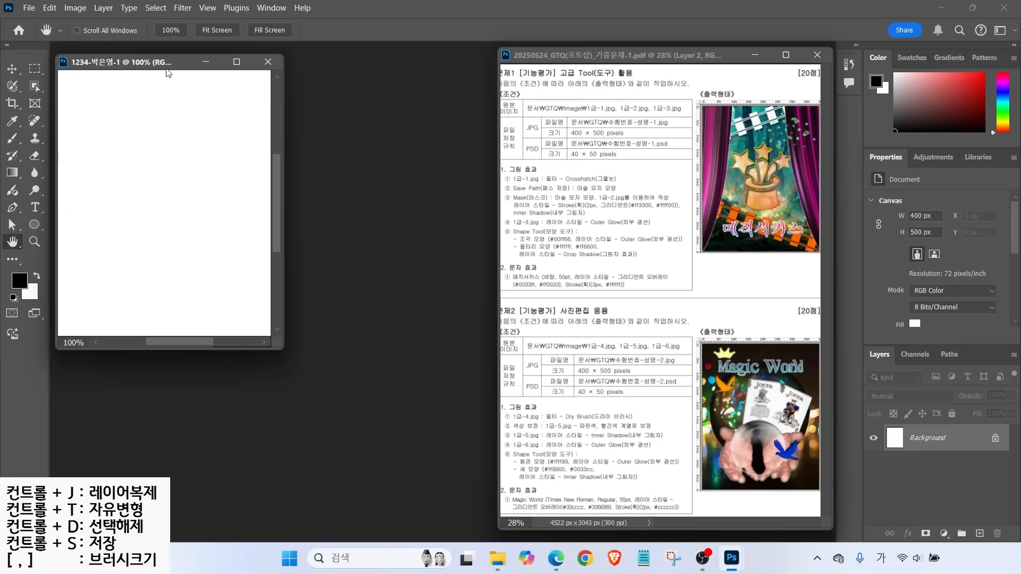
{"action": "mouse_move", "coordinate": [167, 71]}
{"action": "left_mouse_down"}
{"action": "mouse_move", "coordinate": [178, 75]}
{"action": "mouse_move", "coordinate": [172, 68]}
{"action": "left_mouse_up"}
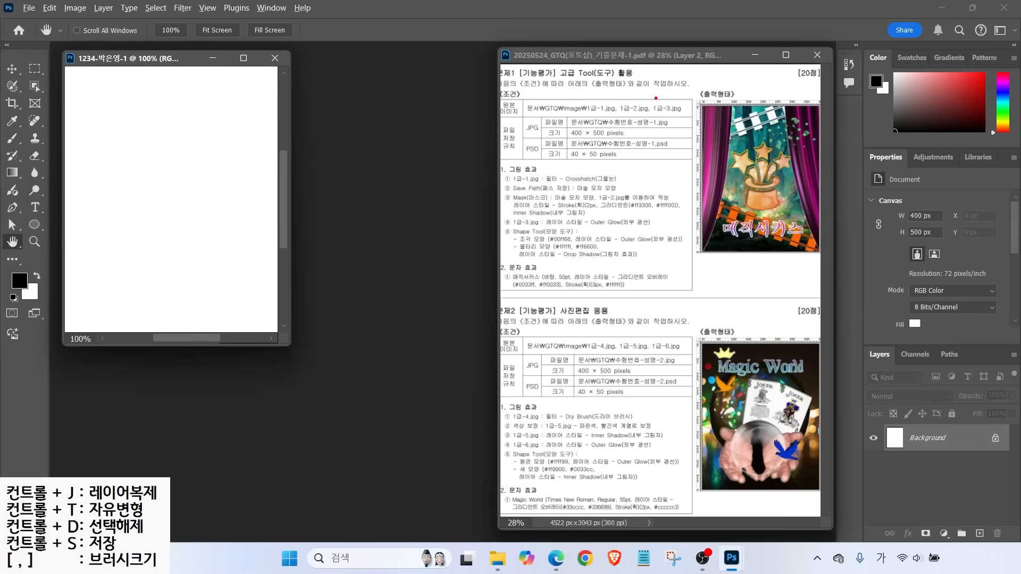
Turn on View > Rulers and fit the blank 400 × 500 px canvas to the screen
{"action": "left_click_drag", "start_coordinate": [772, 78], "coordinate": [750, 95]}
{"action": "left_click", "coordinate": [207, 8]}
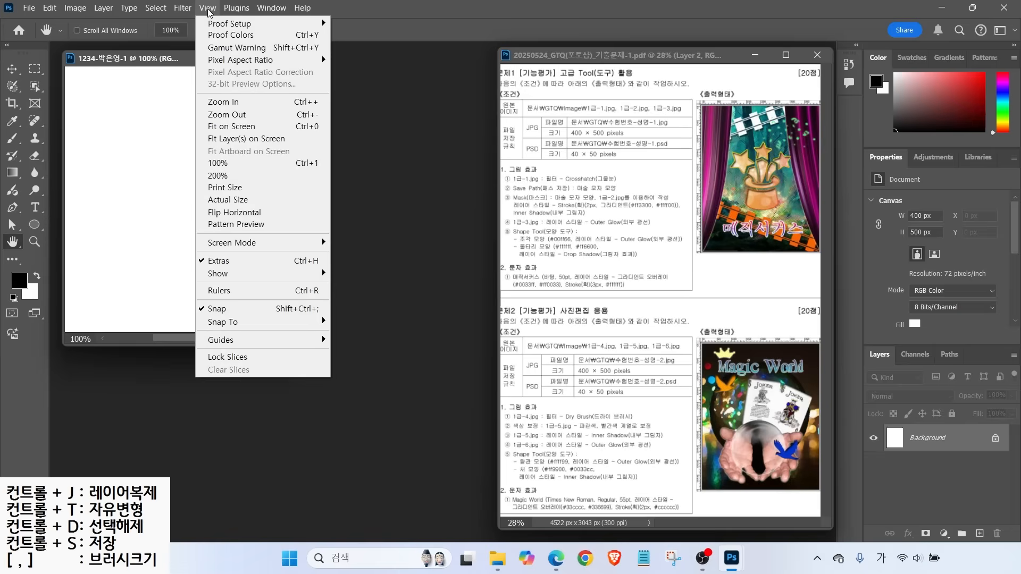
{"action": "left_click", "coordinate": [228, 292]}
{"action": "key", "text": "ctrl"}
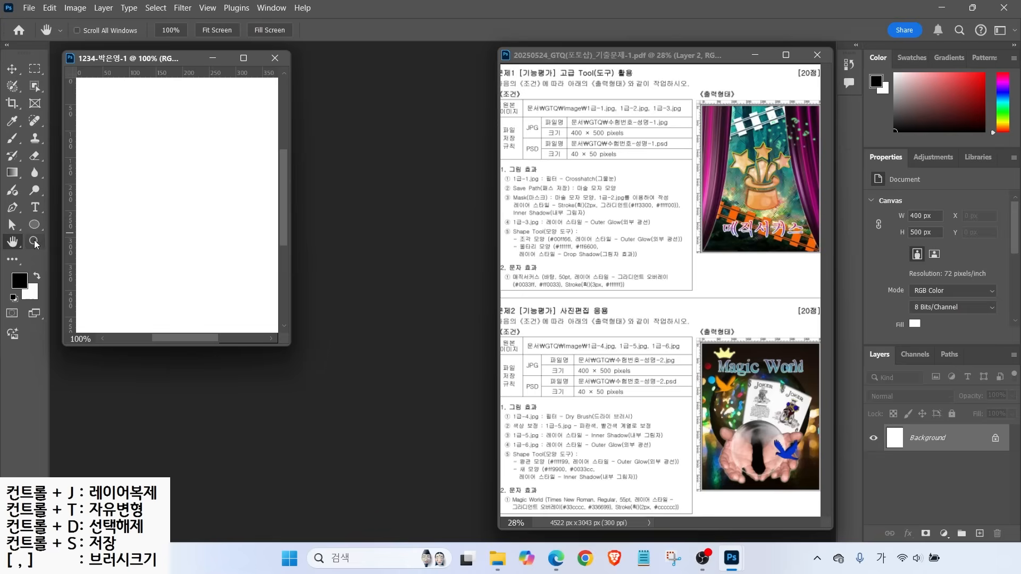
{"action": "double_click", "coordinate": [12, 242]}
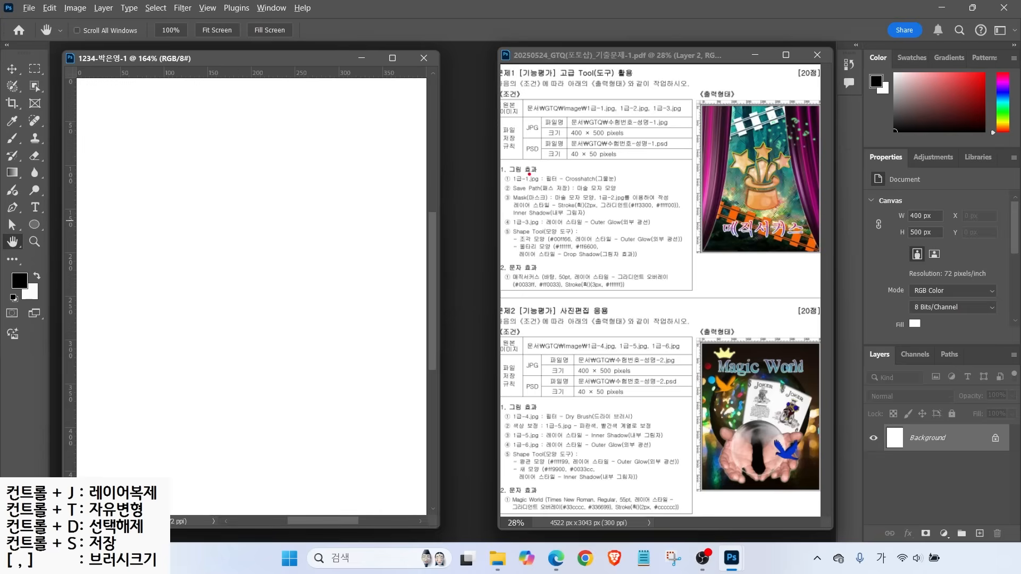
{"action": "left_click_drag", "start_coordinate": [518, 177], "coordinate": [490, 154]}
{"action": "left_click_drag", "start_coordinate": [509, 188], "coordinate": [648, 188]}
{"action": "left_click", "coordinate": [29, 8]}
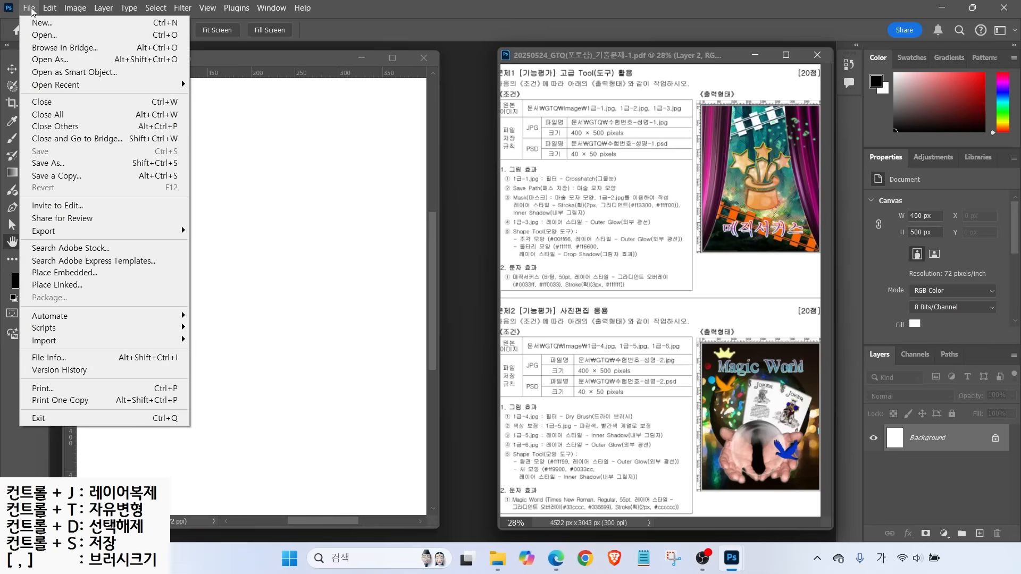
Open 1급-1.jpg from Documents > GTQ > image and place its window beside the blank canvas
{"action": "left_click", "coordinate": [41, 37]}
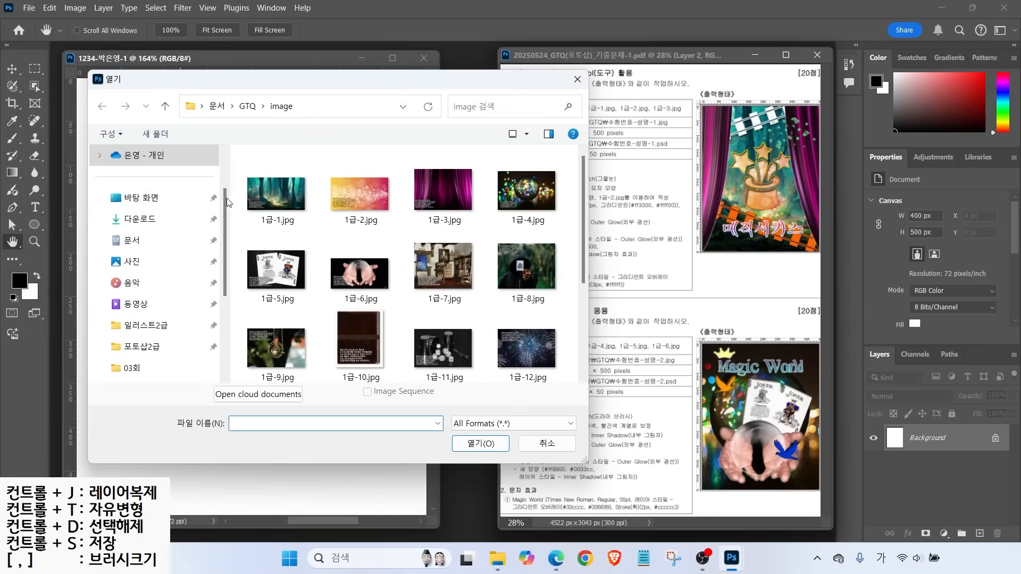
{"action": "left_click", "coordinate": [154, 240]}
{"action": "double_click", "coordinate": [268, 191]}
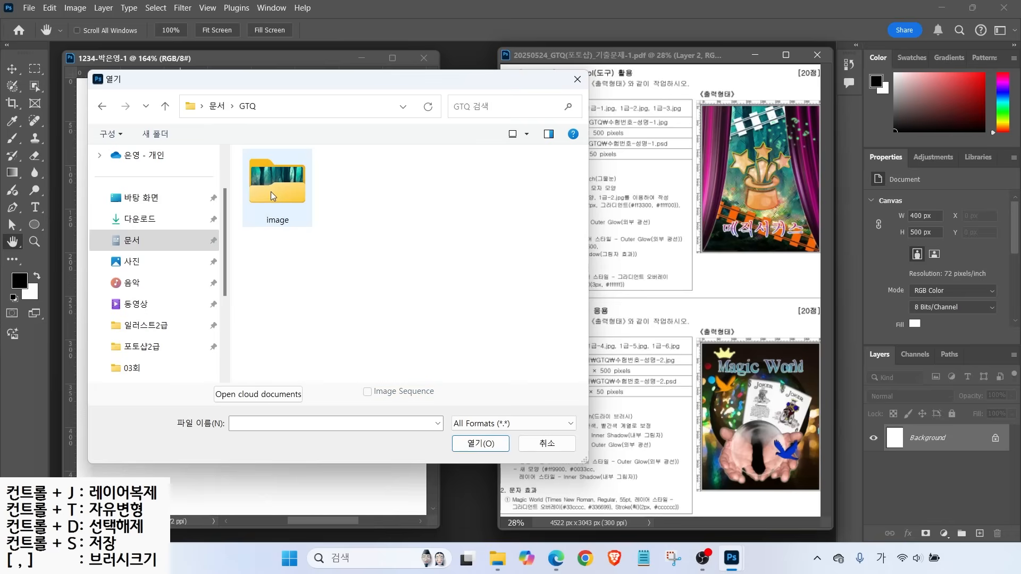
{"action": "double_click", "coordinate": [273, 188]}
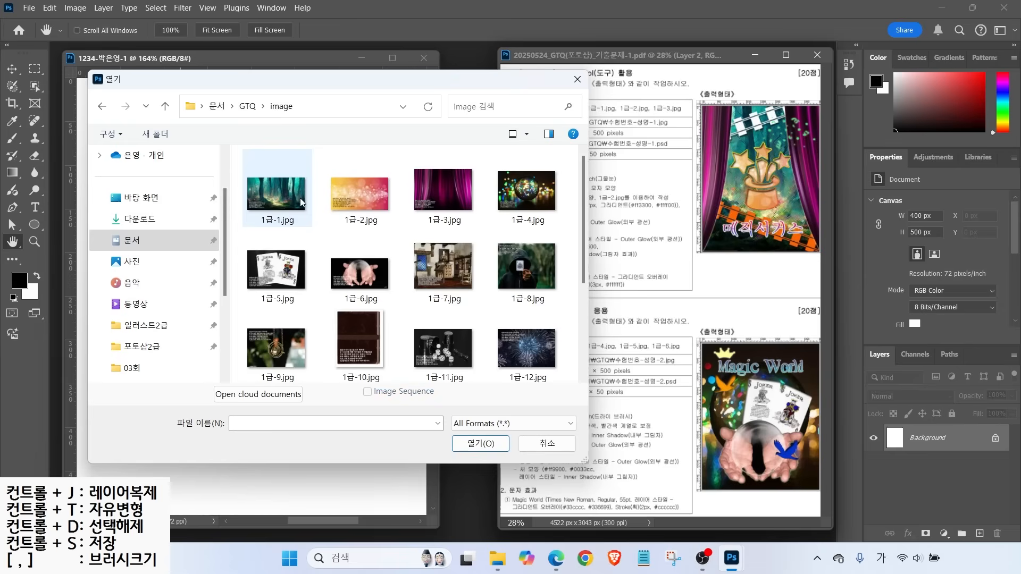
{"action": "left_click", "coordinate": [279, 194]}
{"action": "left_click", "coordinate": [480, 443]}
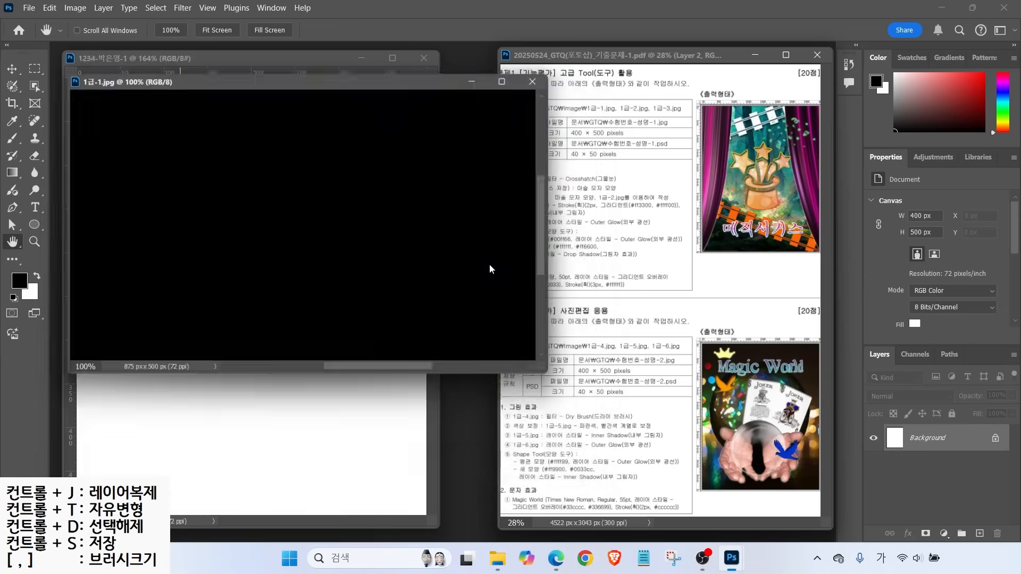
{"action": "left_click_drag", "start_coordinate": [258, 81], "coordinate": [305, 131]}
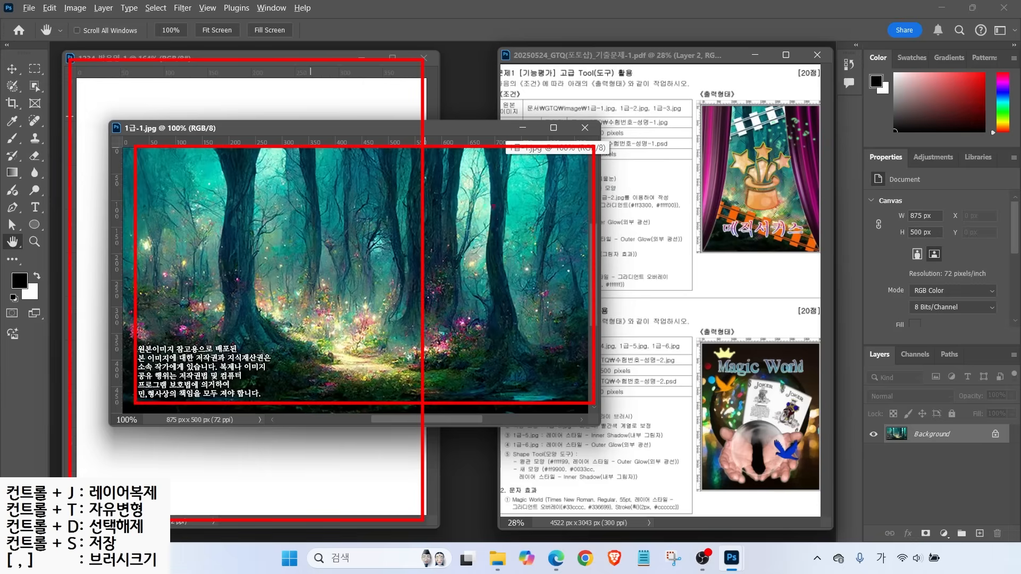
{"action": "left_click_drag", "start_coordinate": [273, 129], "coordinate": [367, 132]}
Resize 1급-1.jpg to 875 × 500 px by setting the linked height to 500 px
{"action": "left_click", "coordinate": [75, 7]}
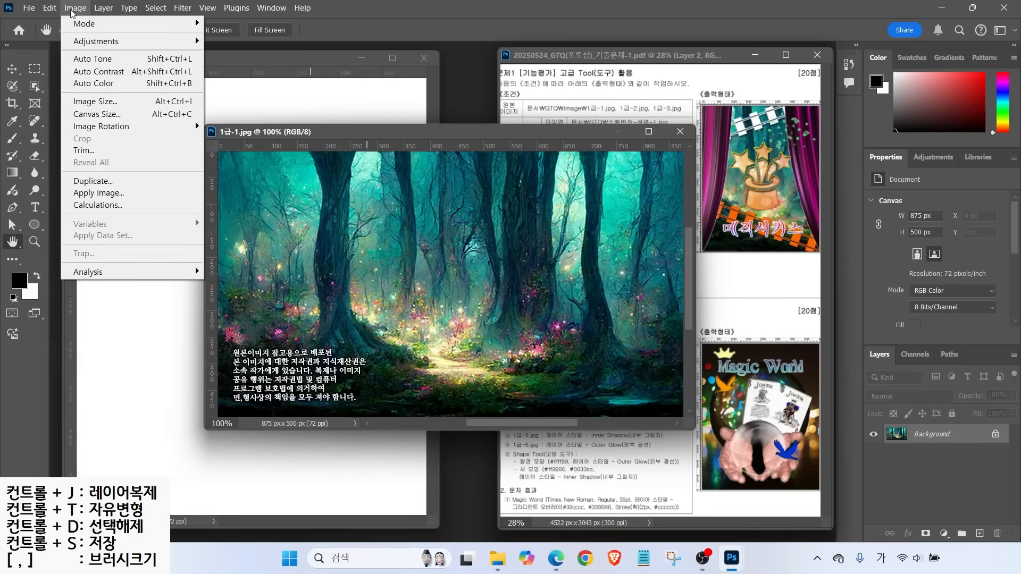
{"action": "left_click", "coordinate": [97, 101]}
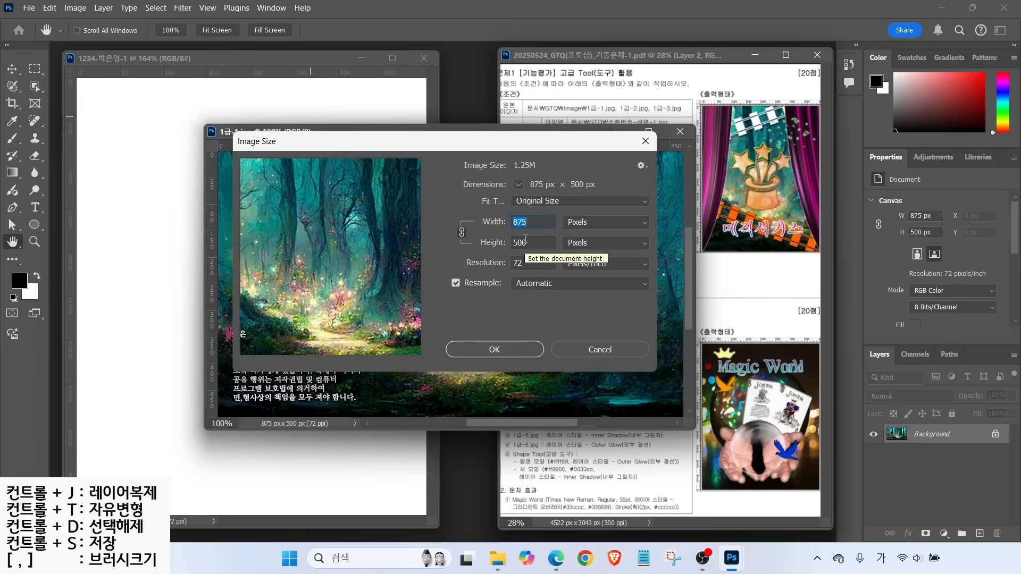
{"action": "type", "text": "400"}
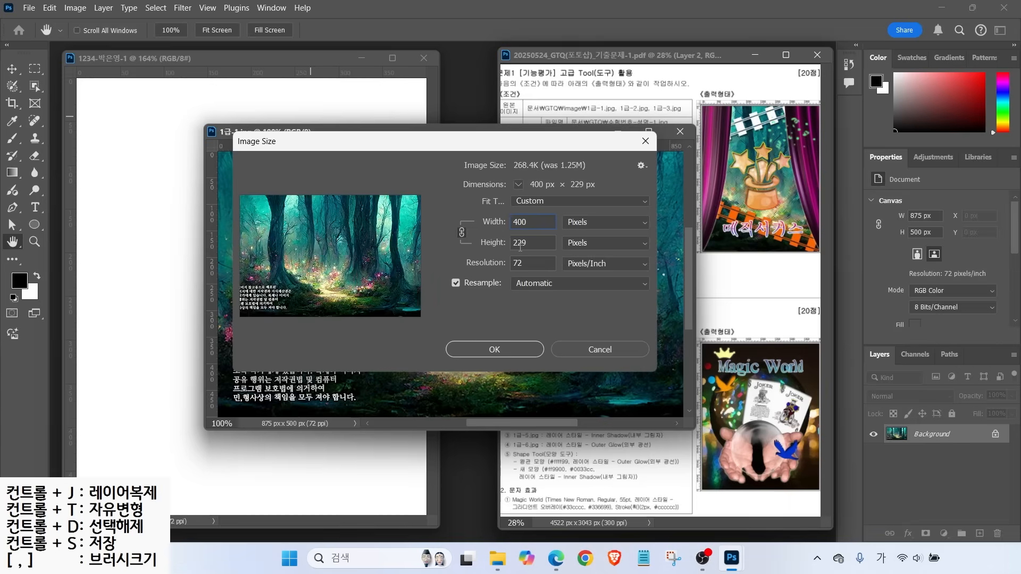
{"action": "key", "text": "Tab"}
{"action": "type", "text": "500"}
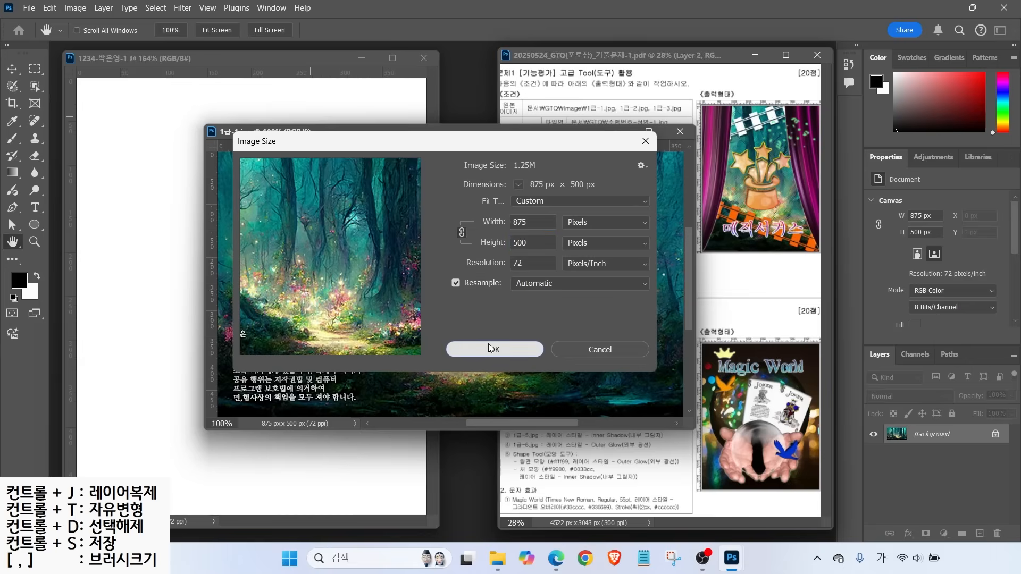
{"action": "left_click", "coordinate": [451, 347]}
{"action": "left_click", "coordinate": [12, 68]}
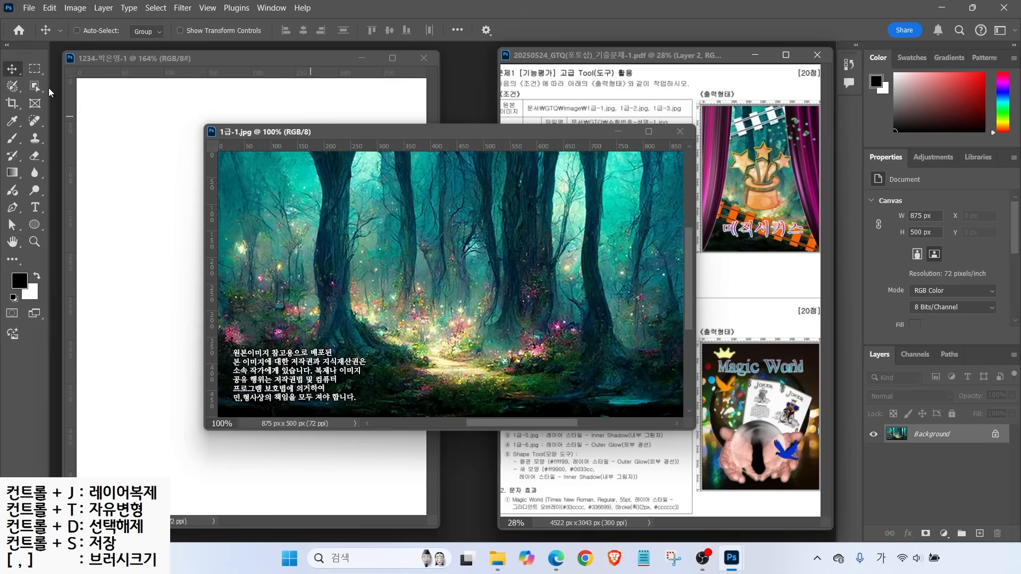
Move the forest image into the problem 1 document as Layer 1 at Y 0, then close 1급-1.jpg
{"action": "left_click_drag", "start_coordinate": [295, 159], "coordinate": [175, 255]}
{"action": "left_click_drag", "start_coordinate": [412, 267], "coordinate": [299, 217]}
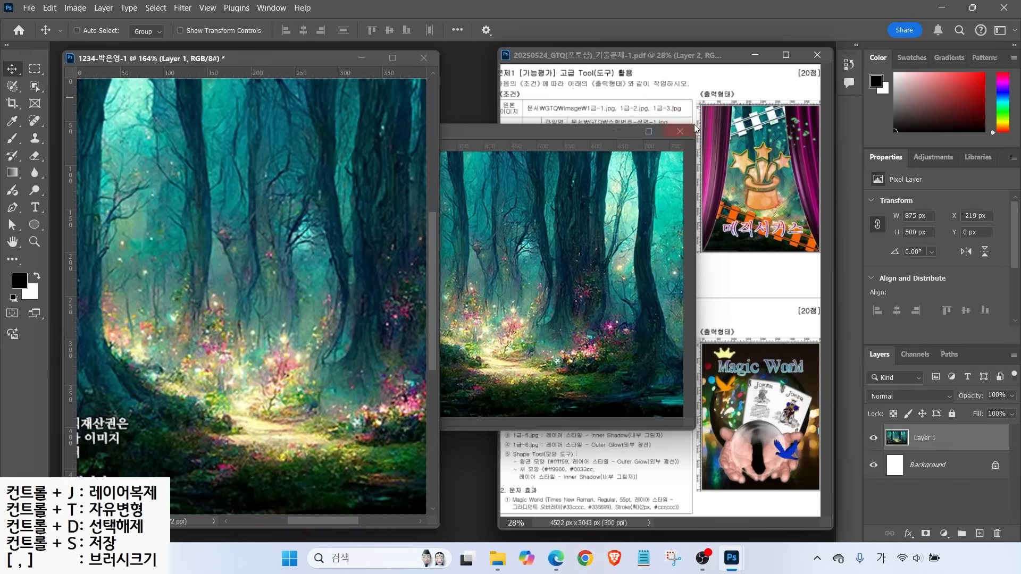
{"action": "left_click", "coordinate": [679, 132]}
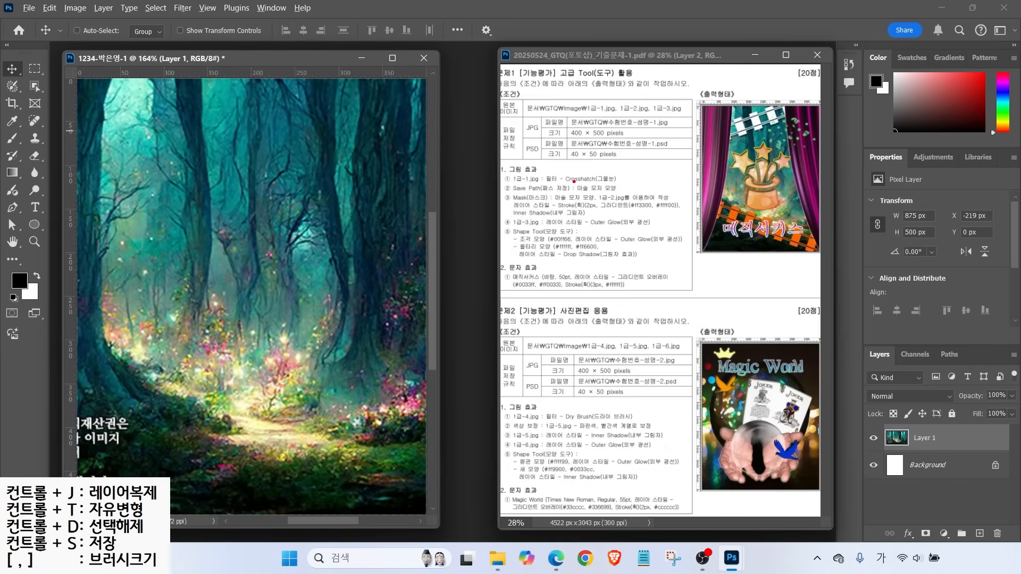
{"action": "left_click_drag", "start_coordinate": [575, 174], "coordinate": [610, 151]}
{"action": "left_click_drag", "start_coordinate": [547, 184], "coordinate": [630, 184]}
{"action": "key", "text": "Escape"}
Apply the Crosshatch filter from the Filter Gallery to the forest layer
{"action": "left_click", "coordinate": [182, 8]}
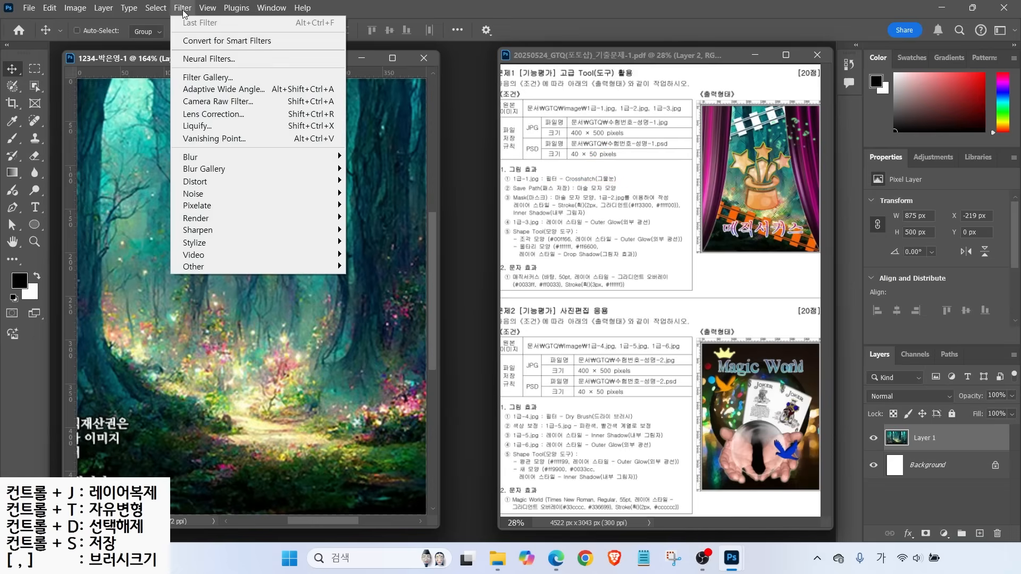
{"action": "left_click", "coordinate": [199, 77]}
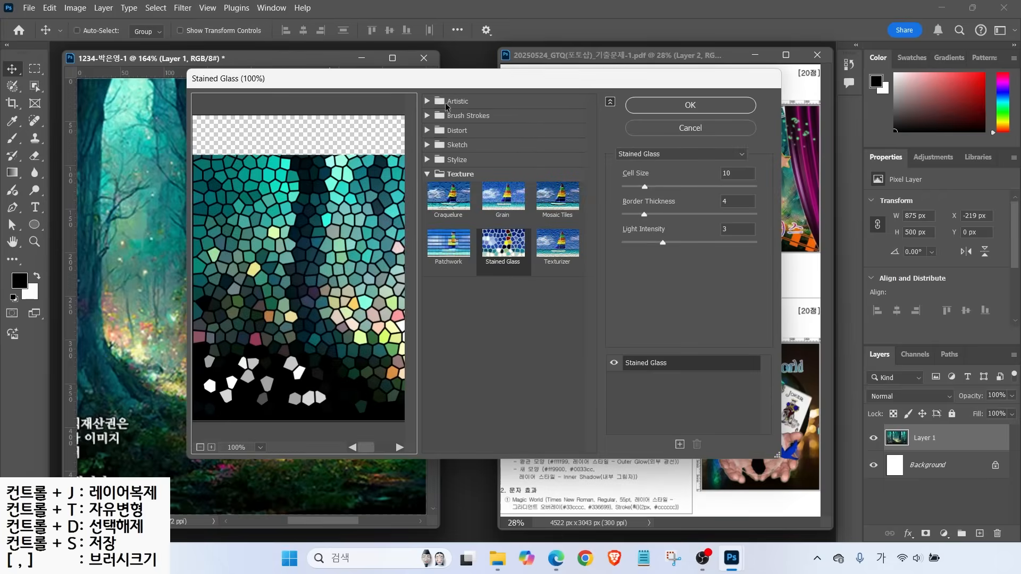
{"action": "left_click", "coordinate": [434, 103]}
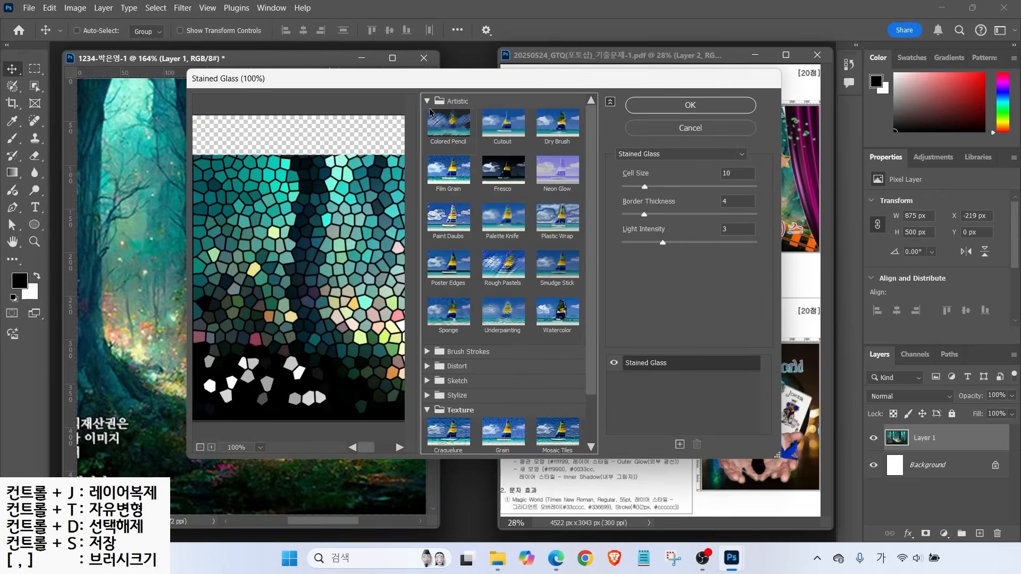
{"action": "left_click", "coordinate": [428, 102]}
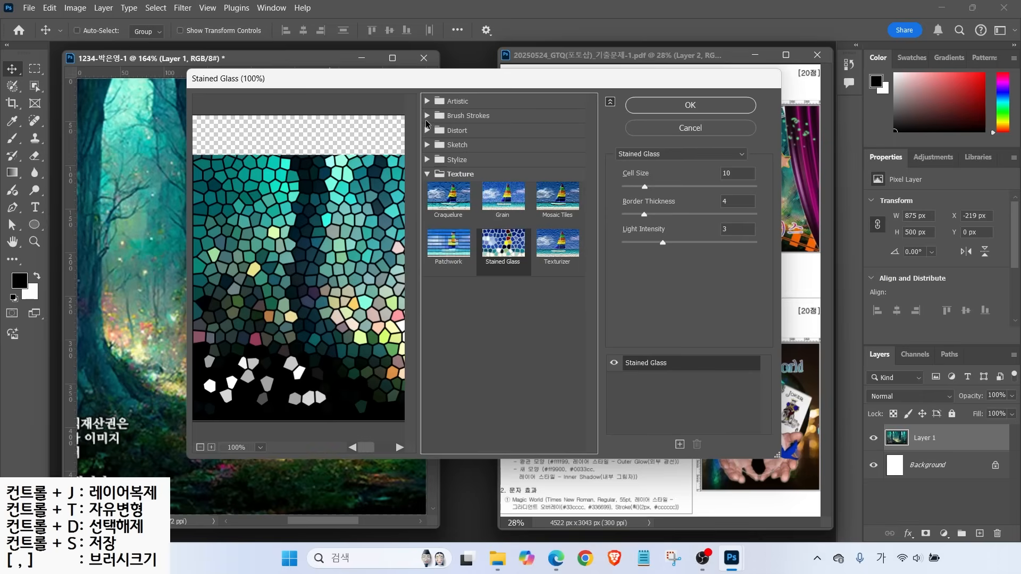
{"action": "key", "text": "alt"}
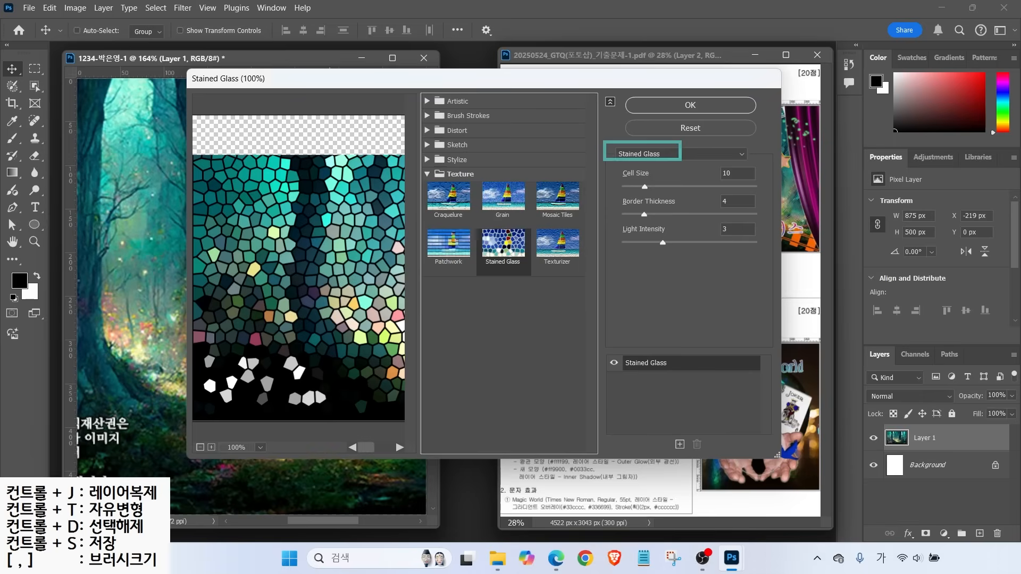
{"action": "left_click", "coordinate": [706, 154]}
{"action": "left_click_drag", "start_coordinate": [743, 291], "coordinate": [741, 179]}
{"action": "key", "text": "Down"}
{"action": "key", "text": "Down"}
{"action": "key", "text": "Down"}
{"action": "key", "text": "Down"}
{"action": "key", "text": "Down"}
{"action": "key", "text": "Down"}
{"action": "key", "text": "Down"}
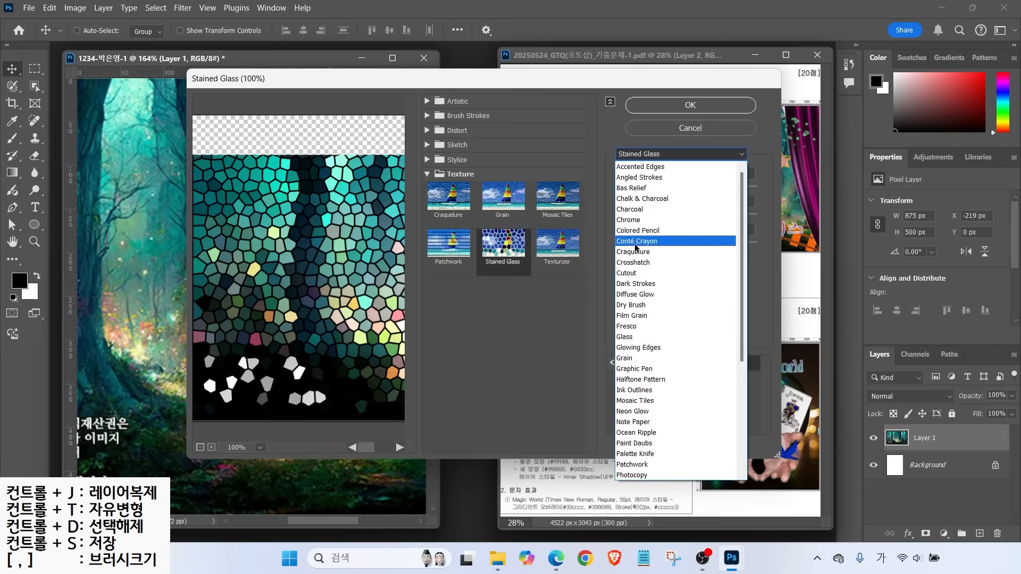
{"action": "key", "text": "Return"}
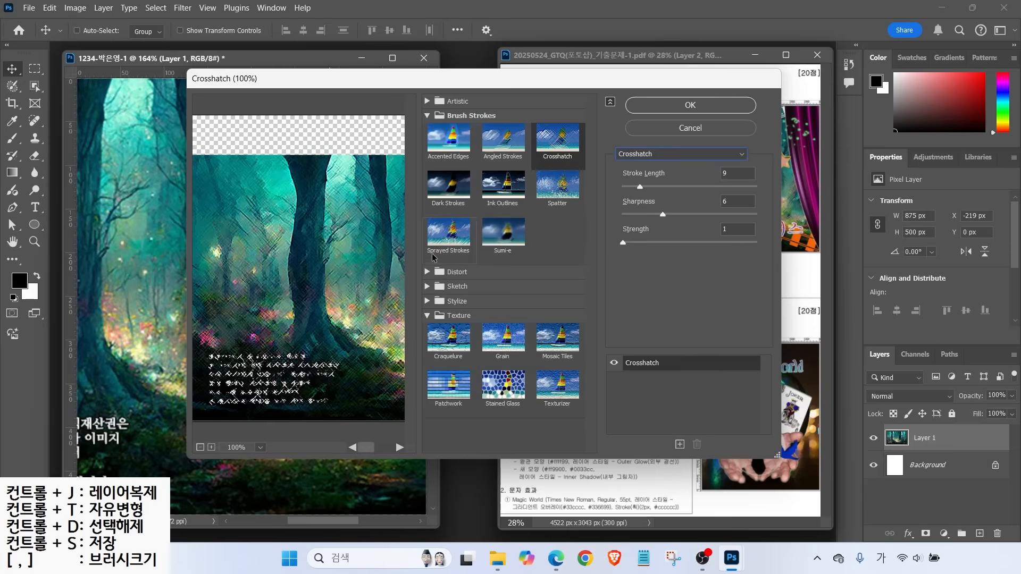
{"action": "left_click", "coordinate": [692, 105]}
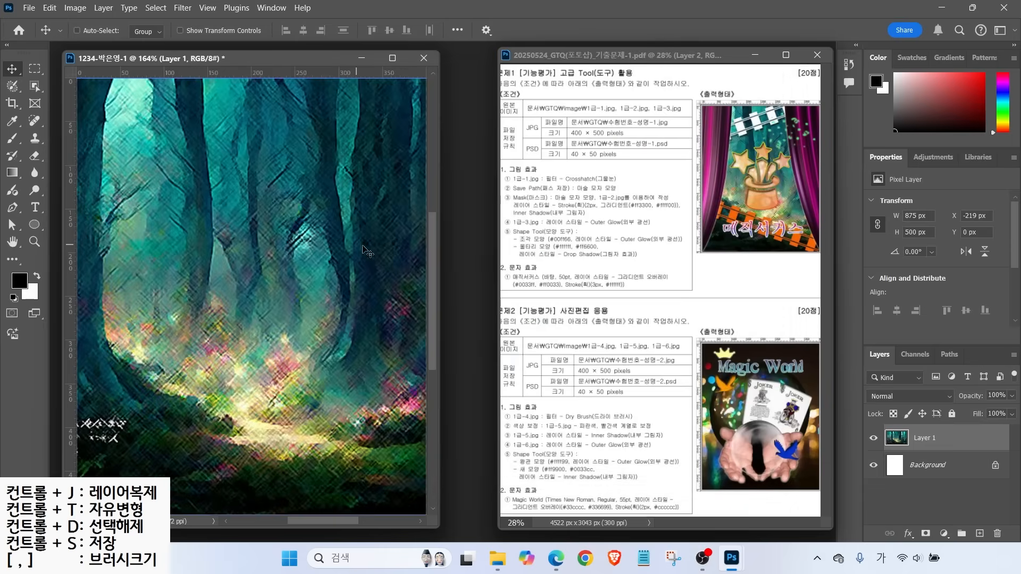
Nudge Layer 1 right to X −198 px, then hide it in the Layers panel
{"action": "left_click_drag", "start_coordinate": [257, 204], "coordinate": [275, 204]}
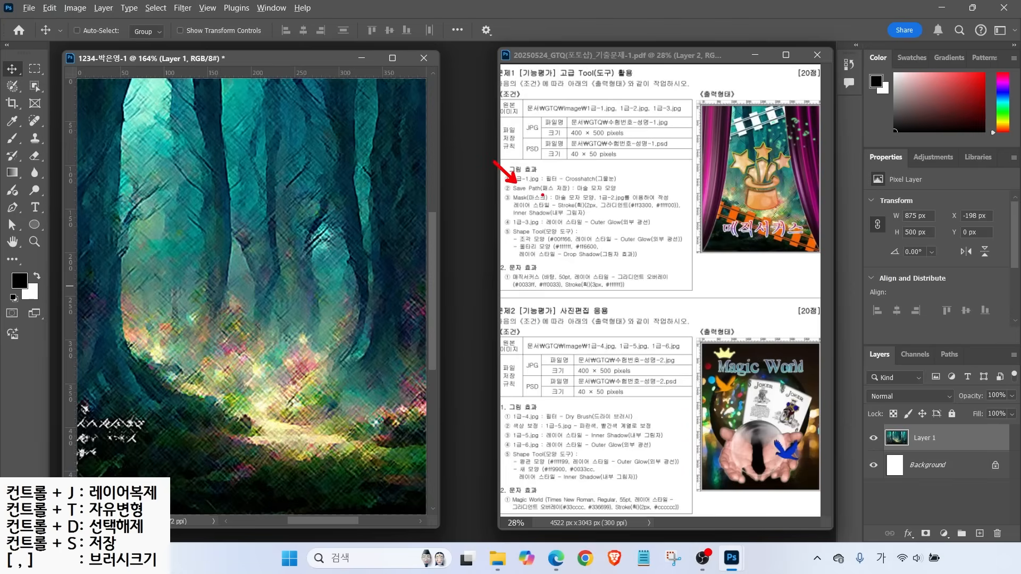
{"action": "left_click_drag", "start_coordinate": [533, 195], "coordinate": [629, 195]}
{"action": "mouse_move", "coordinate": [788, 213]}
{"action": "left_mouse_down"}
{"action": "mouse_move", "coordinate": [730, 212]}
{"action": "mouse_move", "coordinate": [774, 128]}
{"action": "mouse_move", "coordinate": [794, 218]}
{"action": "left_mouse_up"}
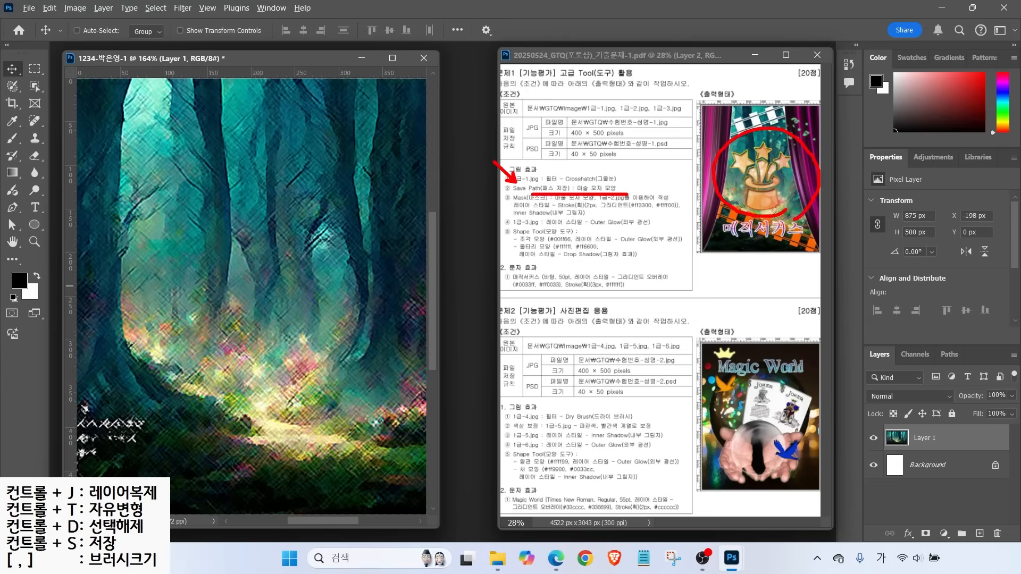
{"action": "key", "text": "Escape"}
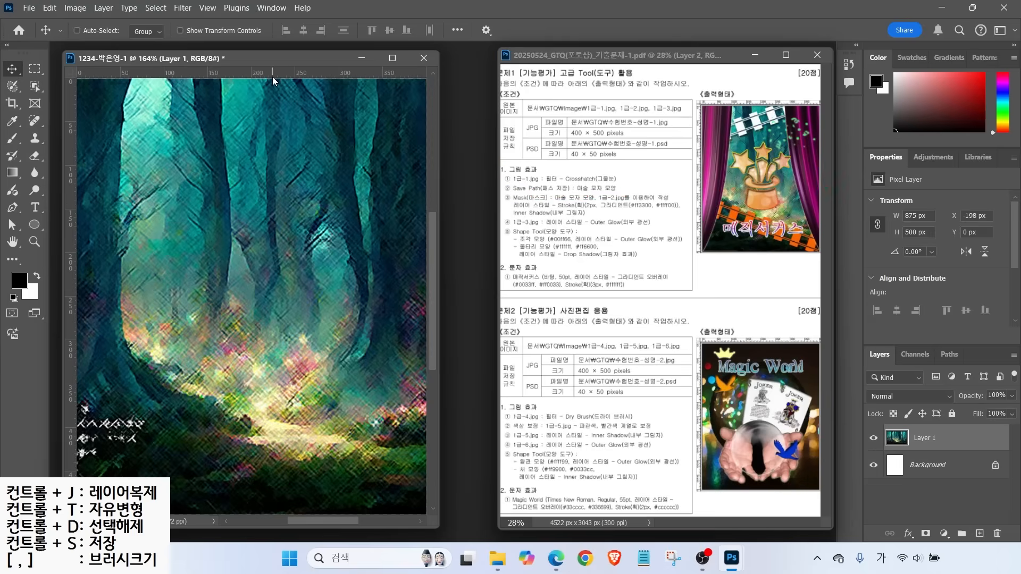
{"action": "key", "text": "ctrl"}
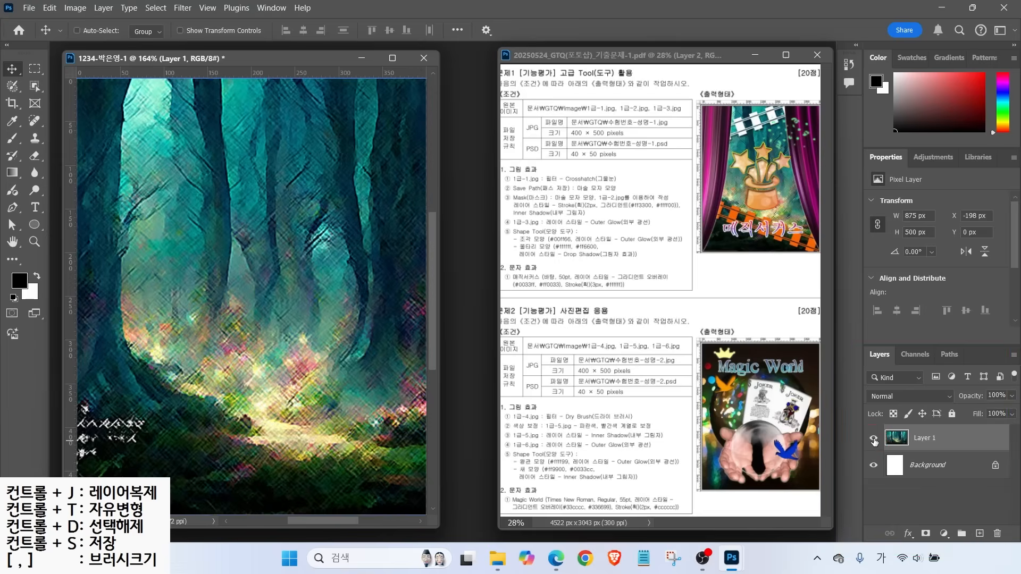
{"action": "left_click", "coordinate": [873, 438]}
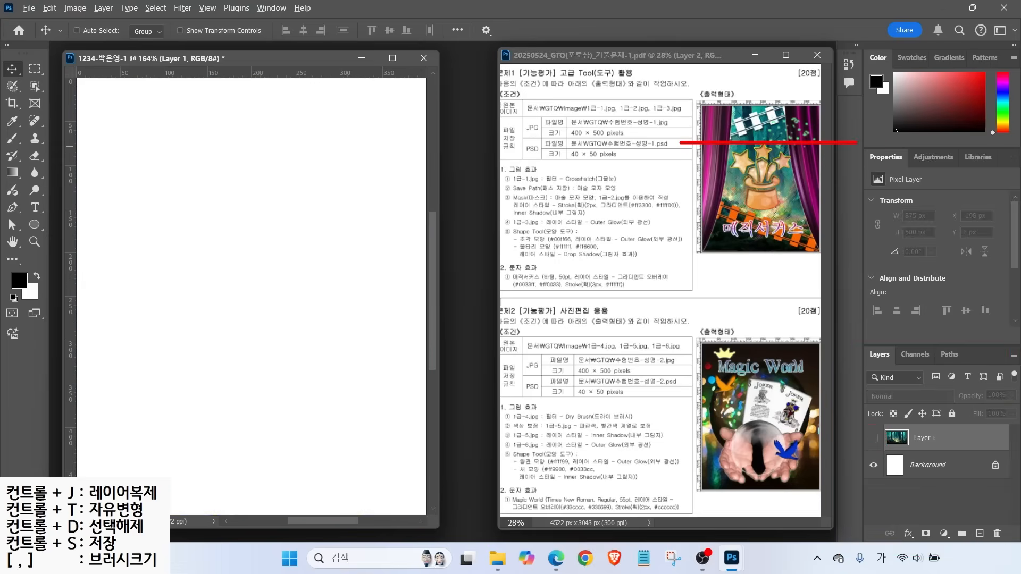
Pull two horizontal guides down from the top ruler, the second near 350 px
{"action": "left_click_drag", "start_coordinate": [756, 106], "coordinate": [759, 134]}
{"action": "key", "text": "Escape"}
{"action": "left_click_drag", "start_coordinate": [242, 74], "coordinate": [232, 181]}
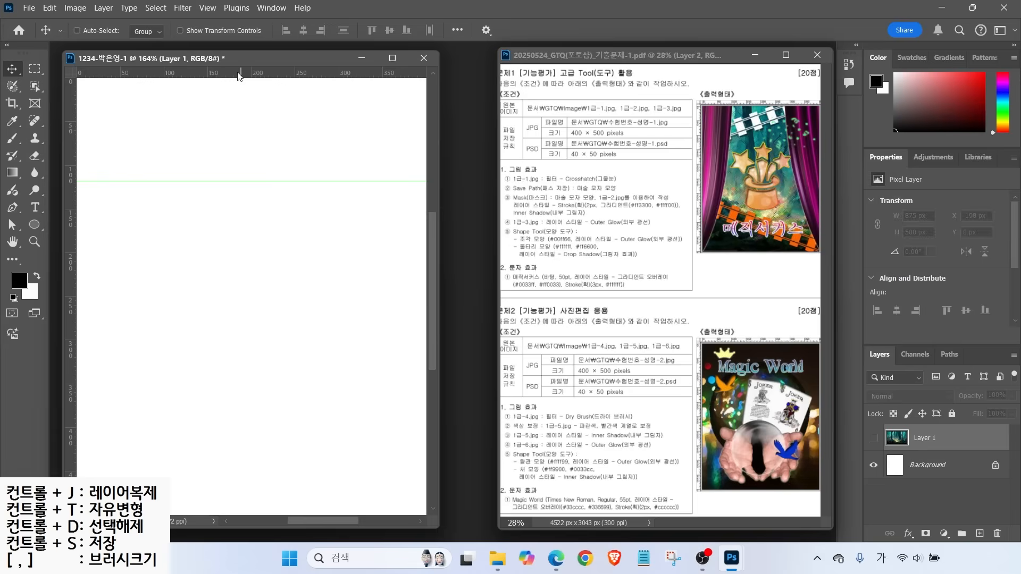
{"action": "left_click_drag", "start_coordinate": [237, 76], "coordinate": [223, 384]}
{"action": "mouse_move", "coordinate": [303, 383]}
{"action": "left_mouse_down"}
{"action": "mouse_move", "coordinate": [138, 241]}
{"action": "mouse_move", "coordinate": [256, 192]}
{"action": "mouse_move", "coordinate": [349, 352]}
{"action": "mouse_move", "coordinate": [320, 402]}
{"action": "left_mouse_up"}
{"action": "key", "text": "Escape"}
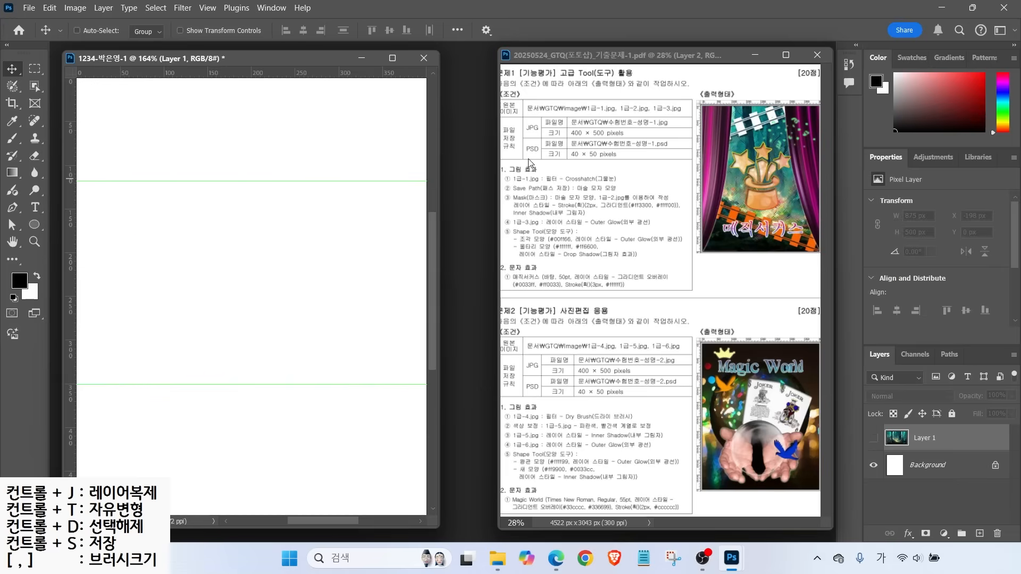
Drag two vertical guides out from the left ruler onto the canvas
{"action": "left_click_drag", "start_coordinate": [72, 154], "coordinate": [160, 171]}
{"action": "left_click_drag", "start_coordinate": [69, 155], "coordinate": [342, 192]}
{"action": "mouse_move", "coordinate": [334, 368]}
{"action": "left_mouse_down"}
{"action": "mouse_move", "coordinate": [194, 388]}
{"action": "mouse_move", "coordinate": [224, 170]}
{"action": "mouse_move", "coordinate": [316, 366]}
{"action": "left_mouse_up"}
{"action": "key", "text": "Escape"}
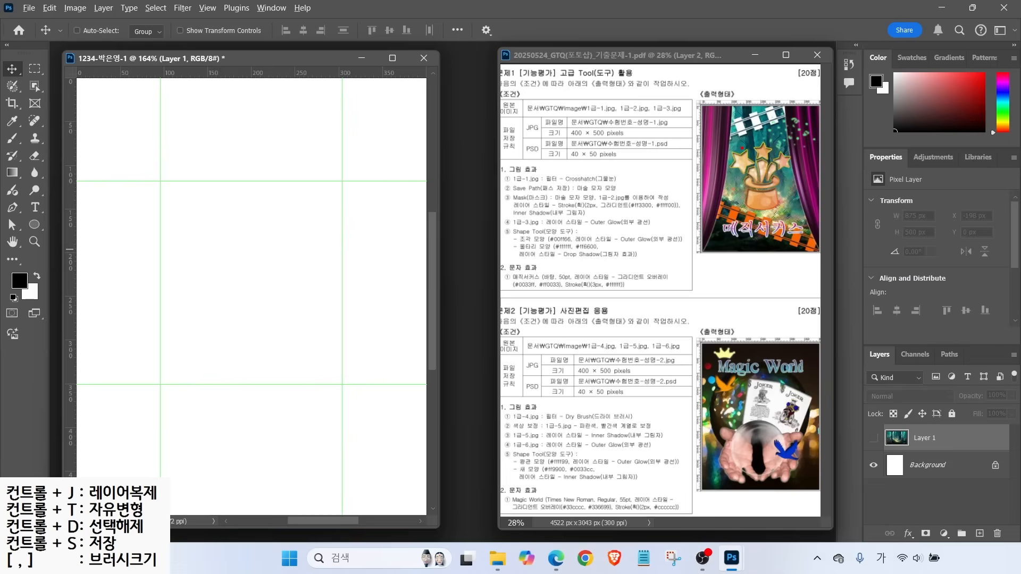
{"action": "left_click_drag", "start_coordinate": [723, 122], "coordinate": [741, 148]}
Draw a filled black ellipse on the canvas with the Ellipse tool
{"action": "left_click", "coordinate": [36, 227]}
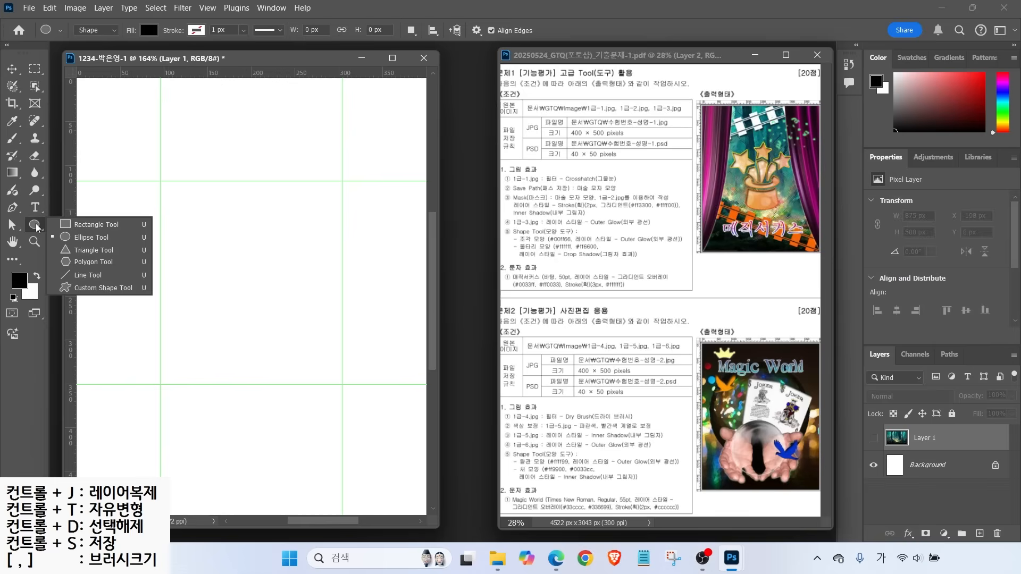
{"action": "left_click", "coordinate": [36, 227]}
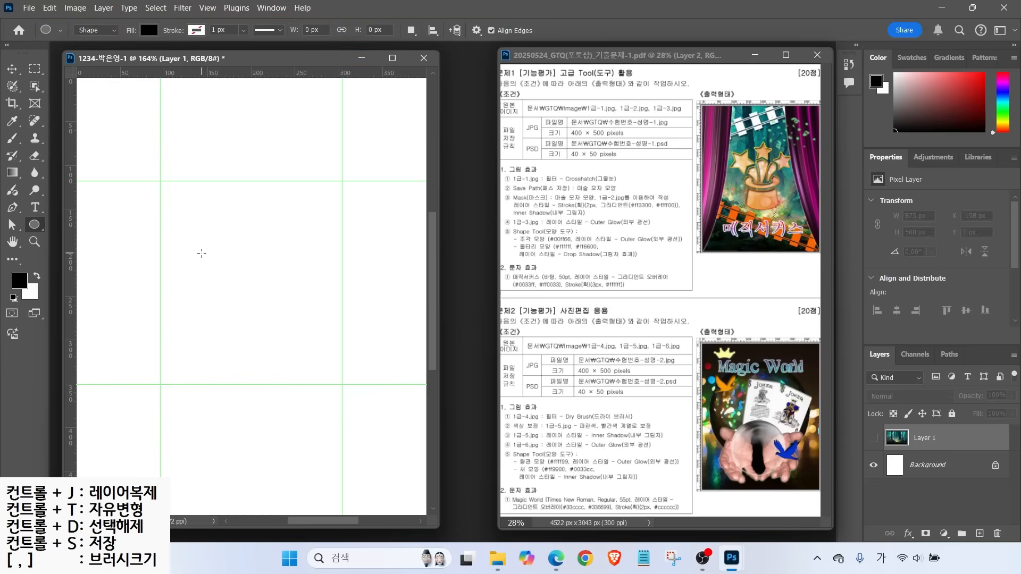
{"action": "left_click_drag", "start_coordinate": [195, 241], "coordinate": [303, 308]}
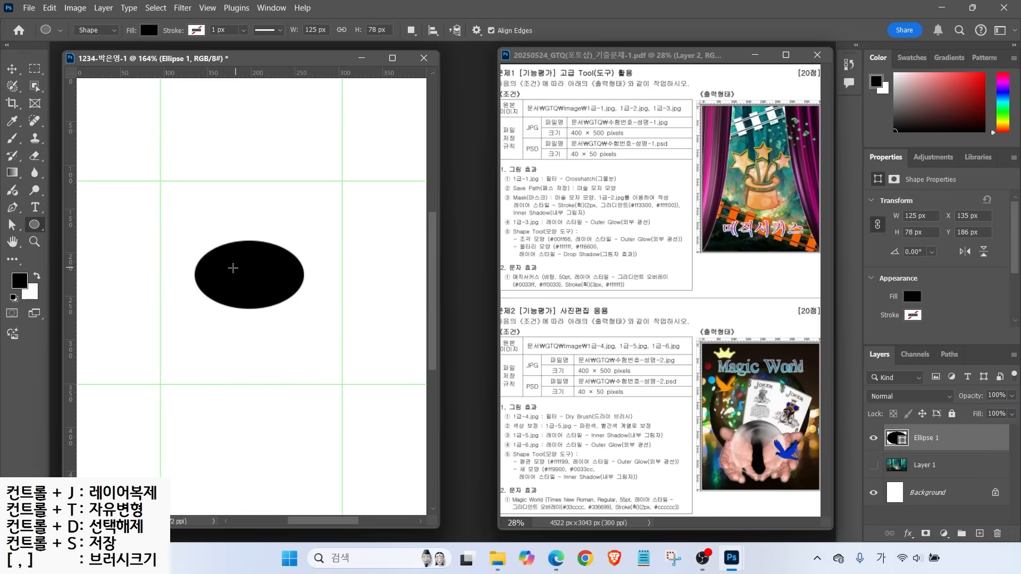
{"action": "key", "text": "ctrl+2"}
{"action": "left_click_drag", "start_coordinate": [40, 219], "coordinate": [69, 201]}
{"action": "mouse_move", "coordinate": [17, 236]}
{"action": "left_mouse_down"}
{"action": "mouse_move", "coordinate": [32, 208]}
{"action": "mouse_move", "coordinate": [53, 240]}
{"action": "left_mouse_up"}
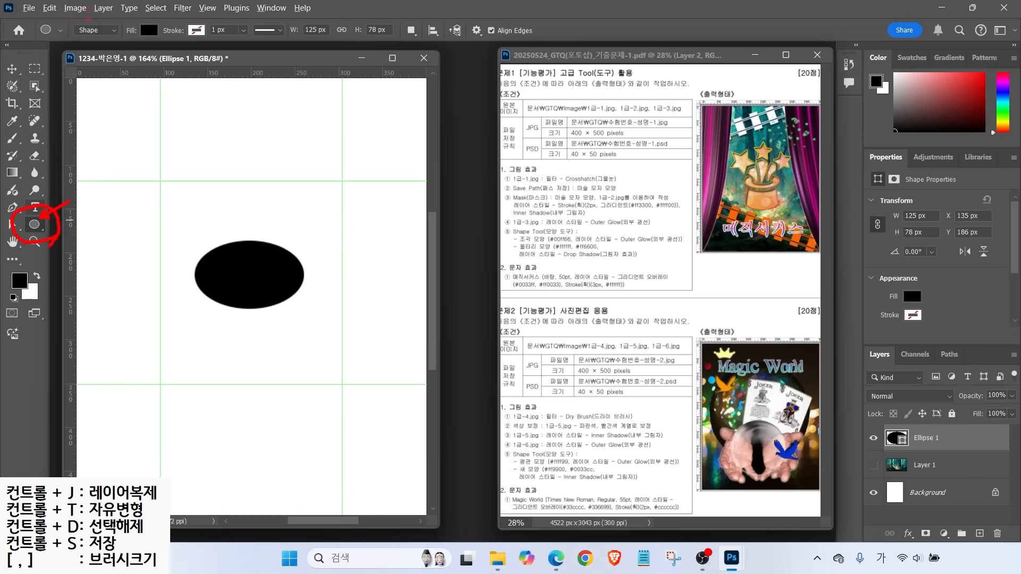
{"action": "mouse_move", "coordinate": [115, 32]}
{"action": "left_mouse_down"}
{"action": "mouse_move", "coordinate": [97, 51]}
{"action": "mouse_move", "coordinate": [129, 21]}
{"action": "mouse_move", "coordinate": [155, 28]}
{"action": "mouse_move", "coordinate": [154, 42]}
{"action": "left_mouse_up"}
{"action": "left_click_drag", "start_coordinate": [180, 25], "coordinate": [207, 46]}
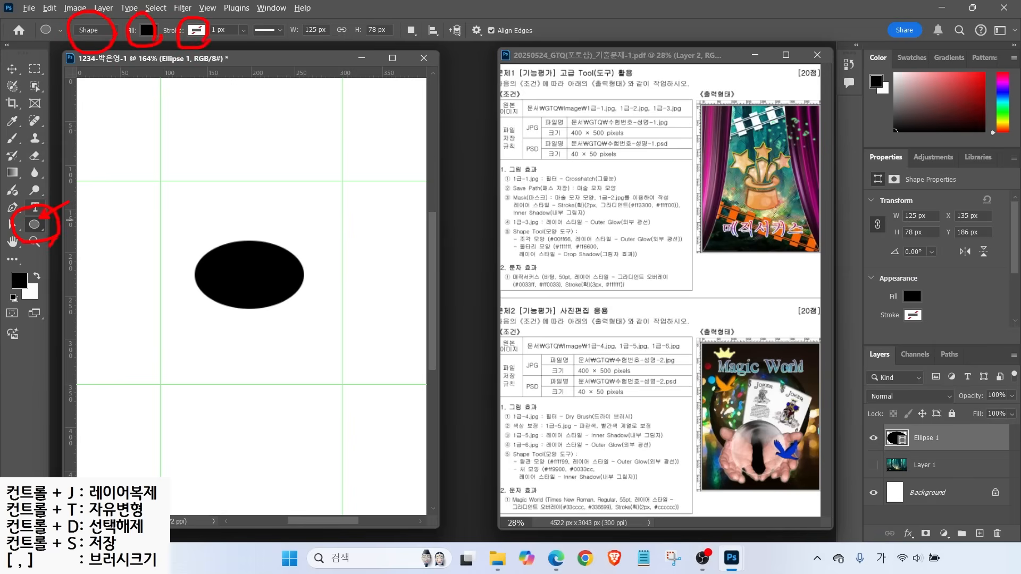
{"action": "mouse_move", "coordinate": [416, 51]}
{"action": "left_mouse_down"}
{"action": "mouse_move", "coordinate": [398, 36]}
{"action": "mouse_move", "coordinate": [405, 13]}
{"action": "mouse_move", "coordinate": [421, 39]}
{"action": "left_mouse_up"}
{"action": "left_click_drag", "start_coordinate": [450, 75], "coordinate": [419, 43]}
{"action": "key", "text": "Escape"}
With Subtract Front Shape on the ellipse layer, cut an inner ellipse out of it
{"action": "left_click", "coordinate": [412, 33]}
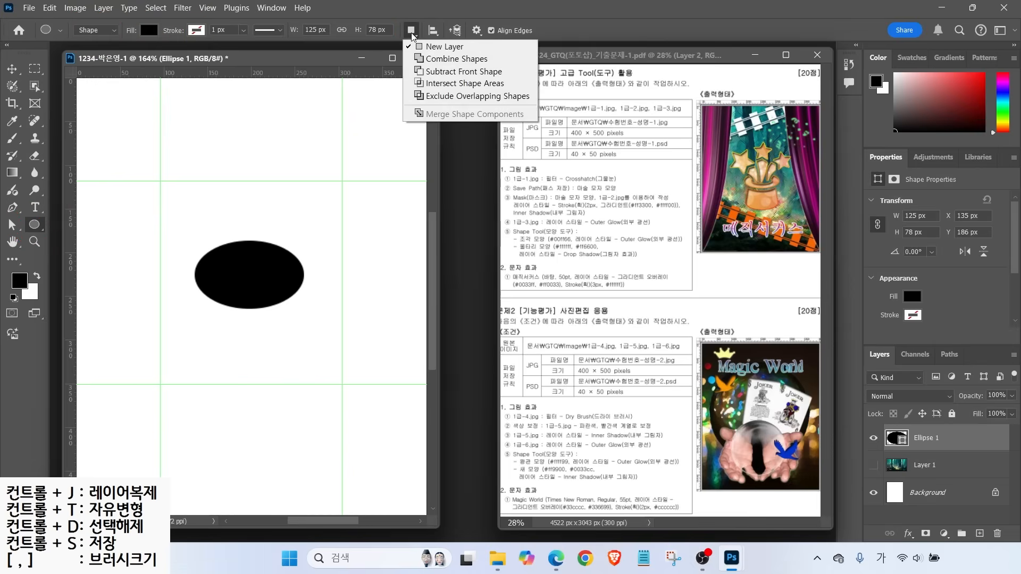
{"action": "left_click", "coordinate": [442, 76]}
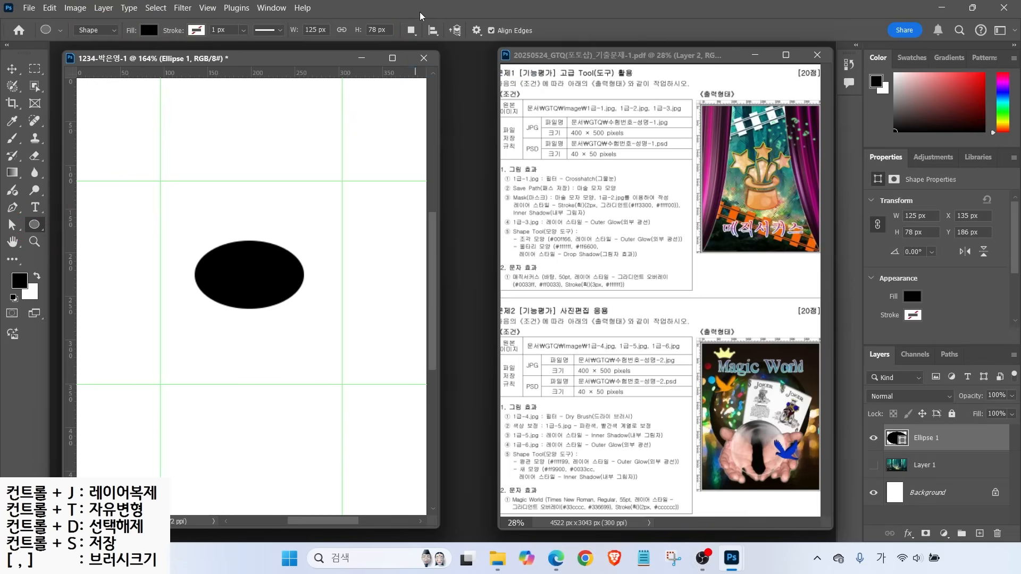
{"action": "left_click", "coordinate": [411, 31]}
{"action": "left_click", "coordinate": [429, 73]}
{"action": "left_click", "coordinate": [412, 33]}
{"action": "left_click", "coordinate": [427, 72]}
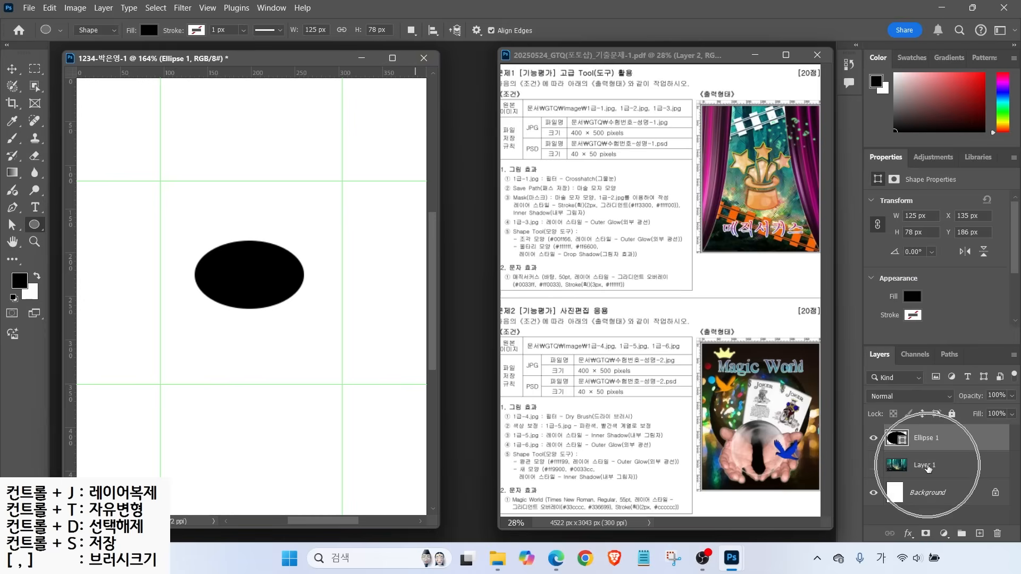
{"action": "left_click", "coordinate": [928, 466]}
{"action": "left_click", "coordinate": [931, 438]}
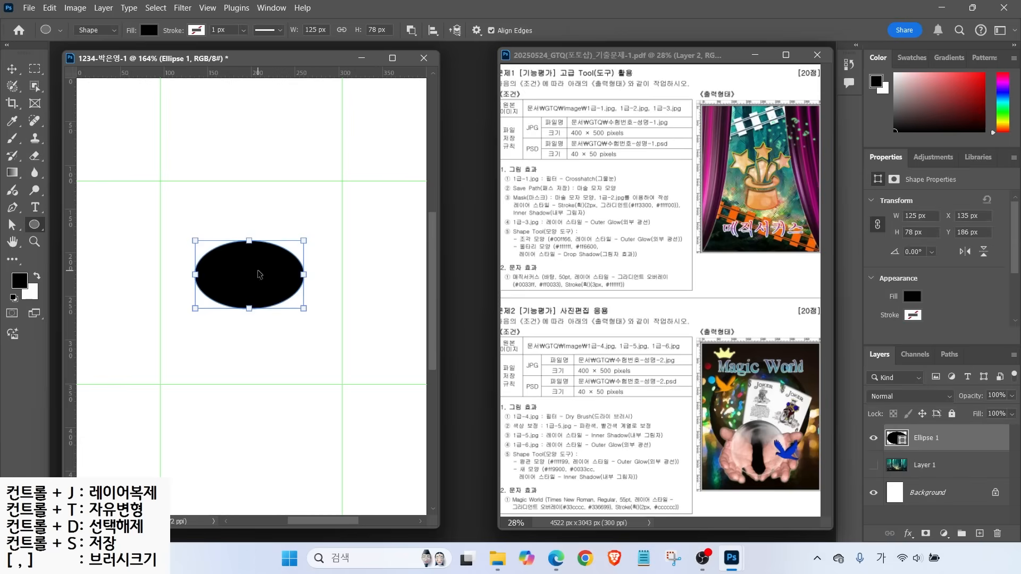
{"action": "key", "text": "ctrl"}
{"action": "left_click_drag", "start_coordinate": [217, 257], "coordinate": [283, 283]}
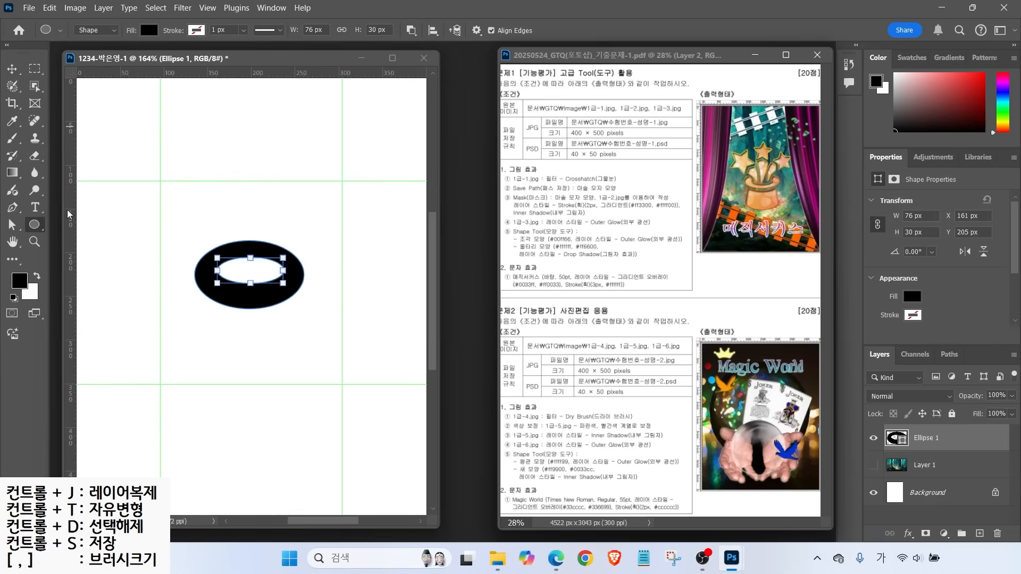
Reposition and heighten the inner ellipse with Path Selection, then deselect it
{"action": "left_click", "coordinate": [12, 228]}
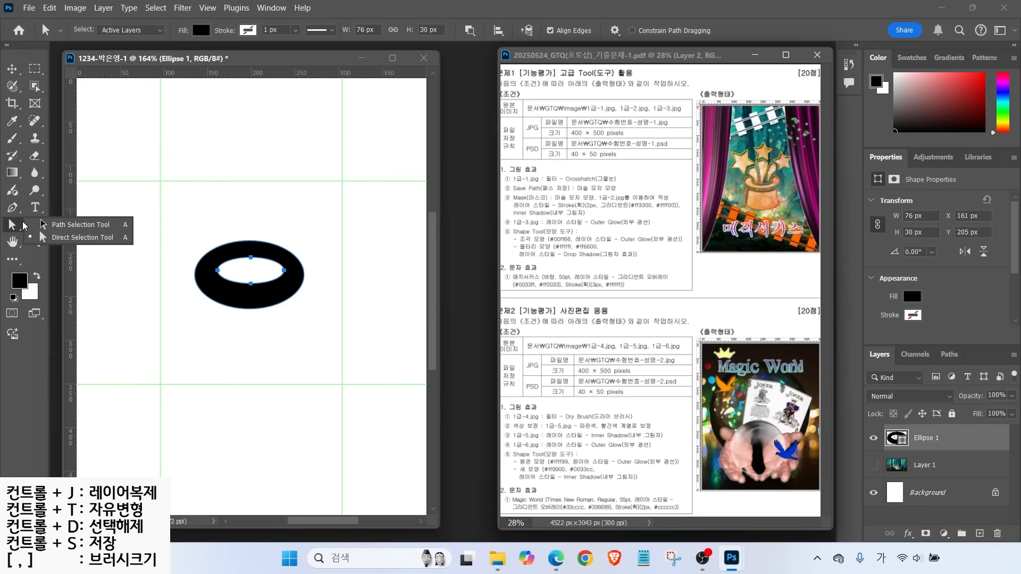
{"action": "left_click", "coordinate": [57, 227]}
{"action": "key", "text": "Left"}
{"action": "key", "text": "Left"}
{"action": "key", "text": "Down"}
{"action": "key", "text": "Down"}
{"action": "key", "text": "Down"}
{"action": "key", "text": "Down"}
{"action": "key", "text": "Down"}
{"action": "key", "text": "Right"}
{"action": "key", "text": "Right"}
{"action": "key", "text": "Up"}
{"action": "key", "text": "Up"}
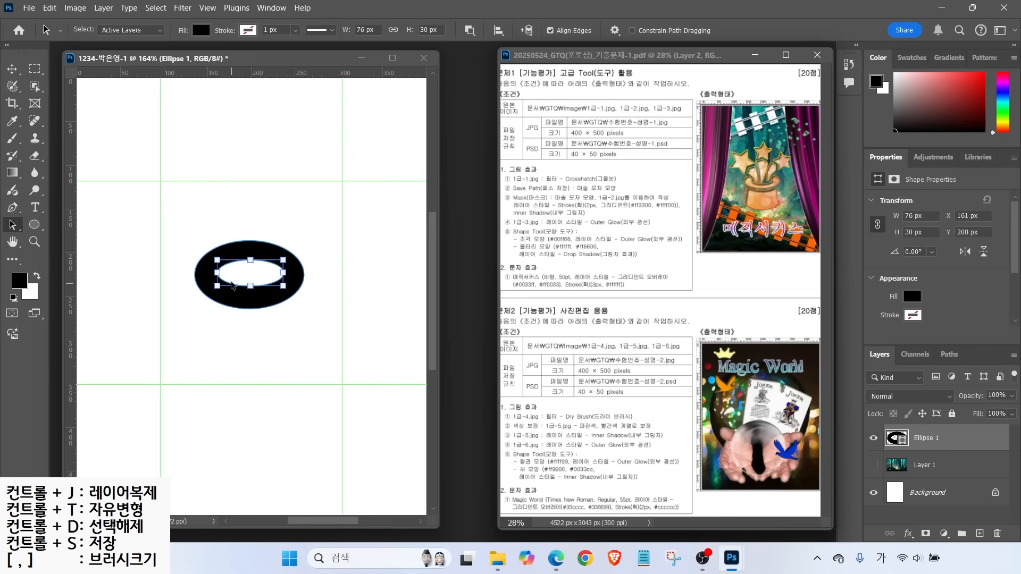
{"action": "left_click_drag", "start_coordinate": [251, 286], "coordinate": [249, 289]}
{"action": "key", "text": "Down"}
{"action": "key", "text": "Down"}
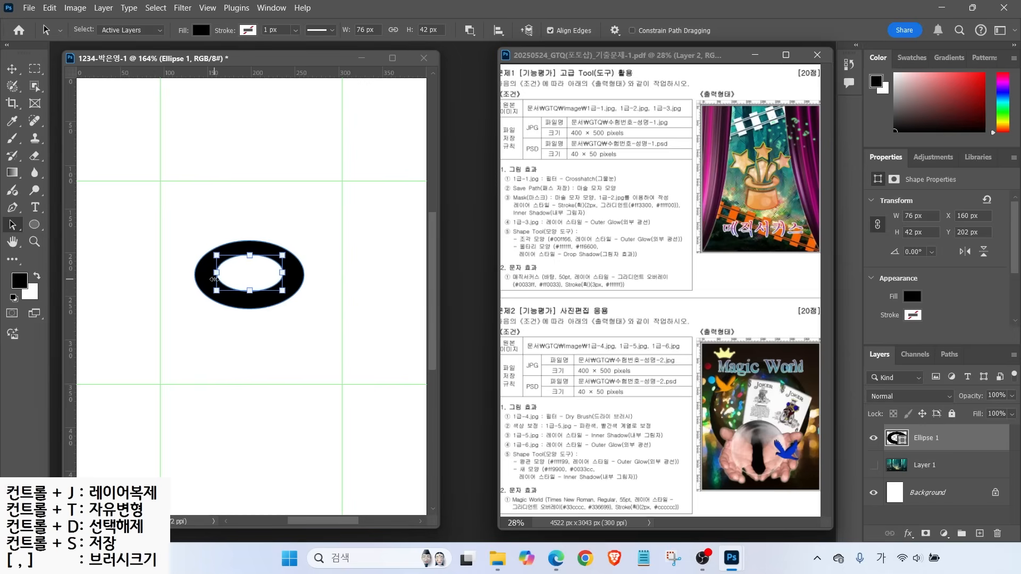
{"action": "key", "text": "Down"}
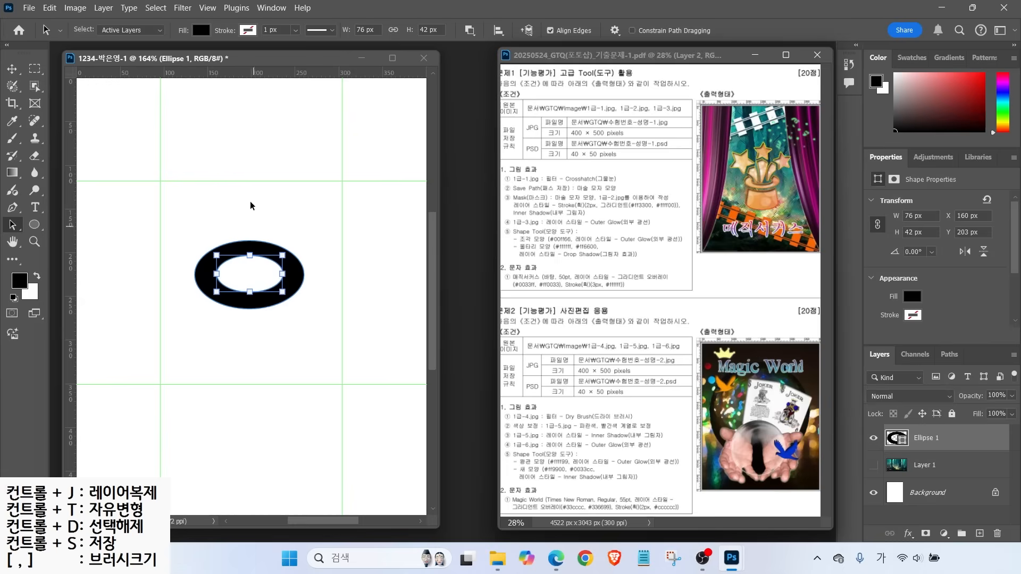
{"action": "left_click", "coordinate": [229, 201]}
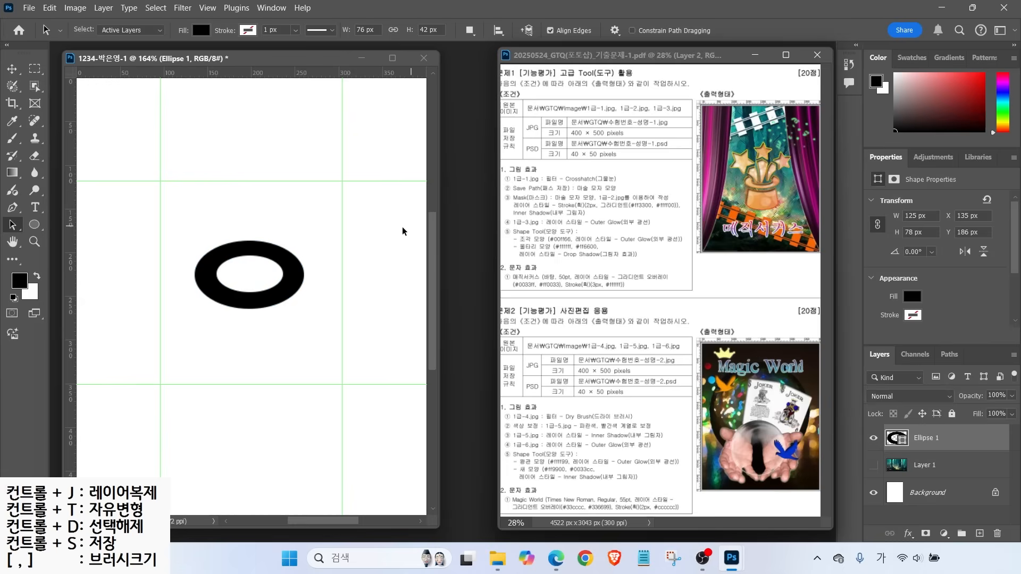
{"action": "mouse_move", "coordinate": [756, 180]}
{"action": "left_mouse_down"}
{"action": "mouse_move", "coordinate": [735, 167]}
{"action": "mouse_move", "coordinate": [763, 160]}
{"action": "mouse_move", "coordinate": [786, 173]}
{"action": "mouse_move", "coordinate": [755, 179]}
{"action": "left_mouse_up"}
Set the Pen tool to Subtract Front Shape with the Ellipse 1 layer selected
{"action": "key", "text": "Escape"}
{"action": "left_click", "coordinate": [14, 209]}
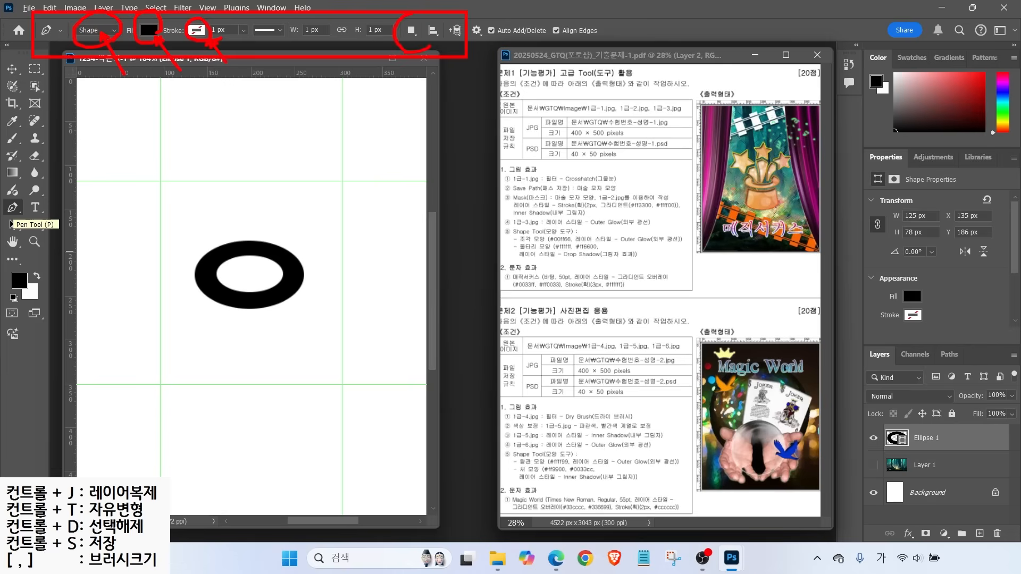
{"action": "left_click", "coordinate": [411, 30]}
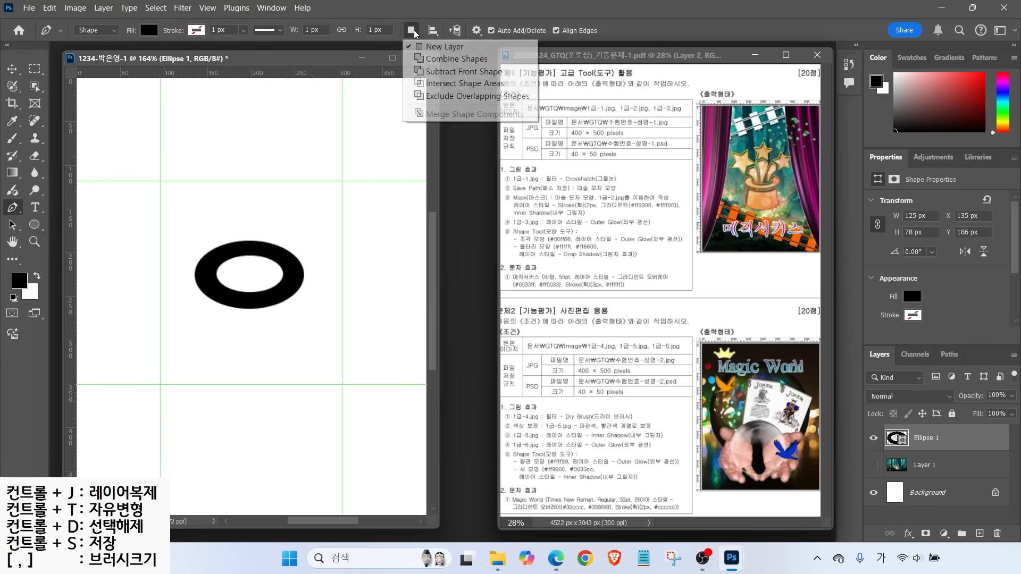
{"action": "left_click", "coordinate": [437, 72]}
{"action": "left_click", "coordinate": [411, 30]}
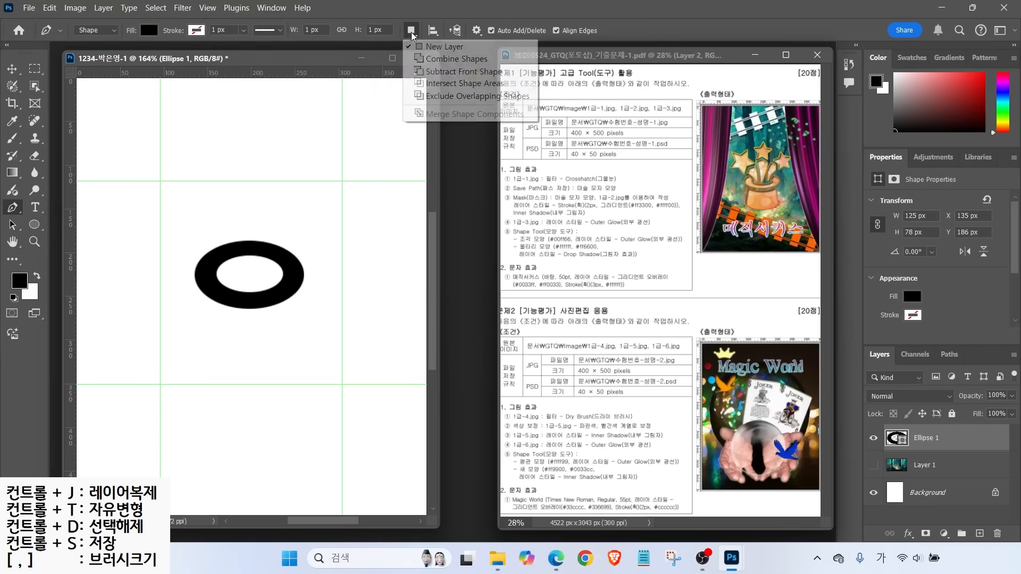
{"action": "left_click", "coordinate": [438, 72]}
{"action": "left_click", "coordinate": [411, 30]}
{"action": "left_click", "coordinate": [437, 59]}
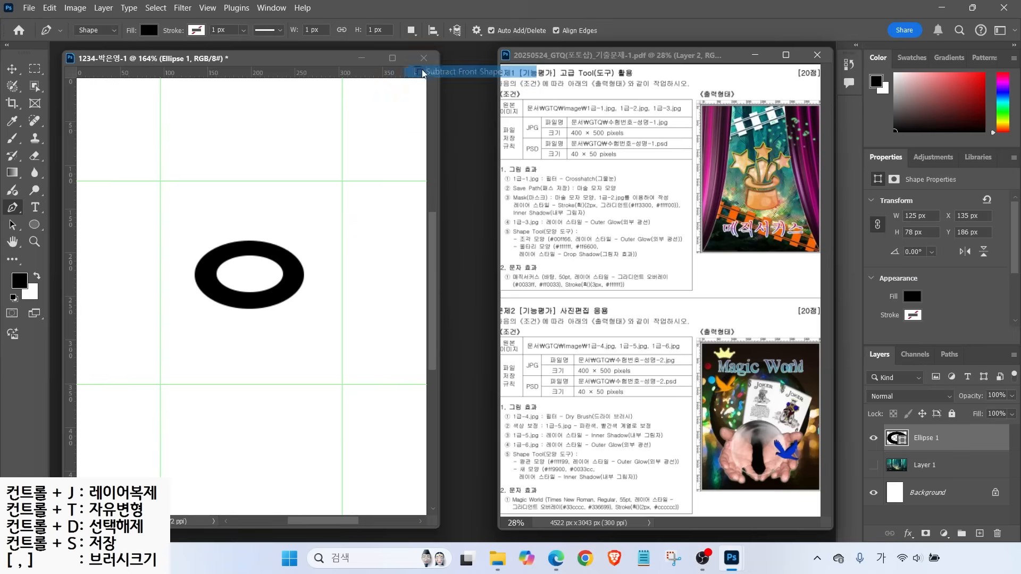
{"action": "left_click", "coordinate": [918, 460]}
{"action": "left_click", "coordinate": [919, 443]}
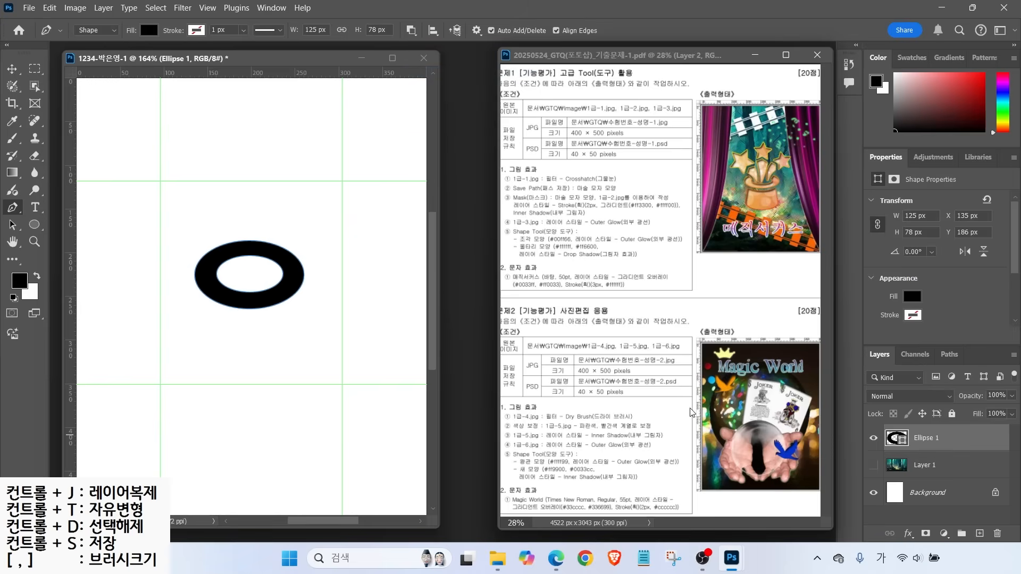
{"action": "left_click", "coordinate": [411, 30]}
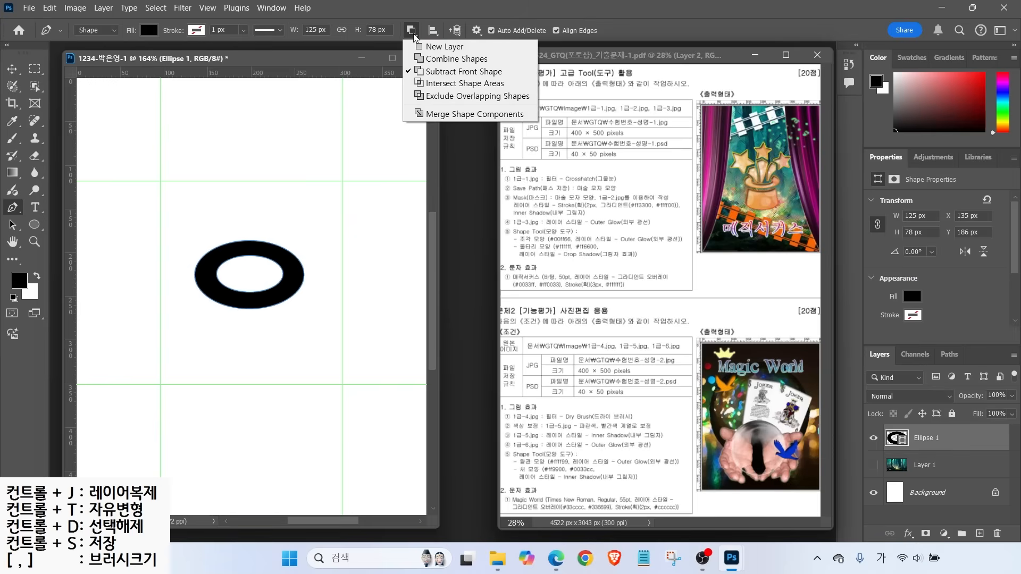
{"action": "left_click", "coordinate": [425, 74]}
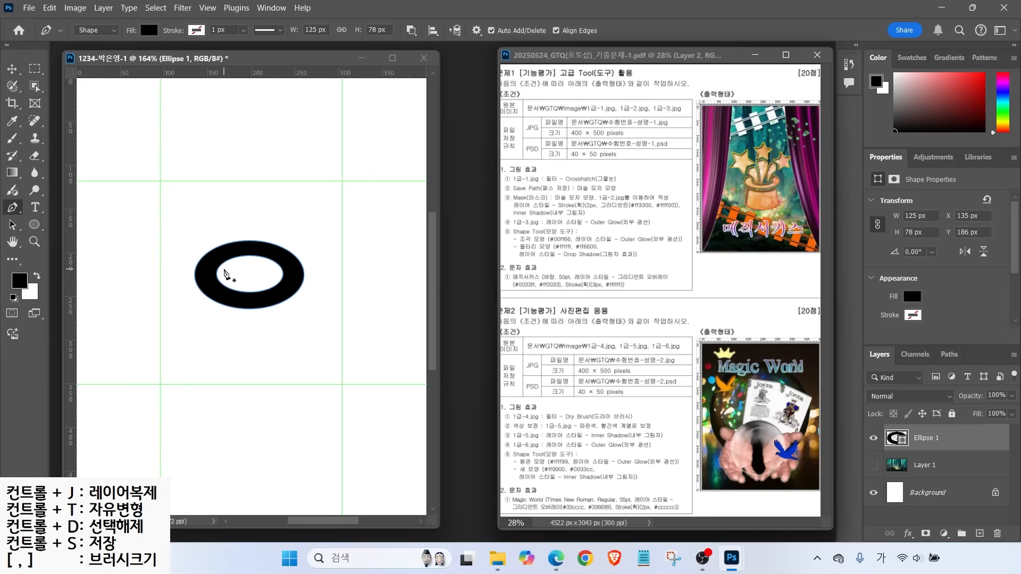
Draw a closed pen path covering the top half of the ring
{"action": "left_click_drag", "start_coordinate": [223, 272], "coordinate": [187, 237]}
{"action": "left_click", "coordinate": [256, 225]}
{"action": "left_click", "coordinate": [293, 236]}
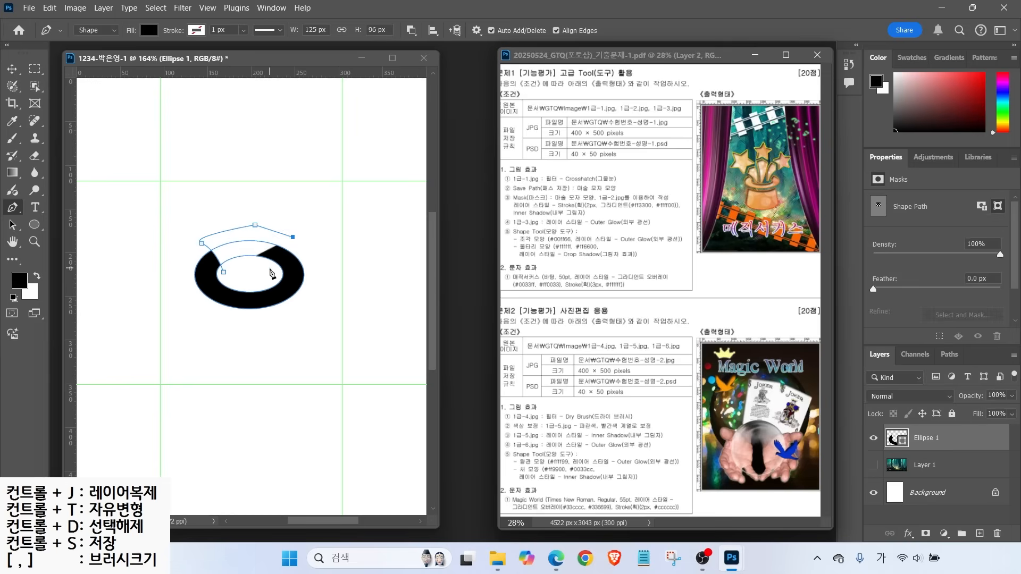
{"action": "left_click", "coordinate": [272, 271]}
{"action": "left_click", "coordinate": [224, 272]}
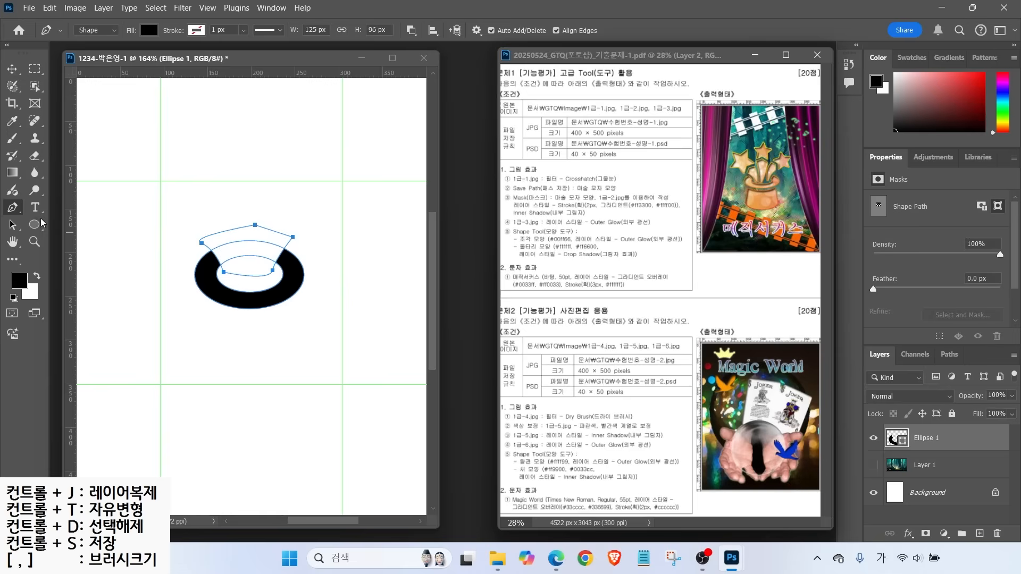
Pull the cutting path's side anchors past the ring's edges, then Merge Shape Components
{"action": "left_click", "coordinate": [13, 228]}
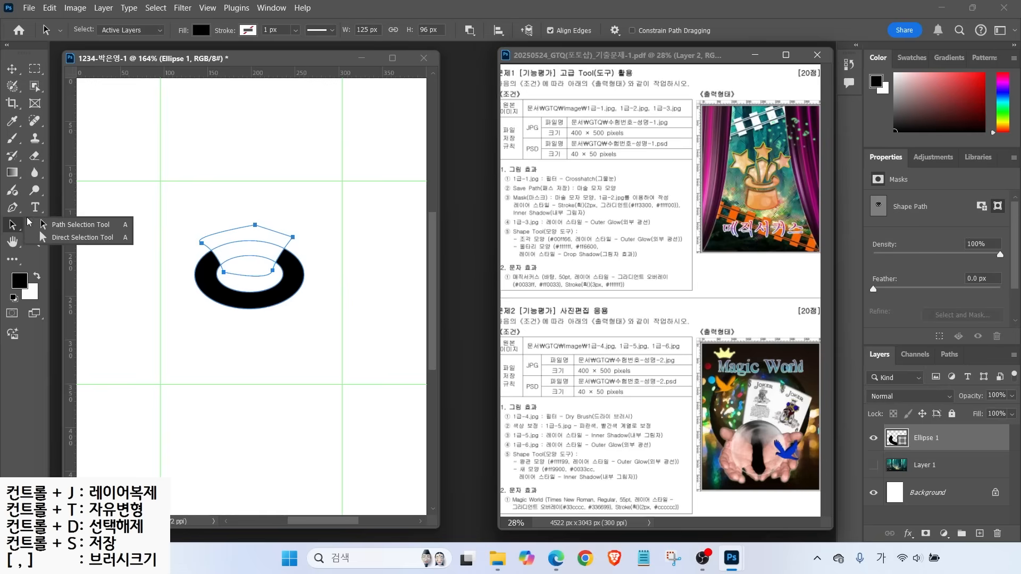
{"action": "left_click", "coordinate": [67, 238]}
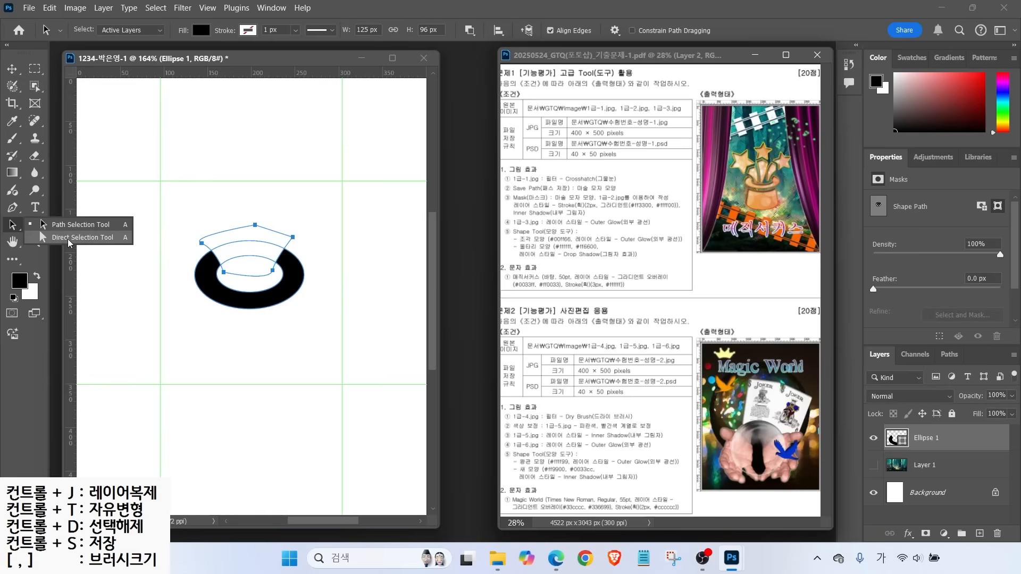
{"action": "left_click", "coordinate": [293, 237]}
{"action": "mouse_move", "coordinate": [293, 238]}
{"action": "left_mouse_down"}
{"action": "mouse_move", "coordinate": [299, 247]}
{"action": "mouse_move", "coordinate": [273, 272]}
{"action": "mouse_move", "coordinate": [301, 250]}
{"action": "left_mouse_up"}
{"action": "mouse_move", "coordinate": [202, 243]}
{"action": "left_mouse_down"}
{"action": "mouse_move", "coordinate": [192, 250]}
{"action": "mouse_move", "coordinate": [225, 275]}
{"action": "mouse_move", "coordinate": [190, 246]}
{"action": "left_mouse_up"}
{"action": "left_click", "coordinate": [238, 324]}
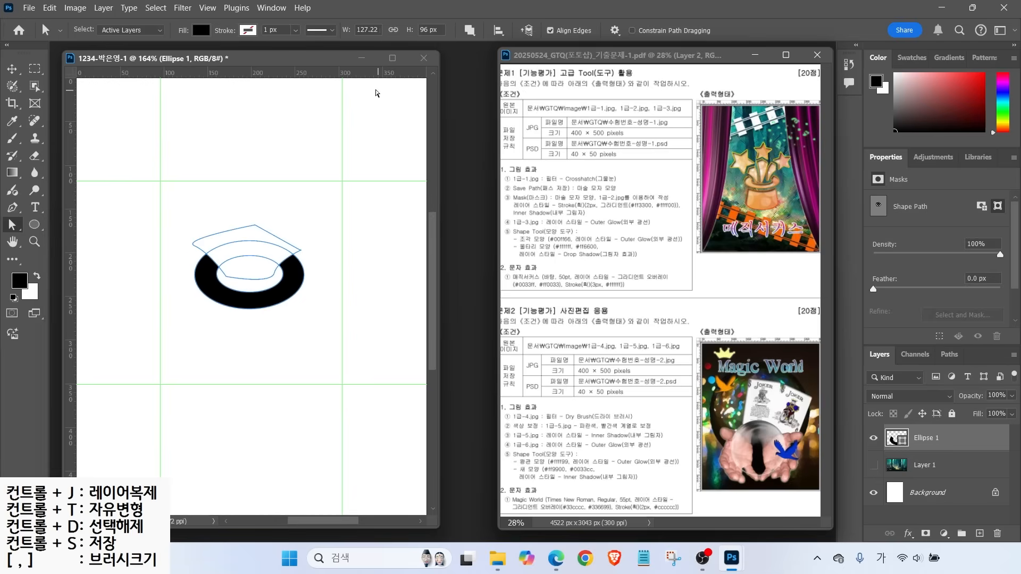
{"action": "left_click", "coordinate": [18, 213]}
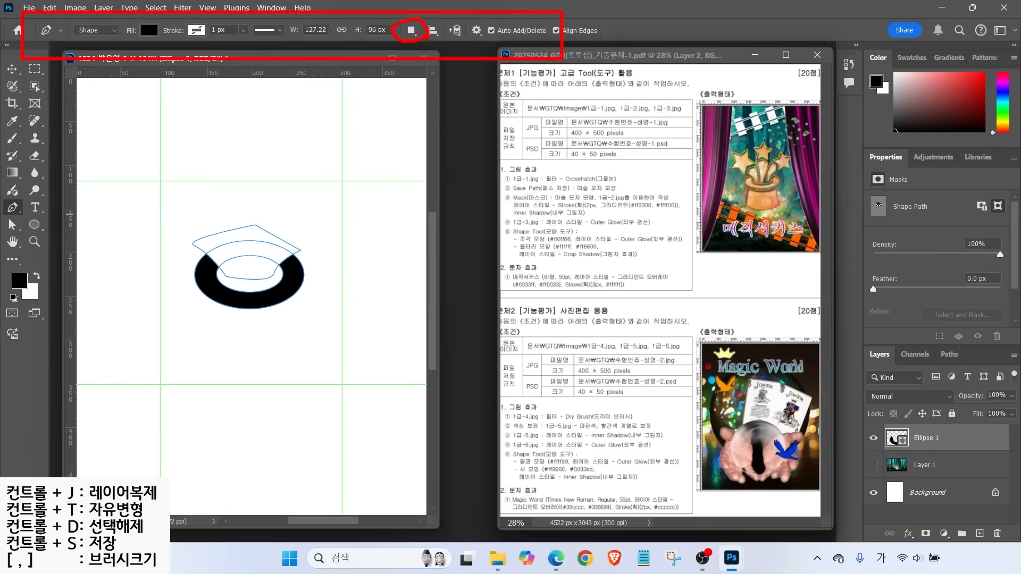
{"action": "left_click", "coordinate": [411, 30]}
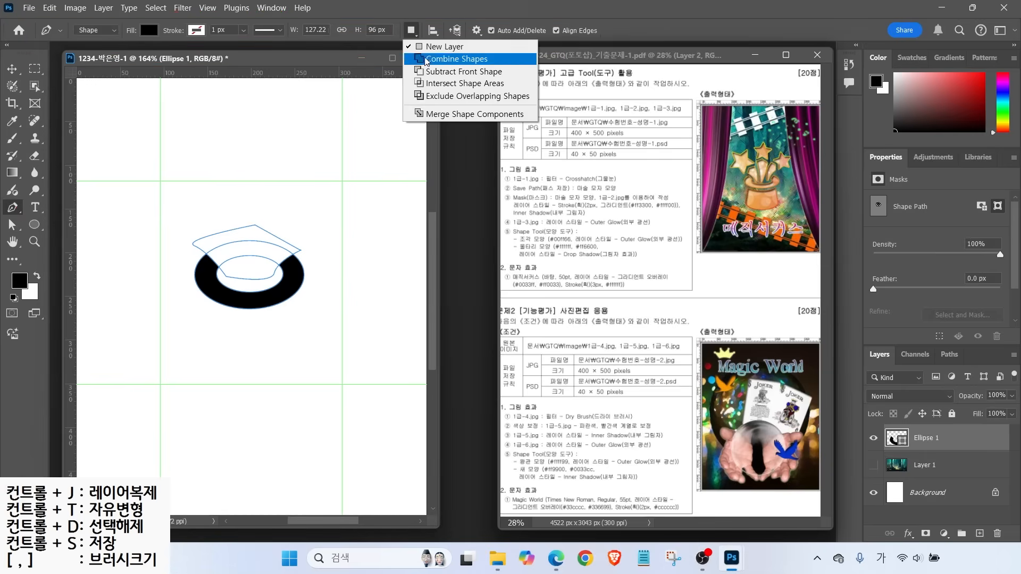
{"action": "left_click", "coordinate": [430, 115]}
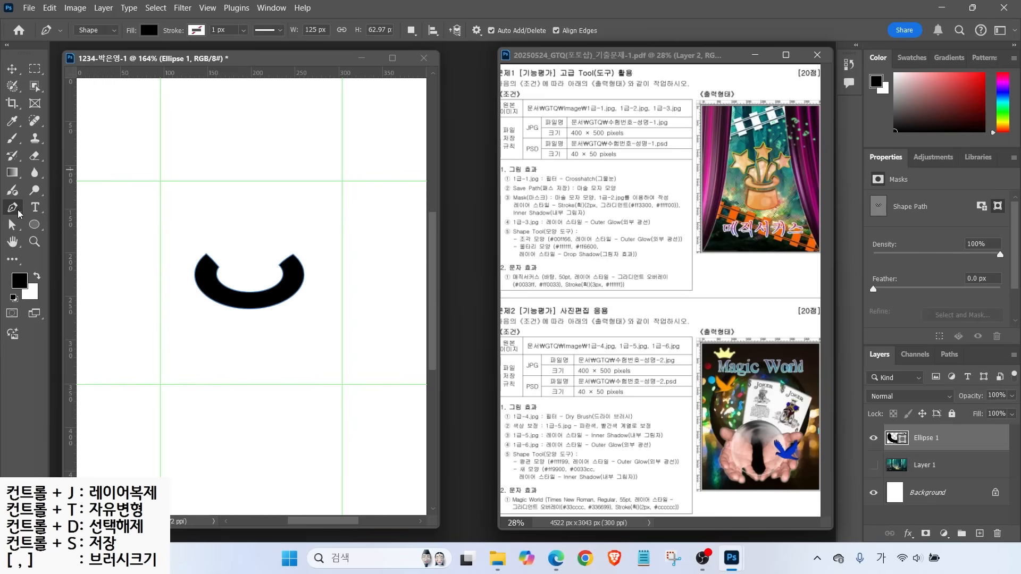
Switch to Combine Shapes and draw a curved-bottom hat body below the brim arc
{"action": "left_click", "coordinate": [412, 36]}
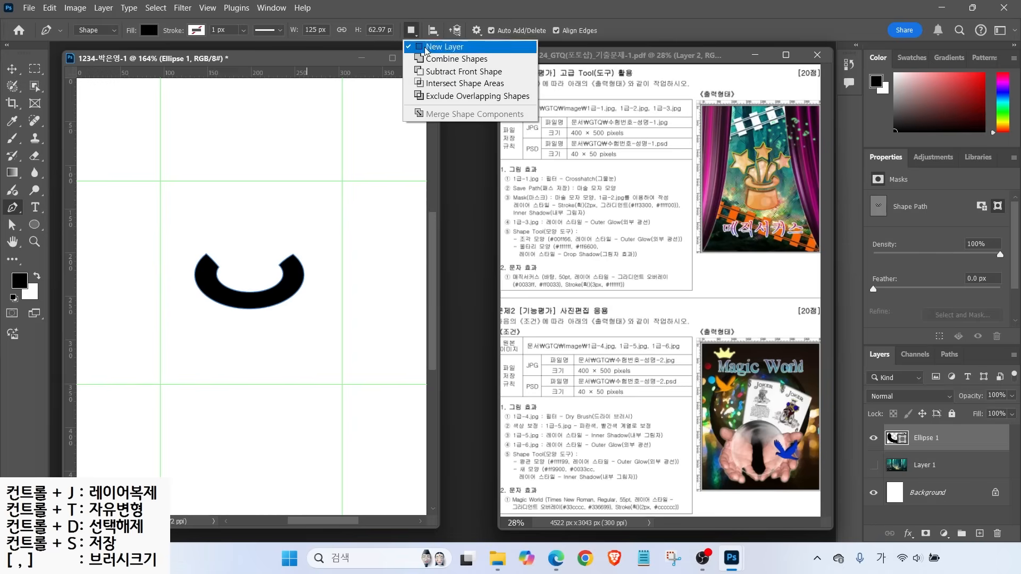
{"action": "left_click", "coordinate": [439, 60]}
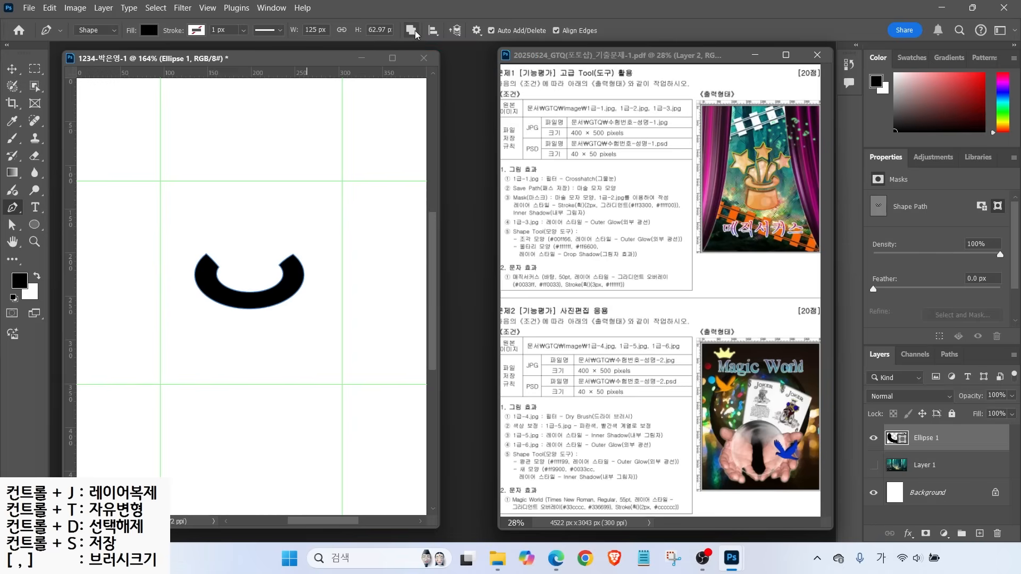
{"action": "left_click", "coordinate": [918, 462]}
{"action": "key", "text": "ctrl"}
{"action": "key", "text": "ctrl"}
{"action": "left_click_drag", "start_coordinate": [252, 316], "coordinate": [277, 315]}
{"action": "left_click", "coordinate": [294, 301]}
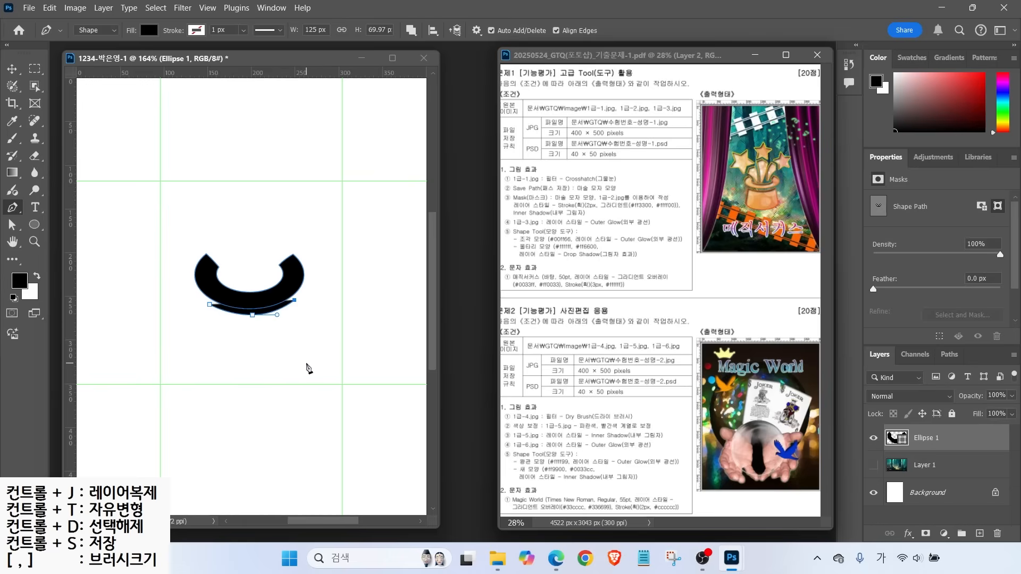
{"action": "left_click", "coordinate": [307, 363]}
{"action": "left_click_drag", "start_coordinate": [254, 371], "coordinate": [212, 370]}
{"action": "left_click", "coordinate": [186, 358]}
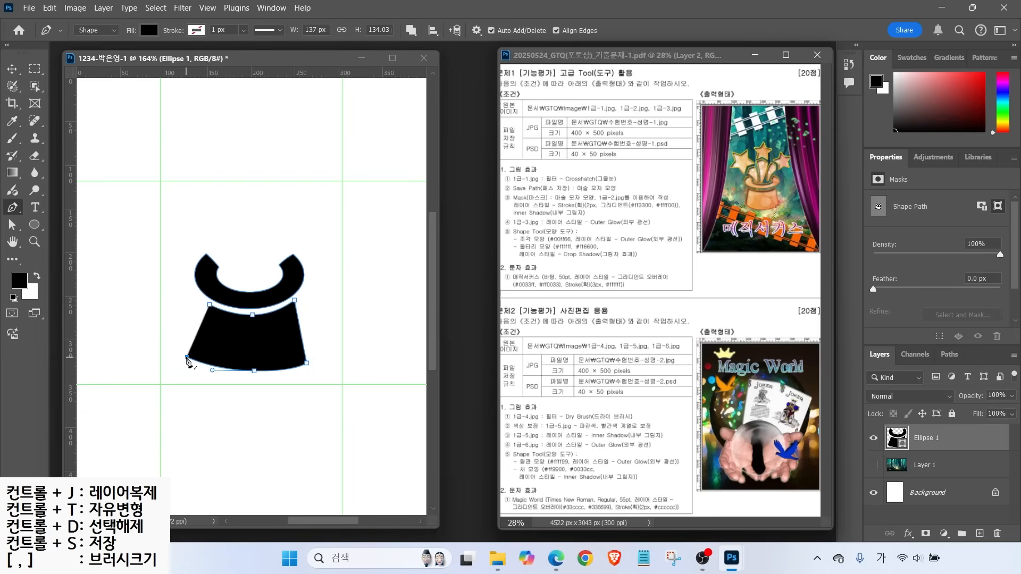
{"action": "left_click", "coordinate": [209, 305]}
Refine the hat body's anchors, lowering the bottom and adjusting the top-left corner
{"action": "left_click", "coordinate": [11, 225]}
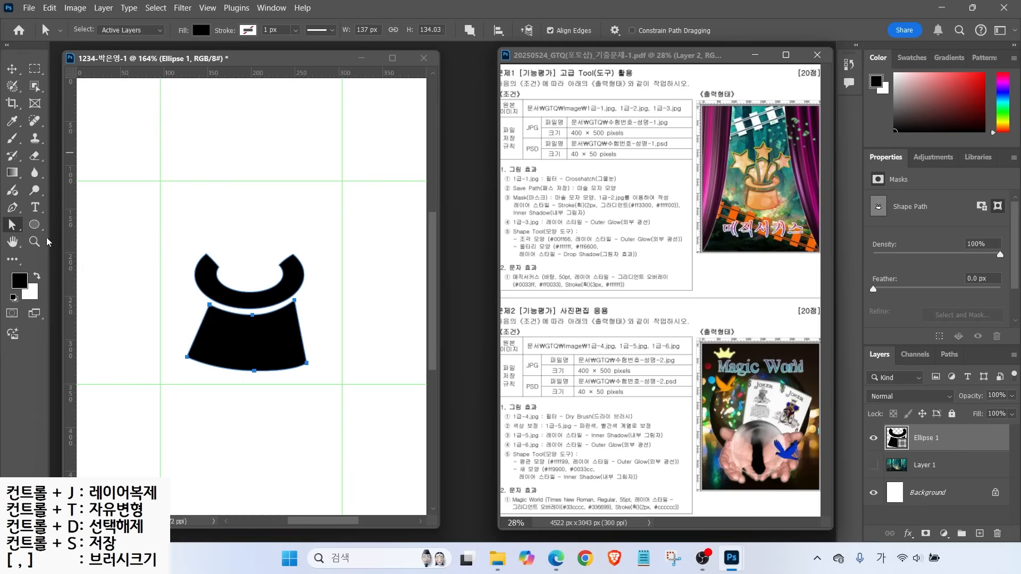
{"action": "left_click_drag", "start_coordinate": [209, 307], "coordinate": [201, 302]}
{"action": "left_click_drag", "start_coordinate": [187, 357], "coordinate": [187, 361]}
{"action": "left_click_drag", "start_coordinate": [254, 371], "coordinate": [251, 385]}
{"action": "left_click_drag", "start_coordinate": [187, 361], "coordinate": [191, 366]}
{"action": "left_click_drag", "start_coordinate": [201, 301], "coordinate": [205, 302]}
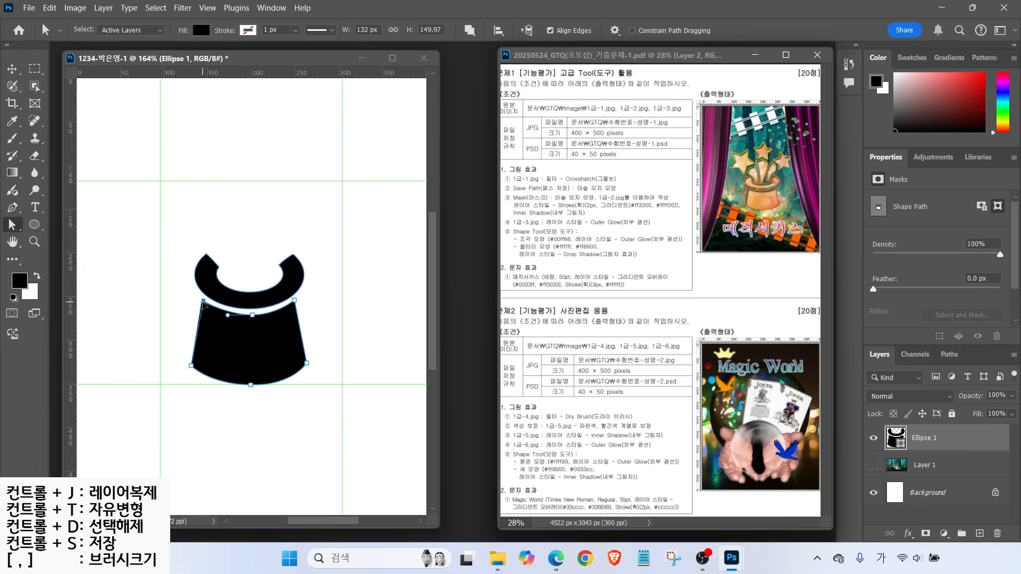
{"action": "left_click", "coordinate": [13, 209]}
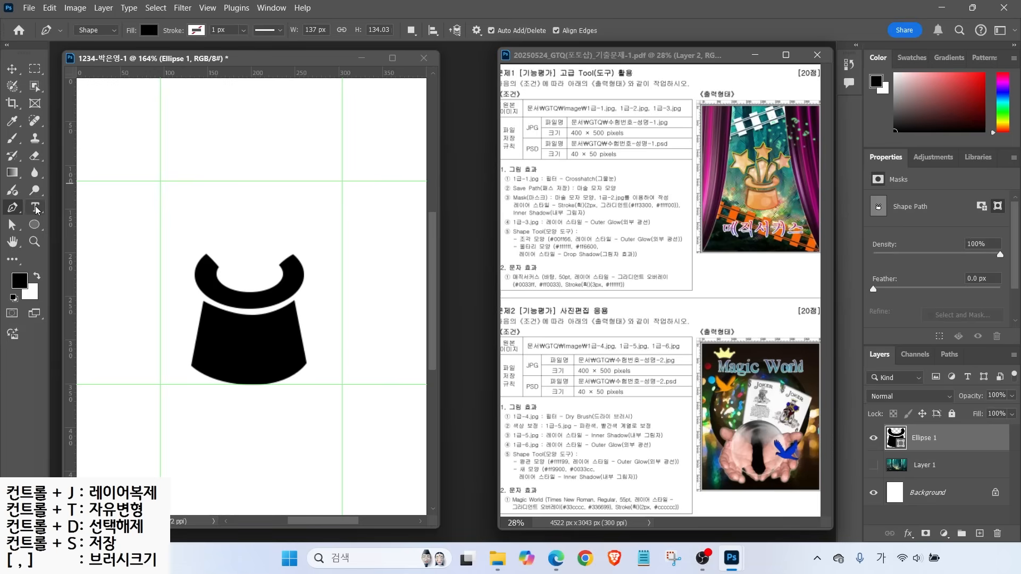
Pick the Custom Shape tool and expand the Legacy Shapes and All Legacy Default Shapes folders
{"action": "left_click", "coordinate": [33, 228]}
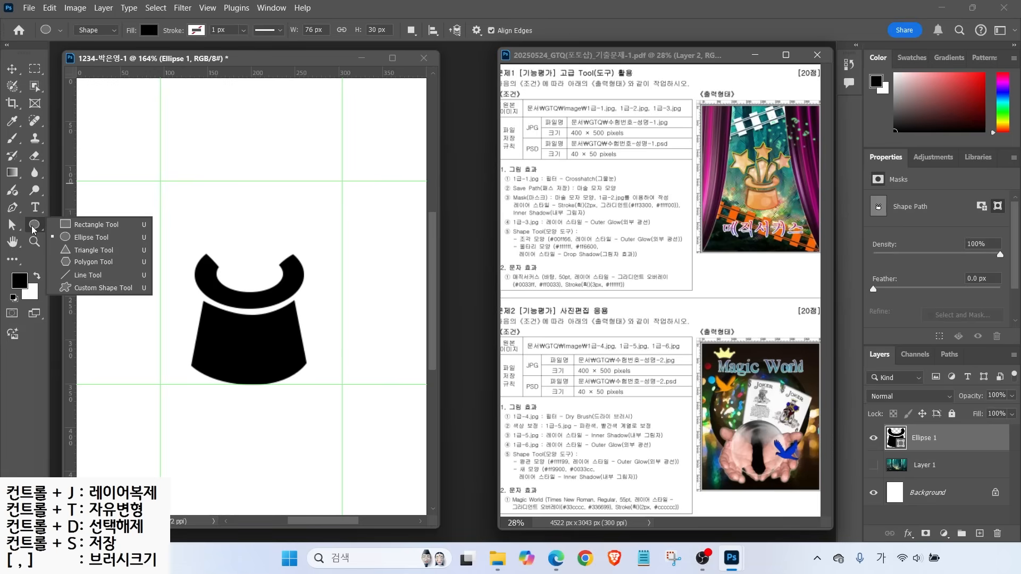
{"action": "left_click", "coordinate": [87, 289]}
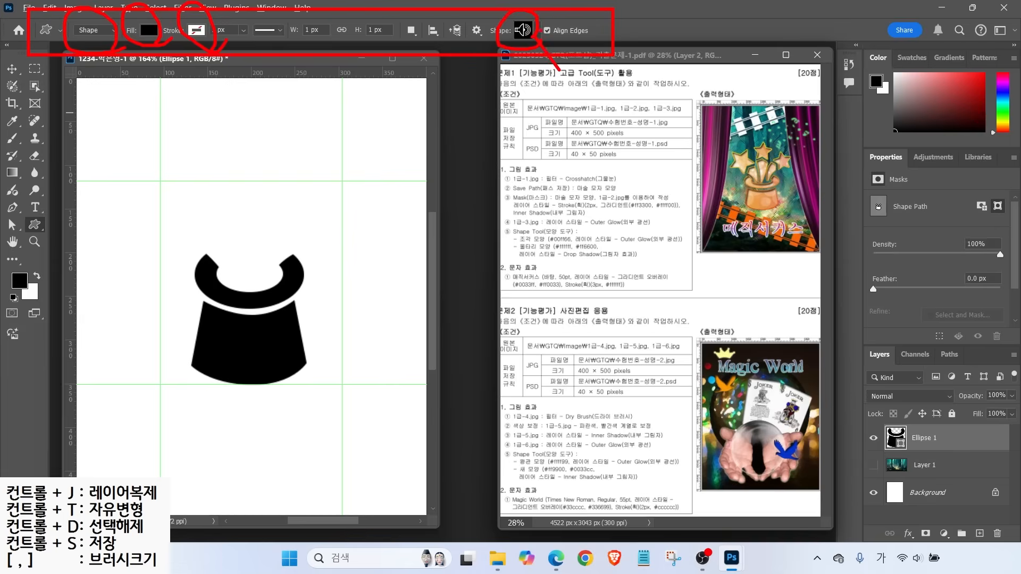
{"action": "left_click", "coordinate": [540, 33]}
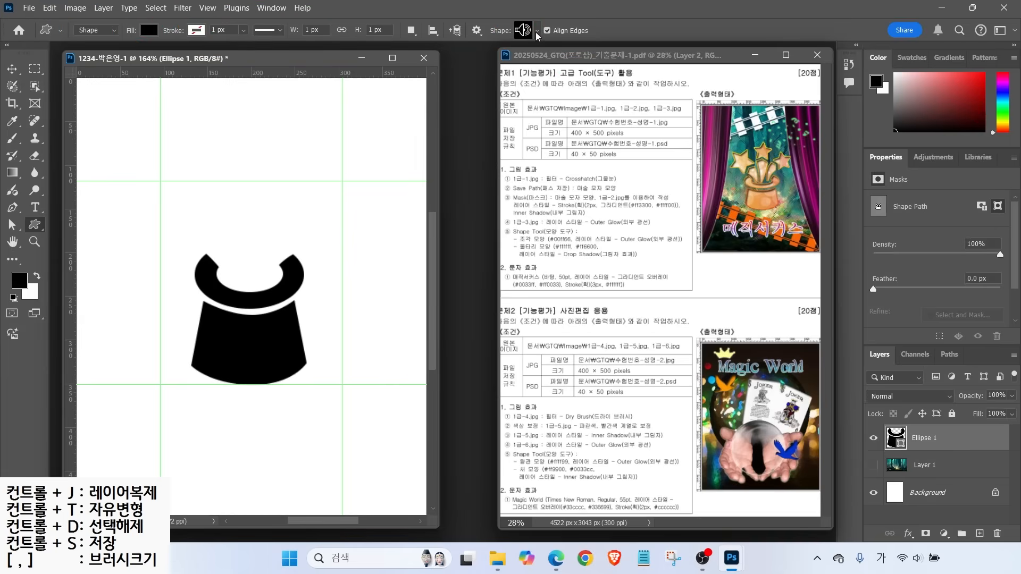
{"action": "left_click", "coordinate": [538, 32]}
{"action": "left_click", "coordinate": [392, 154]}
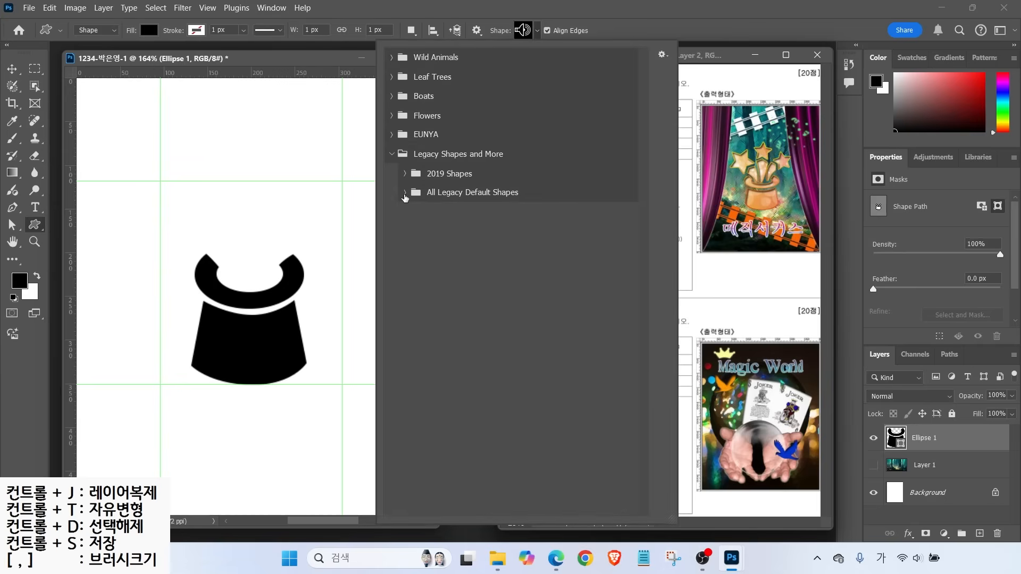
{"action": "left_click", "coordinate": [404, 193]}
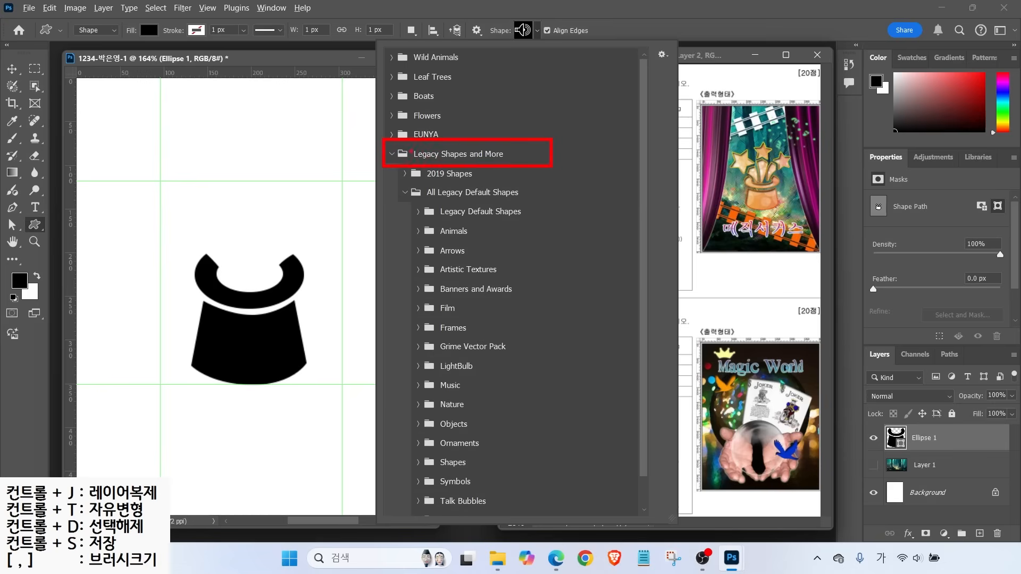
{"action": "key", "text": "Escape"}
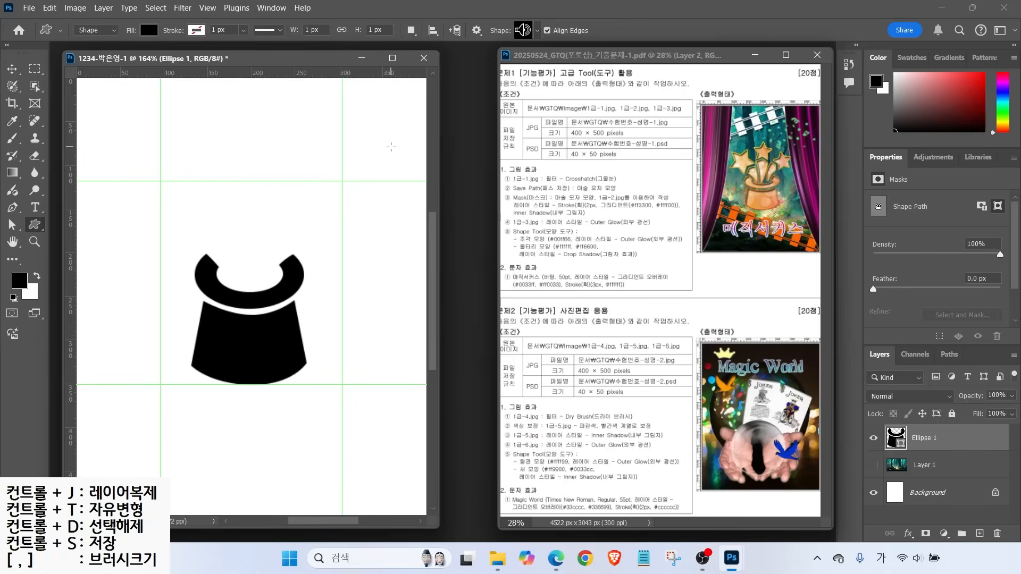
Browse the EUNYA, Wild Animals, Leaf Trees and Boats shapes, close the picker, open the Window menu
{"action": "left_click", "coordinate": [537, 30]}
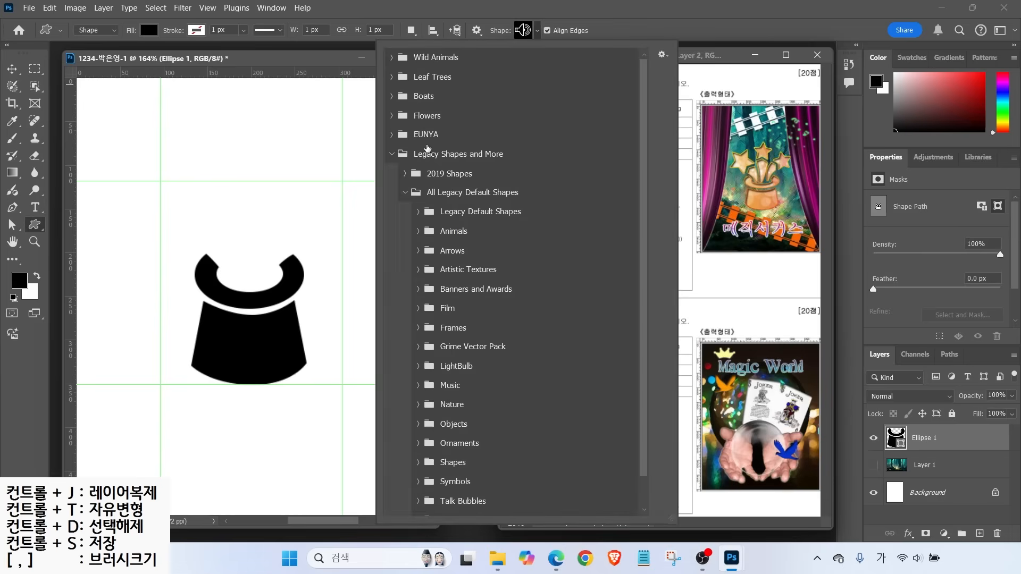
{"action": "left_click", "coordinate": [406, 192]}
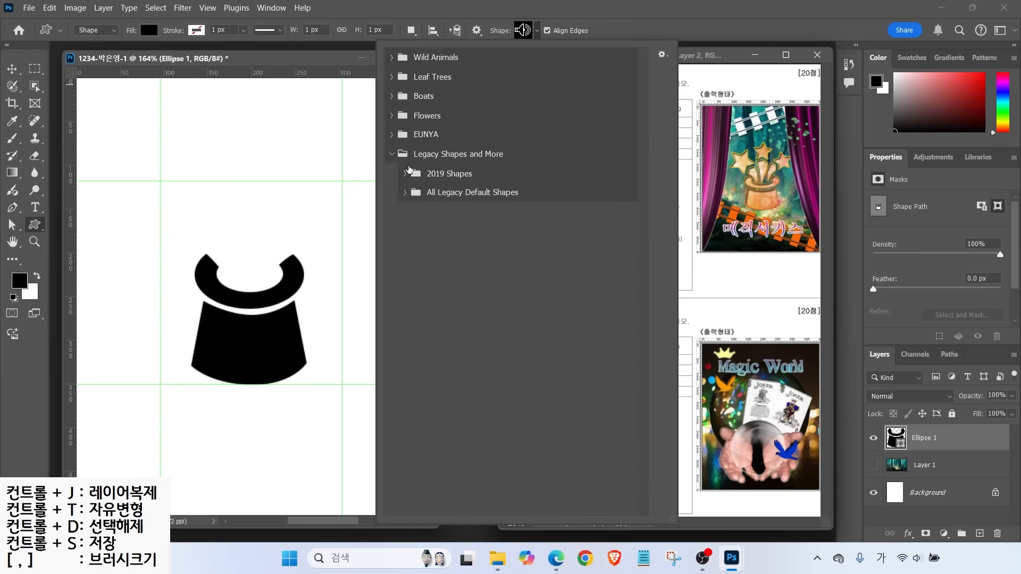
{"action": "left_click", "coordinate": [392, 135]}
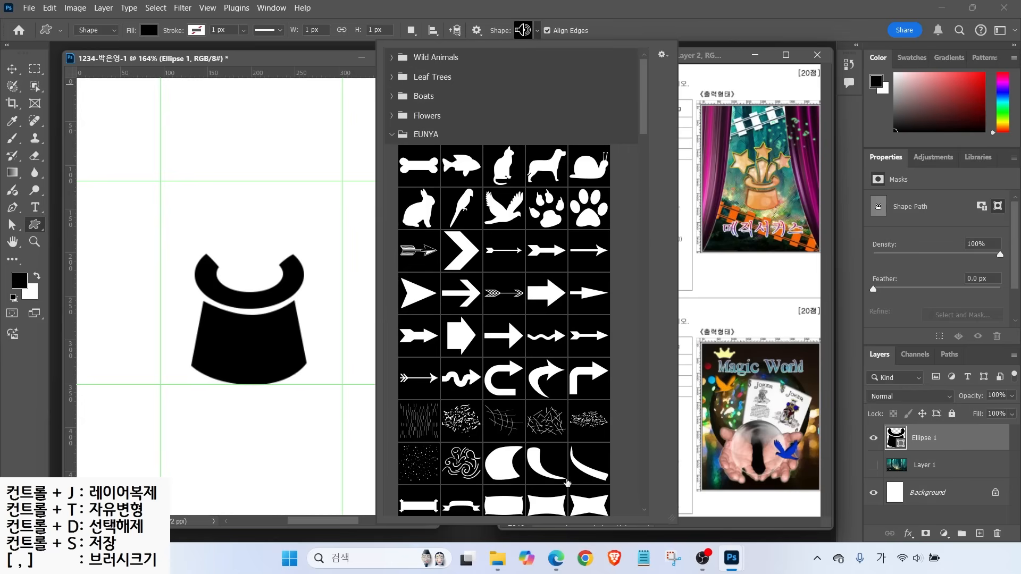
{"action": "left_click_drag", "start_coordinate": [644, 121], "coordinate": [618, 94]}
{"action": "left_click", "coordinate": [391, 136]}
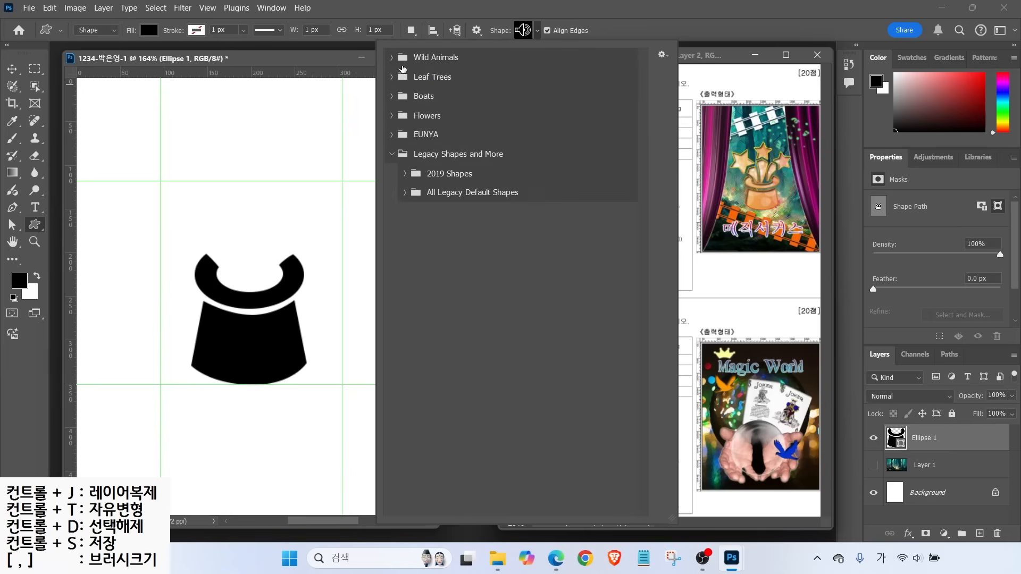
{"action": "left_click", "coordinate": [392, 57]}
{"action": "left_click", "coordinate": [392, 58]}
{"action": "left_click", "coordinate": [391, 77]}
{"action": "left_click", "coordinate": [391, 77]}
{"action": "left_click", "coordinate": [391, 96]}
{"action": "left_click", "coordinate": [392, 97]}
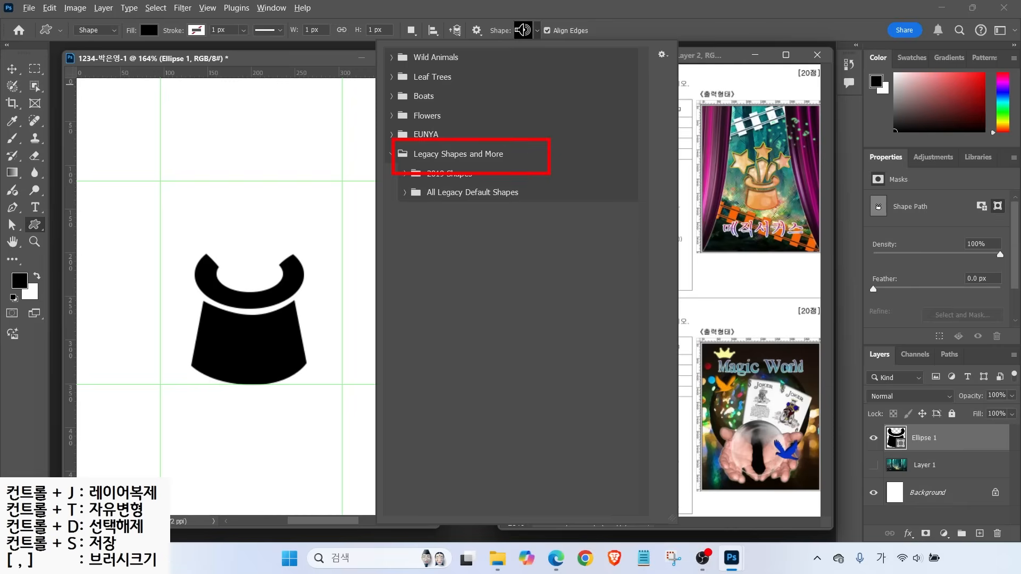
{"action": "left_click", "coordinate": [337, 41]}
{"action": "left_click", "coordinate": [271, 8]}
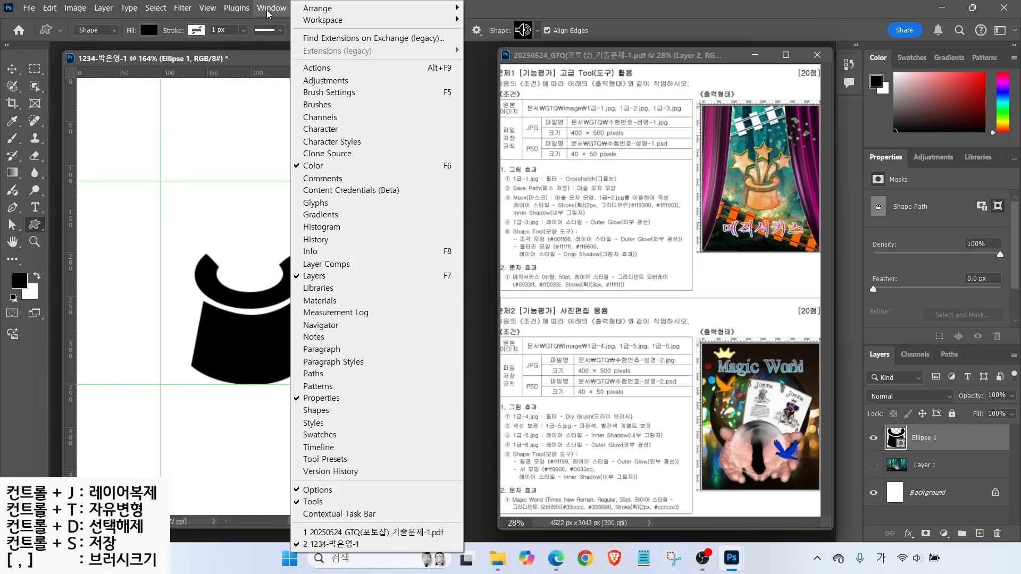
Load the Legacy Shapes and More collection into the Shapes panel
{"action": "left_click", "coordinate": [326, 410]}
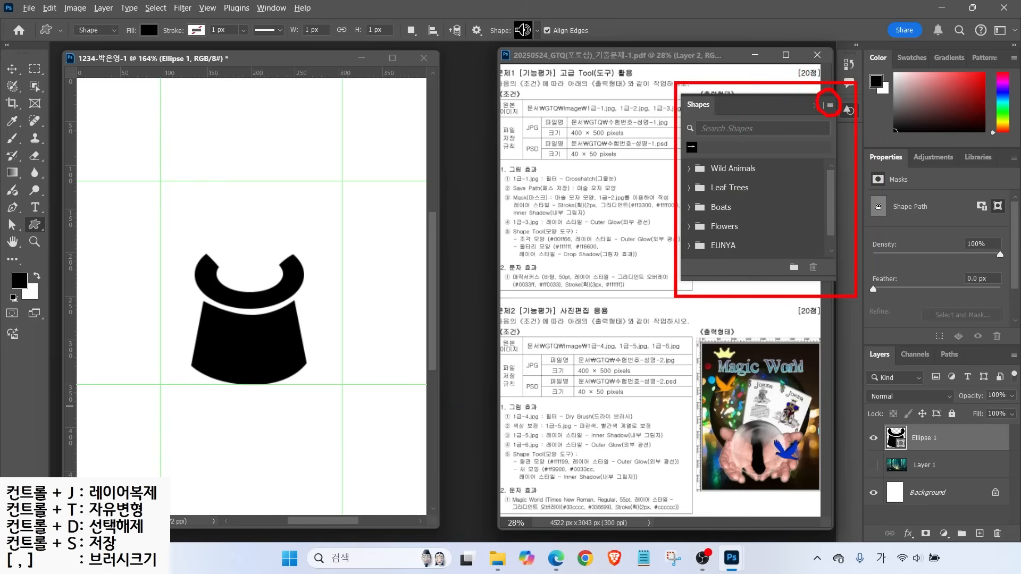
{"action": "left_click", "coordinate": [828, 107]}
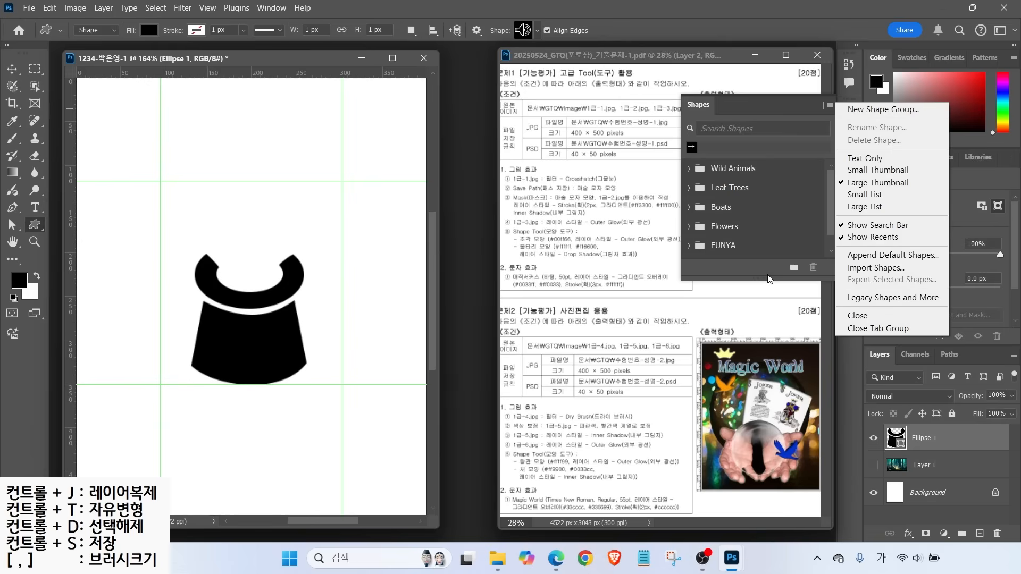
{"action": "left_click", "coordinate": [872, 298]}
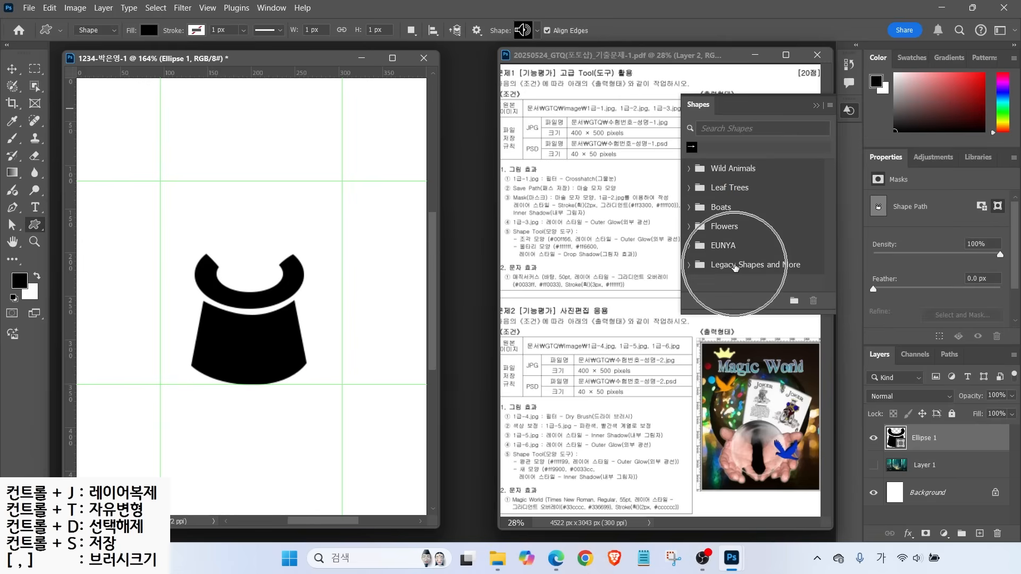
{"action": "left_click", "coordinate": [817, 107]}
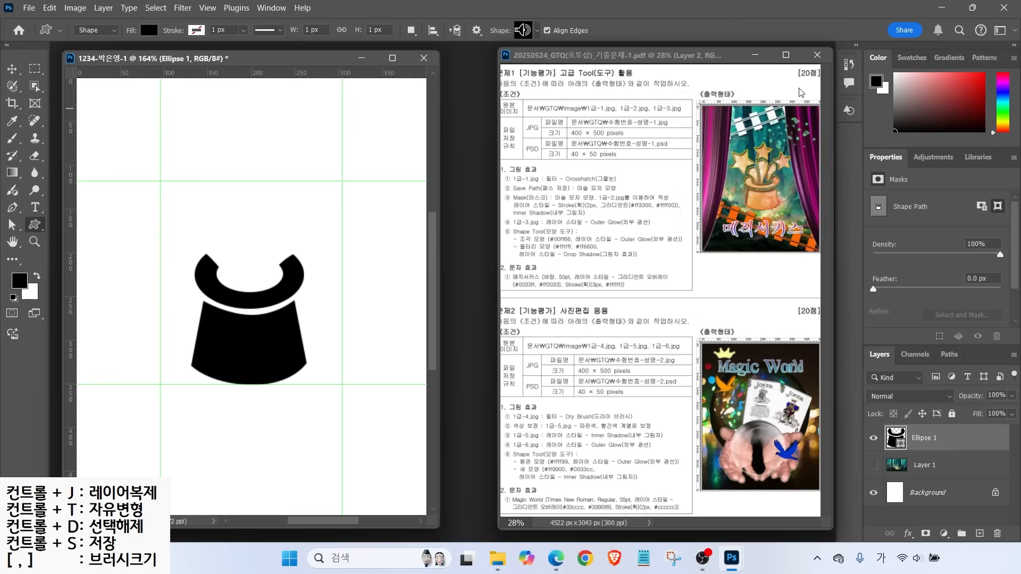
Browse the All Legacy Default Shapes folders in the shape picker to find the Shapes group
{"action": "left_click", "coordinate": [523, 30]}
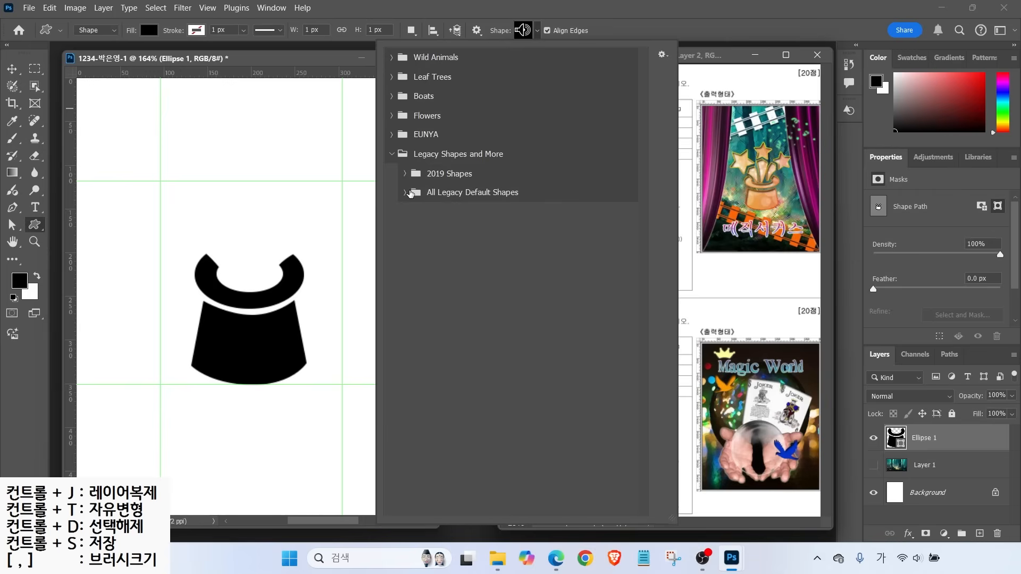
{"action": "left_click", "coordinate": [405, 195]}
{"action": "left_click", "coordinate": [393, 134]}
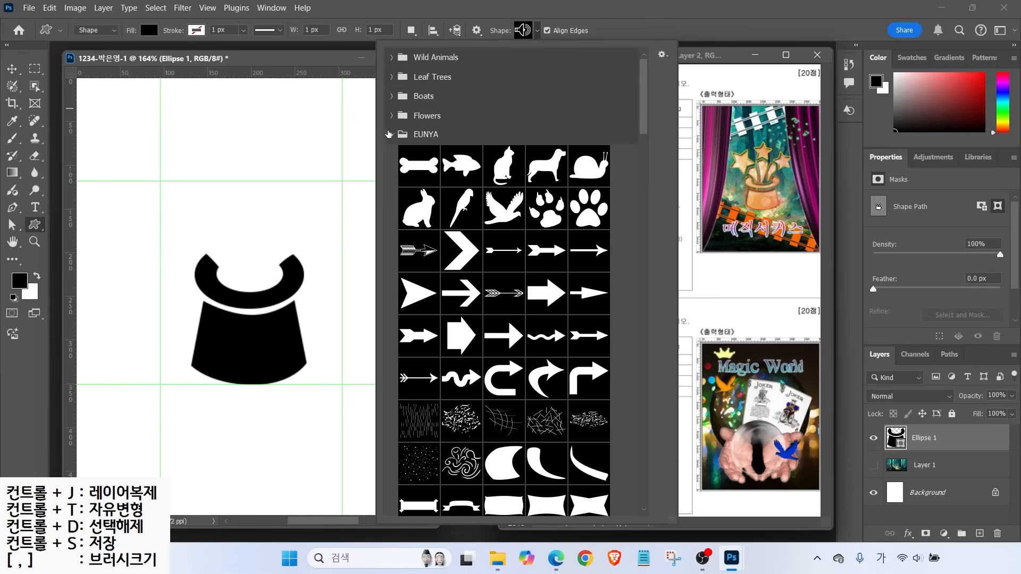
{"action": "left_click", "coordinate": [393, 136]}
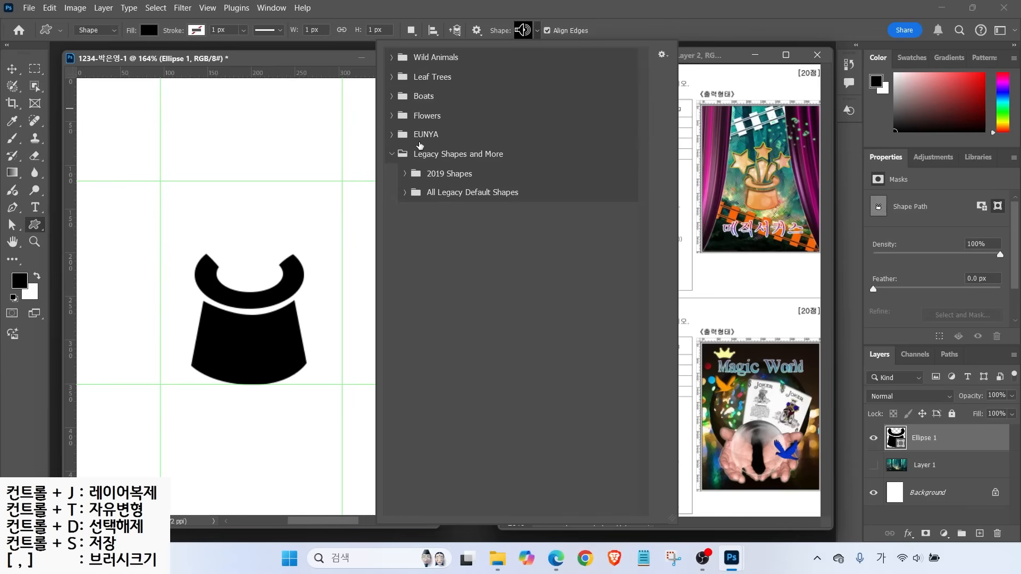
{"action": "left_click", "coordinate": [406, 193]}
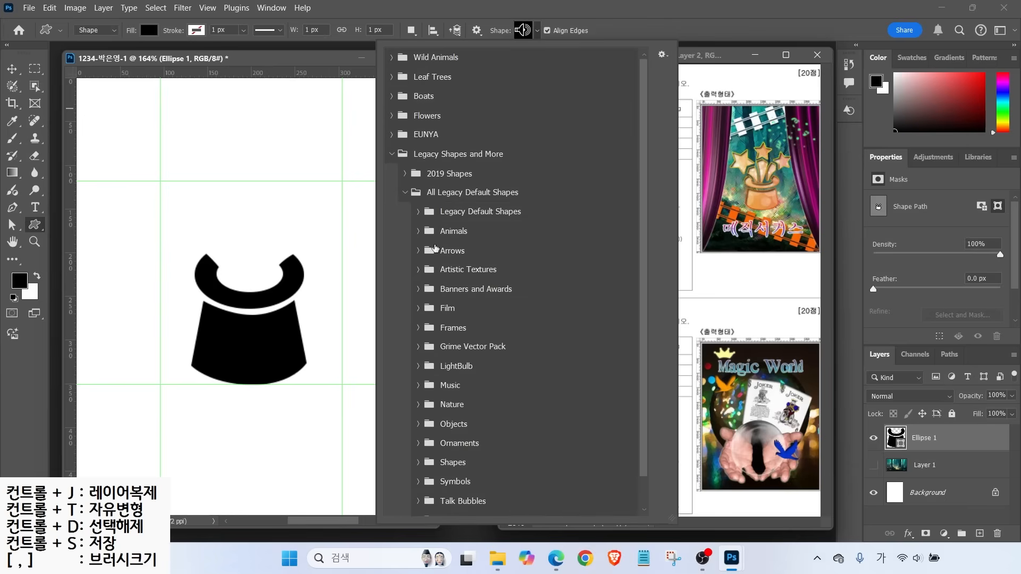
{"action": "scroll", "coordinate": [429, 431], "scroll_direction": "down", "scroll_amount": 1}
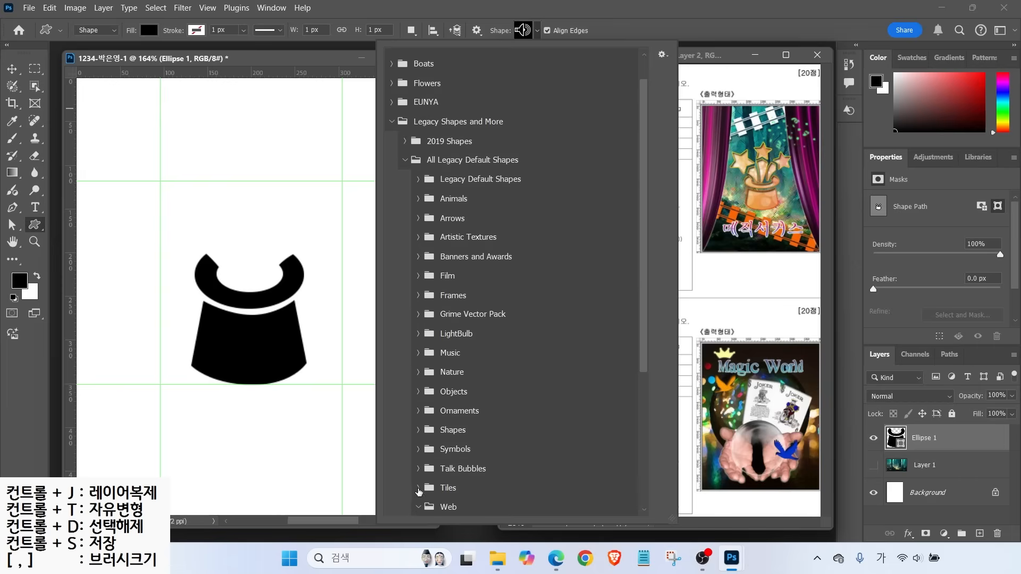
{"action": "left_click", "coordinate": [418, 488]}
{"action": "left_click", "coordinate": [418, 469]}
{"action": "left_click", "coordinate": [418, 449]}
{"action": "left_click", "coordinate": [419, 431]}
{"action": "left_click", "coordinate": [419, 411]}
{"action": "left_click", "coordinate": [418, 392]}
{"action": "left_click", "coordinate": [419, 371]}
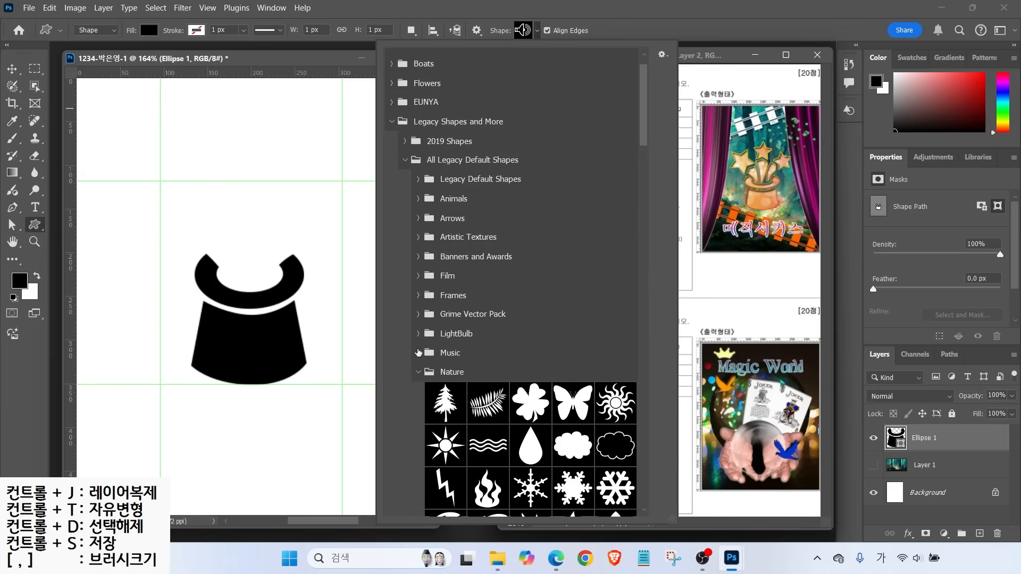
{"action": "left_click", "coordinate": [419, 353]}
{"action": "left_click", "coordinate": [418, 333]}
{"action": "left_click", "coordinate": [418, 313]}
{"action": "left_click", "coordinate": [419, 296]}
{"action": "left_click", "coordinate": [418, 275]}
{"action": "left_click", "coordinate": [420, 256]}
{"action": "left_click", "coordinate": [419, 237]}
{"action": "left_click", "coordinate": [419, 219]}
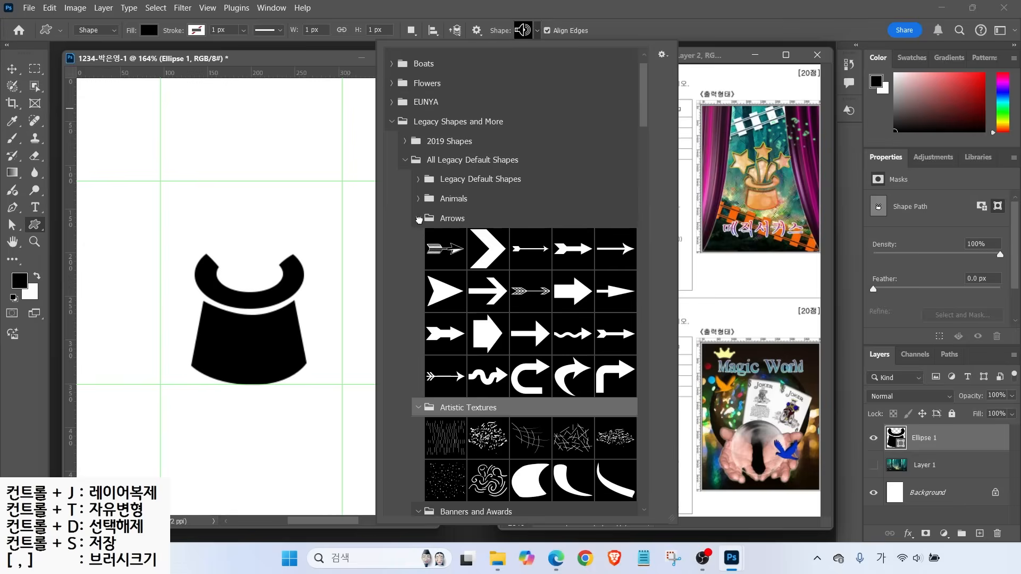
{"action": "left_click", "coordinate": [418, 198]}
{"action": "left_click", "coordinate": [419, 179]}
Draw a filled black five-point star, about 59 × 56 px, above the hat
{"action": "left_click_drag", "start_coordinate": [645, 109], "coordinate": [653, 375]}
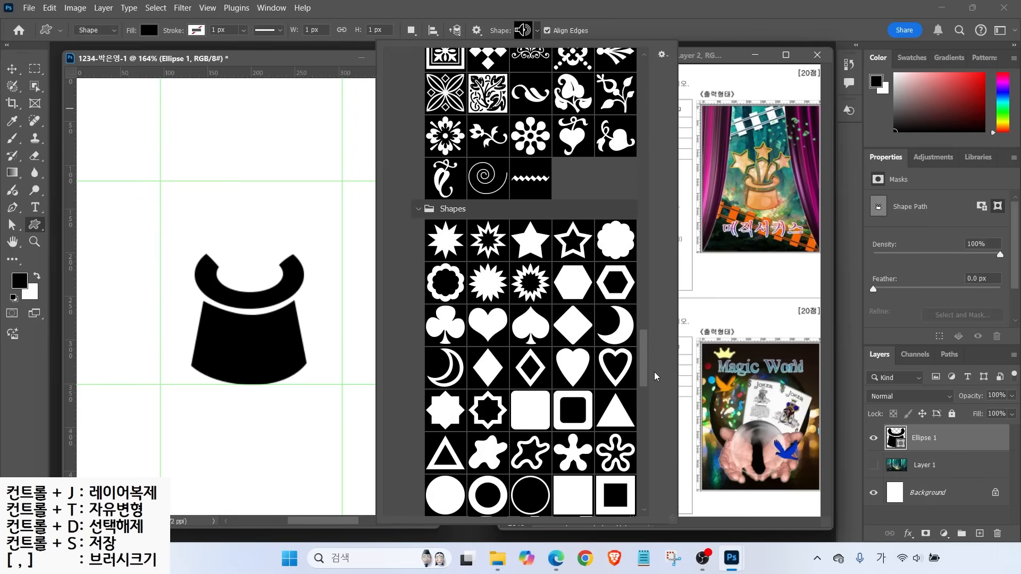
{"action": "left_click", "coordinate": [531, 241]}
{"action": "left_click_drag", "start_coordinate": [175, 198], "coordinate": [227, 245]}
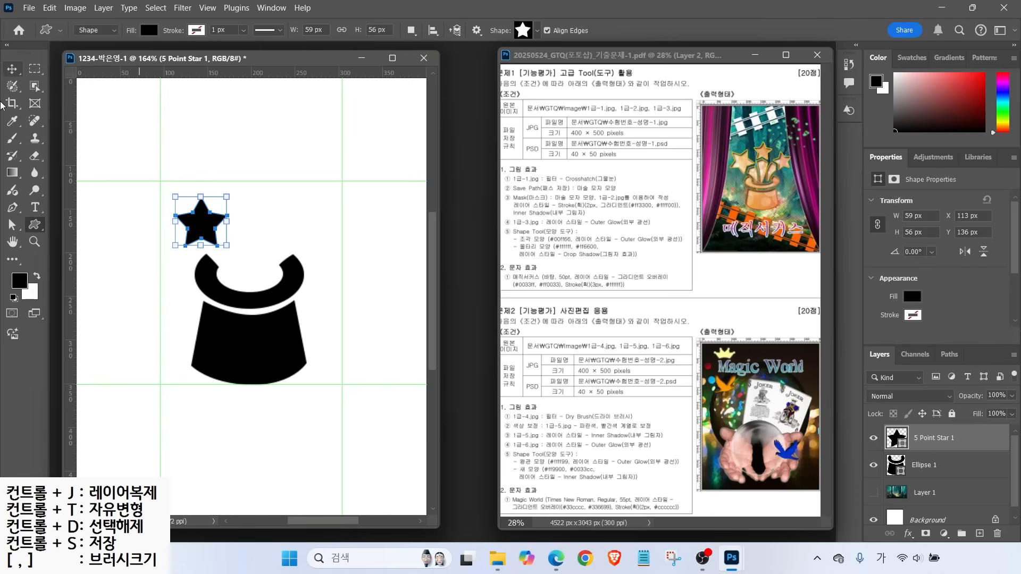
Move the first star, tilting it about −21° and enlarging it slightly
{"action": "left_click", "coordinate": [9, 71]}
{"action": "left_click_drag", "start_coordinate": [197, 233], "coordinate": [188, 242]}
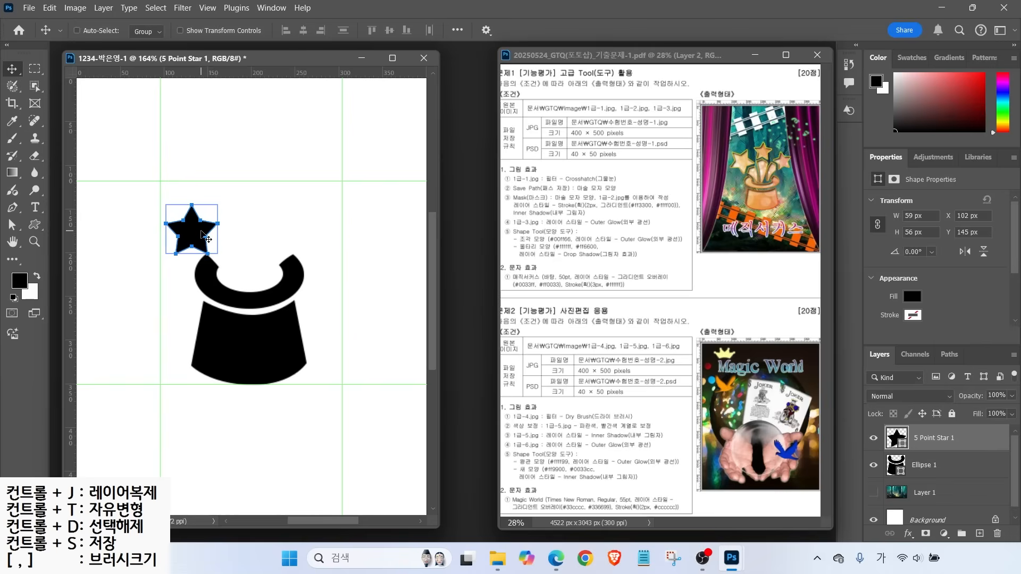
{"action": "left_click", "coordinate": [13, 226]}
{"action": "left_click", "coordinate": [185, 229]}
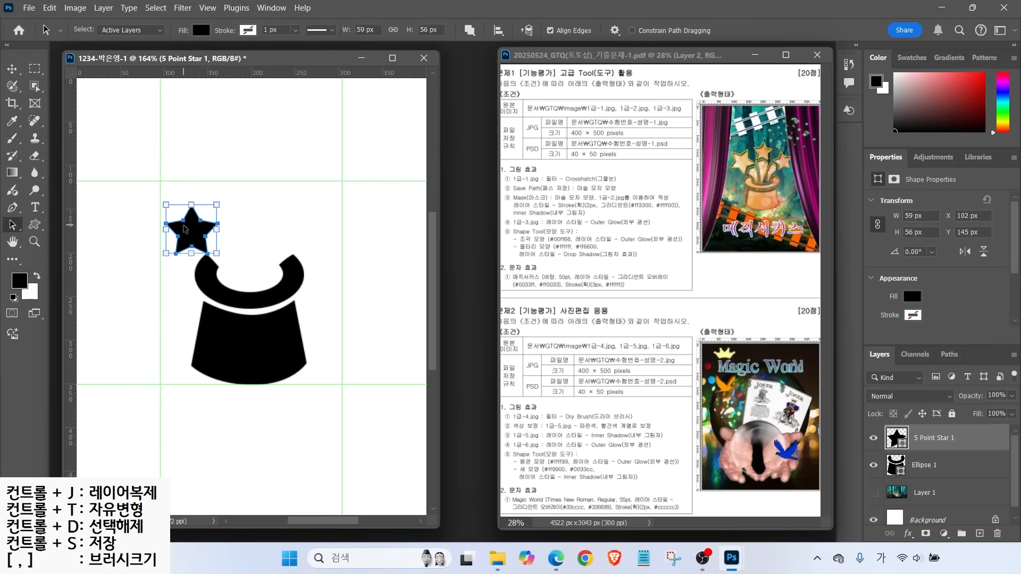
{"action": "left_click_drag", "start_coordinate": [226, 199], "coordinate": [214, 188]}
{"action": "left_click_drag", "start_coordinate": [194, 232], "coordinate": [219, 186]}
{"action": "key", "text": "Return"}
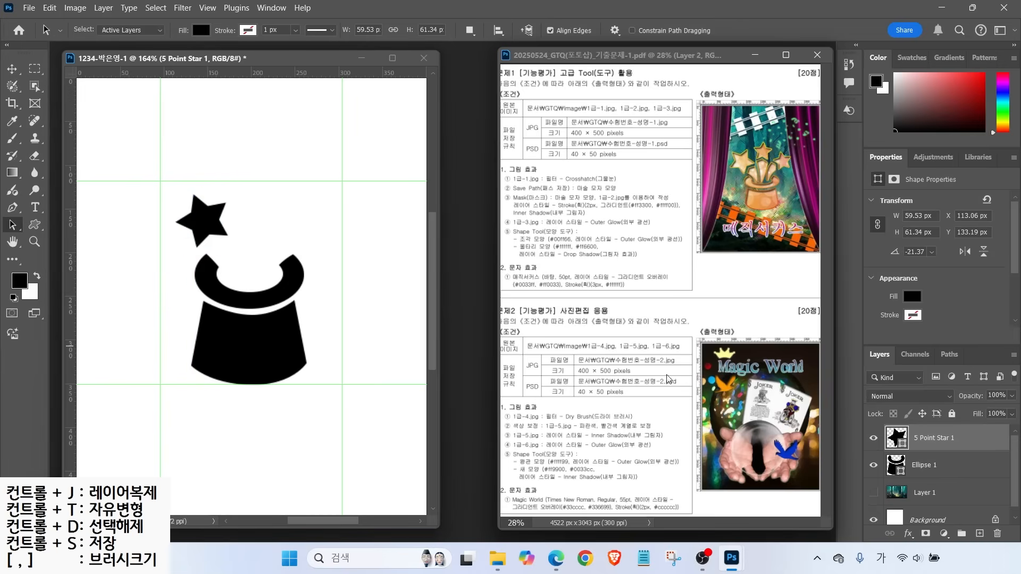
Draw another smaller star above the hat with the Custom Shape tool
{"action": "left_click", "coordinate": [940, 439]}
{"action": "left_click", "coordinate": [34, 224]}
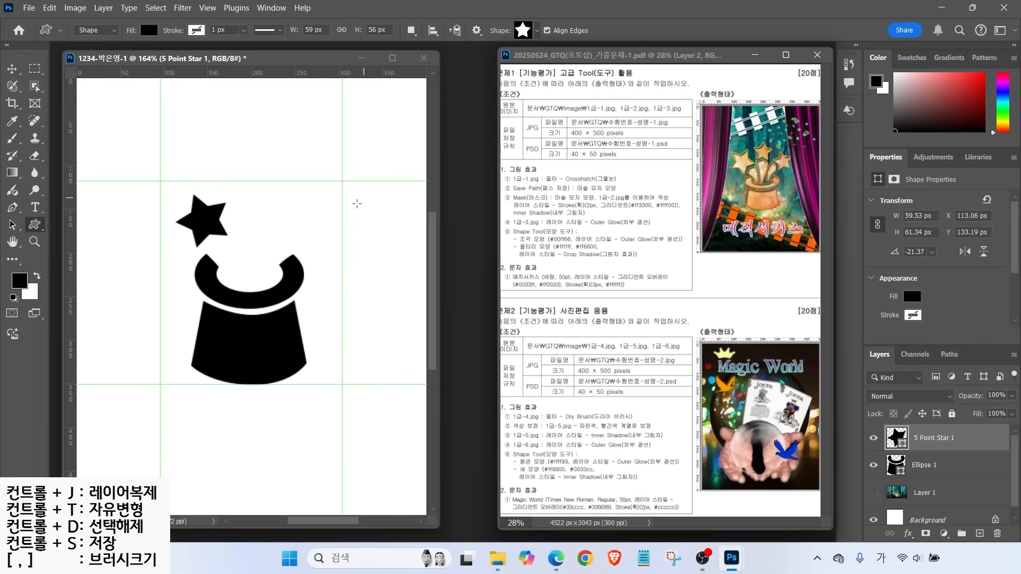
{"action": "left_click_drag", "start_coordinate": [235, 180], "coordinate": [254, 209]}
{"action": "key", "text": "a"}
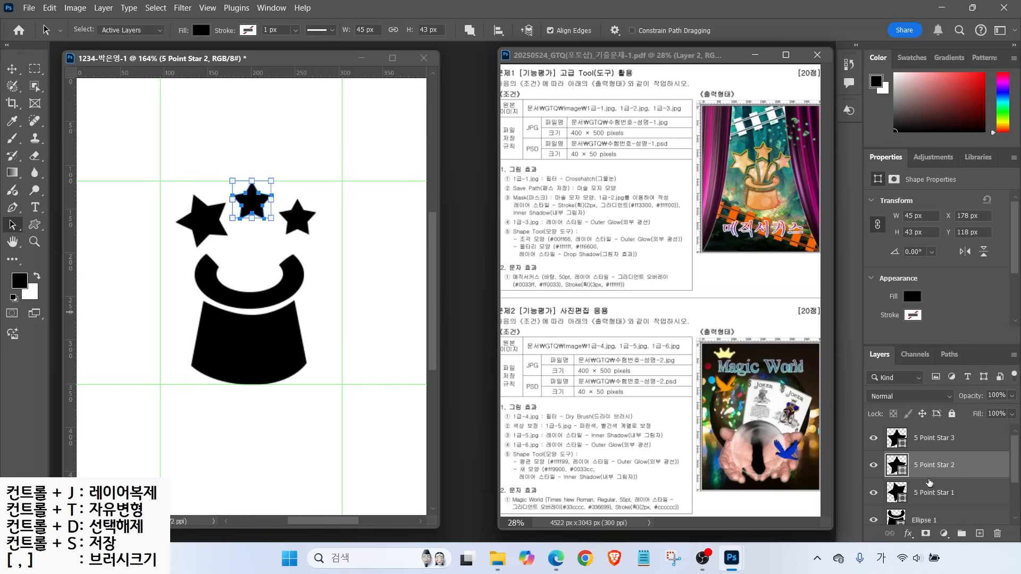
Select all the star layers together with the hat layer in the Layers panel
{"action": "left_click", "coordinate": [925, 497]}
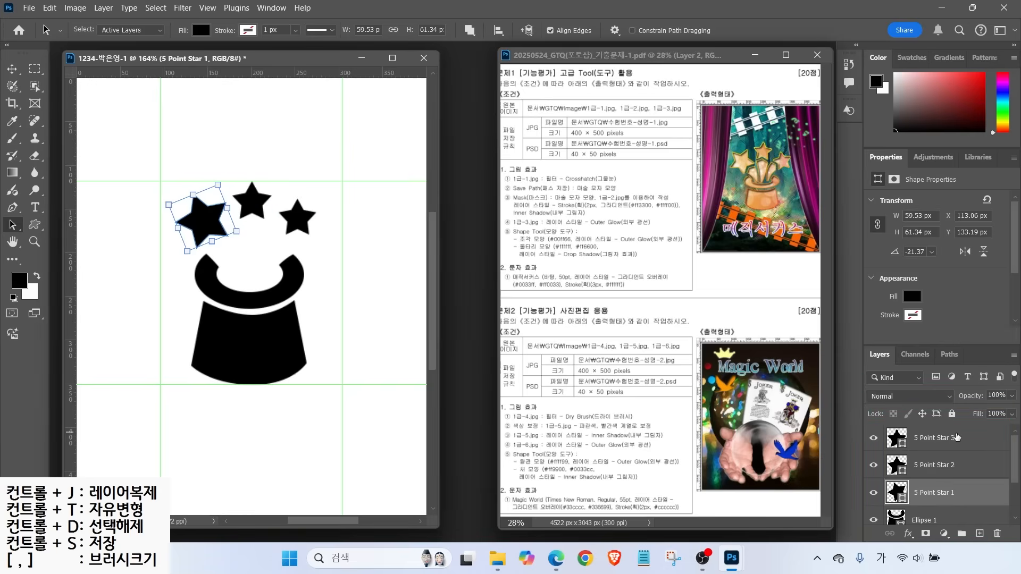
{"action": "left_click", "coordinate": [957, 437]}
{"action": "mouse_move", "coordinate": [955, 426]}
{"action": "left_mouse_down"}
{"action": "mouse_move", "coordinate": [959, 435]}
{"action": "mouse_move", "coordinate": [973, 420]}
{"action": "left_mouse_up"}
{"action": "mouse_move", "coordinate": [964, 521]}
{"action": "left_mouse_down"}
{"action": "mouse_move", "coordinate": [981, 499]}
{"action": "mouse_move", "coordinate": [962, 416]}
{"action": "mouse_move", "coordinate": [994, 516]}
{"action": "left_mouse_up"}
{"action": "key", "text": "Escape"}
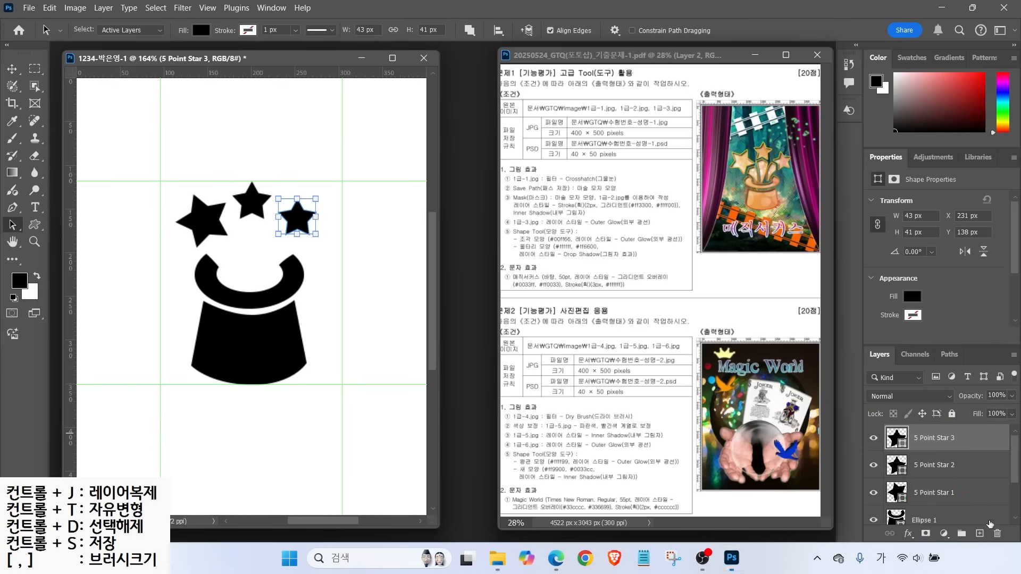
{"action": "left_click", "coordinate": [966, 518], "text": "shift"}
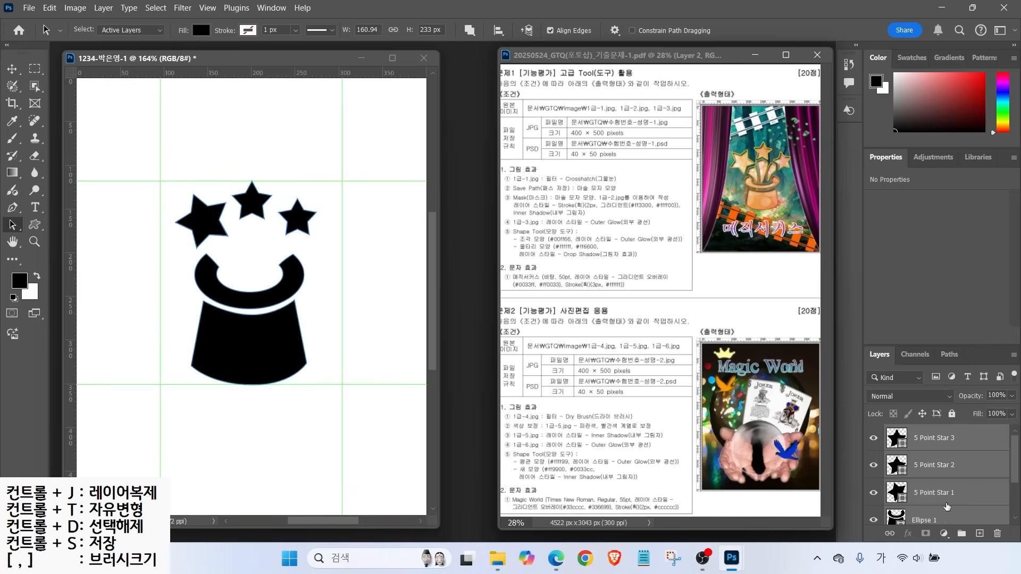
Merge the selected stars and hat into one shape layer with Merge Shapes
{"action": "key", "text": "ctrl"}
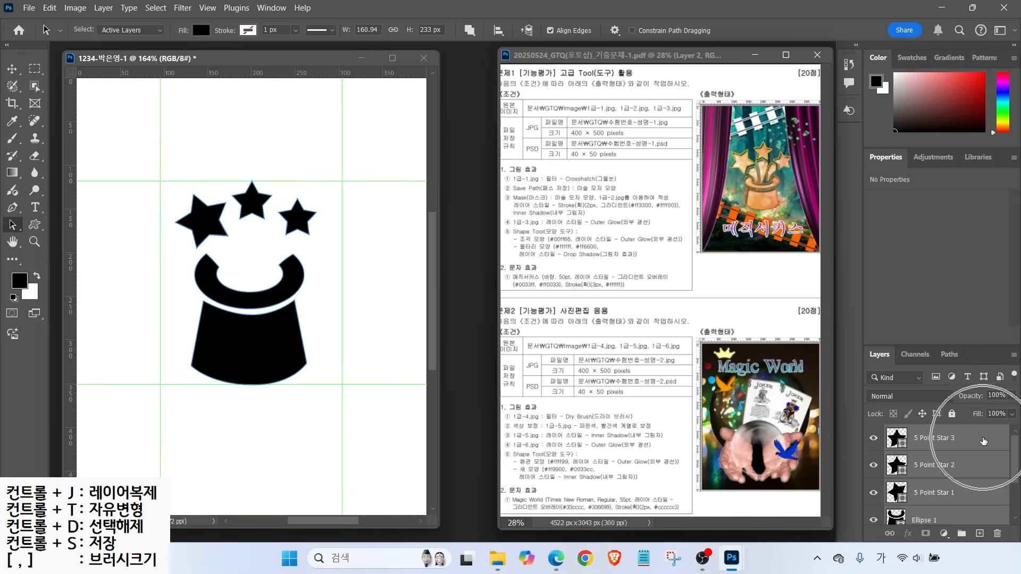
{"action": "right_click", "coordinate": [983, 441]}
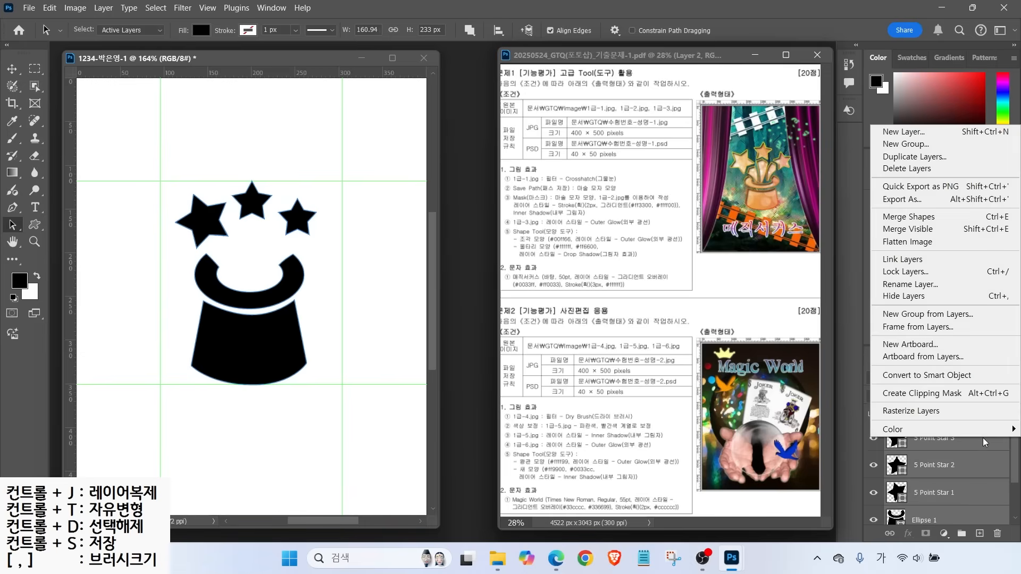
{"action": "left_click", "coordinate": [909, 218]}
Toggle the merged layer's visibility to check the combined hat-and-stars shape
{"action": "left_click", "coordinate": [873, 439]}
{"action": "left_click", "coordinate": [873, 439]}
{"action": "left_click", "coordinate": [873, 440]}
{"action": "left_click", "coordinate": [872, 442]}
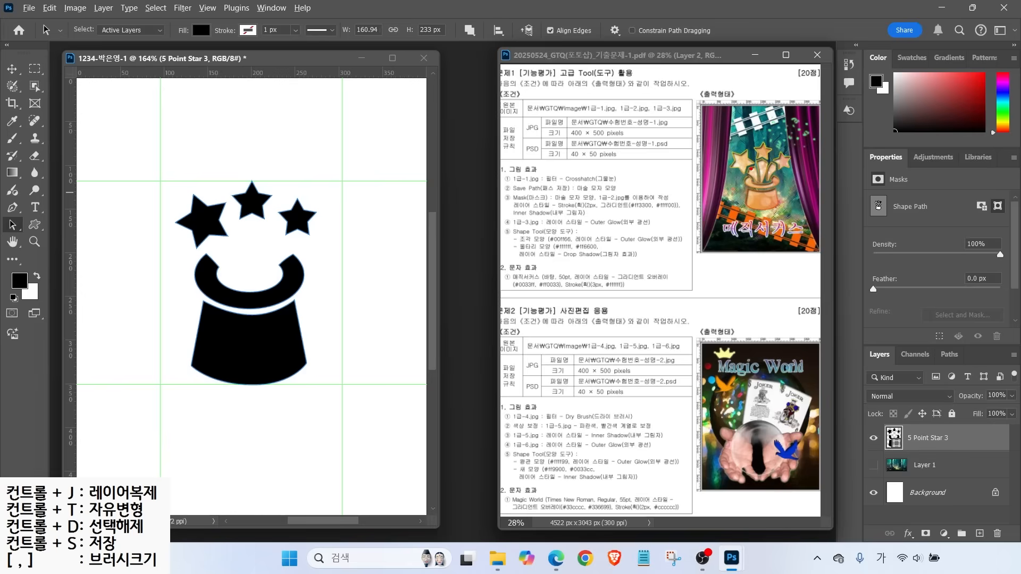
{"action": "left_click", "coordinate": [13, 208]}
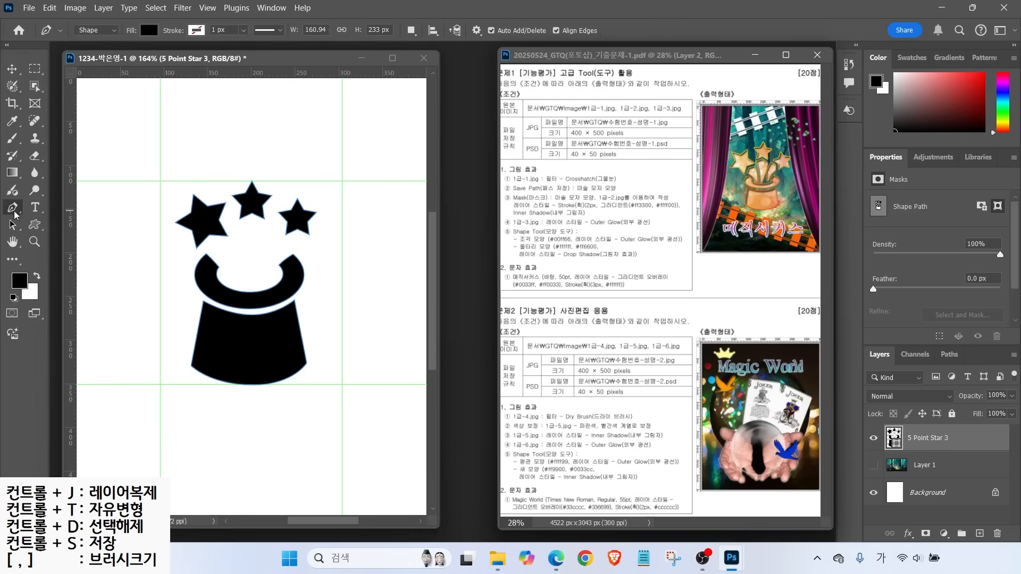
Set the Pen tool's path operation to Combine Shapes
{"action": "key", "text": "alt"}
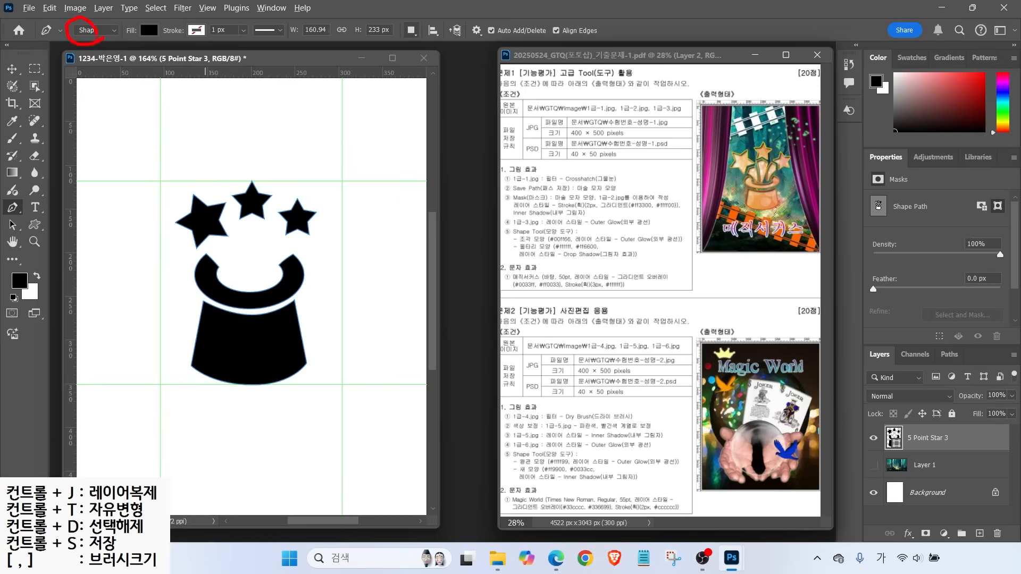
{"action": "mouse_move", "coordinate": [158, 43]}
{"action": "left_mouse_down"}
{"action": "mouse_move", "coordinate": [144, 20]}
{"action": "mouse_move", "coordinate": [156, 51]}
{"action": "mouse_move", "coordinate": [177, 49]}
{"action": "left_mouse_up"}
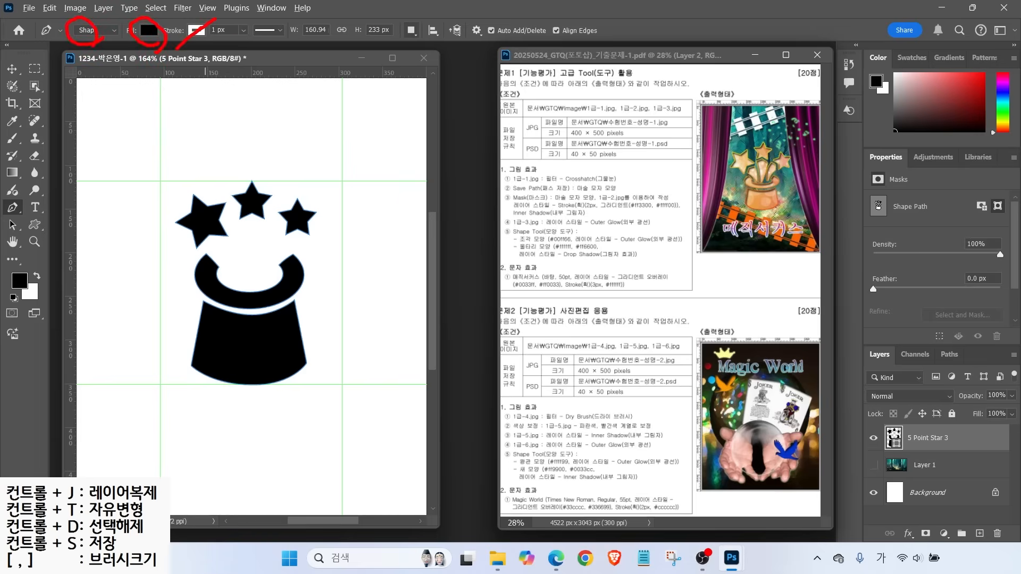
{"action": "mouse_move", "coordinate": [417, 43]}
{"action": "left_mouse_down"}
{"action": "mouse_move", "coordinate": [390, 20]}
{"action": "mouse_move", "coordinate": [427, 43]}
{"action": "mouse_move", "coordinate": [438, 64]}
{"action": "left_mouse_up"}
{"action": "key", "text": "Escape"}
{"action": "left_click", "coordinate": [411, 30]}
{"action": "left_click", "coordinate": [447, 57]}
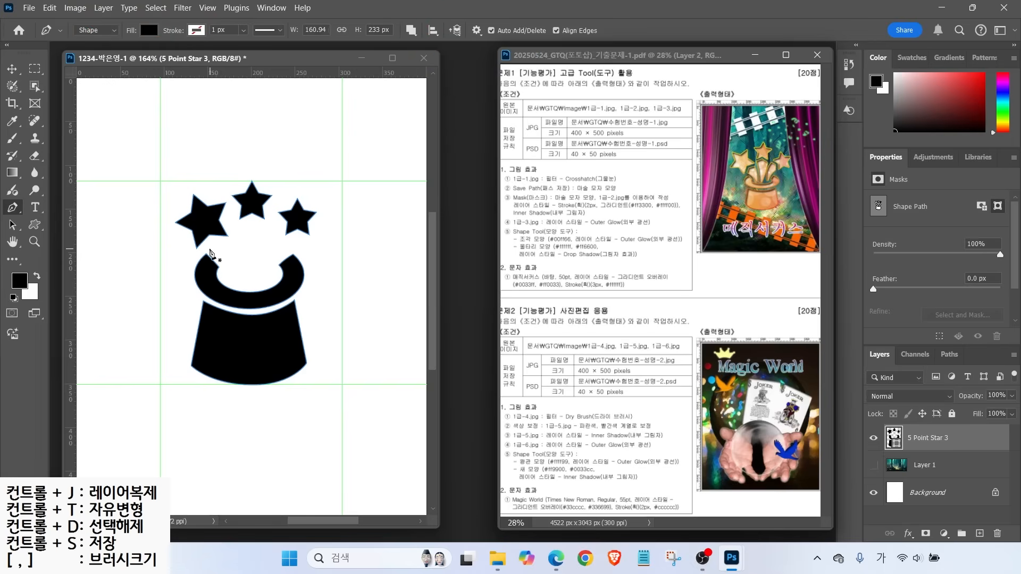
Draw two curved streaks rising from the hat toward the left and middle stars
{"action": "left_click", "coordinate": [209, 251]}
{"action": "left_click", "coordinate": [225, 281]}
{"action": "left_click", "coordinate": [232, 283]}
{"action": "left_click_drag", "start_coordinate": [229, 245], "coordinate": [224, 229]}
{"action": "left_click", "coordinate": [215, 240]}
{"action": "left_click", "coordinate": [209, 251]}
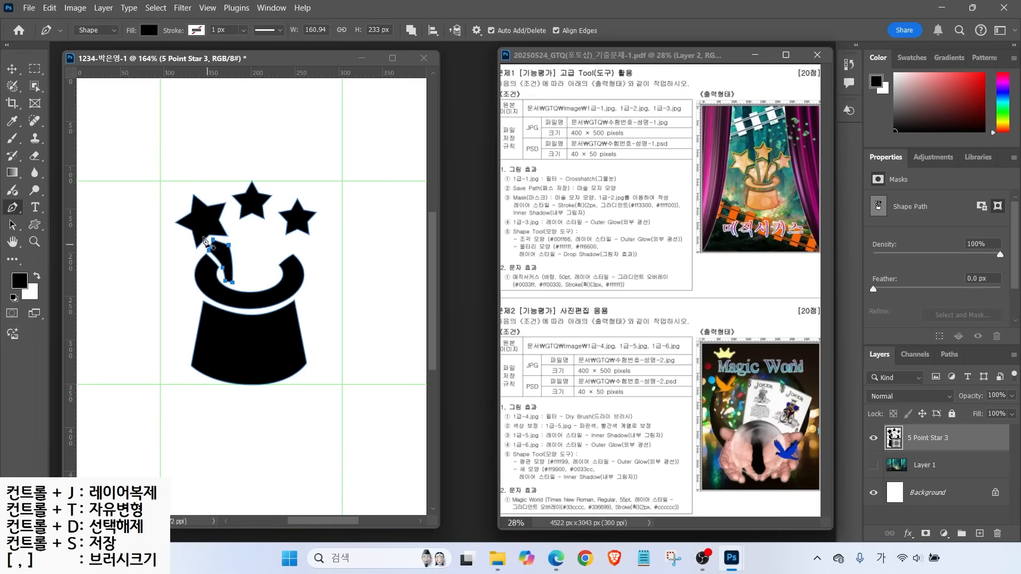
{"action": "left_click", "coordinate": [234, 229]}
{"action": "left_click_drag", "start_coordinate": [239, 255], "coordinate": [240, 266]}
{"action": "left_click", "coordinate": [238, 282]}
{"action": "left_click", "coordinate": [252, 285]}
{"action": "left_click_drag", "start_coordinate": [267, 226], "coordinate": [279, 214]}
{"action": "left_click", "coordinate": [267, 227], "text": "alt"}
{"action": "left_click", "coordinate": [254, 218]}
{"action": "left_click", "coordinate": [234, 229]}
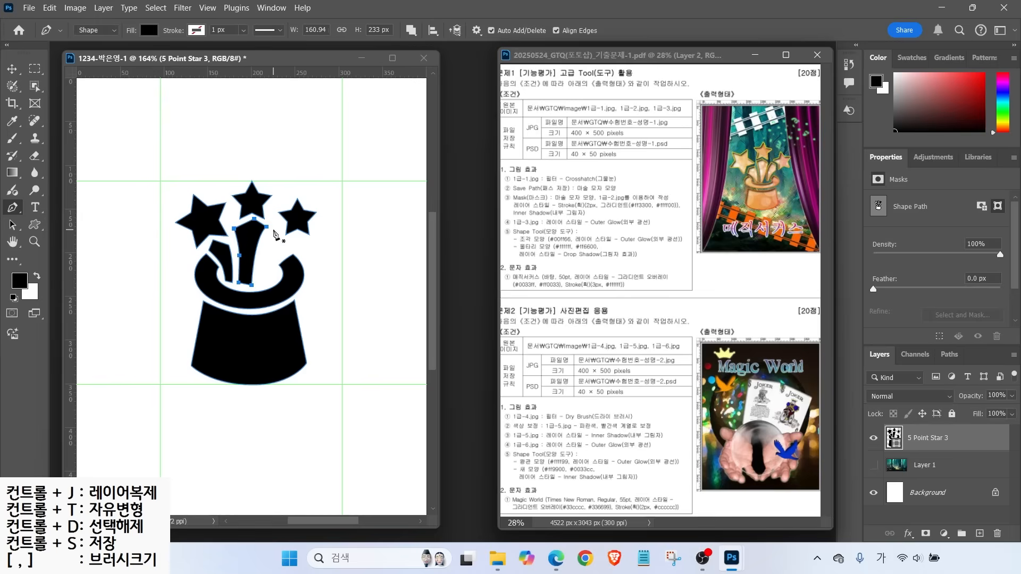
Outline a new wand streak to the right of the middle streak
{"action": "left_click", "coordinate": [272, 228]}
{"action": "left_click", "coordinate": [260, 252]}
{"action": "left_click", "coordinate": [257, 282]}
{"action": "left_click", "coordinate": [269, 281]}
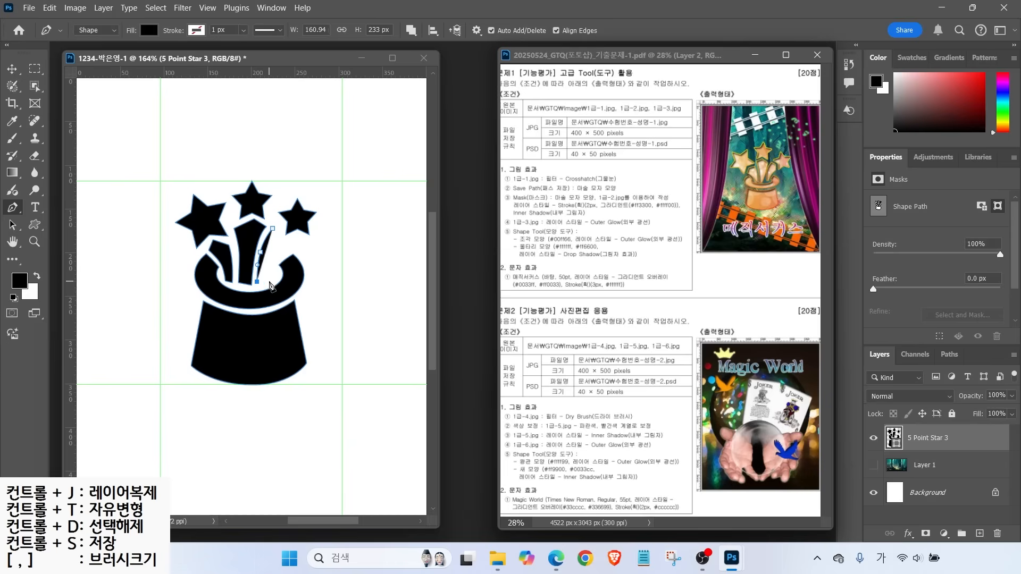
{"action": "left_click_drag", "start_coordinate": [272, 254], "coordinate": [284, 244]}
{"action": "left_click", "coordinate": [287, 242]}
{"action": "left_click", "coordinate": [281, 230]}
{"action": "left_click", "coordinate": [276, 229]}
{"action": "left_click", "coordinate": [273, 229]}
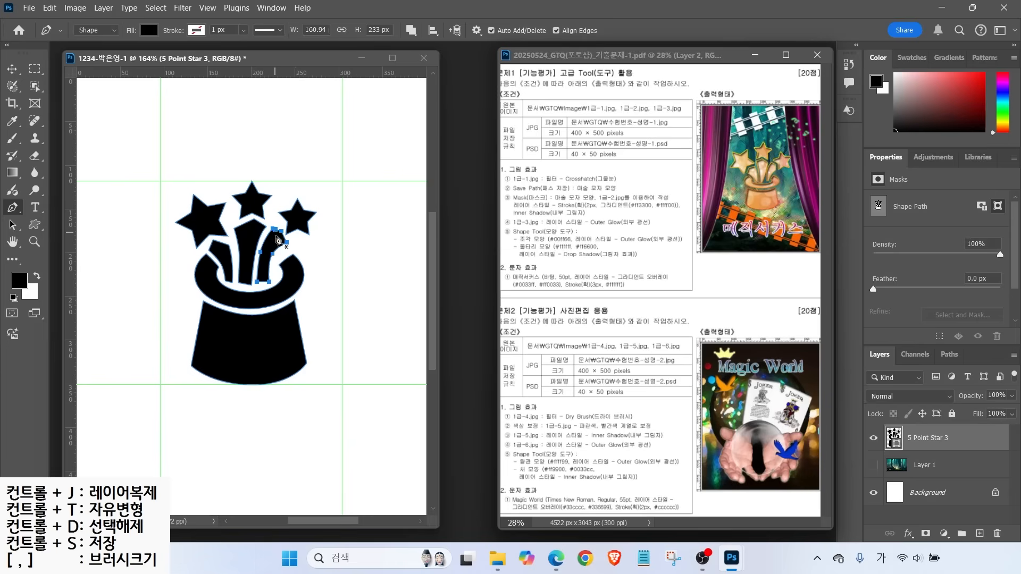
Fine-tune the wand outlines' anchor points with the Direct Selection tool
{"action": "left_click", "coordinate": [15, 231]}
{"action": "right_click", "coordinate": [15, 230]}
{"action": "left_click", "coordinate": [57, 241]}
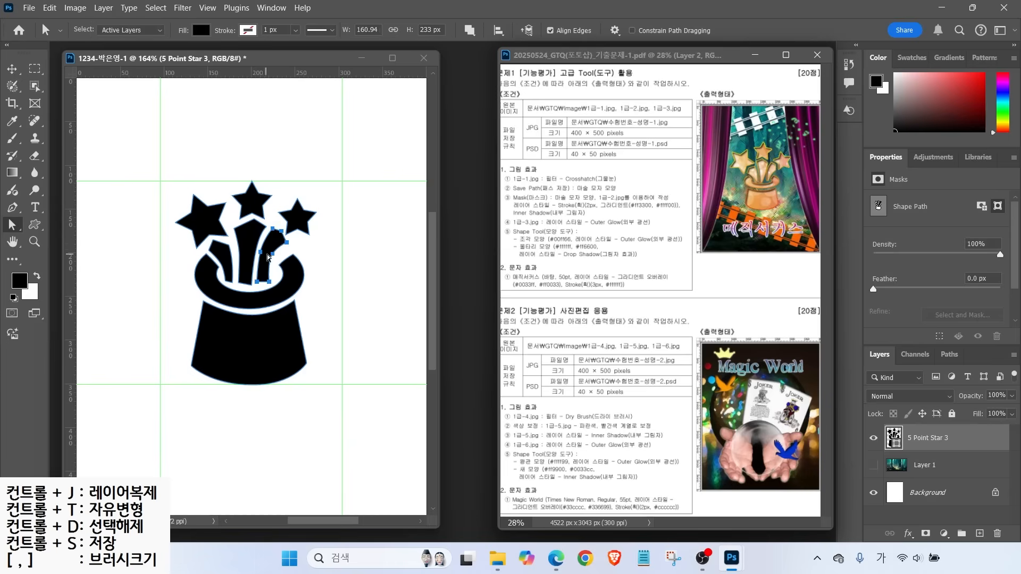
{"action": "left_click_drag", "start_coordinate": [272, 255], "coordinate": [274, 258]}
{"action": "left_click", "coordinate": [282, 232]}
{"action": "left_click", "coordinate": [254, 221]}
{"action": "left_click_drag", "start_coordinate": [255, 220], "coordinate": [251, 220]}
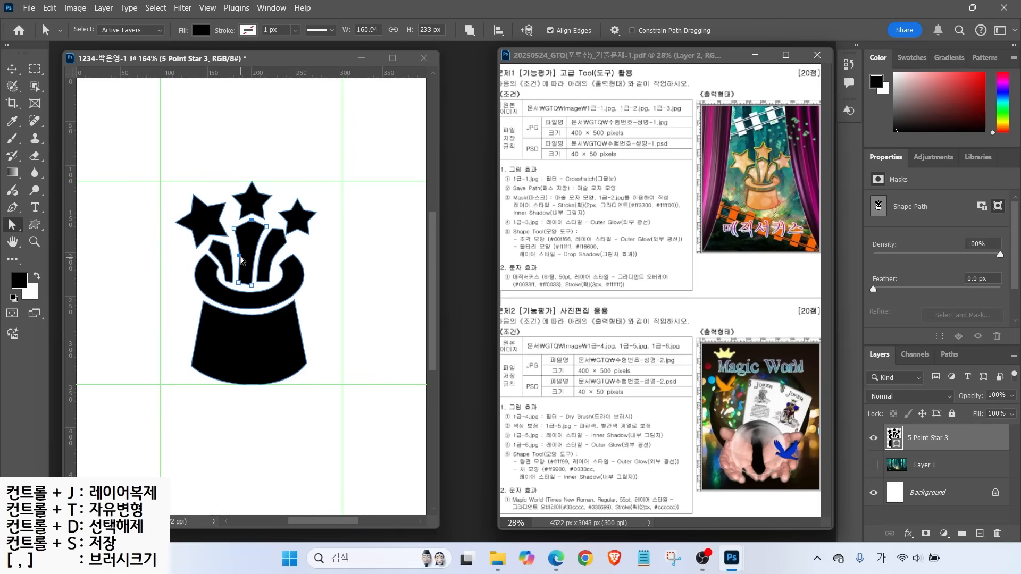
{"action": "left_click", "coordinate": [258, 283]}
{"action": "left_click_drag", "start_coordinate": [257, 282], "coordinate": [255, 283]}
{"action": "left_click", "coordinate": [238, 285]}
Enlarge and centre the top star, then rotate the right star about 15° counter-clockwise
{"action": "left_click", "coordinate": [251, 208]}
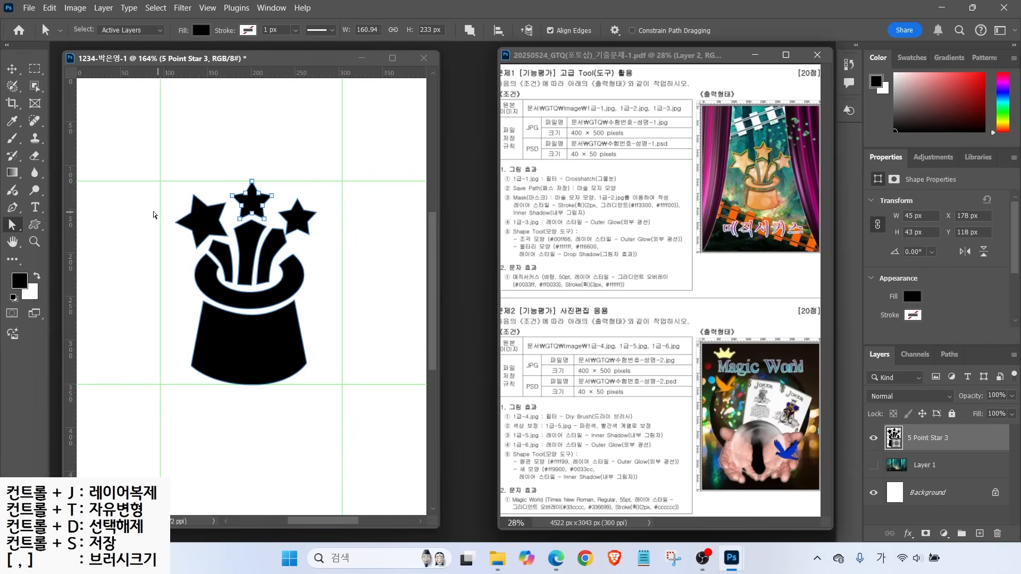
{"action": "right_click", "coordinate": [11, 231]}
{"action": "left_click", "coordinate": [53, 223]}
{"action": "left_click_drag", "start_coordinate": [272, 181], "coordinate": [250, 202]}
{"action": "left_click", "coordinate": [298, 217]}
{"action": "left_click_drag", "start_coordinate": [323, 198], "coordinate": [318, 191]}
{"action": "left_click", "coordinate": [329, 210]}
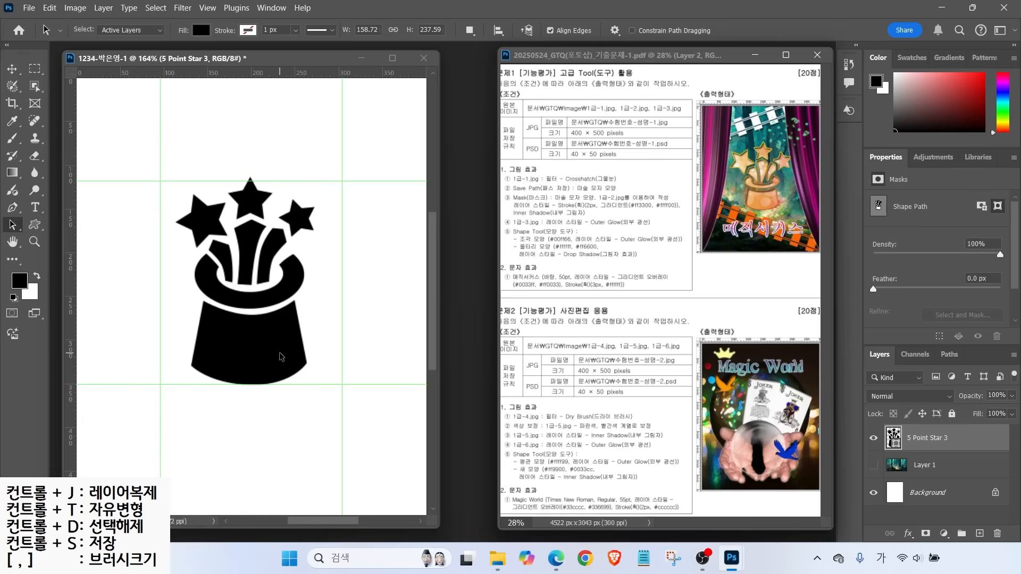
{"action": "left_click", "coordinate": [873, 438]}
Show the hat layer again and bring up the Paths panel with the 5 Point Star 3 Shape Path
{"action": "left_click", "coordinate": [874, 438]}
{"action": "left_click", "coordinate": [873, 439]}
{"action": "left_click", "coordinate": [873, 439]}
{"action": "left_click", "coordinate": [873, 440]}
{"action": "left_click", "coordinate": [873, 439]}
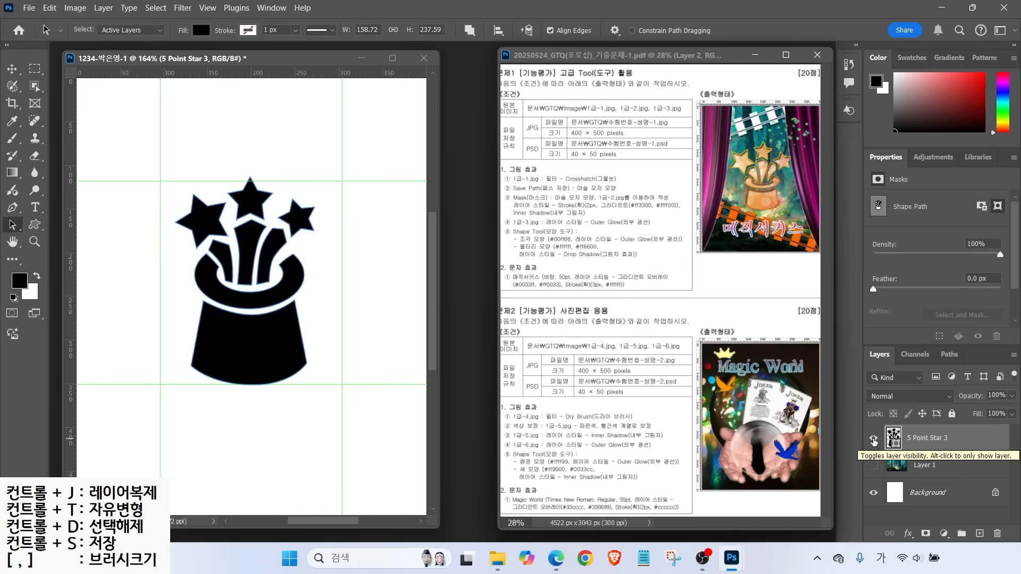
{"action": "key", "text": "ctrl+2"}
{"action": "mouse_move", "coordinate": [965, 370]}
{"action": "left_mouse_down"}
{"action": "mouse_move", "coordinate": [931, 347]}
{"action": "mouse_move", "coordinate": [976, 368]}
{"action": "mouse_move", "coordinate": [987, 310]}
{"action": "left_mouse_up"}
{"action": "key", "text": "Escape"}
{"action": "left_click", "coordinate": [950, 356]}
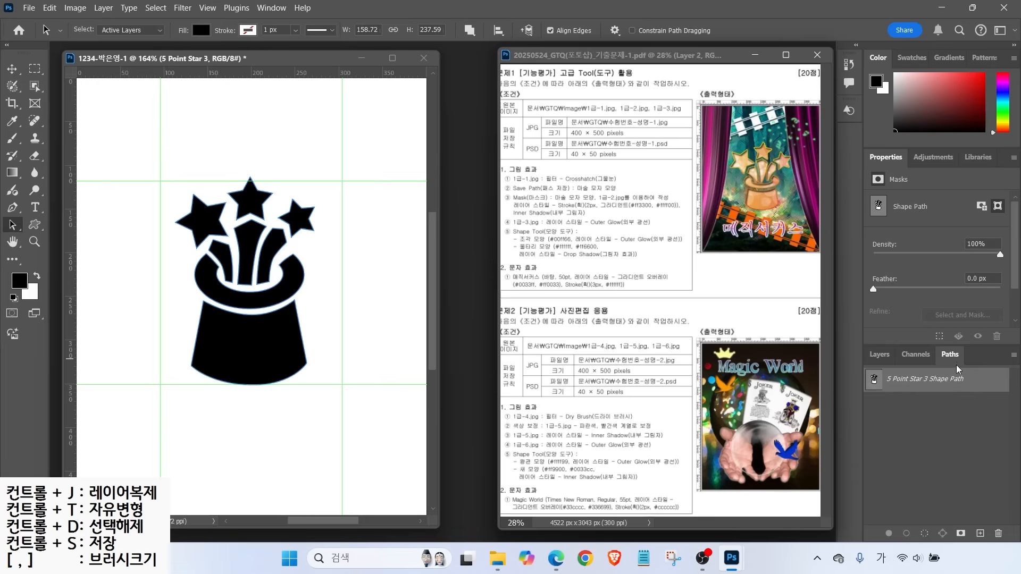
{"action": "left_click_drag", "start_coordinate": [857, 365], "coordinate": [983, 404]}
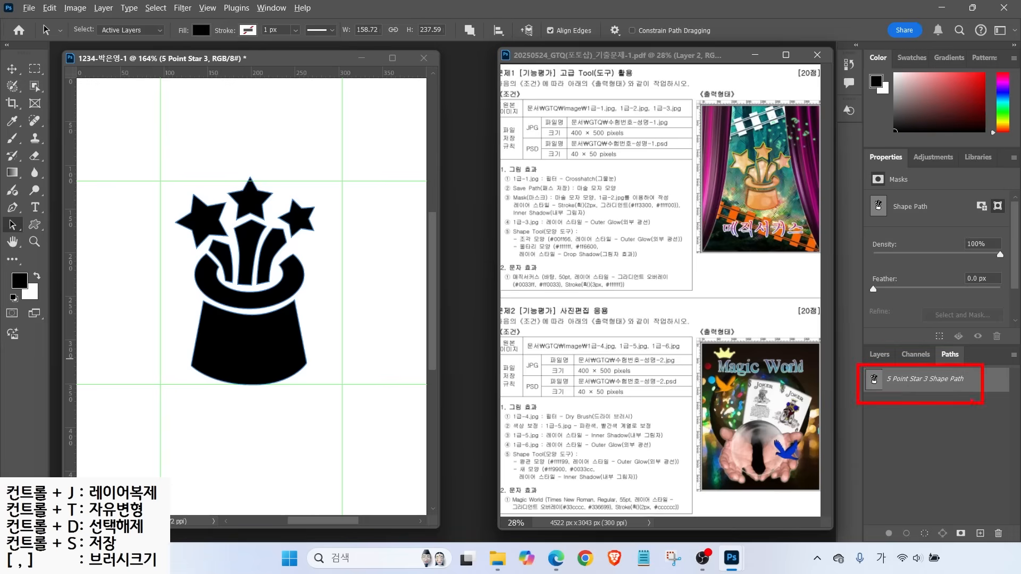
{"action": "left_click_drag", "start_coordinate": [907, 392], "coordinate": [932, 444]}
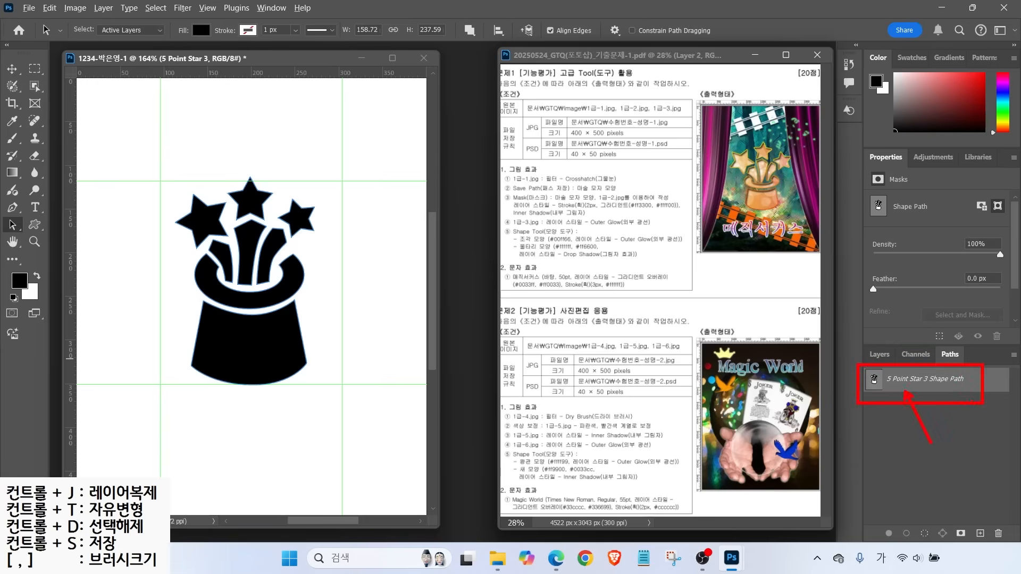
{"action": "key", "text": "Escape"}
{"action": "left_click", "coordinate": [1013, 355]}
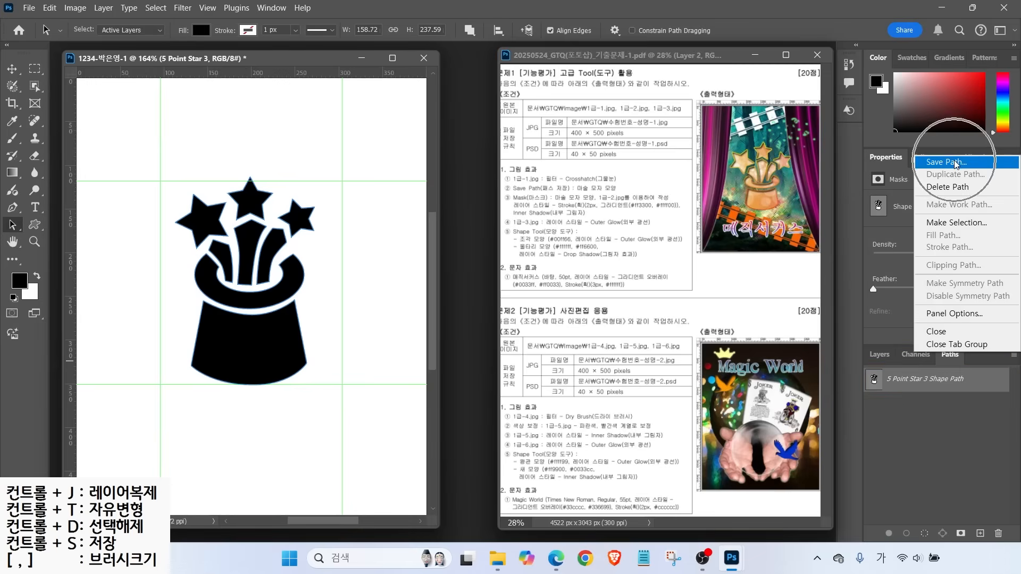
{"action": "left_click", "coordinate": [968, 408]}
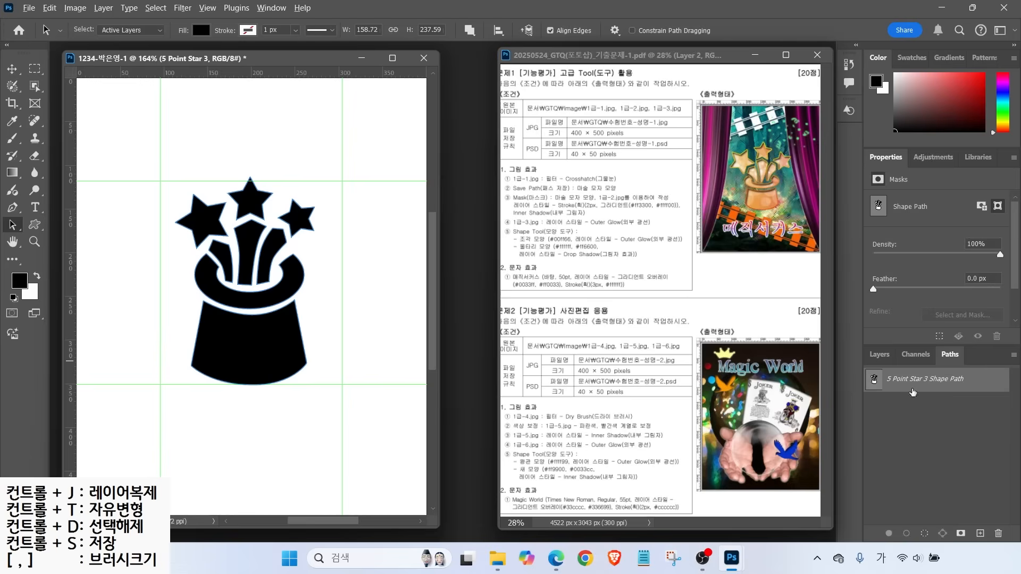
{"action": "mouse_move", "coordinate": [881, 373]}
{"action": "left_mouse_down"}
{"action": "mouse_move", "coordinate": [968, 393]}
{"action": "mouse_move", "coordinate": [976, 380]}
{"action": "mouse_move", "coordinate": [999, 387]}
{"action": "left_mouse_up"}
Save the shape path permanently under the name 마술 모자 모양
{"action": "double_click", "coordinate": [985, 383]}
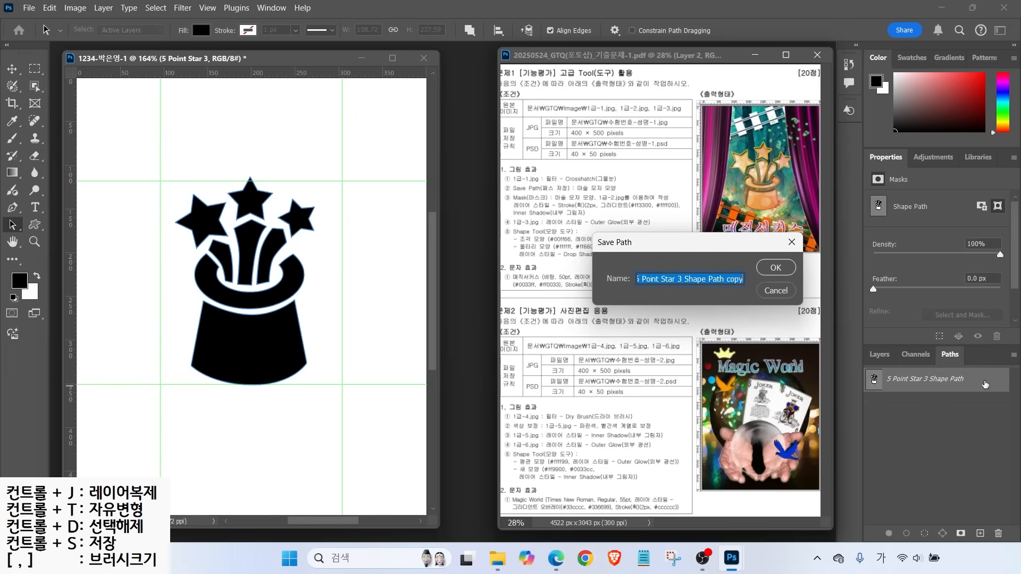
{"action": "left_click_drag", "start_coordinate": [684, 250], "coordinate": [698, 284]}
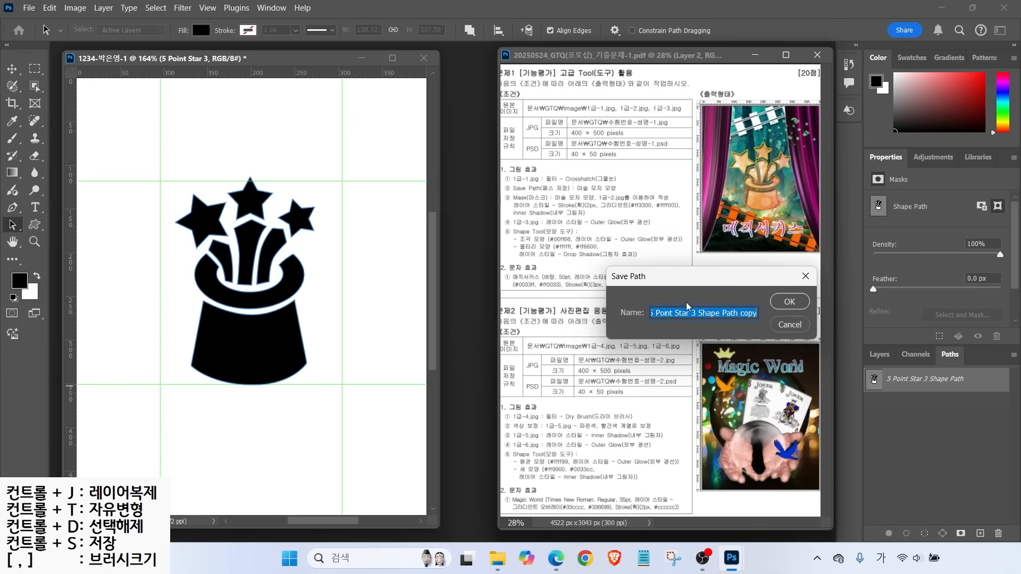
{"action": "type", "text": "ㅁ"}
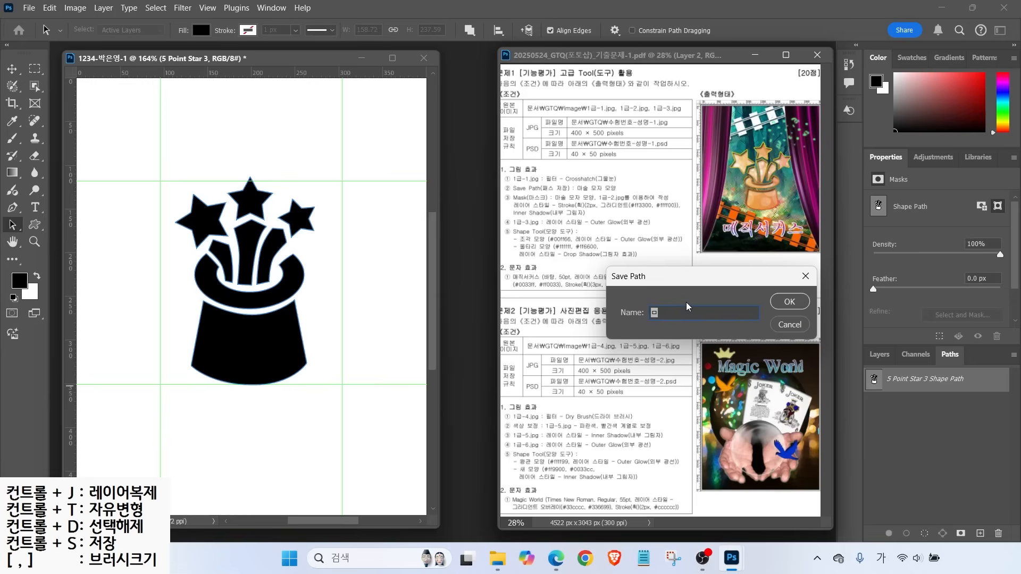
{"action": "type", "text": "술 모자 모양"}
{"action": "key", "text": "Return"}
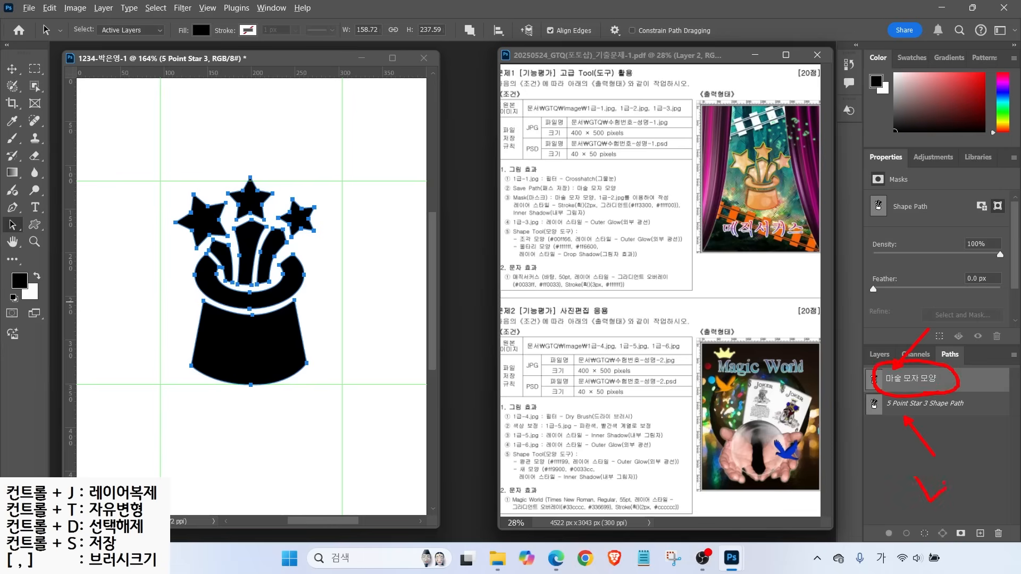
{"action": "left_click", "coordinate": [931, 468]}
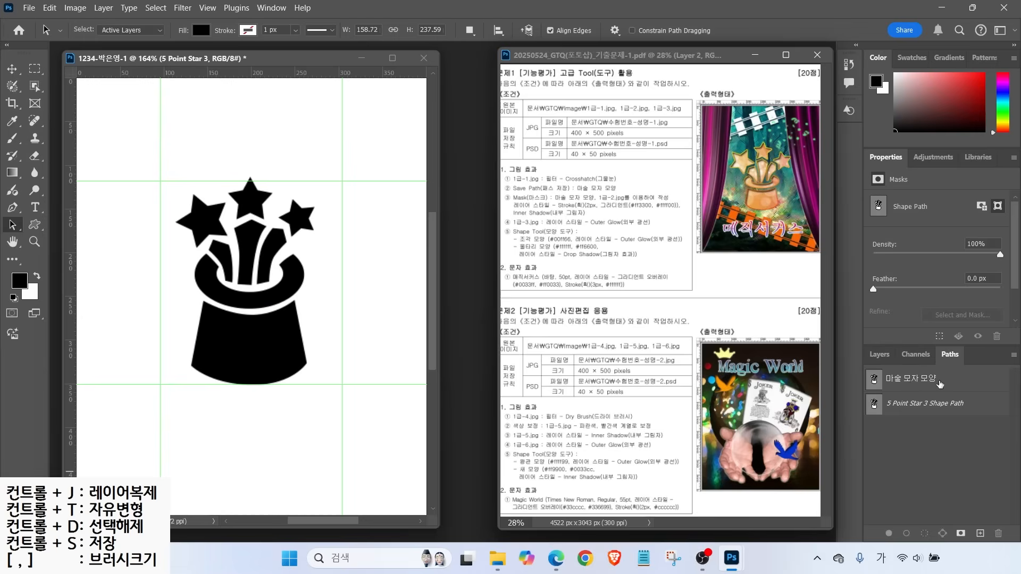
Switch from the Paths panel back to the Layers panel
{"action": "left_click", "coordinate": [881, 354]}
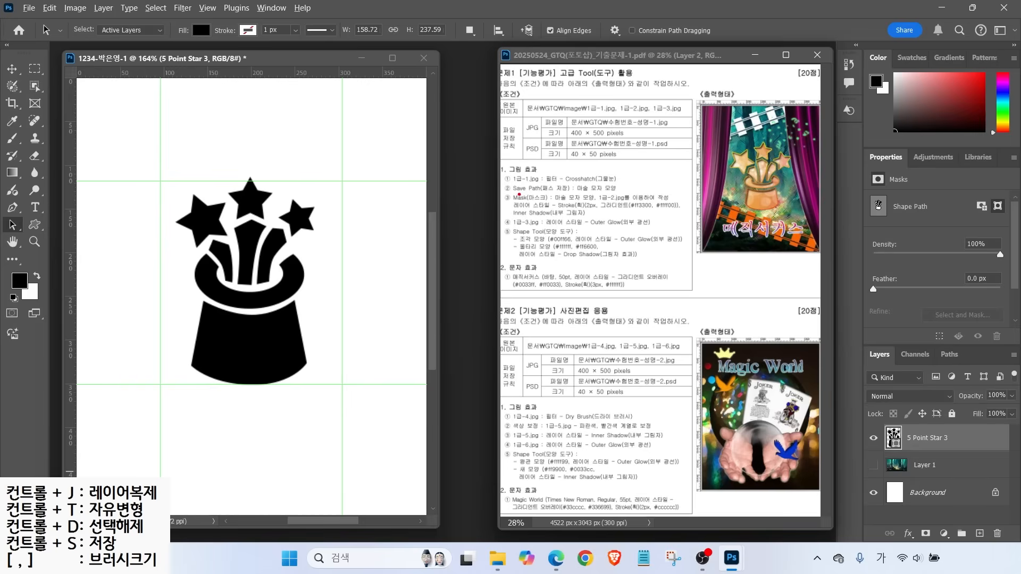
{"action": "left_click_drag", "start_coordinate": [550, 179], "coordinate": [573, 159]}
{"action": "mouse_move", "coordinate": [539, 203]}
{"action": "left_mouse_down"}
{"action": "mouse_move", "coordinate": [562, 232]}
{"action": "mouse_move", "coordinate": [638, 204]}
{"action": "left_mouse_up"}
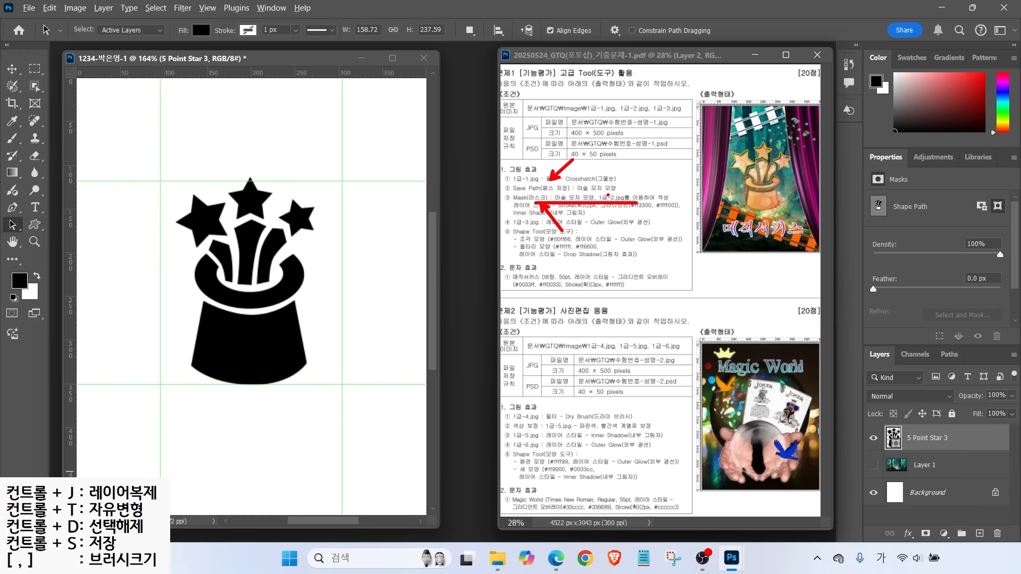
{"action": "key", "text": "Escape"}
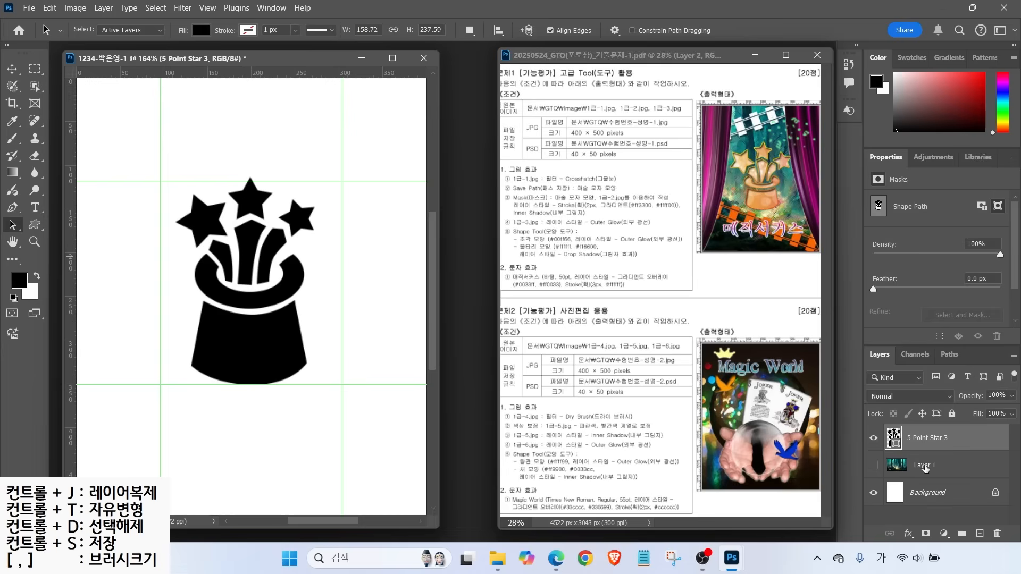
Show the forest background layer, rename it 1-1, then select the hat shape layer
{"action": "left_click", "coordinate": [873, 466]}
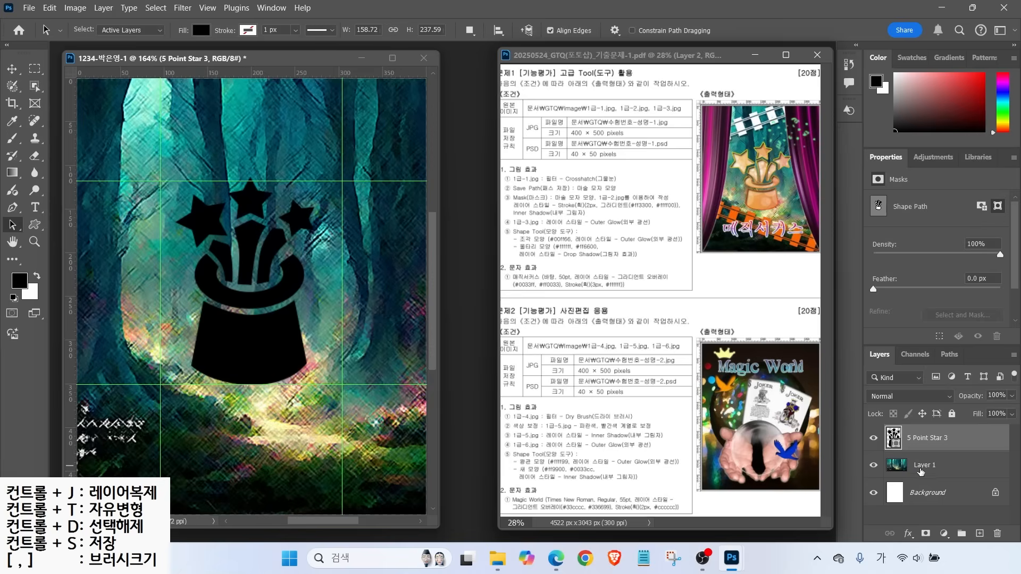
{"action": "left_click", "coordinate": [924, 470]}
{"action": "double_click", "coordinate": [923, 466]}
{"action": "type", "text": "1-1"}
{"action": "key", "text": "Return"}
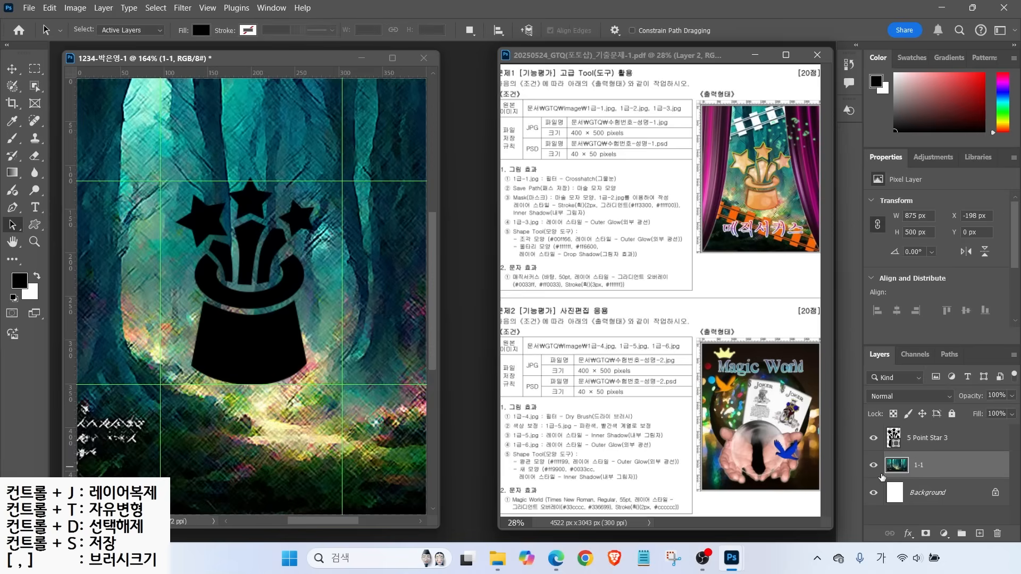
{"action": "left_click", "coordinate": [928, 438]}
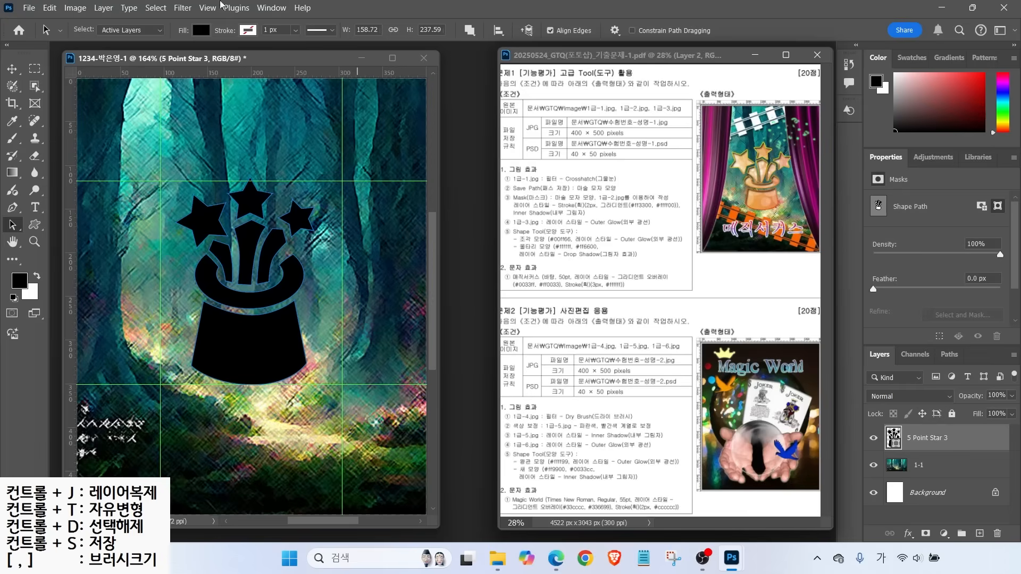
Open the 1급-2.jpg image in its own window
{"action": "left_click", "coordinate": [25, 8]}
{"action": "left_click", "coordinate": [46, 38]}
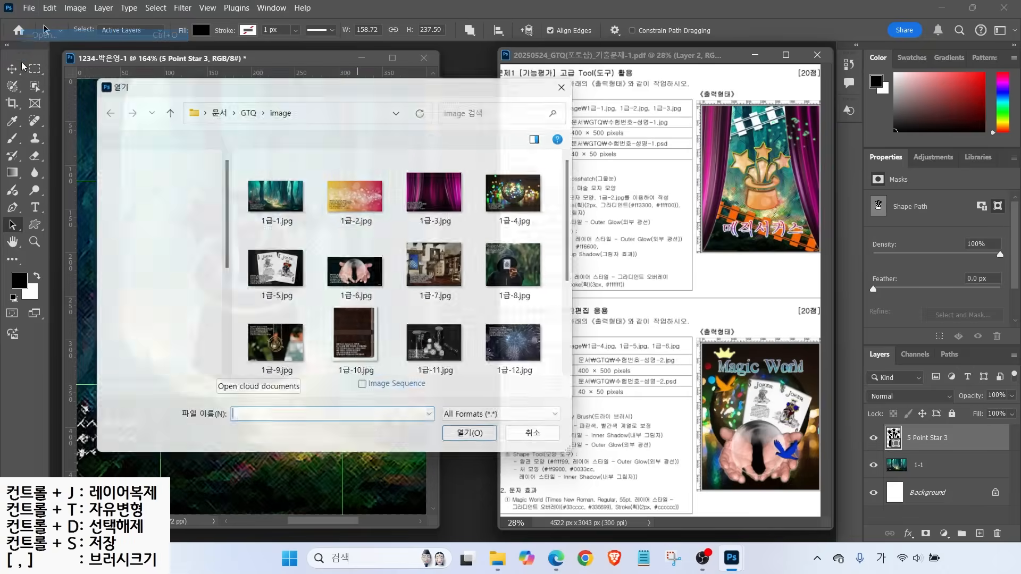
{"action": "left_click", "coordinate": [358, 173]}
{"action": "left_click", "coordinate": [478, 449]}
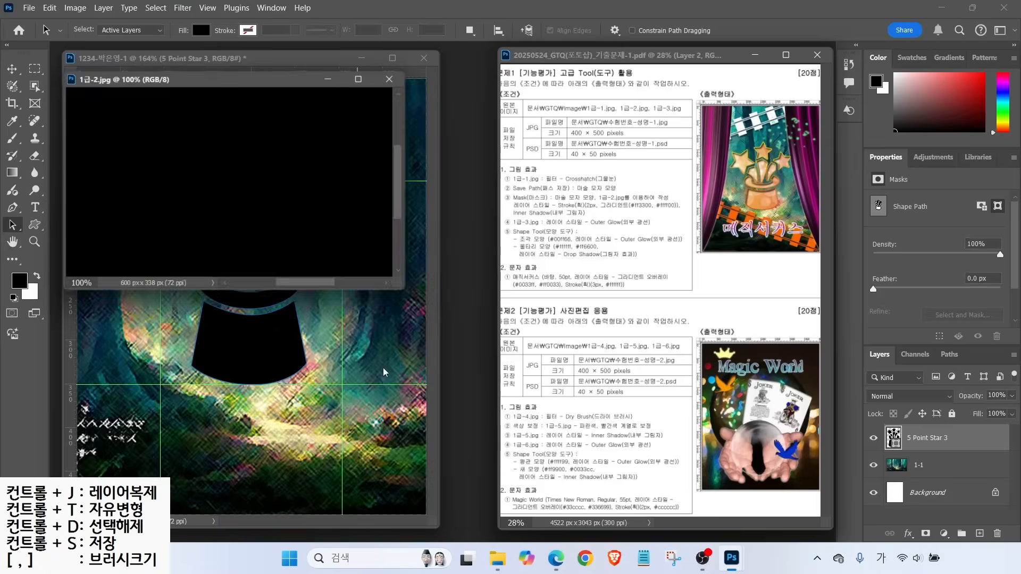
{"action": "left_click_drag", "start_coordinate": [265, 84], "coordinate": [581, 161]}
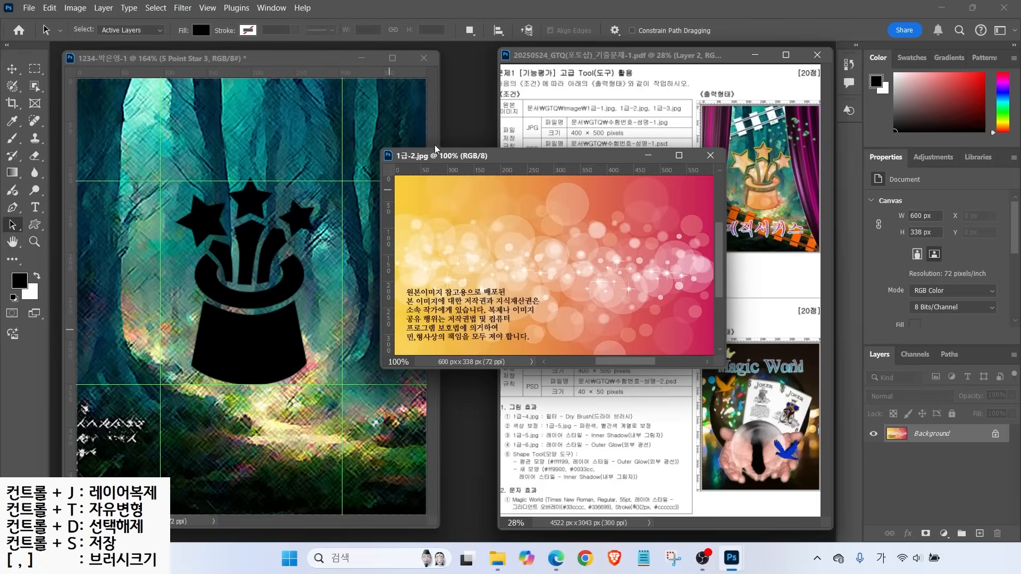
Copy 1급-2 into the hat document as layer 1-2 and shift it left and down
{"action": "left_click", "coordinate": [12, 69]}
{"action": "left_click_drag", "start_coordinate": [362, 221], "coordinate": [269, 260]}
{"action": "left_click", "coordinate": [711, 155]}
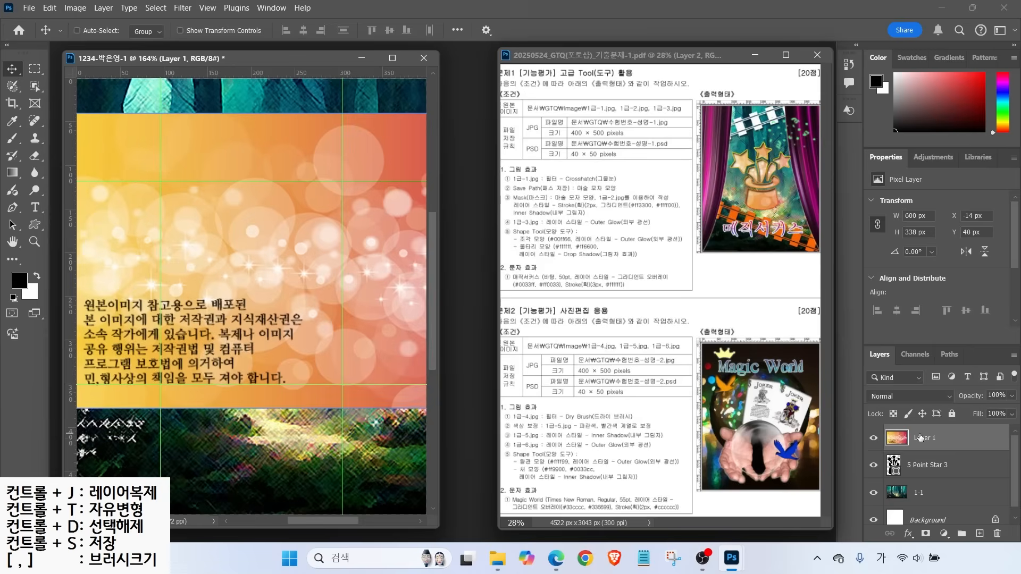
{"action": "double_click", "coordinate": [921, 438]}
{"action": "type", "text": "1-2"}
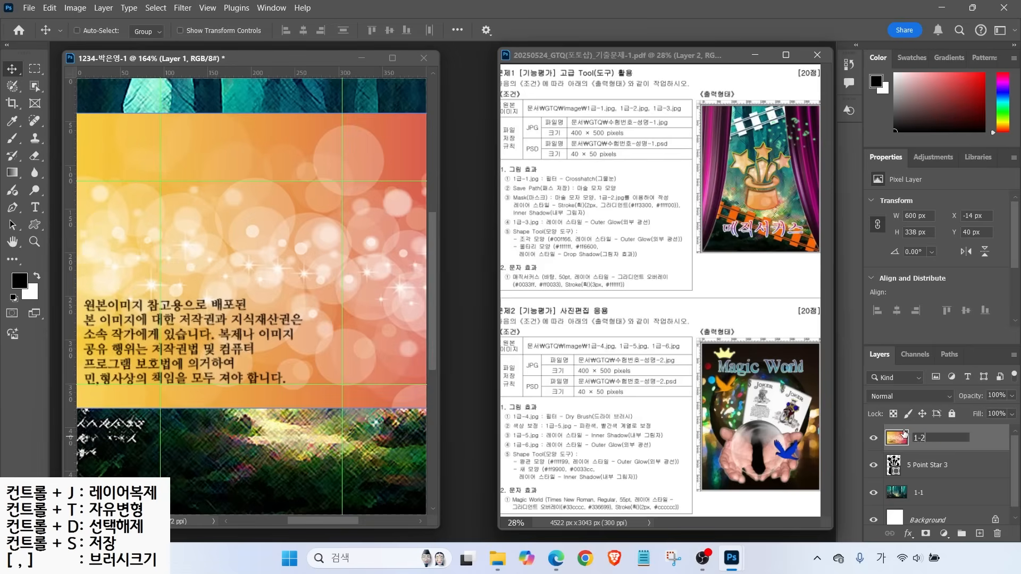
{"action": "key", "text": "Return"}
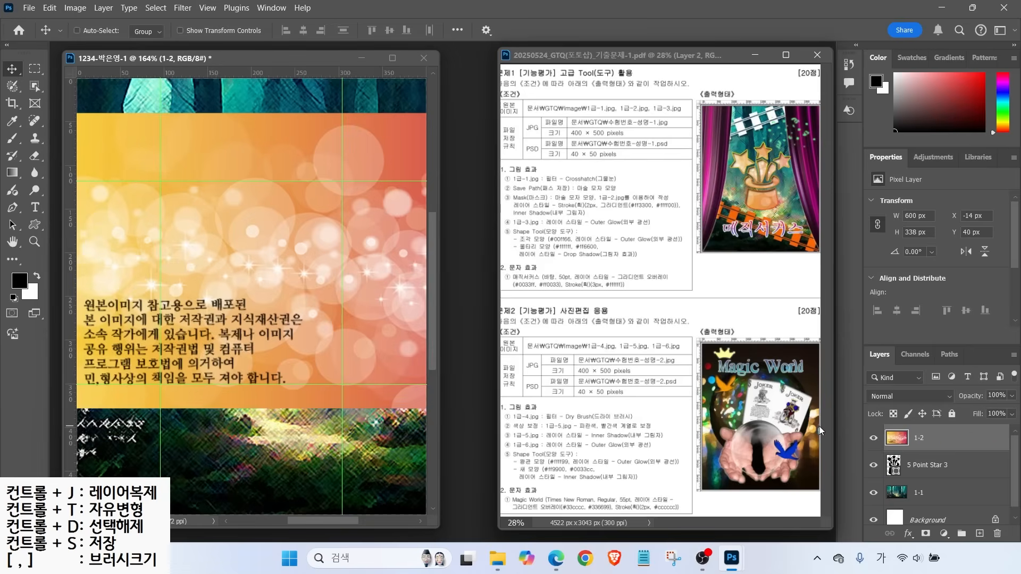
{"action": "left_click_drag", "start_coordinate": [329, 256], "coordinate": [272, 298]}
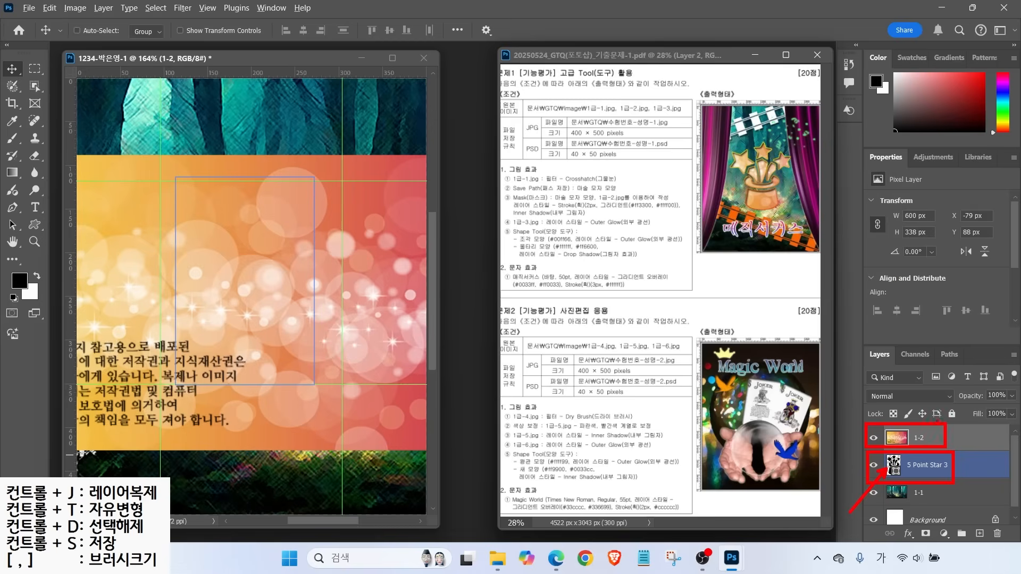
Clip layer 1-2 into the 5 Point Star 3 hat shape and nudge it slightly upward
{"action": "left_click", "coordinate": [952, 434]}
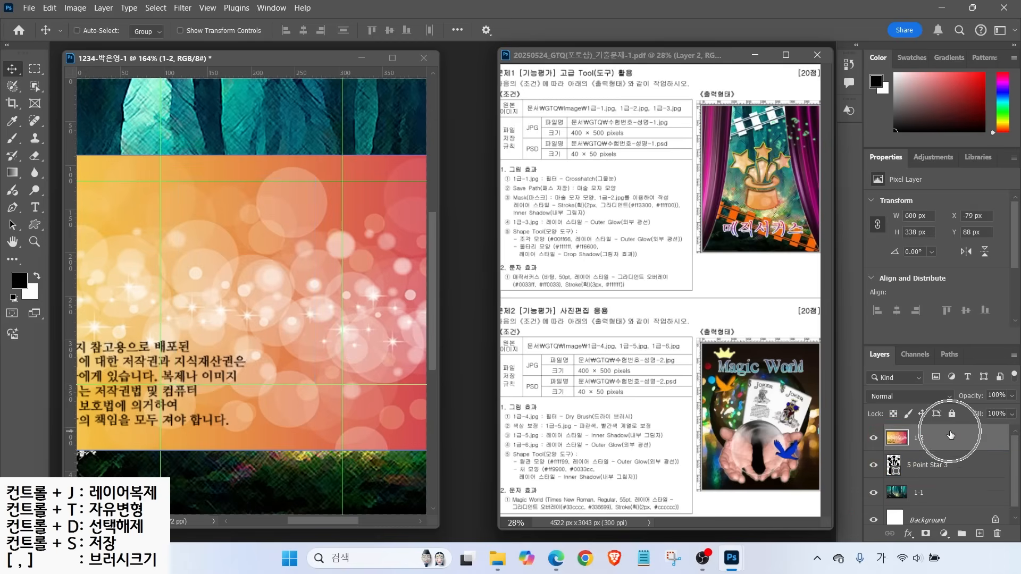
{"action": "right_click", "coordinate": [951, 435]}
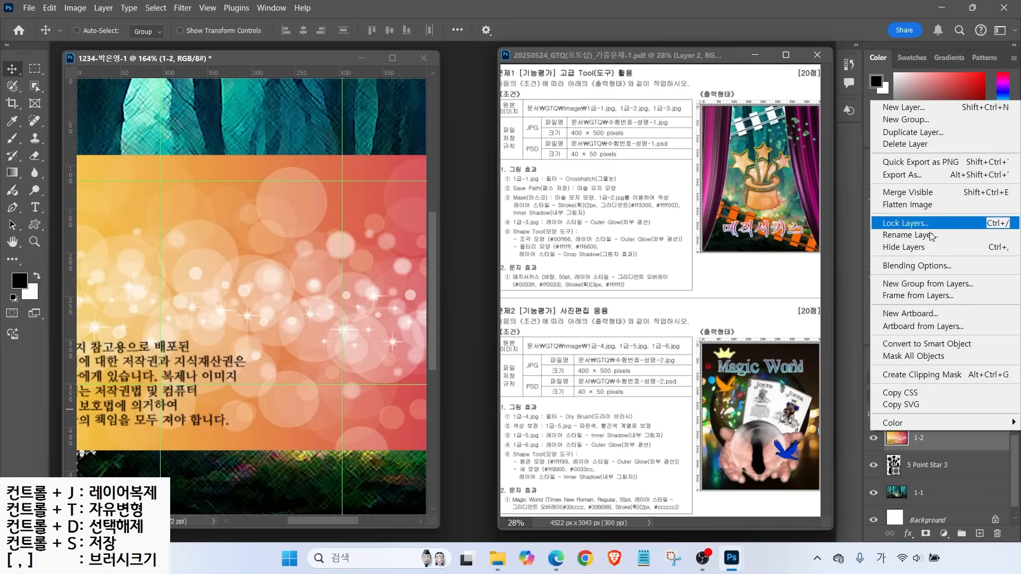
{"action": "left_click", "coordinate": [922, 374]}
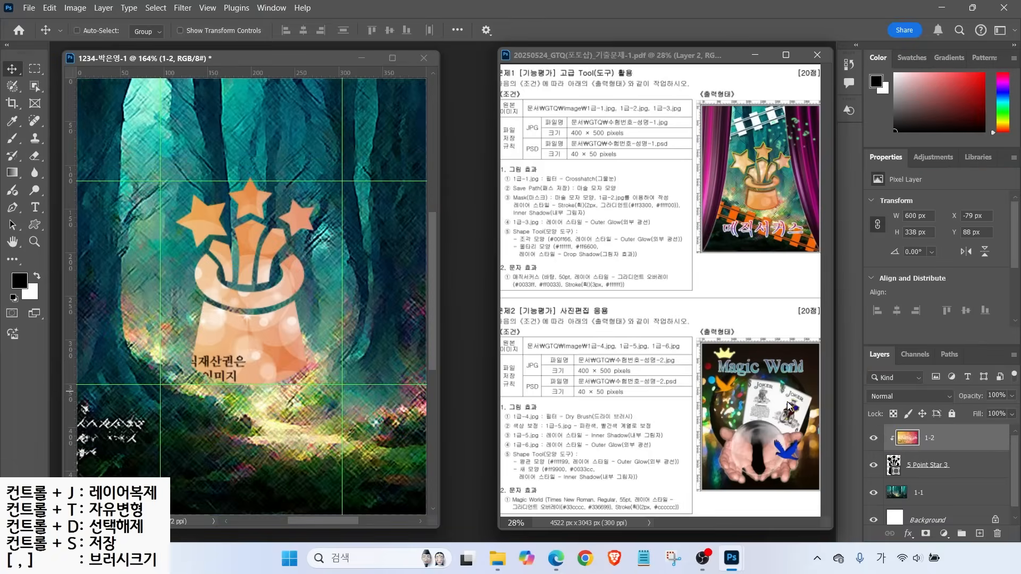
{"action": "left_click_drag", "start_coordinate": [246, 347], "coordinate": [251, 330]}
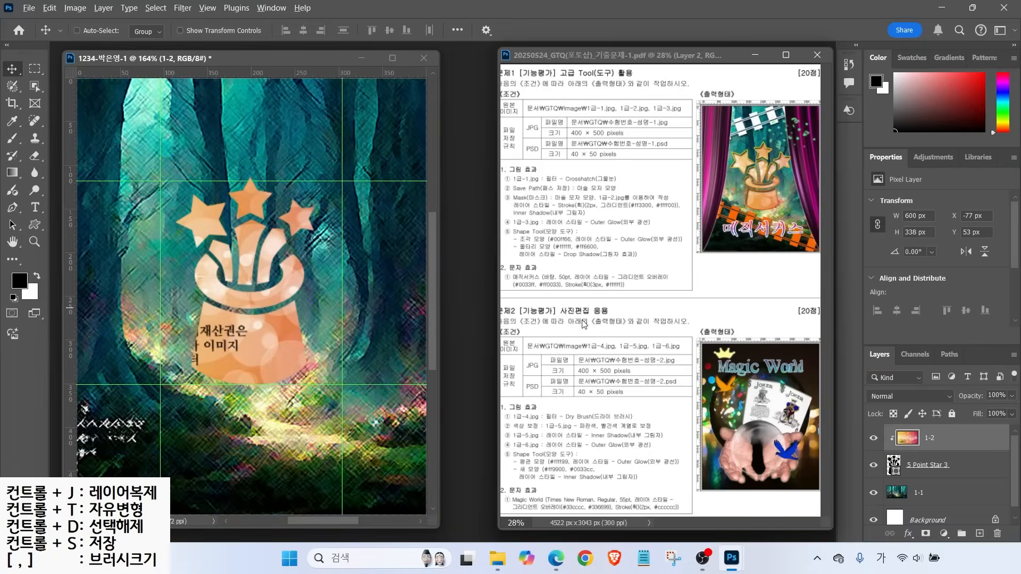
Select the 5 Point Star 3 shape layer in the Layers panel
{"action": "left_click_drag", "start_coordinate": [508, 213], "coordinate": [594, 210]}
{"action": "left_click_drag", "start_coordinate": [585, 198], "coordinate": [571, 177]}
{"action": "left_click_drag", "start_coordinate": [622, 198], "coordinate": [640, 177]}
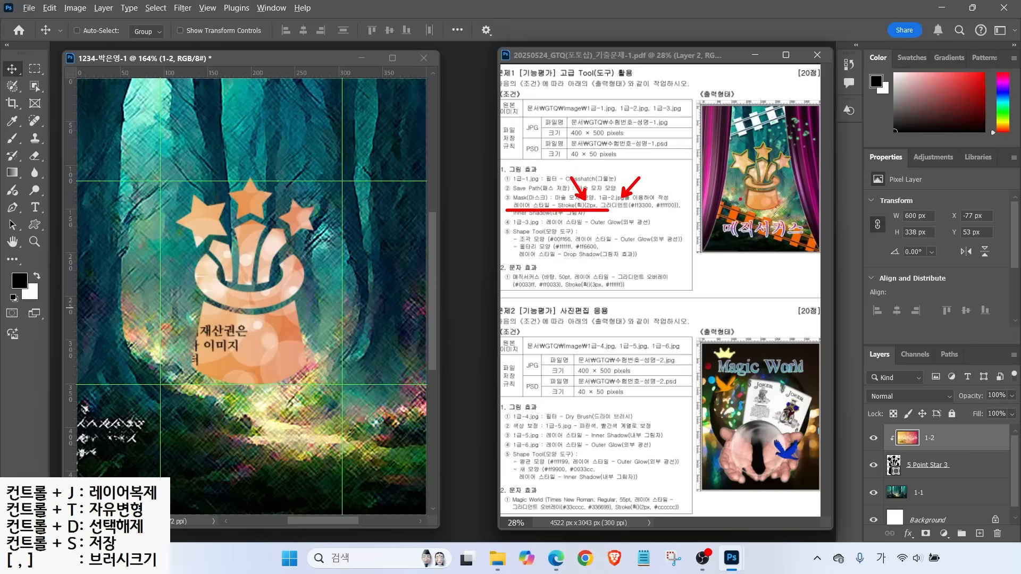
{"action": "left_click_drag", "start_coordinate": [742, 197], "coordinate": [721, 203]}
{"action": "key", "text": "Escape"}
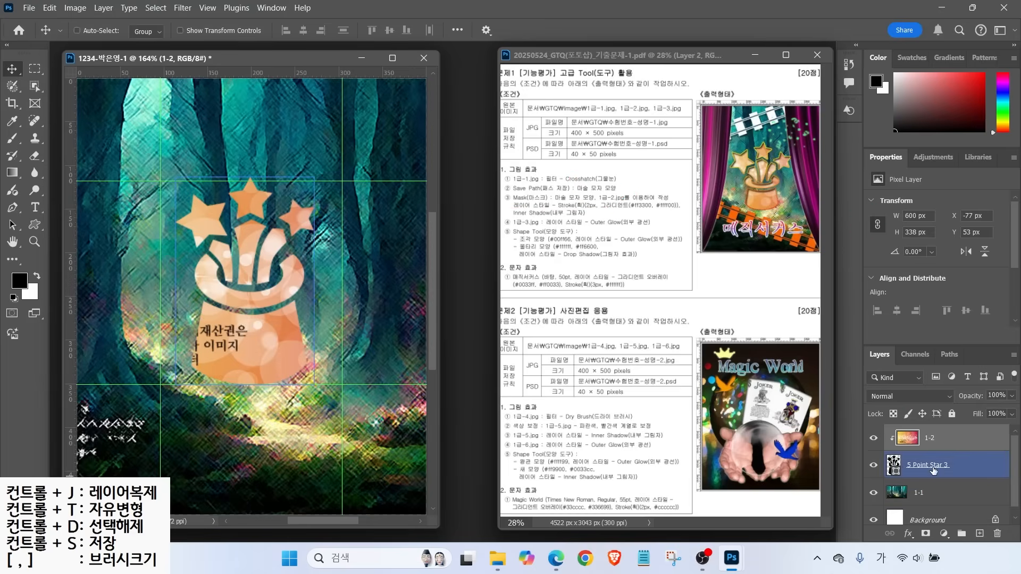
{"action": "left_click", "coordinate": [912, 463]}
{"action": "left_click_drag", "start_coordinate": [874, 447], "coordinate": [984, 483]}
{"action": "left_click_drag", "start_coordinate": [833, 328], "coordinate": [1019, 549]}
{"action": "left_click_drag", "start_coordinate": [897, 524], "coordinate": [920, 547]}
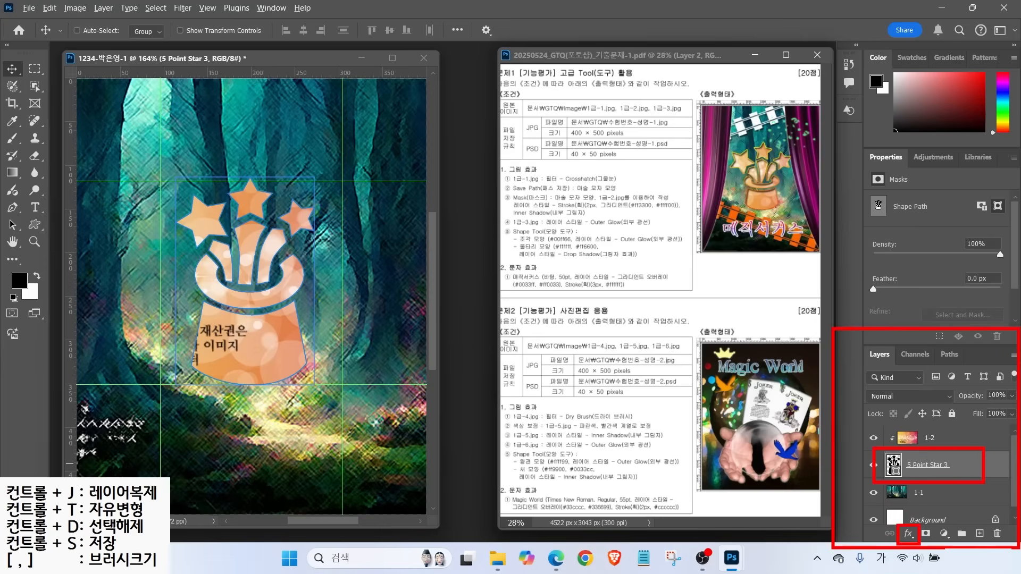
Add a Stroke layer effect to the 5 Point Star 3 hat shape
{"action": "left_click", "coordinate": [908, 533]}
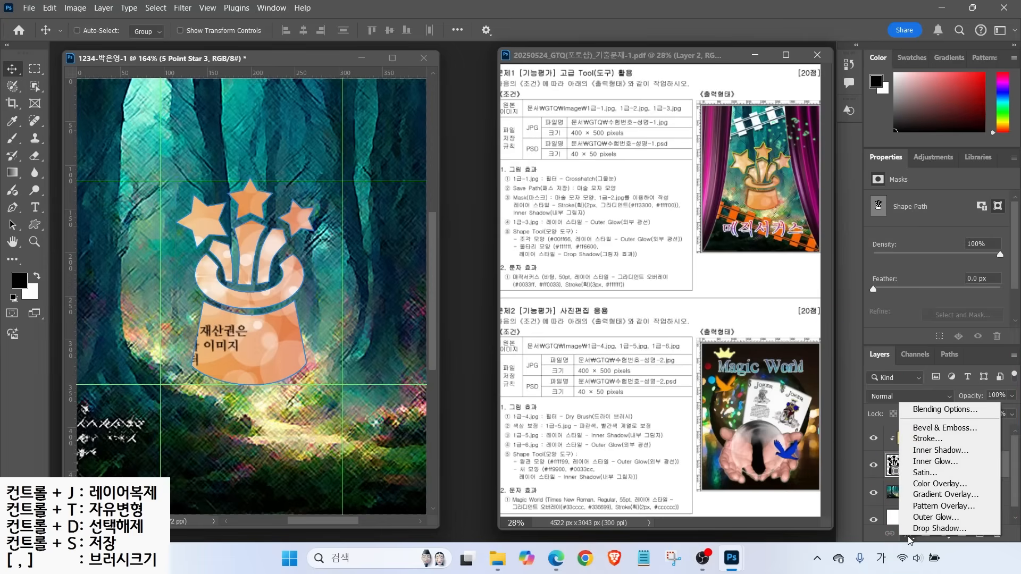
{"action": "left_click", "coordinate": [925, 438]}
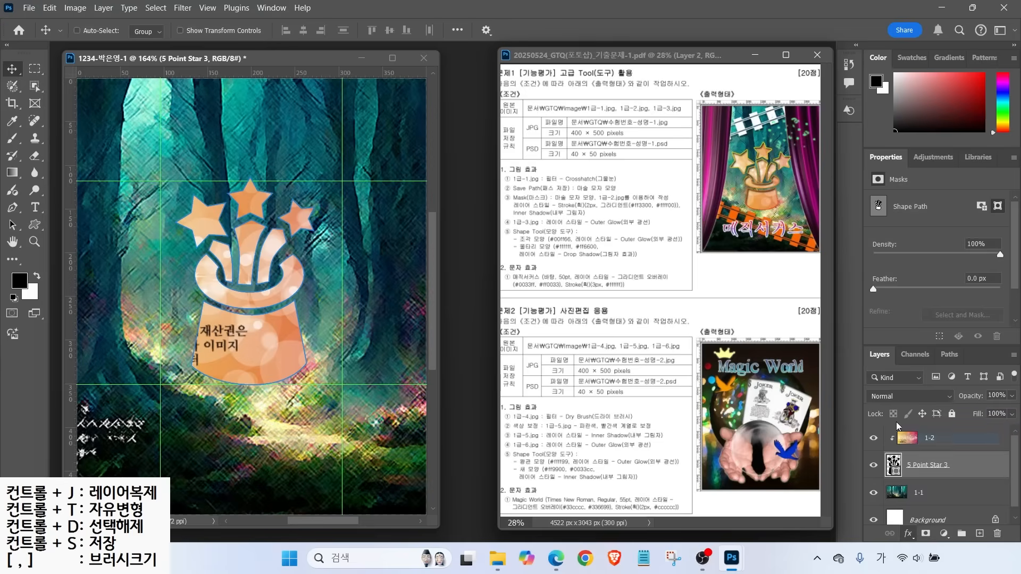
{"action": "mouse_move", "coordinate": [500, 37]}
{"action": "left_mouse_down"}
{"action": "mouse_move", "coordinate": [580, 120]}
{"action": "mouse_move", "coordinate": [500, 154]}
{"action": "mouse_move", "coordinate": [495, 214]}
{"action": "mouse_move", "coordinate": [517, 264]}
{"action": "left_mouse_up"}
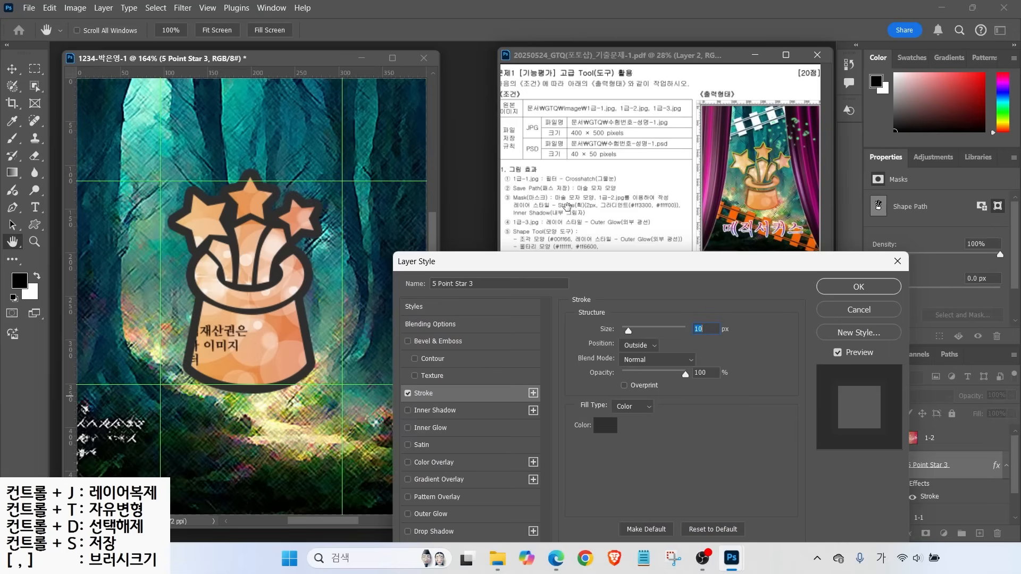
Set the stroke size to 2 px outside and change its fill type to Gradient
{"action": "type", "text": "2"}
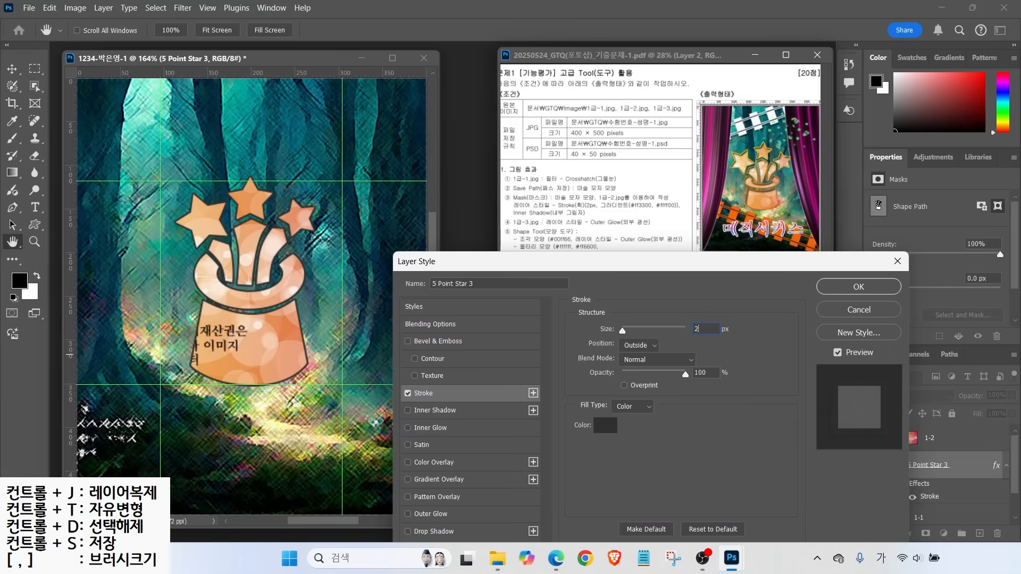
{"action": "key", "text": "alt"}
{"action": "left_click_drag", "start_coordinate": [592, 213], "coordinate": [690, 213]}
{"action": "left_click_drag", "start_coordinate": [552, 389], "coordinate": [659, 420]}
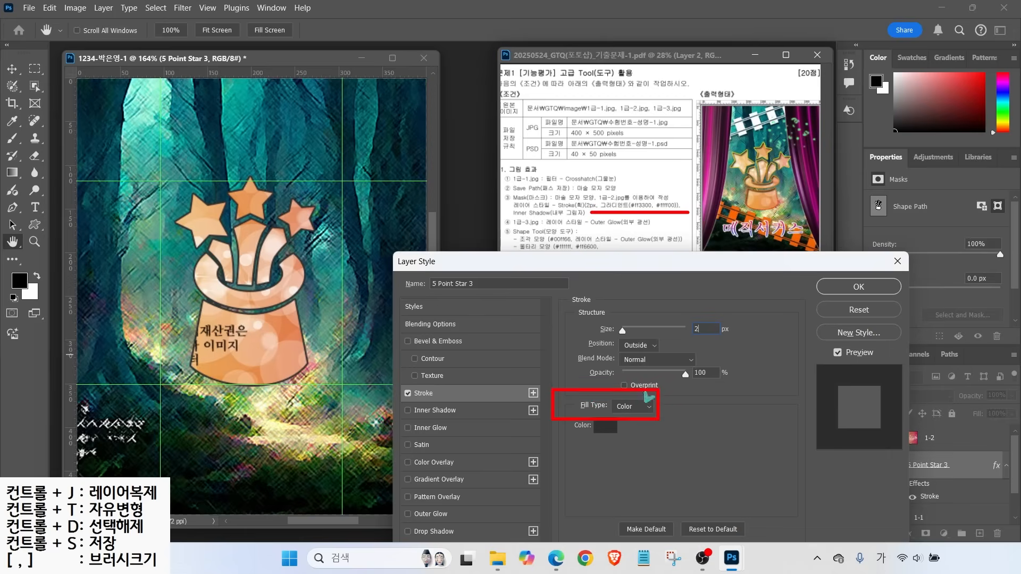
{"action": "key", "text": "Escape"}
{"action": "left_click", "coordinate": [635, 406]}
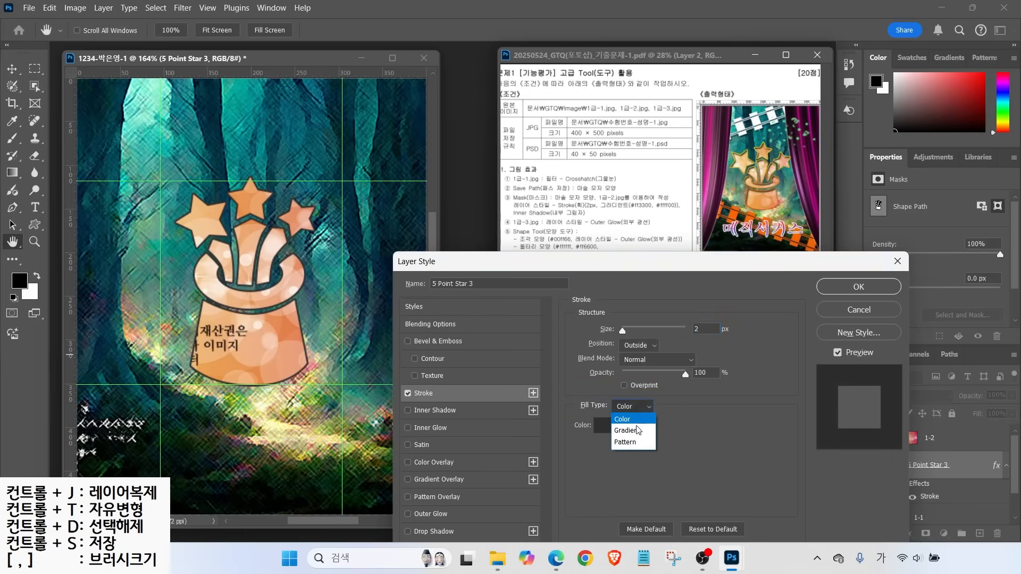
{"action": "left_click", "coordinate": [635, 431]}
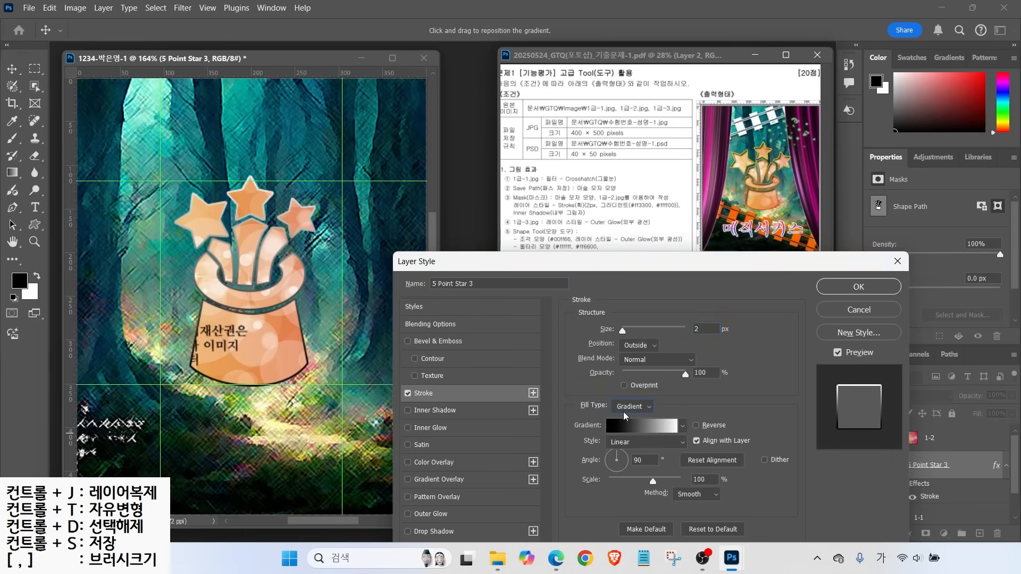
Bring up the Gradient Editor for the stroke's gradient
{"action": "key", "text": "alt"}
{"action": "left_click_drag", "start_coordinate": [614, 420], "coordinate": [596, 396]}
{"action": "left_click_drag", "start_coordinate": [674, 418], "coordinate": [696, 388]}
{"action": "left_click_drag", "start_coordinate": [628, 210], "coordinate": [685, 210]}
{"action": "left_click_drag", "start_coordinate": [638, 417], "coordinate": [667, 390]}
{"action": "left_click", "coordinate": [642, 426]}
{"action": "left_click_drag", "start_coordinate": [460, 47], "coordinate": [461, 59]}
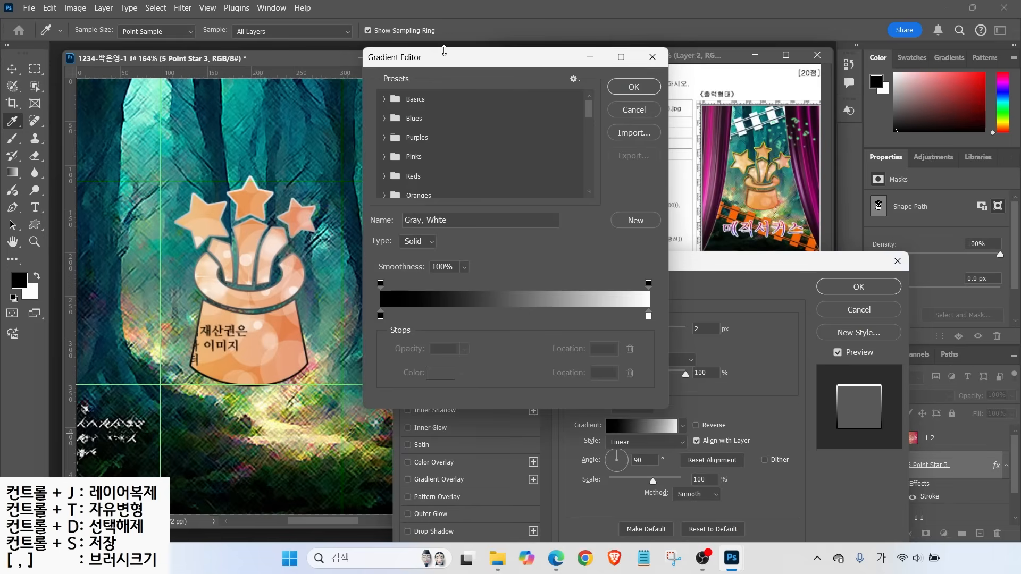
{"action": "key", "text": "alt"}
{"action": "mouse_move", "coordinate": [395, 324]}
{"action": "left_mouse_down"}
{"action": "mouse_move", "coordinate": [369, 327]}
{"action": "mouse_move", "coordinate": [381, 298]}
{"action": "mouse_move", "coordinate": [394, 323]}
{"action": "left_mouse_up"}
{"action": "mouse_move", "coordinate": [667, 336]}
{"action": "left_mouse_down"}
{"action": "mouse_move", "coordinate": [632, 326]}
{"action": "mouse_move", "coordinate": [657, 304]}
{"action": "mouse_move", "coordinate": [661, 328]}
{"action": "left_mouse_up"}
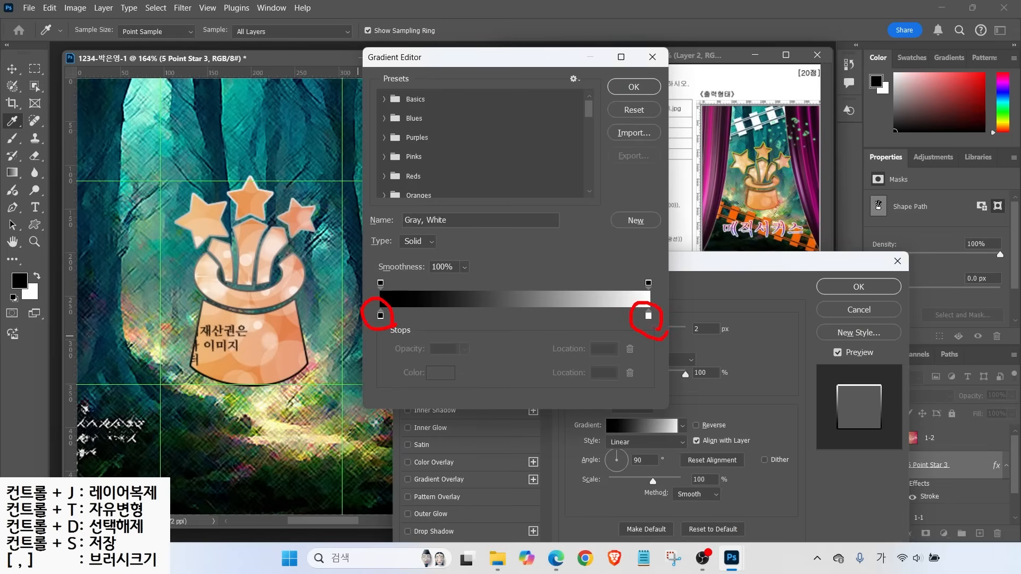
{"action": "mouse_move", "coordinate": [391, 287]}
{"action": "left_mouse_down"}
{"action": "mouse_move", "coordinate": [366, 266]}
{"action": "mouse_move", "coordinate": [391, 280]}
{"action": "left_mouse_up"}
{"action": "mouse_move", "coordinate": [683, 287]}
{"action": "left_mouse_down"}
{"action": "mouse_move", "coordinate": [636, 286]}
{"action": "mouse_move", "coordinate": [666, 295]}
{"action": "left_mouse_up"}
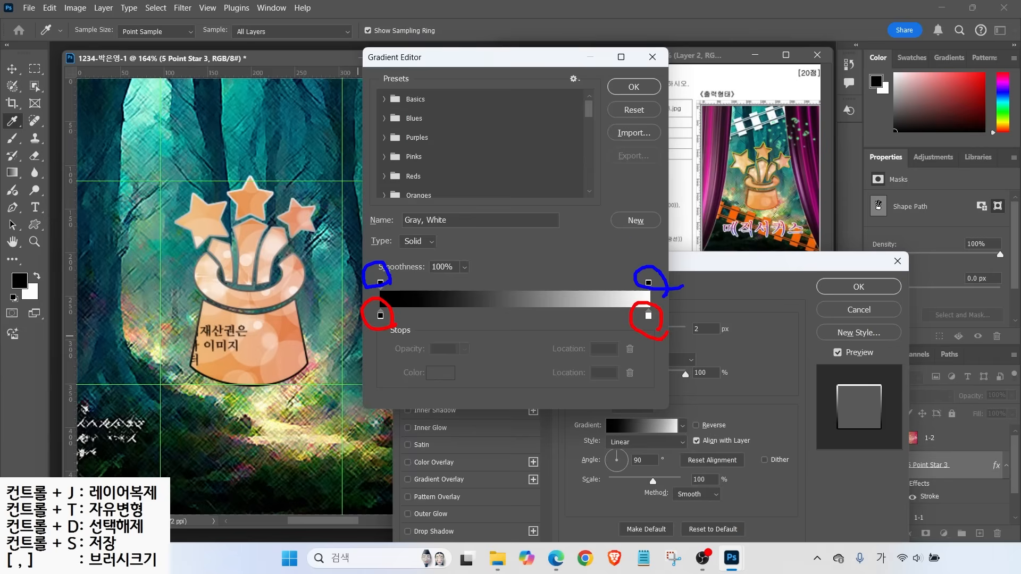
{"action": "left_click_drag", "start_coordinate": [356, 362], "coordinate": [379, 322]}
{"action": "left_click_drag", "start_coordinate": [654, 321], "coordinate": [682, 364]}
{"action": "key", "text": "Escape"}
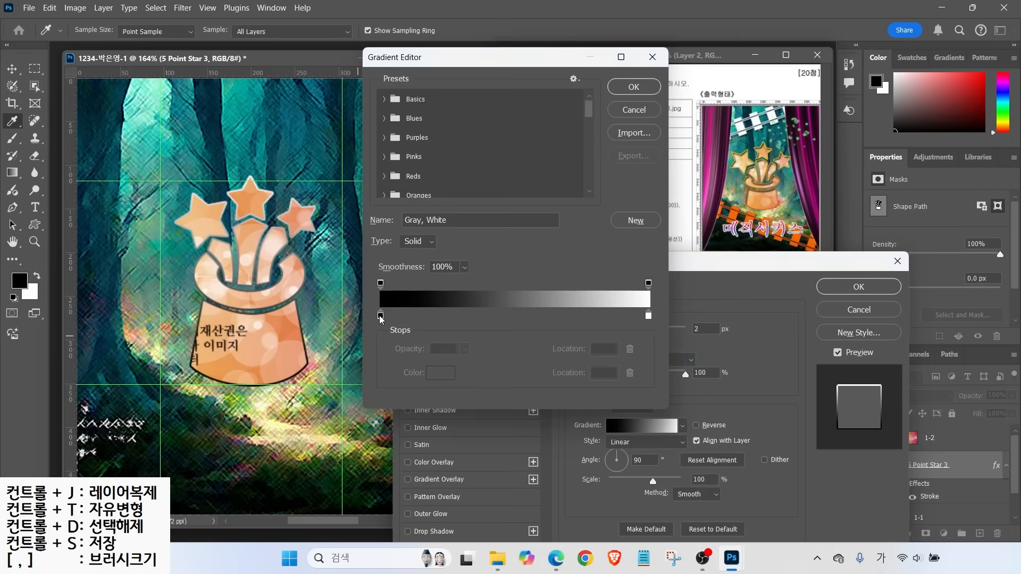
Set the left gradient stop to #ff3300 and the right stop to #ffff00, then accept
{"action": "double_click", "coordinate": [381, 316]}
{"action": "left_click_drag", "start_coordinate": [673, 65], "coordinate": [475, 102]}
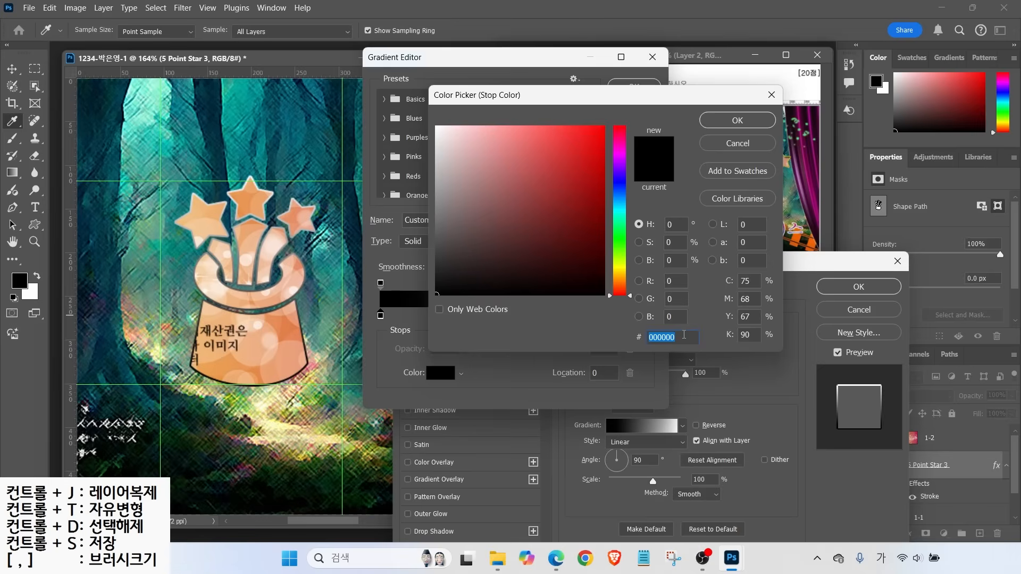
{"action": "type", "text": "ff3300"}
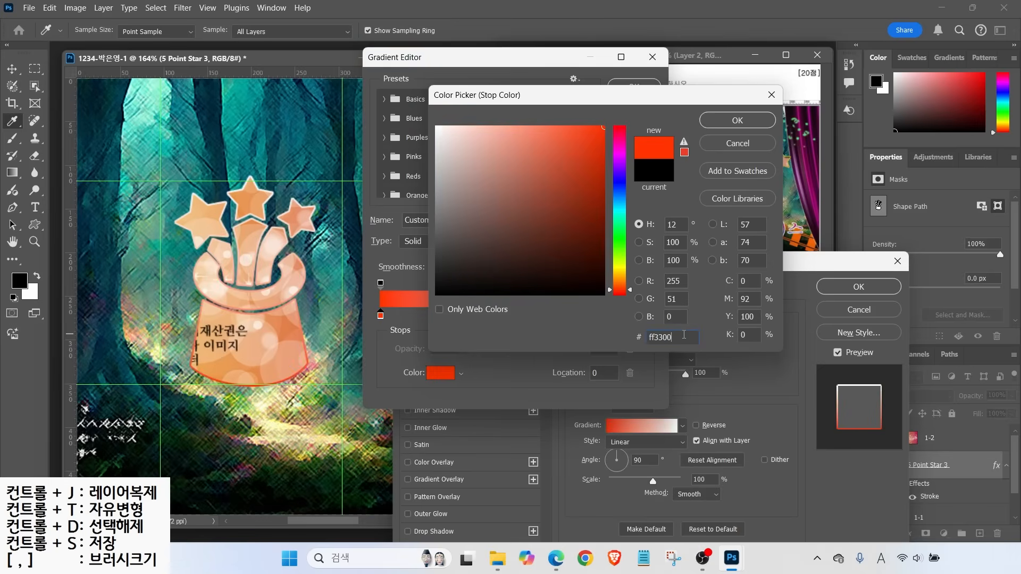
{"action": "key", "text": "Return"}
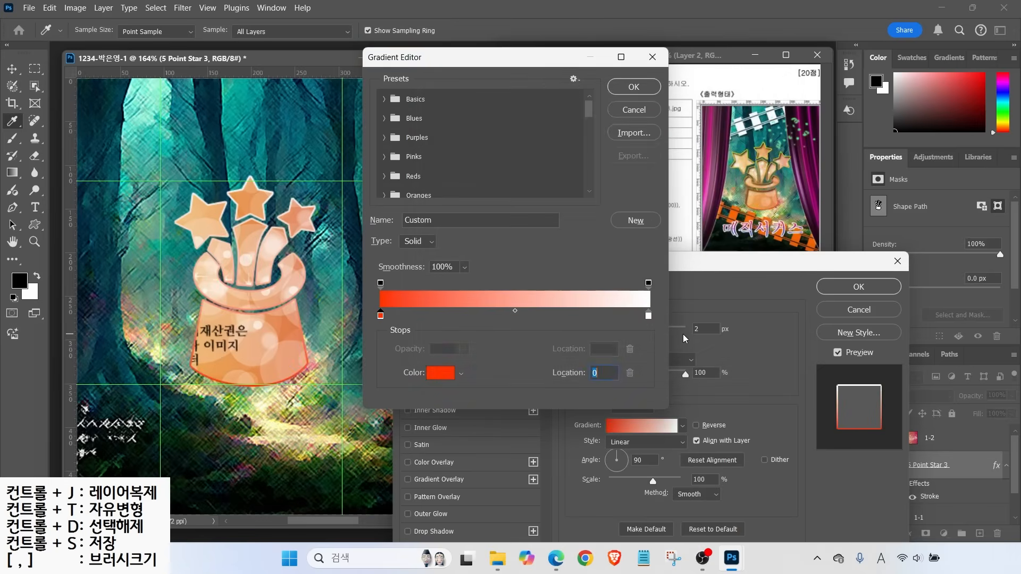
{"action": "double_click", "coordinate": [649, 317]}
{"action": "type", "text": "ffff00"}
{"action": "key", "text": "Return"}
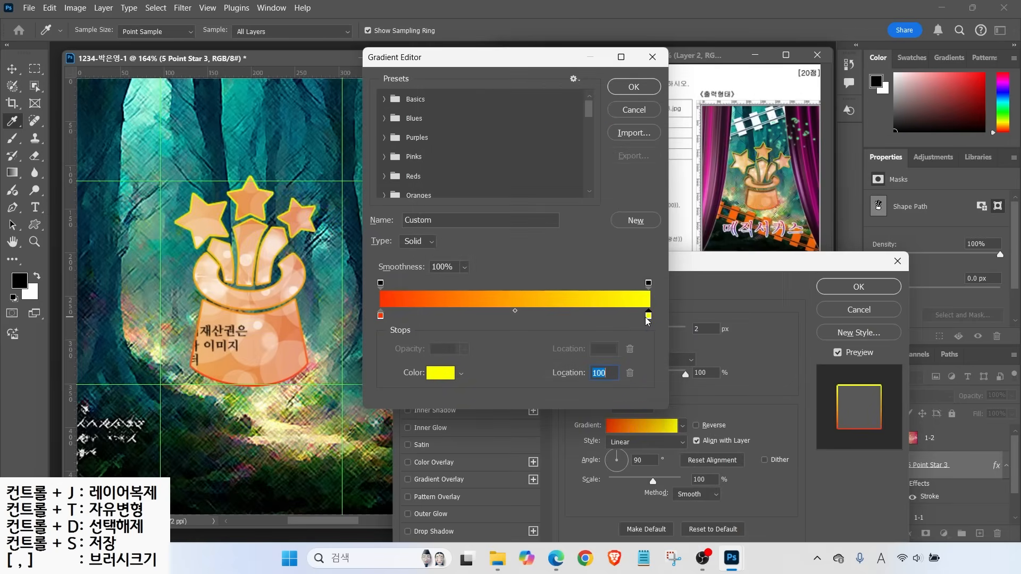
{"action": "left_click", "coordinate": [626, 87]}
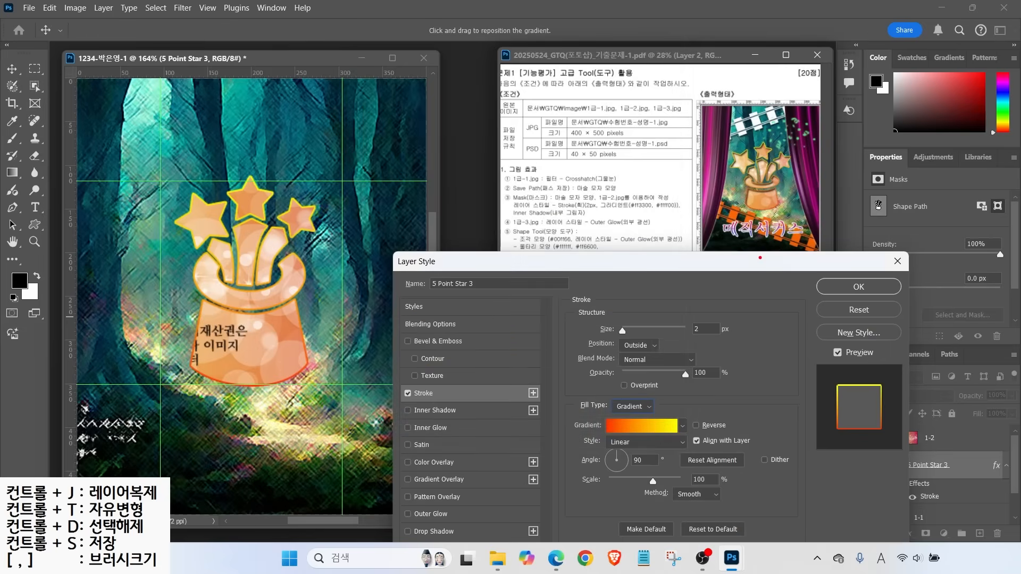
Add an Inner Shadow effect to the 5 Point Star 3 hat shape
{"action": "left_click_drag", "start_coordinate": [766, 146], "coordinate": [800, 123]}
{"action": "left_click_drag", "start_coordinate": [767, 211], "coordinate": [802, 233]}
{"action": "left_click_drag", "start_coordinate": [296, 215], "coordinate": [328, 202]}
{"action": "left_click_drag", "start_coordinate": [299, 367], "coordinate": [345, 389]}
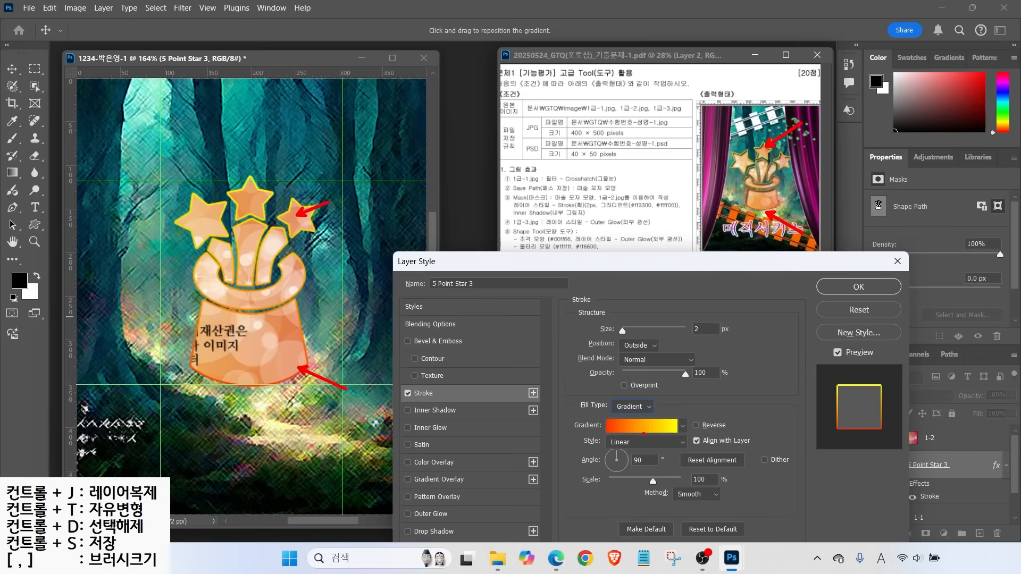
{"action": "mouse_move", "coordinate": [671, 481]}
{"action": "left_mouse_down"}
{"action": "mouse_move", "coordinate": [640, 428]}
{"action": "mouse_move", "coordinate": [654, 494]}
{"action": "mouse_move", "coordinate": [676, 471]}
{"action": "mouse_move", "coordinate": [690, 407]}
{"action": "left_mouse_up"}
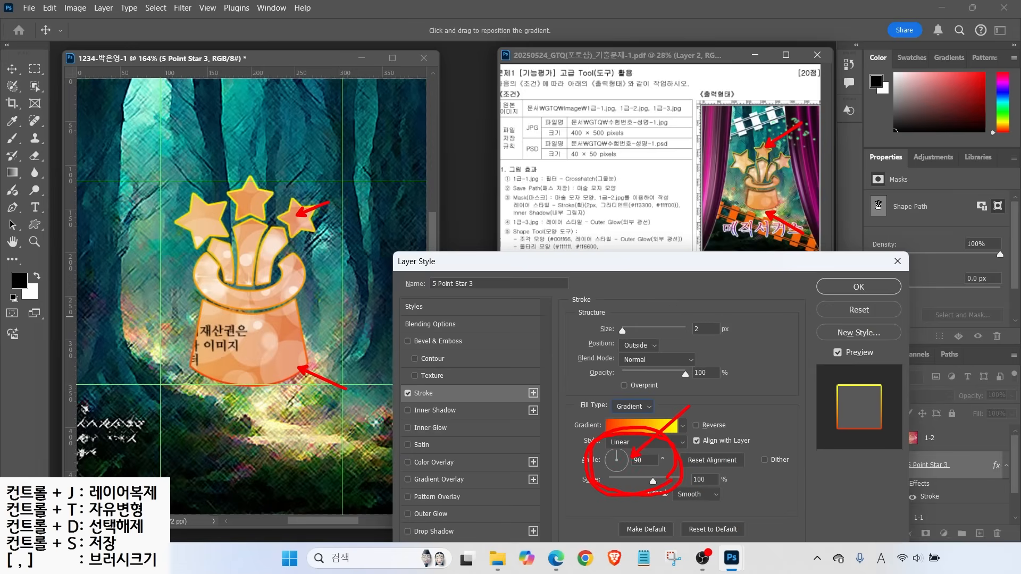
{"action": "key", "text": "Escape"}
{"action": "key", "text": "ctrl"}
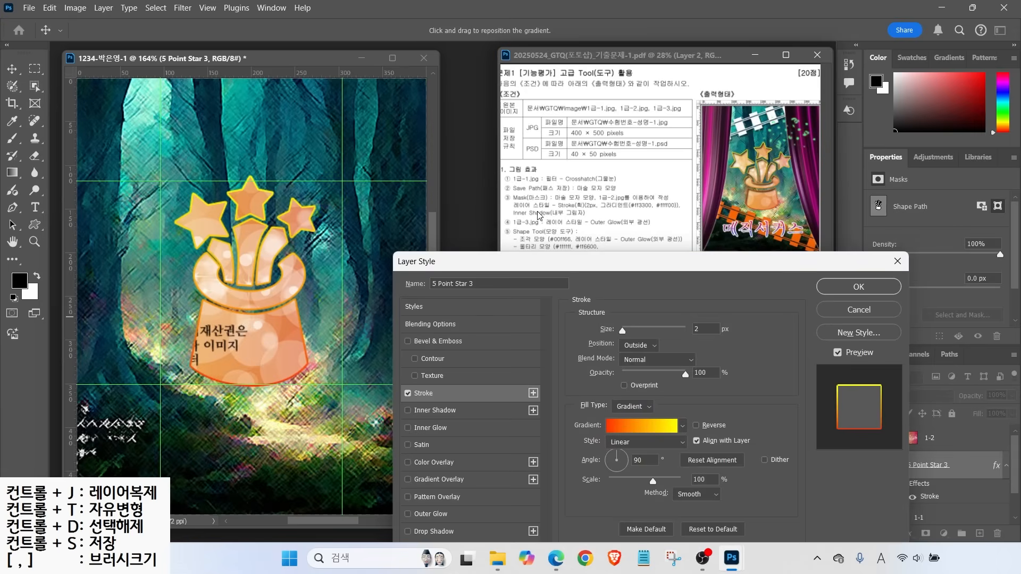
{"action": "left_click", "coordinate": [431, 413]}
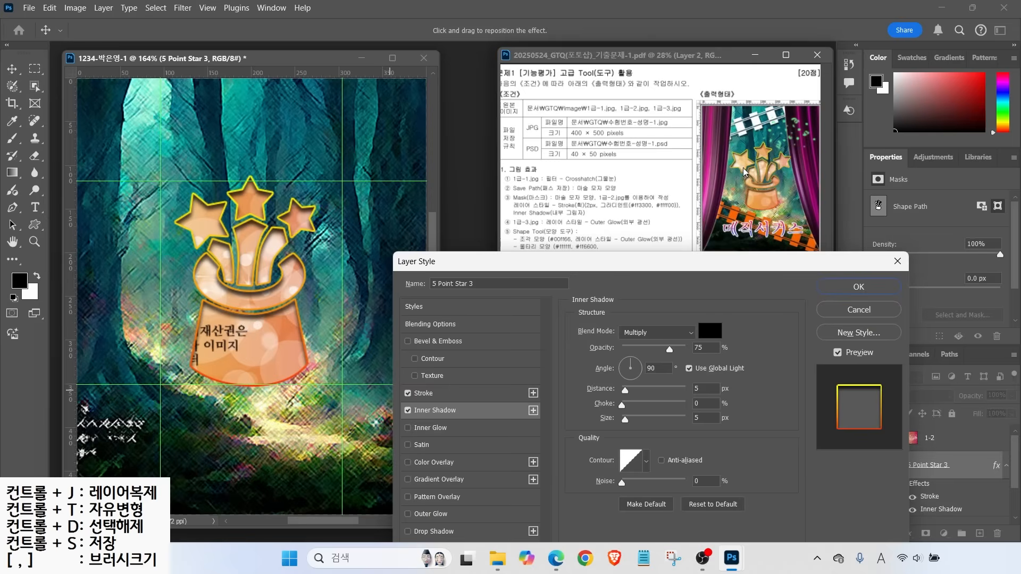
{"action": "left_click_drag", "start_coordinate": [670, 349], "coordinate": [636, 347]}
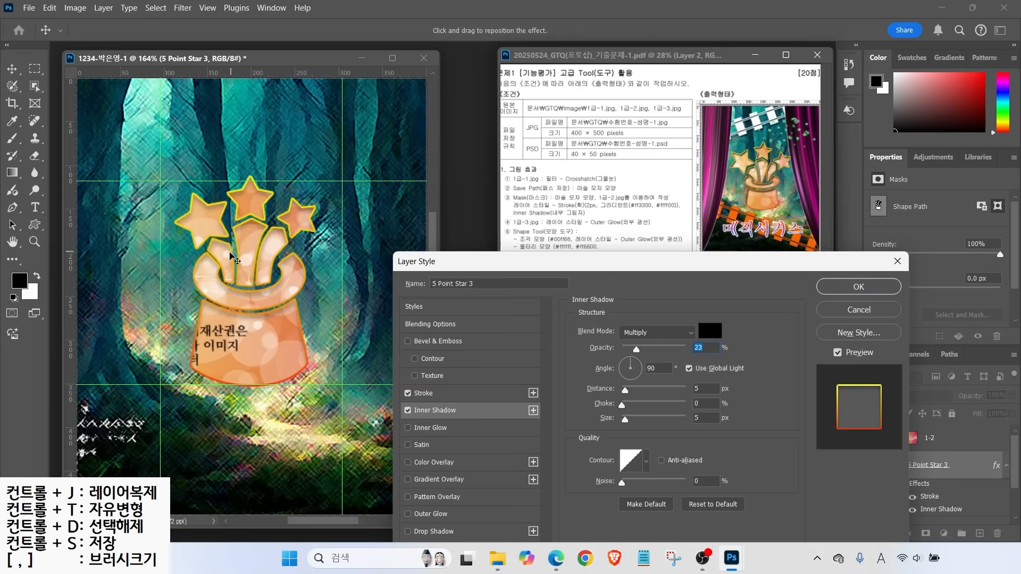
Set the inner shadow opacity to 53% and apply the stroke and shadow effects
{"action": "key", "text": "alt"}
{"action": "mouse_move", "coordinate": [720, 457]}
{"action": "left_mouse_down"}
{"action": "mouse_move", "coordinate": [651, 284]}
{"action": "mouse_move", "coordinate": [723, 452]}
{"action": "left_mouse_up"}
{"action": "left_click_drag", "start_coordinate": [636, 349], "coordinate": [661, 346]}
{"action": "left_click", "coordinate": [846, 290]}
{"action": "key", "text": "alt+bracketright"}
{"action": "left_click_drag", "start_coordinate": [473, 187], "coordinate": [513, 219]}
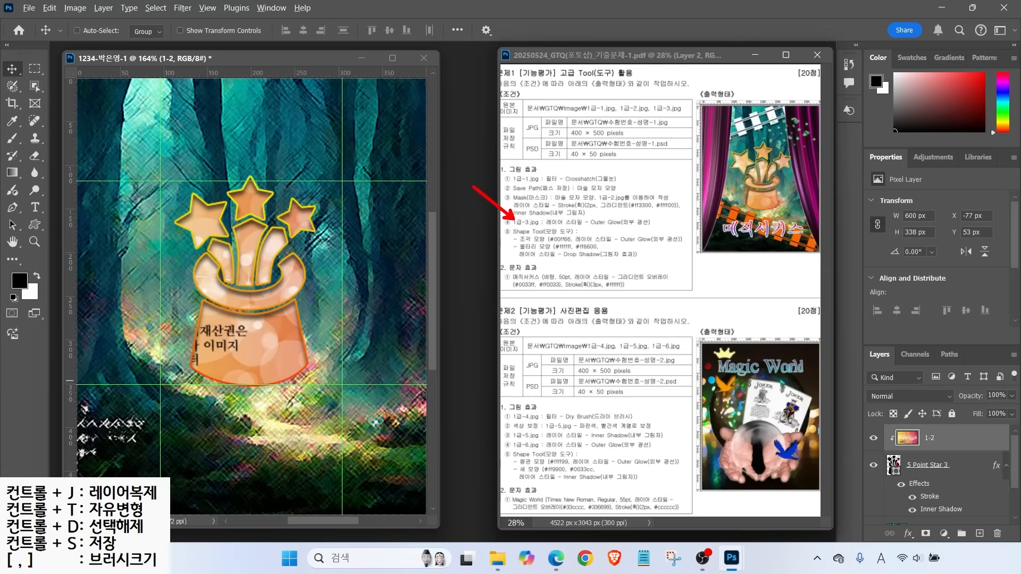
Open the 1급-3.jpg curtain image
{"action": "left_click_drag", "start_coordinate": [881, 422], "coordinate": [973, 450]}
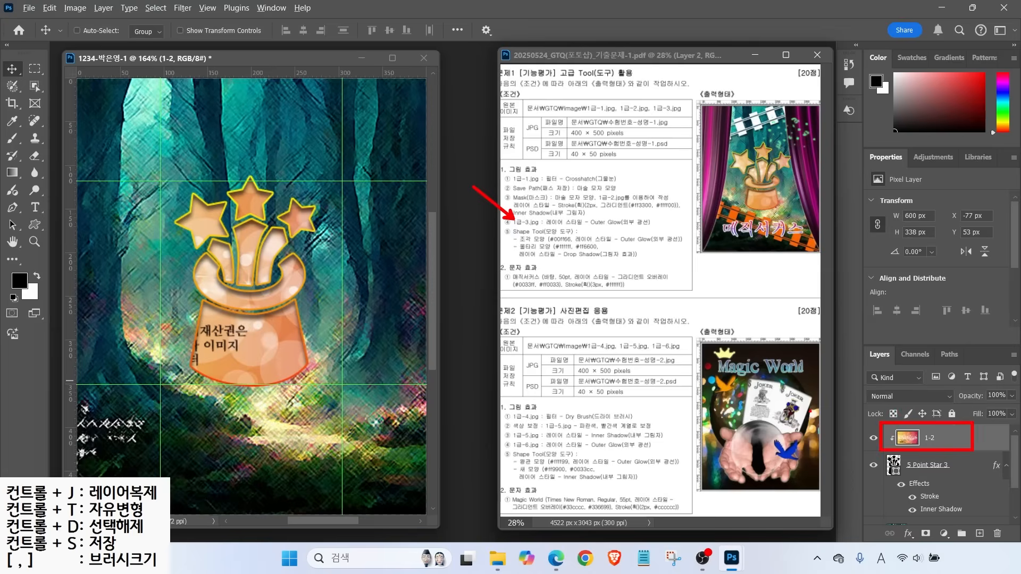
{"action": "left_click_drag", "start_coordinate": [836, 433], "coordinate": [884, 391]}
{"action": "mouse_move", "coordinate": [807, 374]}
{"action": "left_mouse_down"}
{"action": "mouse_move", "coordinate": [851, 337]}
{"action": "mouse_move", "coordinate": [877, 334]}
{"action": "left_mouse_up"}
{"action": "left_click_drag", "start_coordinate": [854, 317], "coordinate": [876, 333]}
{"action": "key", "text": "Escape"}
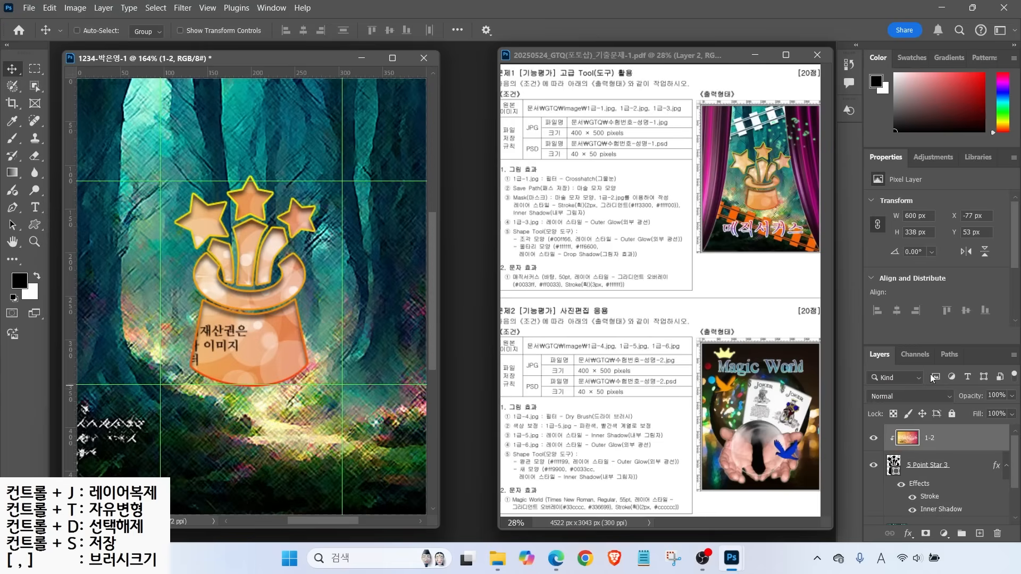
{"action": "left_click", "coordinate": [23, 10]}
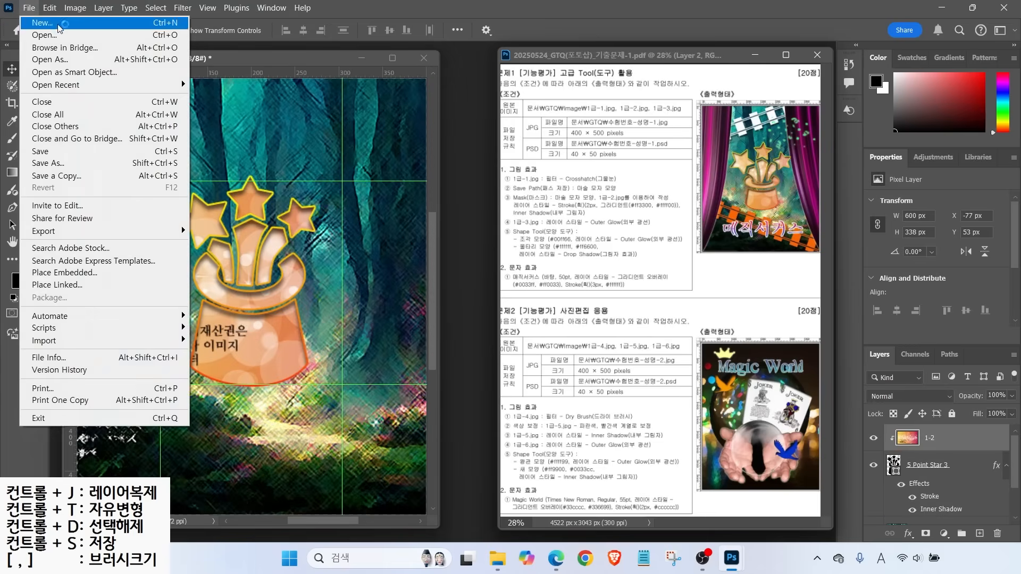
{"action": "left_click", "coordinate": [53, 32]}
{"action": "left_click", "coordinate": [437, 193]}
{"action": "left_click", "coordinate": [481, 443]}
Move the curtain image window down and right, then choose the Quick Selection Tool
{"action": "left_click_drag", "start_coordinate": [267, 85], "coordinate": [460, 147]}
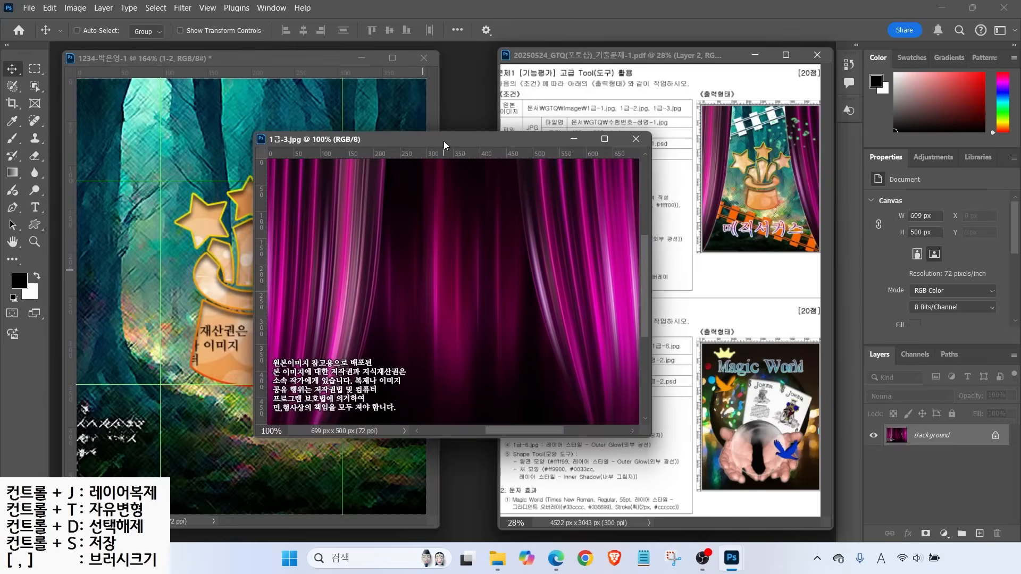
{"action": "mouse_move", "coordinate": [811, 229]}
{"action": "left_mouse_down"}
{"action": "mouse_move", "coordinate": [778, 141]}
{"action": "mouse_move", "coordinate": [829, 201]}
{"action": "left_mouse_up"}
{"action": "mouse_move", "coordinate": [722, 193]}
{"action": "left_mouse_down"}
{"action": "mouse_move", "coordinate": [729, 172]}
{"action": "mouse_move", "coordinate": [724, 212]}
{"action": "left_mouse_up"}
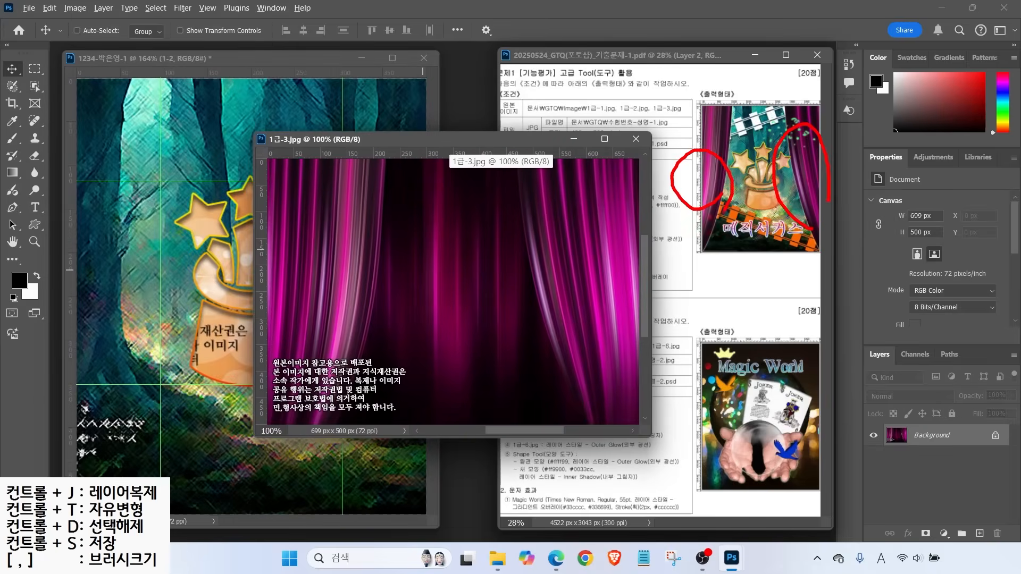
{"action": "left_click", "coordinate": [34, 86]}
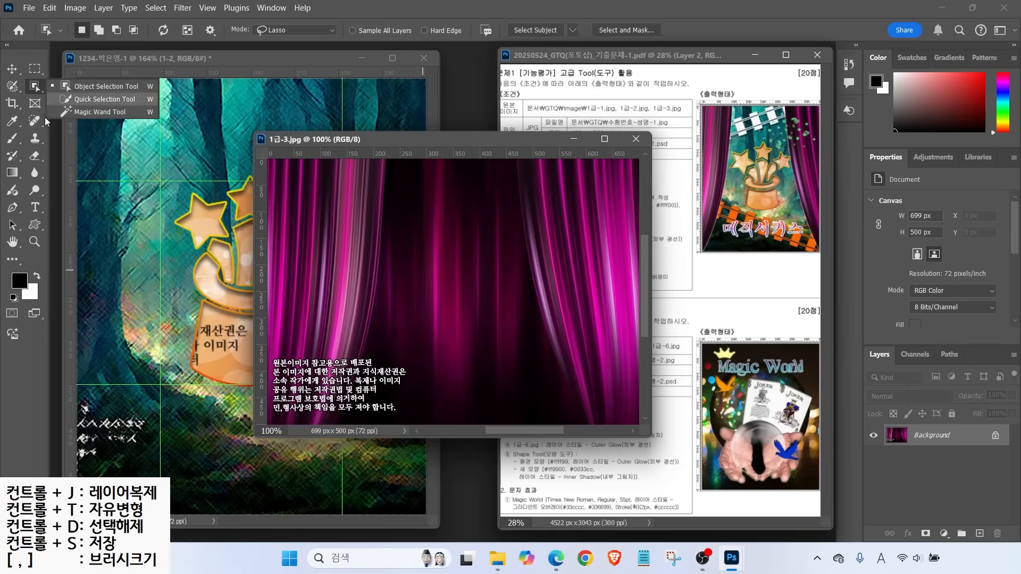
{"action": "left_click", "coordinate": [85, 88]}
{"action": "left_click", "coordinate": [83, 100]}
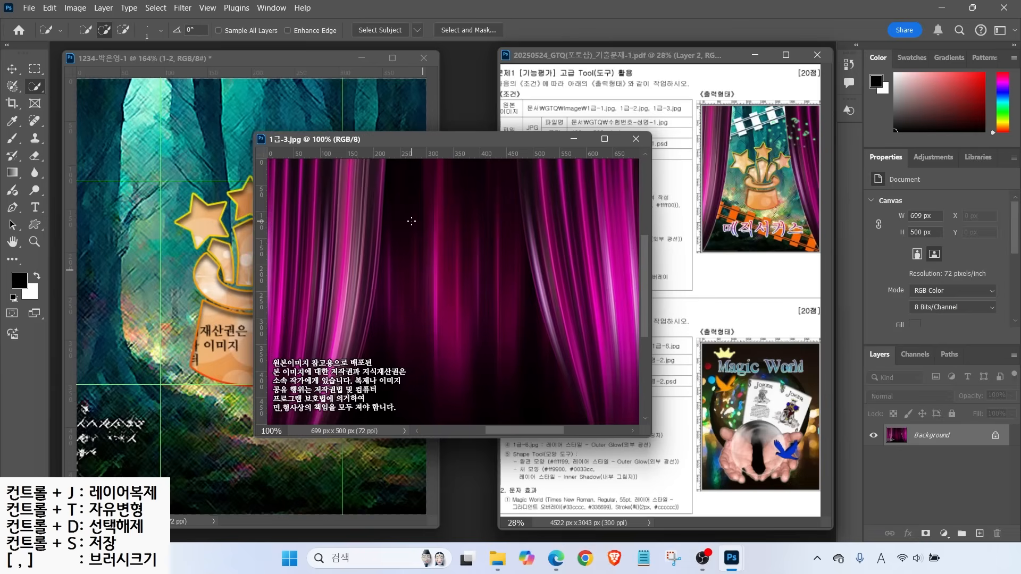
Make trial Quick Selection strokes on the curtain image, then cancel them
{"action": "mouse_move", "coordinate": [138, 46]}
{"action": "left_mouse_down"}
{"action": "mouse_move", "coordinate": [72, 44]}
{"action": "mouse_move", "coordinate": [157, 46]}
{"action": "mouse_move", "coordinate": [134, 15]}
{"action": "left_mouse_up"}
{"action": "left_click_drag", "start_coordinate": [195, 81], "coordinate": [151, 48]}
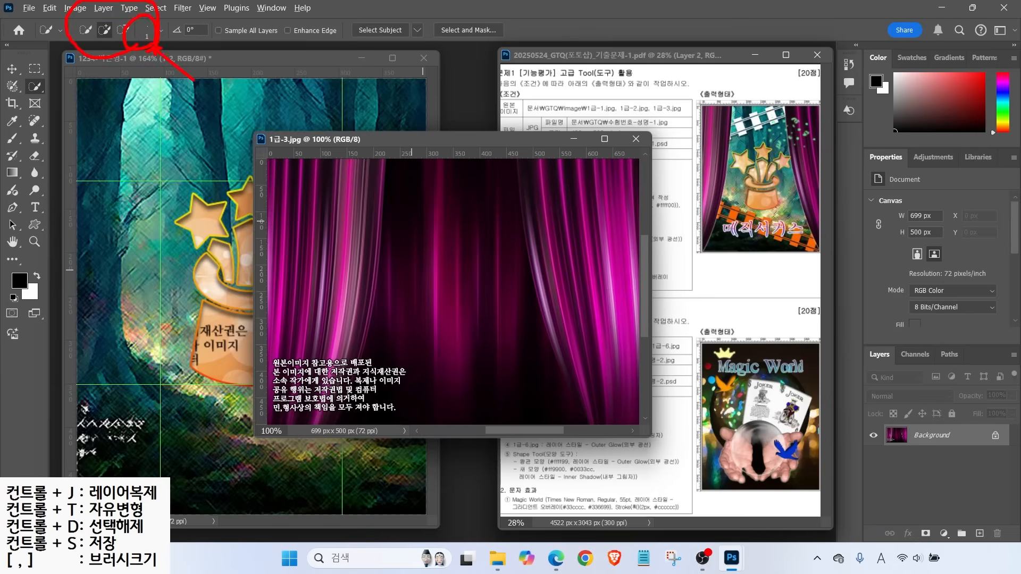
{"action": "key", "text": "Escape"}
{"action": "key", "text": "alt+2"}
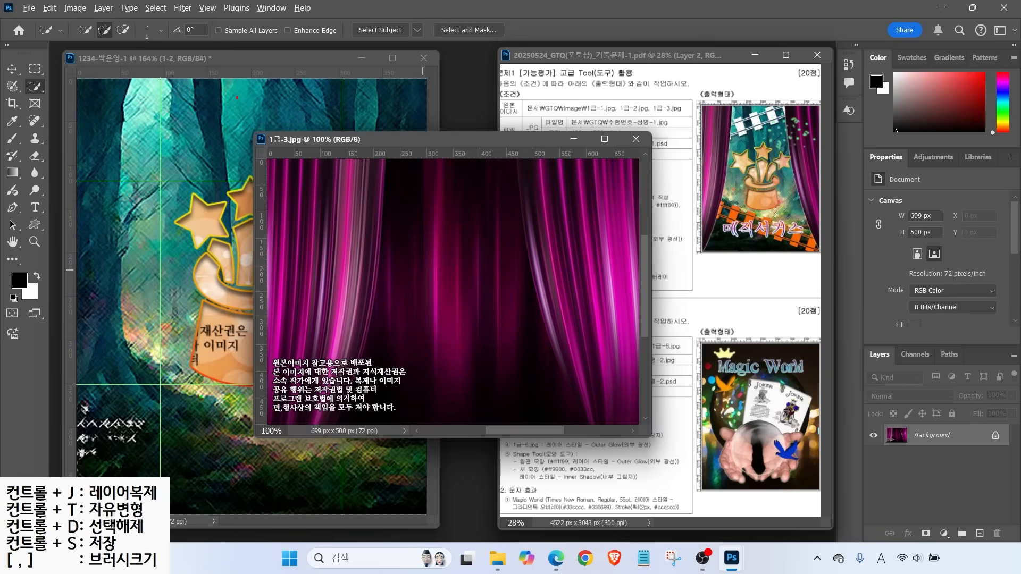
{"action": "mouse_move", "coordinate": [183, 112]}
{"action": "left_mouse_down"}
{"action": "mouse_move", "coordinate": [160, 114]}
{"action": "mouse_move", "coordinate": [180, 144]}
{"action": "left_mouse_up"}
{"action": "left_click_drag", "start_coordinate": [214, 87], "coordinate": [187, 187]}
{"action": "left_click_drag", "start_coordinate": [239, 108], "coordinate": [240, 146]}
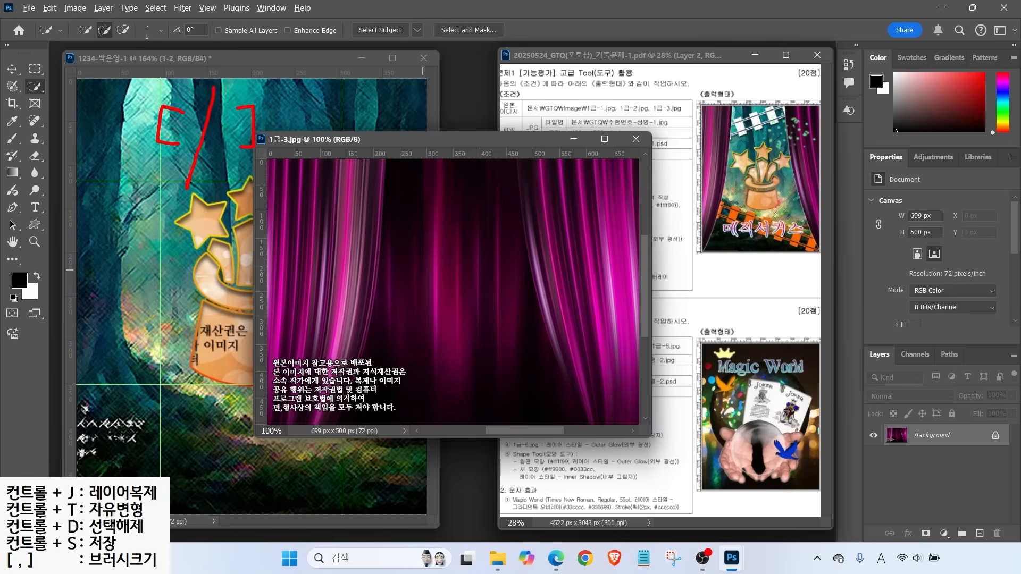
{"action": "key", "text": "Escape"}
Enlarge the selection brush and select both the left and right curtains
{"action": "key", "text": "bracketright"}
{"action": "key", "text": "bracketright"}
{"action": "key", "text": "bracketright"}
{"action": "key", "text": "bracketright"}
{"action": "key", "text": "bracketright"}
{"action": "key", "text": "bracketright"}
{"action": "key", "text": "bracketright"}
{"action": "key", "text": "bracketright"}
{"action": "key", "text": "bracketright"}
{"action": "key", "text": "bracketright"}
{"action": "key", "text": "bracketright"}
{"action": "key", "text": "bracketright"}
{"action": "key", "text": "bracketright"}
{"action": "key", "text": "bracketright"}
{"action": "key", "text": "bracketright"}
{"action": "key", "text": "bracketright"}
{"action": "key", "text": "bracketright"}
{"action": "key", "text": "bracketright"}
{"action": "key", "text": "bracketright"}
{"action": "key", "text": "bracketright"}
{"action": "key", "text": "bracketright"}
{"action": "key", "text": "bracketright"}
{"action": "key", "text": "bracketright"}
{"action": "key", "text": "bracketright"}
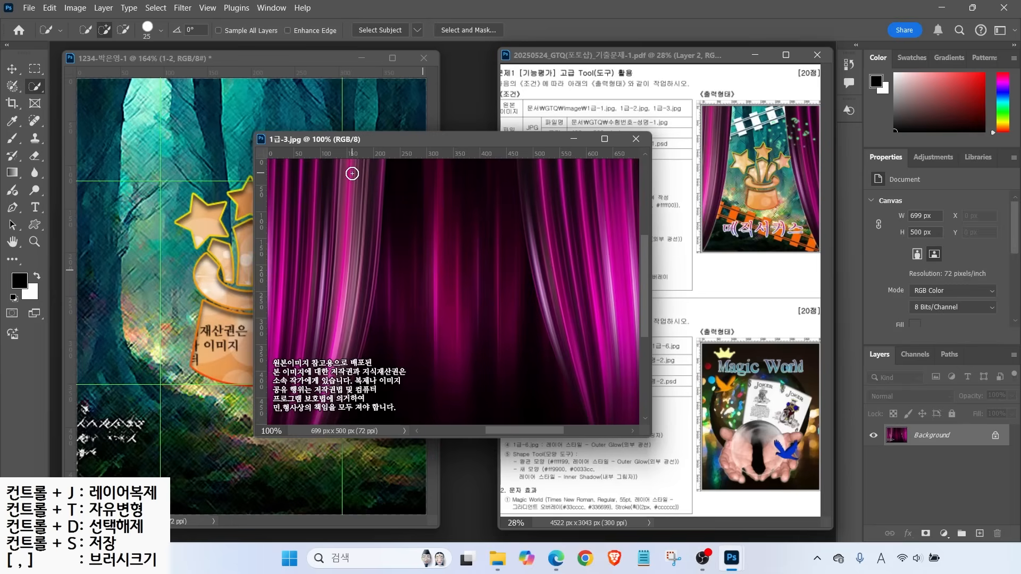
{"action": "key", "text": "bracketleft"}
{"action": "key", "text": "bracketleft"}
{"action": "key", "text": "bracketleft"}
{"action": "key", "text": "bracketleft"}
{"action": "key", "text": "bracketleft"}
{"action": "key", "text": "bracketleft"}
{"action": "key", "text": "bracketleft"}
{"action": "key", "text": "bracketleft"}
{"action": "key", "text": "bracketleft"}
{"action": "key", "text": "bracketleft"}
{"action": "key", "text": "bracketleft"}
{"action": "key", "text": "bracketright"}
{"action": "mouse_move", "coordinate": [346, 221]}
{"action": "left_mouse_down"}
{"action": "mouse_move", "coordinate": [276, 327]}
{"action": "mouse_move", "coordinate": [329, 291]}
{"action": "mouse_move", "coordinate": [364, 170]}
{"action": "mouse_move", "coordinate": [293, 348]}
{"action": "left_mouse_up"}
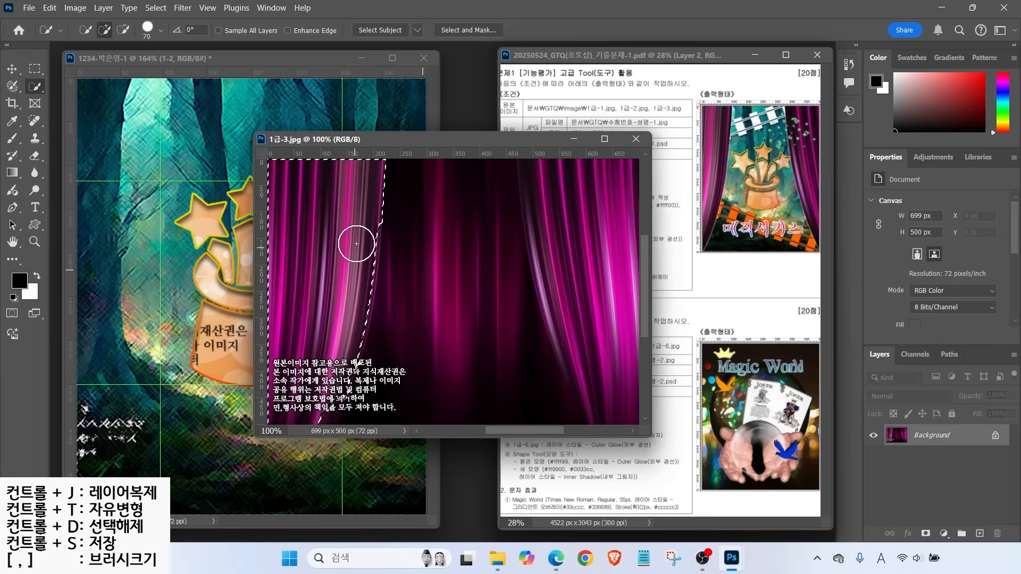
{"action": "mouse_move", "coordinate": [360, 241]}
{"action": "left_mouse_down"}
{"action": "mouse_move", "coordinate": [342, 342]}
{"action": "mouse_move", "coordinate": [295, 415]}
{"action": "left_mouse_up"}
{"action": "mouse_move", "coordinate": [541, 161]}
{"action": "left_mouse_down"}
{"action": "mouse_move", "coordinate": [608, 394]}
{"action": "mouse_move", "coordinate": [563, 310]}
{"action": "mouse_move", "coordinate": [587, 377]}
{"action": "left_mouse_up"}
Drag the selected curtains into the composite and name the new layer 1-3
{"action": "key", "text": "v"}
{"action": "left_click_drag", "start_coordinate": [296, 218], "coordinate": [220, 284]}
{"action": "left_click_drag", "start_coordinate": [156, 246], "coordinate": [133, 213]}
{"action": "left_click", "coordinate": [636, 138]}
{"action": "double_click", "coordinate": [925, 438]}
{"action": "type", "text": "1-3"}
{"action": "key", "text": "Return"}
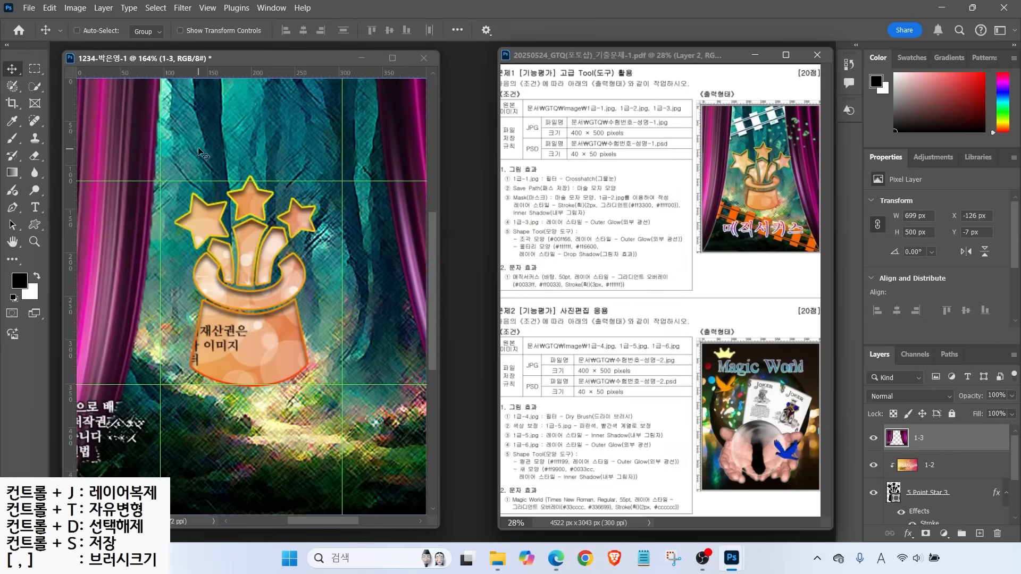
Free Transform the curtains, shifting and scaling them toward the canvas edges
{"action": "left_click_drag", "start_coordinate": [108, 131], "coordinate": [177, 150]}
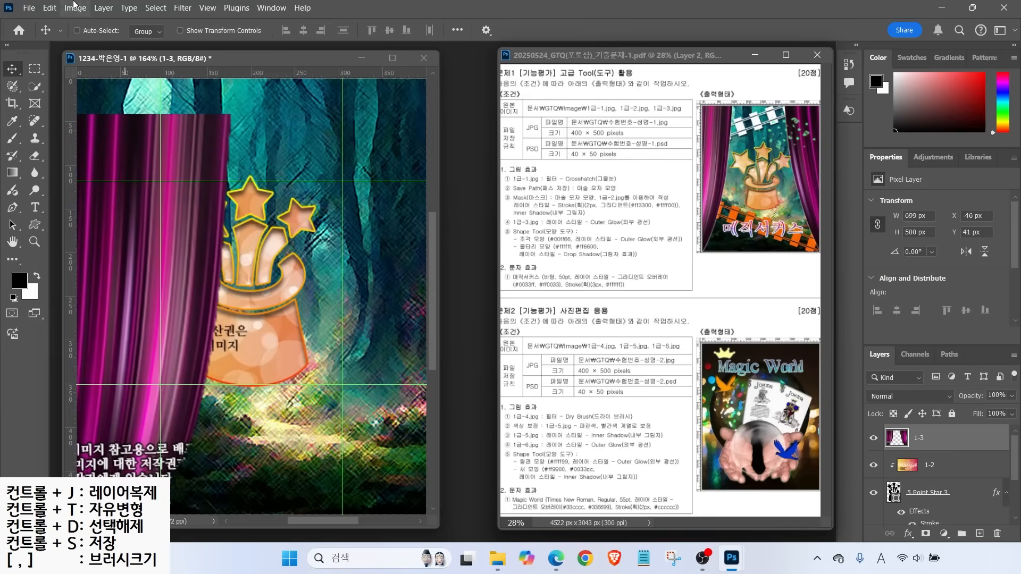
{"action": "left_click", "coordinate": [50, 8]}
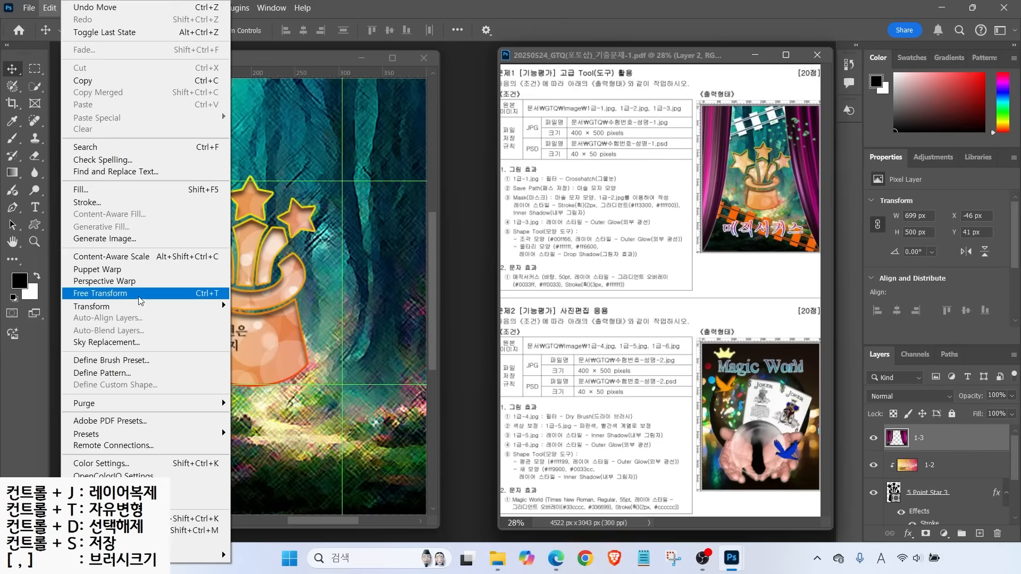
{"action": "left_click", "coordinate": [194, 296]}
{"action": "left_click_drag", "start_coordinate": [189, 225], "coordinate": [223, 222]}
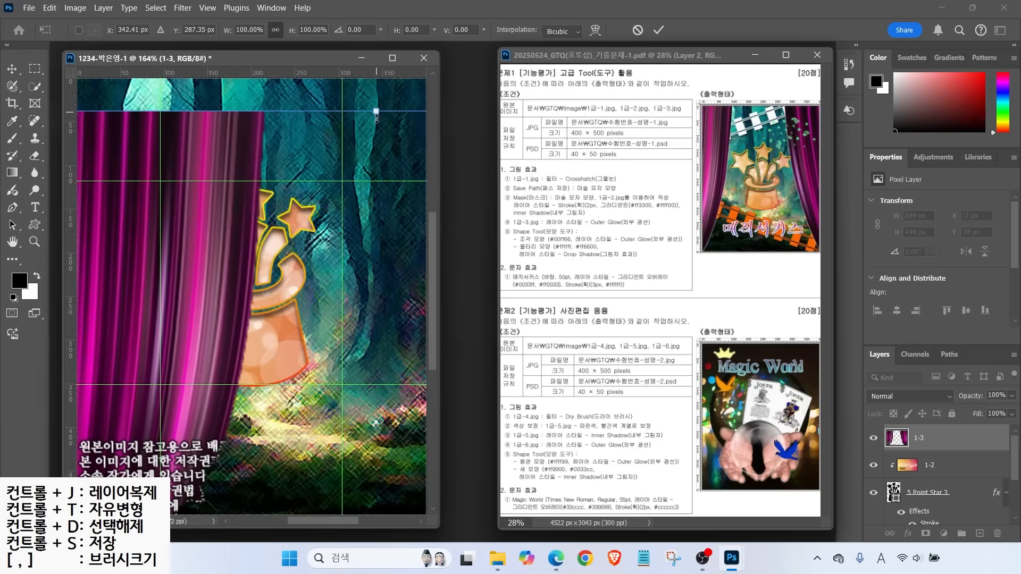
{"action": "left_click_drag", "start_coordinate": [376, 112], "coordinate": [377, 206]}
{"action": "left_click_drag", "start_coordinate": [226, 303], "coordinate": [136, 168]}
{"action": "left_click_drag", "start_coordinate": [136, 205], "coordinate": [114, 234]}
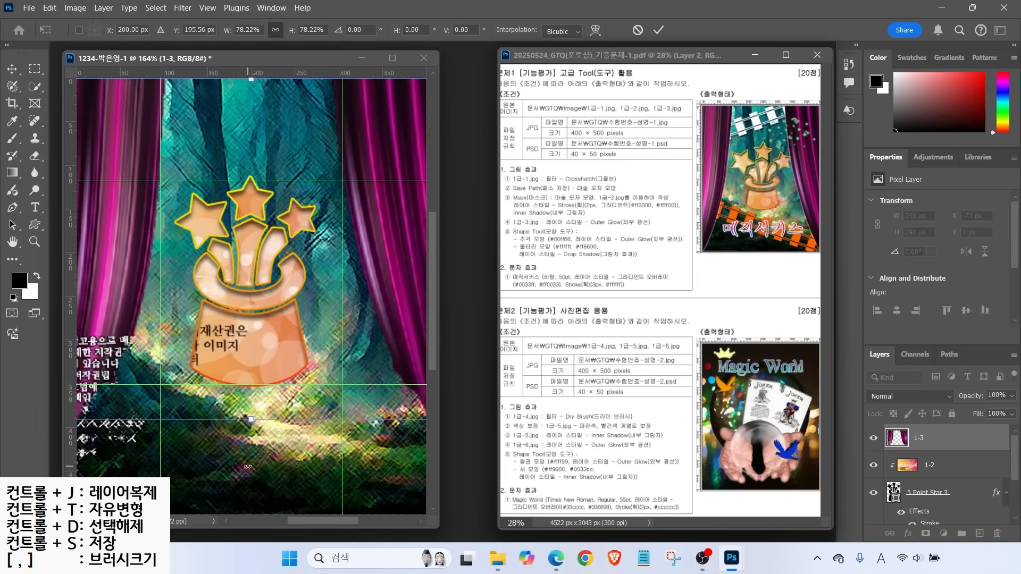
{"action": "left_click_drag", "start_coordinate": [252, 424], "coordinate": [264, 512]}
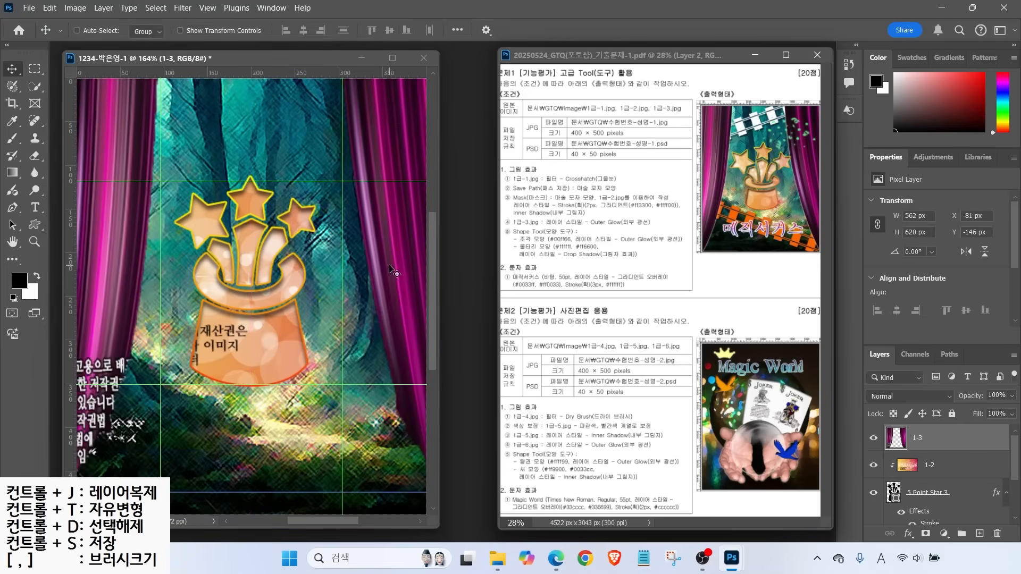
Re-transform the curtains taller to fit the canvas edges and commit
{"action": "key", "text": "ctrl+t"}
{"action": "left_click_drag", "start_coordinate": [250, 493], "coordinate": [249, 424]}
{"action": "left_click_drag", "start_coordinate": [395, 232], "coordinate": [395, 302]}
{"action": "scroll", "coordinate": [395, 302], "scroll_direction": "up", "scroll_amount": 3}
{"action": "scroll", "coordinate": [383, 292], "scroll_direction": "down", "scroll_amount": 2}
{"action": "scroll", "coordinate": [367, 282], "scroll_direction": "up", "scroll_amount": 1}
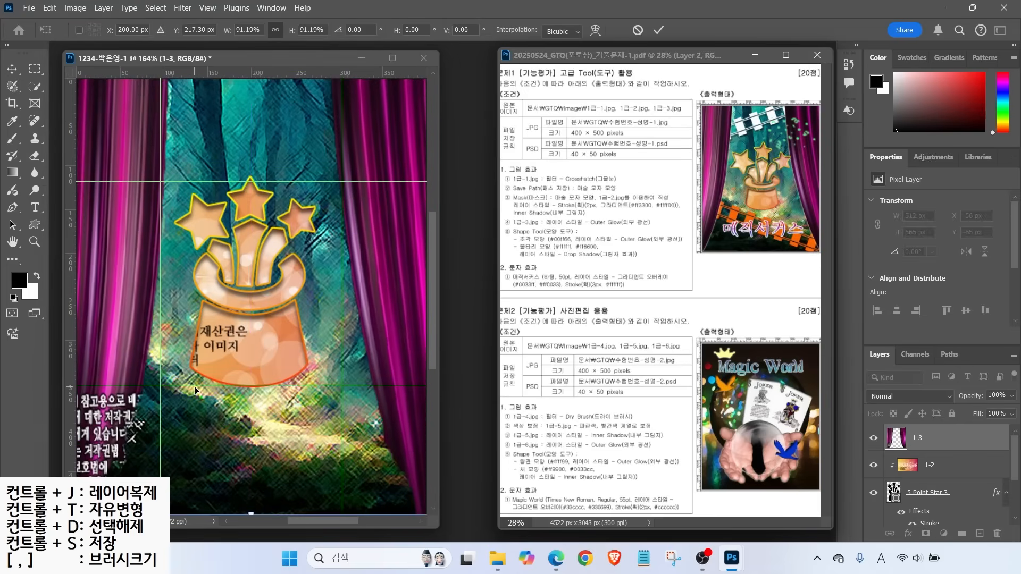
{"action": "key", "text": "Return"}
{"action": "key", "text": "ctrl+2"}
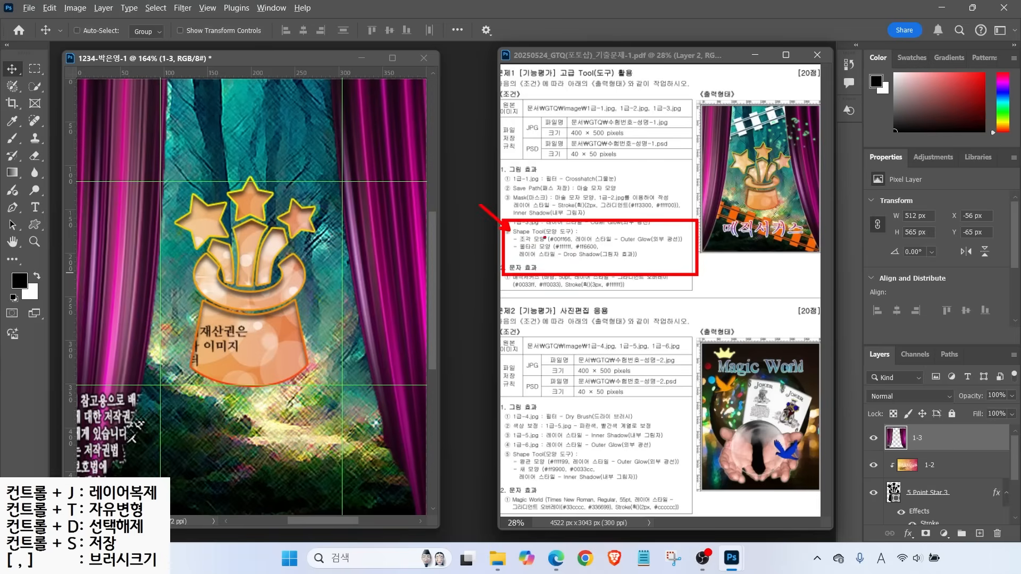
Draw the Tracks tile custom shape across the top of the composite
{"action": "key", "text": "ctrl"}
{"action": "key", "text": "ctrl"}
{"action": "mouse_move", "coordinate": [551, 226]}
{"action": "left_mouse_down"}
{"action": "mouse_move", "coordinate": [558, 245]}
{"action": "mouse_move", "coordinate": [587, 246]}
{"action": "left_mouse_up"}
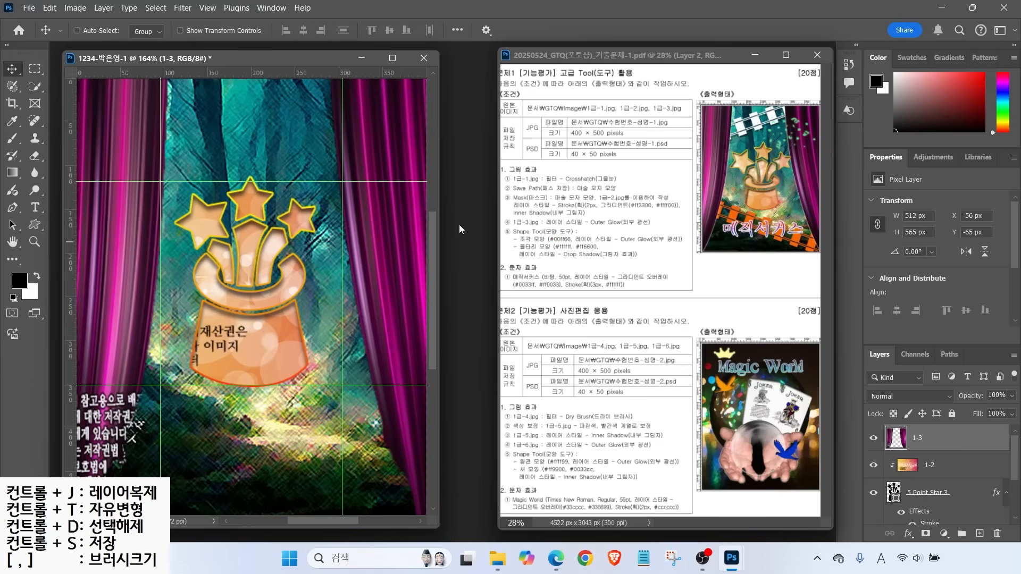
{"action": "left_click", "coordinate": [35, 225]}
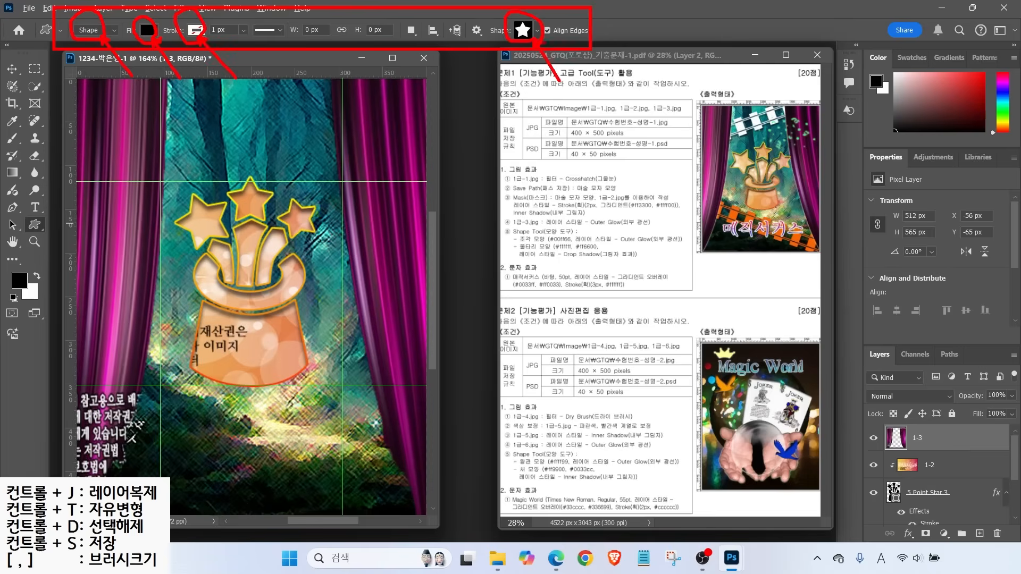
{"action": "left_click", "coordinate": [537, 30]}
{"action": "scroll", "coordinate": [631, 341], "scroll_direction": "down", "scroll_amount": 10}
{"action": "left_click", "coordinate": [488, 237]}
{"action": "left_click_drag", "start_coordinate": [175, 138], "coordinate": [411, 181]}
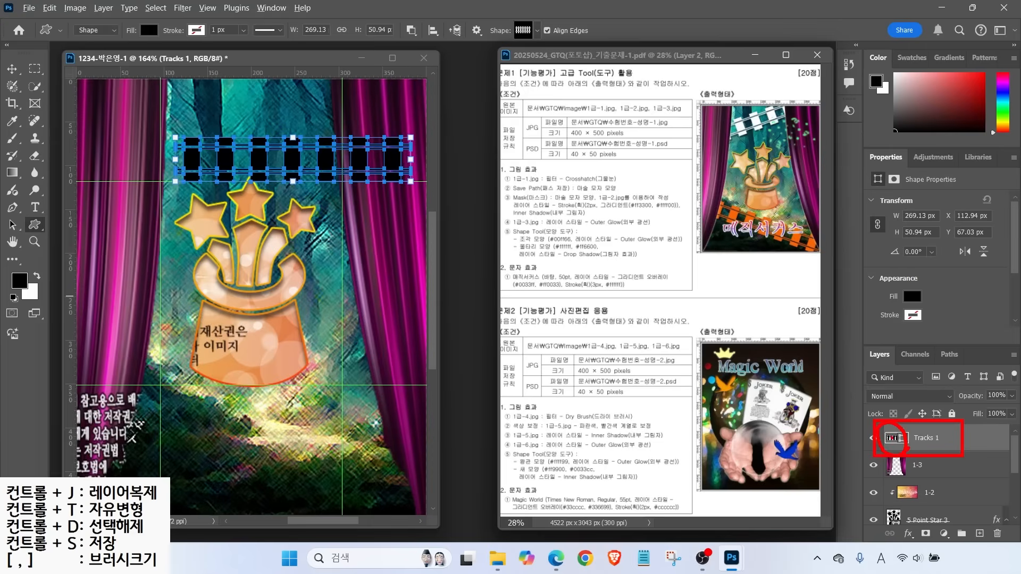
Fill the tracks shape white (#ffffff) and move it up-left
{"action": "key", "text": "Escape"}
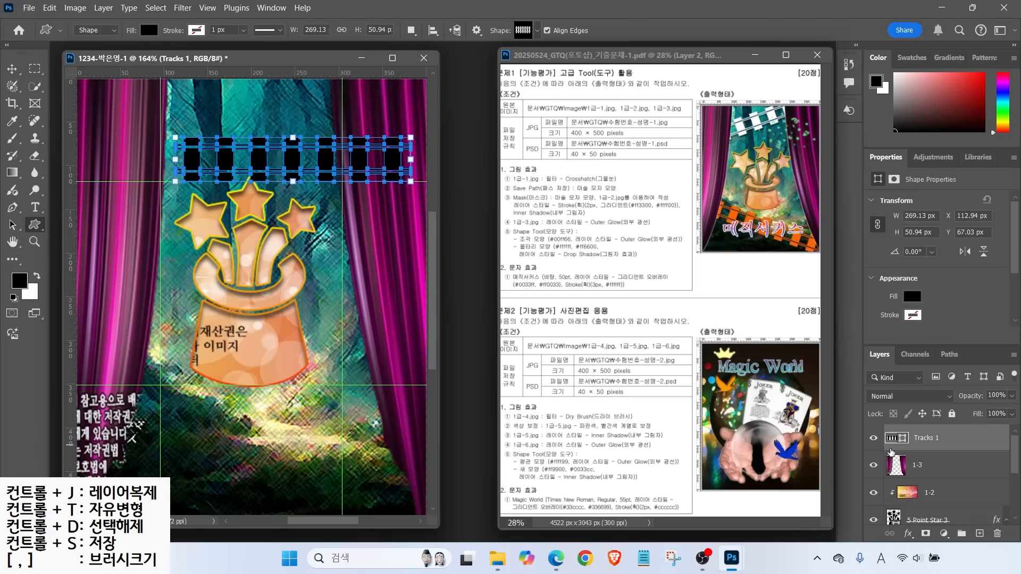
{"action": "double_click", "coordinate": [896, 438]}
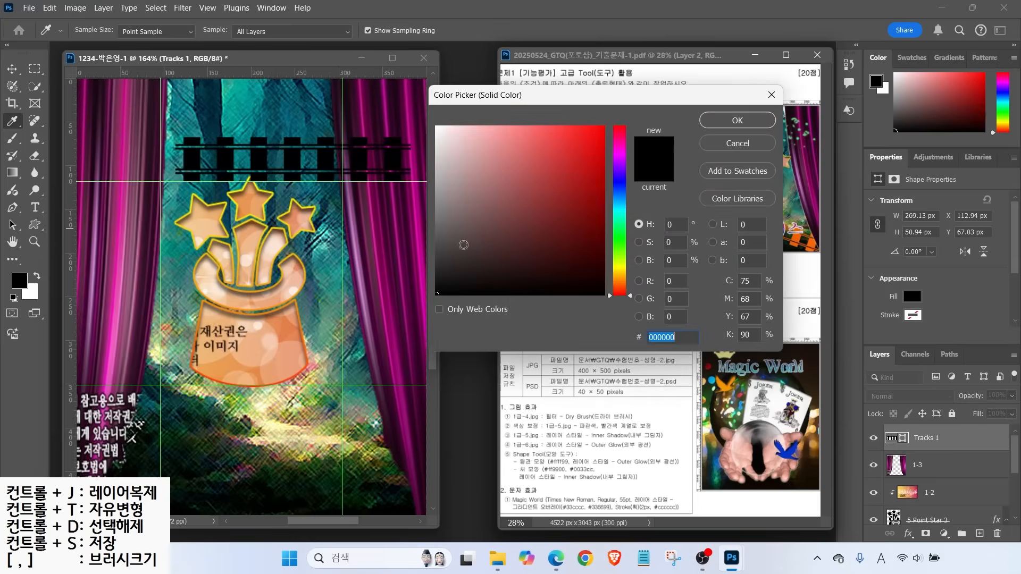
{"action": "type", "text": "ffffff"}
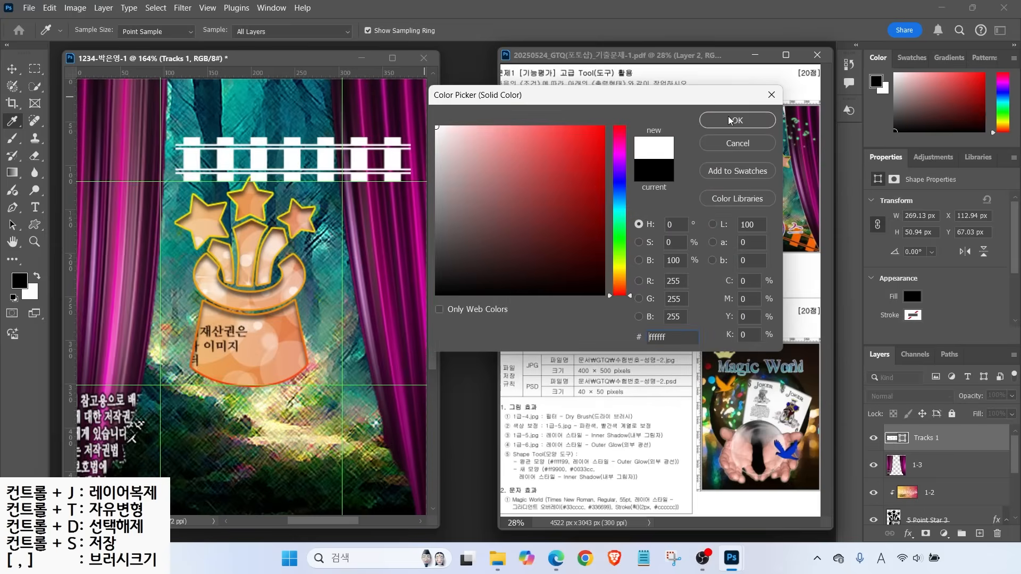
{"action": "left_click", "coordinate": [729, 118]}
{"action": "left_click", "coordinate": [12, 69]}
{"action": "left_click_drag", "start_coordinate": [271, 160], "coordinate": [231, 148]}
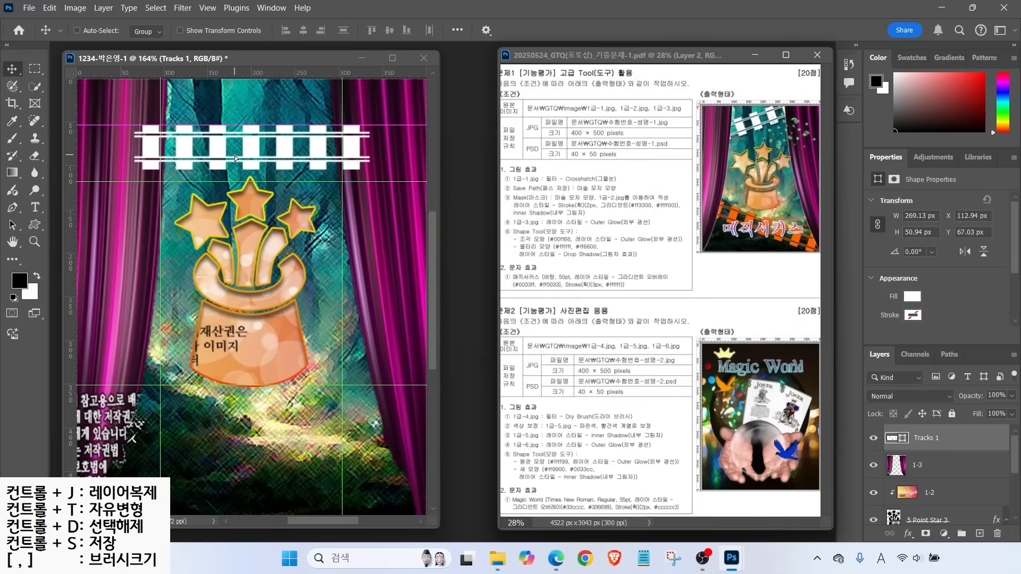
{"action": "key", "text": "ctrl+t"}
Rotate the tracks about -15°, enlarge them and place them at the top-left
{"action": "left_click_drag", "start_coordinate": [373, 177], "coordinate": [375, 124]}
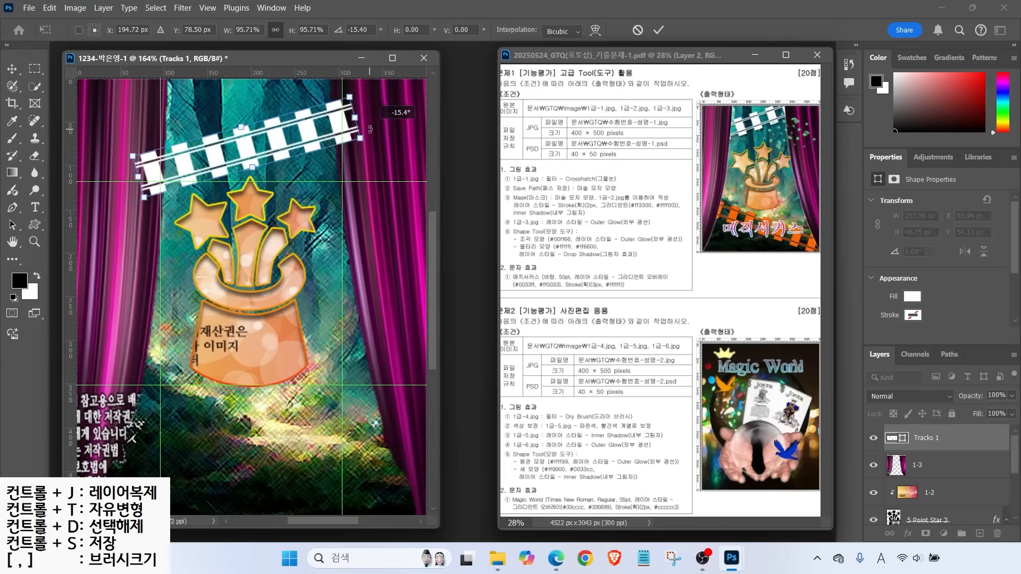
{"action": "left_click_drag", "start_coordinate": [273, 151], "coordinate": [272, 128]}
{"action": "left_click_drag", "start_coordinate": [141, 176], "coordinate": [98, 197]}
{"action": "left_click_drag", "start_coordinate": [230, 160], "coordinate": [274, 135]}
{"action": "key", "text": "Return"}
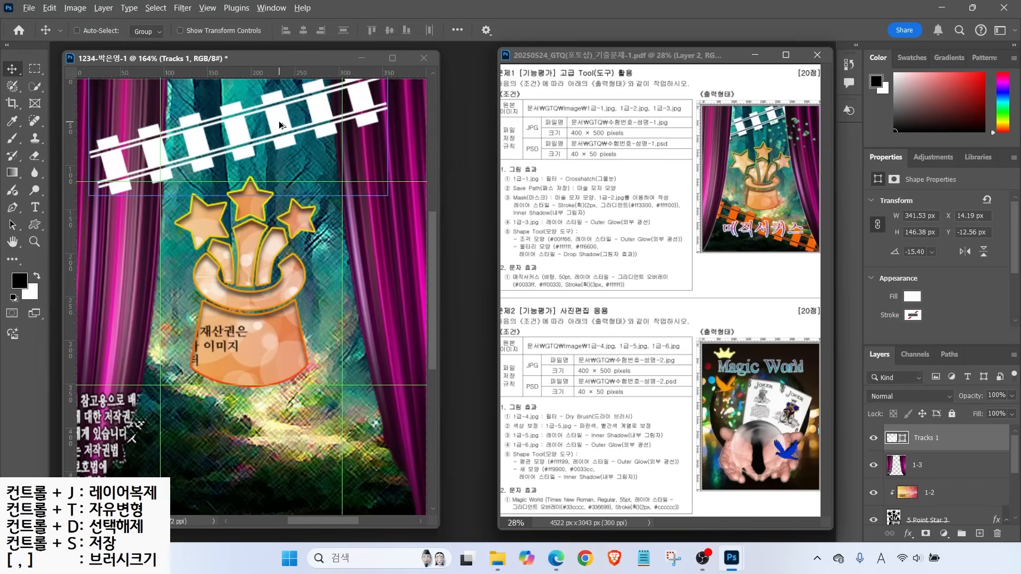
Duplicate the tracks layer as Tracks 1 copy
{"action": "key", "text": "ctrl+j"}
{"action": "left_click_drag", "start_coordinate": [279, 120], "coordinate": [294, 326]}
{"action": "key", "text": "Delete"}
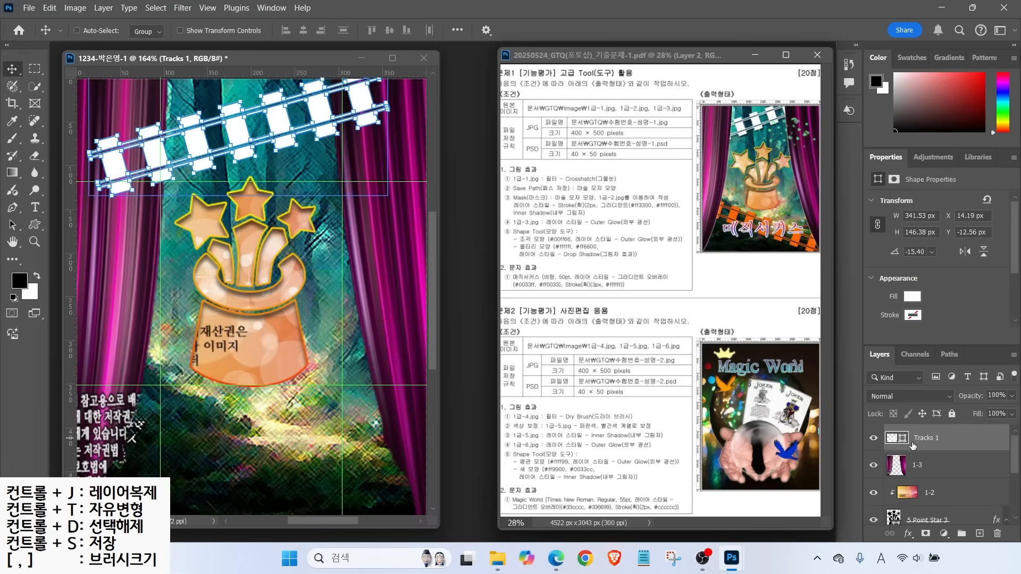
{"action": "key", "text": "ctrl+j"}
{"action": "mouse_move", "coordinate": [961, 448]}
{"action": "left_mouse_down"}
{"action": "mouse_move", "coordinate": [885, 449]}
{"action": "mouse_move", "coordinate": [909, 412]}
{"action": "mouse_move", "coordinate": [974, 445]}
{"action": "mouse_move", "coordinate": [950, 463]}
{"action": "left_mouse_up"}
{"action": "key", "text": "Escape"}
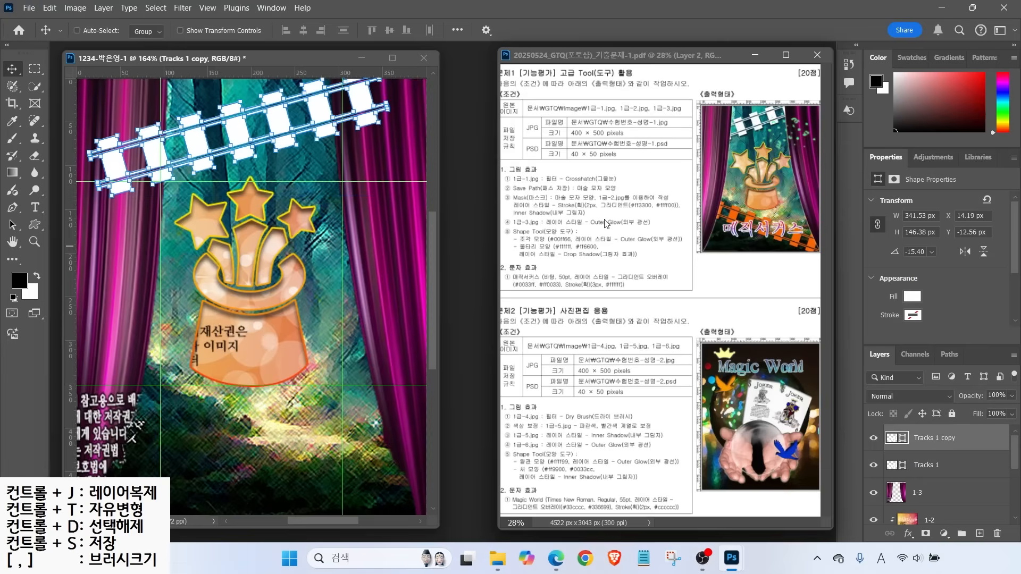
Move Tracks 1 copy to the lower left, rotated about 22° and enlarged
{"action": "left_click_drag", "start_coordinate": [238, 134], "coordinate": [244, 291]}
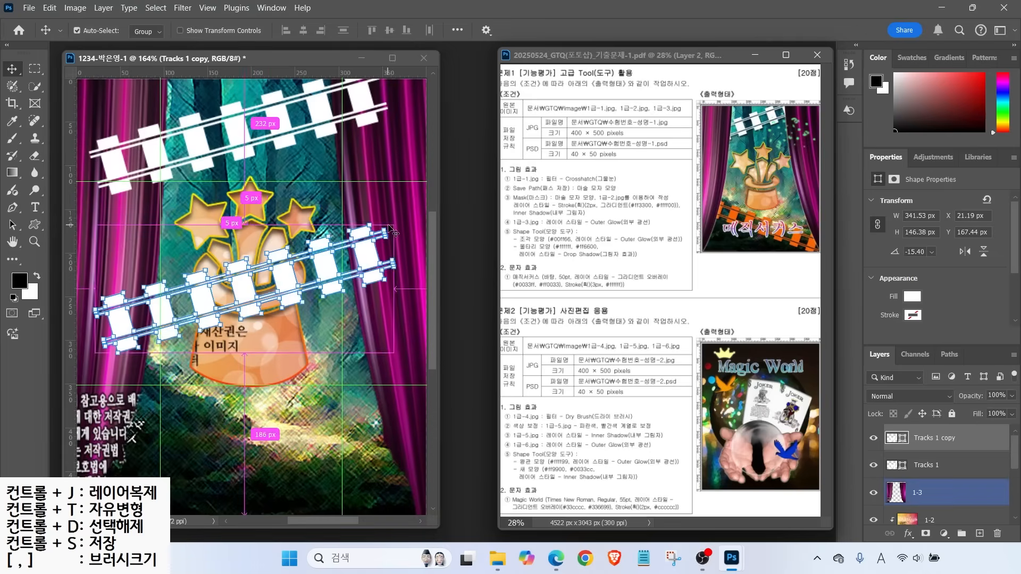
{"action": "key", "text": "ctrl+t"}
{"action": "left_click_drag", "start_coordinate": [404, 216], "coordinate": [415, 326]}
{"action": "left_click_drag", "start_coordinate": [268, 309], "coordinate": [298, 455]}
{"action": "left_click_drag", "start_coordinate": [157, 340], "coordinate": [136, 318]}
{"action": "left_click_drag", "start_coordinate": [192, 407], "coordinate": [201, 423]}
{"action": "key", "text": "Return"}
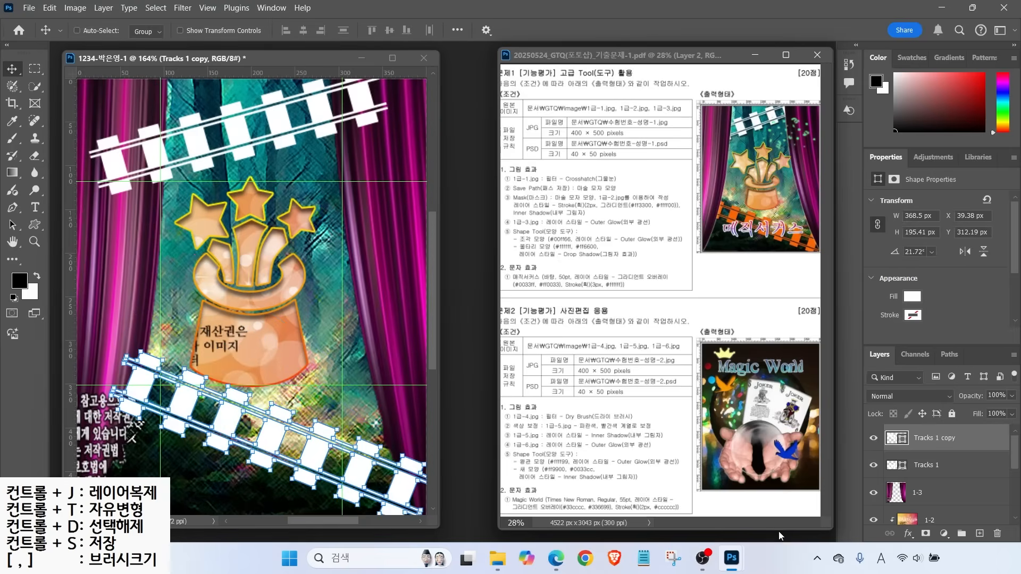
Fill the tracks copy orange (#ff6600)
{"action": "double_click", "coordinate": [898, 438]}
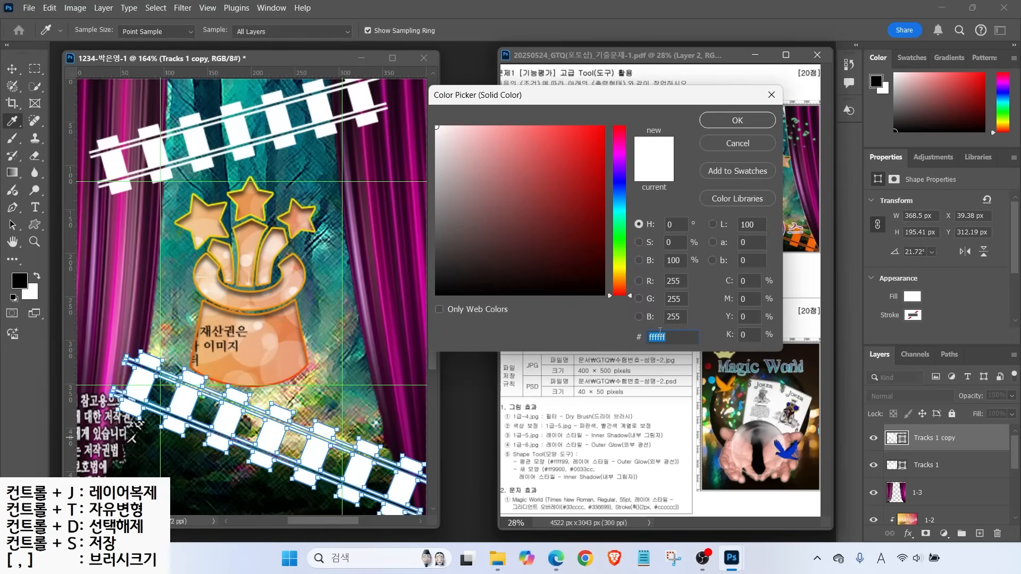
{"action": "type", "text": "ff6600"}
{"action": "key", "text": "Return"}
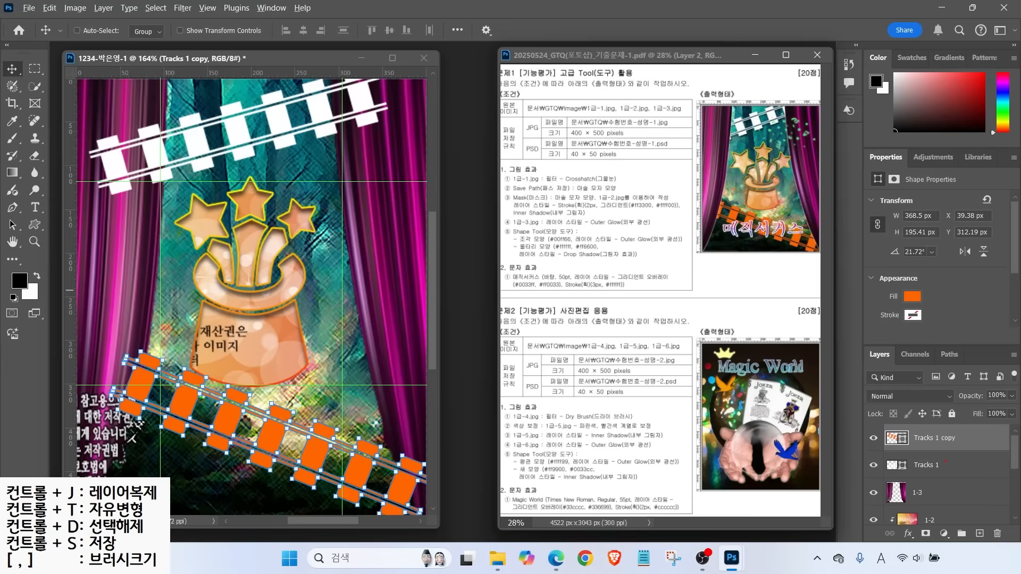
{"action": "mouse_move", "coordinate": [964, 469]}
{"action": "left_mouse_down"}
{"action": "mouse_move", "coordinate": [937, 481]}
{"action": "mouse_move", "coordinate": [900, 412]}
{"action": "mouse_move", "coordinate": [968, 441]}
{"action": "mouse_move", "coordinate": [952, 480]}
{"action": "left_mouse_up"}
{"action": "key", "text": "Escape"}
Move both tracks layers beneath the curtain layer 1-3
{"action": "left_click", "coordinate": [958, 464]}
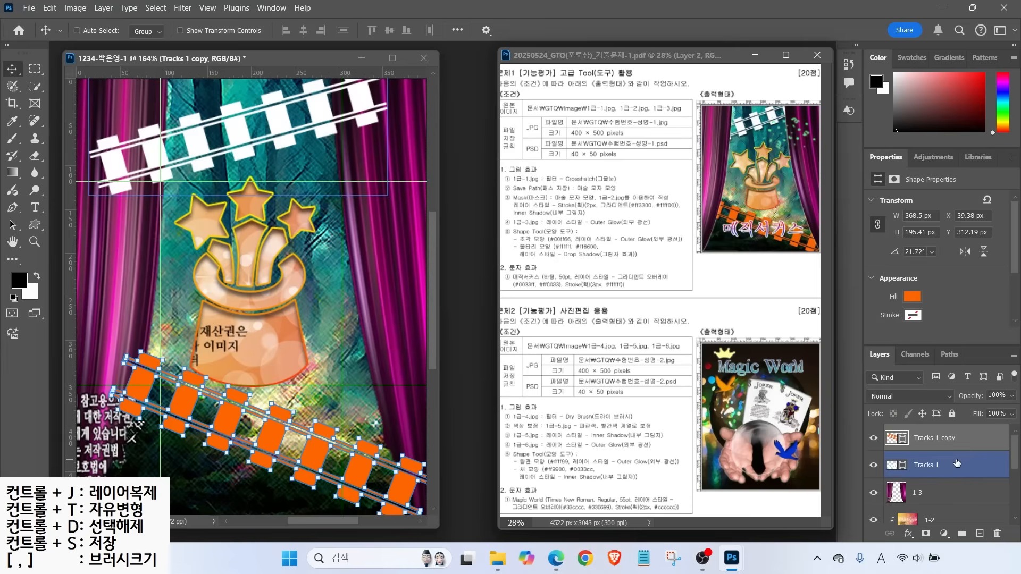
{"action": "left_click", "coordinate": [958, 462], "text": "ctrl"}
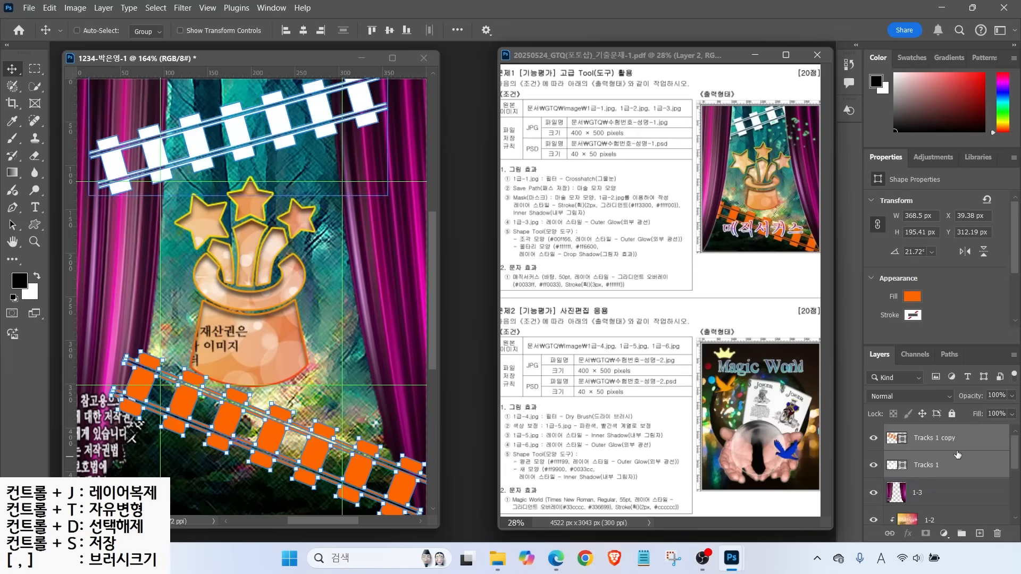
{"action": "left_click_drag", "start_coordinate": [961, 438], "coordinate": [940, 511]}
{"action": "scroll", "coordinate": [949, 494], "scroll_direction": "down", "scroll_amount": 2}
{"action": "scroll", "coordinate": [948, 478], "scroll_direction": "up", "scroll_amount": 2}
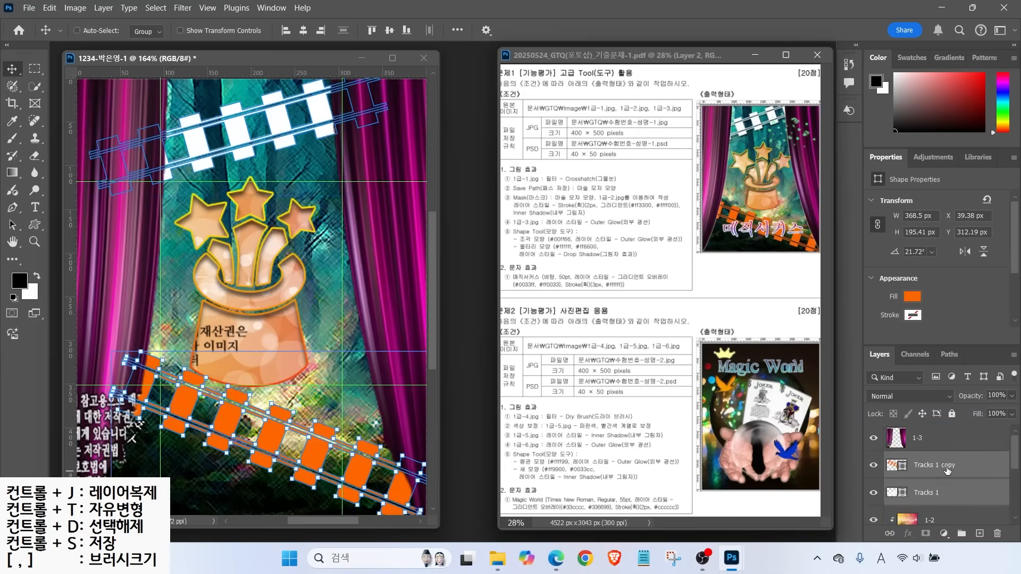
{"action": "scroll", "coordinate": [947, 470], "scroll_direction": "down", "scroll_amount": 1}
{"action": "scroll", "coordinate": [952, 473], "scroll_direction": "up", "scroll_amount": 1}
{"action": "left_click", "coordinate": [950, 446]}
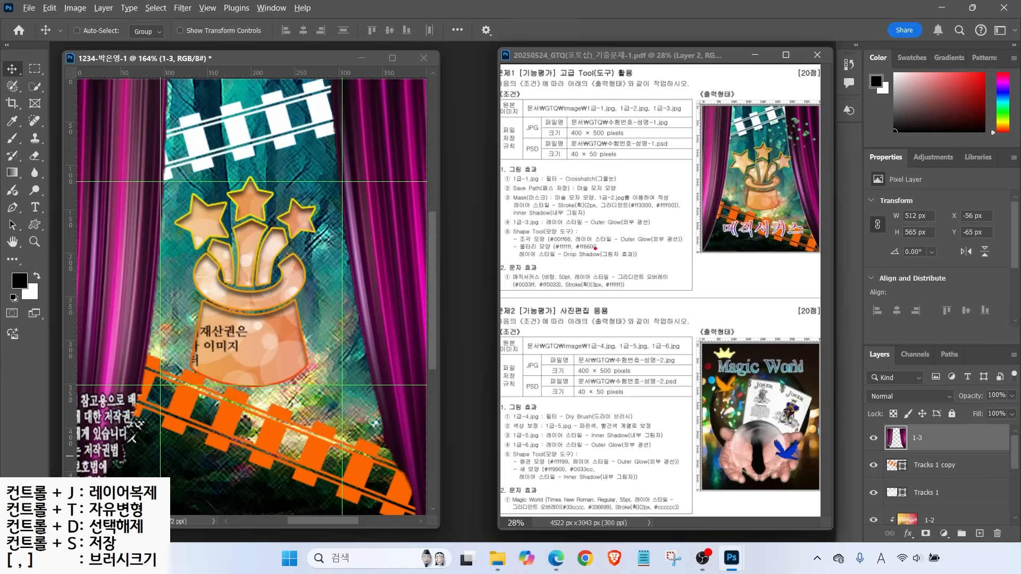
Add a default Drop Shadow to Tracks 1 copy and to Tracks 1
{"action": "left_click", "coordinate": [908, 465]}
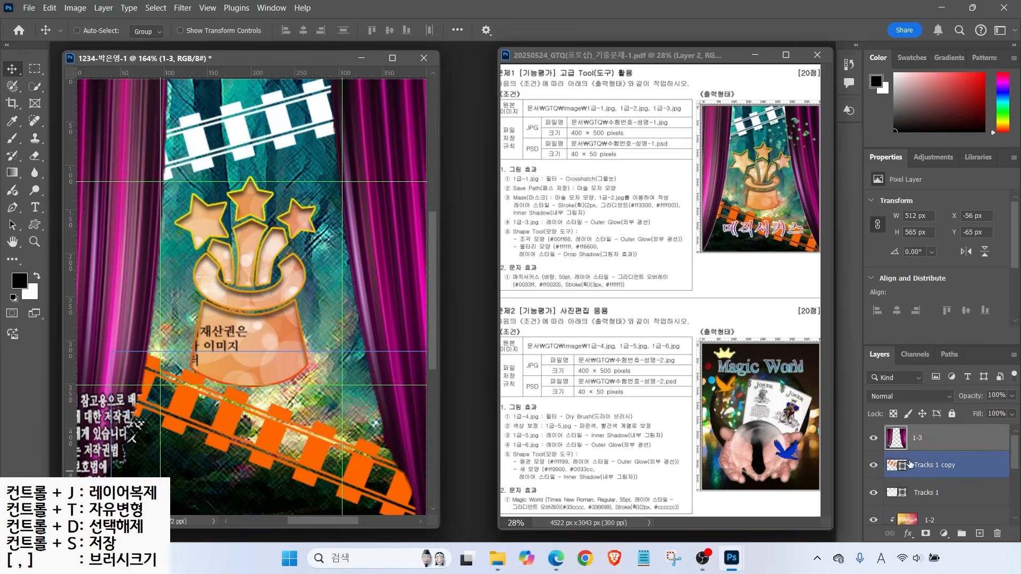
{"action": "left_click", "coordinate": [908, 532]}
{"action": "left_click", "coordinate": [911, 527]}
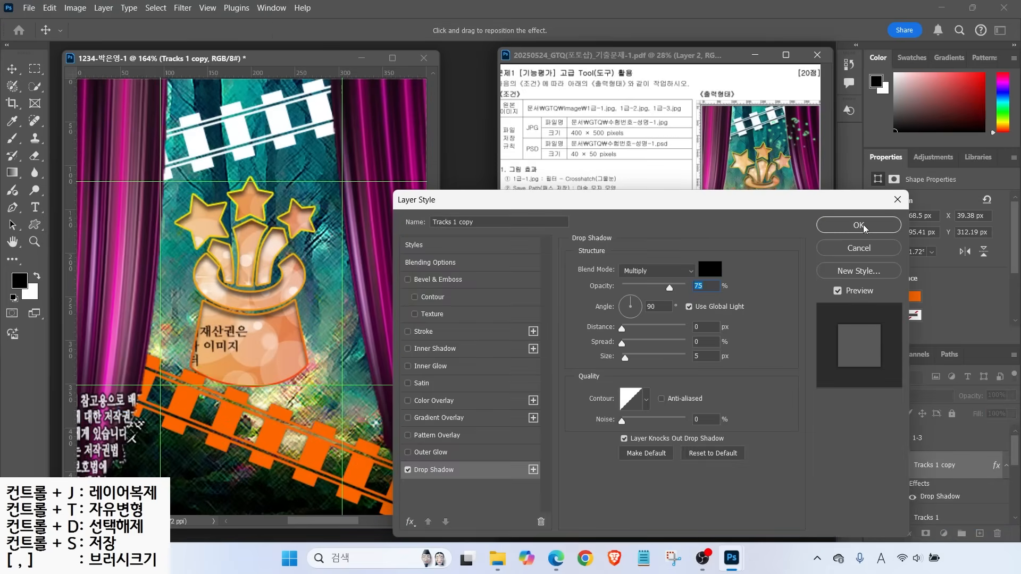
{"action": "left_click", "coordinate": [858, 224]}
{"action": "left_click", "coordinate": [907, 499]}
{"action": "left_click", "coordinate": [908, 532]}
{"action": "left_click", "coordinate": [911, 527]}
{"action": "left_click", "coordinate": [872, 224]}
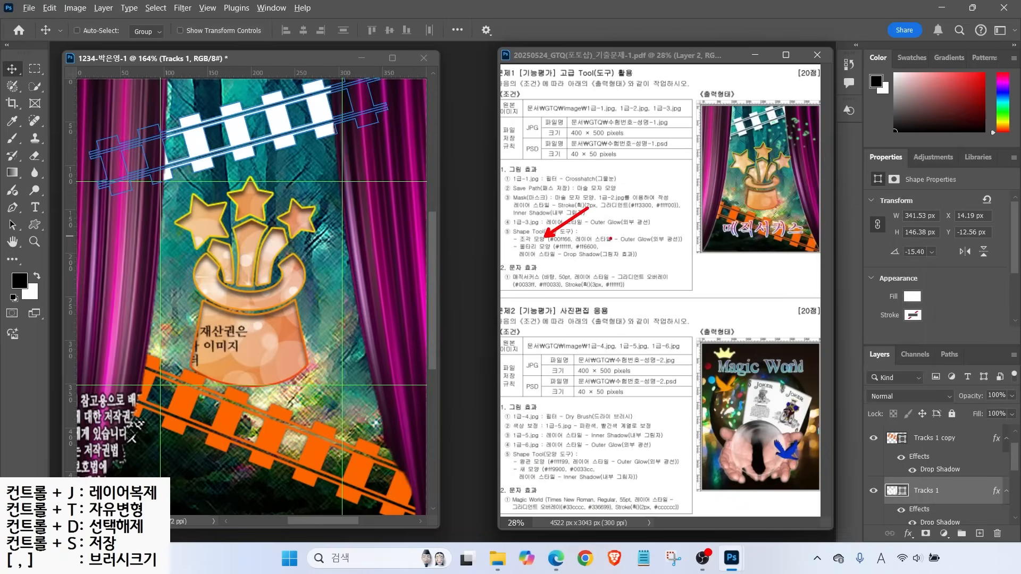
{"action": "left_click", "coordinate": [33, 225]}
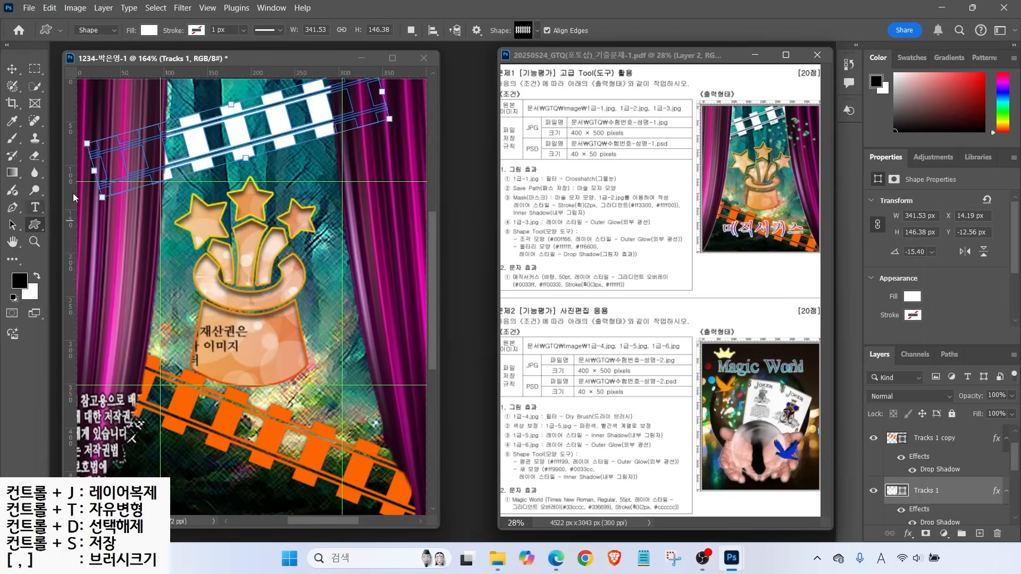
Draw the Confetti preset shape and move it up beside the stars
{"action": "mouse_move", "coordinate": [101, 40]}
{"action": "left_mouse_down"}
{"action": "mouse_move", "coordinate": [106, 19]}
{"action": "mouse_move", "coordinate": [155, 53]}
{"action": "mouse_move", "coordinate": [190, 43]}
{"action": "mouse_move", "coordinate": [205, 15]}
{"action": "left_mouse_up"}
{"action": "left_click_drag", "start_coordinate": [532, 6], "coordinate": [567, 33]}
{"action": "left_click", "coordinate": [529, 32]}
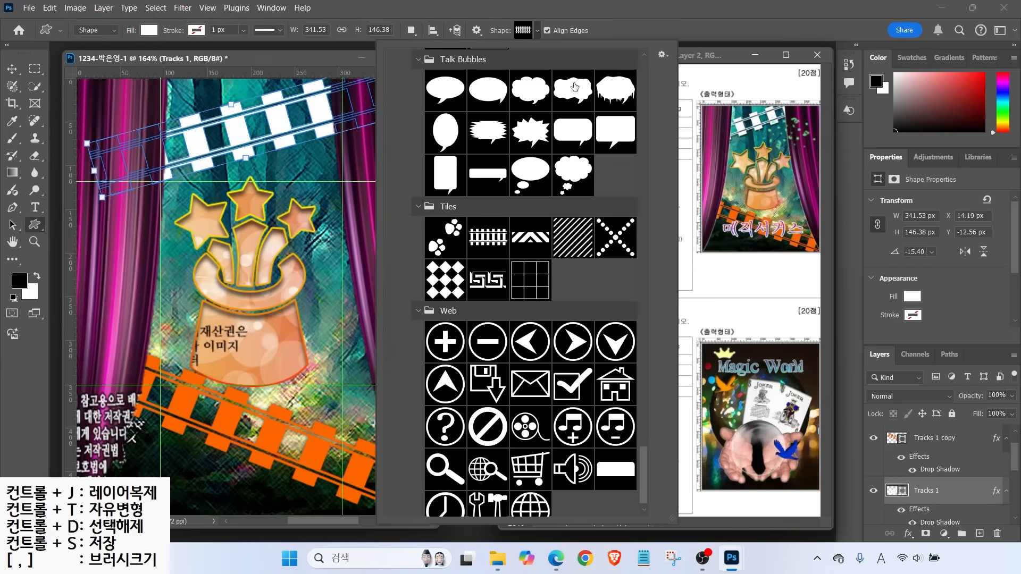
{"action": "scroll", "coordinate": [646, 388], "scroll_direction": "down", "scroll_amount": 5}
{"action": "left_click_drag", "start_coordinate": [646, 389], "coordinate": [649, 289]}
{"action": "double_click", "coordinate": [491, 402]}
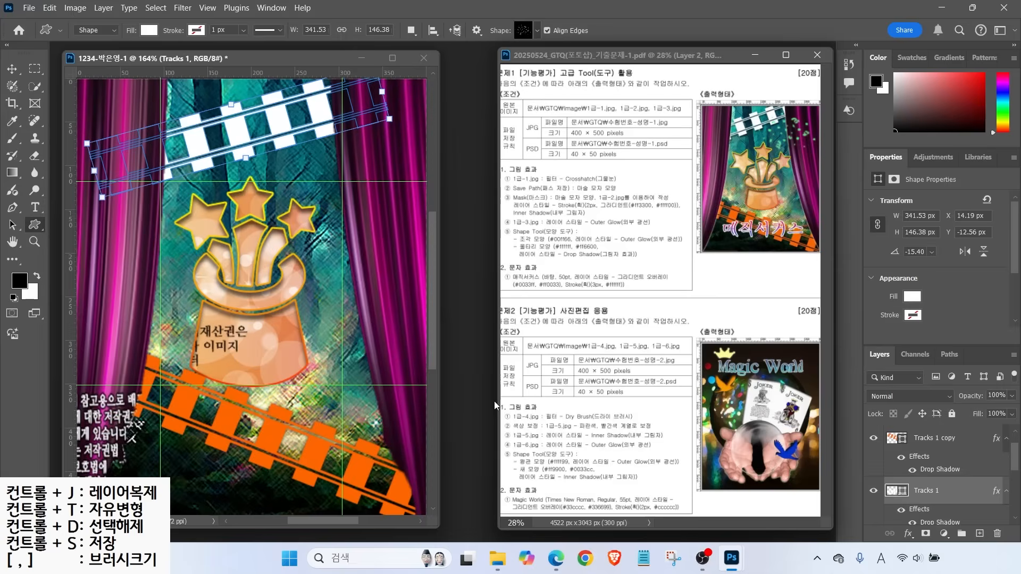
{"action": "left_click_drag", "start_coordinate": [277, 151], "coordinate": [420, 299]}
{"action": "left_click", "coordinate": [11, 69]}
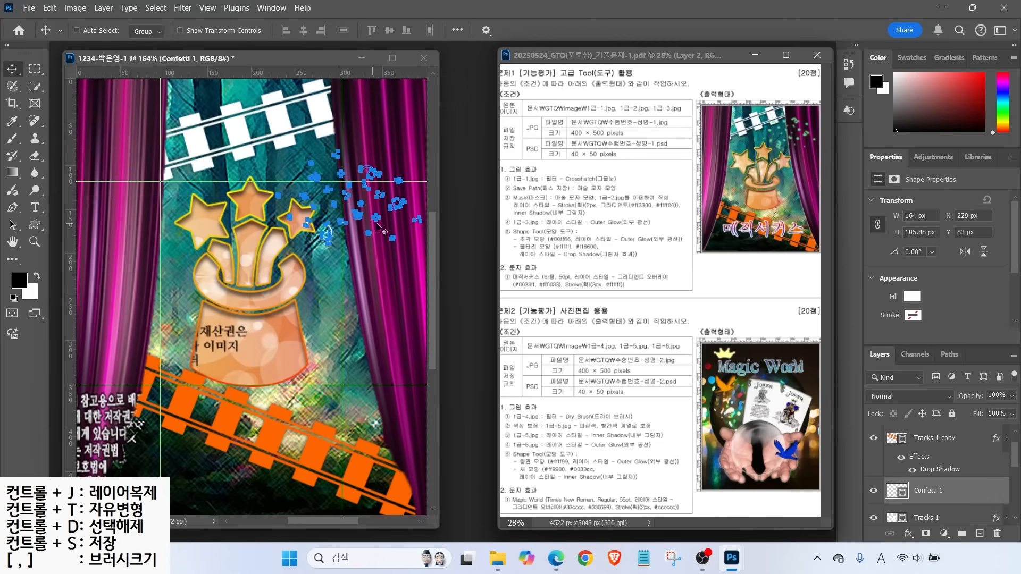
{"action": "mouse_move", "coordinate": [372, 230]}
{"action": "left_mouse_down"}
{"action": "mouse_move", "coordinate": [360, 210]}
{"action": "mouse_move", "coordinate": [372, 203]}
{"action": "left_mouse_up"}
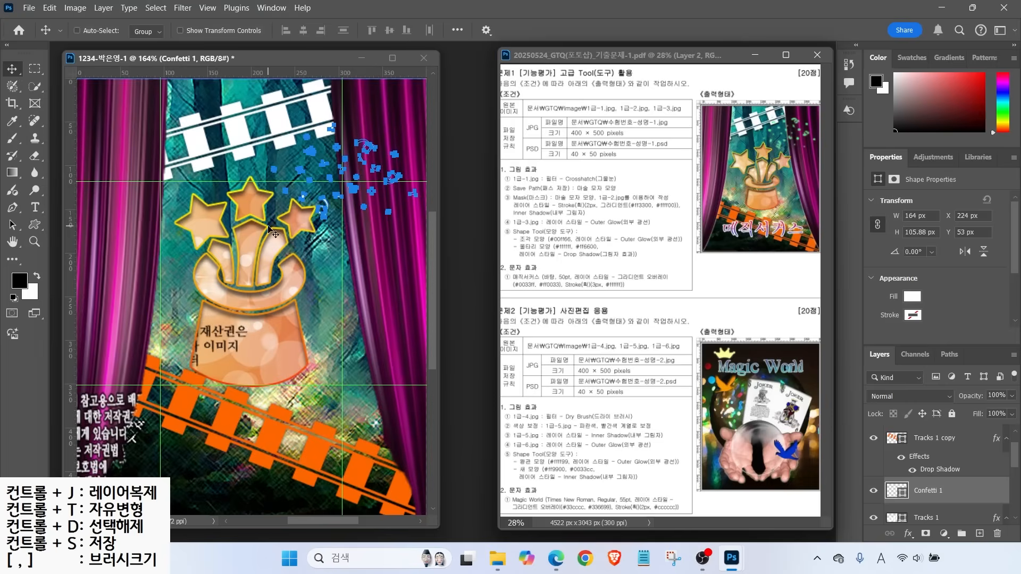
Stack Confetti 1 above layer 1-3 and fill it green (#00ff66)
{"action": "scroll", "coordinate": [944, 468], "scroll_direction": "up", "scroll_amount": 2}
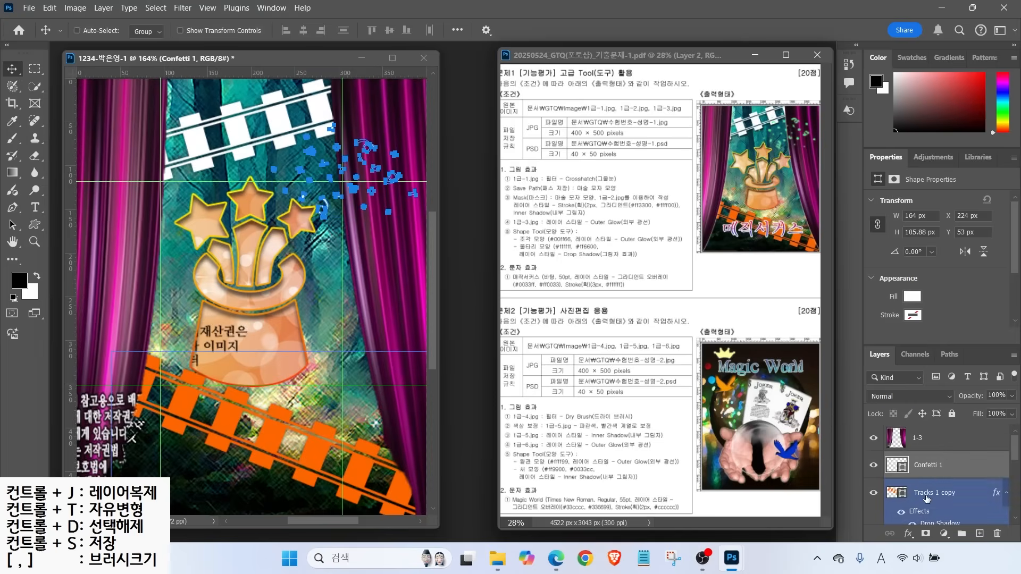
{"action": "left_click_drag", "start_coordinate": [937, 467], "coordinate": [928, 437]}
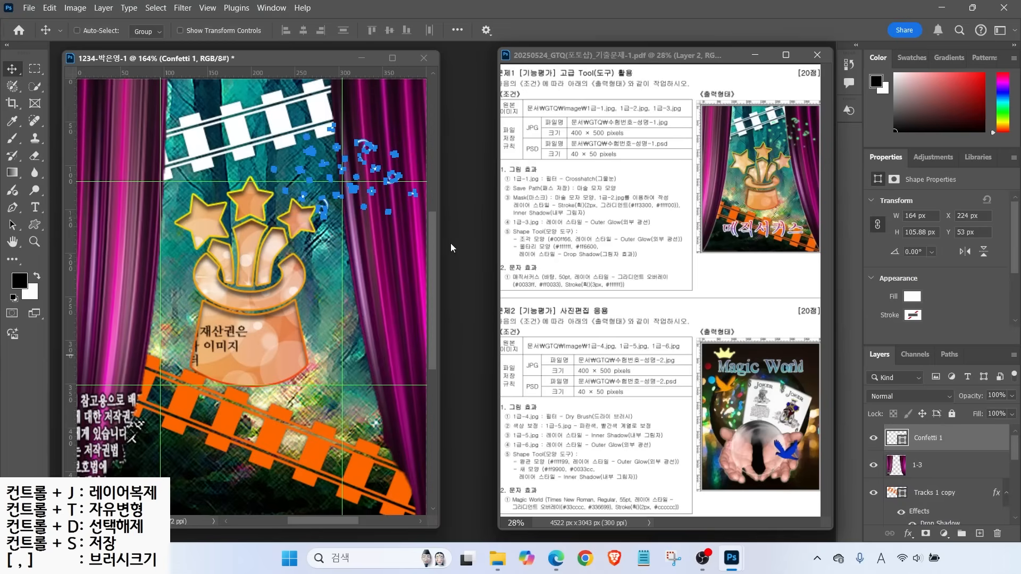
{"action": "left_click", "coordinate": [892, 439]}
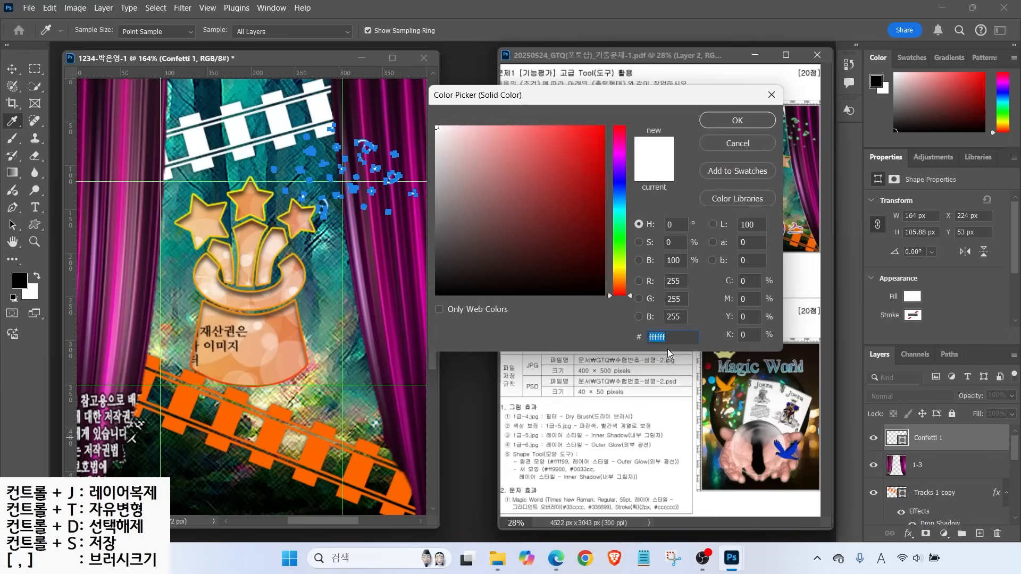
{"action": "type", "text": "00ff66"}
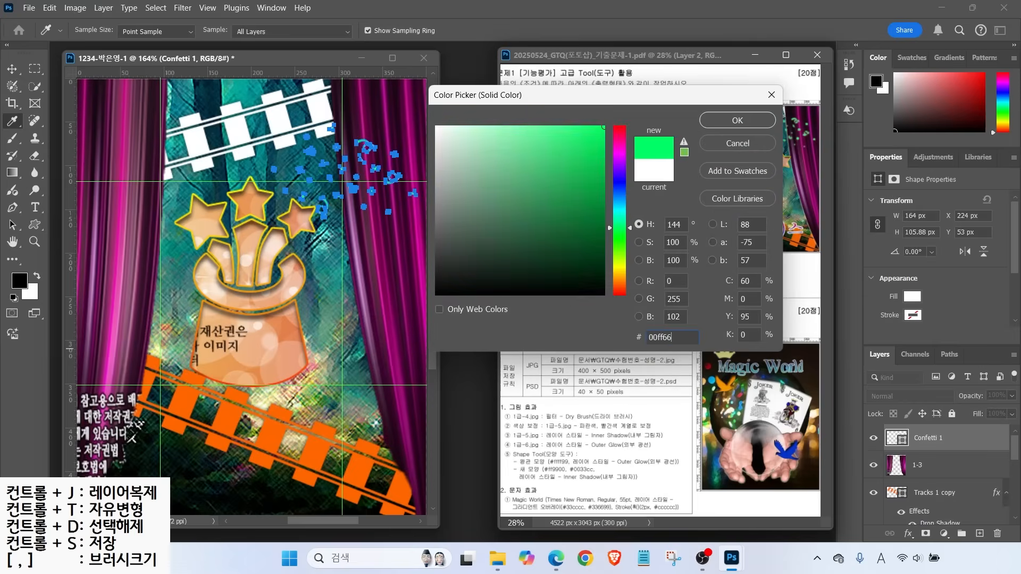
{"action": "key", "text": "Return"}
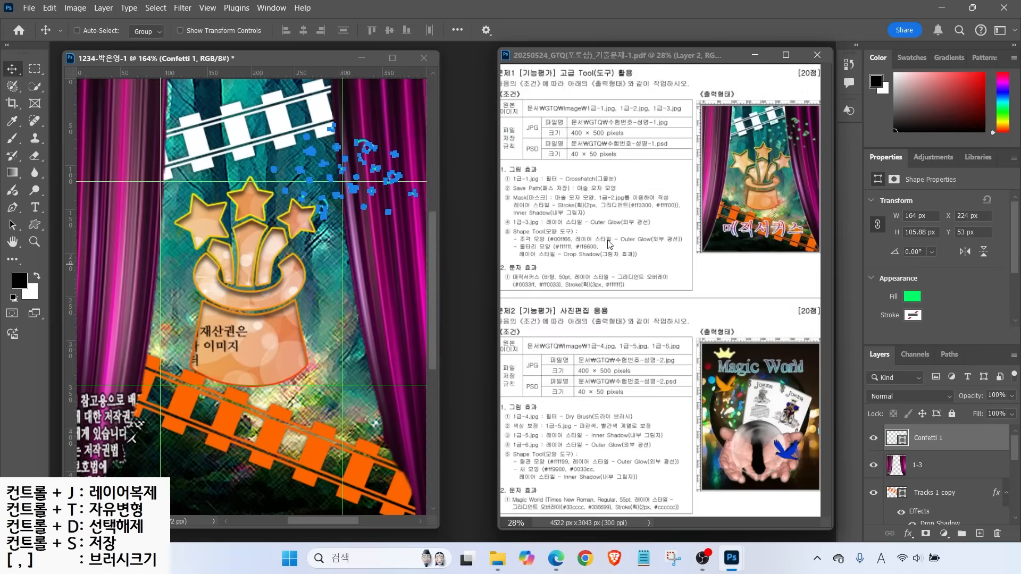
{"action": "key", "text": "ctrl"}
Apply an Outer Glow (Screen, 75%, 5 px) to Confetti 1 and nudge it slightly up
{"action": "left_click", "coordinate": [909, 536]}
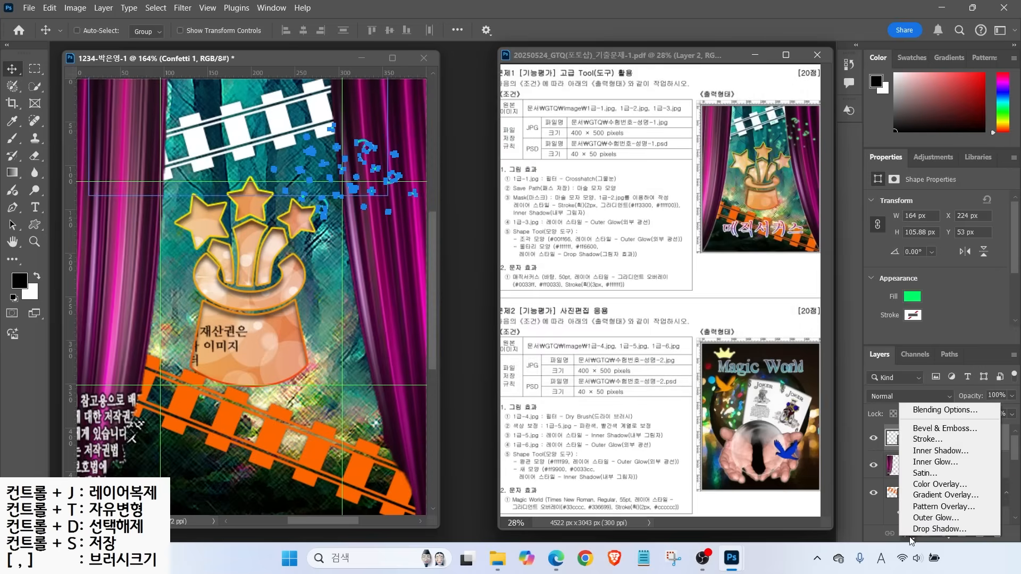
{"action": "left_click", "coordinate": [935, 517]}
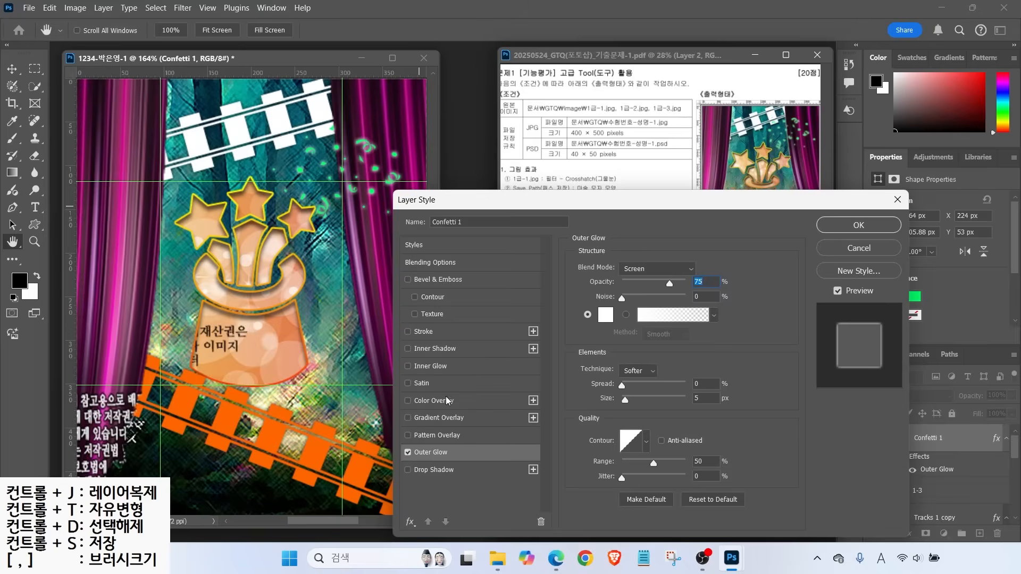
{"action": "key", "text": "Return"}
{"action": "left_click_drag", "start_coordinate": [353, 192], "coordinate": [353, 183]}
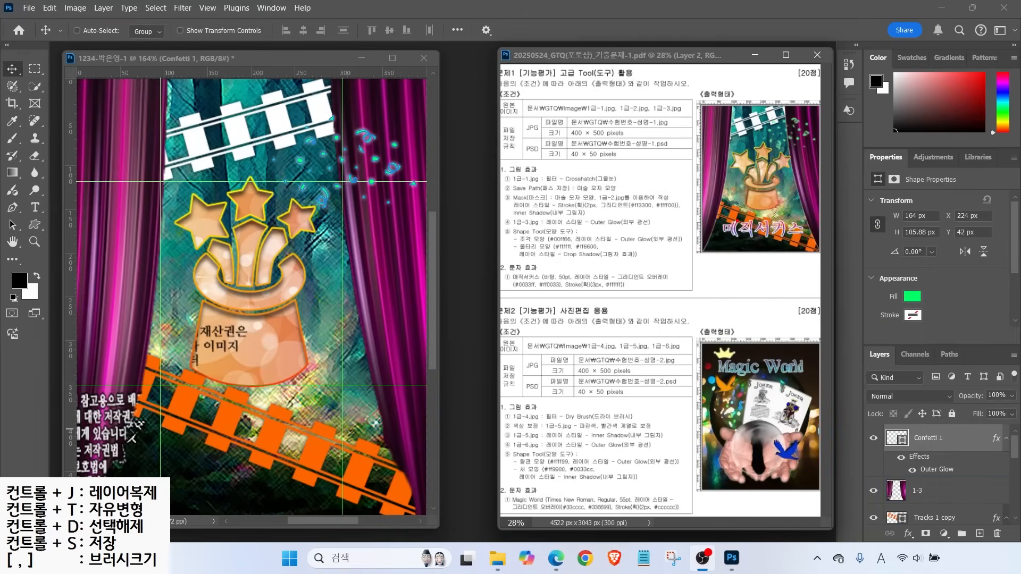
{"action": "left_click", "coordinate": [40, 210]}
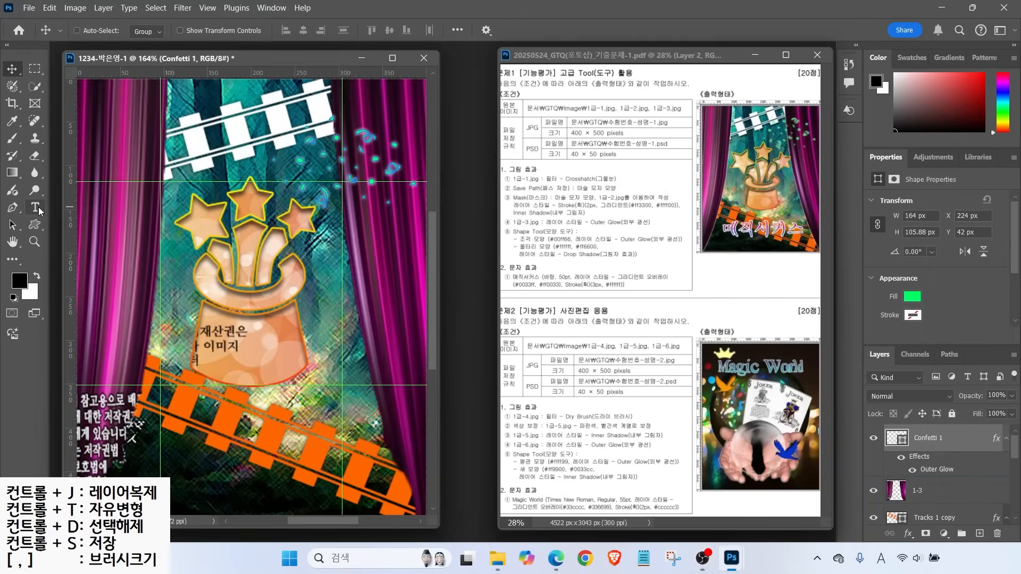
Type the Korean title 매직서커스 at 50 pt over the lower orange track
{"action": "left_click", "coordinate": [181, 421]}
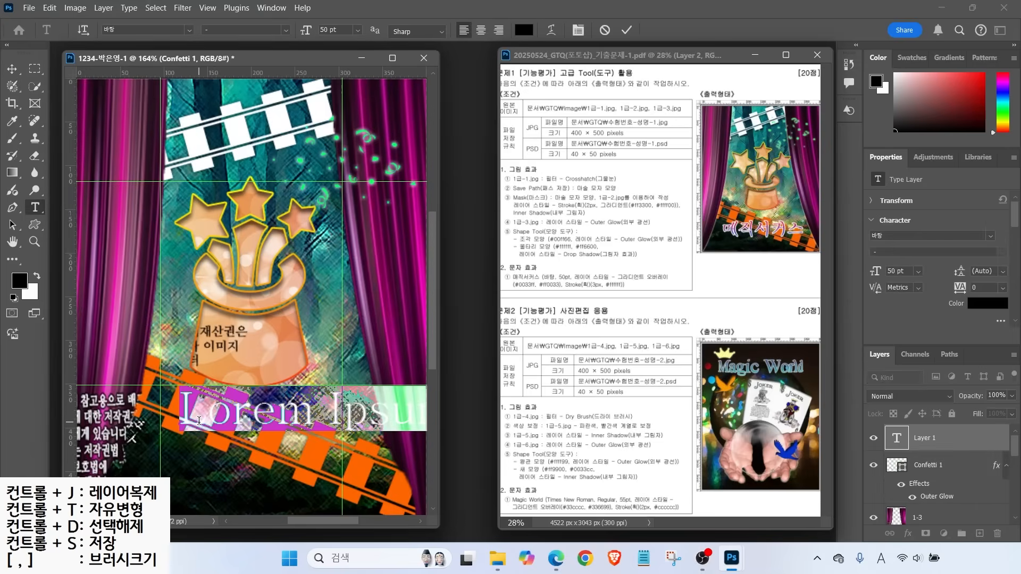
{"action": "key", "text": "Hangul"}
{"action": "type", "text": "매직ㅅㅓ커스"}
{"action": "key", "text": "ctrl+Return"}
{"action": "mouse_move", "coordinate": [545, 270]}
{"action": "left_mouse_down"}
{"action": "mouse_move", "coordinate": [562, 252]}
{"action": "mouse_move", "coordinate": [644, 258]}
{"action": "left_mouse_up"}
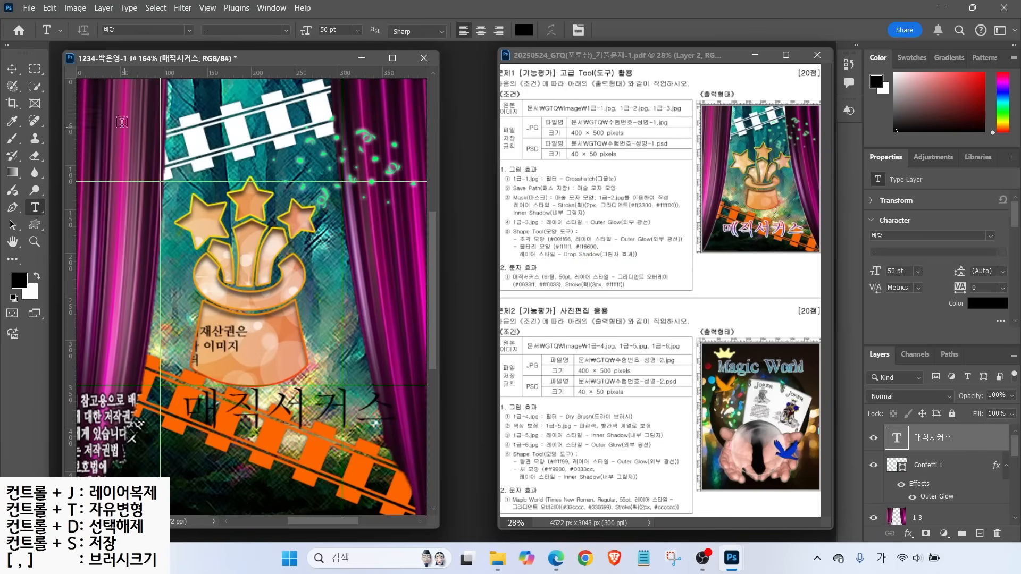
{"action": "left_click_drag", "start_coordinate": [181, 410], "coordinate": [398, 411]}
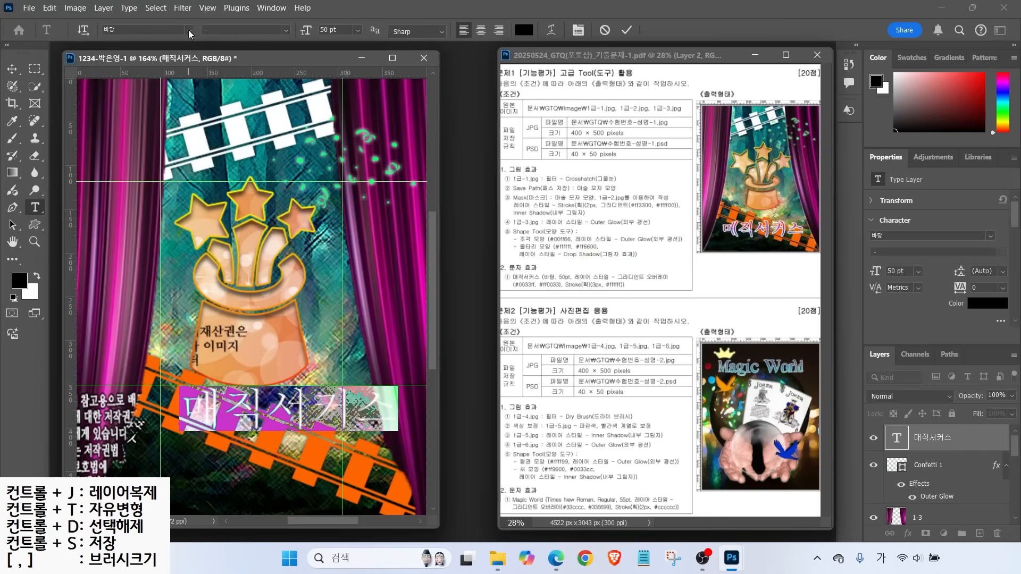
{"action": "key", "text": "ctrl+Return"}
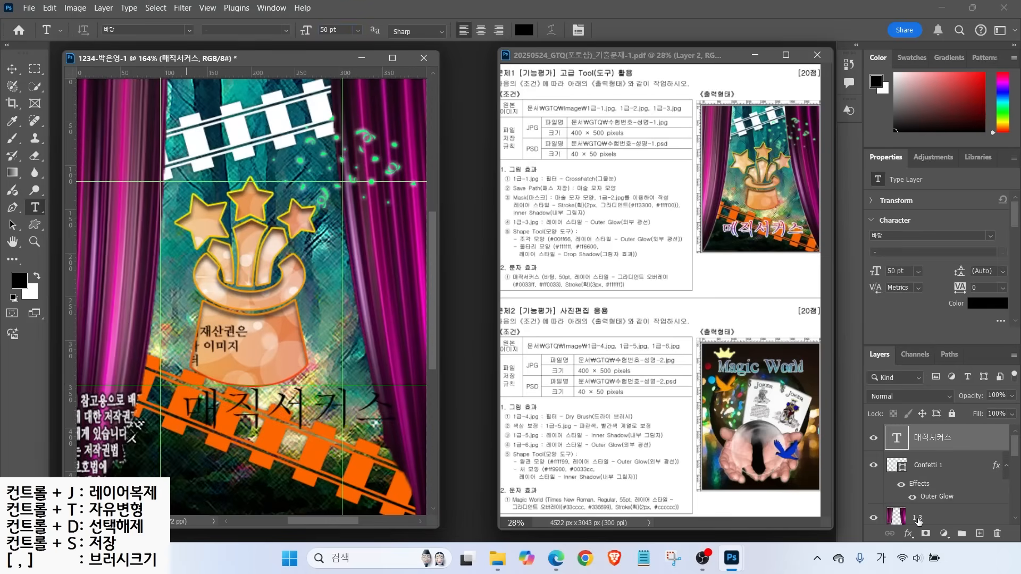
{"action": "left_click", "coordinate": [908, 533]}
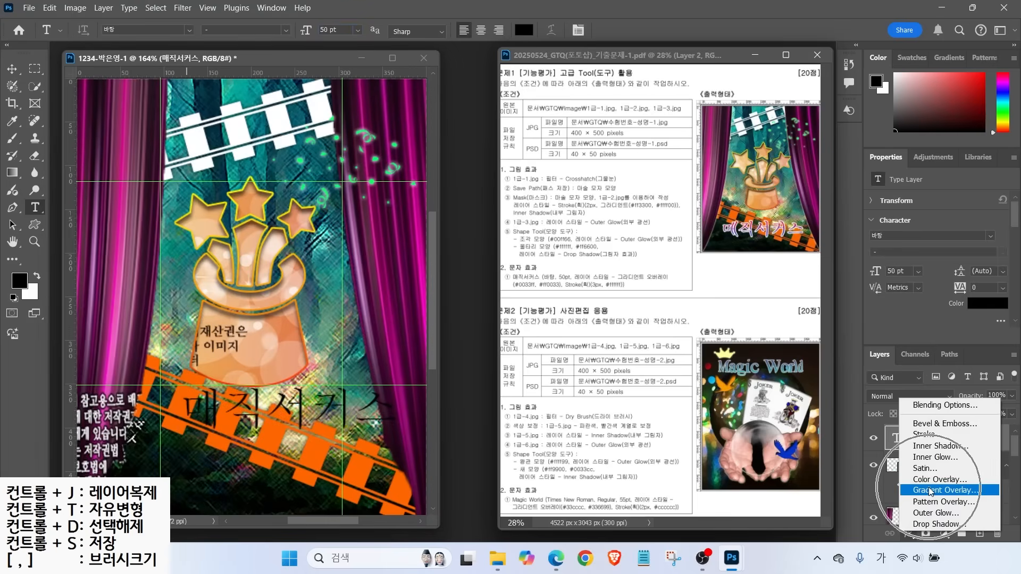
Give the title a Gradient Overlay from blue #0033ff to red #ff0033
{"action": "left_click", "coordinate": [930, 490]}
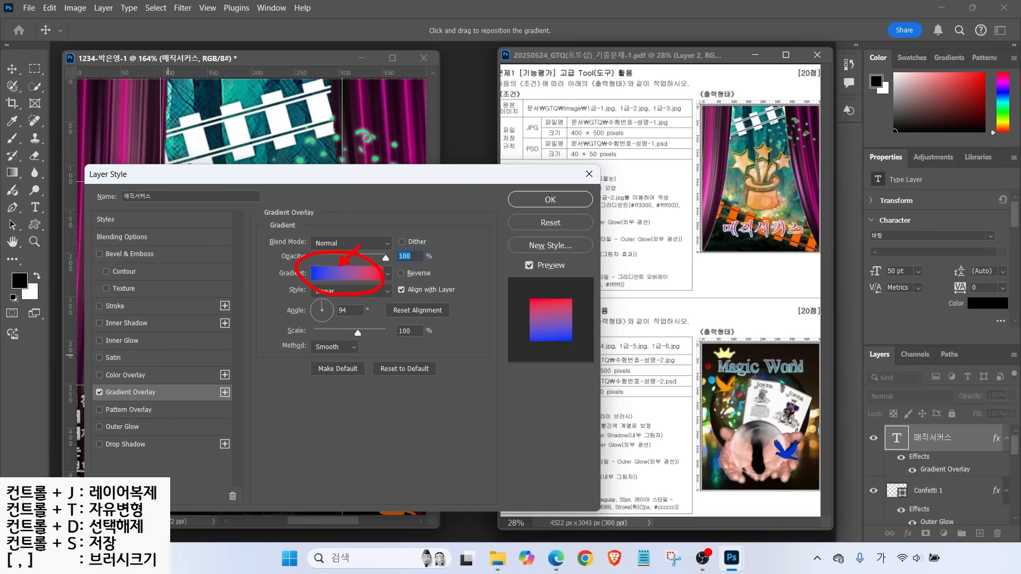
{"action": "left_click", "coordinate": [332, 271]}
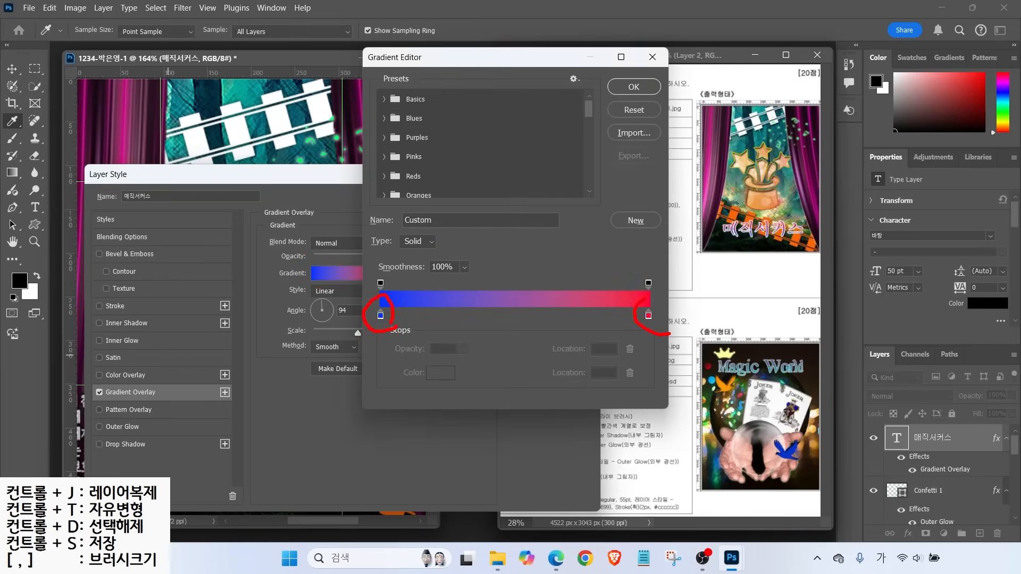
{"action": "left_click", "coordinate": [381, 316]}
{"action": "double_click", "coordinate": [381, 316]}
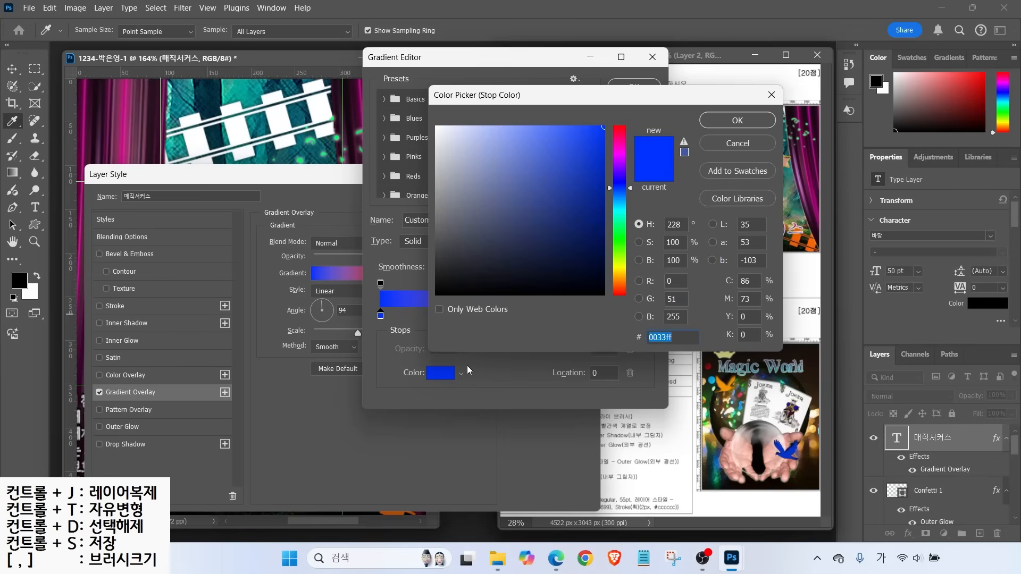
{"action": "type", "text": "0033ff"}
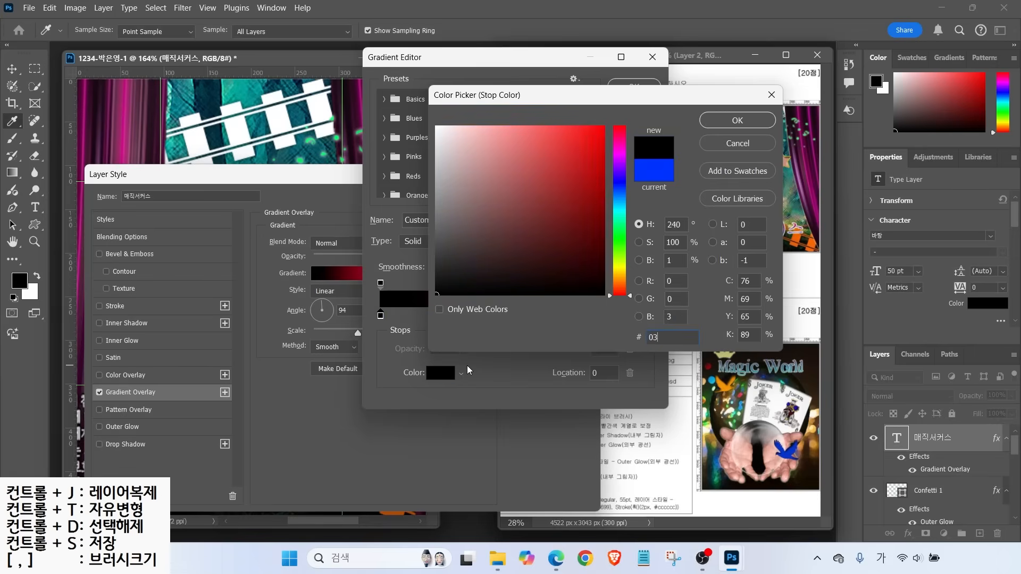
{"action": "key", "text": "Return"}
{"action": "double_click", "coordinate": [647, 317]}
{"action": "left_click", "coordinate": [721, 120]}
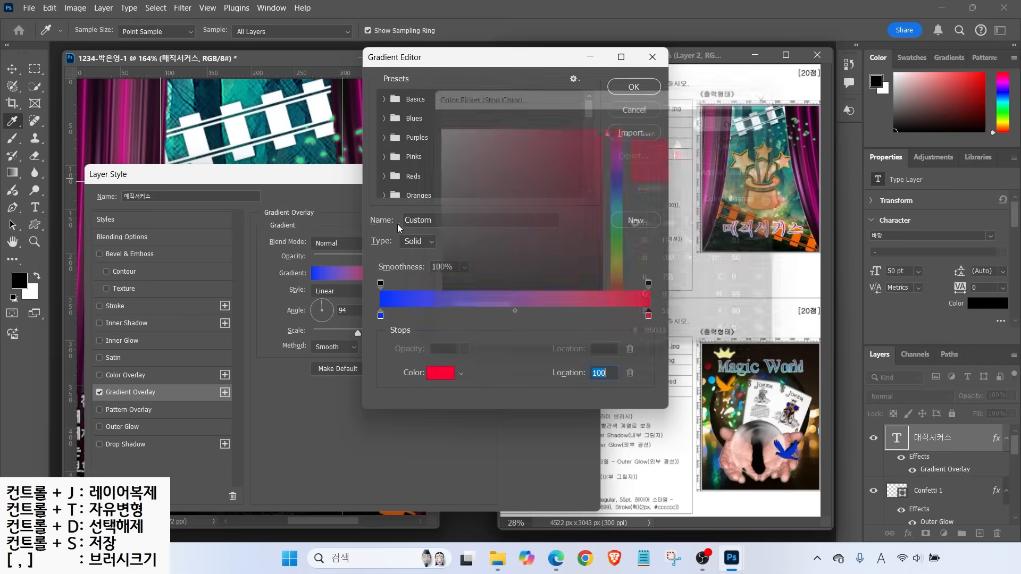
{"action": "left_click", "coordinate": [625, 87]}
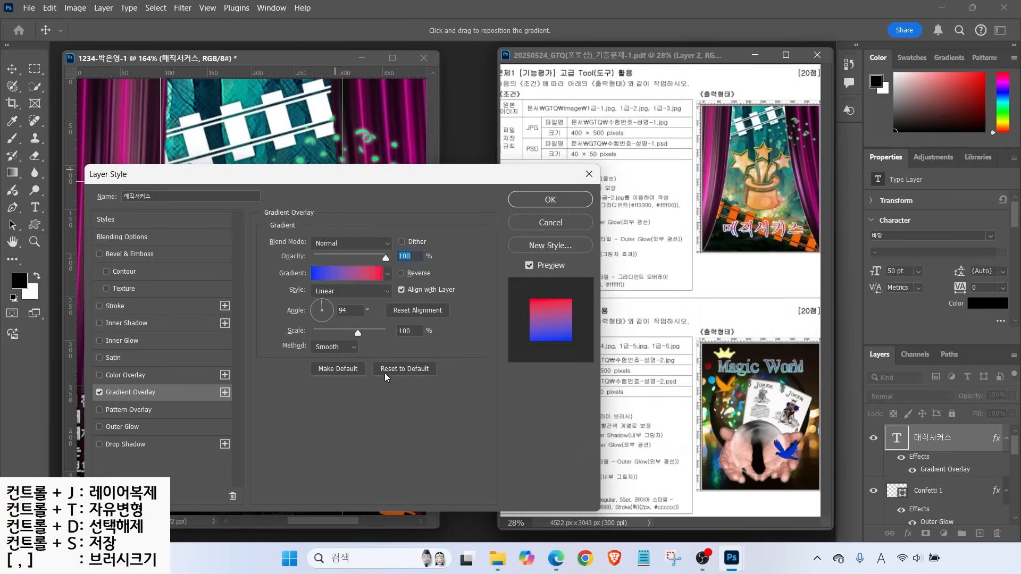
Add a 3 px white outside Stroke to the title
{"action": "key", "text": "alt"}
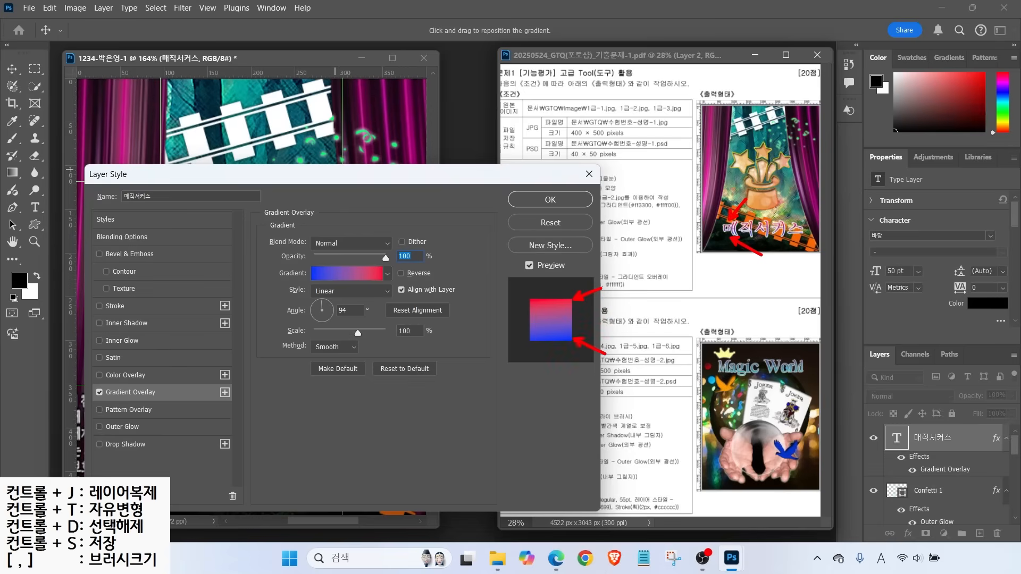
{"action": "key", "text": "Escape"}
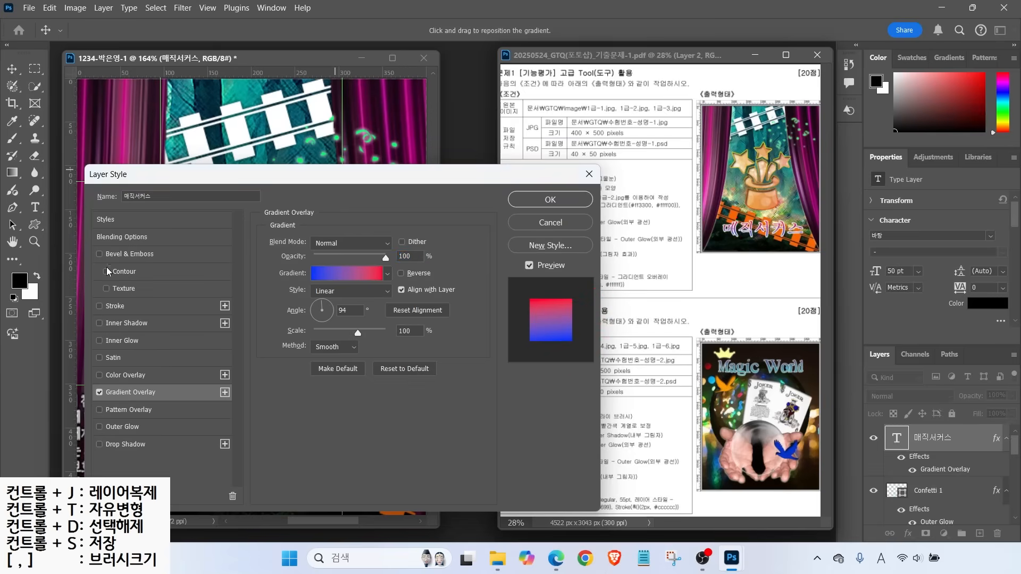
{"action": "left_click", "coordinate": [109, 306]}
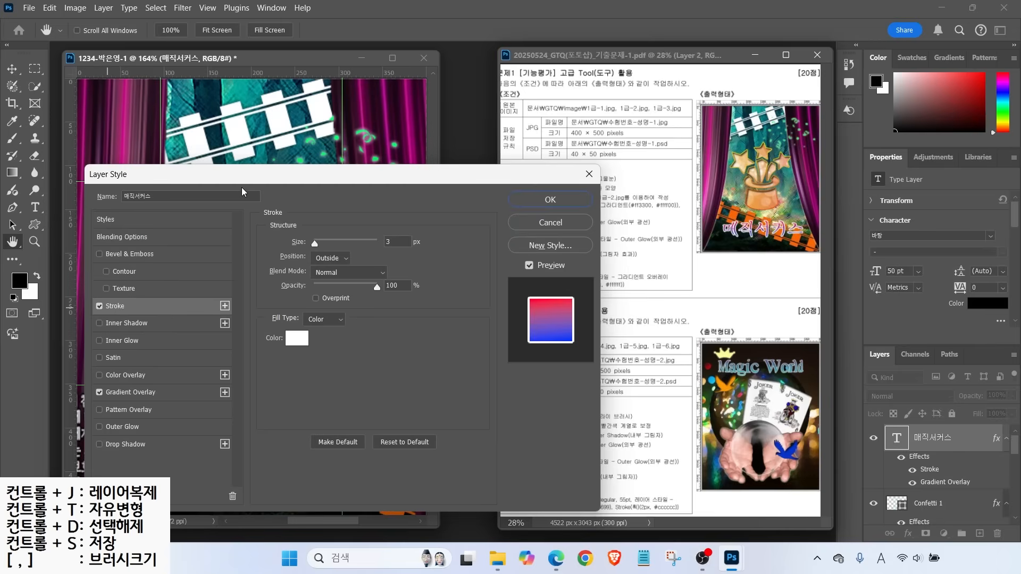
Confirm the title's gradient overlay and white 3 px outside Stroke, then close Layer Style with OK
{"action": "key", "text": "alt"}
{"action": "mouse_move", "coordinate": [401, 241]}
{"action": "left_mouse_down"}
{"action": "mouse_move", "coordinate": [379, 228]}
{"action": "mouse_move", "coordinate": [396, 229]}
{"action": "left_mouse_up"}
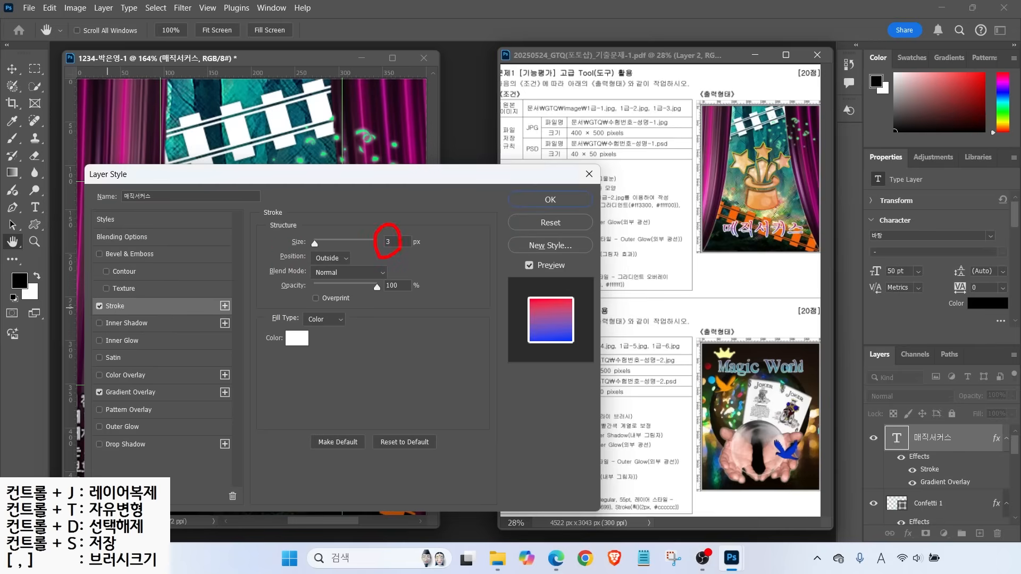
{"action": "mouse_move", "coordinate": [287, 234]}
{"action": "left_mouse_down"}
{"action": "mouse_move", "coordinate": [307, 257]}
{"action": "mouse_move", "coordinate": [378, 265]}
{"action": "left_mouse_up"}
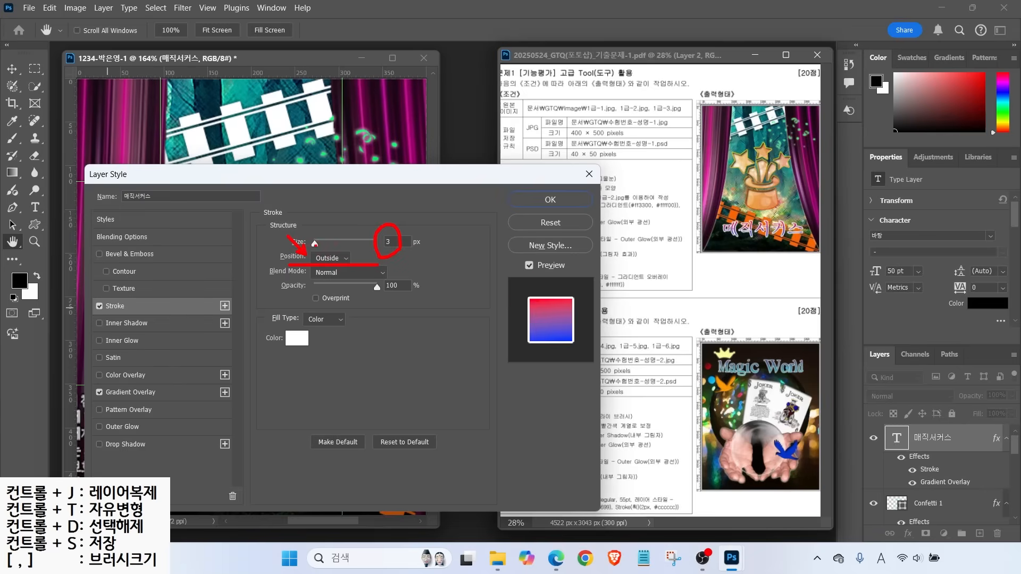
{"action": "left_click_drag", "start_coordinate": [298, 217], "coordinate": [268, 209]}
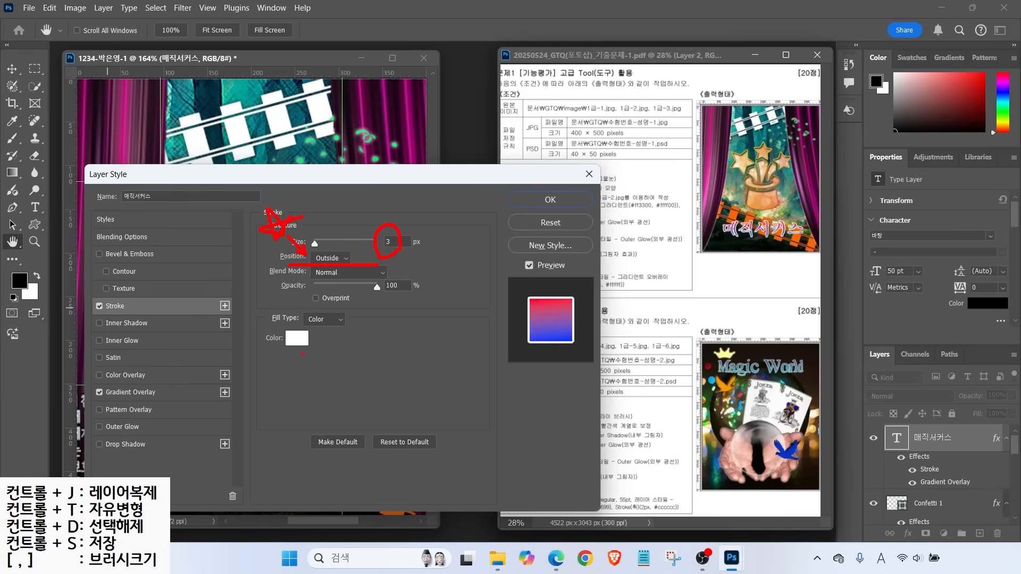
{"action": "left_click_drag", "start_coordinate": [289, 305], "coordinate": [361, 327]}
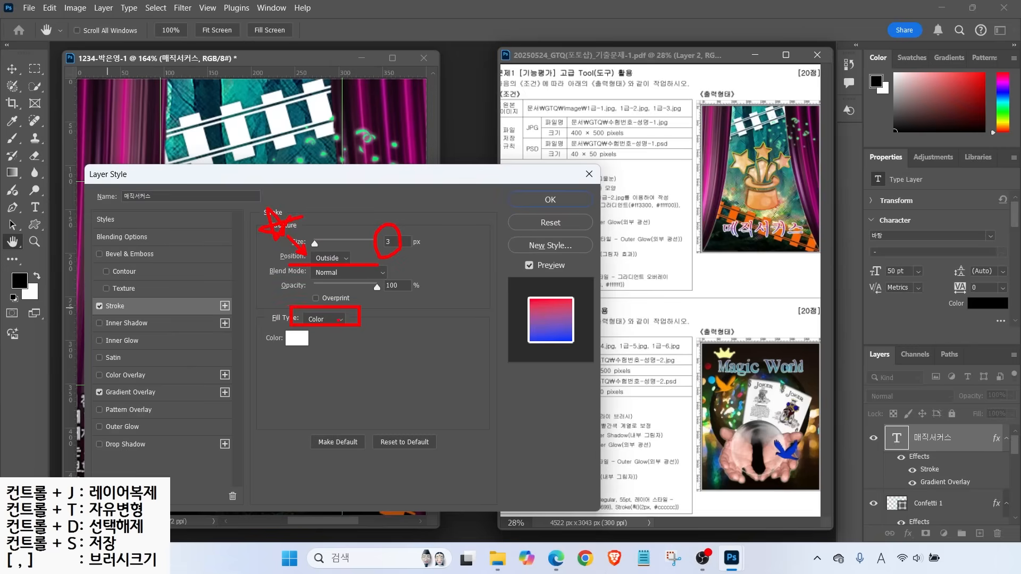
{"action": "left_click_drag", "start_coordinate": [371, 291], "coordinate": [342, 312]}
{"action": "left_click_drag", "start_coordinate": [335, 384], "coordinate": [292, 349]}
{"action": "key", "text": "Escape"}
{"action": "left_click", "coordinate": [553, 200]}
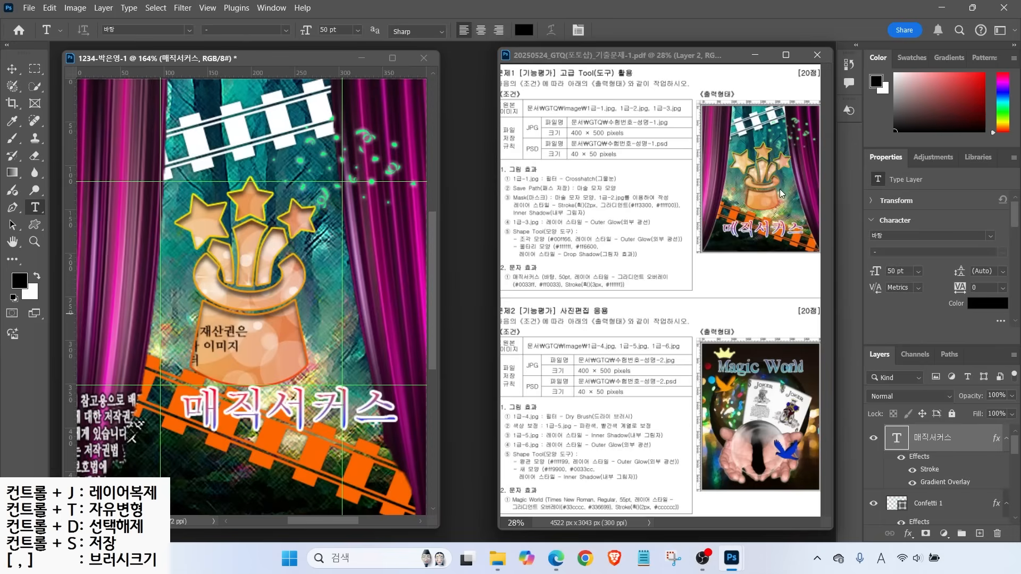
Move the 매직서커스 title slightly left and down with the Move tool
{"action": "mouse_move", "coordinate": [792, 243]}
{"action": "left_mouse_down"}
{"action": "mouse_move", "coordinate": [733, 240]}
{"action": "mouse_move", "coordinate": [758, 210]}
{"action": "mouse_move", "coordinate": [796, 245]}
{"action": "left_mouse_up"}
{"action": "mouse_move", "coordinate": [301, 455]}
{"action": "left_mouse_down"}
{"action": "mouse_move", "coordinate": [248, 462]}
{"action": "mouse_move", "coordinate": [340, 420]}
{"action": "mouse_move", "coordinate": [321, 452]}
{"action": "left_mouse_up"}
{"action": "key", "text": "Escape"}
{"action": "left_click", "coordinate": [12, 69]}
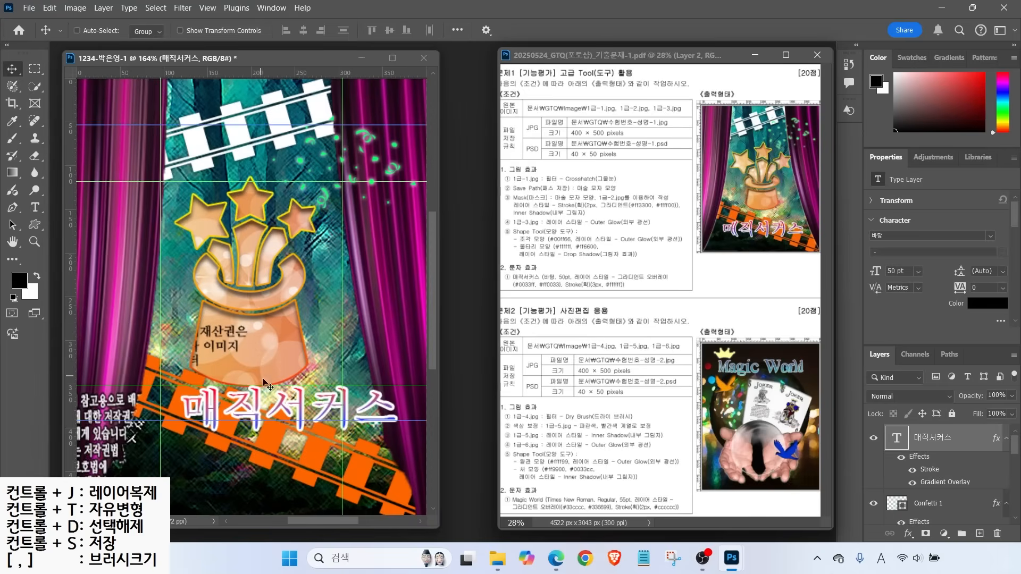
{"action": "left_click_drag", "start_coordinate": [290, 410], "coordinate": [260, 433]}
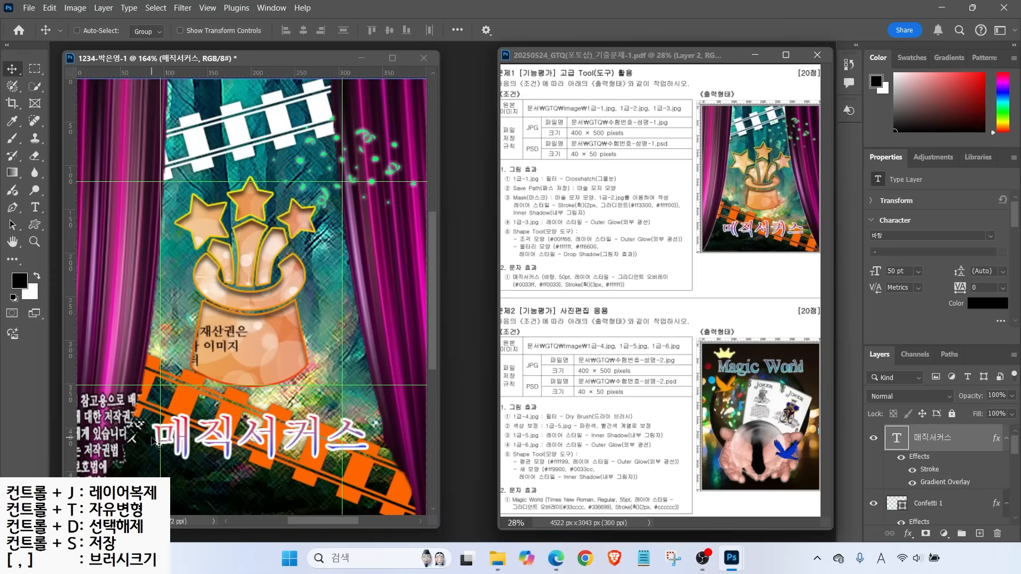
{"action": "left_click_drag", "start_coordinate": [881, 424], "coordinate": [989, 471]}
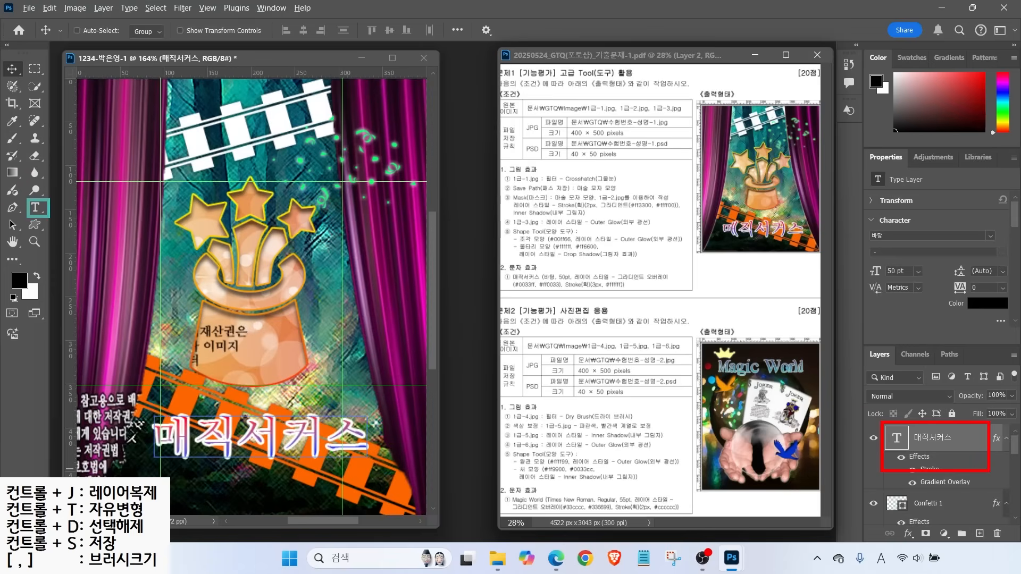
Switch to the Type tool and click into the 매직서커스 text to edit it
{"action": "left_click", "coordinate": [36, 209]}
{"action": "mouse_move", "coordinate": [85, 6]}
{"action": "left_mouse_down"}
{"action": "mouse_move", "coordinate": [321, 69]}
{"action": "mouse_move", "coordinate": [616, 69]}
{"action": "left_mouse_up"}
{"action": "left_click_drag", "start_coordinate": [246, 88], "coordinate": [192, 47]}
{"action": "left_click_drag", "start_coordinate": [402, 79], "coordinate": [343, 30]}
{"action": "mouse_move", "coordinate": [562, 47]}
{"action": "left_mouse_down"}
{"action": "mouse_move", "coordinate": [534, 22]}
{"action": "mouse_move", "coordinate": [580, 39]}
{"action": "mouse_move", "coordinate": [577, 64]}
{"action": "mouse_move", "coordinate": [600, 88]}
{"action": "left_mouse_up"}
{"action": "key", "text": "Escape"}
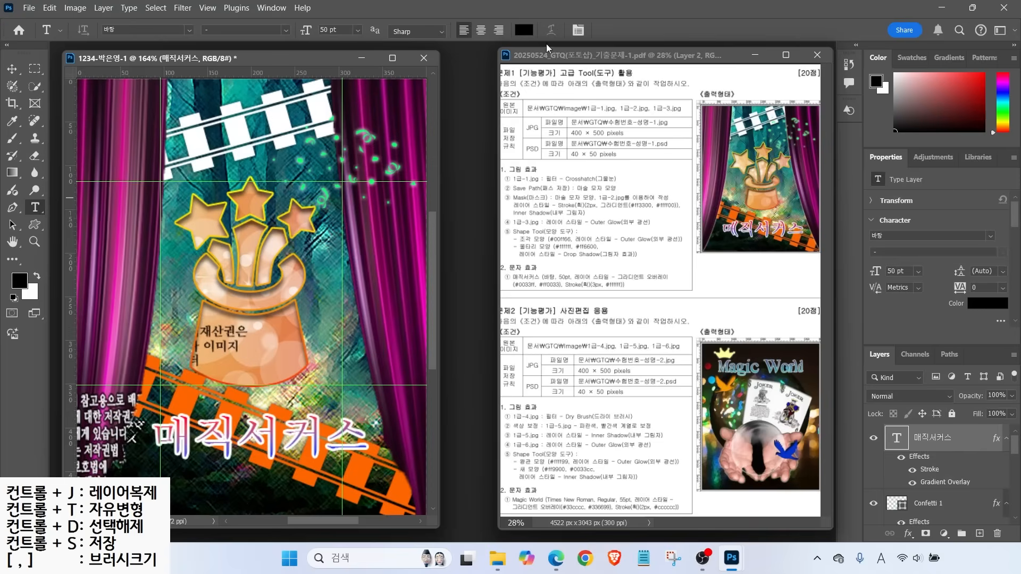
{"action": "left_click", "coordinate": [246, 444]}
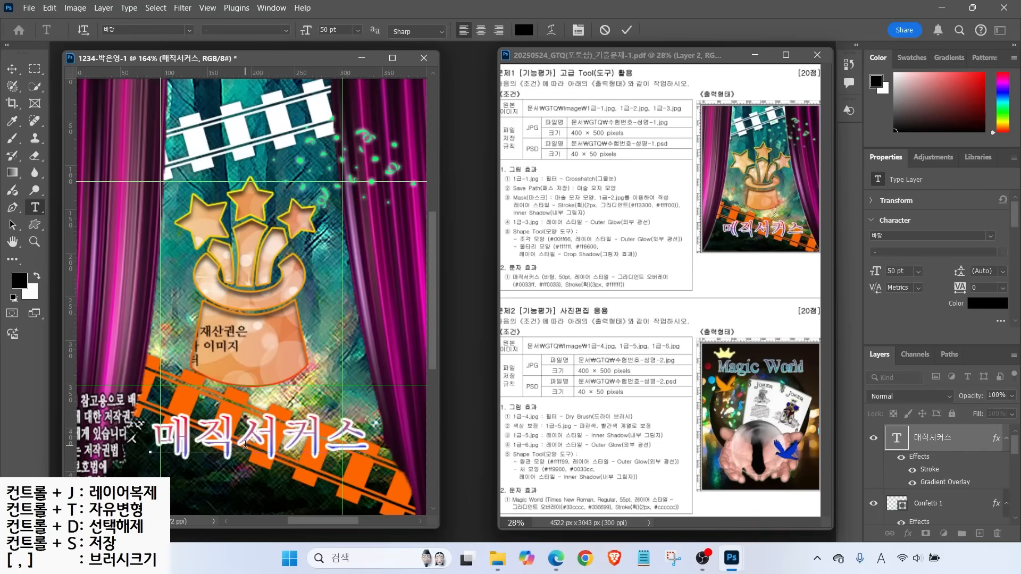
Apply a Fisheye text warp with bend +32 to the 매직서커스 title
{"action": "mouse_move", "coordinate": [560, 42]}
{"action": "left_mouse_down"}
{"action": "mouse_move", "coordinate": [528, 24]}
{"action": "mouse_move", "coordinate": [563, 38]}
{"action": "left_mouse_up"}
{"action": "left_click", "coordinate": [551, 30]}
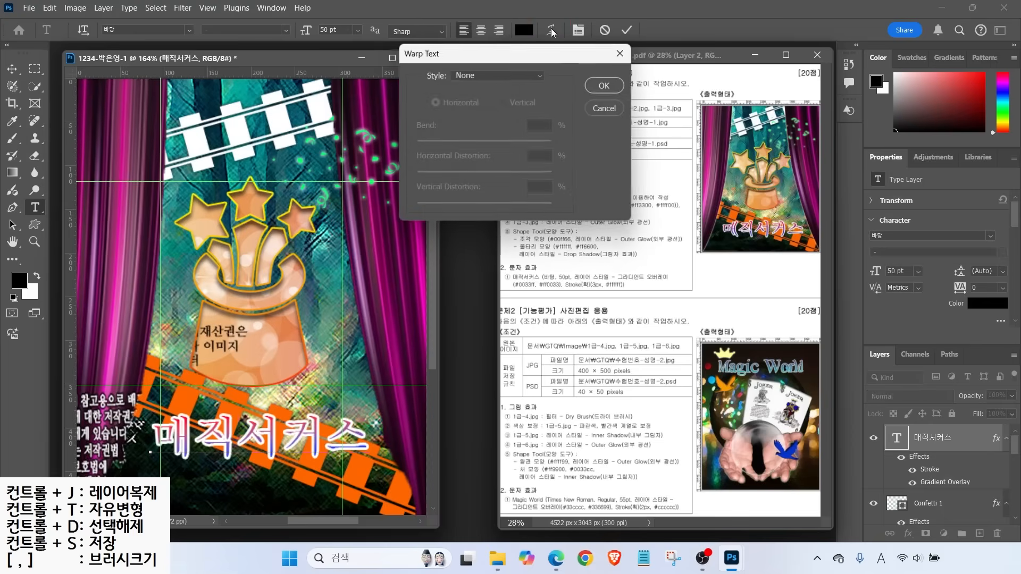
{"action": "left_click", "coordinate": [470, 73]}
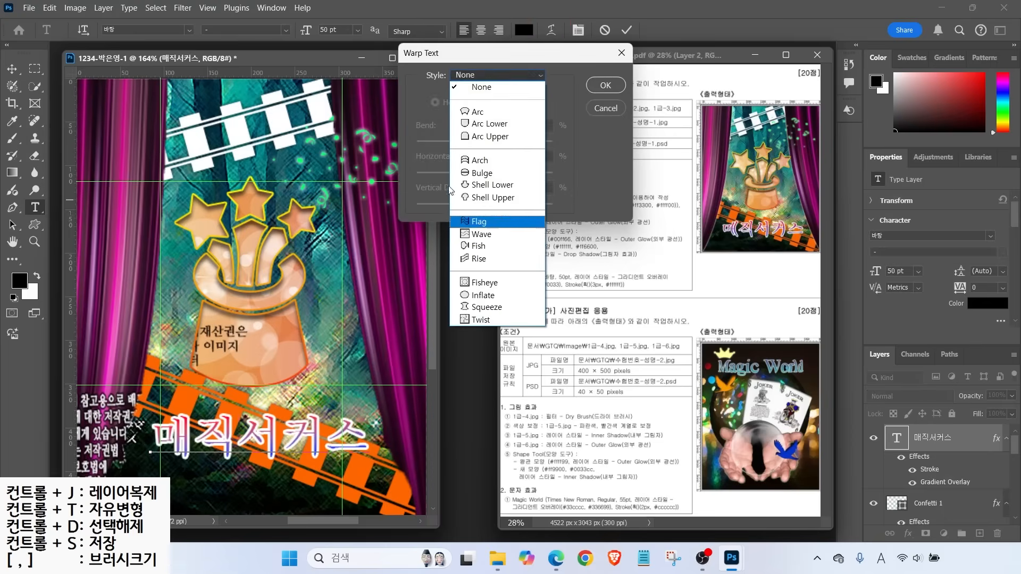
{"action": "left_click", "coordinate": [483, 285]}
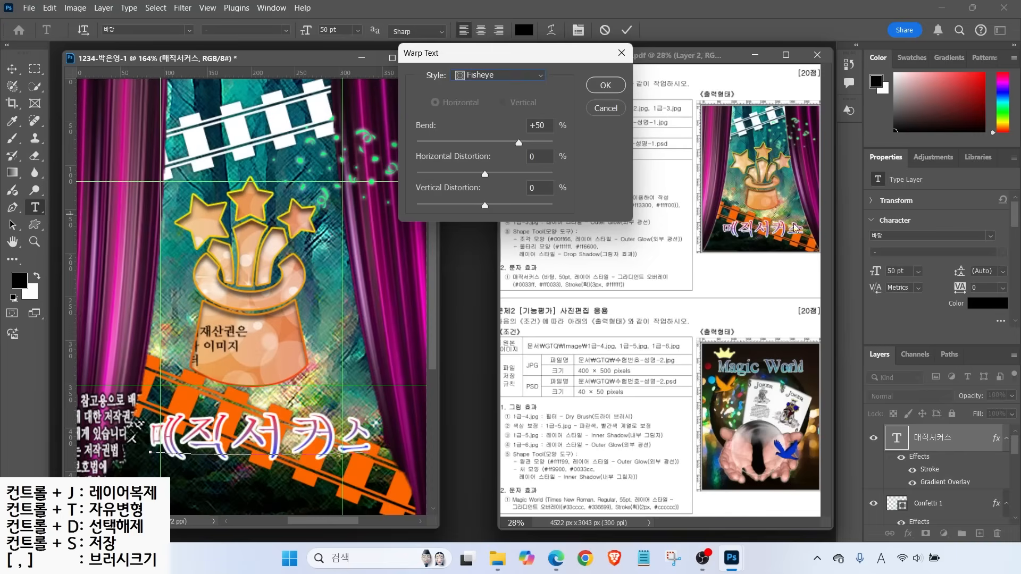
{"action": "left_click_drag", "start_coordinate": [519, 146], "coordinate": [507, 145]}
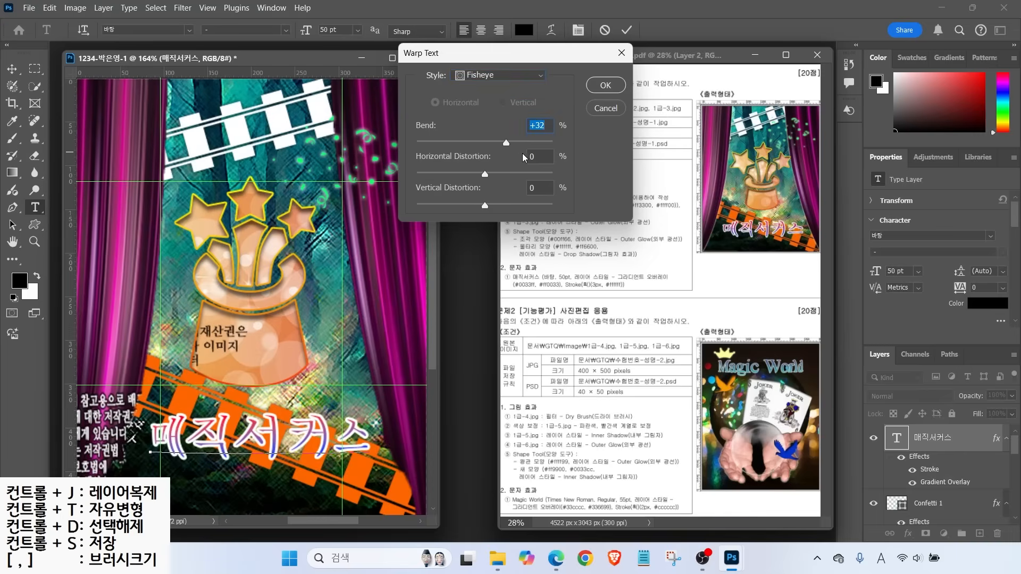
{"action": "left_click", "coordinate": [621, 87]}
{"action": "mouse_move", "coordinate": [562, 44]}
{"action": "left_mouse_down"}
{"action": "mouse_move", "coordinate": [536, 29]}
{"action": "mouse_move", "coordinate": [565, 30]}
{"action": "mouse_move", "coordinate": [585, 74]}
{"action": "left_mouse_up"}
{"action": "key", "text": "Escape"}
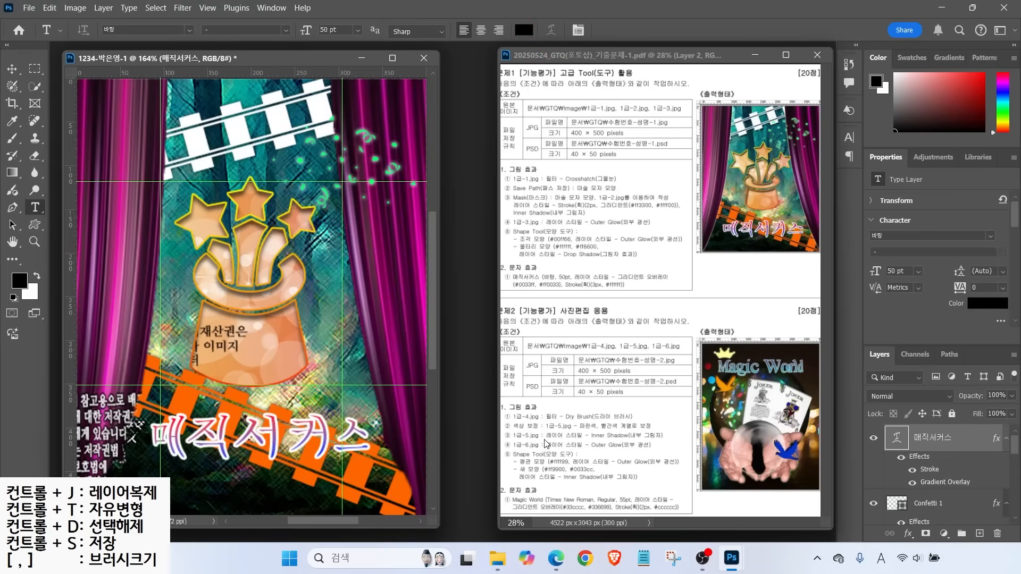
Check the title's warp settings in Free Transform and commit the transform
{"action": "key", "text": "ctrl+t"}
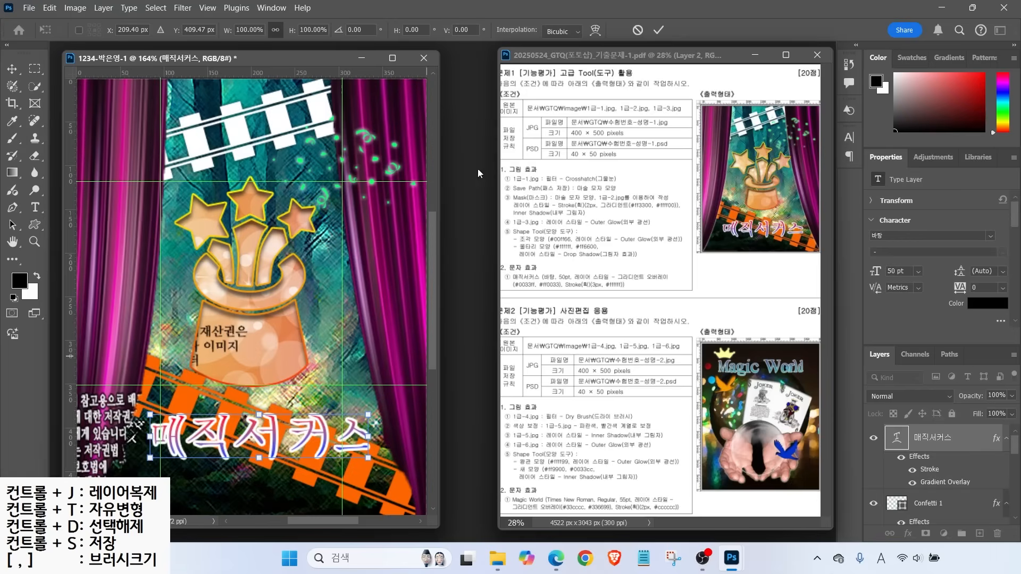
{"action": "mouse_move", "coordinate": [613, 40]}
{"action": "left_mouse_down"}
{"action": "mouse_move", "coordinate": [582, 20]}
{"action": "mouse_move", "coordinate": [593, 15]}
{"action": "mouse_move", "coordinate": [629, 71]}
{"action": "left_mouse_up"}
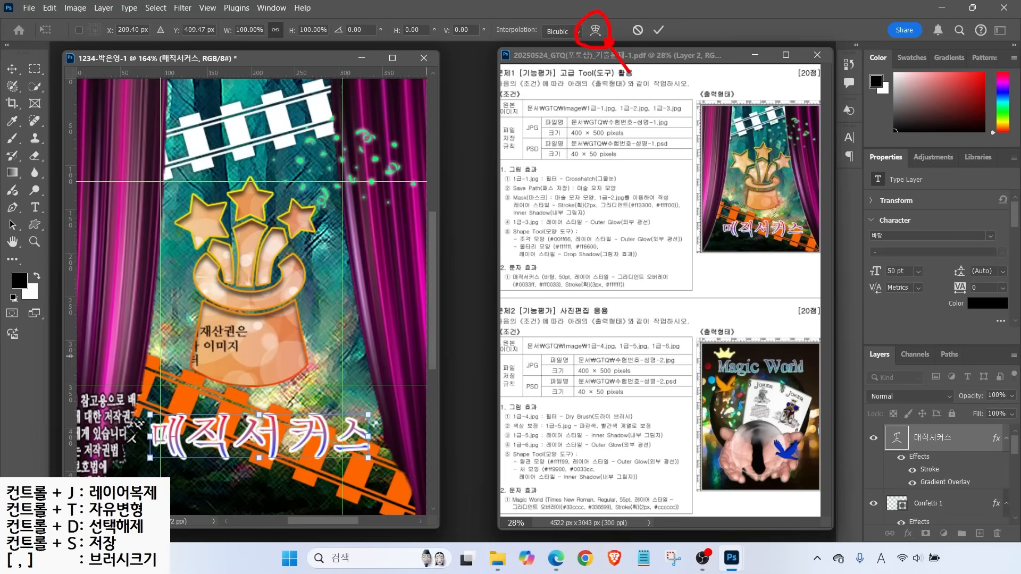
{"action": "left_click", "coordinate": [596, 31]}
{"action": "mouse_move", "coordinate": [343, 45]}
{"action": "left_mouse_down"}
{"action": "mouse_move", "coordinate": [272, 35]}
{"action": "mouse_move", "coordinate": [338, 8]}
{"action": "mouse_move", "coordinate": [334, 37]}
{"action": "left_mouse_up"}
{"action": "left_click_drag", "start_coordinate": [379, 88], "coordinate": [336, 39]}
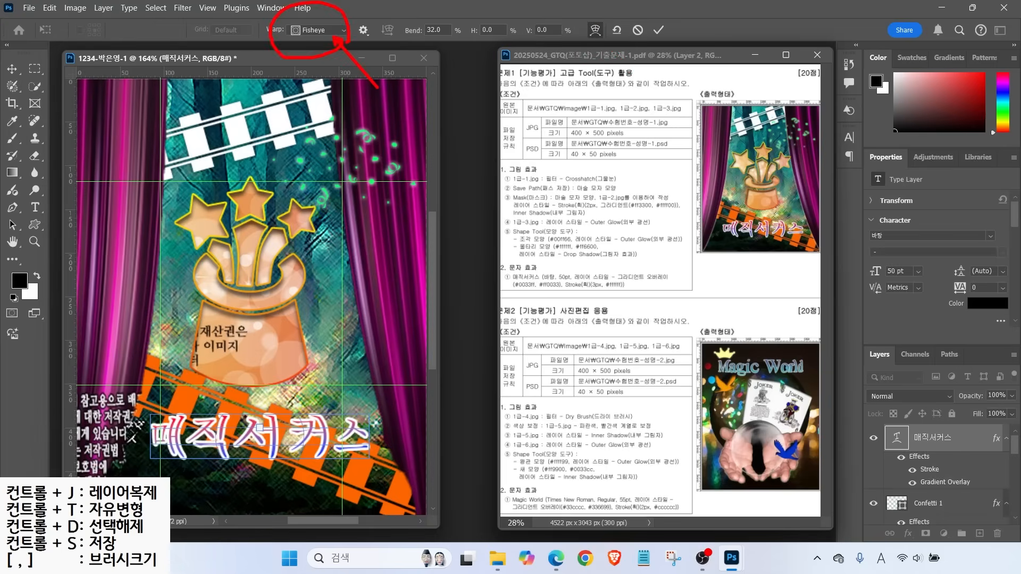
{"action": "mouse_move", "coordinate": [444, 39]}
{"action": "left_mouse_down"}
{"action": "mouse_move", "coordinate": [404, 46]}
{"action": "mouse_move", "coordinate": [441, 8]}
{"action": "mouse_move", "coordinate": [439, 37]}
{"action": "left_mouse_up"}
{"action": "left_click_drag", "start_coordinate": [467, 76], "coordinate": [436, 44]}
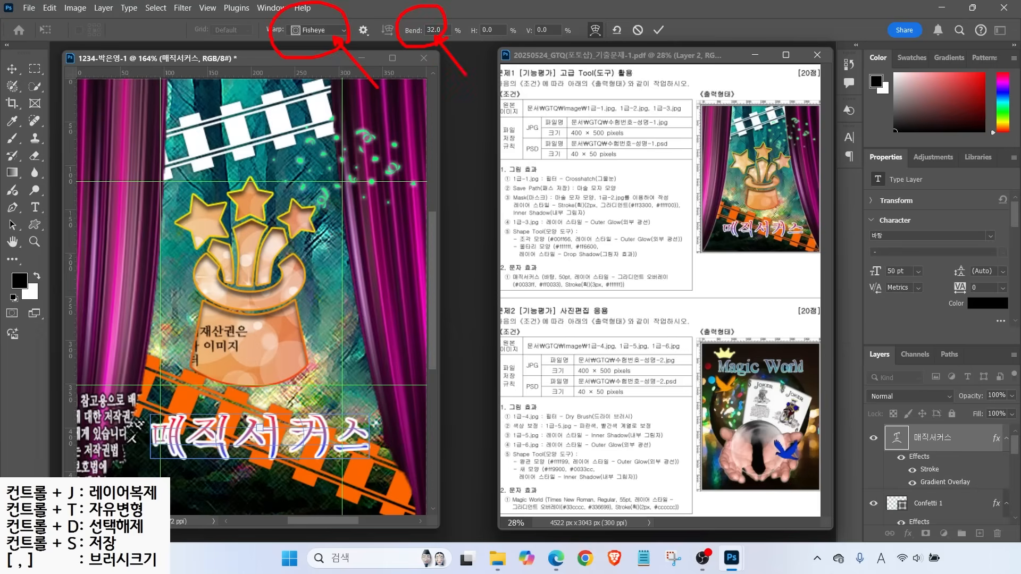
{"action": "left_click", "coordinate": [659, 30]}
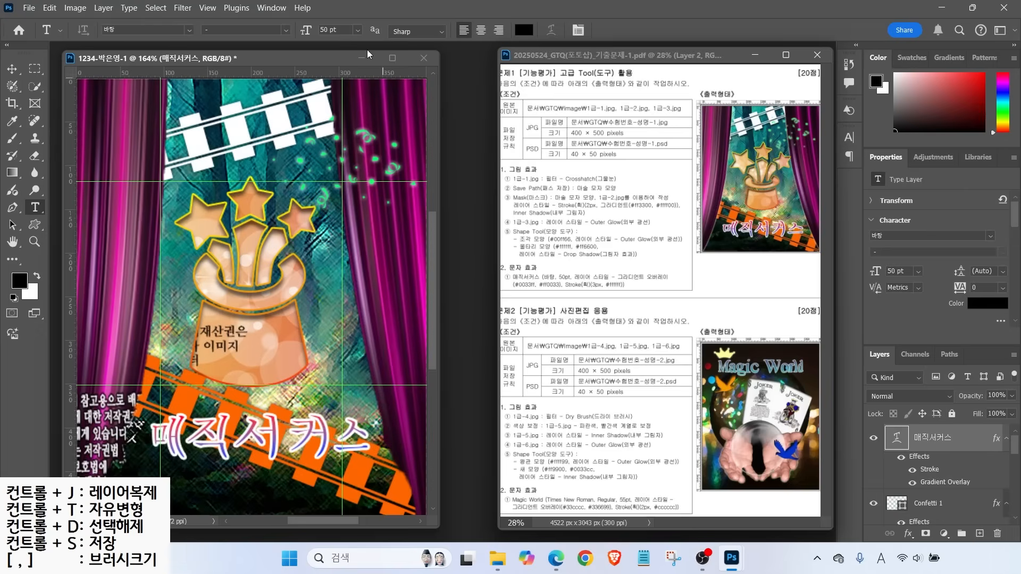
{"action": "key", "text": "alt+2"}
Clear all guide lines from the canvas via View > Guides > Clear Guides
{"action": "left_click_drag", "start_coordinate": [344, 107], "coordinate": [396, 62]}
{"action": "key", "text": "Escape"}
{"action": "left_click", "coordinate": [208, 9]}
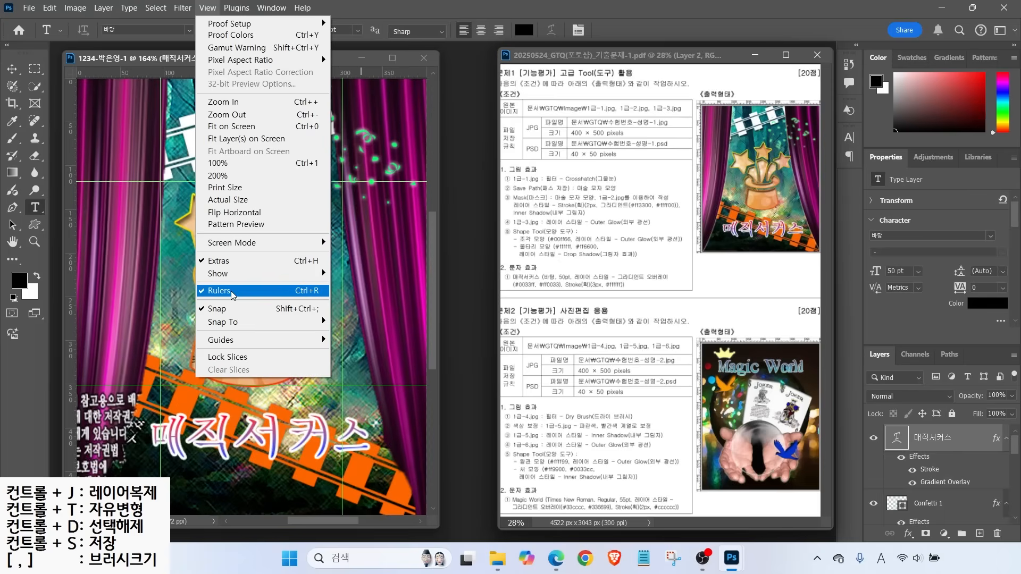
{"action": "mouse_move", "coordinate": [301, 341]}
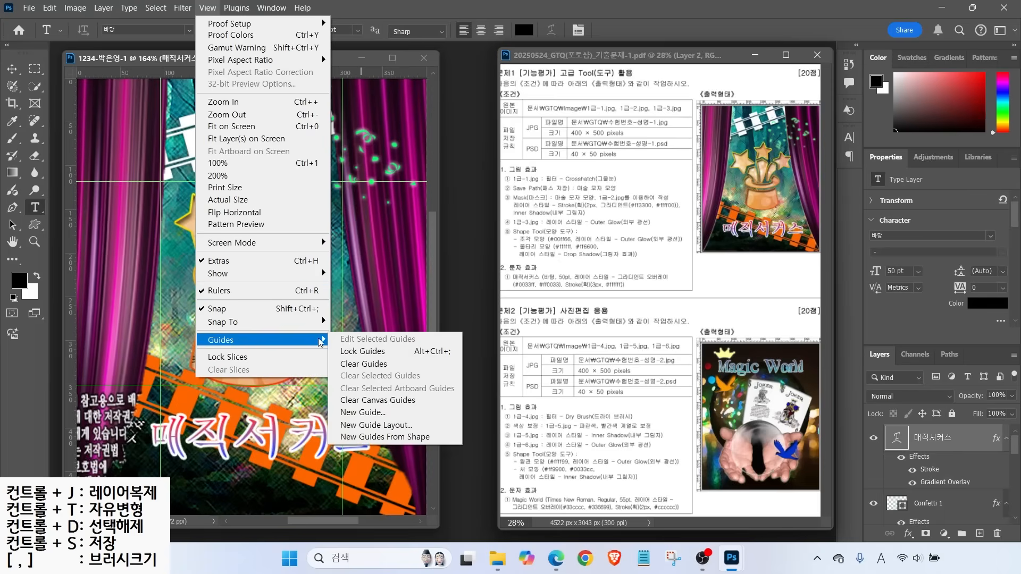
{"action": "left_click", "coordinate": [355, 365]}
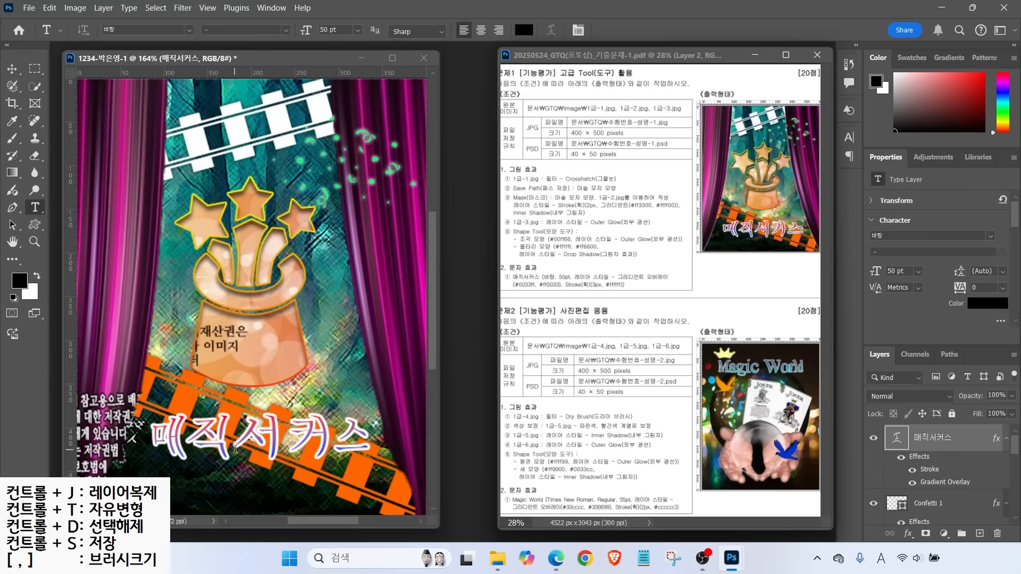
Open the File menu to begin saving the composite
{"action": "left_click_drag", "start_coordinate": [573, 122], "coordinate": [607, 104]}
{"action": "left_click_drag", "start_coordinate": [575, 165], "coordinate": [622, 211]}
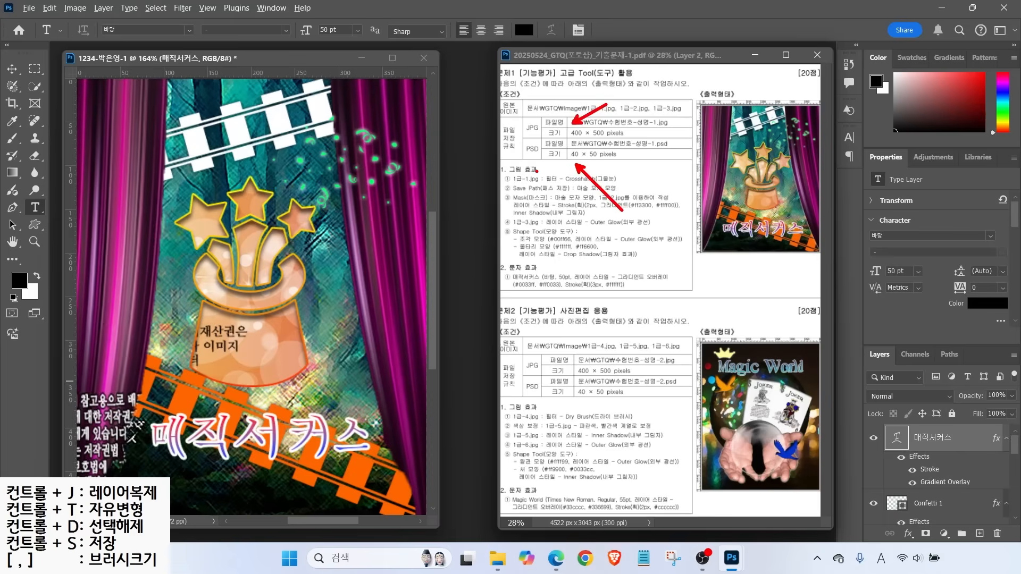
{"action": "key", "text": "Escape"}
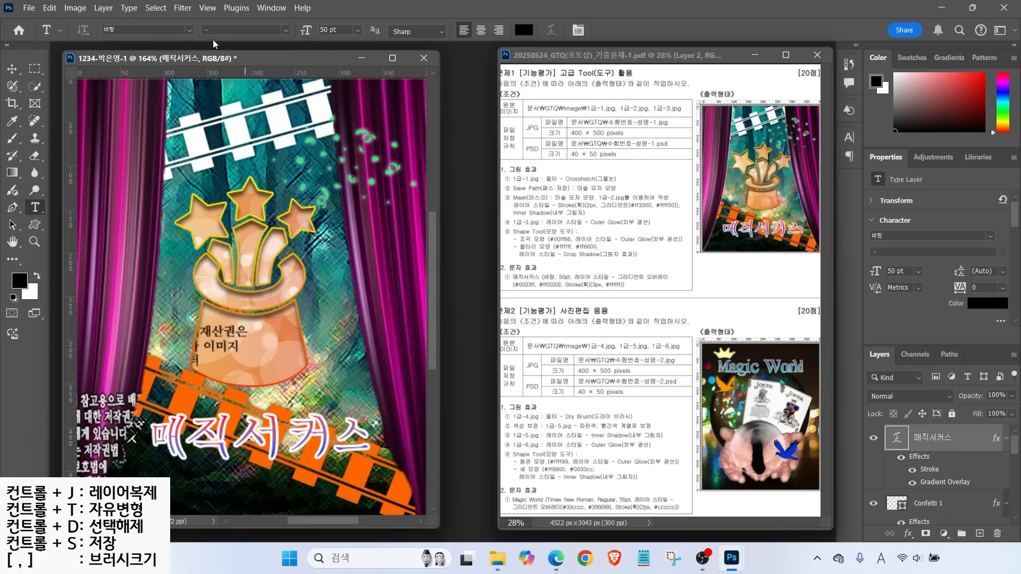
{"action": "left_click", "coordinate": [24, 9]}
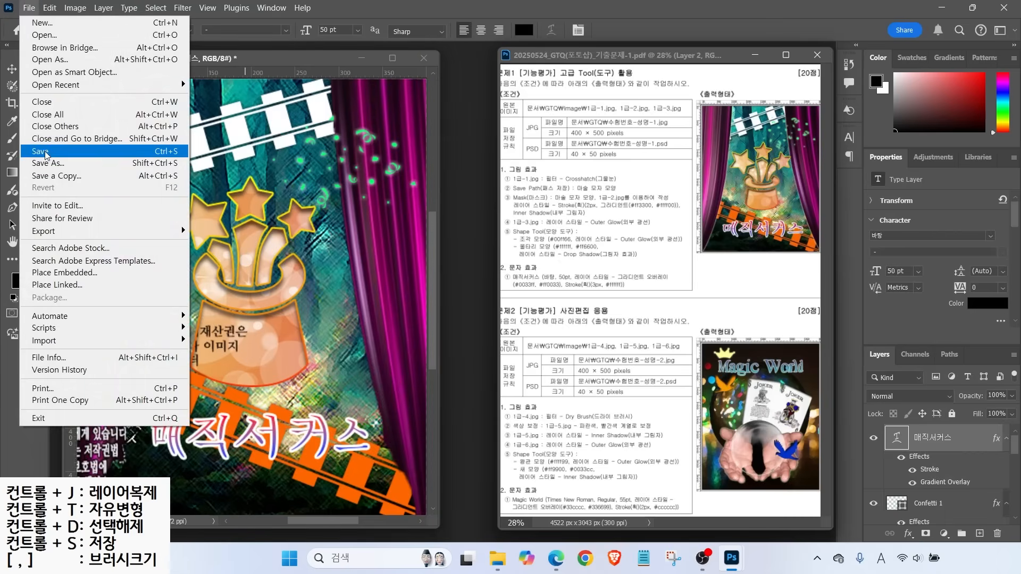
Start saving, navigate to the GTQ folder and browse the file format list
{"action": "left_click", "coordinate": [45, 153]}
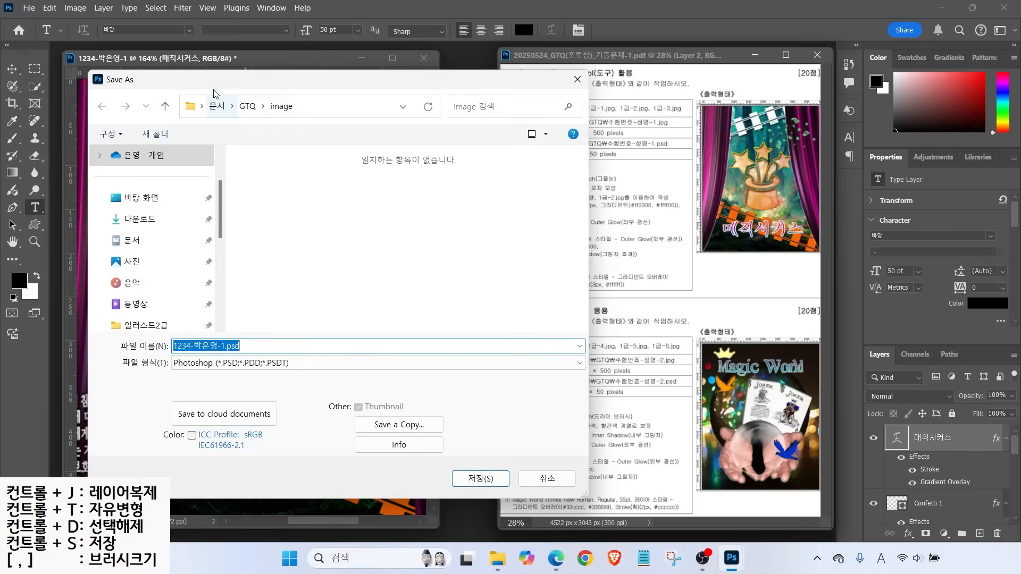
{"action": "left_click", "coordinate": [247, 107]}
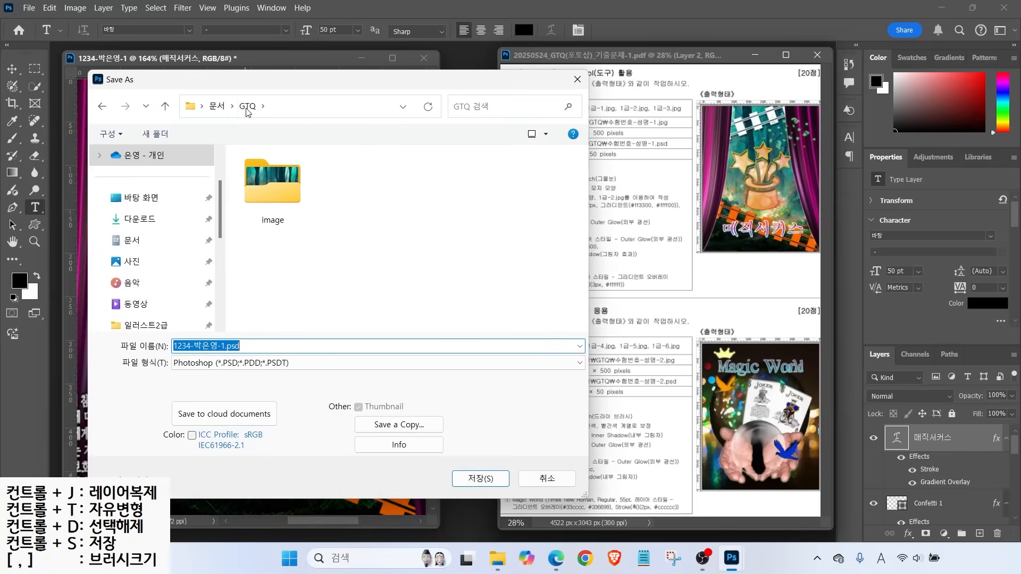
{"action": "mouse_move", "coordinate": [264, 117]}
{"action": "left_mouse_down"}
{"action": "mouse_move", "coordinate": [224, 97]}
{"action": "mouse_move", "coordinate": [264, 106]}
{"action": "left_mouse_up"}
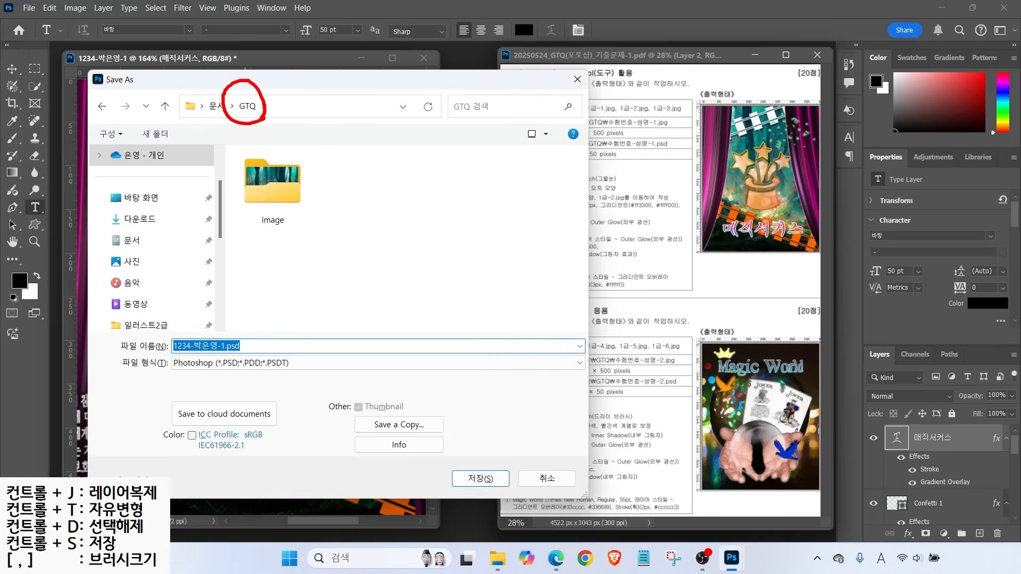
{"action": "mouse_move", "coordinate": [274, 375]}
{"action": "left_mouse_down"}
{"action": "mouse_move", "coordinate": [216, 352]}
{"action": "mouse_move", "coordinate": [253, 380]}
{"action": "left_mouse_up"}
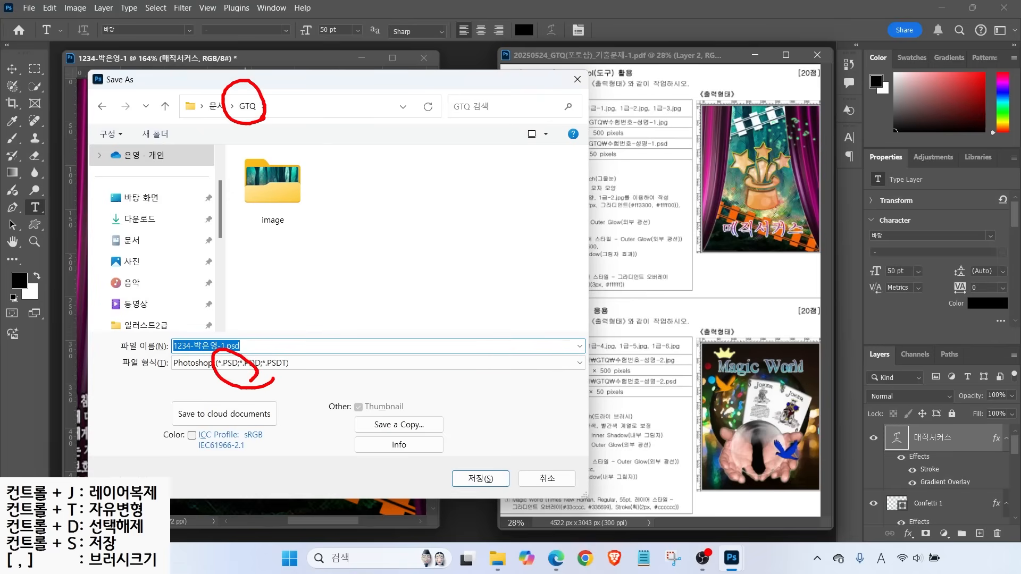
{"action": "key", "text": "Escape"}
{"action": "left_click", "coordinate": [231, 363]}
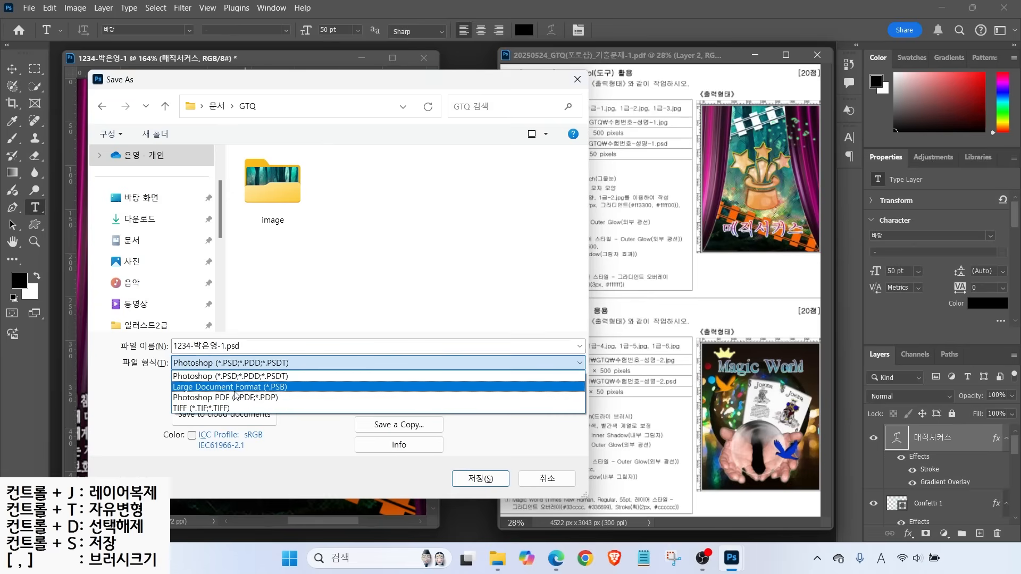
{"action": "left_click", "coordinate": [388, 429]}
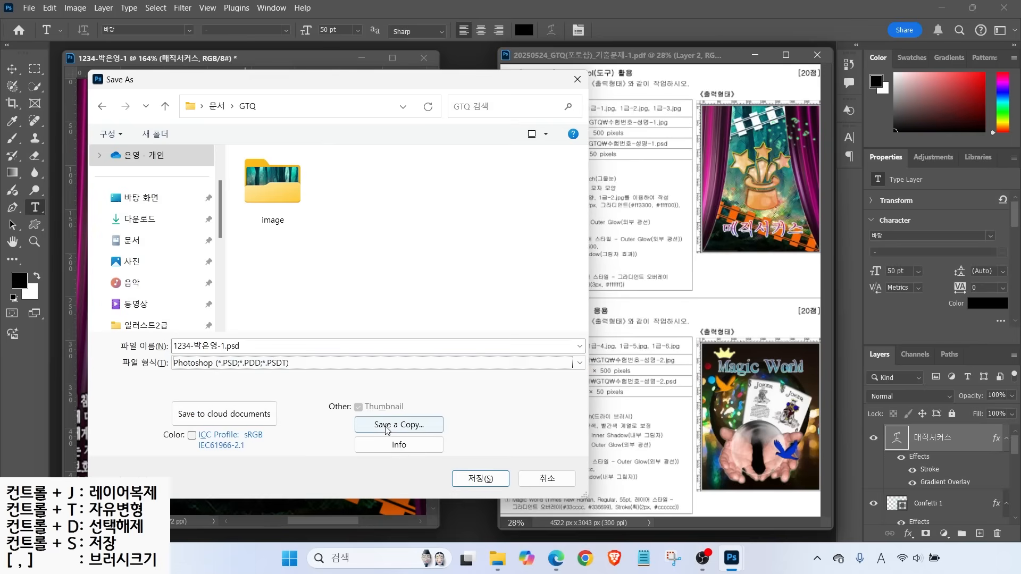
Save a JPEG copy into the GTQ folder at Maximum quality 12
{"action": "left_click", "coordinate": [386, 428]}
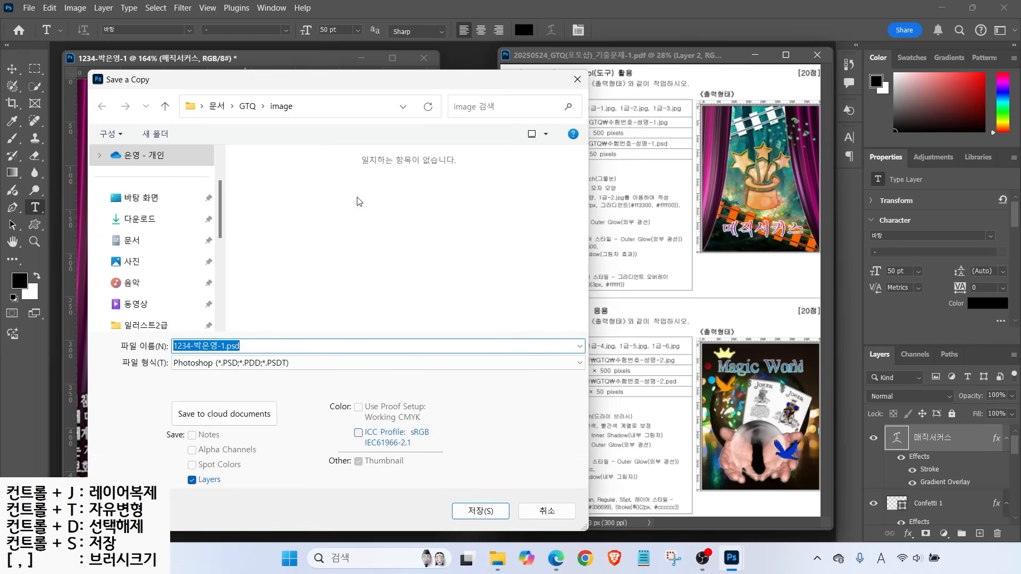
{"action": "left_click", "coordinate": [246, 107]}
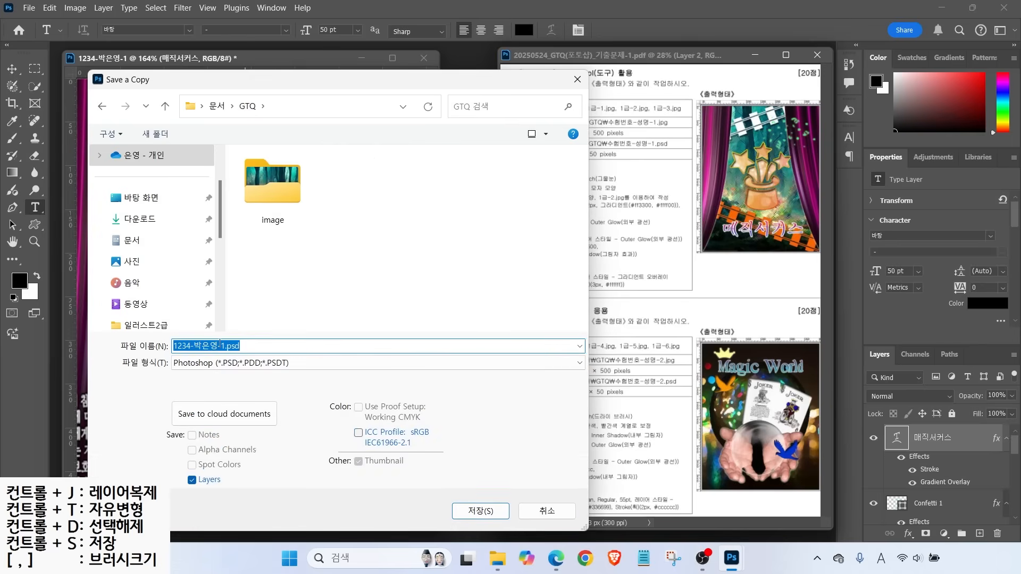
{"action": "left_click", "coordinate": [221, 364]}
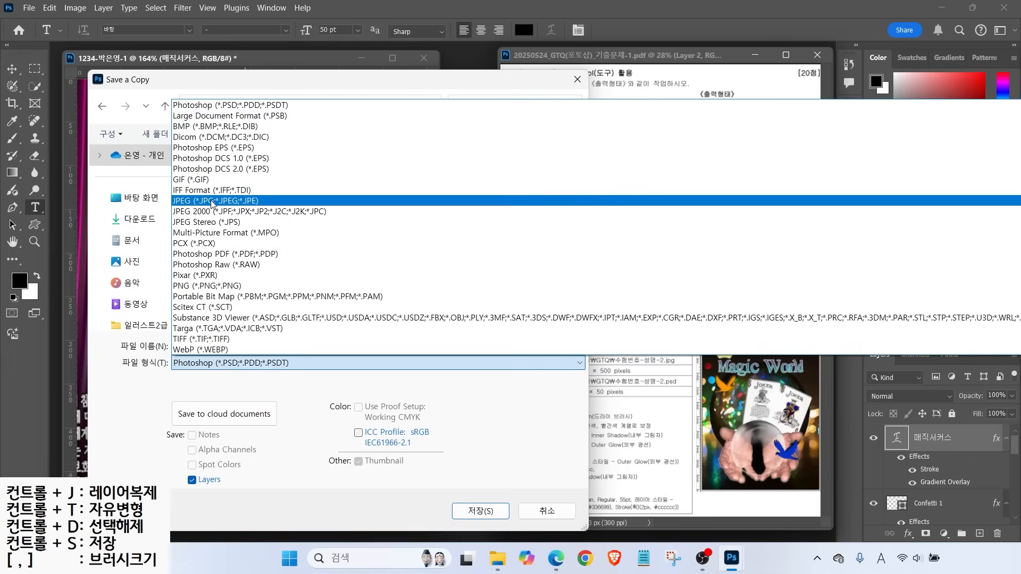
{"action": "left_click", "coordinate": [212, 202]}
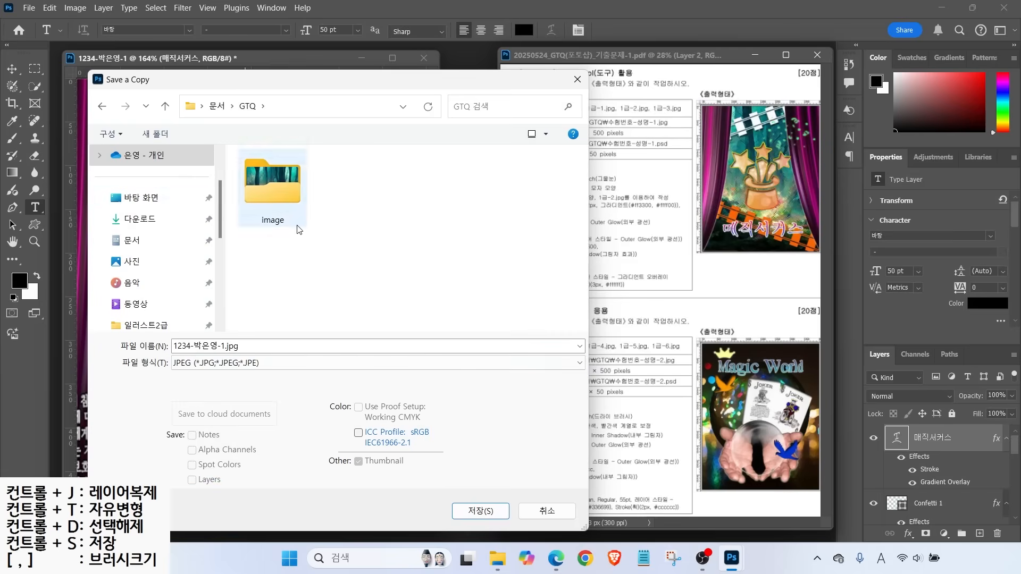
{"action": "left_click", "coordinate": [480, 511]}
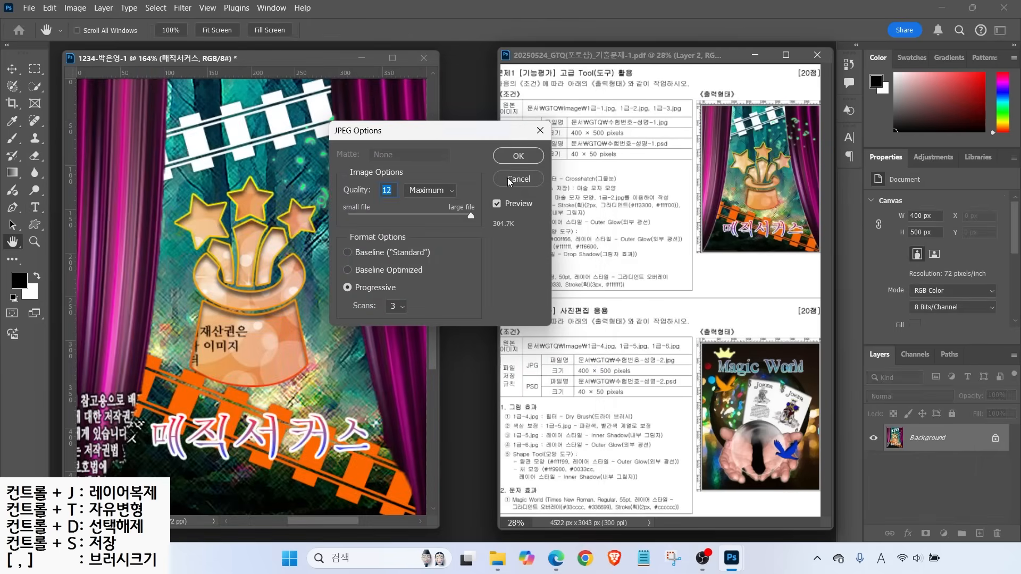
{"action": "left_click", "coordinate": [518, 156]}
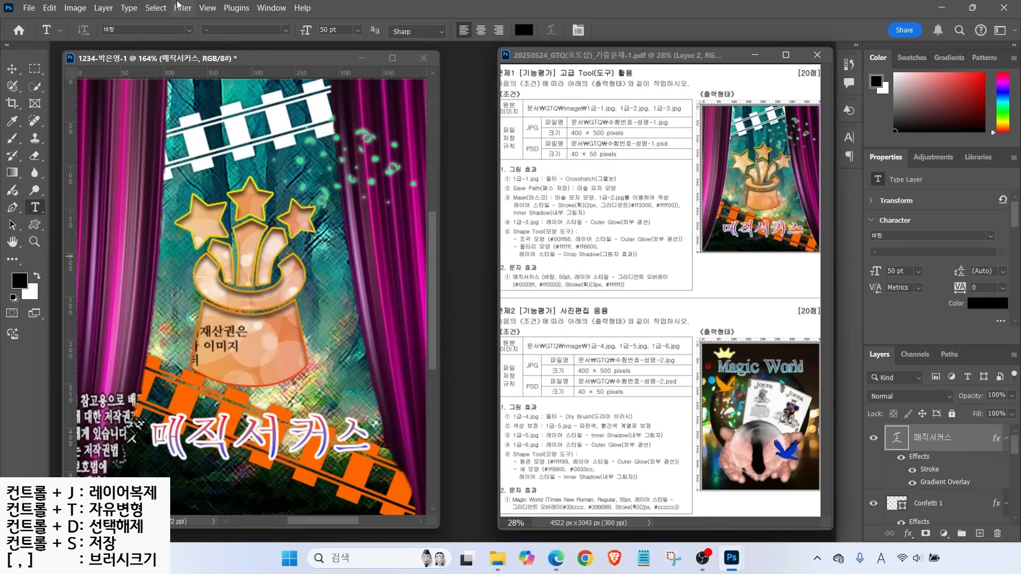
{"action": "left_click", "coordinate": [80, 11]}
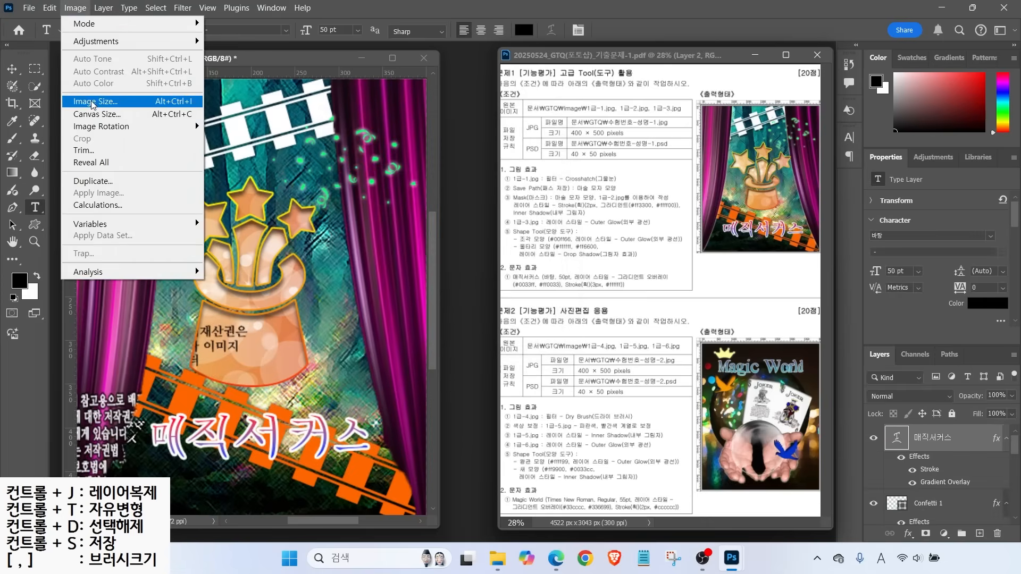
Resize the image to 40 px wide by 50 px high in Image Size
{"action": "left_click", "coordinate": [93, 101]}
{"action": "type", "text": "40"}
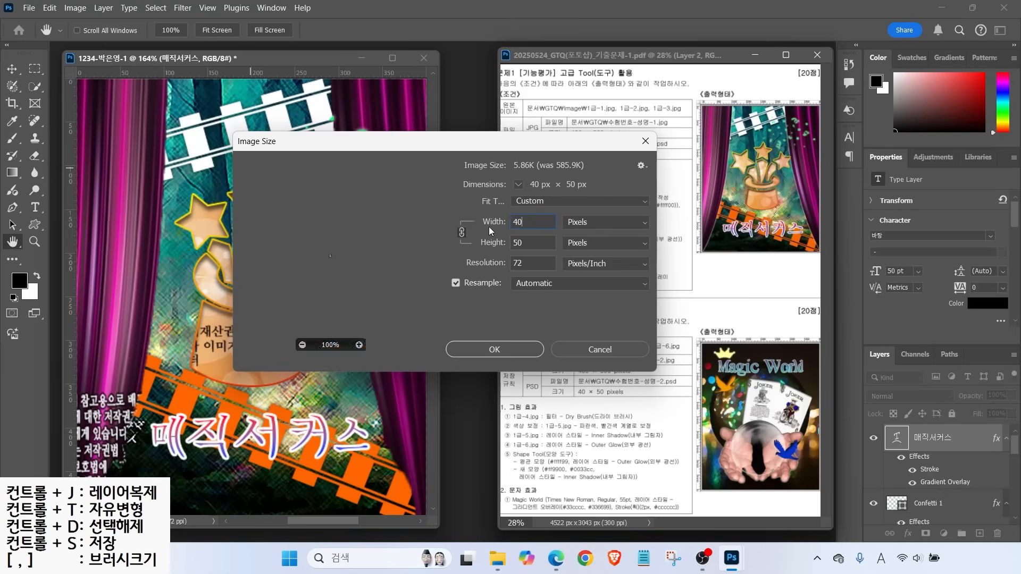
{"action": "key", "text": "alt+2"}
{"action": "mouse_move", "coordinate": [540, 254]}
{"action": "left_mouse_down"}
{"action": "mouse_move", "coordinate": [492, 199]}
{"action": "mouse_move", "coordinate": [546, 252]}
{"action": "left_mouse_up"}
{"action": "mouse_move", "coordinate": [354, 279]}
{"action": "left_mouse_down"}
{"action": "mouse_move", "coordinate": [308, 259]}
{"action": "mouse_move", "coordinate": [362, 272]}
{"action": "left_mouse_up"}
{"action": "left_click_drag", "start_coordinate": [494, 343], "coordinate": [513, 319]}
{"action": "key", "text": "Escape"}
{"action": "left_click", "coordinate": [495, 349]}
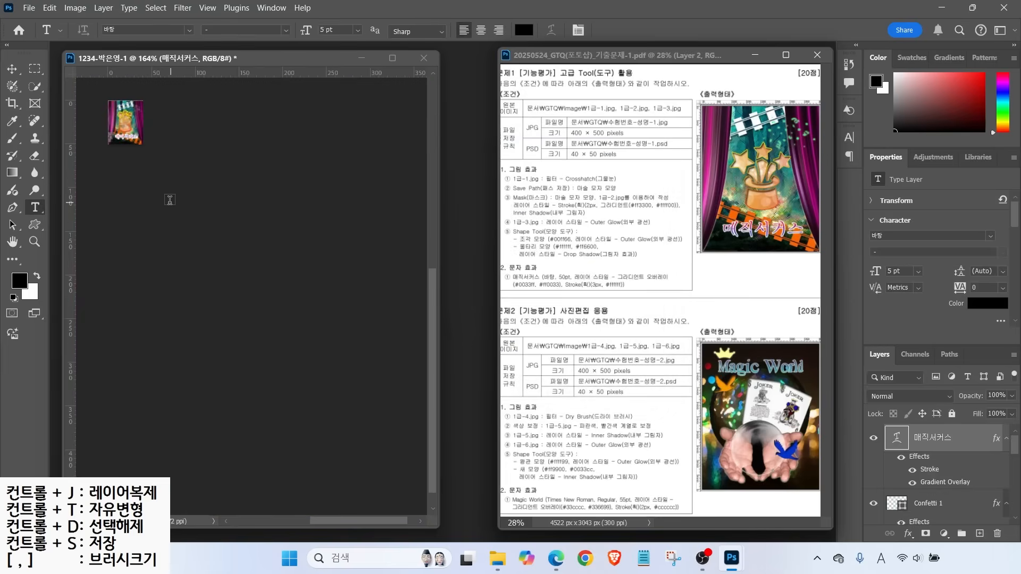
Save the document as a Photoshop PSD in the GTQ folder
{"action": "left_click", "coordinate": [29, 8]}
{"action": "left_click", "coordinate": [64, 151]}
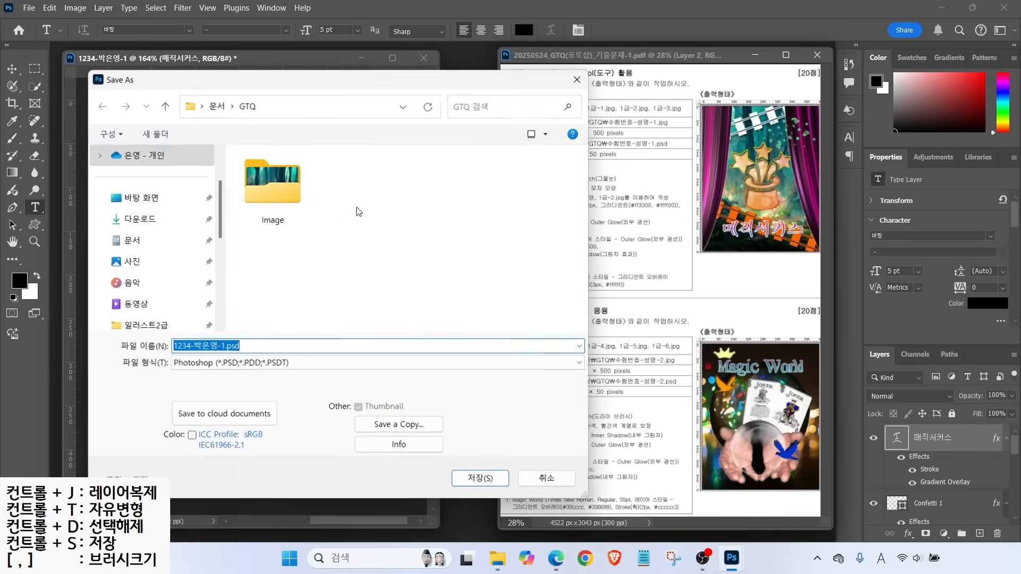
{"action": "key", "text": "ctrl"}
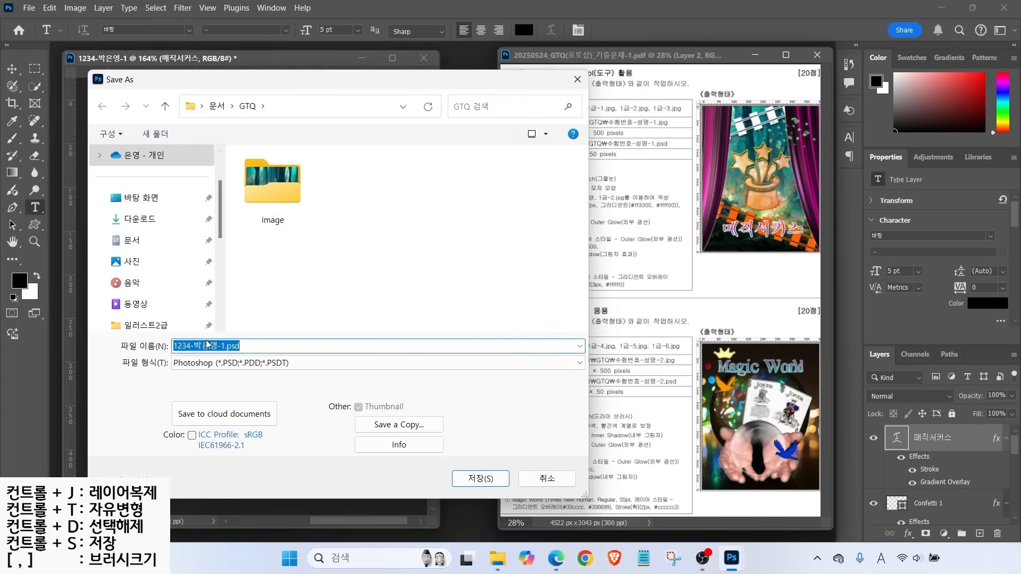
{"action": "key", "text": "ctrl"}
{"action": "key", "text": "ctrl"}
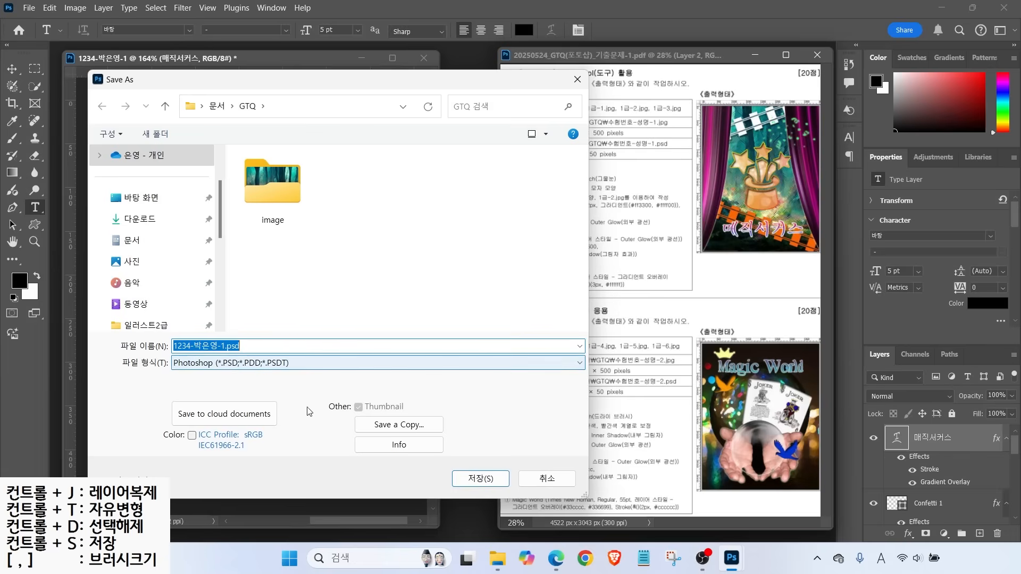
{"action": "key", "text": "Return"}
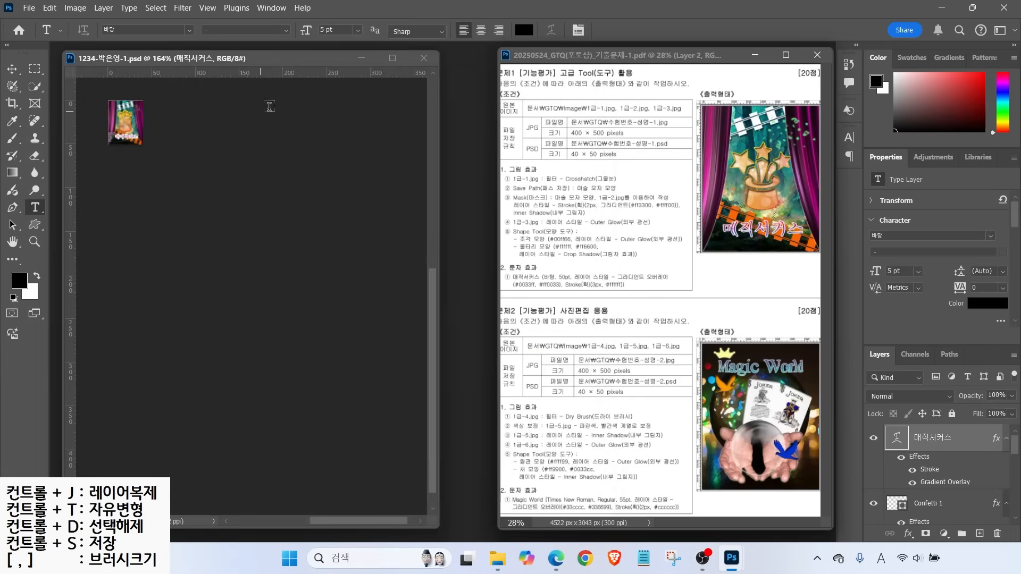
Close the saved PSD and reopen the saved JPG to check it
{"action": "left_click", "coordinate": [424, 58]}
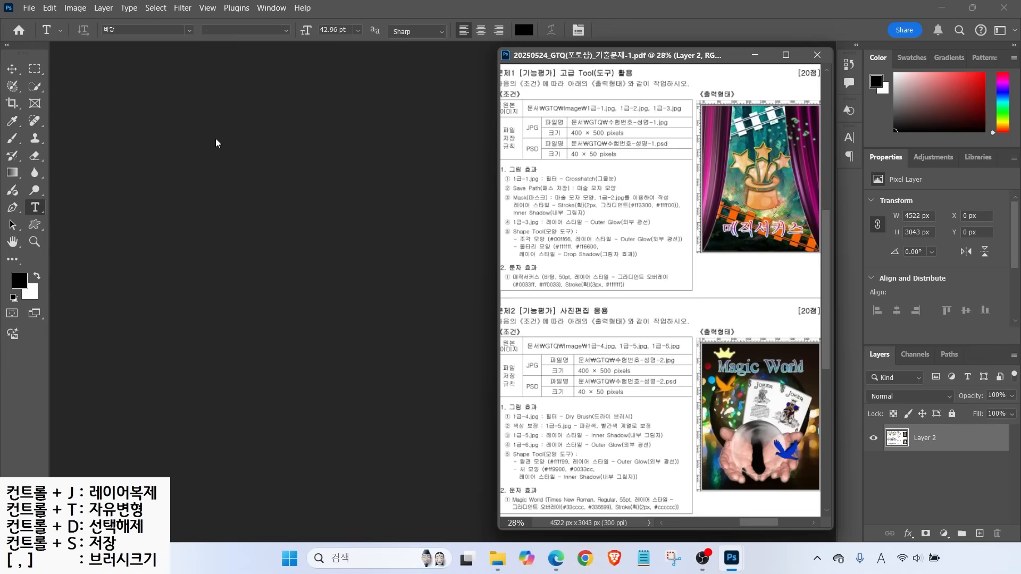
{"action": "left_click", "coordinate": [29, 8]}
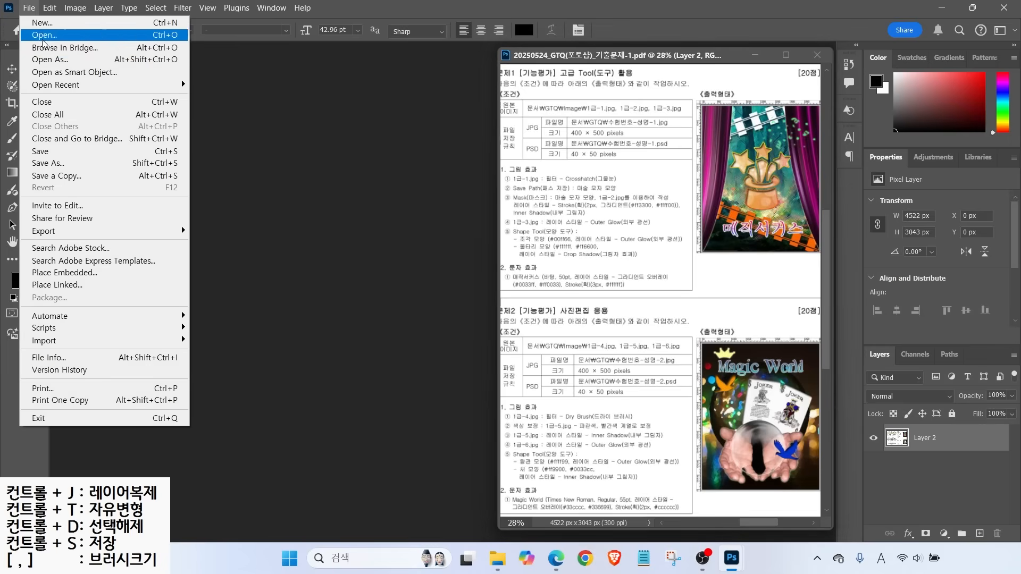
{"action": "left_click", "coordinate": [42, 38]}
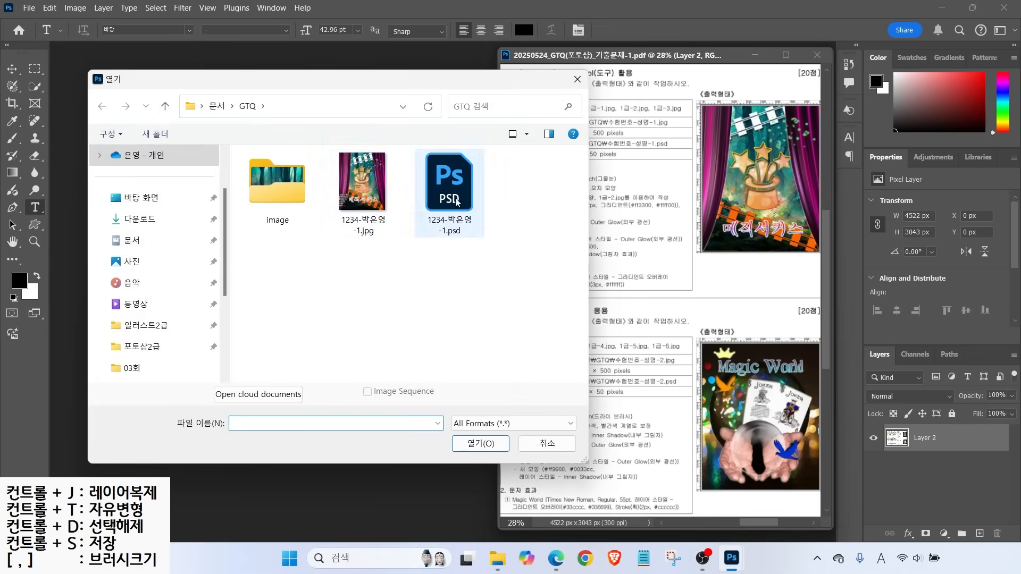
{"action": "left_click", "coordinate": [364, 184]}
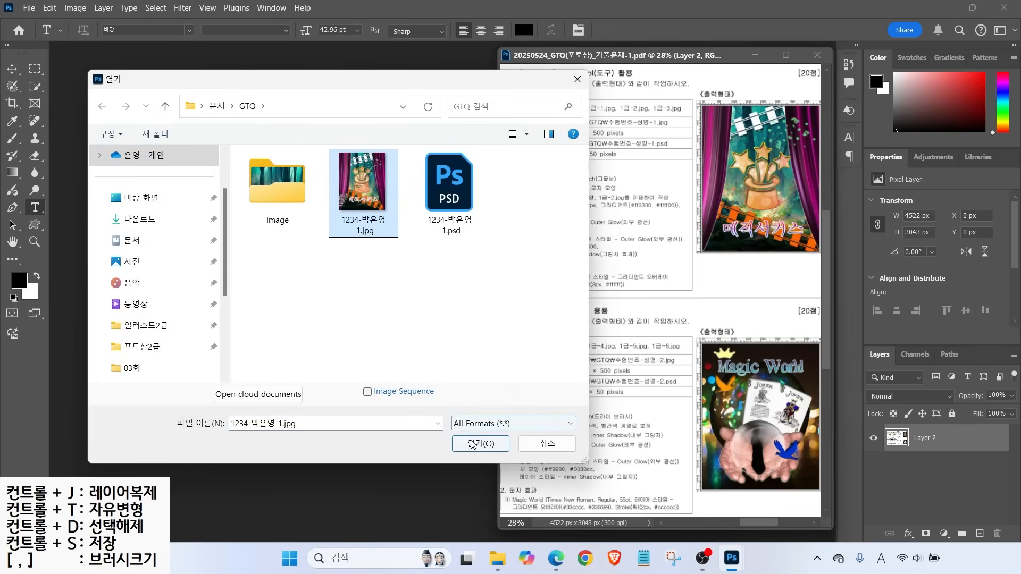
{"action": "left_click", "coordinate": [471, 444]}
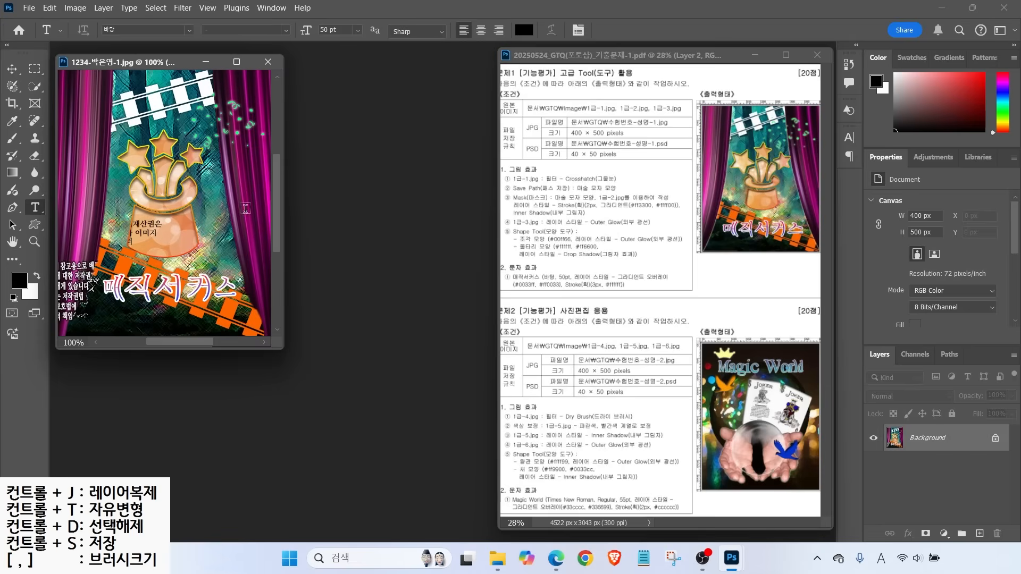
Open the saved PSD, fit it to the window, then close both PSD and JPG
{"action": "left_click", "coordinate": [29, 7]}
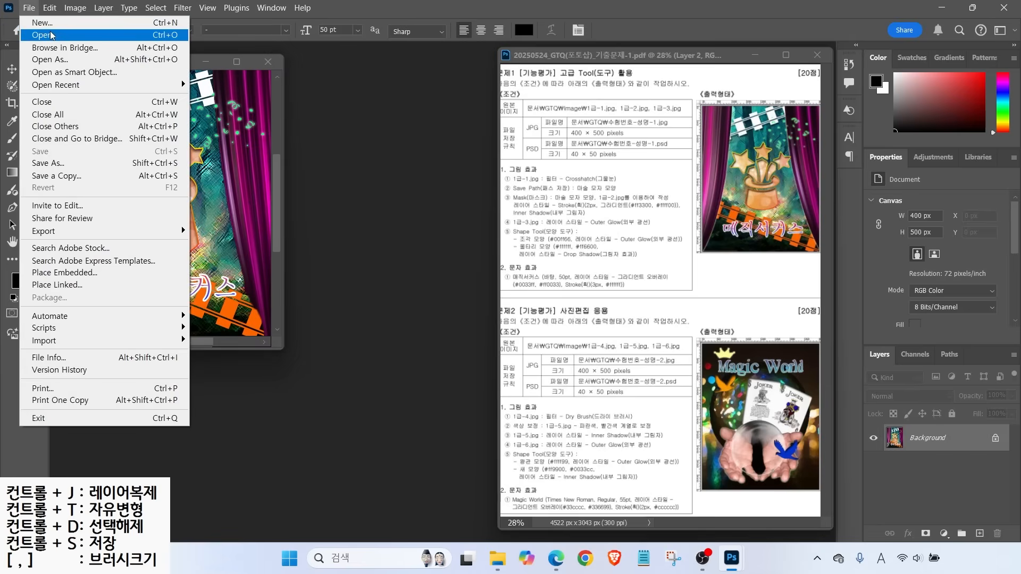
{"action": "left_click", "coordinate": [51, 36]}
{"action": "left_click", "coordinate": [447, 192]}
{"action": "left_click", "coordinate": [486, 442]}
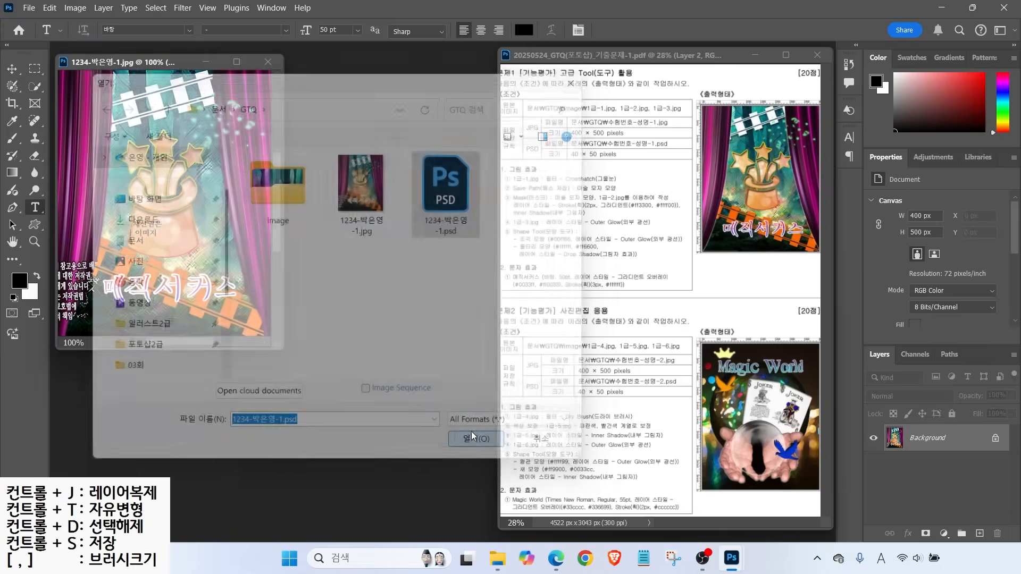
{"action": "double_click", "coordinate": [11, 245]}
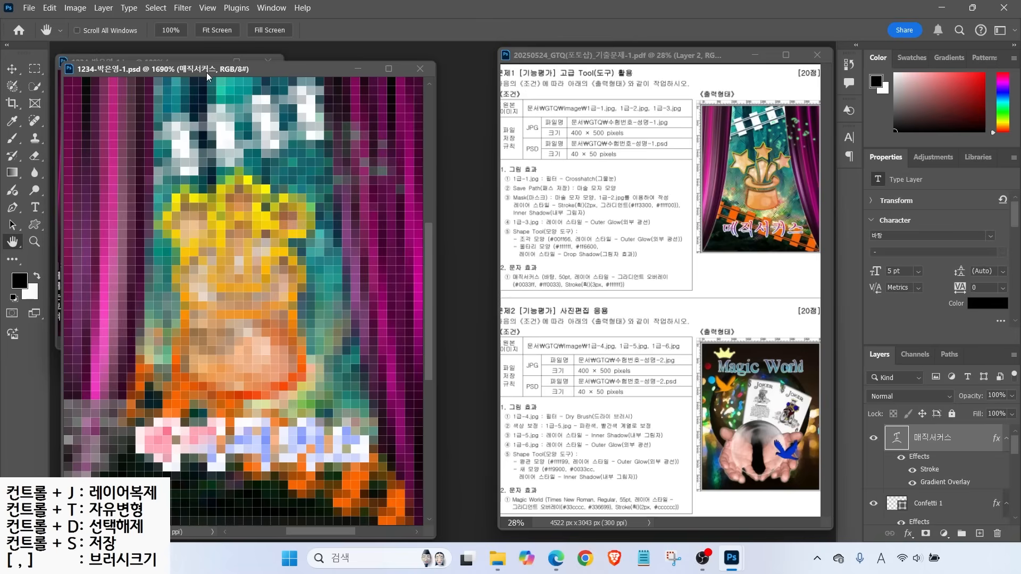
{"action": "left_click", "coordinate": [421, 70]}
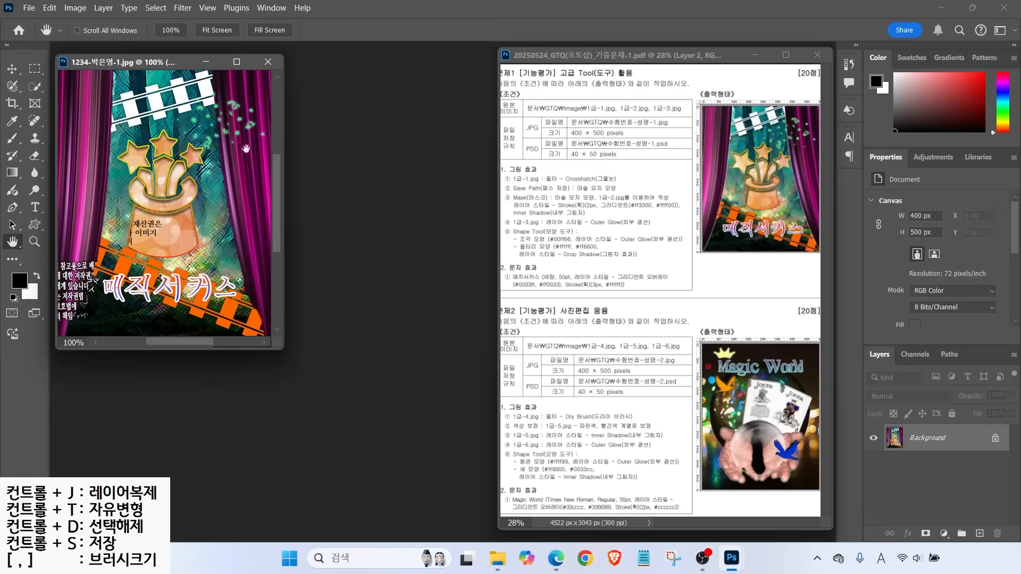
{"action": "left_click", "coordinate": [269, 63]}
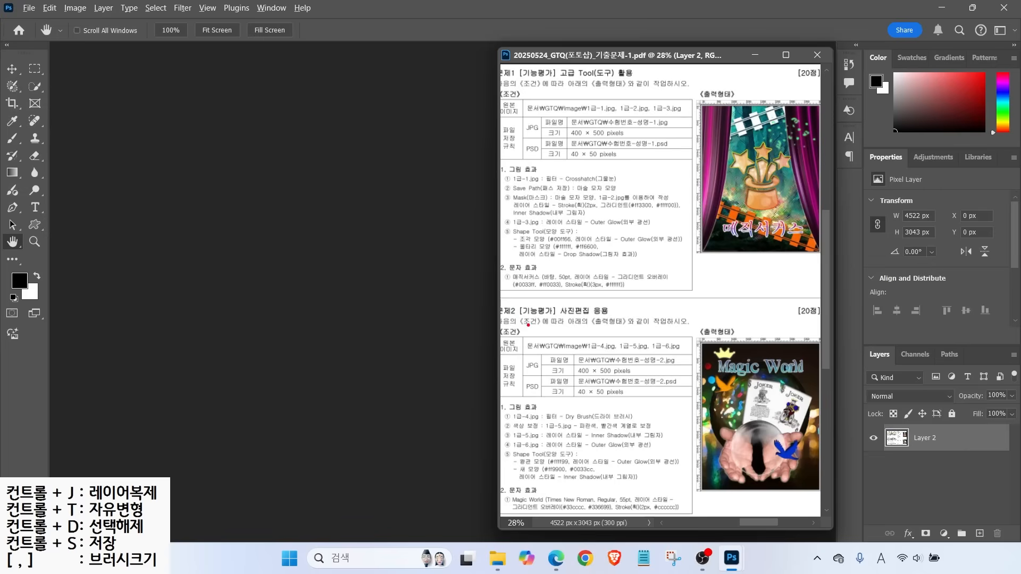
Create a document named with the examinee's ID and name, 400 × 500 px, 72 ppi, RGB, white
{"action": "left_click_drag", "start_coordinate": [565, 353], "coordinate": [676, 409]}
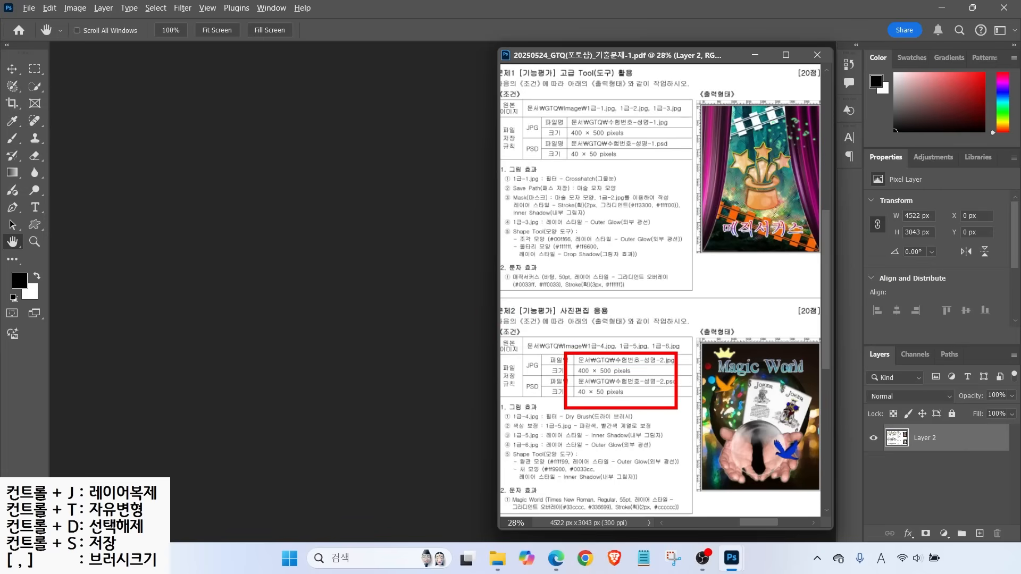
{"action": "left_click_drag", "start_coordinate": [617, 359], "coordinate": [655, 337]}
{"action": "key", "text": "Escape"}
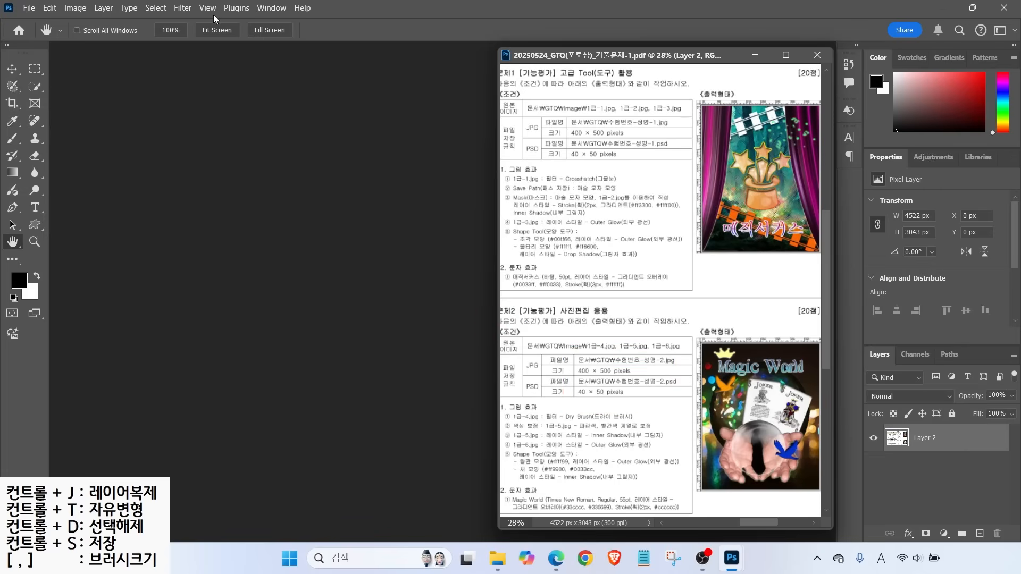
{"action": "left_click", "coordinate": [30, 8]}
{"action": "left_click", "coordinate": [37, 22]}
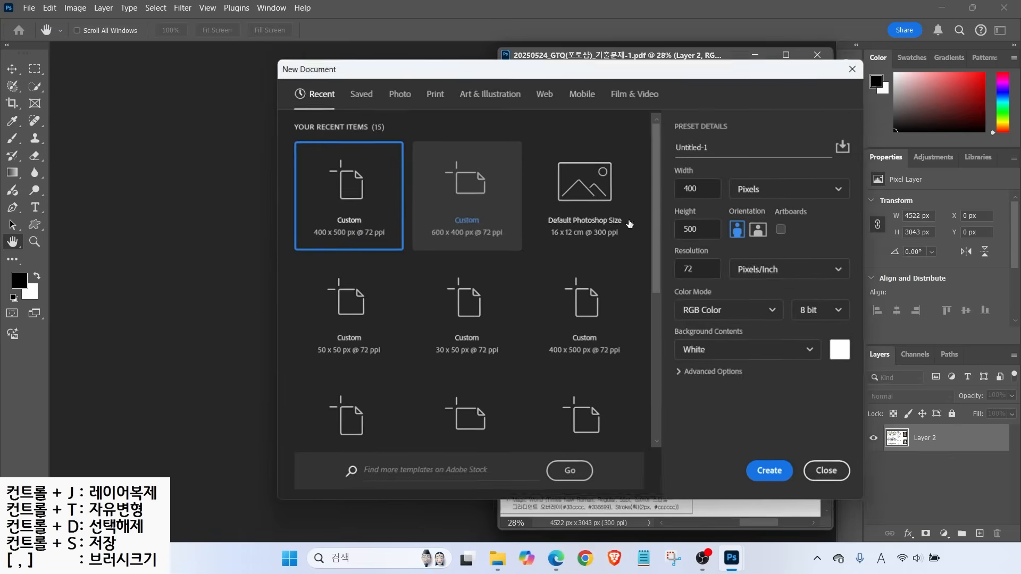
{"action": "left_click", "coordinate": [735, 140]}
{"action": "key", "text": "ctrl+a"}
{"action": "type", "text": "1234"}
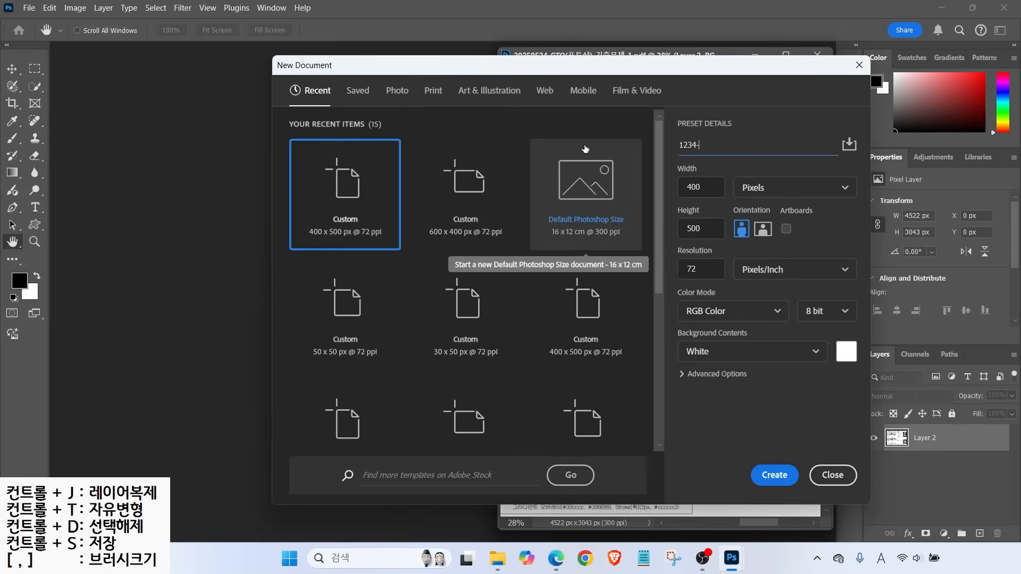
{"action": "type", "text": "-2"}
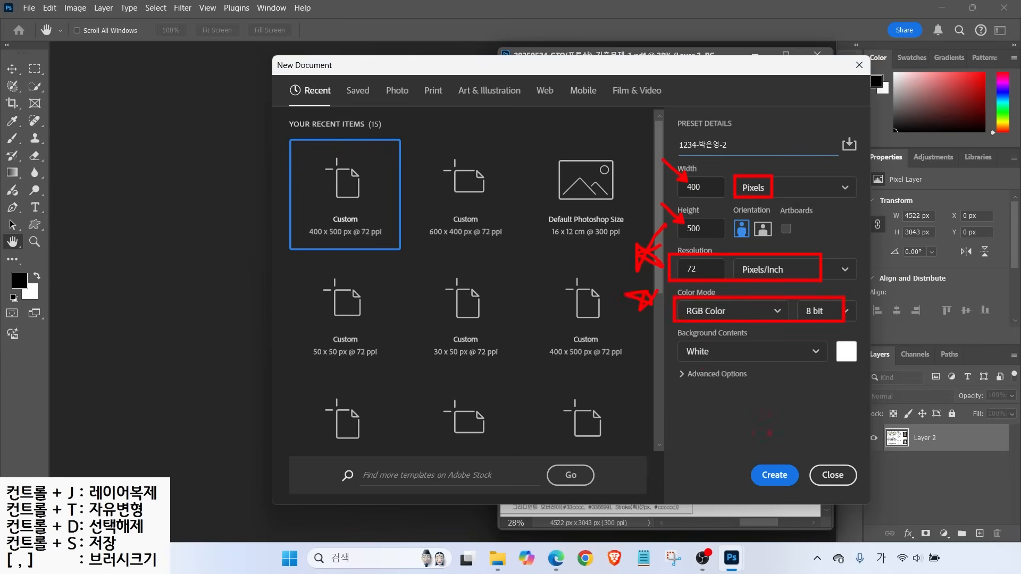
{"action": "left_click", "coordinate": [779, 479]}
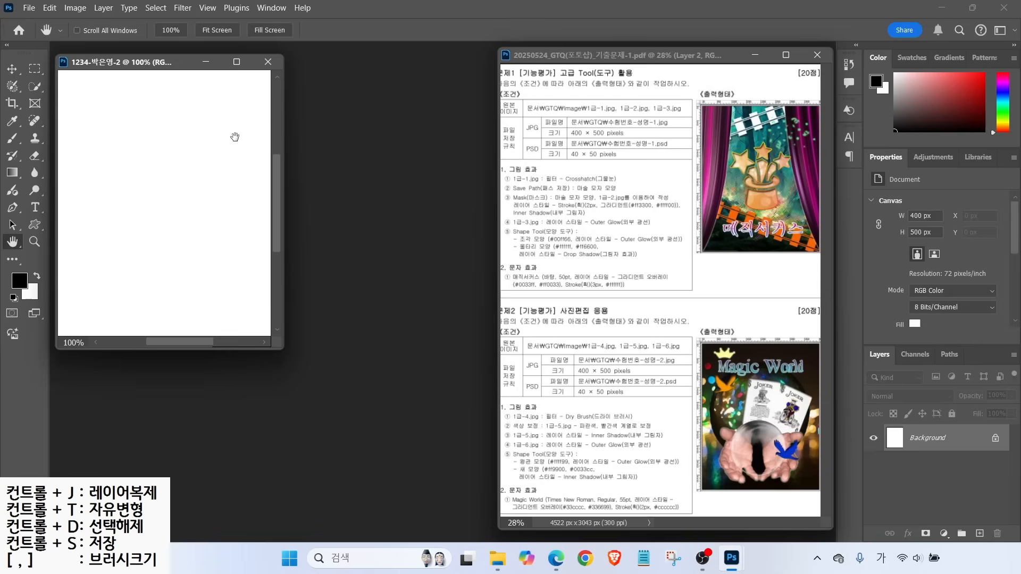
Show rulers, fit the new canvas on screen, and bring up the Open dialog with Ctrl+O
{"action": "key", "text": "ctrl+r"}
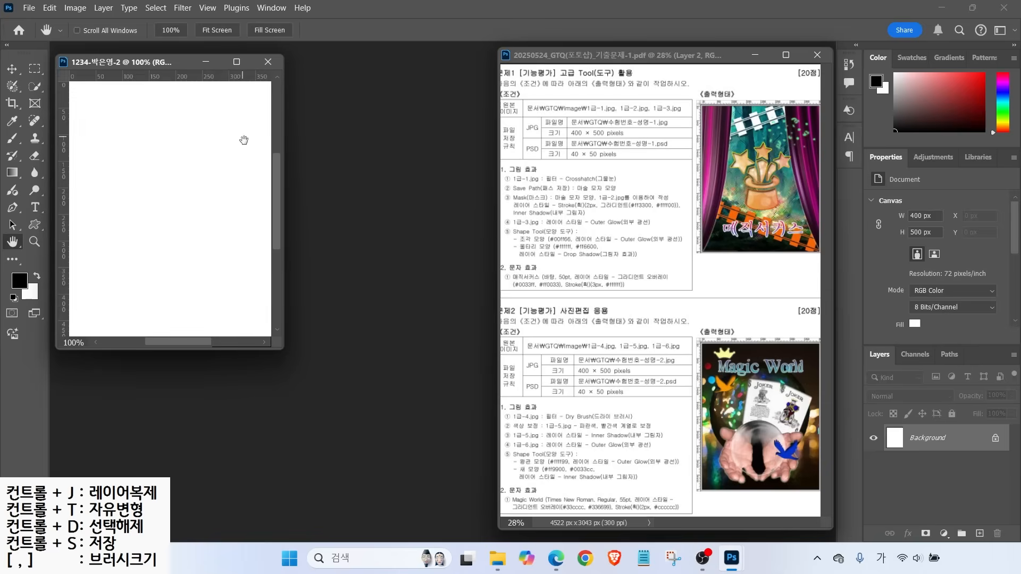
{"action": "double_click", "coordinate": [12, 242]}
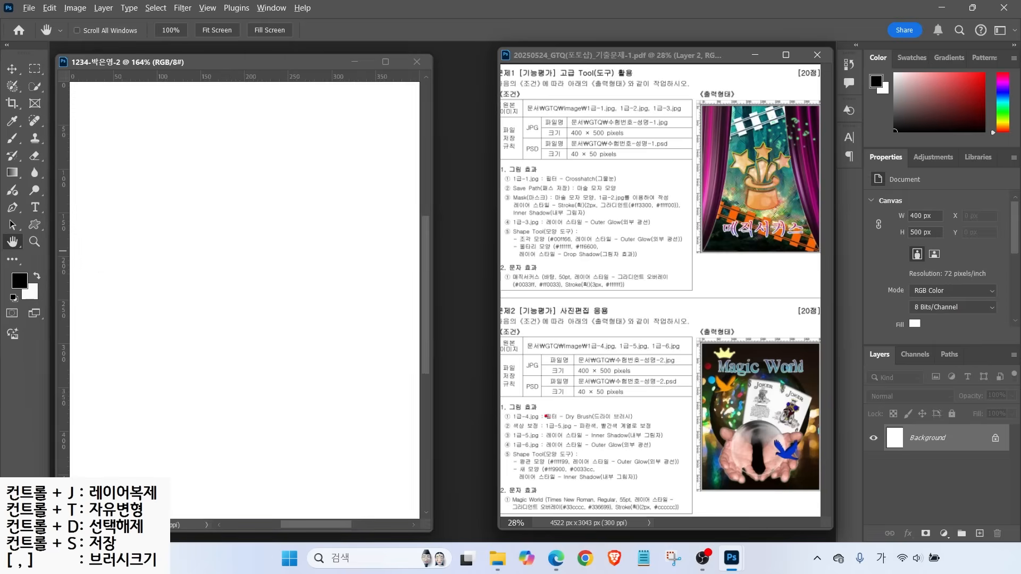
{"action": "left_click_drag", "start_coordinate": [520, 411], "coordinate": [511, 392]}
{"action": "mouse_move", "coordinate": [522, 435]}
{"action": "left_mouse_down"}
{"action": "mouse_move", "coordinate": [498, 409]}
{"action": "mouse_move", "coordinate": [498, 438]}
{"action": "mouse_move", "coordinate": [486, 430]}
{"action": "left_mouse_up"}
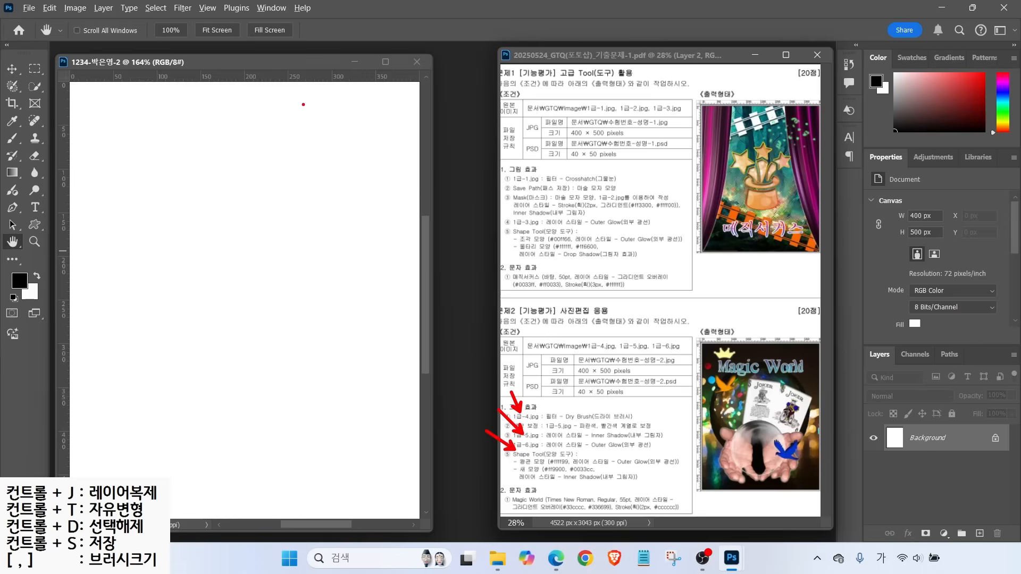
{"action": "mouse_move", "coordinate": [69, 71]}
{"action": "left_mouse_down"}
{"action": "mouse_move", "coordinate": [360, 335]}
{"action": "mouse_move", "coordinate": [406, 461]}
{"action": "left_mouse_up"}
{"action": "mouse_move", "coordinate": [488, 118]}
{"action": "left_mouse_down"}
{"action": "mouse_move", "coordinate": [800, 426]}
{"action": "mouse_move", "coordinate": [830, 442]}
{"action": "left_mouse_up"}
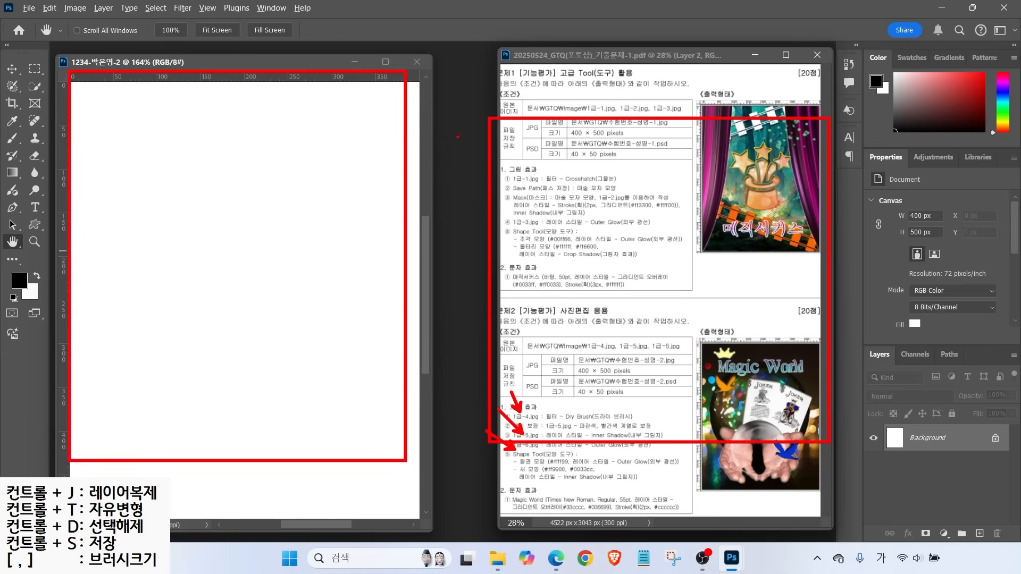
{"action": "mouse_move", "coordinate": [468, 133]}
{"action": "left_mouse_down"}
{"action": "mouse_move", "coordinate": [449, 191]}
{"action": "mouse_move", "coordinate": [455, 246]}
{"action": "left_mouse_up"}
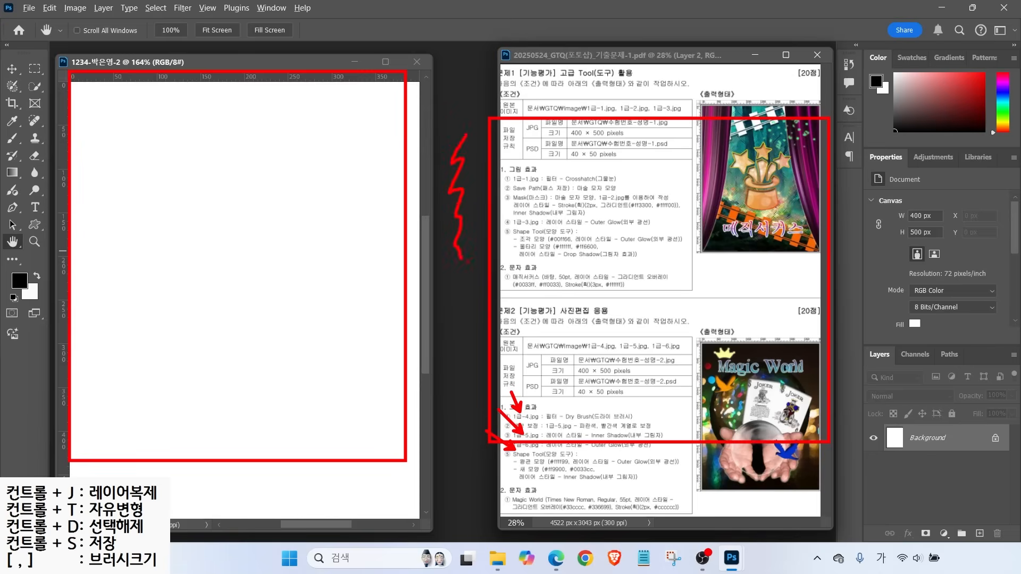
{"action": "key", "text": "Escape"}
{"action": "key", "text": "ctrl+o"}
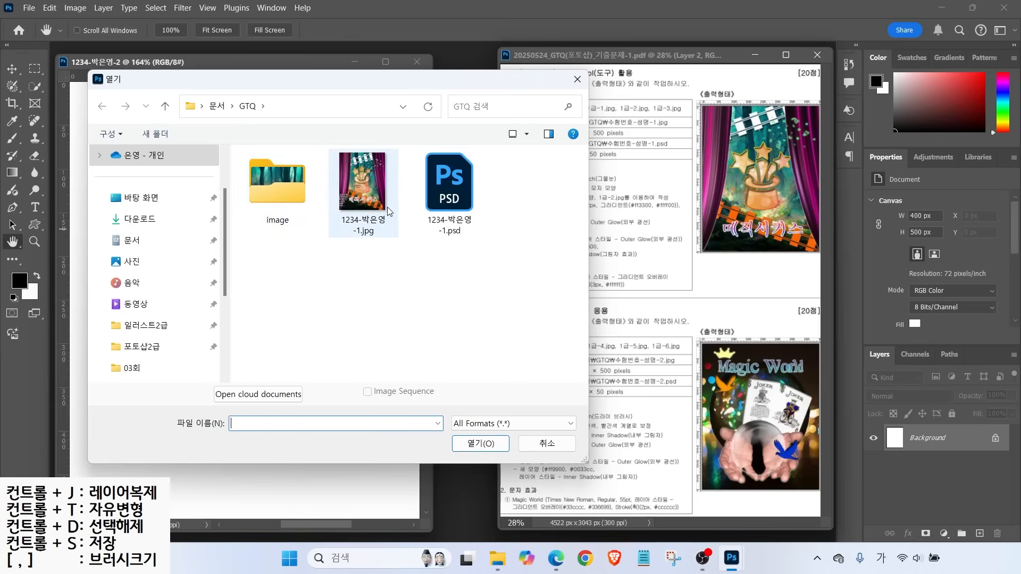
Open the 1급-4 crystal ball photo and resize it to 741 × 500 px (height 500)
{"action": "double_click", "coordinate": [274, 180]}
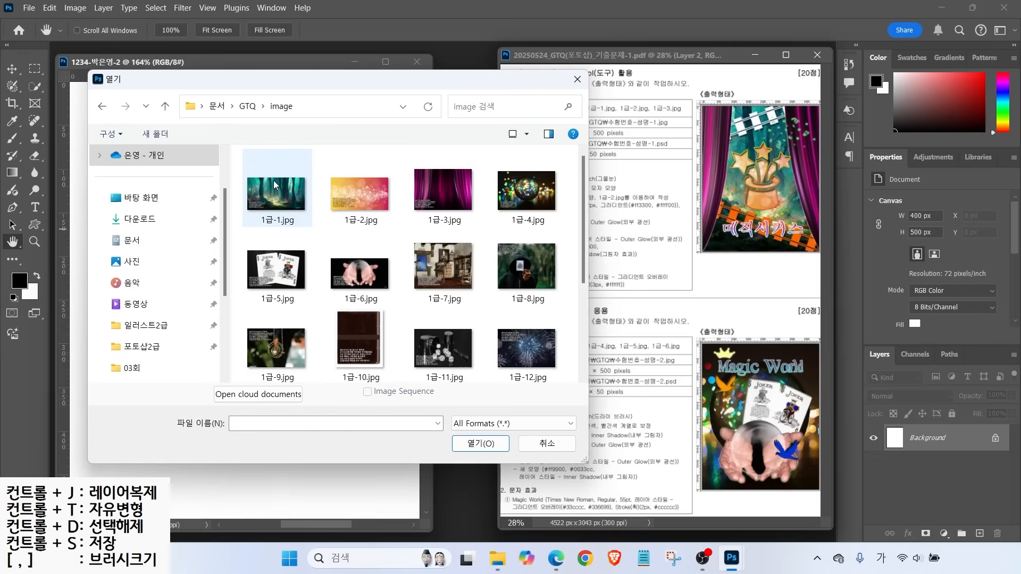
{"action": "double_click", "coordinate": [525, 197]}
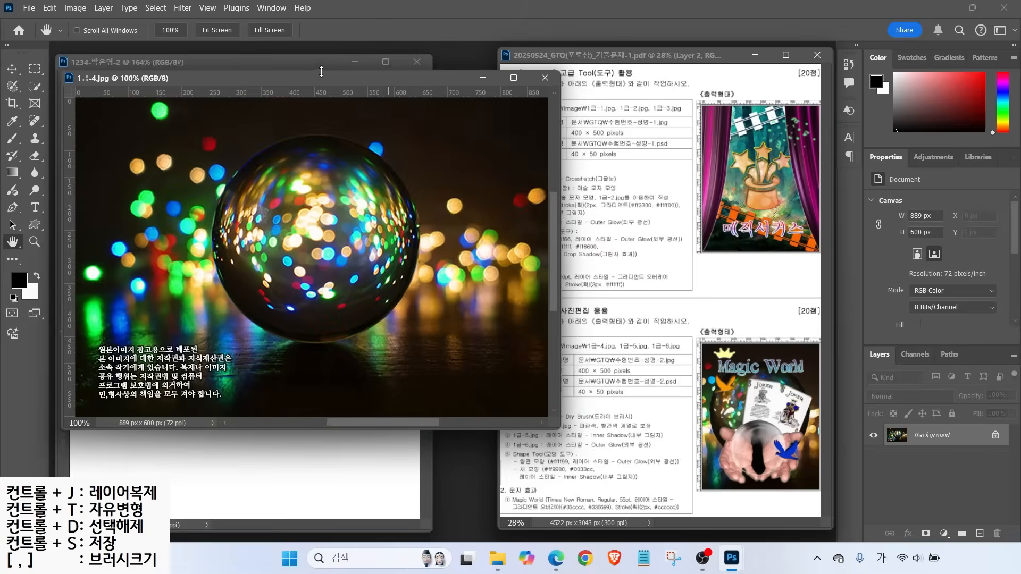
{"action": "left_click_drag", "start_coordinate": [296, 80], "coordinate": [444, 112]}
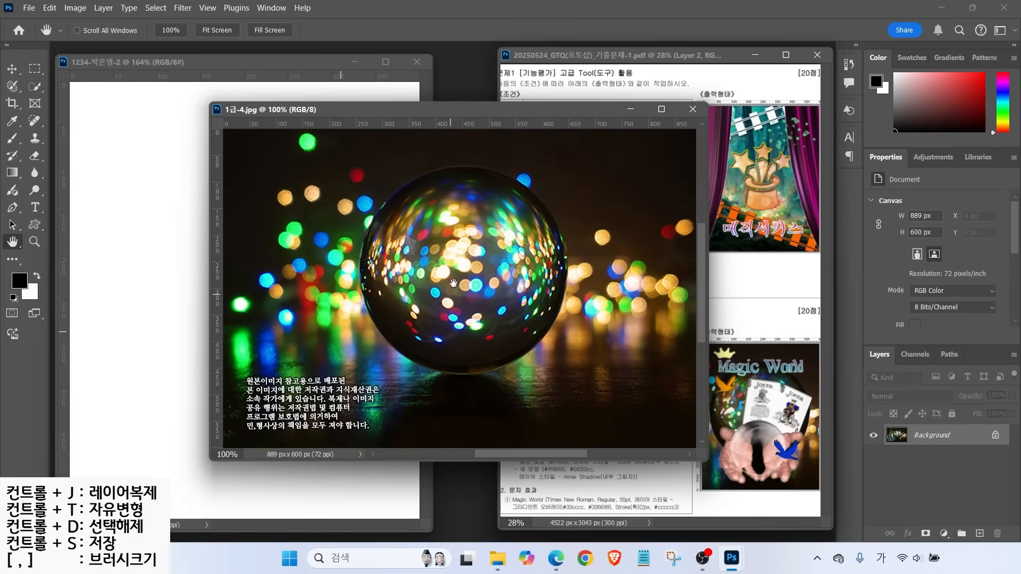
{"action": "left_click", "coordinate": [73, 10]}
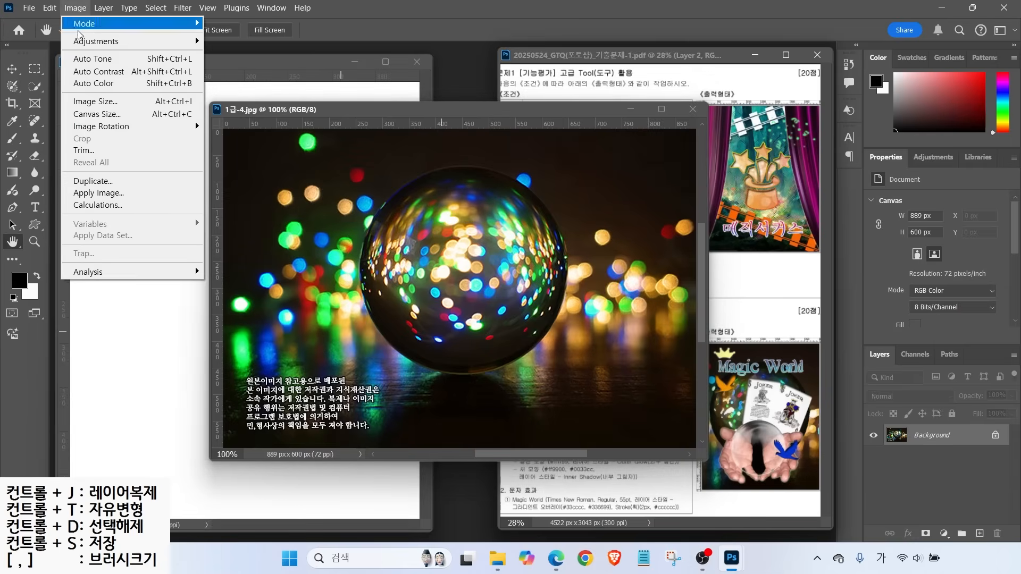
{"action": "left_click", "coordinate": [98, 101]}
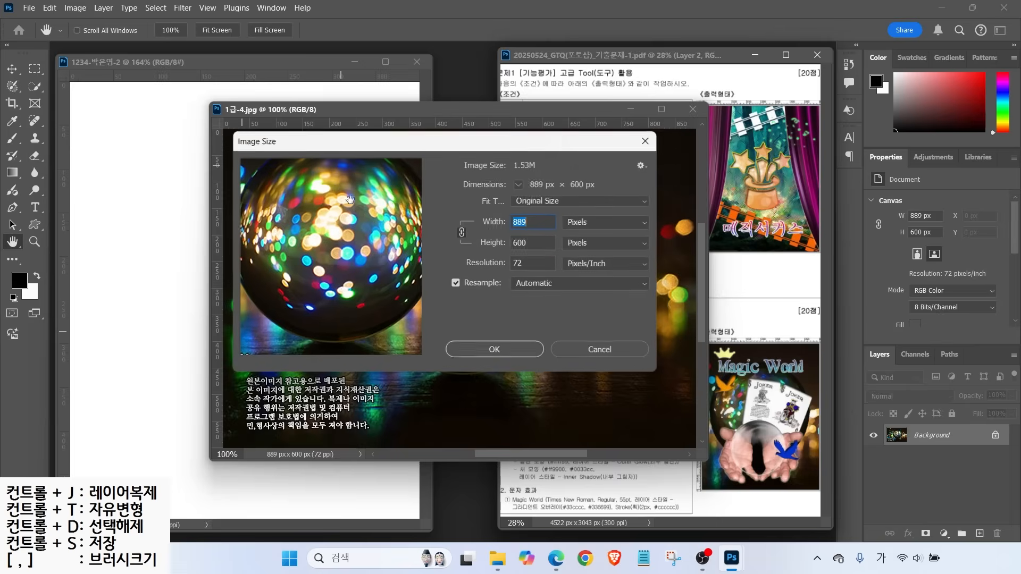
{"action": "type", "text": "400"}
{"action": "left_click", "coordinate": [520, 246]}
{"action": "double_click", "coordinate": [535, 242]}
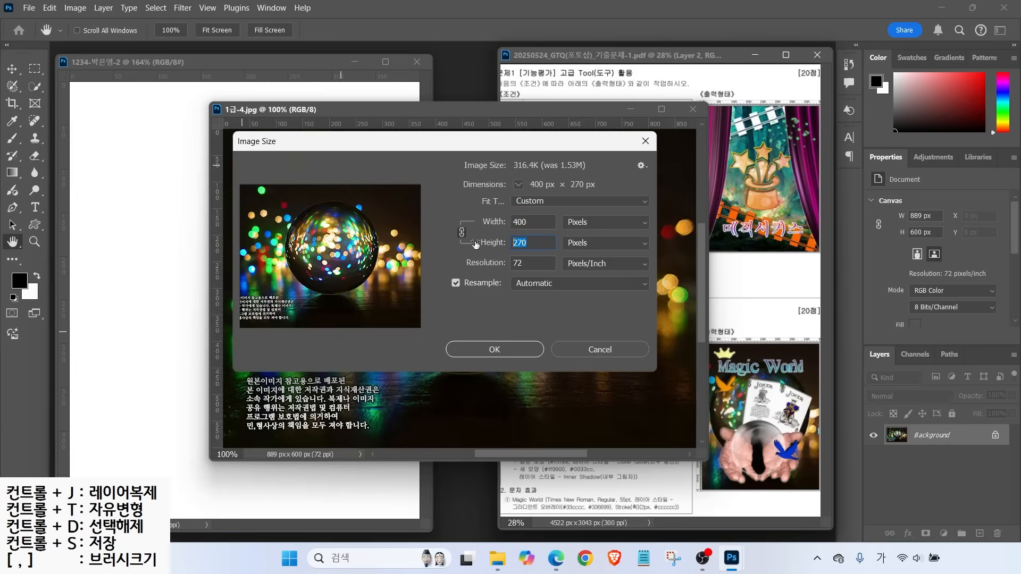
{"action": "type", "text": "500"}
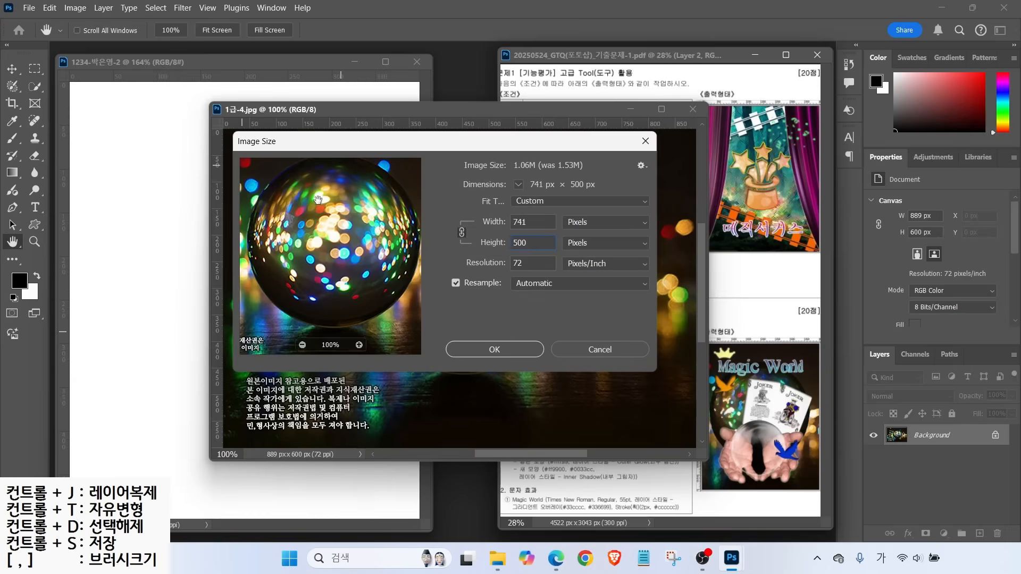
{"action": "left_click", "coordinate": [498, 350]}
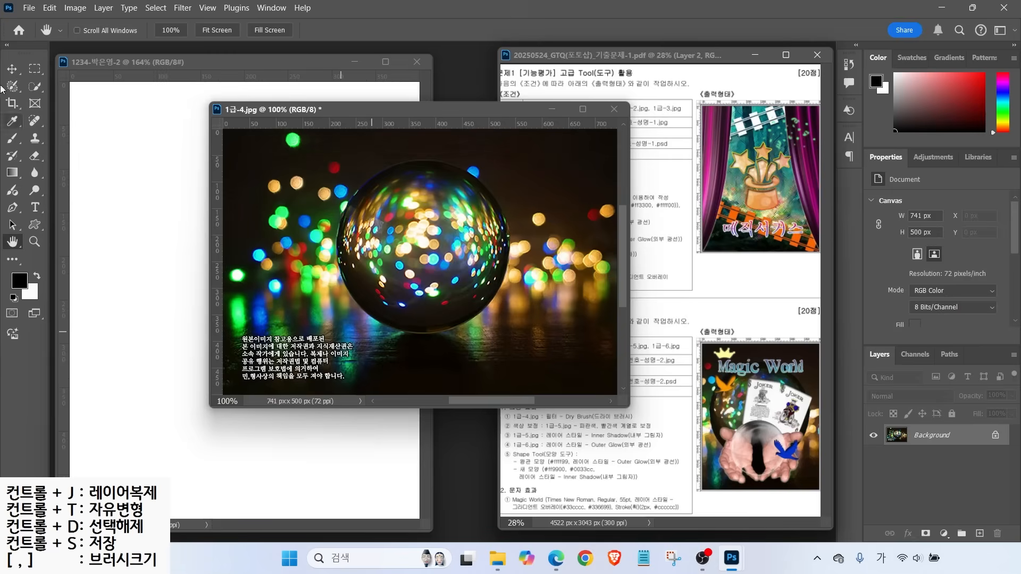
Drag the resized photo into the composite, centre it, and close the source without saving
{"action": "left_click", "coordinate": [11, 69]}
{"action": "left_click_drag", "start_coordinate": [342, 245], "coordinate": [241, 241]}
{"action": "mouse_move", "coordinate": [287, 248]}
{"action": "left_mouse_down"}
{"action": "mouse_move", "coordinate": [278, 246]}
{"action": "mouse_move", "coordinate": [290, 250]}
{"action": "left_mouse_up"}
{"action": "left_click", "coordinate": [614, 109]}
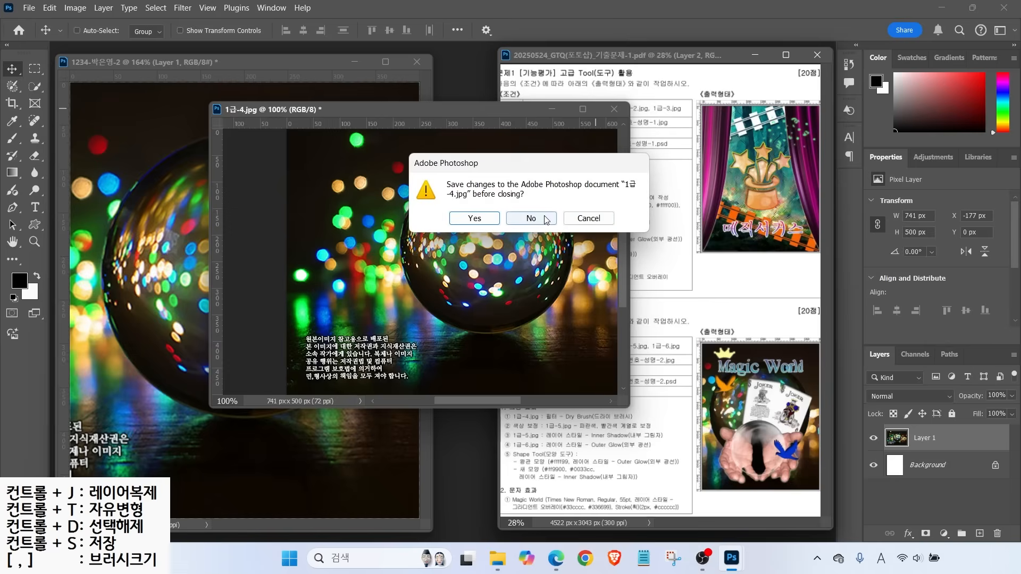
{"action": "left_click", "coordinate": [541, 219]}
Rename the new photo layer to 1-4
{"action": "double_click", "coordinate": [925, 438]}
{"action": "type", "text": "2"}
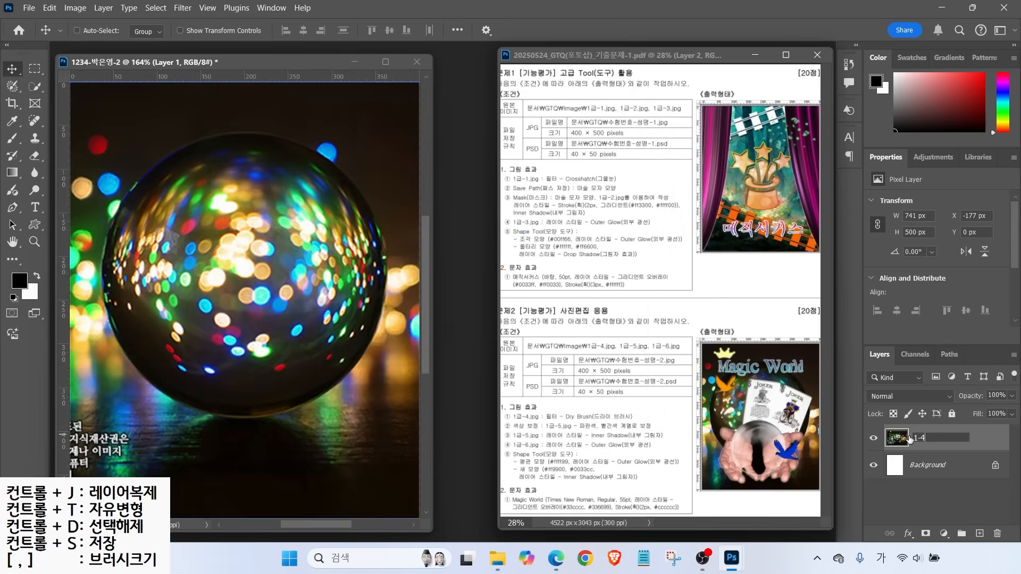
{"action": "key", "text": "Return"}
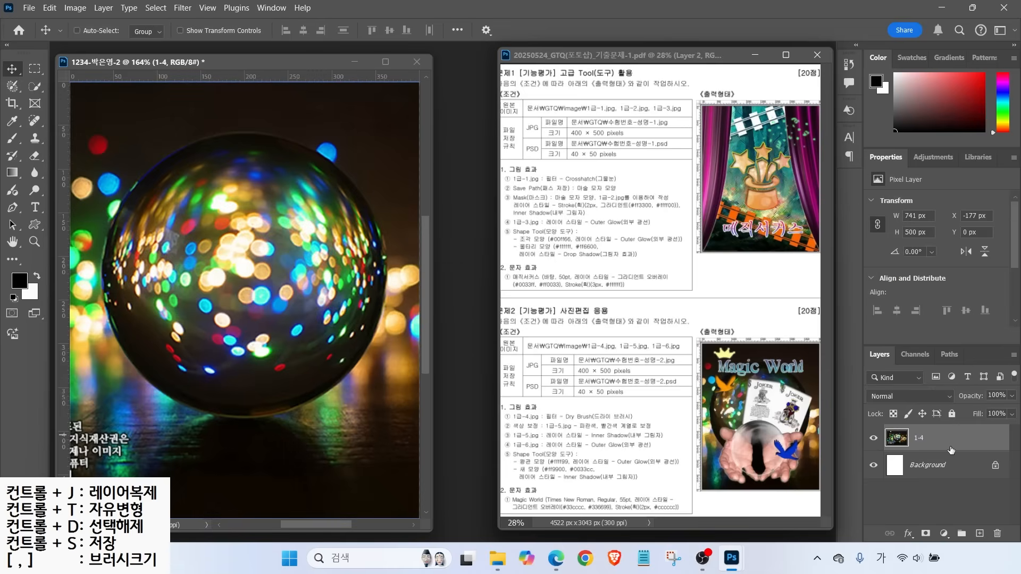
{"action": "key", "text": "ctrl"}
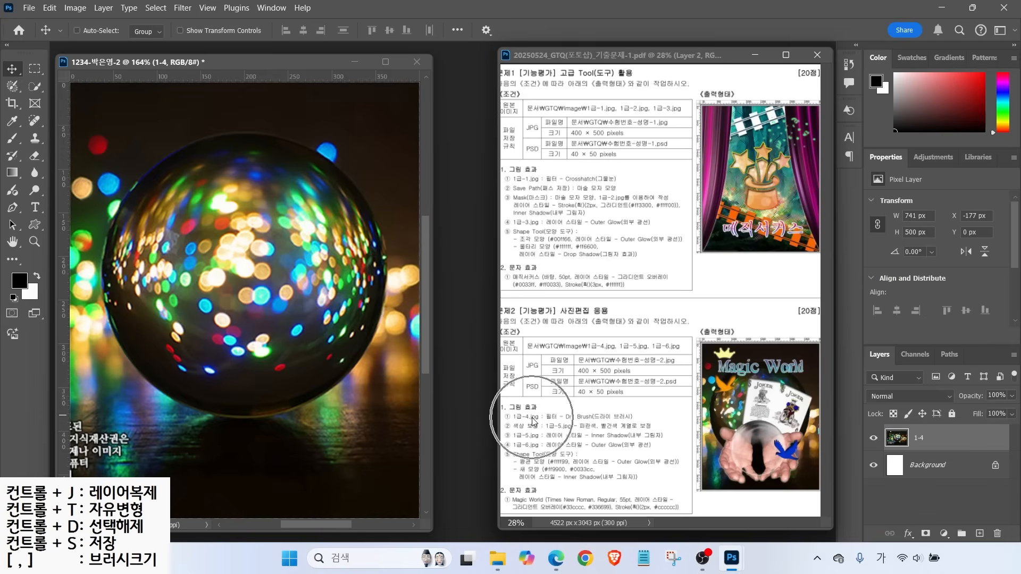
Apply the Dry Brush filter from the Filter Gallery to the 1-4 crystal ball layer
{"action": "left_click", "coordinate": [182, 8]}
{"action": "key", "text": "ctrl"}
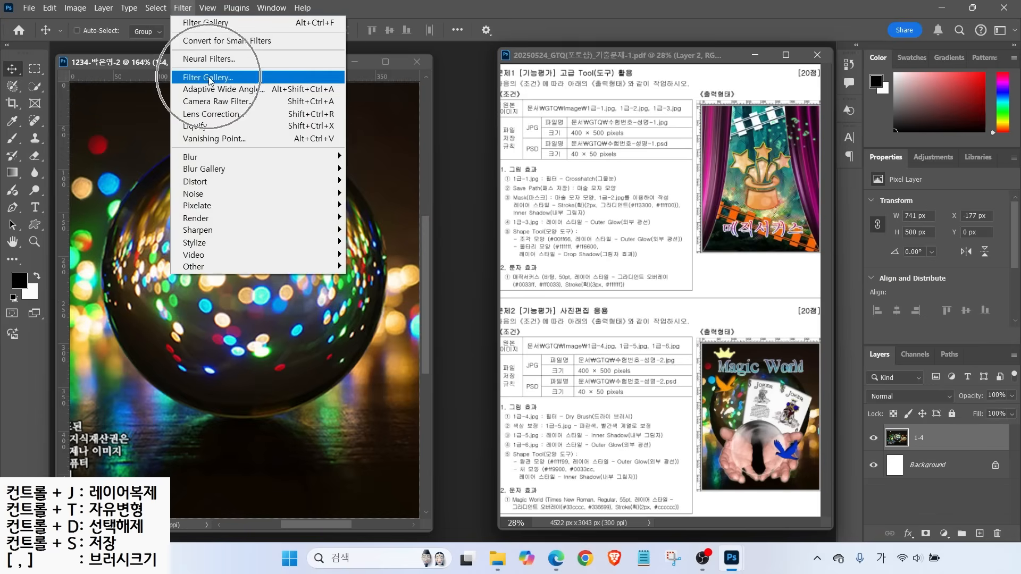
{"action": "key", "text": "ctrl"}
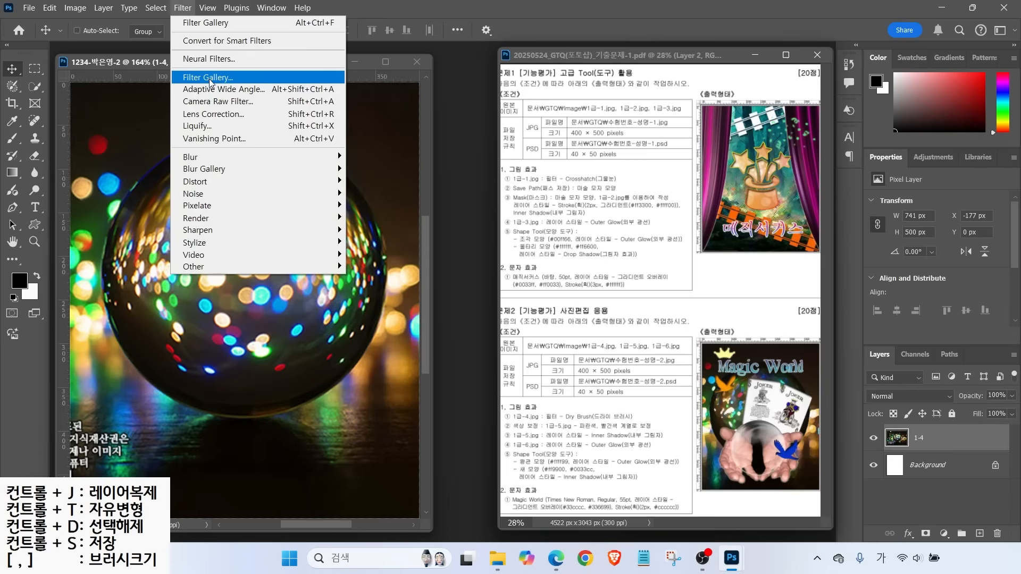
{"action": "key", "text": "ctrl"}
{"action": "left_click", "coordinate": [212, 23]}
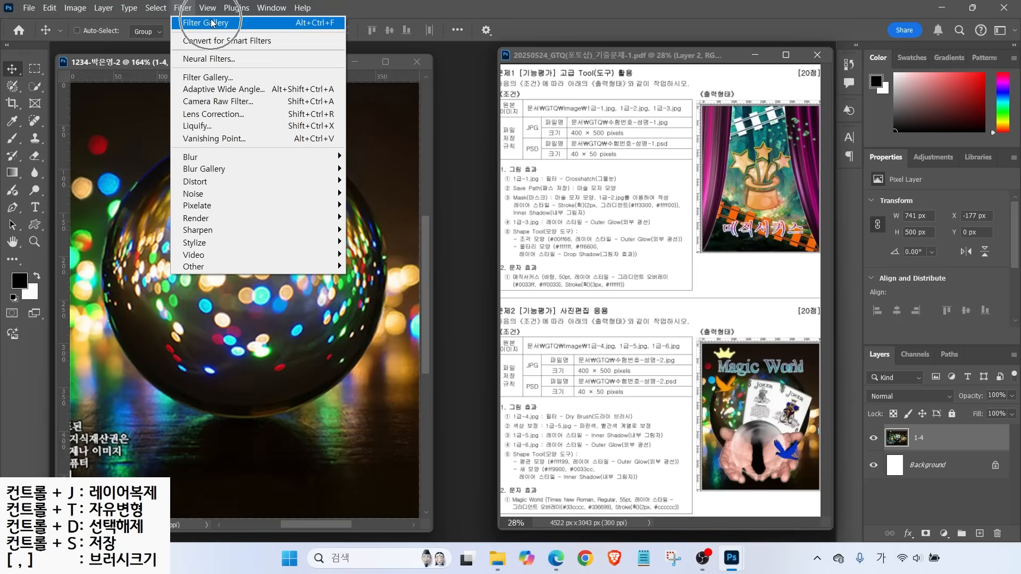
{"action": "left_click", "coordinate": [216, 79]}
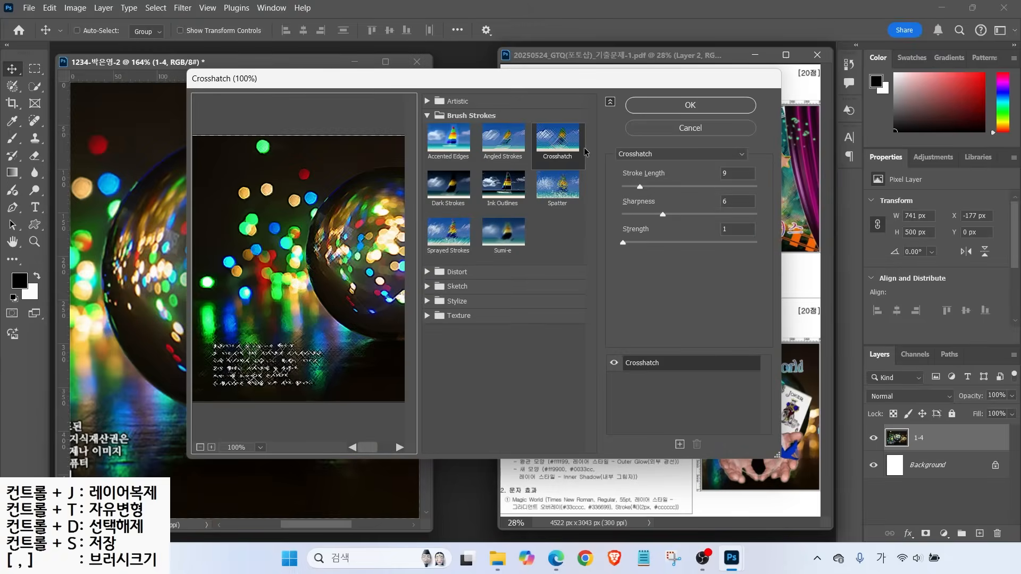
{"action": "left_click", "coordinate": [722, 158]}
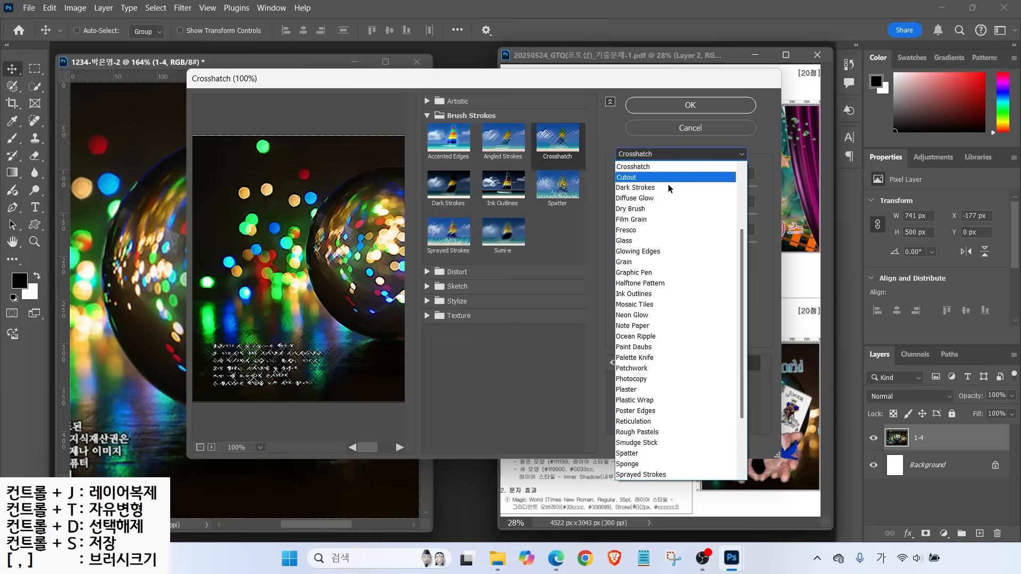
{"action": "left_click", "coordinate": [633, 208]}
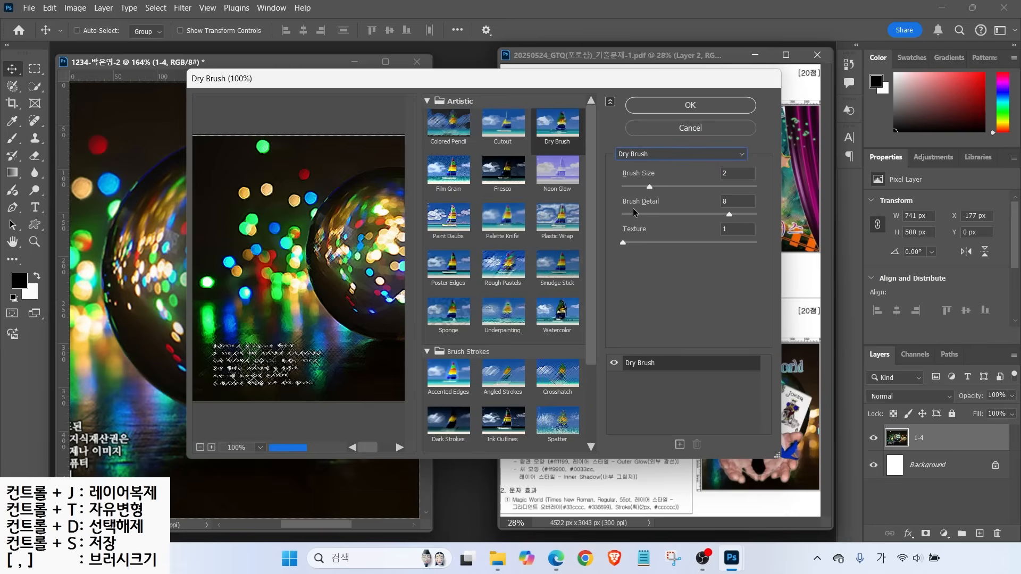
{"action": "left_click", "coordinate": [673, 108]}
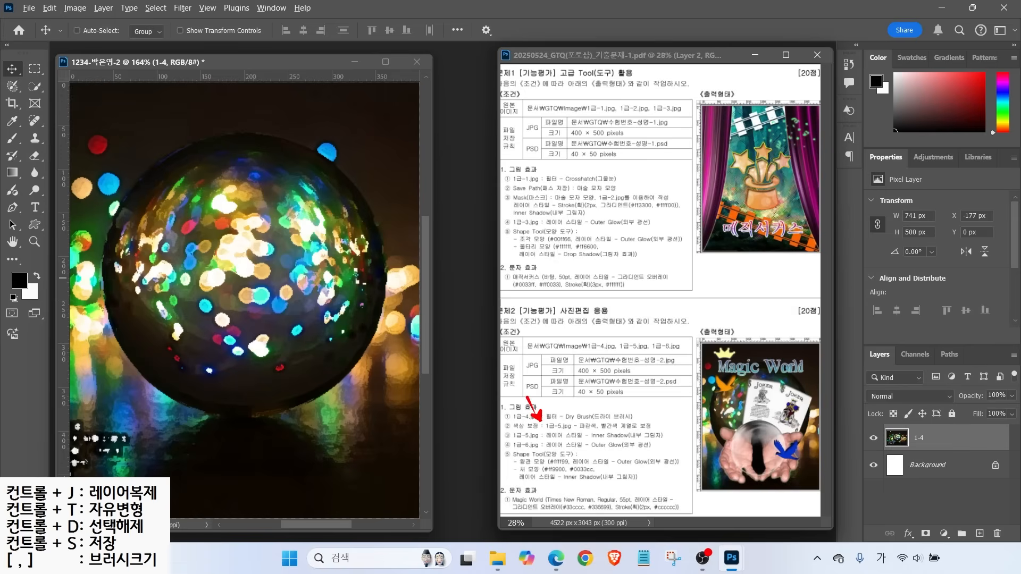
Bring up the Open dialog and pick the 1급-5 Joker cards photo
{"action": "left_click_drag", "start_coordinate": [506, 434], "coordinate": [663, 434]}
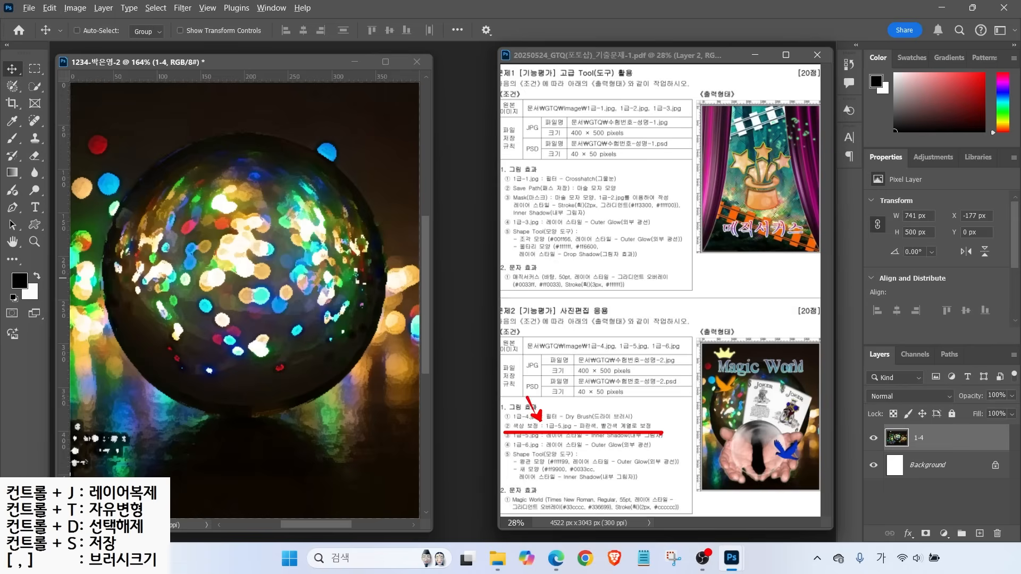
{"action": "key", "text": "Escape"}
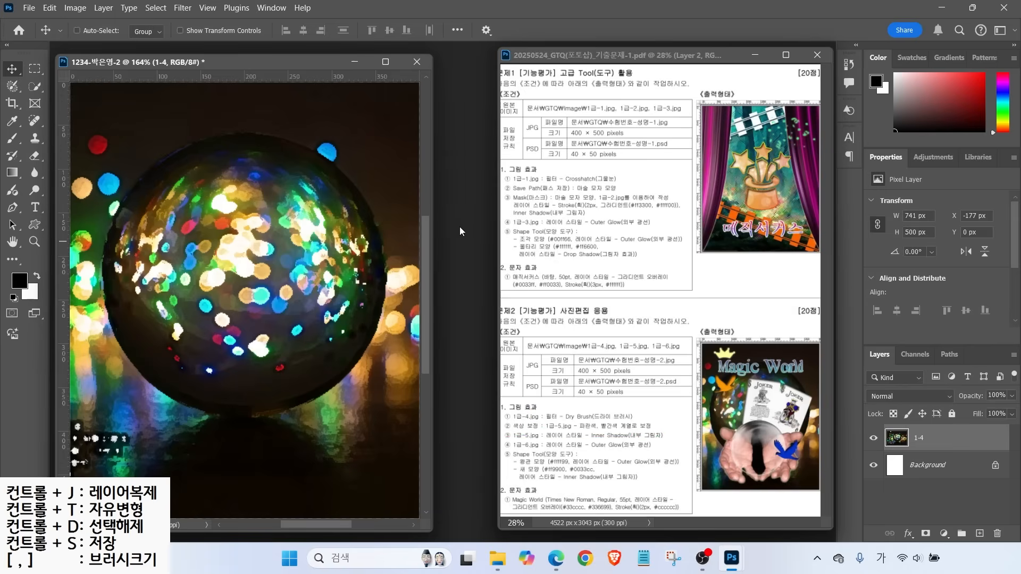
{"action": "key", "text": "ctrl+o"}
{"action": "left_click", "coordinate": [287, 272]}
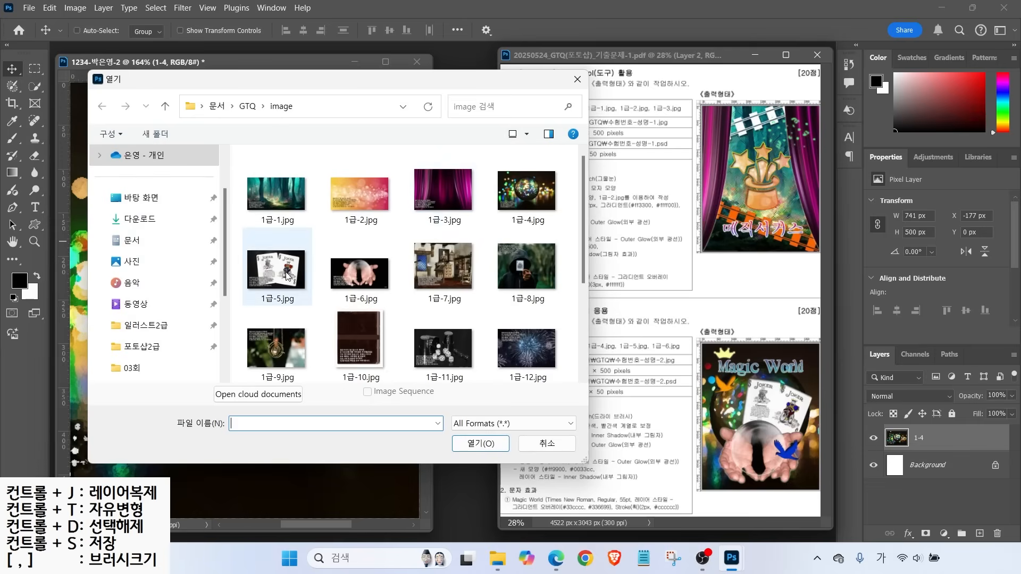
Open 1급-5.jpg and select both Joker cards using Object Selection in Lasso mode
{"action": "left_click", "coordinate": [462, 442]}
{"action": "key", "text": "w"}
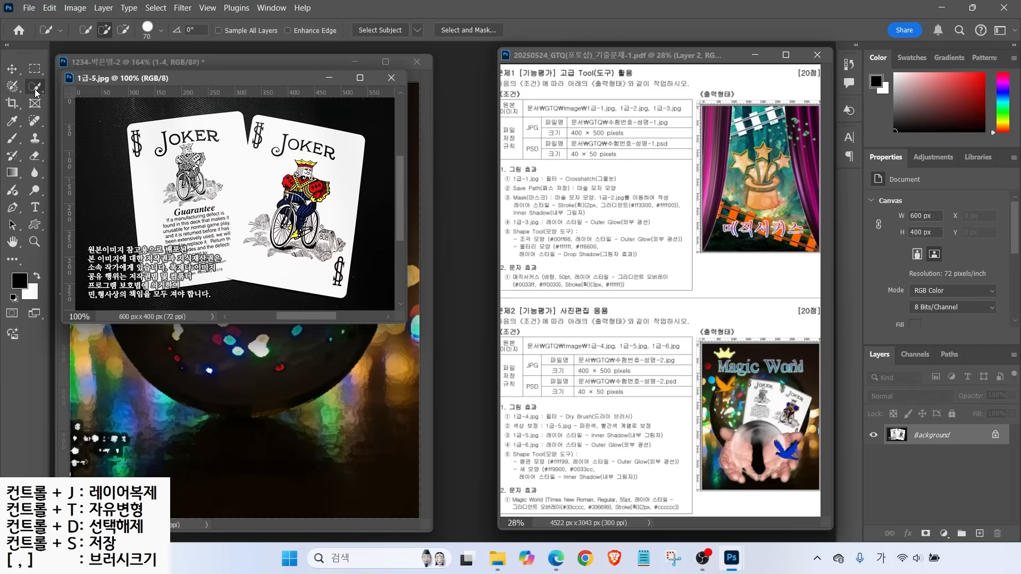
{"action": "mouse_move", "coordinate": [168, 143]}
{"action": "left_mouse_down"}
{"action": "mouse_move", "coordinate": [208, 165]}
{"action": "mouse_move", "coordinate": [207, 224]}
{"action": "mouse_move", "coordinate": [189, 189]}
{"action": "mouse_move", "coordinate": [262, 166]}
{"action": "mouse_move", "coordinate": [270, 141]}
{"action": "mouse_move", "coordinate": [314, 169]}
{"action": "mouse_move", "coordinate": [325, 261]}
{"action": "mouse_move", "coordinate": [298, 181]}
{"action": "mouse_move", "coordinate": [169, 264]}
{"action": "mouse_move", "coordinate": [243, 234]}
{"action": "left_mouse_up"}
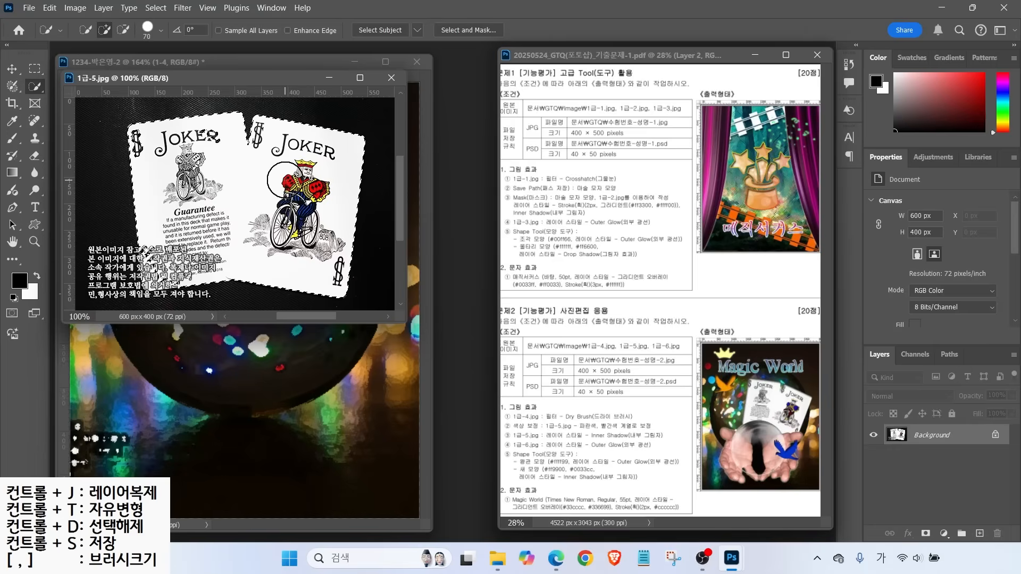
{"action": "right_click", "coordinate": [34, 86]}
{"action": "left_click", "coordinate": [12, 86]}
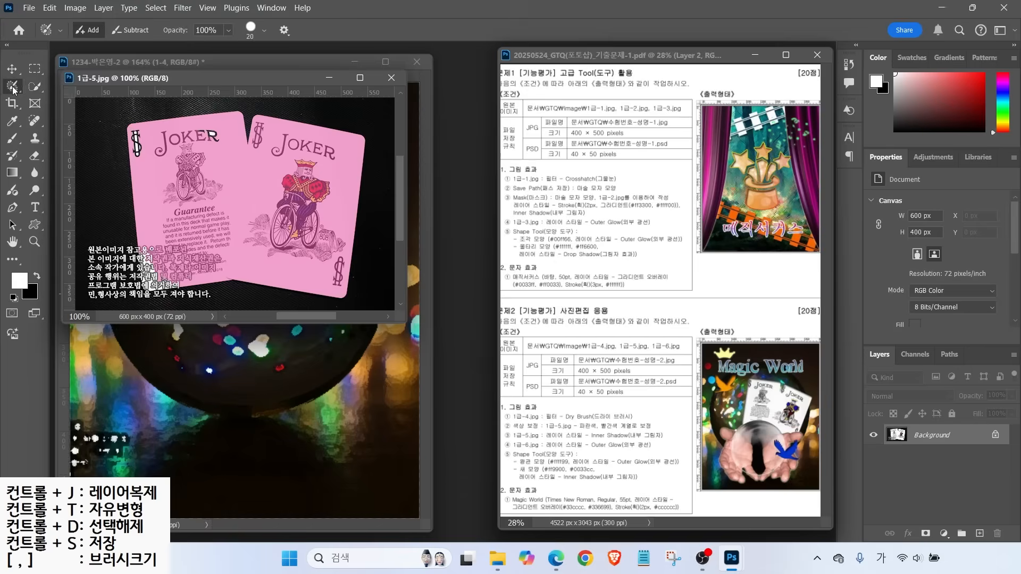
{"action": "right_click", "coordinate": [12, 86]}
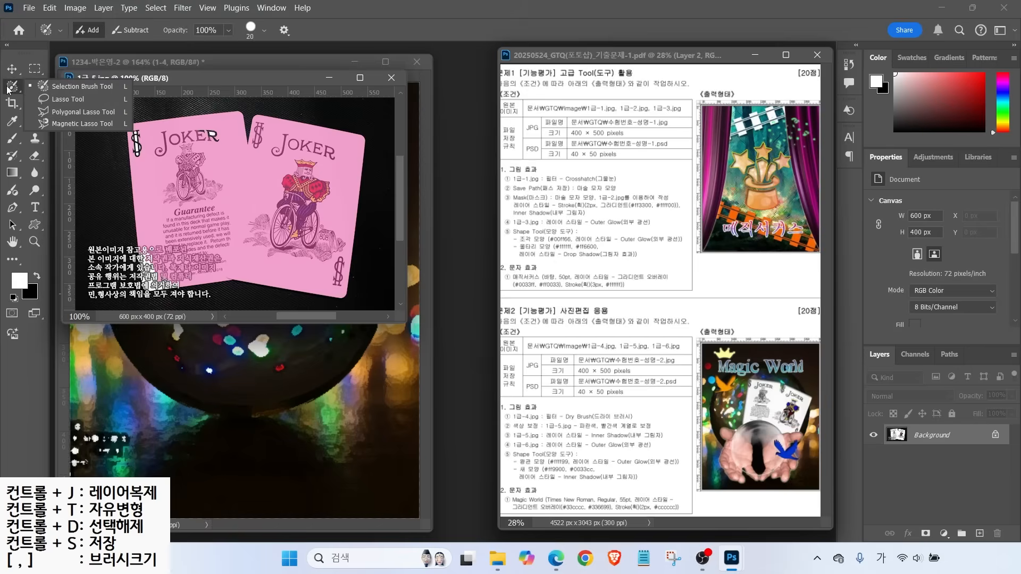
{"action": "left_click", "coordinate": [79, 111]}
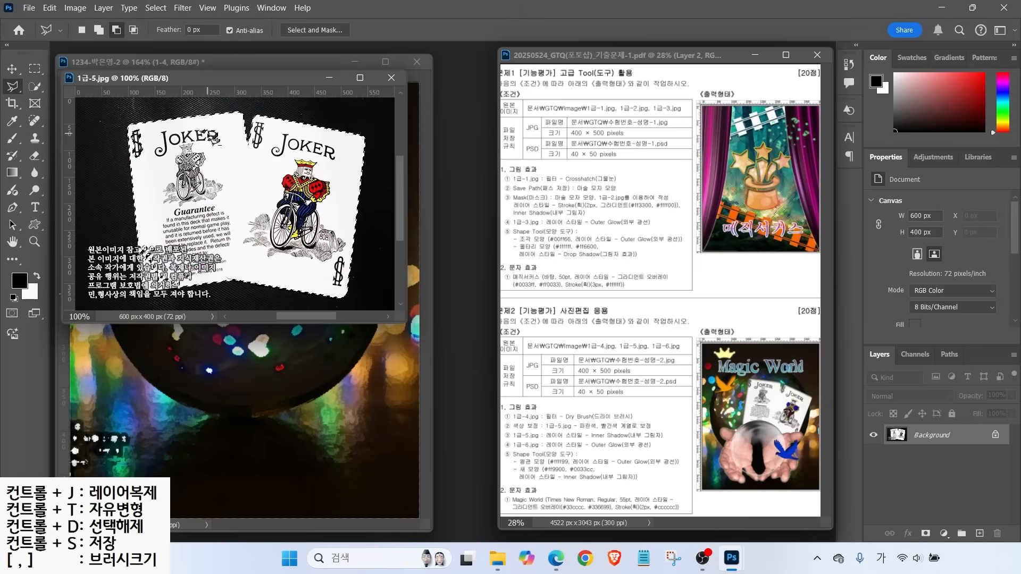
{"action": "key", "text": "w"}
{"action": "mouse_move", "coordinate": [170, 117]}
{"action": "left_mouse_down"}
{"action": "mouse_move", "coordinate": [127, 233]}
{"action": "mouse_move", "coordinate": [205, 297]}
{"action": "mouse_move", "coordinate": [344, 307]}
{"action": "mouse_move", "coordinate": [386, 159]}
{"action": "mouse_move", "coordinate": [284, 103]}
{"action": "mouse_move", "coordinate": [169, 114]}
{"action": "left_mouse_up"}
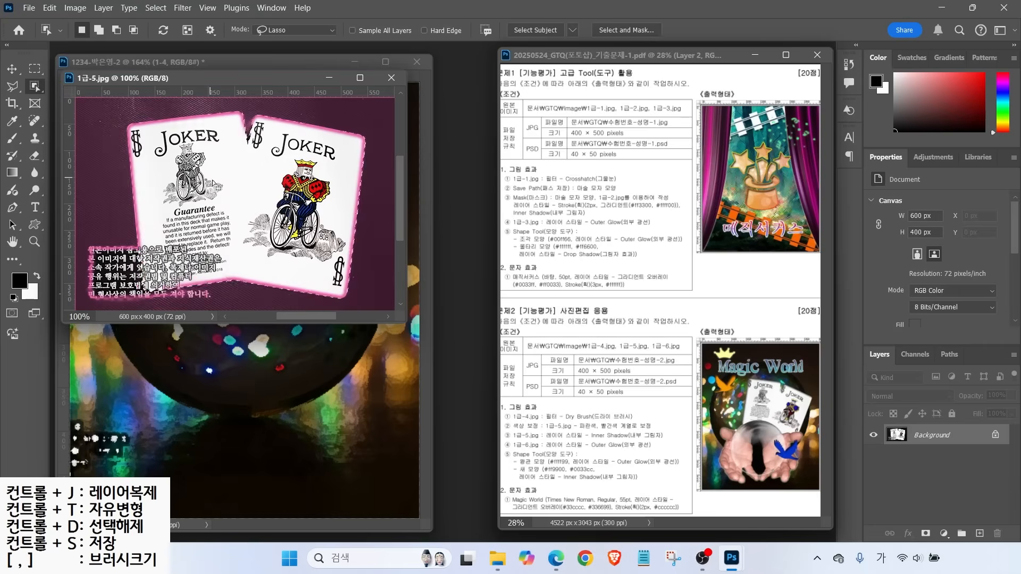
{"action": "right_click", "coordinate": [12, 85]}
{"action": "left_click", "coordinate": [58, 89]}
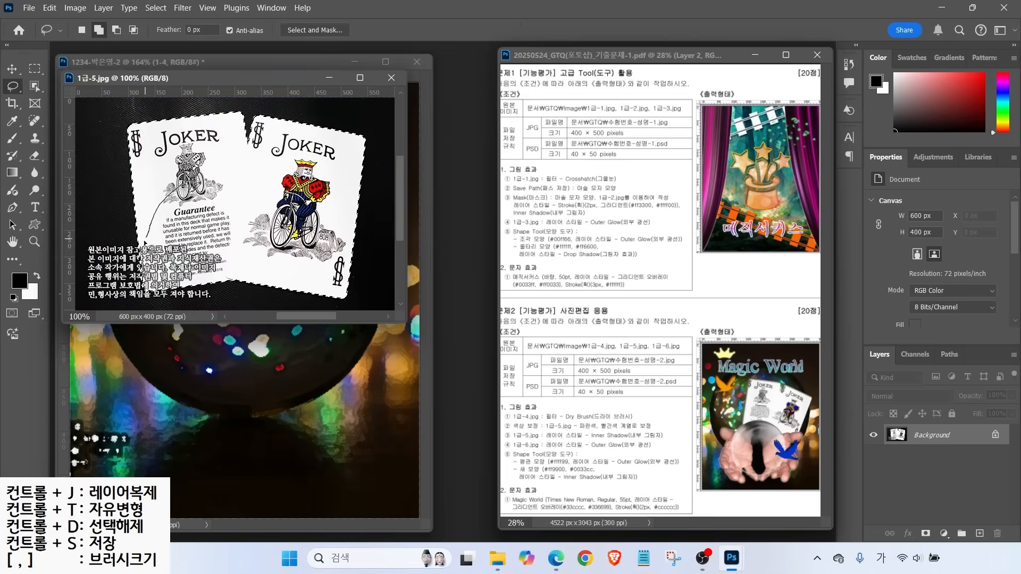
Drag the selected Joker cards into the composite as a new layer
{"action": "left_click_drag", "start_coordinate": [250, 77], "coordinate": [513, 154]}
{"action": "left_click", "coordinate": [12, 68]}
{"action": "left_click_drag", "start_coordinate": [452, 266], "coordinate": [219, 229]}
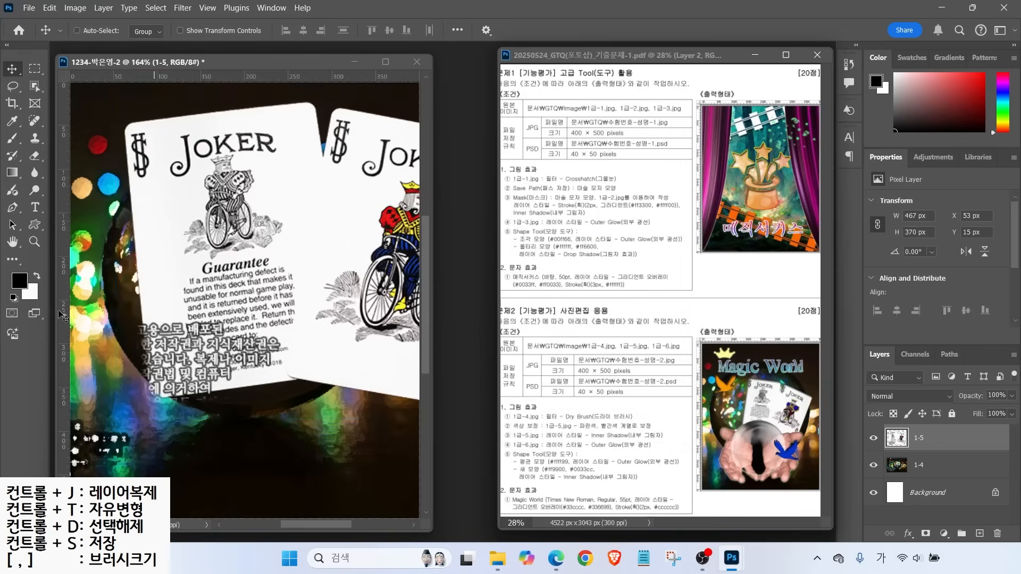
{"action": "key", "text": "ctrl+t"}
{"action": "left_click_drag", "start_coordinate": [112, 95], "coordinate": [310, 254]}
{"action": "left_click_drag", "start_coordinate": [359, 314], "coordinate": [200, 186]}
{"action": "left_click_drag", "start_coordinate": [322, 210], "coordinate": [343, 245]}
{"action": "left_click_drag", "start_coordinate": [383, 158], "coordinate": [417, 198]}
{"action": "left_click_drag", "start_coordinate": [328, 239], "coordinate": [339, 222]}
{"action": "left_click_drag", "start_coordinate": [407, 181], "coordinate": [415, 184]}
{"action": "left_click_drag", "start_coordinate": [333, 240], "coordinate": [306, 286]}
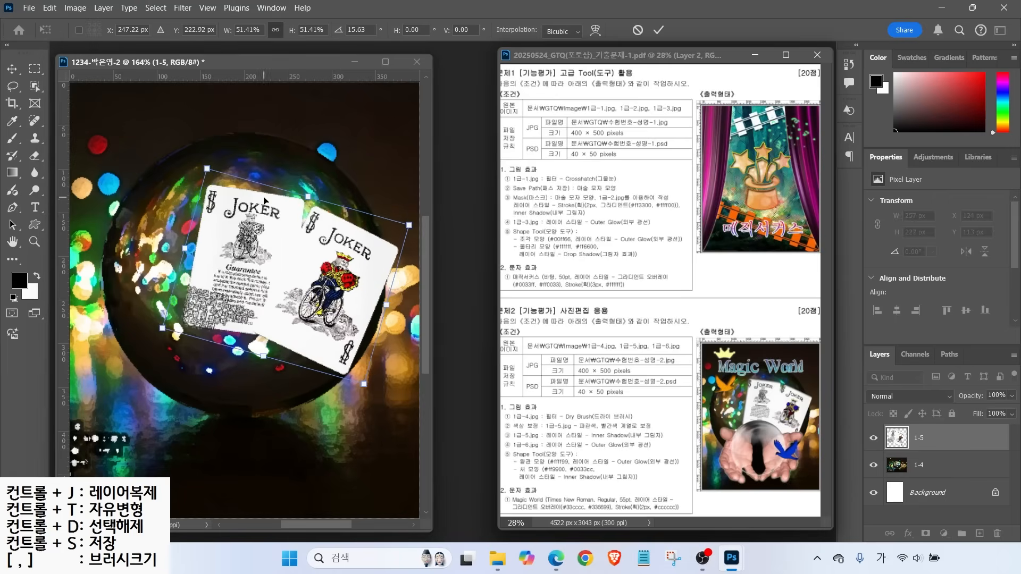
{"action": "left_click_drag", "start_coordinate": [206, 168], "coordinate": [196, 156]}
{"action": "key", "text": "Return"}
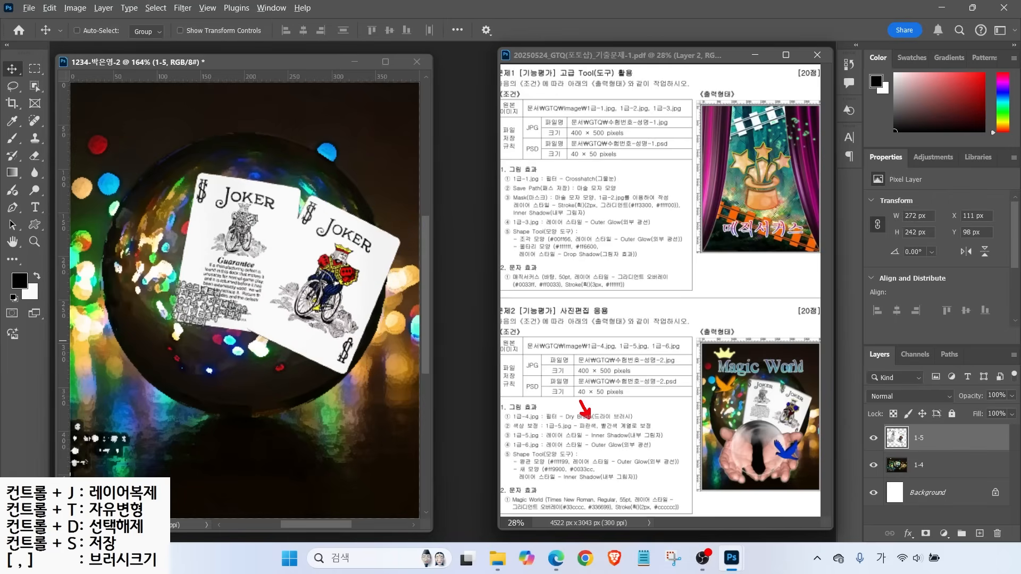
{"action": "left_click_drag", "start_coordinate": [614, 417], "coordinate": [635, 388]}
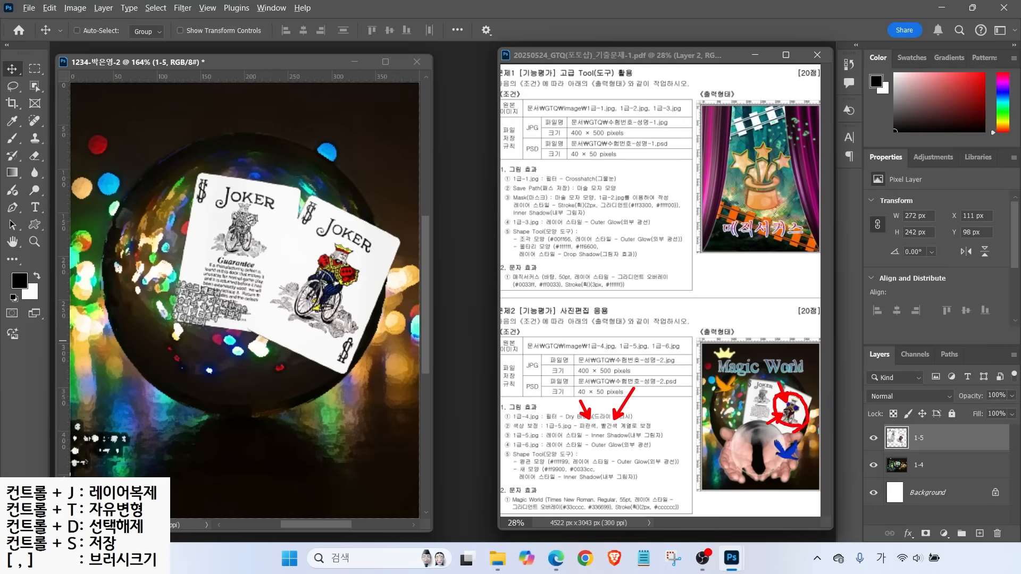
{"action": "key", "text": "Escape"}
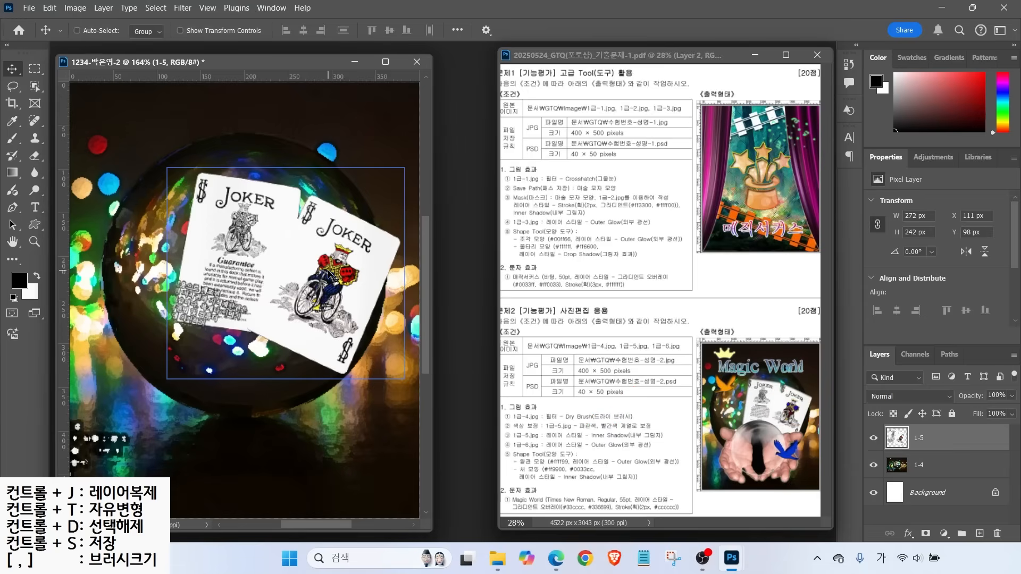
{"action": "left_click", "coordinate": [34, 86]}
Select the king figure and crown on the right card with a tiny Quick Selection brush
{"action": "left_click", "coordinate": [80, 99]}
{"action": "key", "text": "bracketleft"}
{"action": "key", "text": "bracketleft"}
{"action": "key", "text": "bracketleft"}
{"action": "key", "text": "bracketleft"}
{"action": "key", "text": "bracketleft"}
{"action": "key", "text": "bracketleft"}
{"action": "key", "text": "bracketleft"}
{"action": "key", "text": "bracketleft"}
{"action": "key", "text": "bracketleft"}
{"action": "key", "text": "bracketleft"}
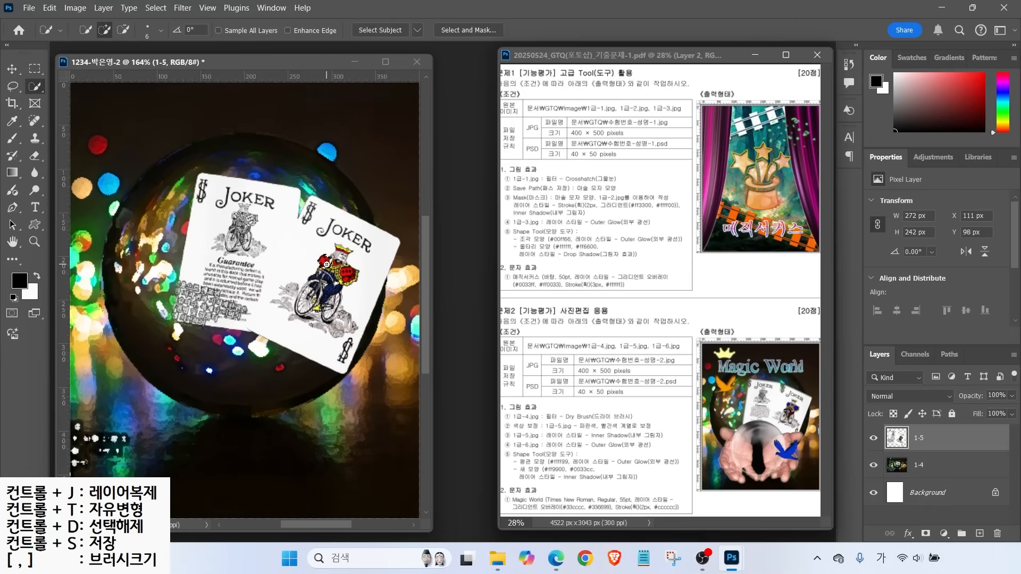
{"action": "mouse_move", "coordinate": [330, 264]}
{"action": "left_mouse_down"}
{"action": "mouse_move", "coordinate": [351, 274]}
{"action": "mouse_move", "coordinate": [335, 253]}
{"action": "left_mouse_up"}
{"action": "key", "text": "bracketleft"}
{"action": "key", "text": "bracketleft"}
{"action": "left_click", "coordinate": [339, 250]}
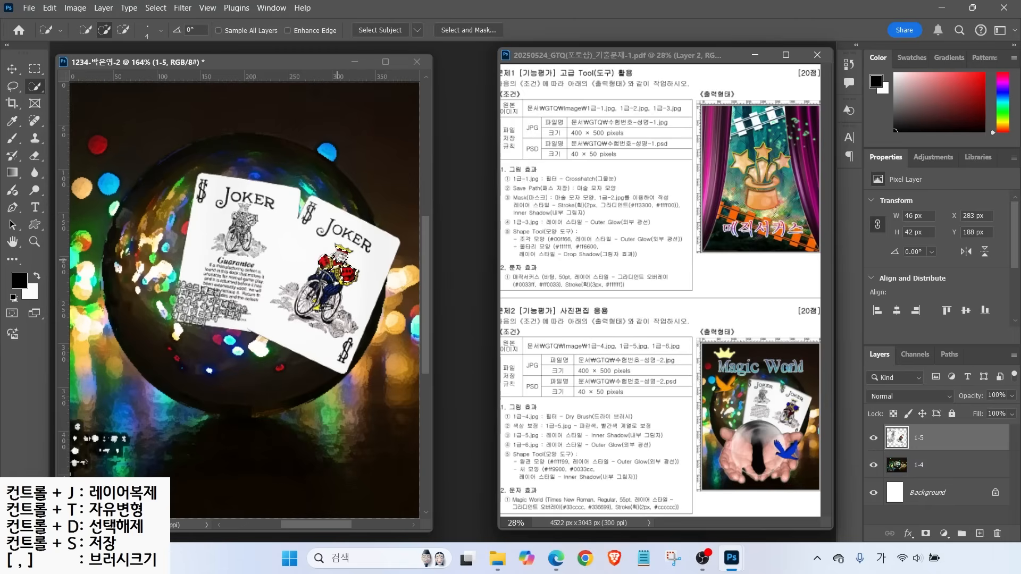
Try a blue hue shift on the king in Hue/Saturation, then cancel it
{"action": "left_click", "coordinate": [77, 8]}
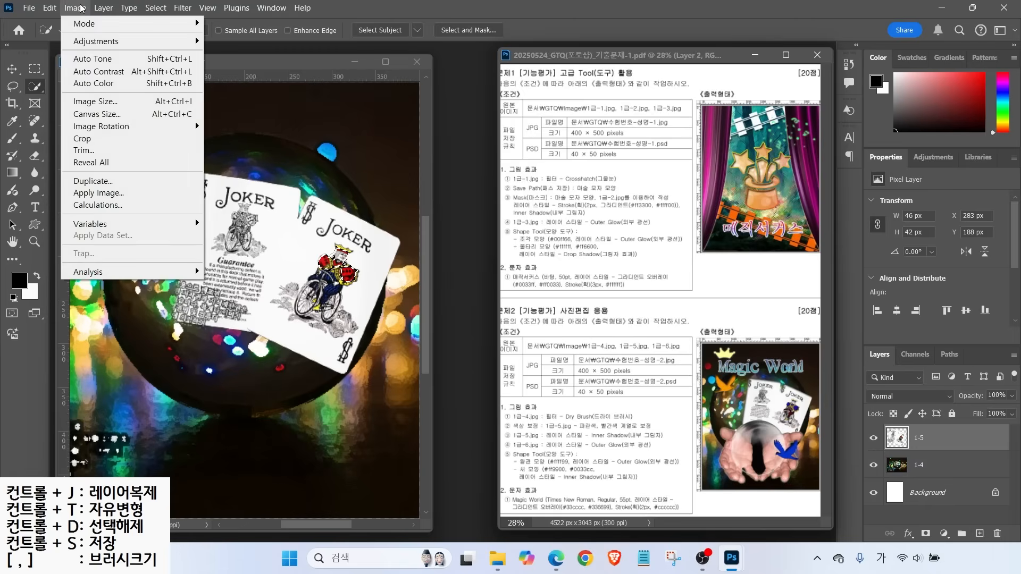
{"action": "mouse_move", "coordinate": [84, 41]}
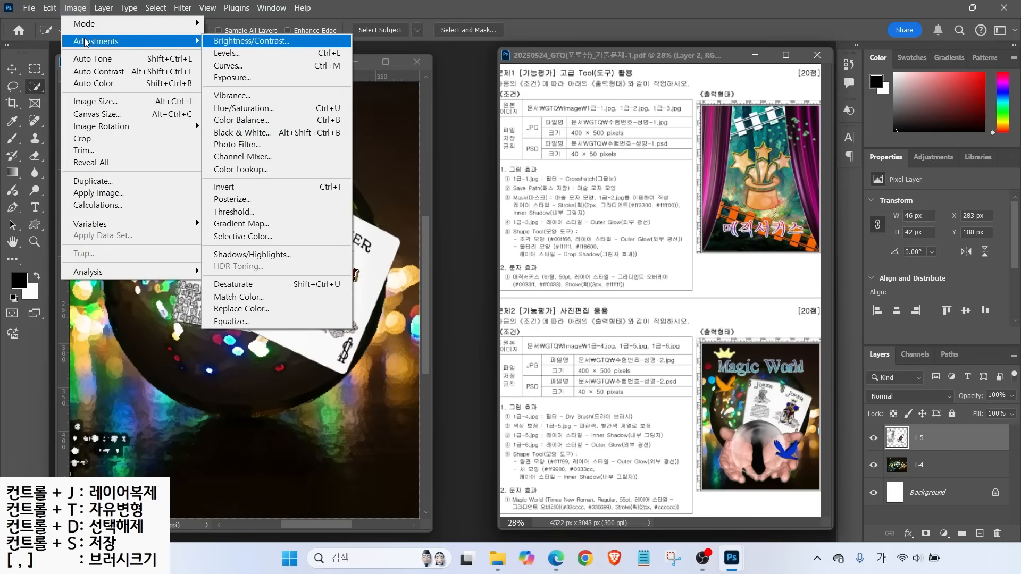
{"action": "left_click", "coordinate": [242, 109]}
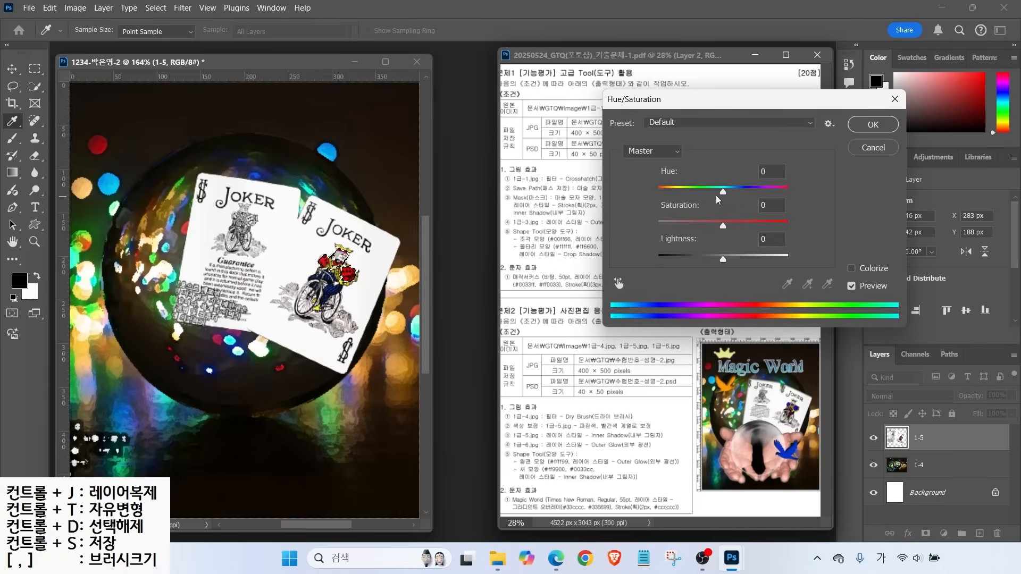
{"action": "left_click_drag", "start_coordinate": [723, 193], "coordinate": [676, 195]}
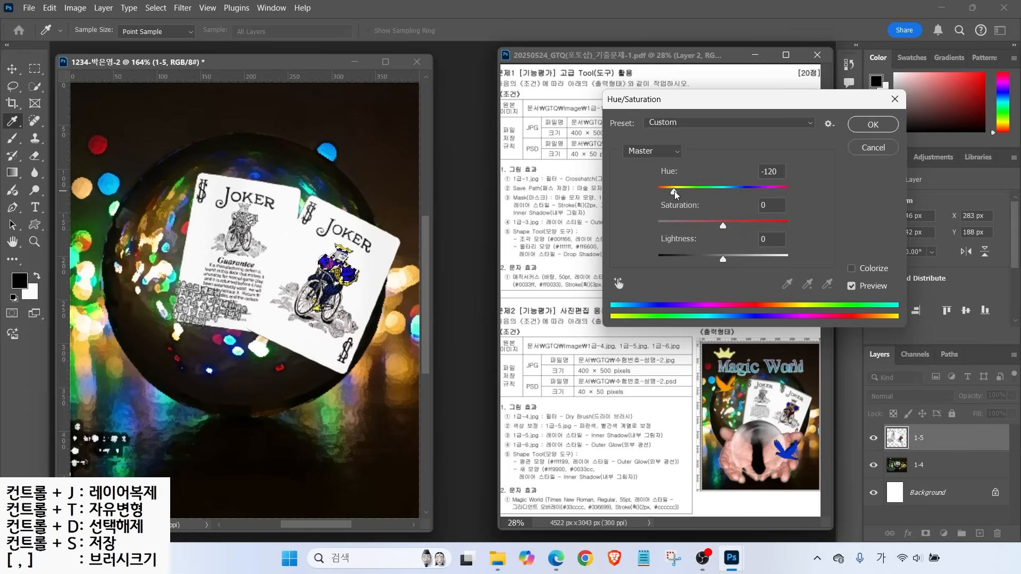
{"action": "left_click_drag", "start_coordinate": [676, 195], "coordinate": [671, 194]}
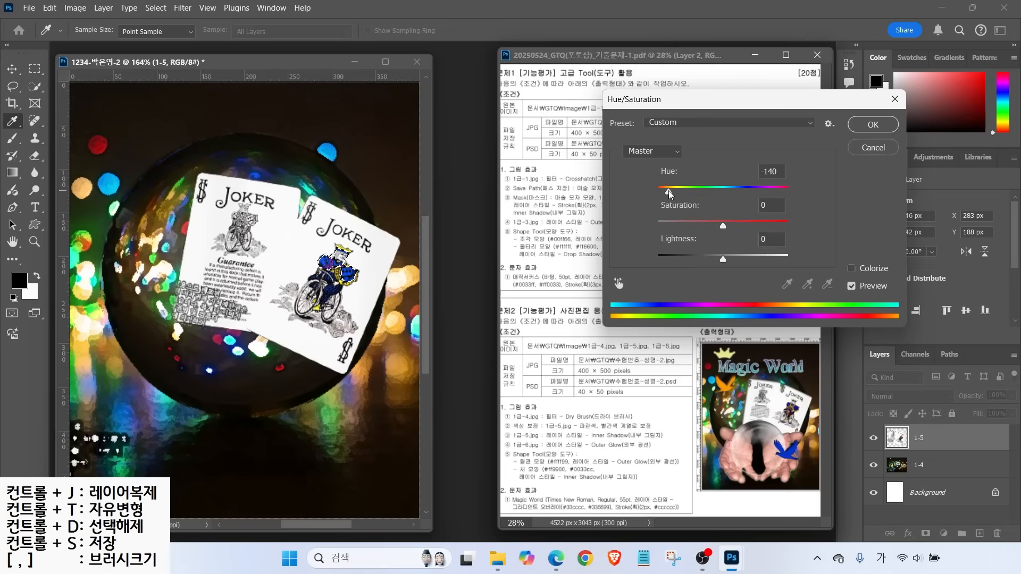
{"action": "left_click", "coordinate": [866, 151]}
{"action": "key", "text": "w"}
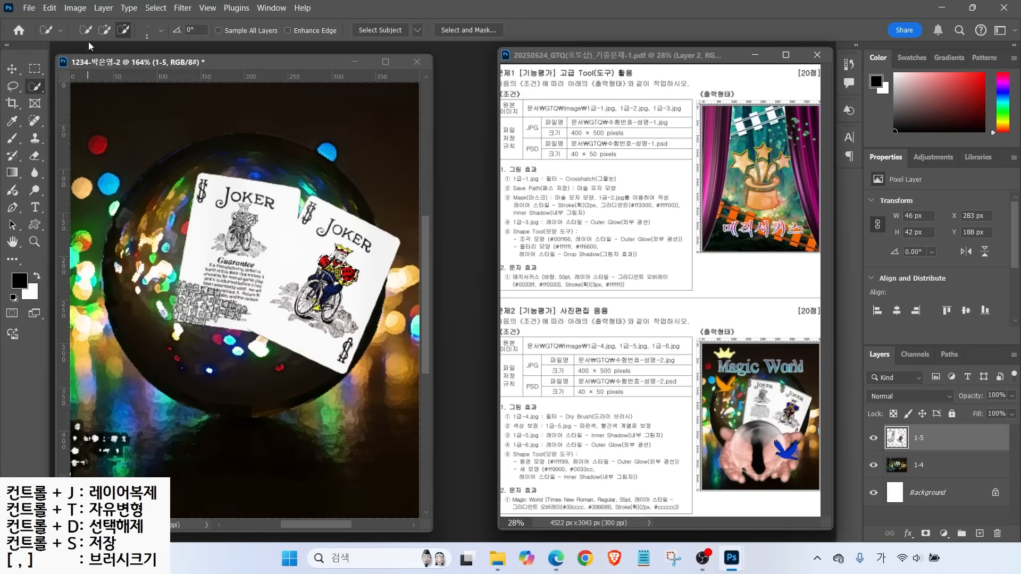
Shift the king's red clothing to blue with Hue -117 and slightly lower saturation
{"action": "left_click", "coordinate": [75, 8]}
{"action": "mouse_move", "coordinate": [79, 42]}
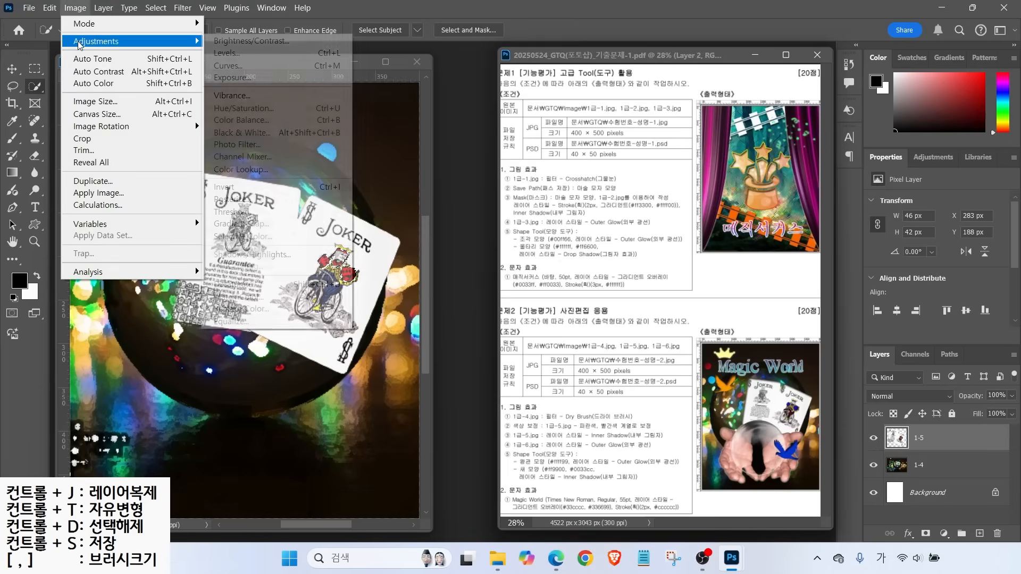
{"action": "left_click", "coordinate": [237, 110]}
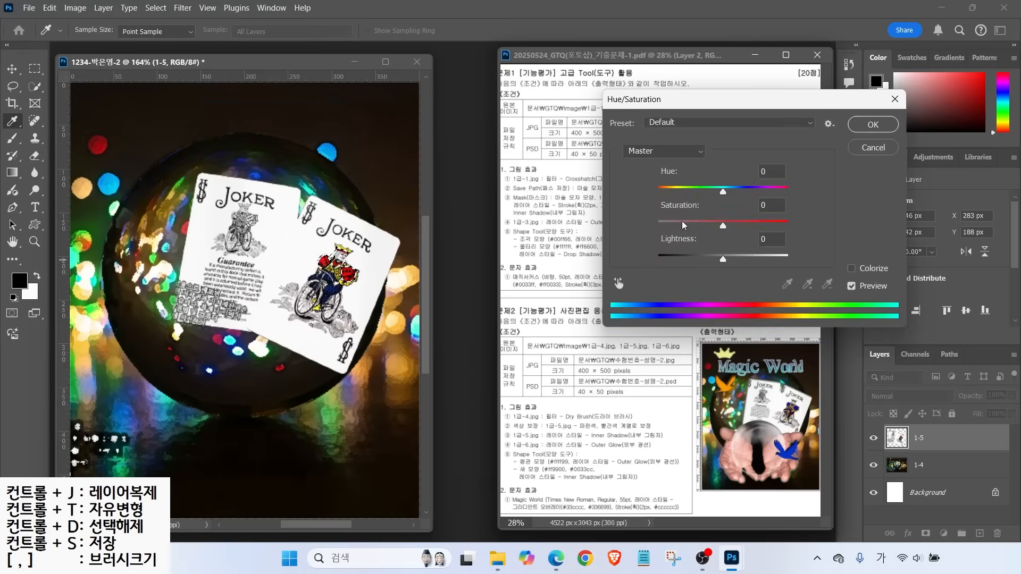
{"action": "left_click_drag", "start_coordinate": [634, 107], "coordinate": [468, 120]}
{"action": "left_click_drag", "start_coordinate": [560, 207], "coordinate": [512, 209]}
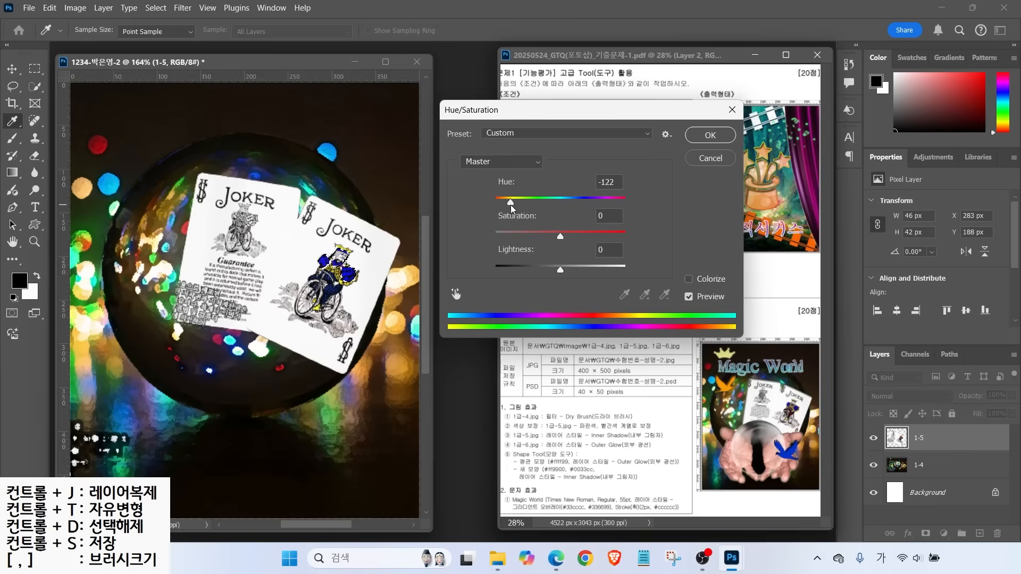
{"action": "left_click_drag", "start_coordinate": [513, 208], "coordinate": [513, 208]}
{"action": "left_click_drag", "start_coordinate": [560, 235], "coordinate": [547, 267]}
{"action": "left_click", "coordinate": [709, 136]}
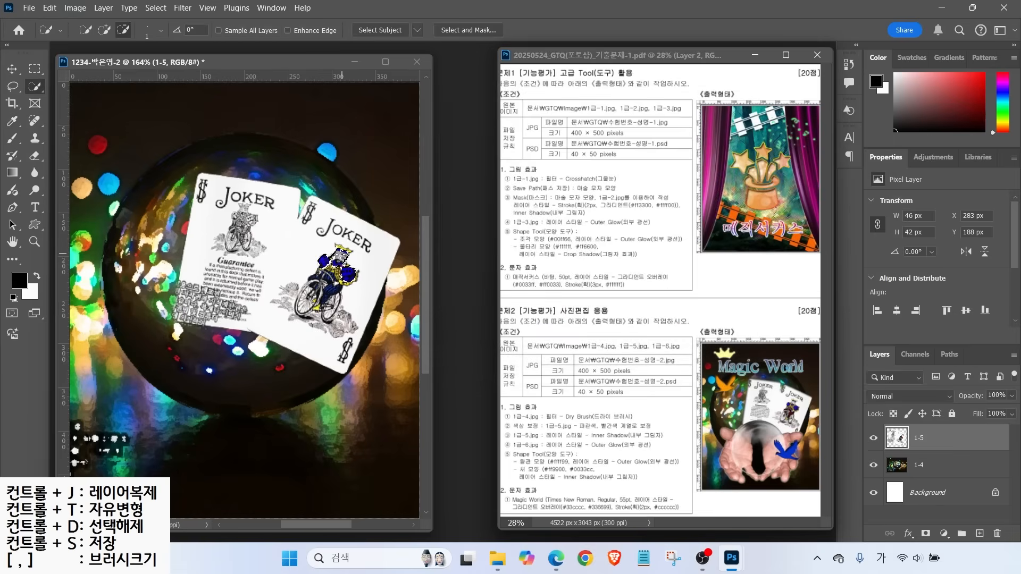
Deselect, then reselect the king's body on the right card
{"action": "left_click", "coordinate": [154, 9]}
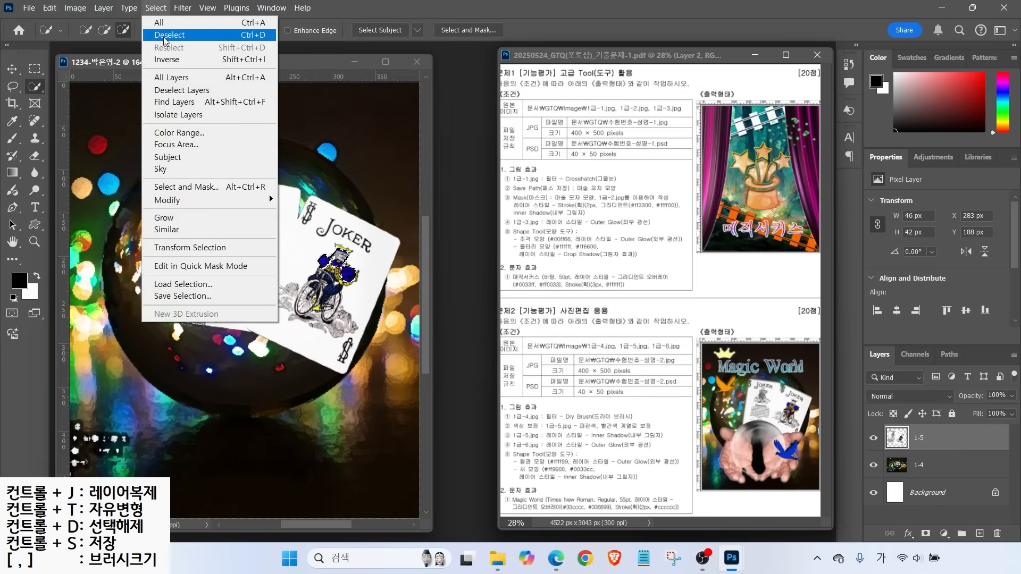
{"action": "left_click", "coordinate": [164, 36]}
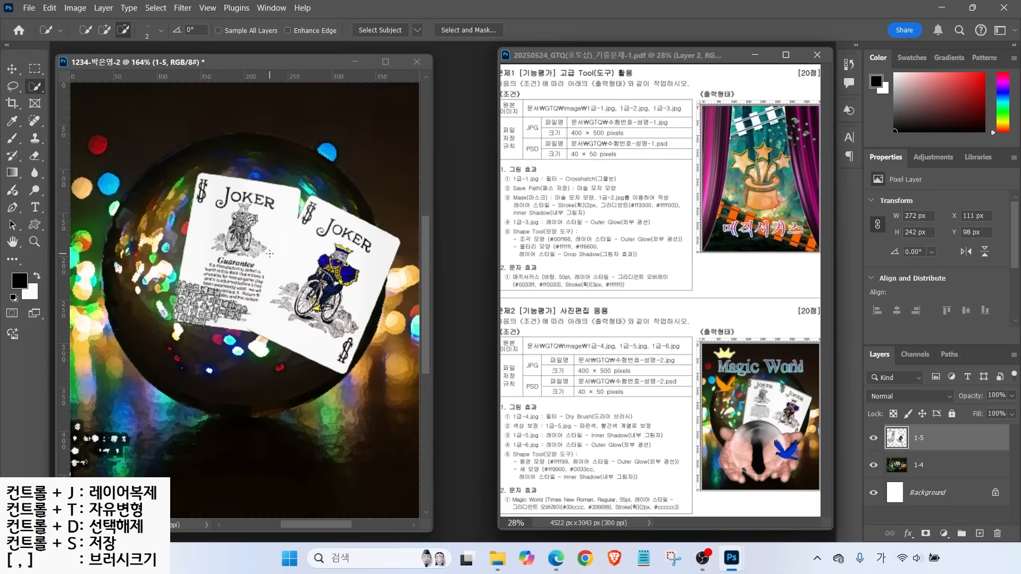
{"action": "mouse_move", "coordinate": [325, 276]}
{"action": "left_mouse_down"}
{"action": "mouse_move", "coordinate": [326, 303]}
{"action": "mouse_move", "coordinate": [326, 279]}
{"action": "left_mouse_up"}
Set the king's body to Hue +127 with boosted saturation, then deselect
{"action": "left_click", "coordinate": [75, 8]}
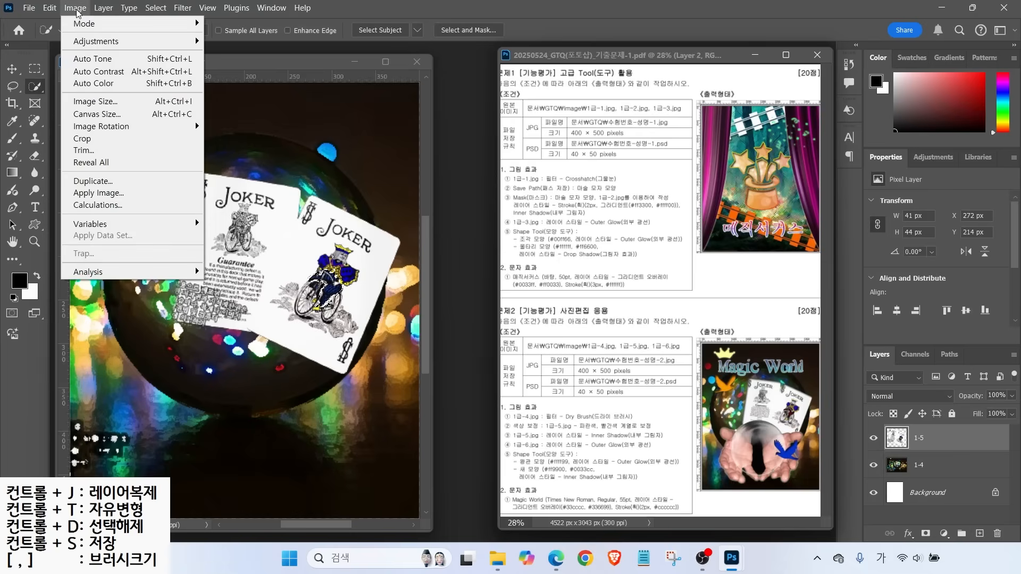
{"action": "mouse_move", "coordinate": [97, 45]}
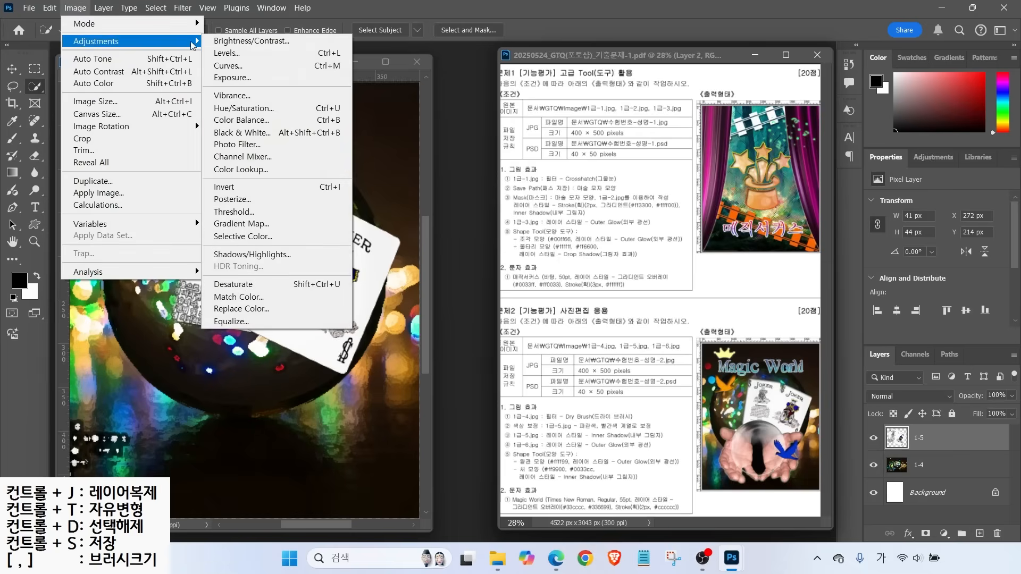
{"action": "left_click", "coordinate": [244, 109]}
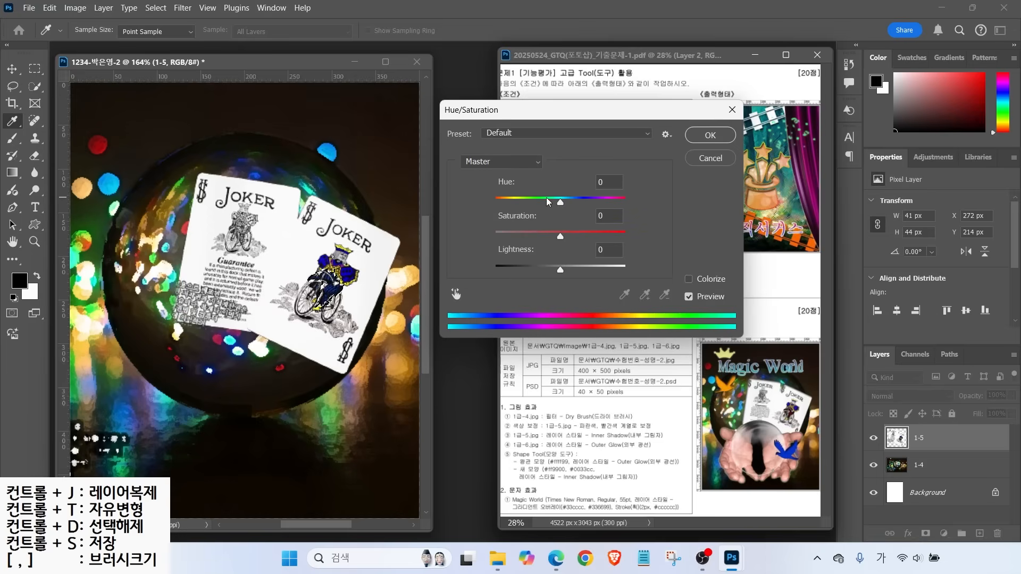
{"action": "left_click_drag", "start_coordinate": [560, 203], "coordinate": [611, 203]}
{"action": "left_click_drag", "start_coordinate": [560, 236], "coordinate": [569, 268]}
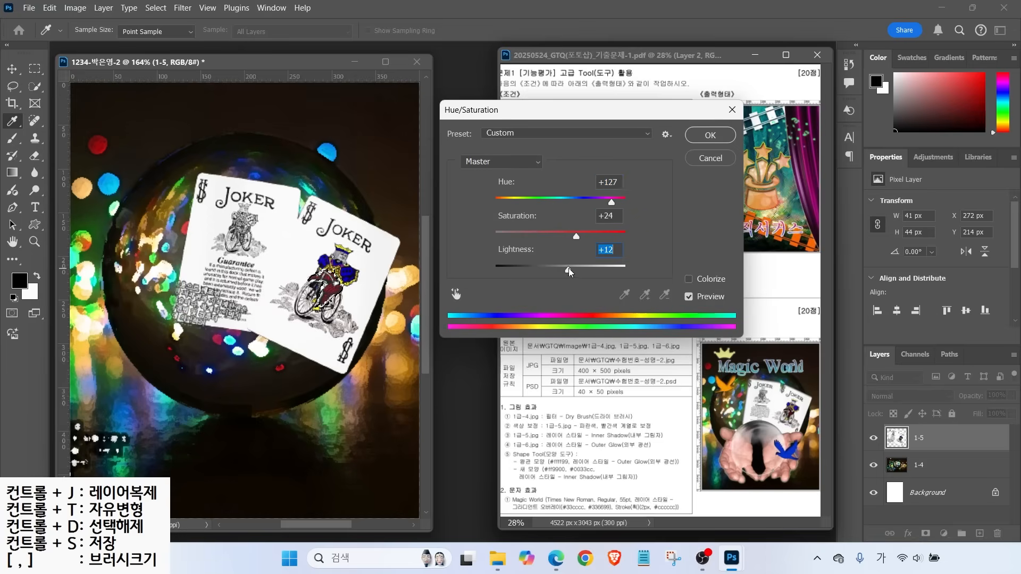
{"action": "key", "text": "Return"}
{"action": "key", "text": "w"}
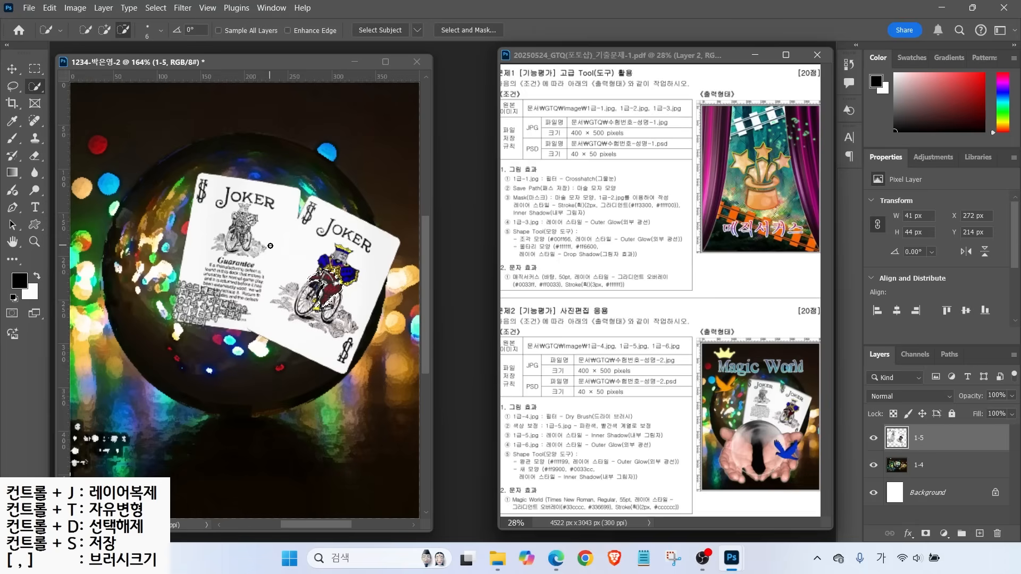
{"action": "key", "text": "ctrl+d"}
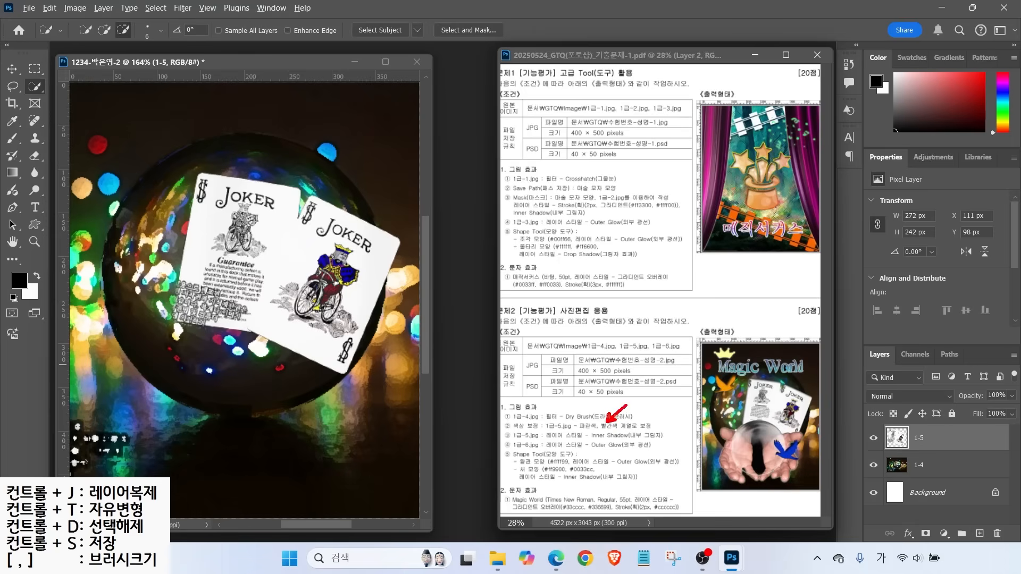
{"action": "left_click_drag", "start_coordinate": [543, 440], "coordinate": [664, 440]}
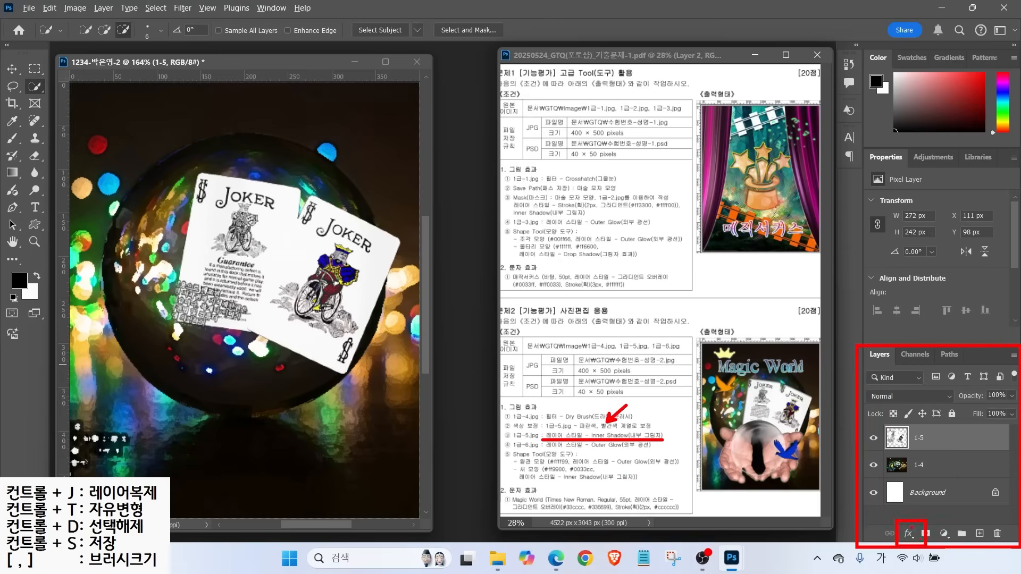
Add an 80% opacity Inner Shadow to layer 1-5, then bring up the Open dialog
{"action": "key", "text": "Escape"}
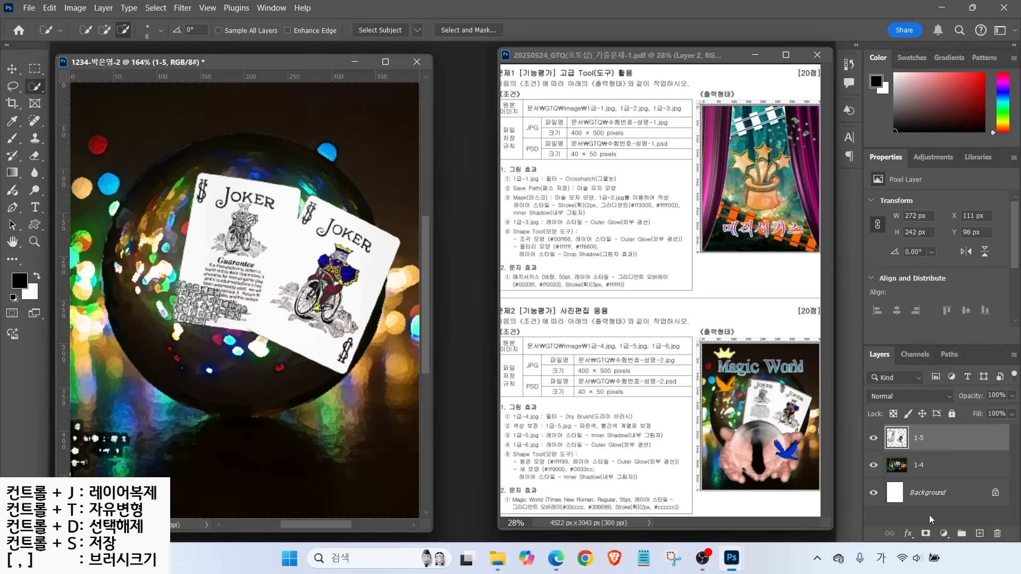
{"action": "left_click", "coordinate": [903, 533]}
{"action": "left_click", "coordinate": [936, 424]}
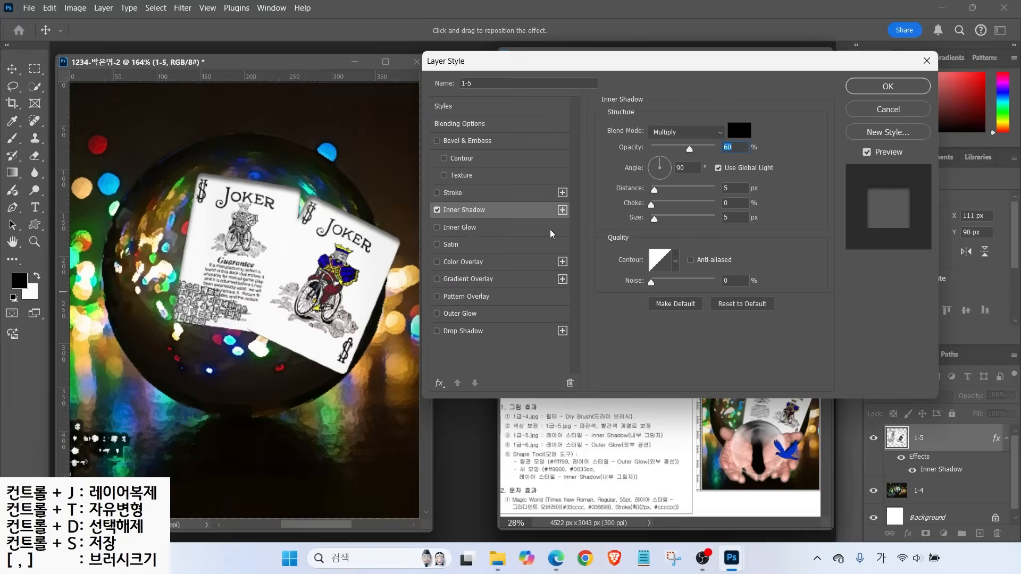
{"action": "left_click", "coordinate": [438, 209]}
{"action": "left_click", "coordinate": [438, 210]}
{"action": "left_click", "coordinate": [437, 209]}
{"action": "left_click", "coordinate": [438, 210]}
{"action": "left_click", "coordinate": [437, 210]}
{"action": "left_click", "coordinate": [437, 209]}
{"action": "left_click", "coordinate": [437, 210]}
{"action": "left_click", "coordinate": [437, 209]}
{"action": "left_click", "coordinate": [437, 209]}
{"action": "left_click", "coordinate": [437, 210]}
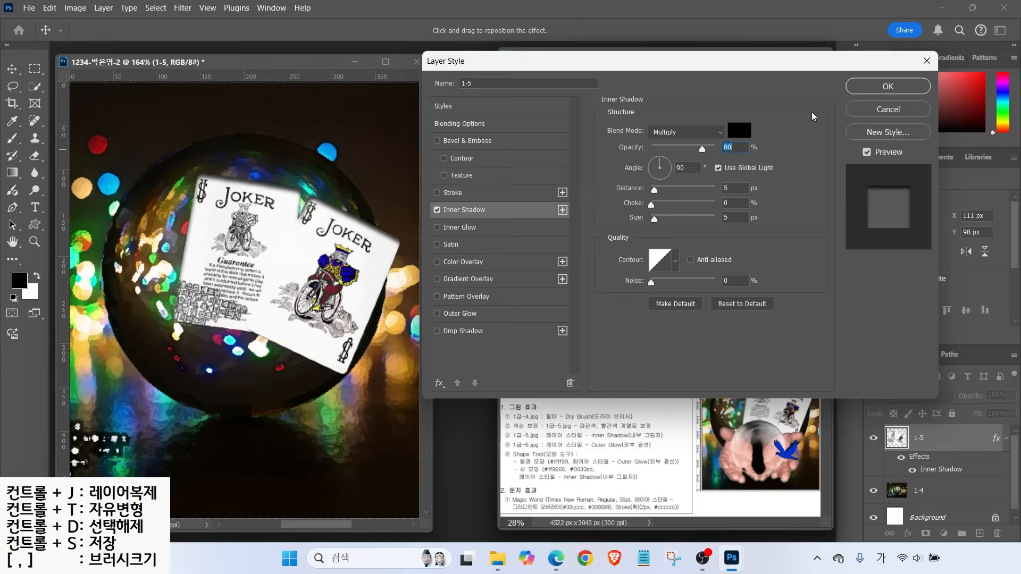
{"action": "left_click", "coordinate": [882, 88]}
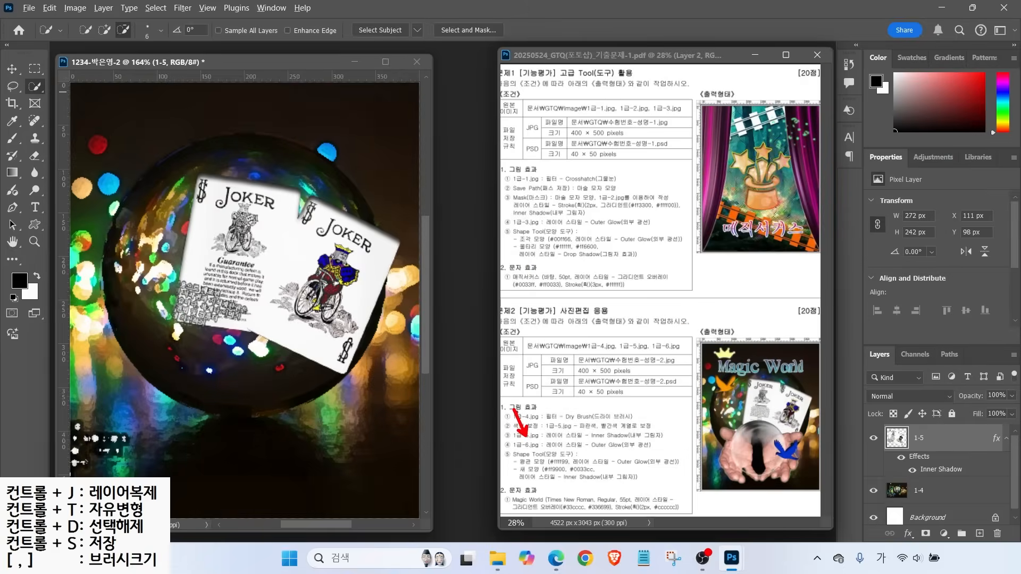
{"action": "left_click_drag", "start_coordinate": [522, 455], "coordinate": [642, 453]}
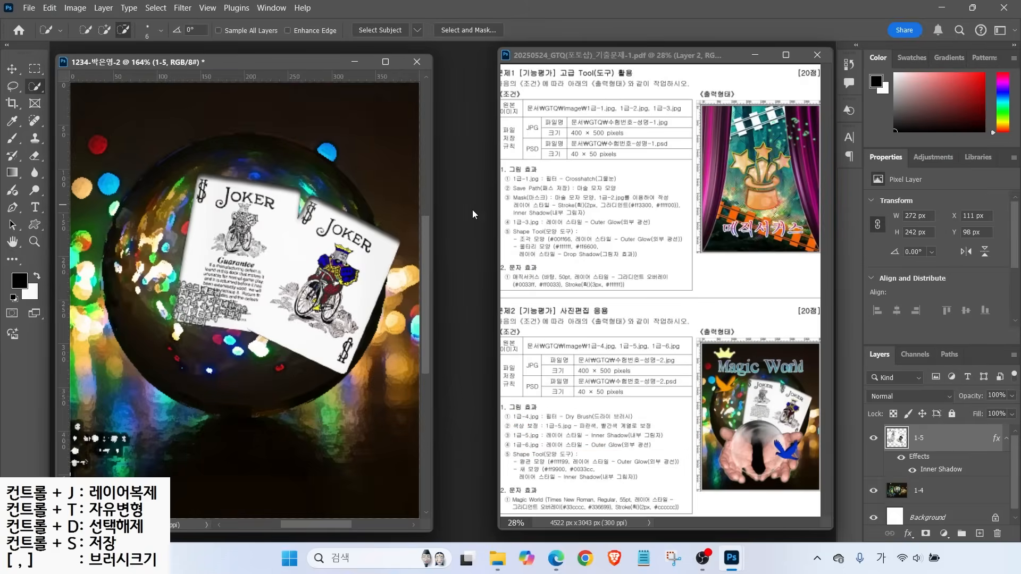
{"action": "key", "text": "ctrl+o"}
Open 1급-6.jpg and select its black background with the Magic Wand at tolerance 32
{"action": "left_click", "coordinate": [355, 261]}
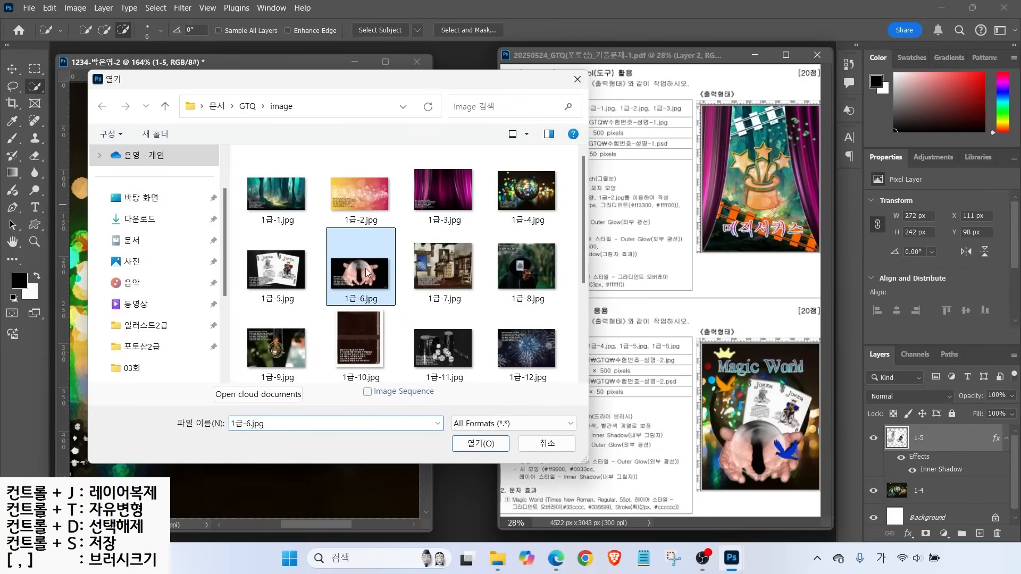
{"action": "left_click", "coordinate": [481, 443]}
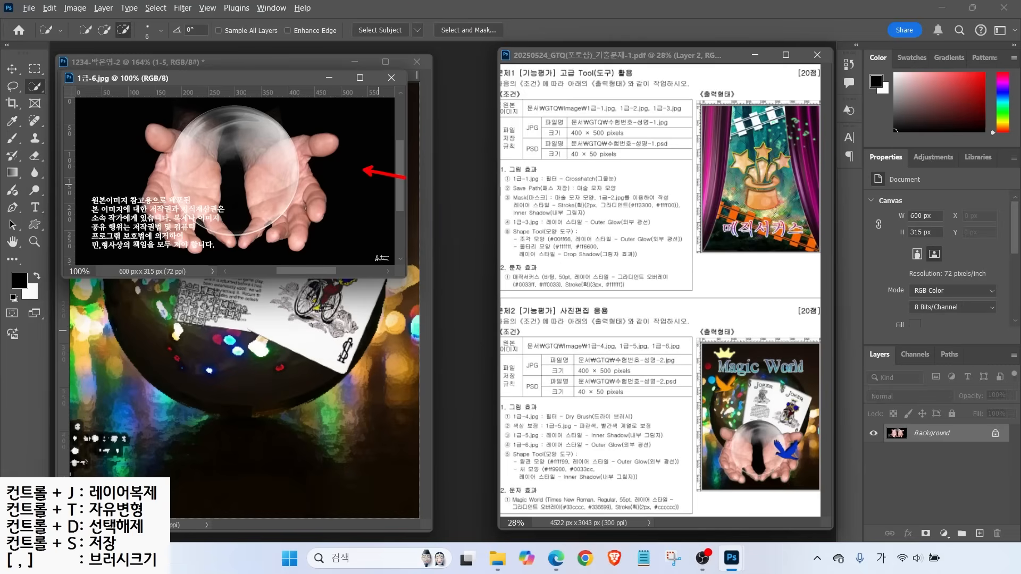
{"action": "right_click", "coordinate": [33, 85]}
{"action": "left_click", "coordinate": [64, 109]}
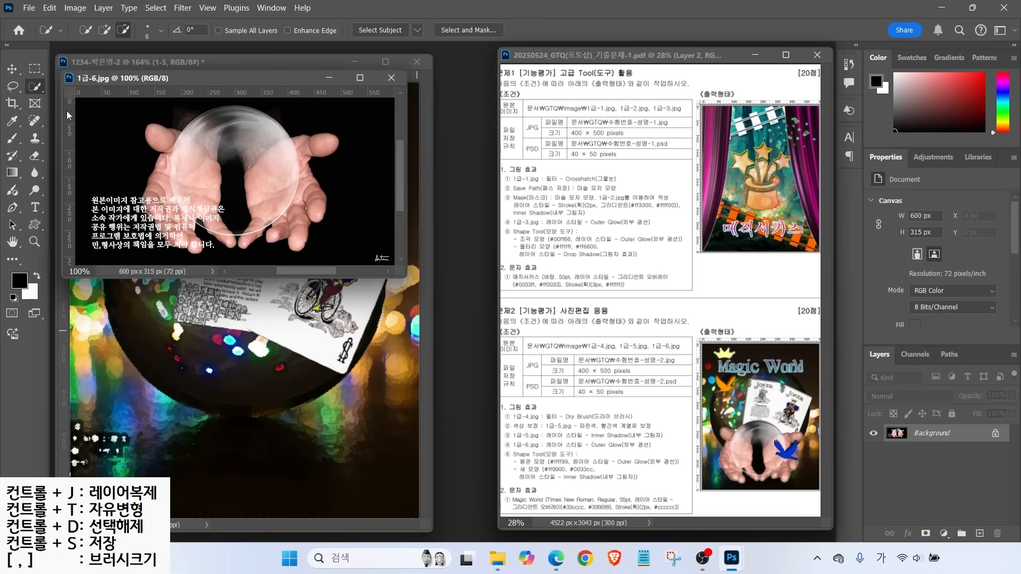
{"action": "left_click", "coordinate": [124, 153]}
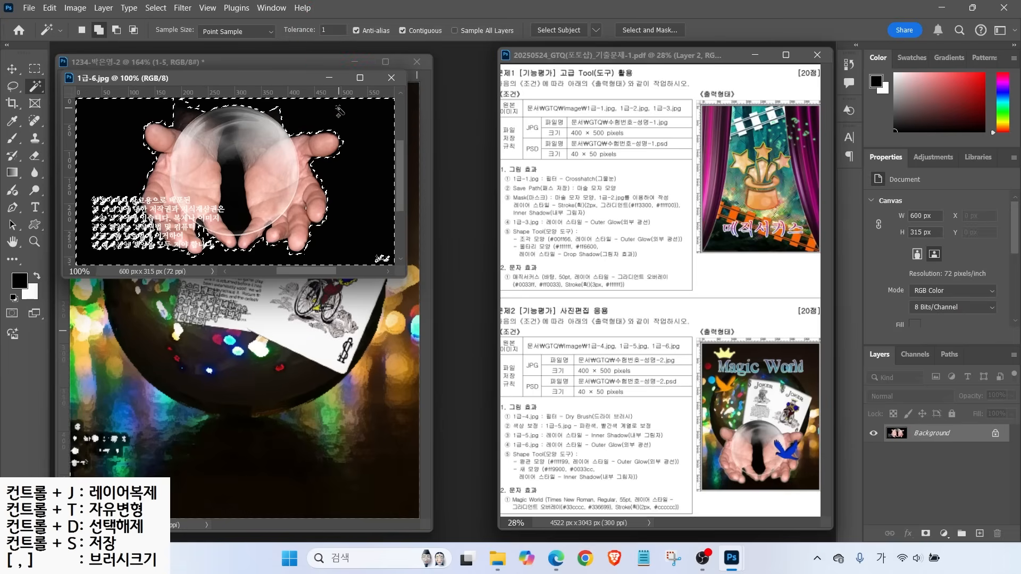
{"action": "double_click", "coordinate": [332, 29]}
{"action": "type", "text": "32"}
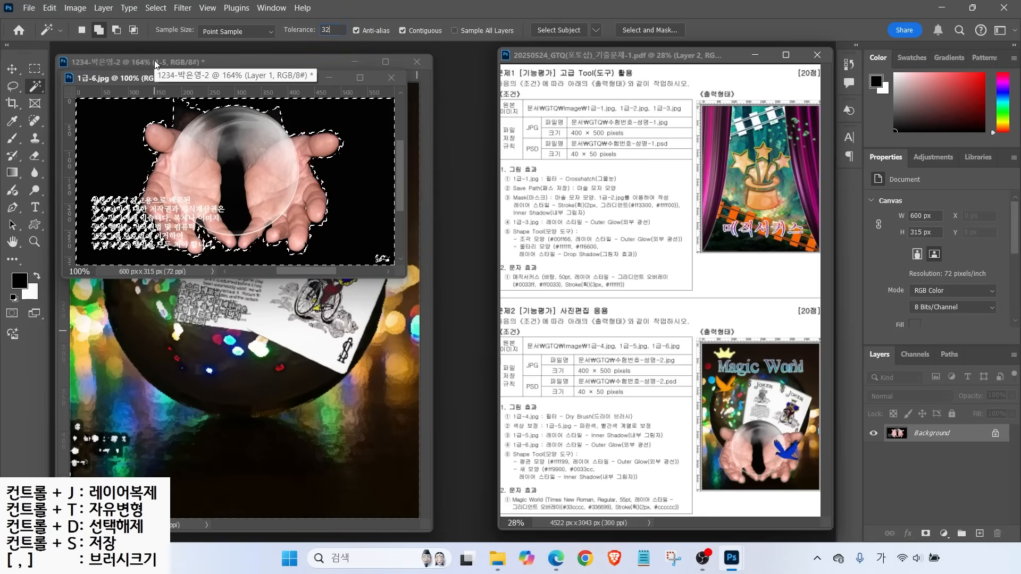
{"action": "left_click", "coordinate": [365, 141]}
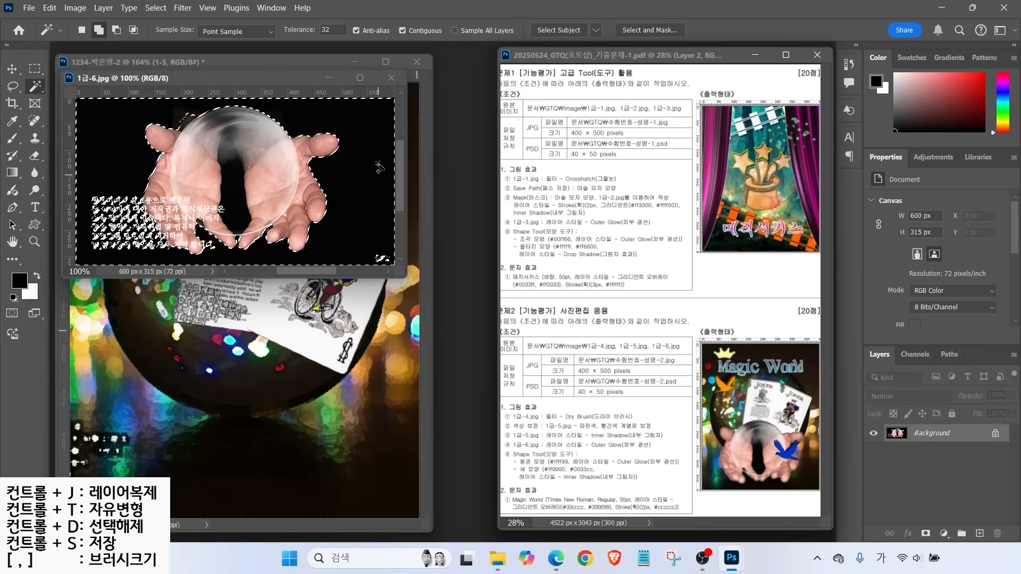
Invert to the hands and ball, then lasso-subtract the watermark text
{"action": "left_click", "coordinate": [155, 8]}
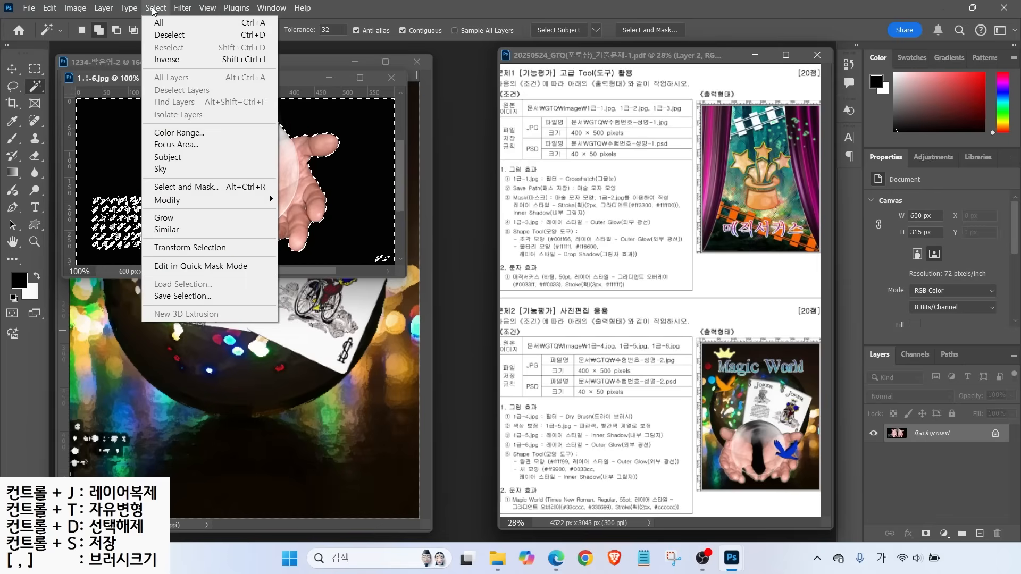
{"action": "left_click", "coordinate": [169, 64]}
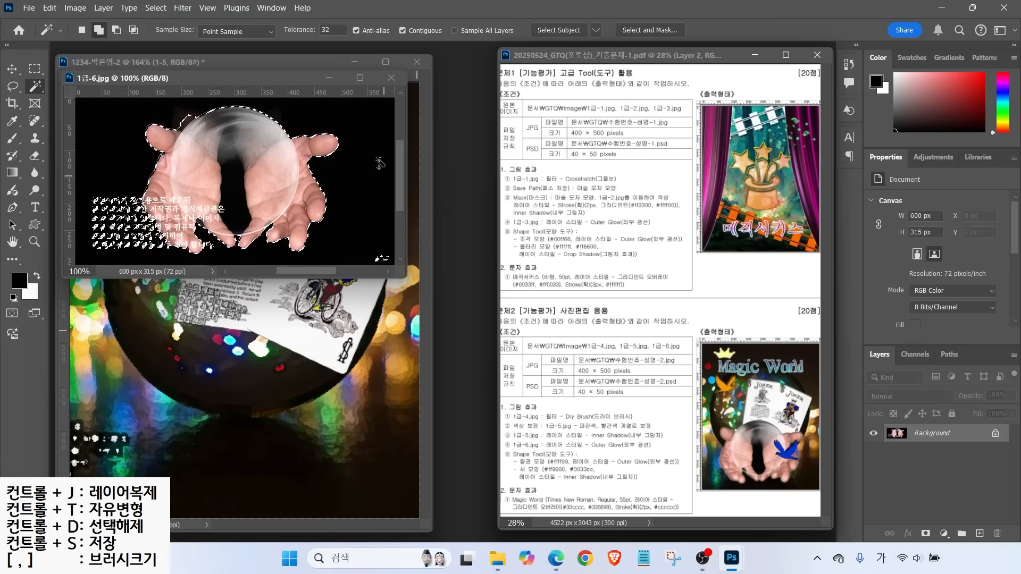
{"action": "left_click", "coordinate": [12, 86]}
{"action": "left_click", "coordinate": [117, 30]}
{"action": "mouse_move", "coordinate": [133, 188]}
{"action": "left_mouse_down"}
{"action": "mouse_move", "coordinate": [87, 229]}
{"action": "mouse_move", "coordinate": [162, 251]}
{"action": "mouse_move", "coordinate": [133, 184]}
{"action": "mouse_move", "coordinate": [143, 192]}
{"action": "left_mouse_up"}
{"action": "left_click_drag", "start_coordinate": [198, 77], "coordinate": [429, 190]}
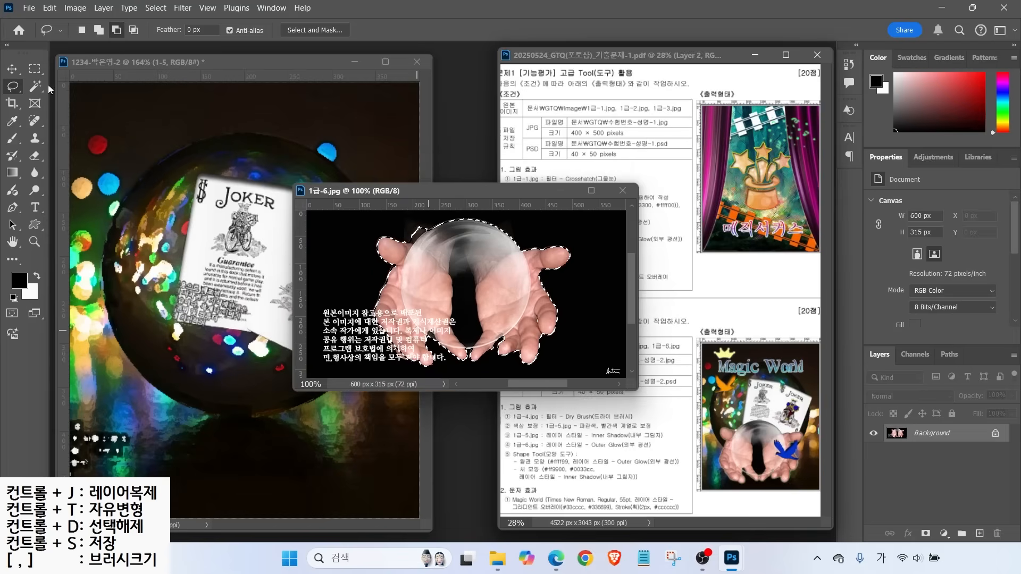
Bring the hands into the composite as layer 1-6, positioned below the Joker cards
{"action": "key", "text": "v"}
{"action": "left_click_drag", "start_coordinate": [400, 292], "coordinate": [223, 289]}
{"action": "left_click", "coordinate": [621, 190]}
{"action": "double_click", "coordinate": [921, 438]}
{"action": "type", "text": "1-6"}
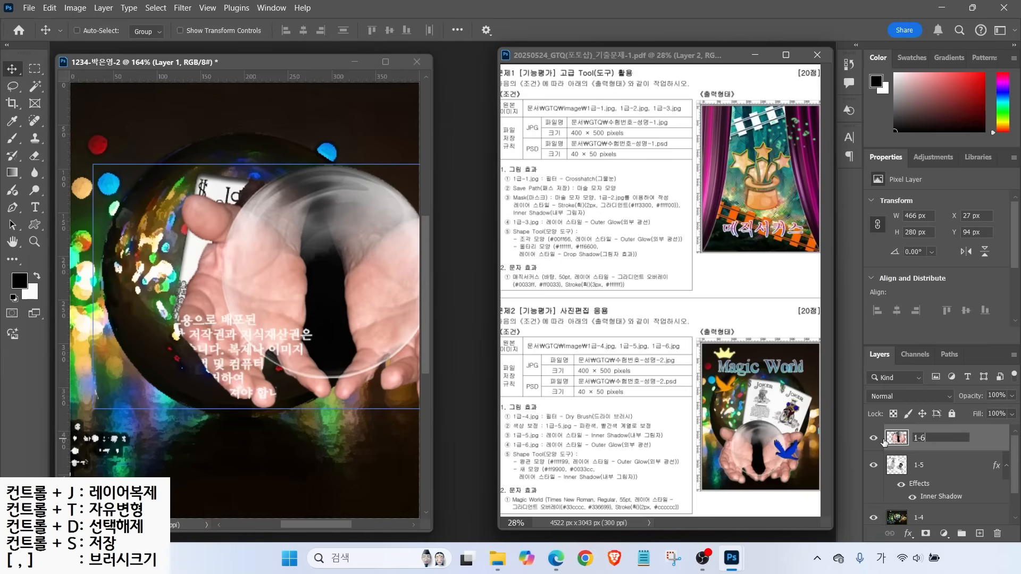
{"action": "key", "text": "Return"}
{"action": "left_click_drag", "start_coordinate": [233, 264], "coordinate": [161, 260]}
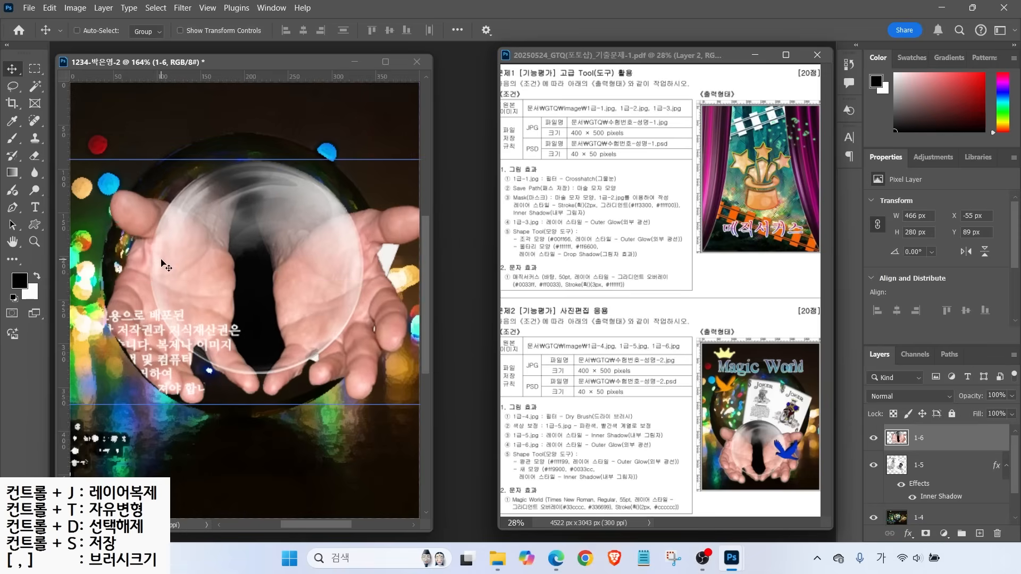
{"action": "left_click_drag", "start_coordinate": [193, 309], "coordinate": [181, 398]}
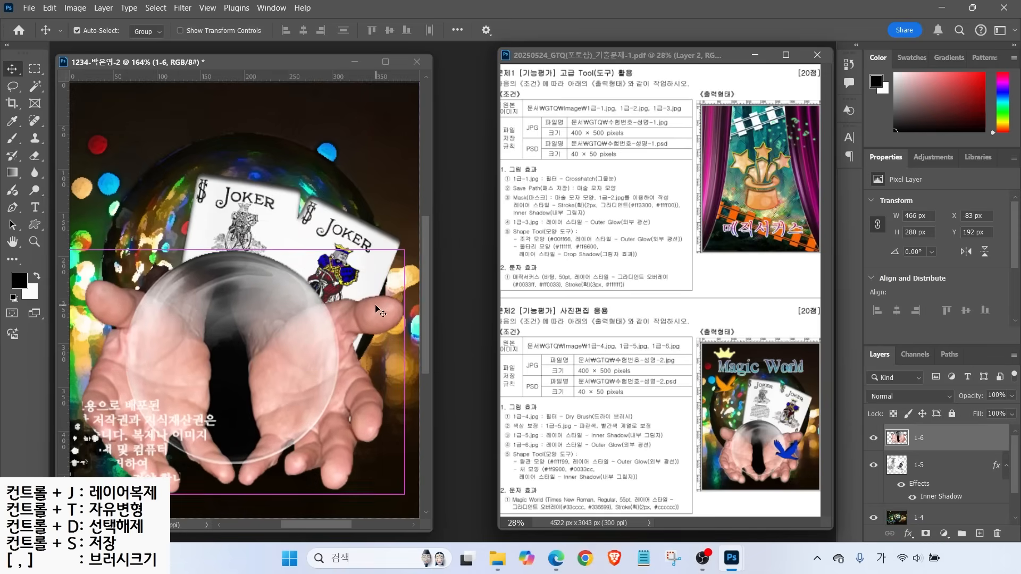
Scale the hands layer down to about 87% and nudge it right
{"action": "key", "text": "ctrl+t"}
{"action": "left_click_drag", "start_coordinate": [405, 251], "coordinate": [353, 283]}
{"action": "left_click_drag", "start_coordinate": [284, 381], "coordinate": [326, 388]}
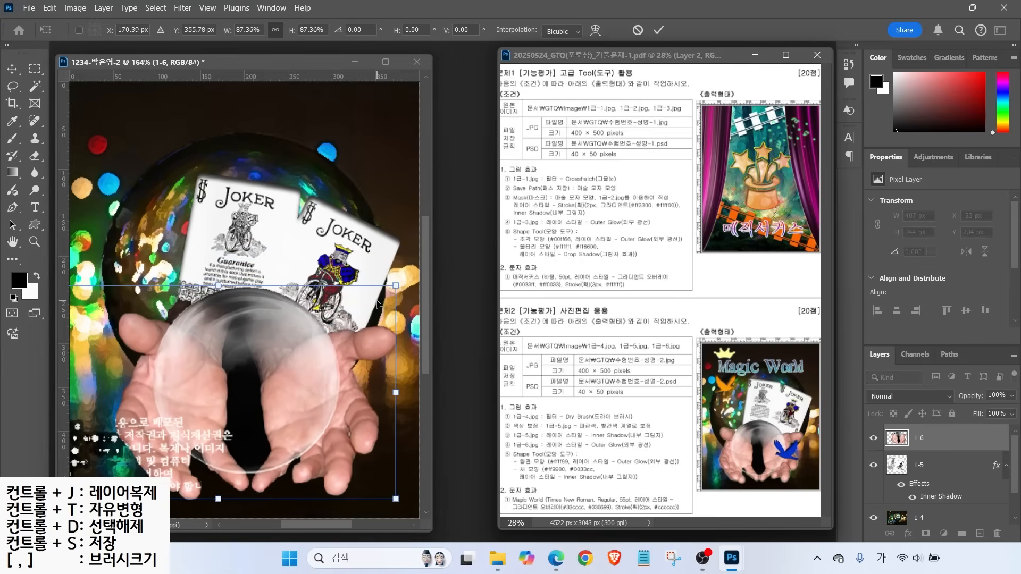
{"action": "key", "text": "Return"}
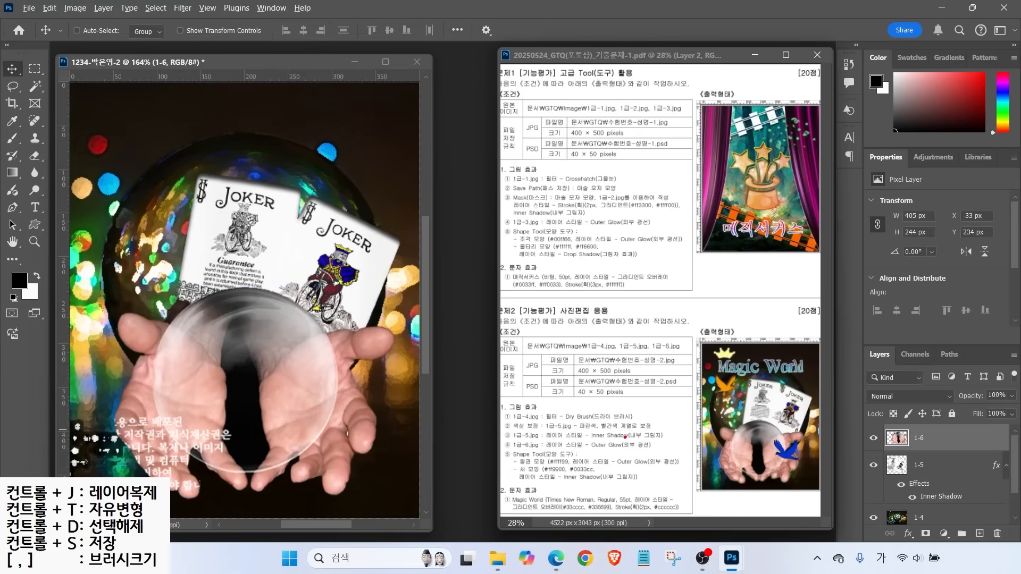
{"action": "left_click_drag", "start_coordinate": [630, 438], "coordinate": [659, 421]}
{"action": "left_click_drag", "start_coordinate": [855, 340], "coordinate": [1018, 550]}
{"action": "left_click_drag", "start_coordinate": [892, 519], "coordinate": [920, 547]}
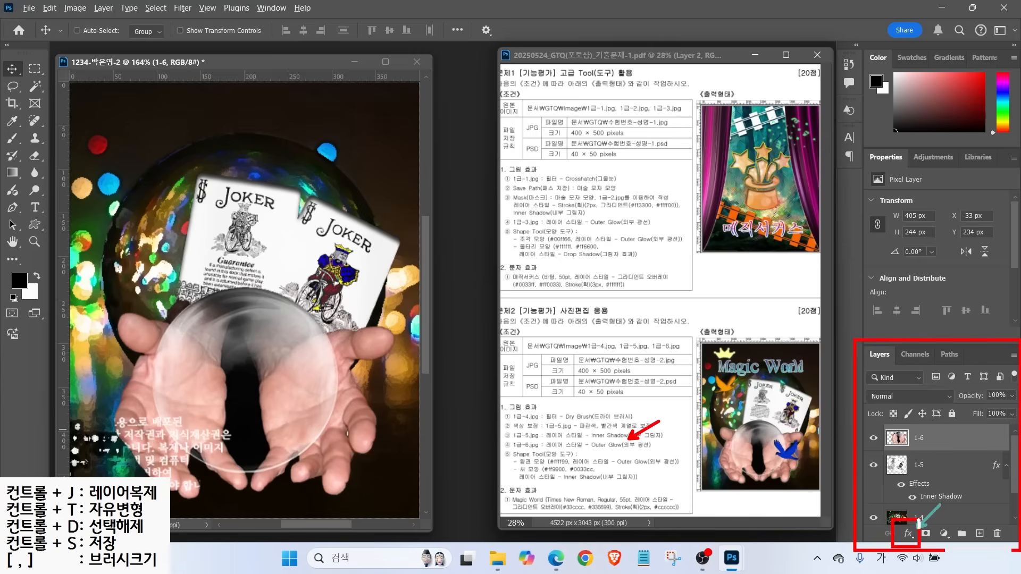
{"action": "key", "text": "Escape"}
Add an Outer Glow to the hands layer 1-6
{"action": "left_click", "coordinate": [909, 534]}
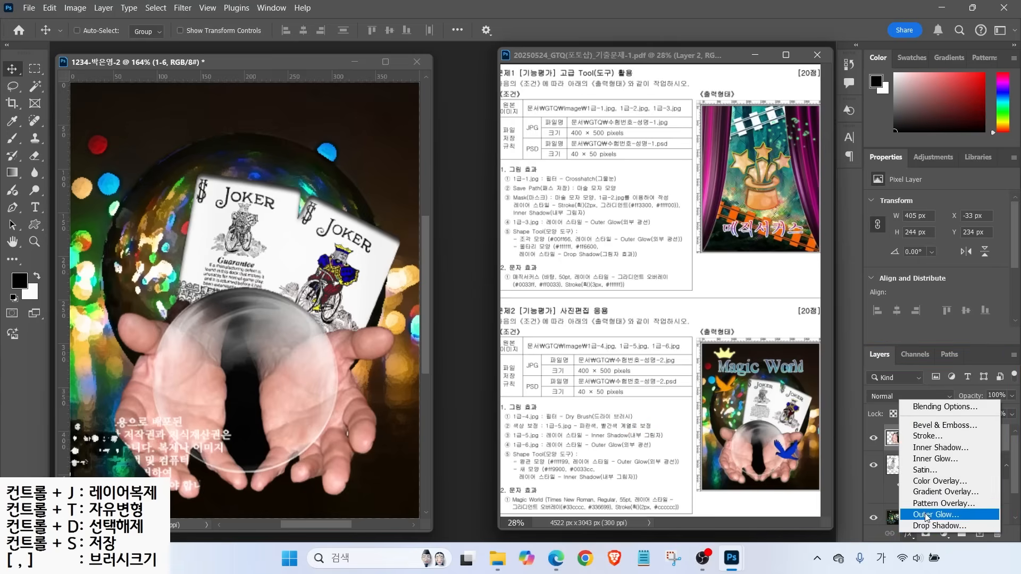
{"action": "left_click", "coordinate": [932, 519]}
{"action": "left_click", "coordinate": [887, 87]}
{"action": "key", "text": "ctrl+2"}
{"action": "left_click_drag", "start_coordinate": [524, 449], "coordinate": [577, 409]}
{"action": "key", "text": "Escape"}
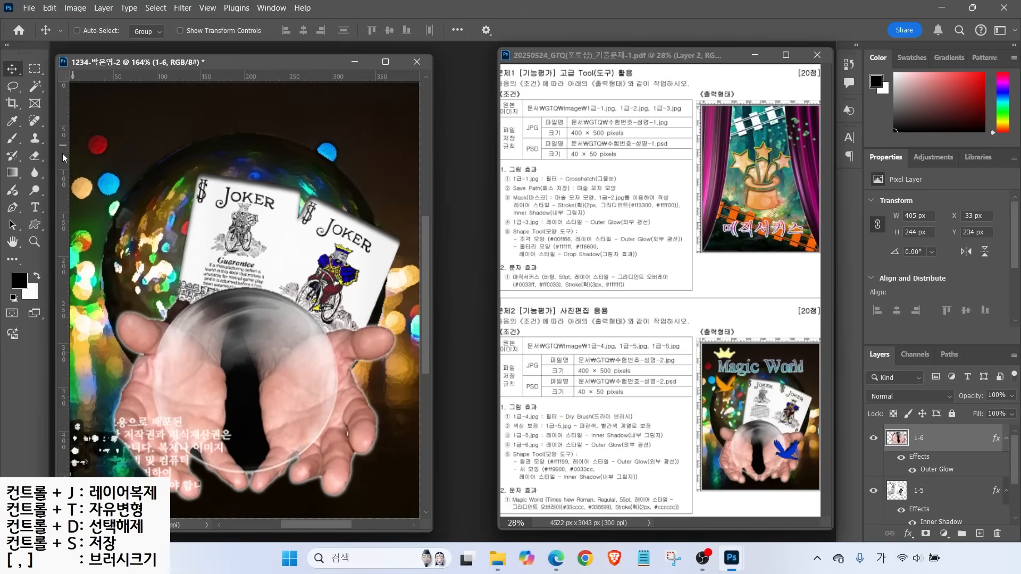
{"action": "left_click", "coordinate": [36, 225]}
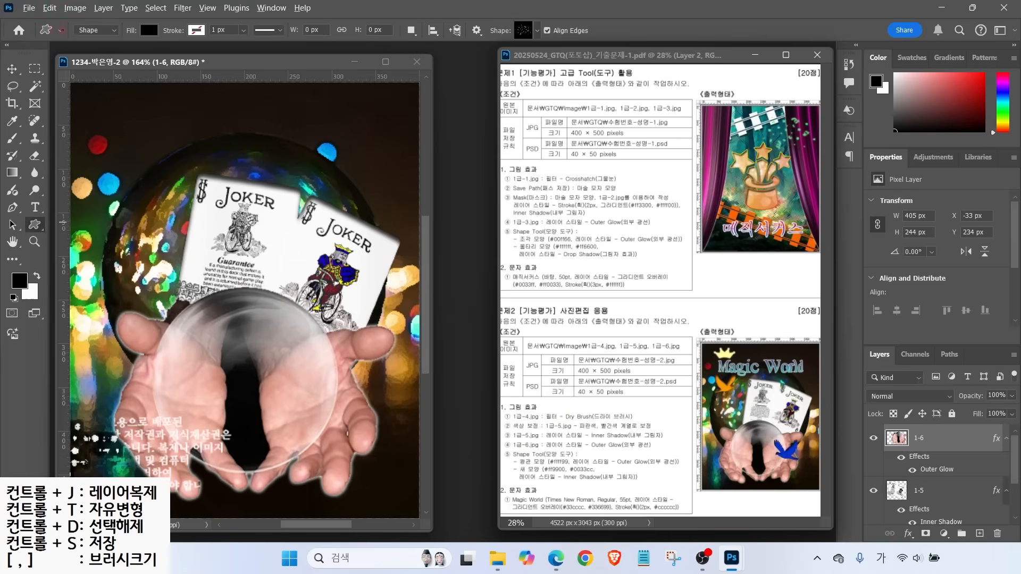
Draw the crown custom shape in the composite's top-left corner
{"action": "left_click_drag", "start_coordinate": [46, 11], "coordinate": [641, 52]}
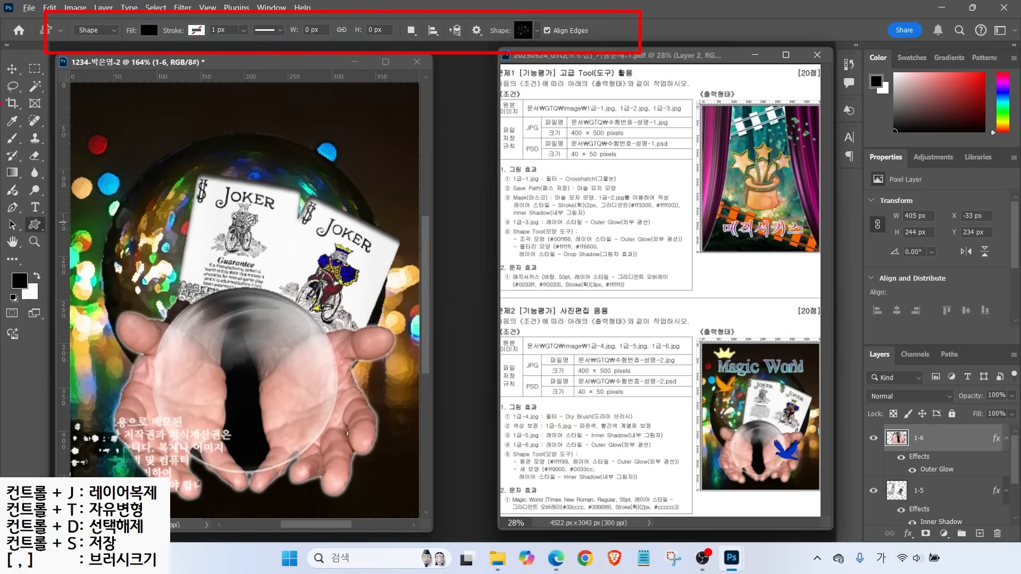
{"action": "mouse_move", "coordinate": [116, 39]}
{"action": "left_mouse_down"}
{"action": "mouse_move", "coordinate": [104, 47]}
{"action": "mouse_move", "coordinate": [111, 38]}
{"action": "mouse_move", "coordinate": [146, 86]}
{"action": "left_mouse_up"}
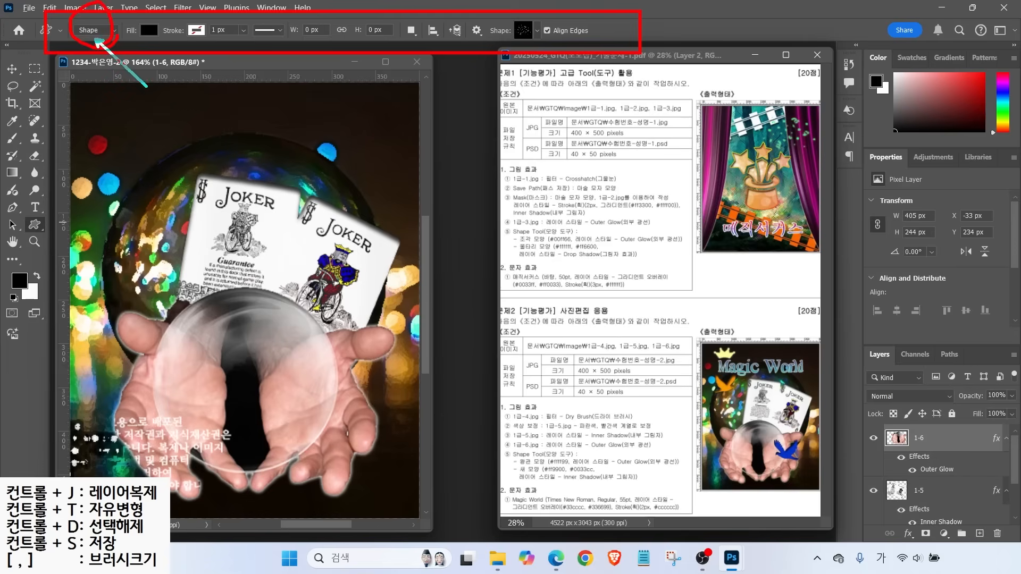
{"action": "mouse_move", "coordinate": [165, 26]}
{"action": "left_mouse_down"}
{"action": "mouse_move", "coordinate": [150, 9]}
{"action": "mouse_move", "coordinate": [197, 91]}
{"action": "left_mouse_up"}
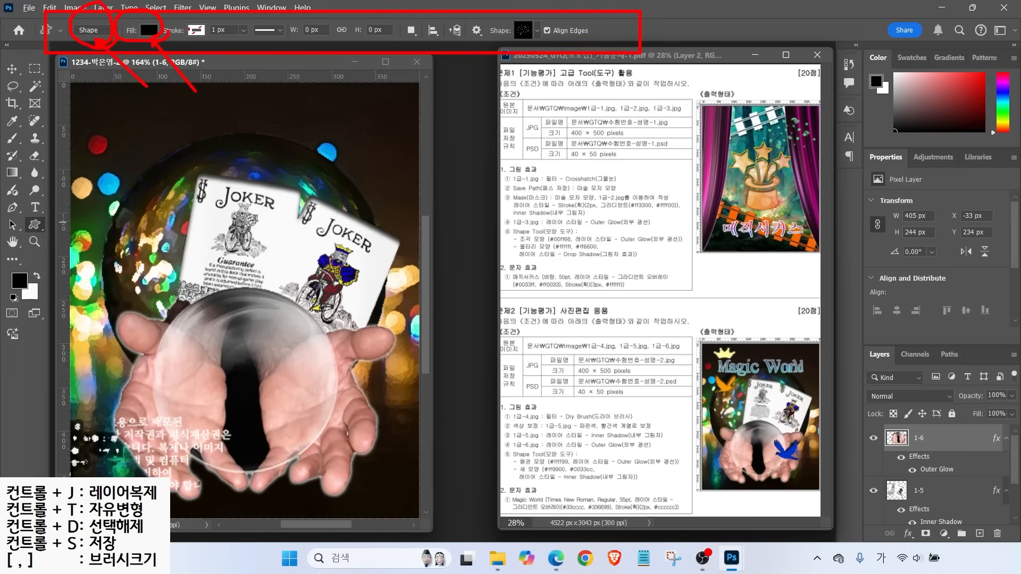
{"action": "left_click_drag", "start_coordinate": [197, 21], "coordinate": [208, 27]}
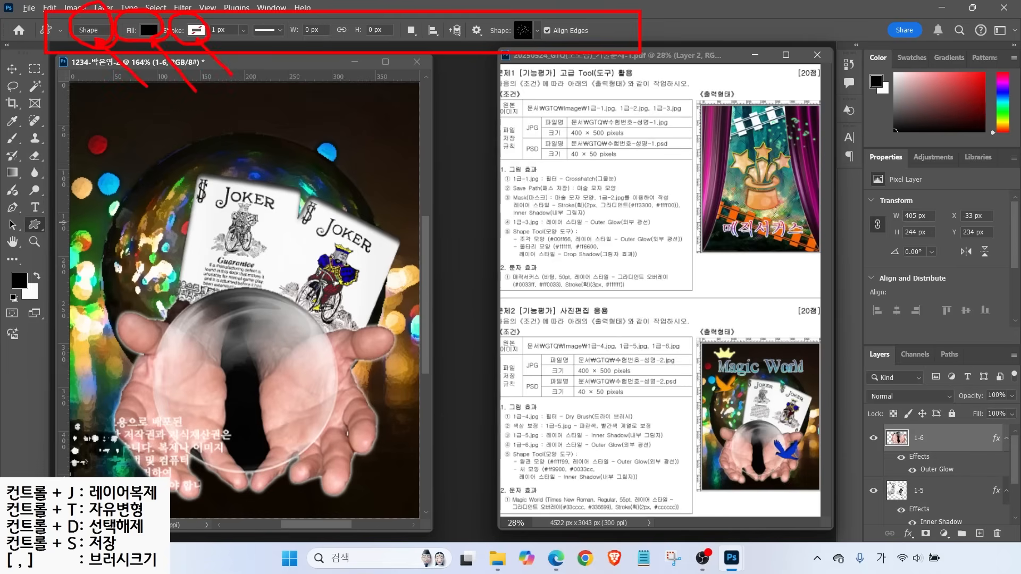
{"action": "left_click_drag", "start_coordinate": [539, 41], "coordinate": [575, 87]}
{"action": "key", "text": "Escape"}
{"action": "left_click", "coordinate": [538, 31]}
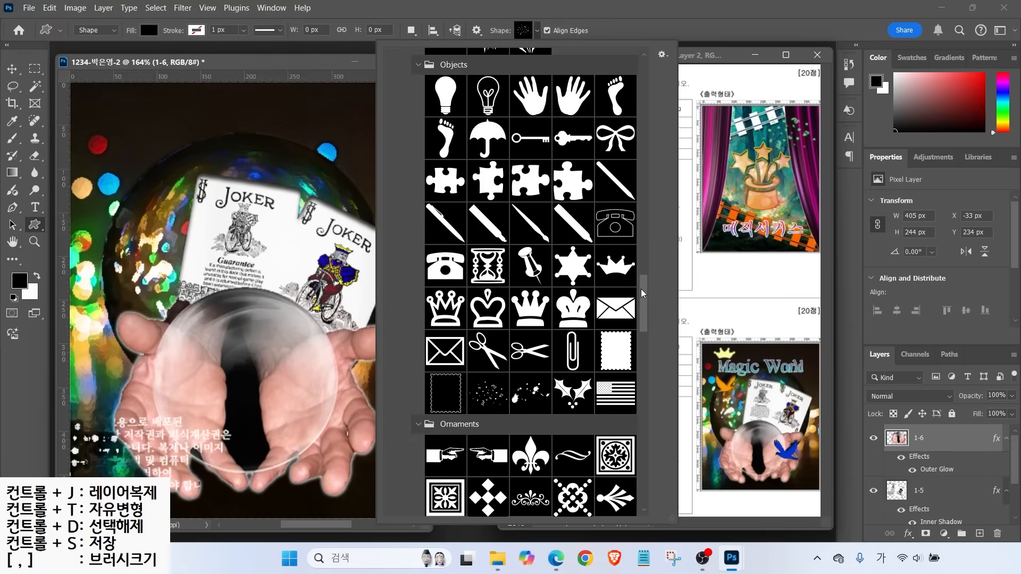
{"action": "left_click_drag", "start_coordinate": [643, 299], "coordinate": [644, 296]}
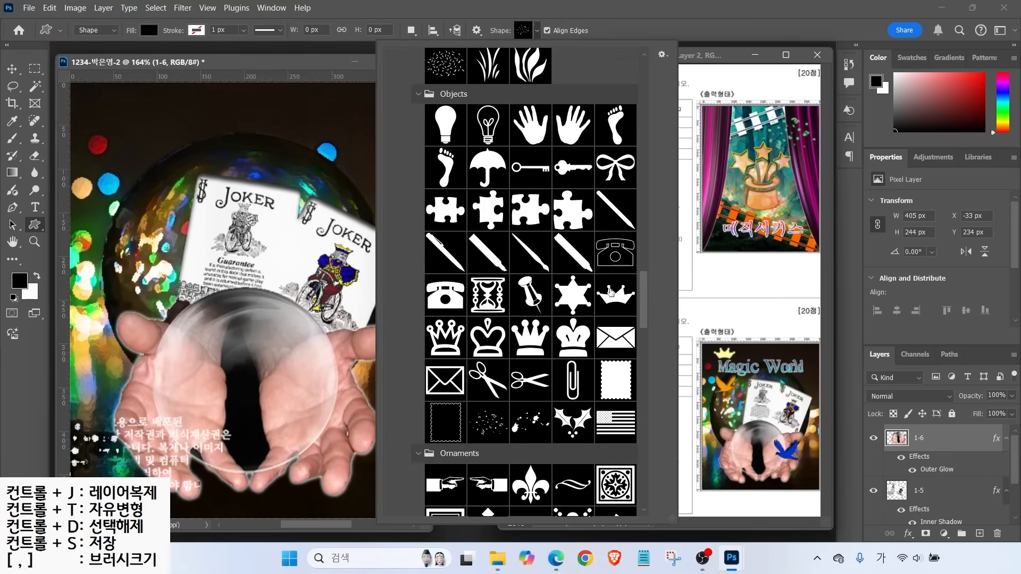
{"action": "left_click", "coordinate": [615, 294]}
{"action": "left_click_drag", "start_coordinate": [88, 90], "coordinate": [134, 126]}
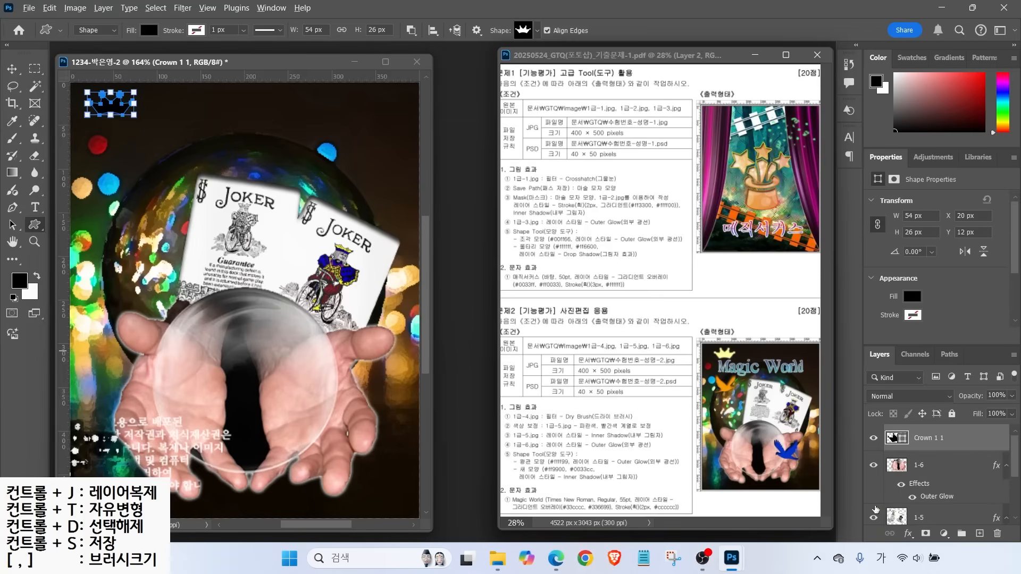
Fill the crown with pale yellow #ff9 and add an Outer Glow
{"action": "mouse_move", "coordinate": [893, 434]}
{"action": "left_mouse_down"}
{"action": "mouse_move", "coordinate": [861, 409]}
{"action": "mouse_move", "coordinate": [920, 453]}
{"action": "left_mouse_up"}
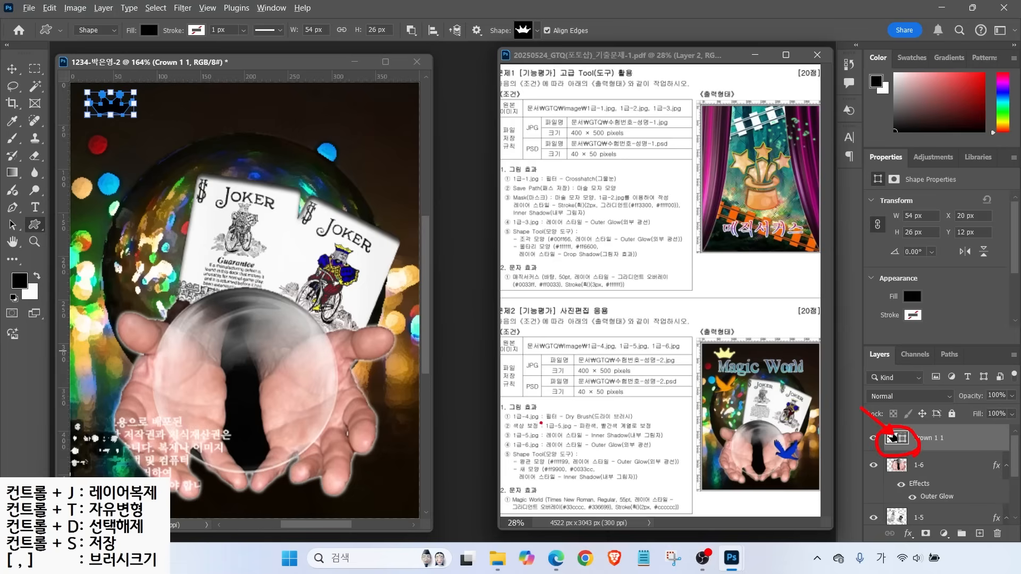
{"action": "left_click_drag", "start_coordinate": [561, 459], "coordinate": [540, 431]}
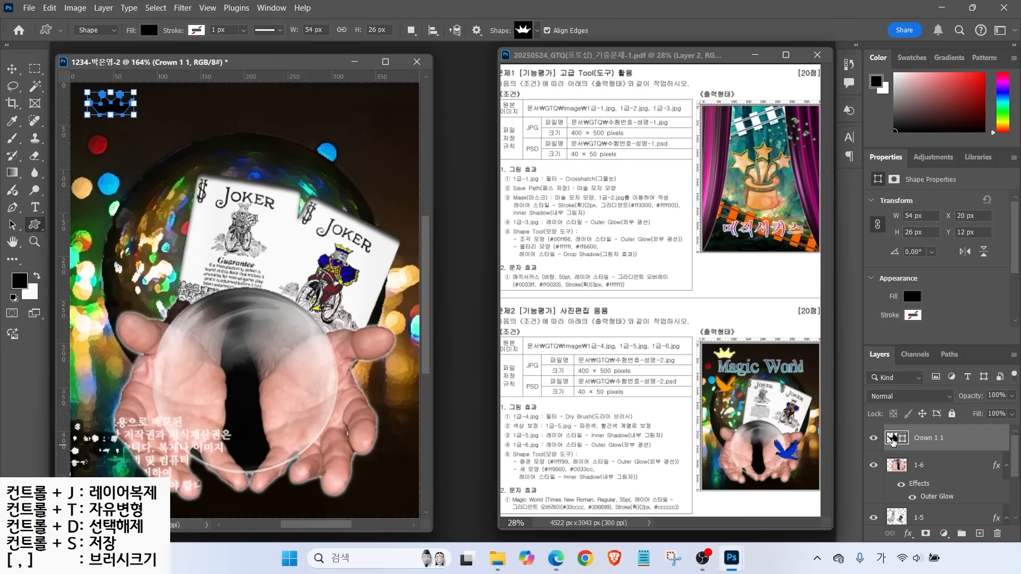
{"action": "double_click", "coordinate": [894, 437]}
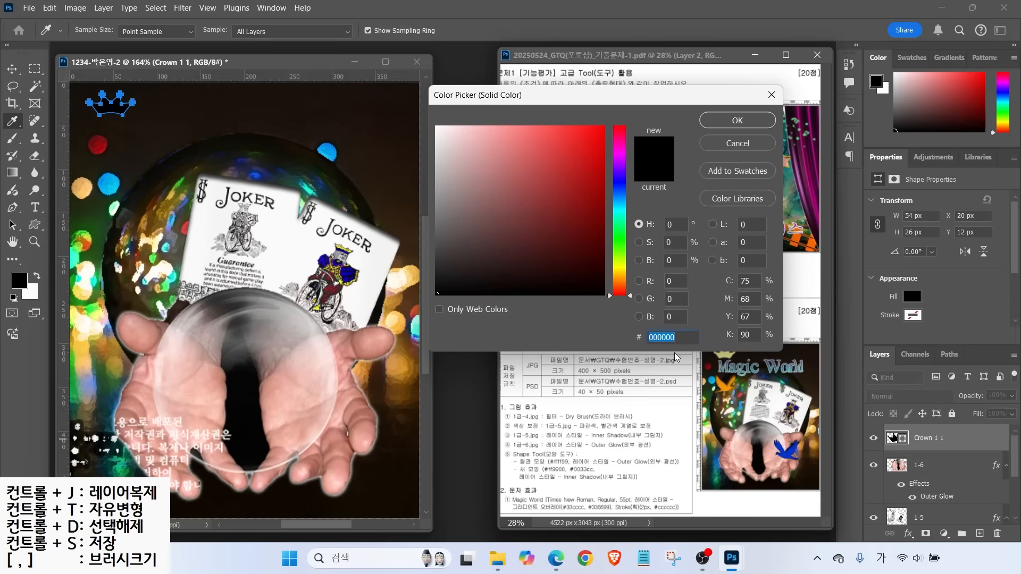
{"action": "type", "text": "ㄷ"}
{"action": "type", "text": "ff9"}
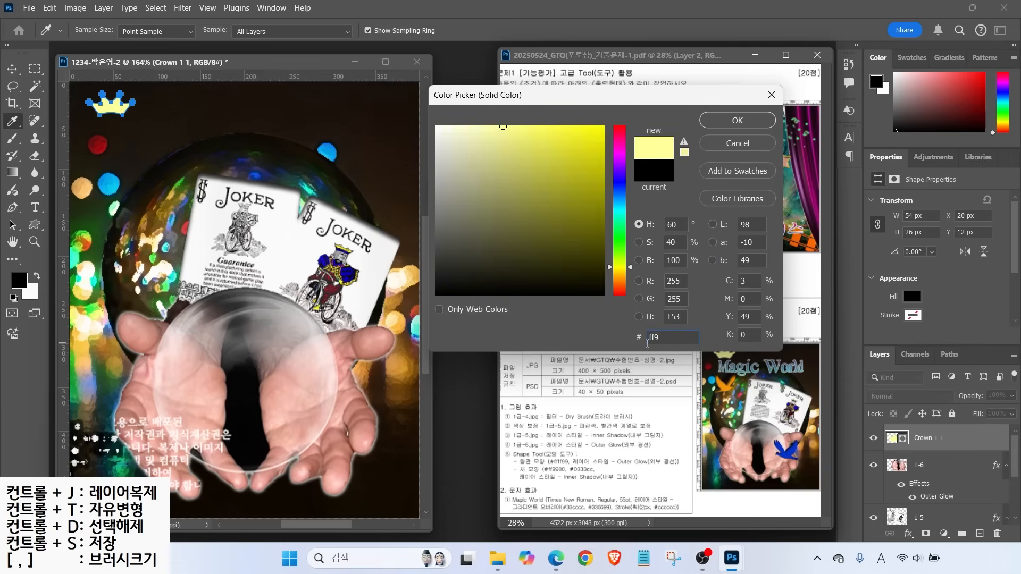
{"action": "key", "text": "Return"}
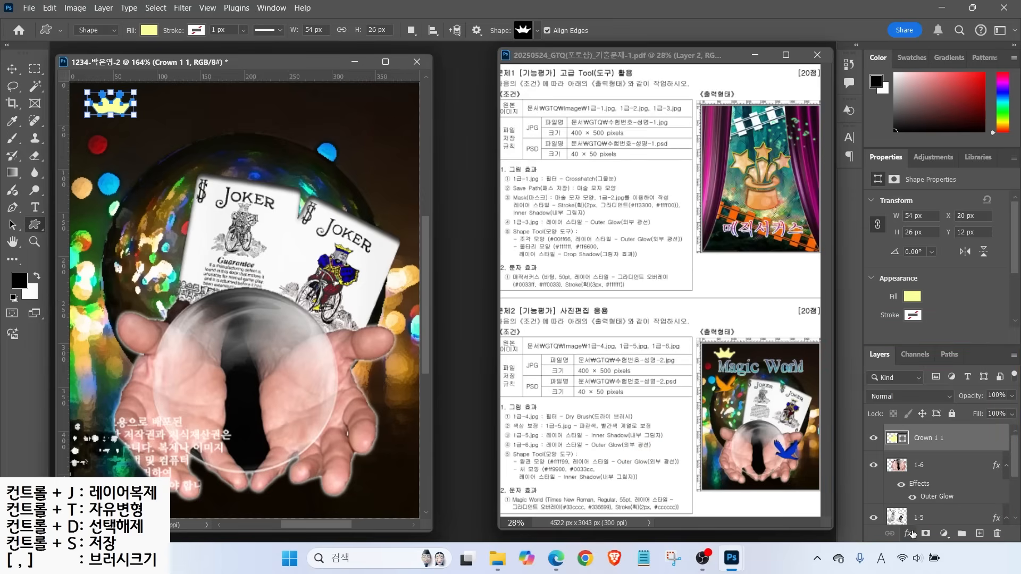
{"action": "left_click", "coordinate": [908, 533]}
{"action": "left_click", "coordinate": [936, 517]}
Draw the Animals bird shape, about 59 × 50 px, above the ball's upper left
{"action": "key", "text": "Return"}
{"action": "left_click", "coordinate": [524, 30]}
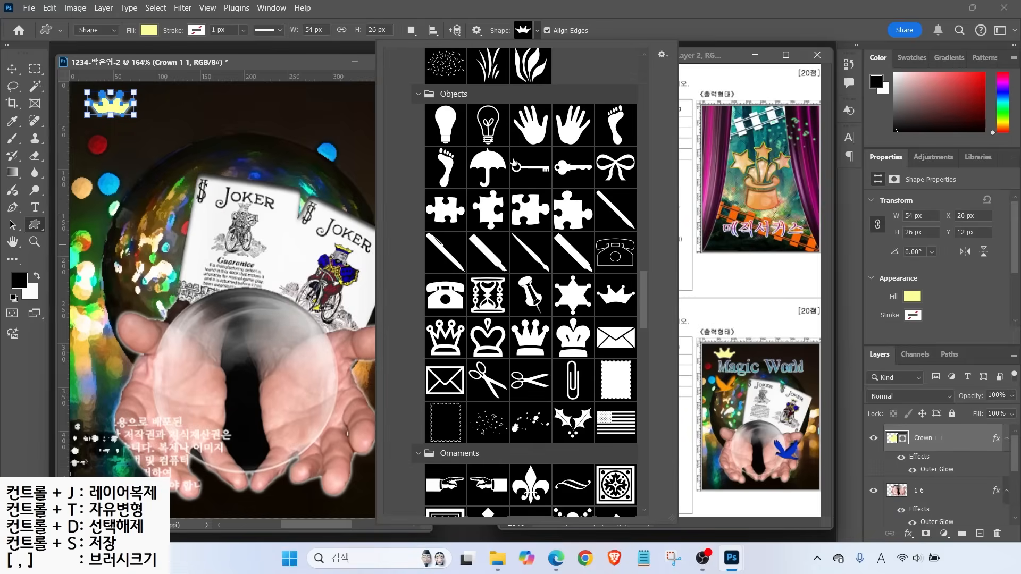
{"action": "left_click_drag", "start_coordinate": [643, 300], "coordinate": [644, 114]}
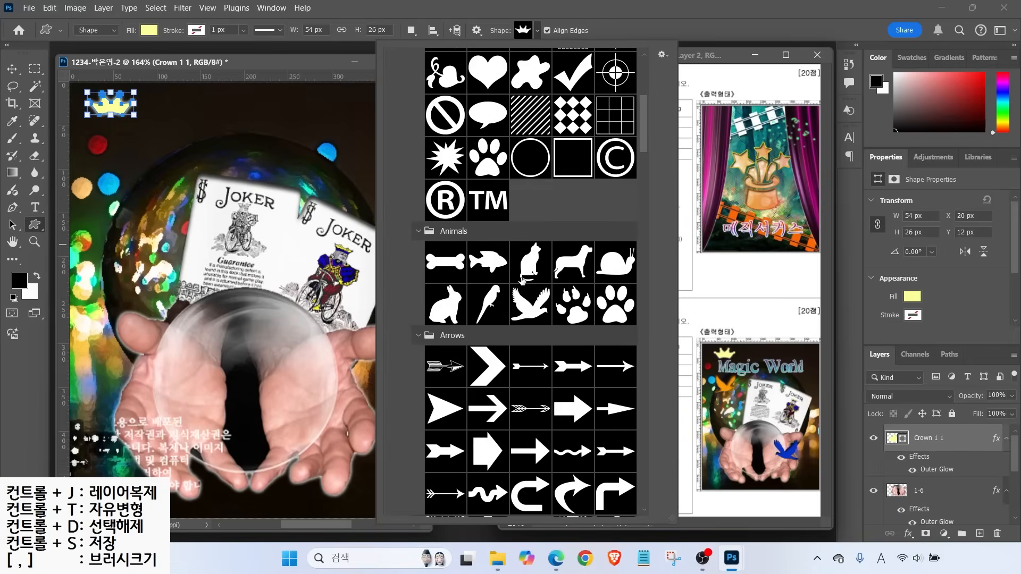
{"action": "double_click", "coordinate": [528, 303]}
{"action": "left_click_drag", "start_coordinate": [115, 157], "coordinate": [166, 203]}
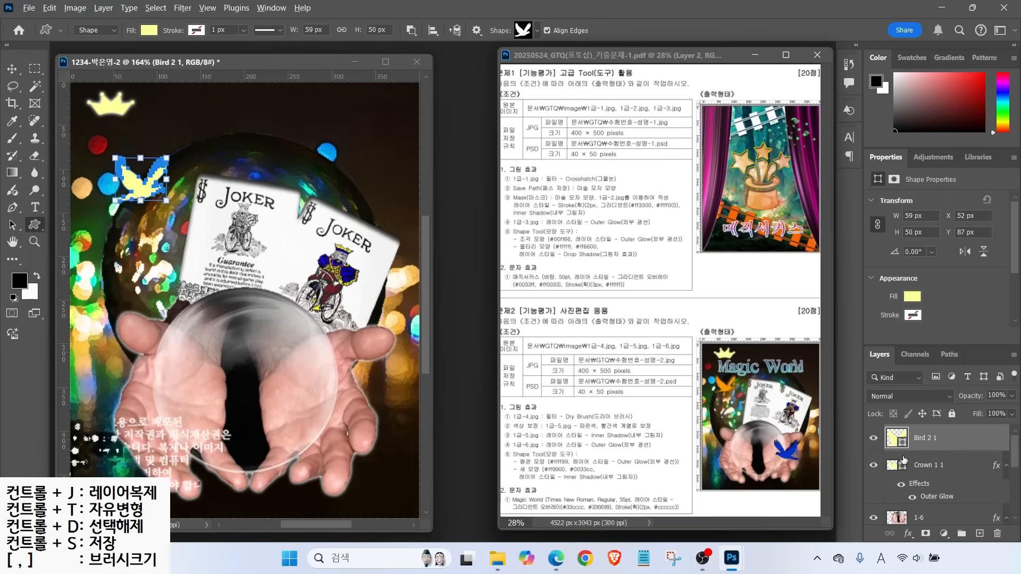
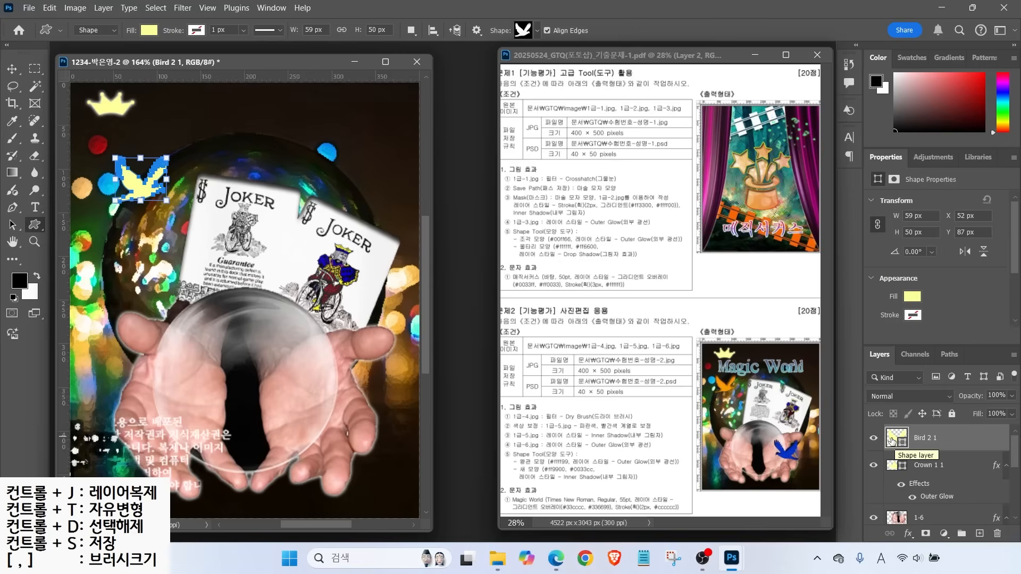
Fill the small bird orange #ff9900 and add an Inner Shadow effect
{"action": "double_click", "coordinate": [896, 439]}
{"action": "type", "text": "ff9900"}
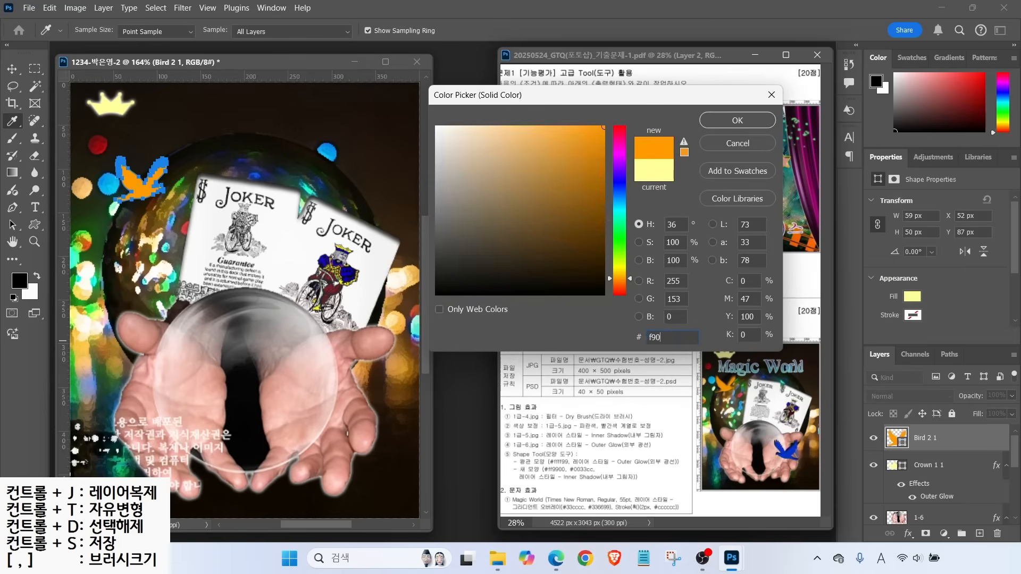
{"action": "key", "text": "Return"}
{"action": "left_click", "coordinate": [907, 534]}
{"action": "left_click", "coordinate": [930, 450]}
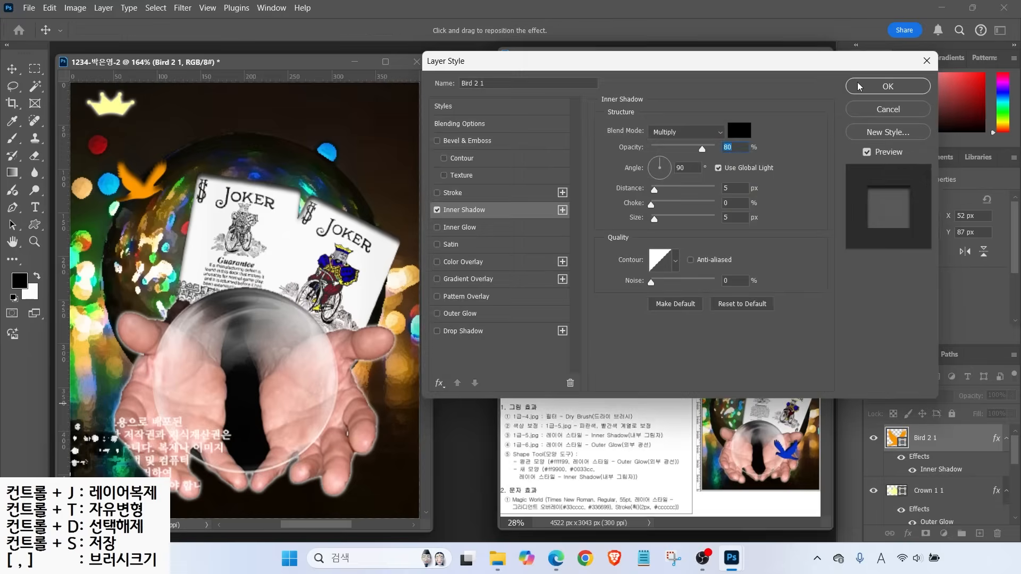
{"action": "left_click", "coordinate": [859, 85]}
Nudge the orange bird slightly left and mark the blue bird in the reference
{"action": "left_click", "coordinate": [11, 68]}
{"action": "left_click_drag", "start_coordinate": [130, 189], "coordinate": [125, 196]}
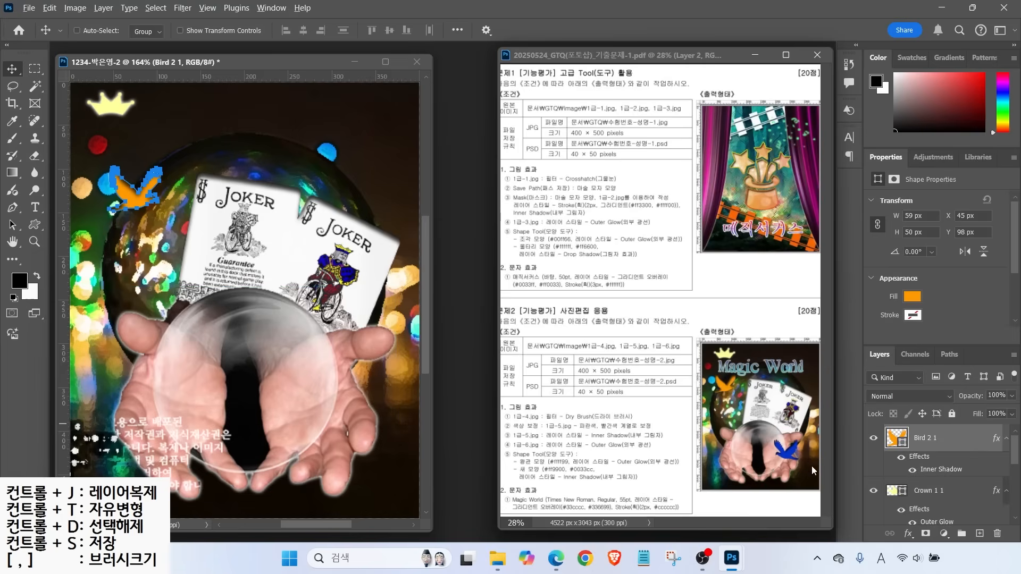
{"action": "mouse_move", "coordinate": [791, 463]}
{"action": "left_mouse_down"}
{"action": "mouse_move", "coordinate": [780, 428]}
{"action": "mouse_move", "coordinate": [798, 466]}
{"action": "left_mouse_up"}
{"action": "left_click_drag", "start_coordinate": [843, 506], "coordinate": [793, 456]}
{"action": "key", "text": "Escape"}
Duplicate the bird layer, discarding a first misplaced copy
{"action": "key", "text": "ctrl+j"}
{"action": "left_click_drag", "start_coordinate": [135, 194], "coordinate": [253, 306]}
{"action": "key", "text": "Delete"}
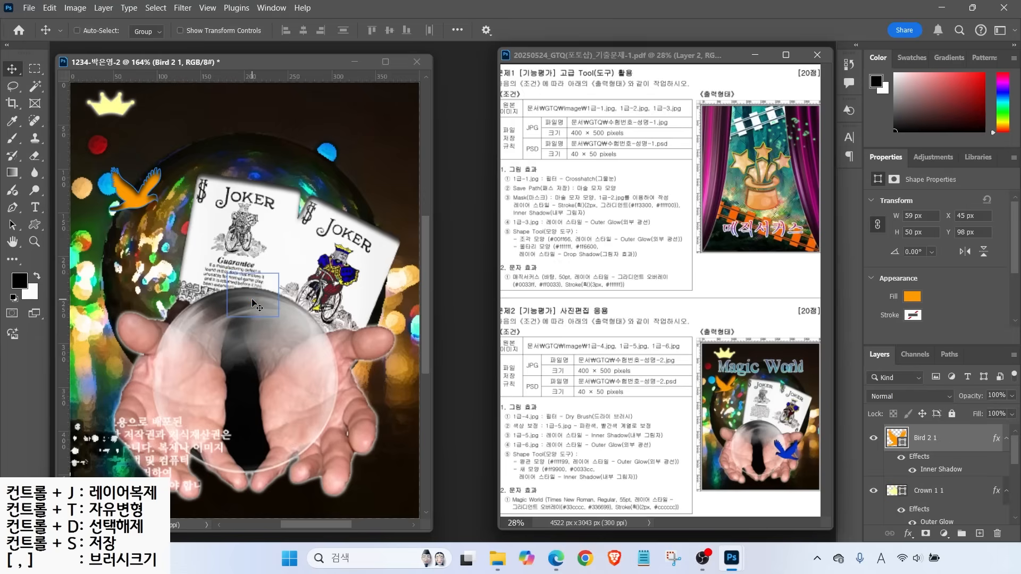
{"action": "key", "text": "ctrl+j"}
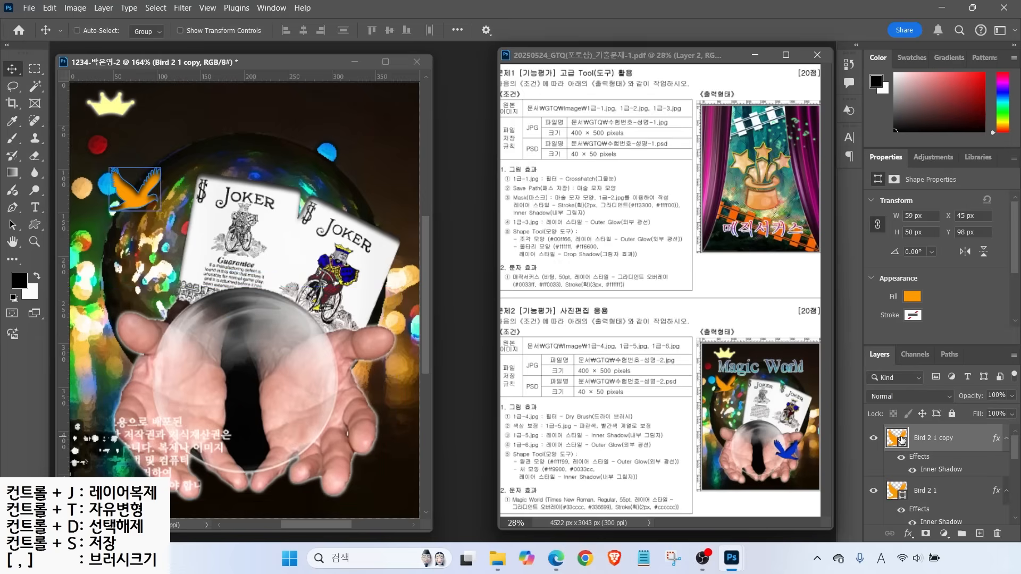
Place the bird copy on the right palm, flipped horizontally, tilted and slightly enlarged
{"action": "left_click_drag", "start_coordinate": [136, 187], "coordinate": [295, 319]}
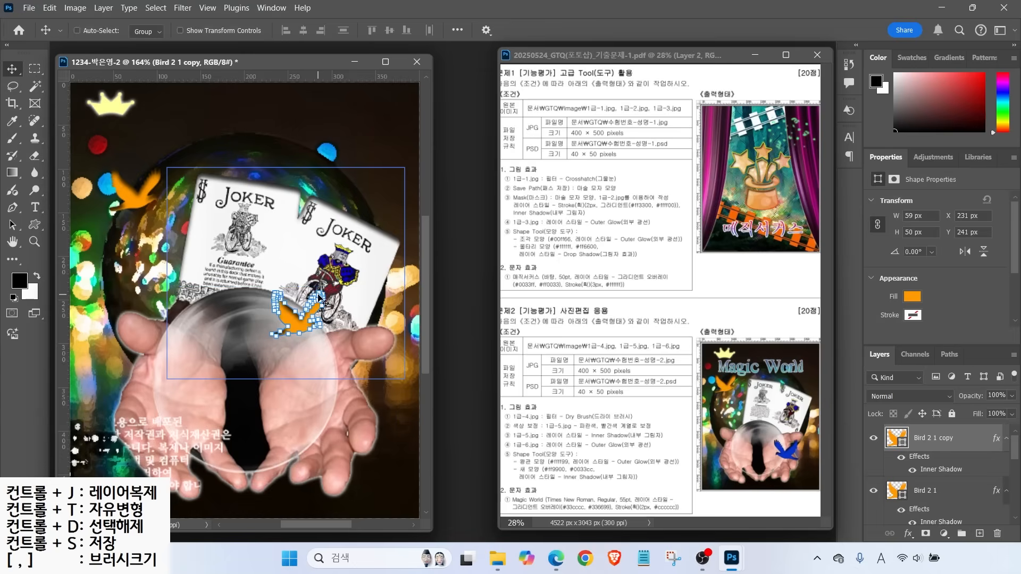
{"action": "key", "text": "ctrl+t"}
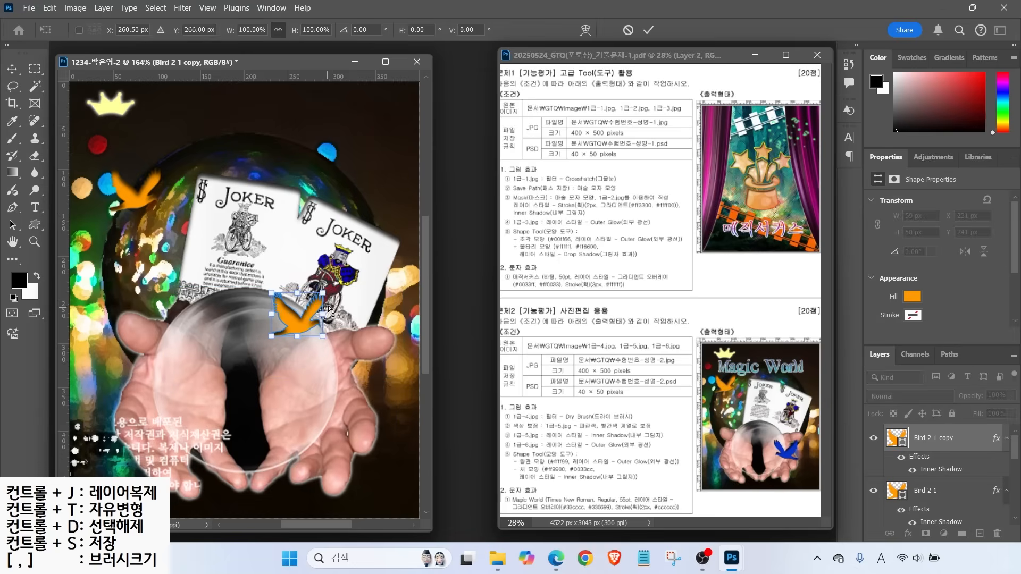
{"action": "left_click_drag", "start_coordinate": [337, 284], "coordinate": [368, 292]}
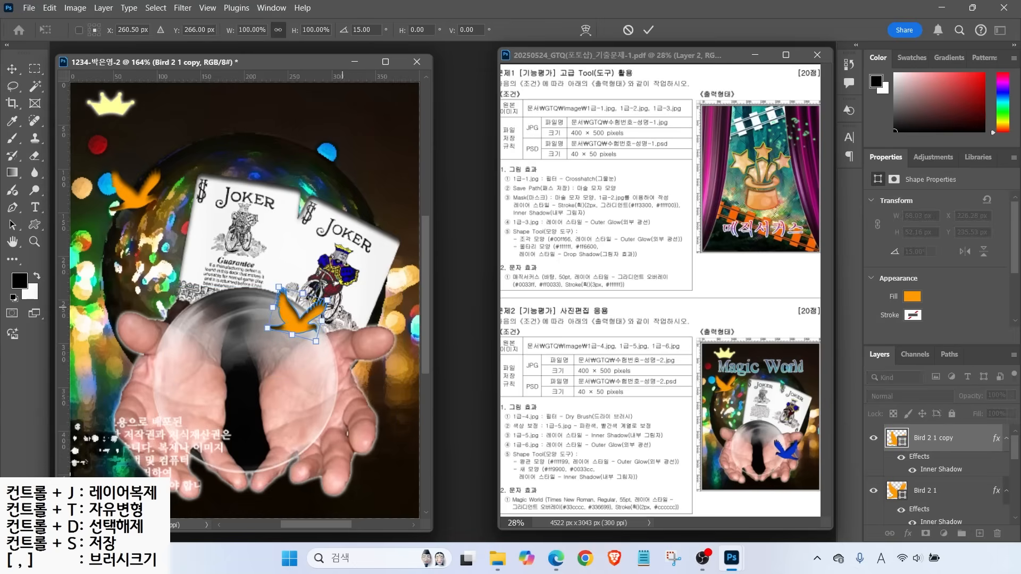
{"action": "right_click", "coordinate": [298, 322]}
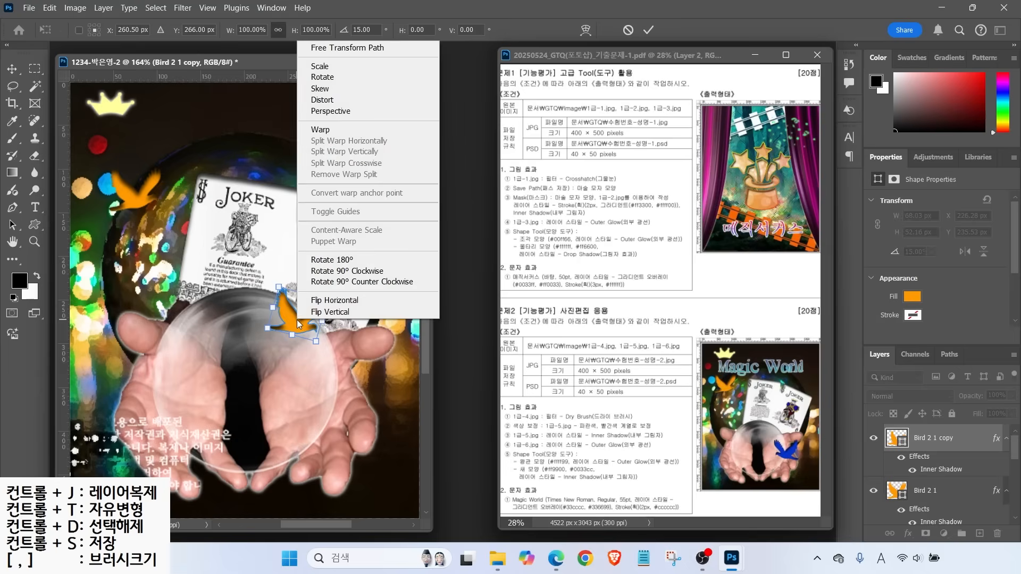
{"action": "left_click", "coordinate": [321, 301]}
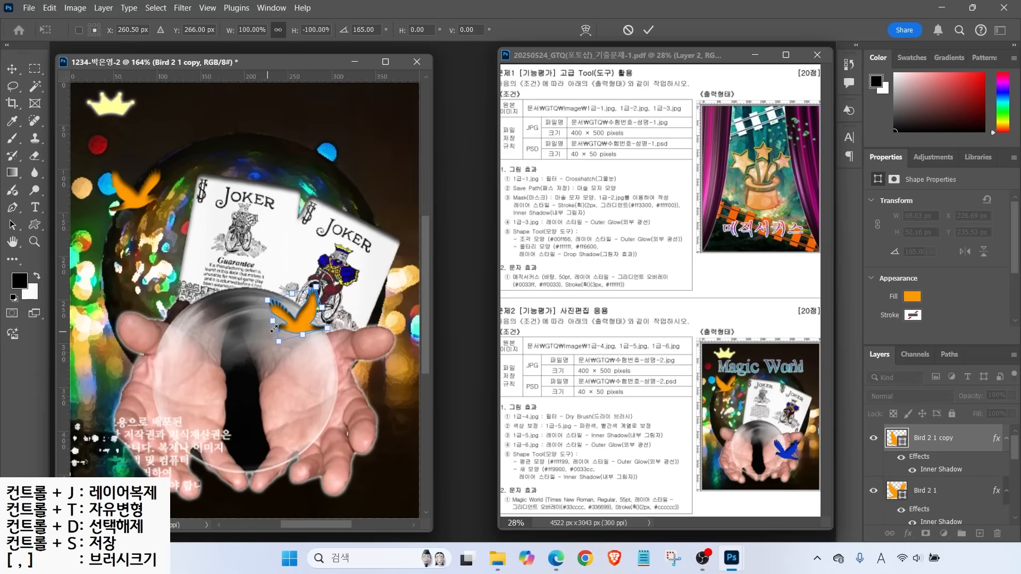
{"action": "left_click_drag", "start_coordinate": [319, 285], "coordinate": [346, 384]}
{"action": "mouse_move", "coordinate": [393, 351]}
{"action": "left_mouse_down"}
{"action": "mouse_move", "coordinate": [421, 329]}
{"action": "mouse_move", "coordinate": [388, 344]}
{"action": "left_mouse_up"}
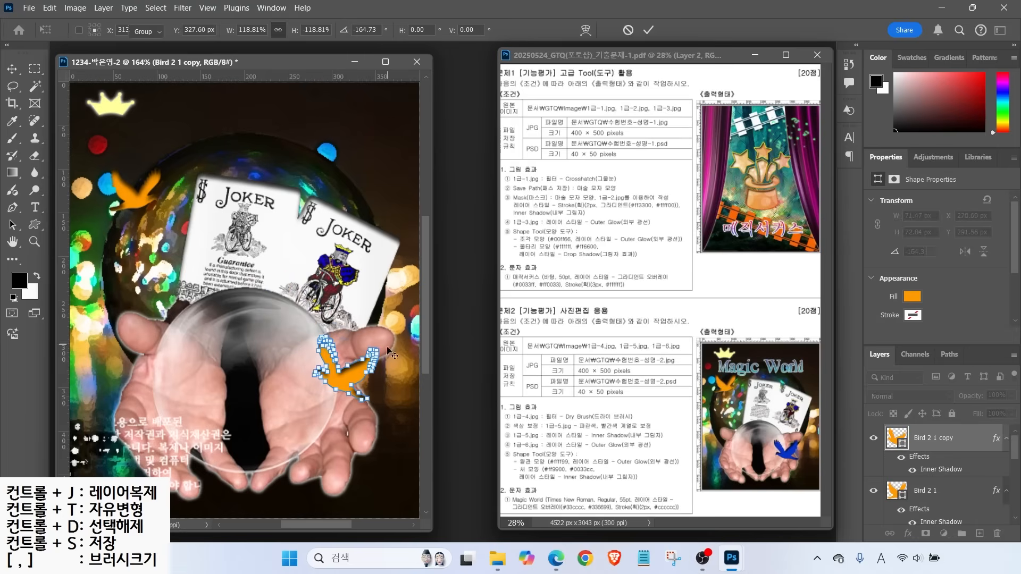
{"action": "key", "text": "Return"}
Fill the flipped bird copy blue #0033cc
{"action": "double_click", "coordinate": [896, 437]}
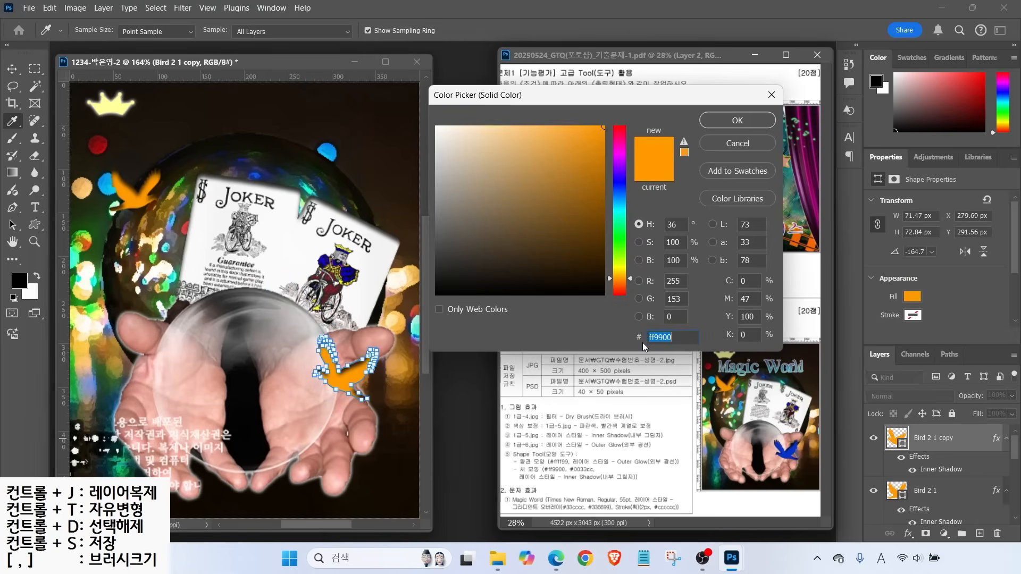
{"action": "type", "text": "0033cc"}
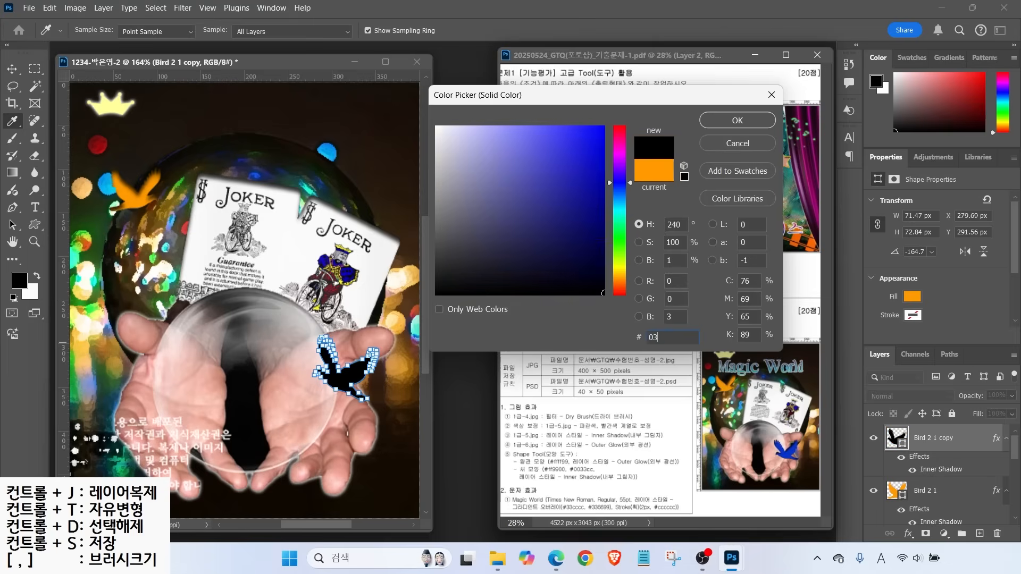
{"action": "key", "text": "Return"}
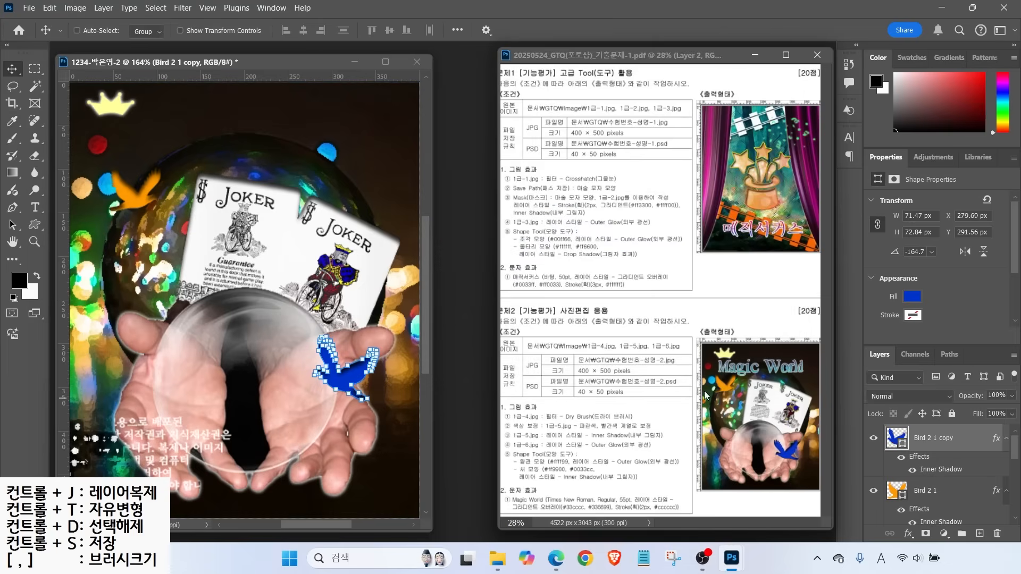
Type the title 'Magic World' above the cards
{"action": "left_click", "coordinate": [33, 213]}
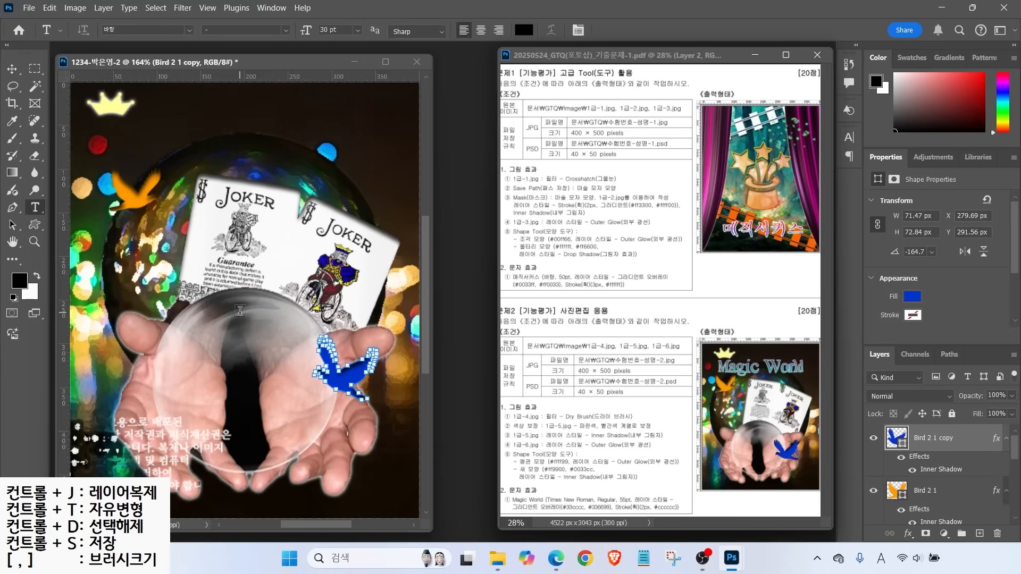
{"action": "left_click", "coordinate": [183, 199]}
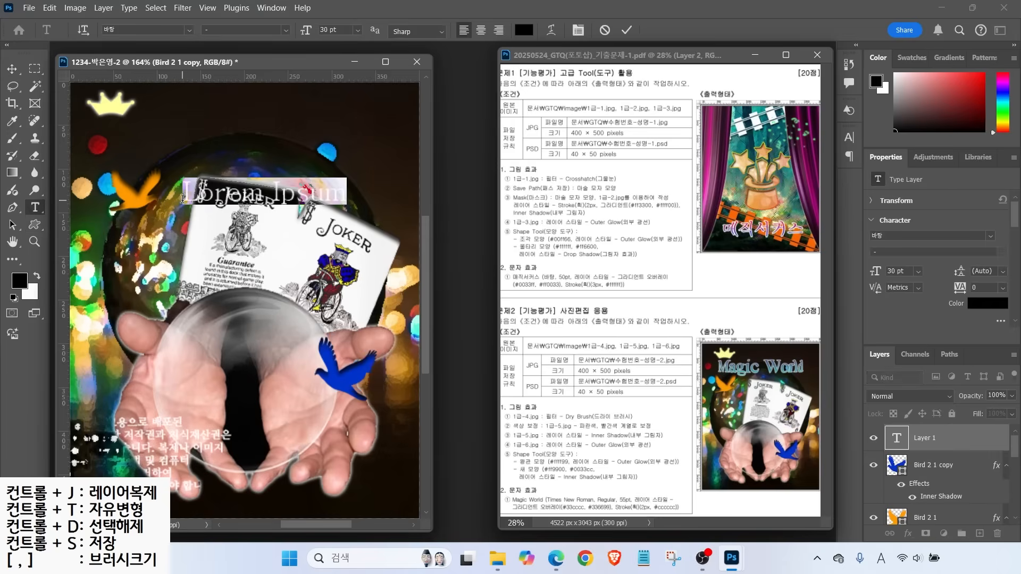
{"action": "type", "text": "Magic"}
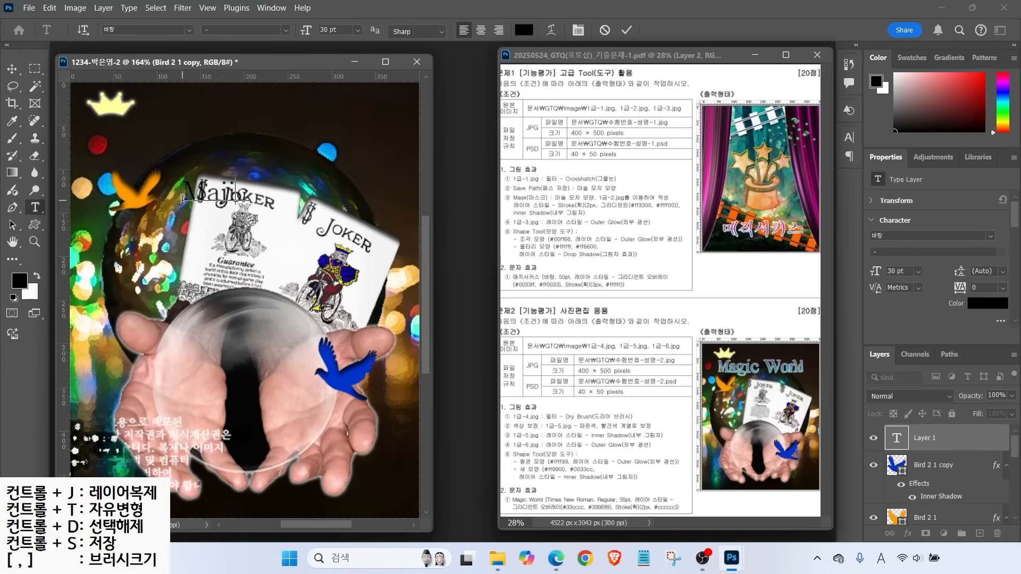
{"action": "type", "text": " World"}
{"action": "key", "text": "ctrl+Return"}
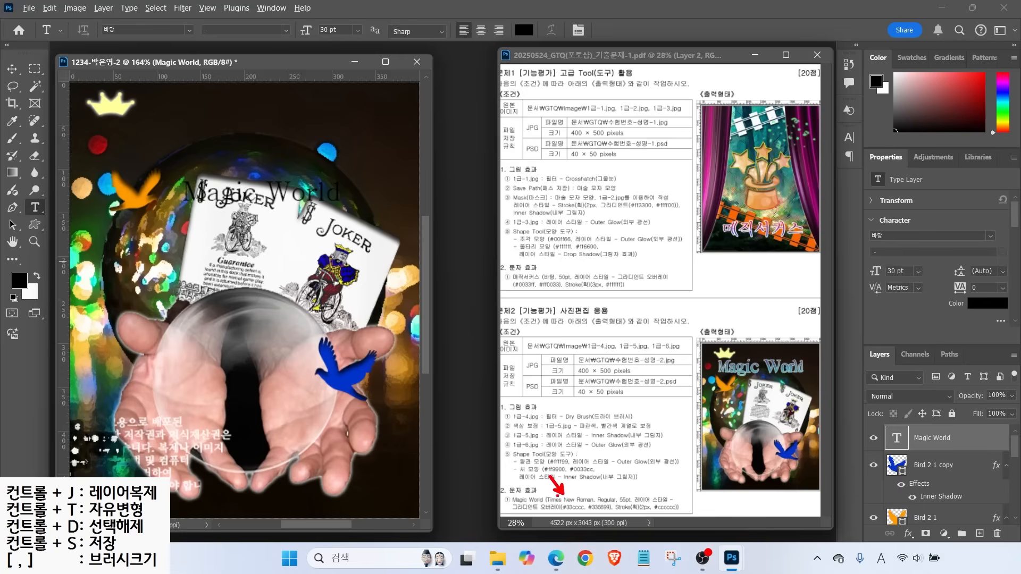
{"action": "left_click", "coordinate": [607, 495]}
{"action": "left_click", "coordinate": [652, 495]}
Set the title font to Times New Roman at 55 pt
{"action": "left_click", "coordinate": [187, 30]}
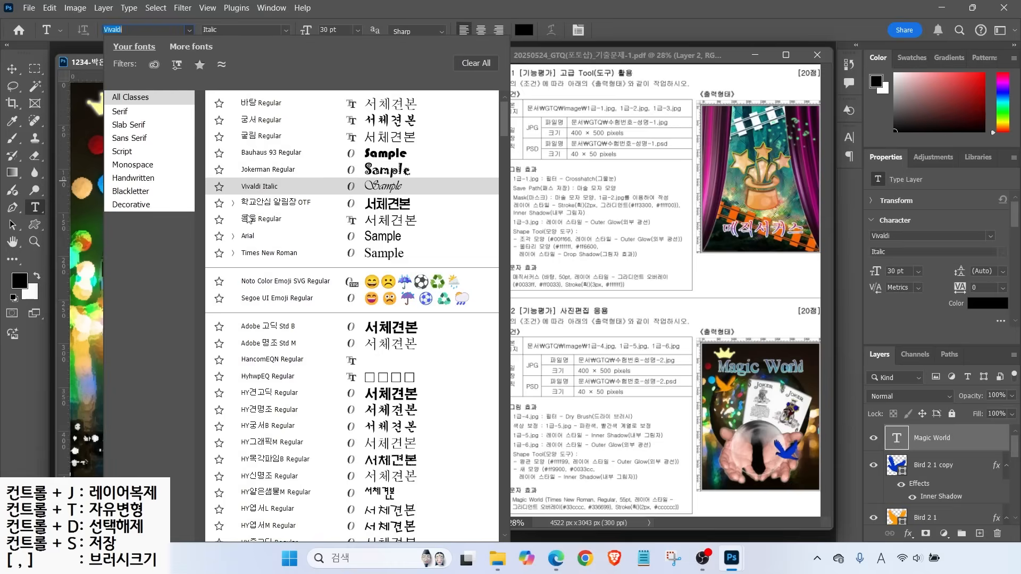
{"action": "left_click", "coordinate": [269, 253]}
{"action": "key", "text": "Tab"}
{"action": "key", "text": "Tab"}
{"action": "type", "text": "55"}
{"action": "key", "text": "Return"}
Add a Gradient Overlay to the title from teal #33cccc to dark blue #336699
{"action": "left_click", "coordinate": [907, 533]}
{"action": "left_click", "coordinate": [922, 495]}
{"action": "left_click", "coordinate": [685, 159]}
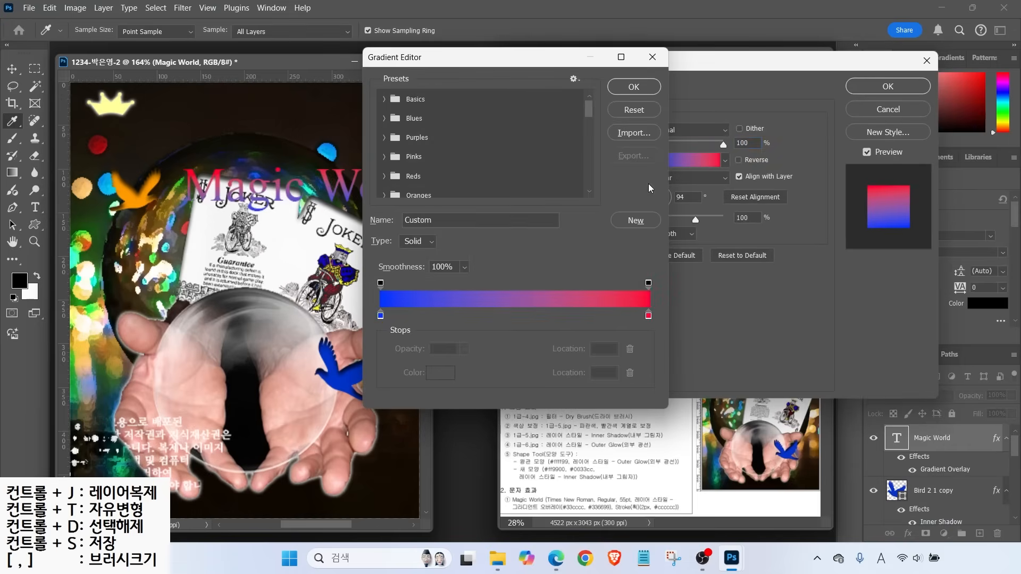
{"action": "left_click_drag", "start_coordinate": [392, 326], "coordinate": [400, 317]}
{"action": "left_click_drag", "start_coordinate": [637, 314], "coordinate": [674, 326]}
{"action": "key", "text": "Escape"}
{"action": "double_click", "coordinate": [380, 316]}
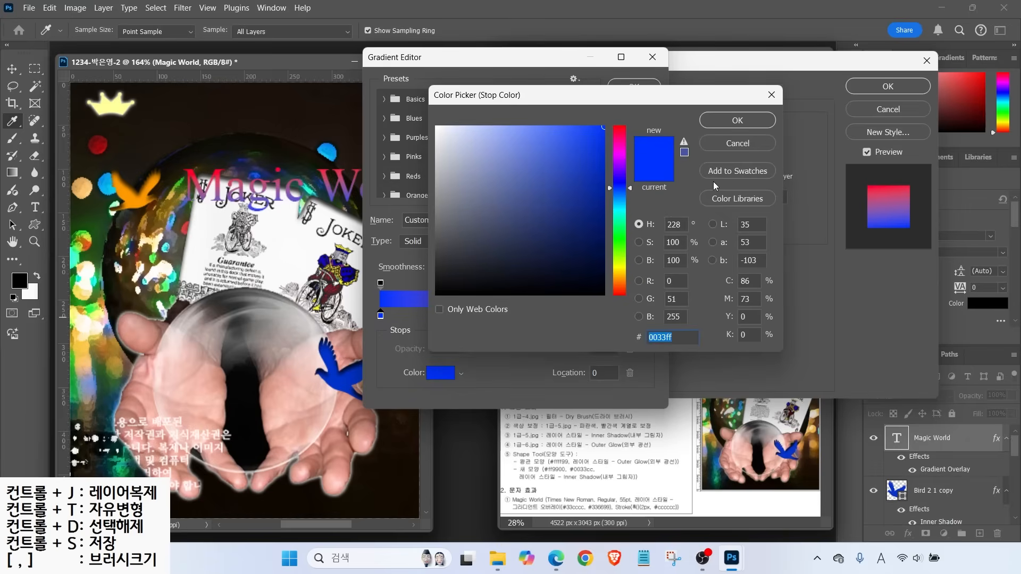
{"action": "left_click", "coordinate": [771, 95]}
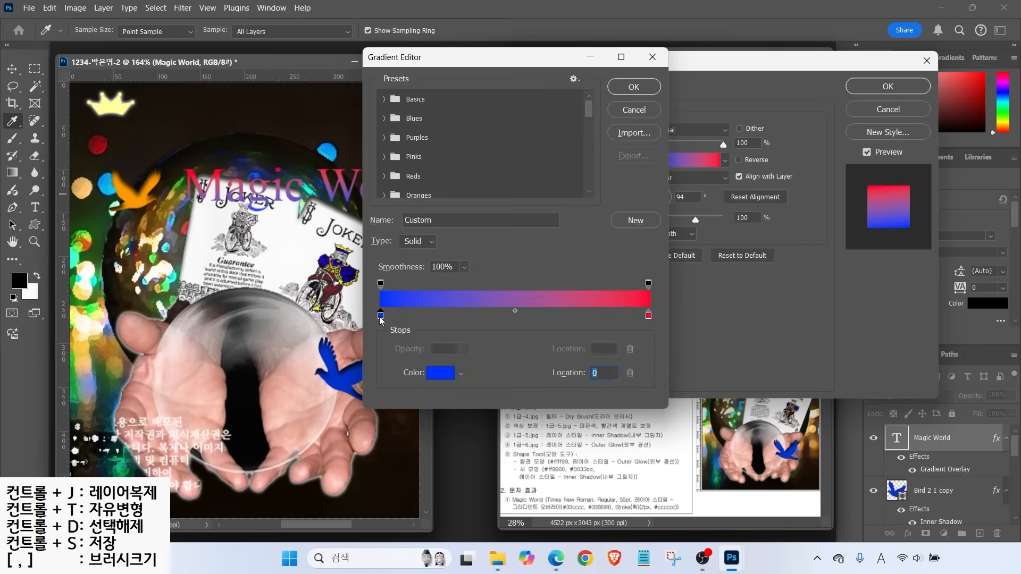
{"action": "double_click", "coordinate": [381, 316]}
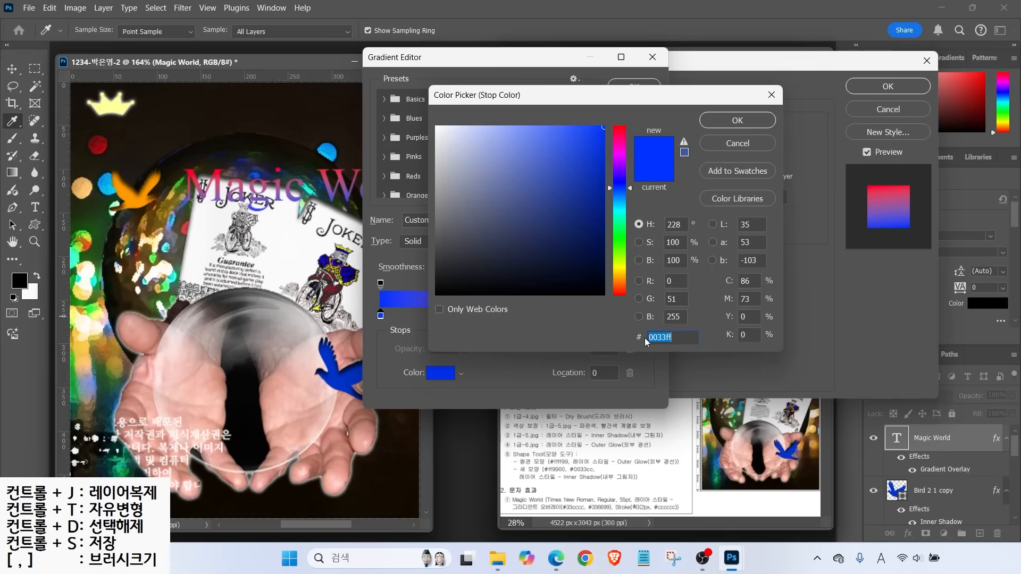
{"action": "type", "text": "3"}
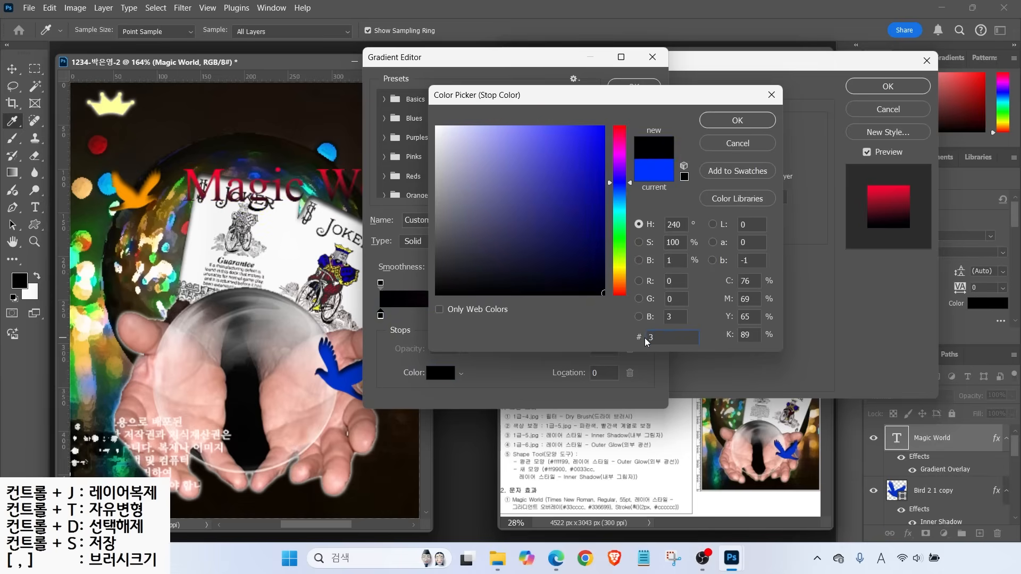
{"action": "type", "text": "3cccc"}
{"action": "key", "text": "Return"}
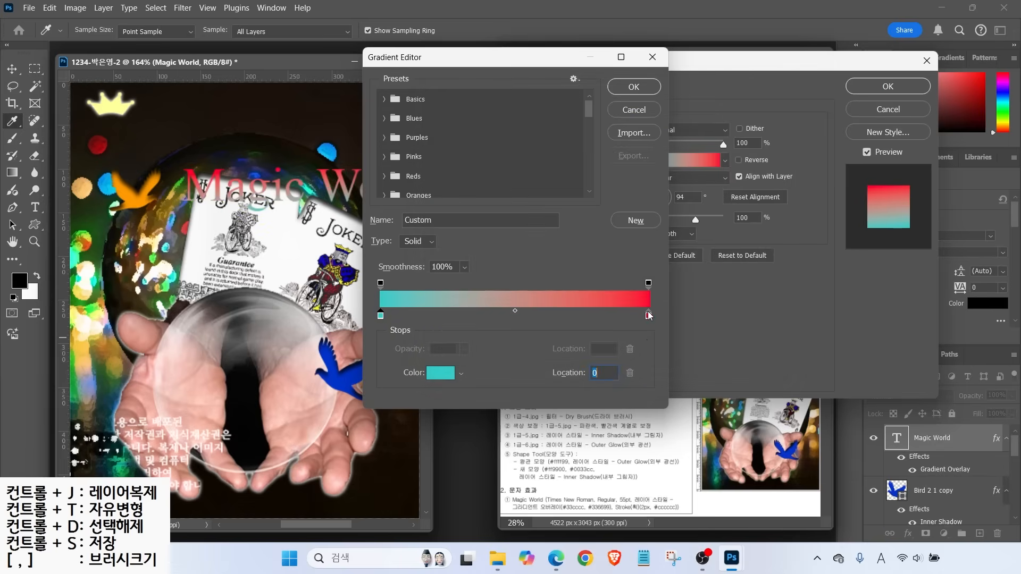
{"action": "double_click", "coordinate": [648, 315]}
{"action": "type", "text": "336699"}
{"action": "key", "text": "Return"}
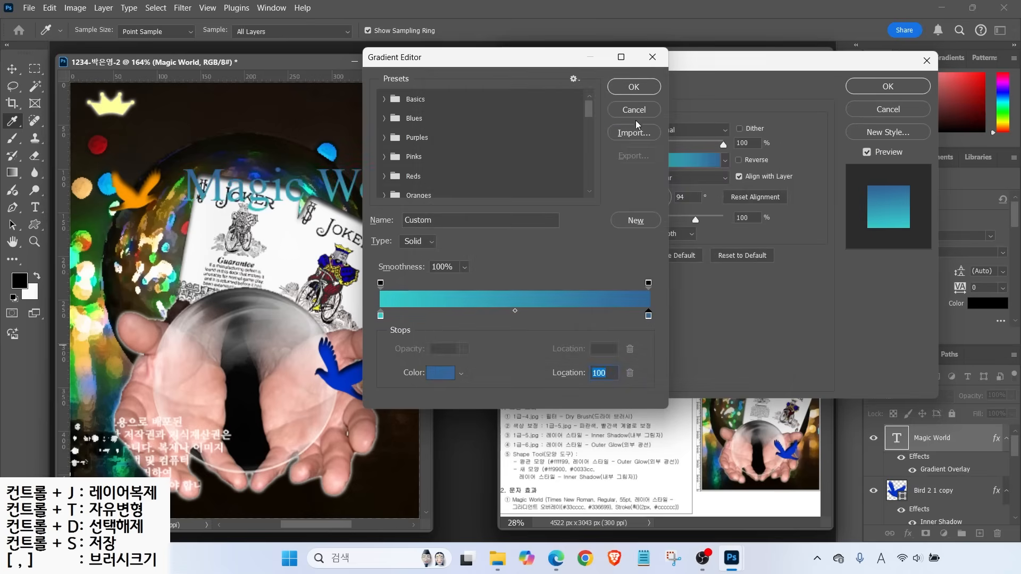
{"action": "left_click", "coordinate": [633, 87]}
Add a 2 px outside stroke in light grey #cccccc and move the title up-left
{"action": "left_click", "coordinate": [444, 192]}
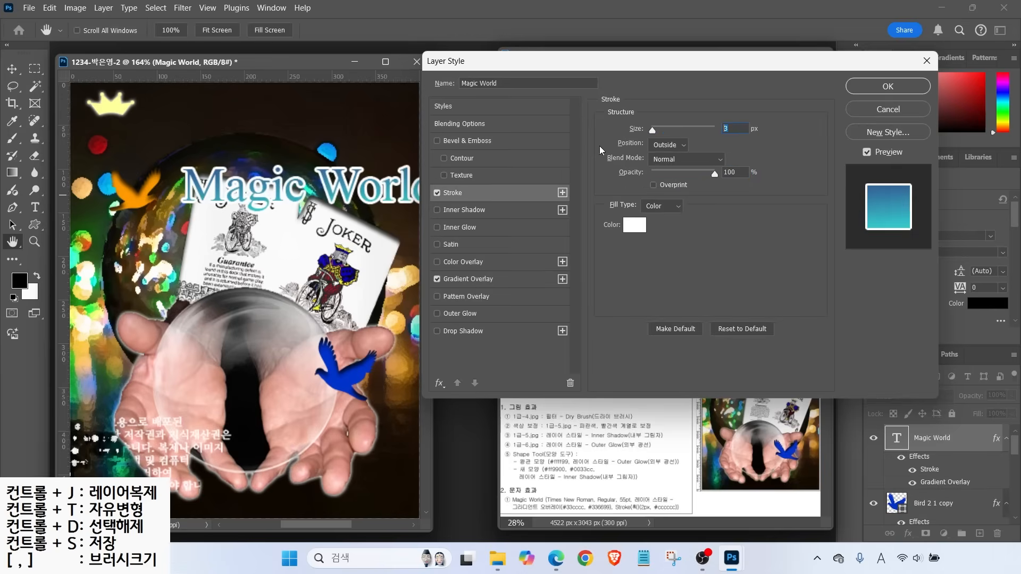
{"action": "type", "text": "2"}
{"action": "key", "text": "alt"}
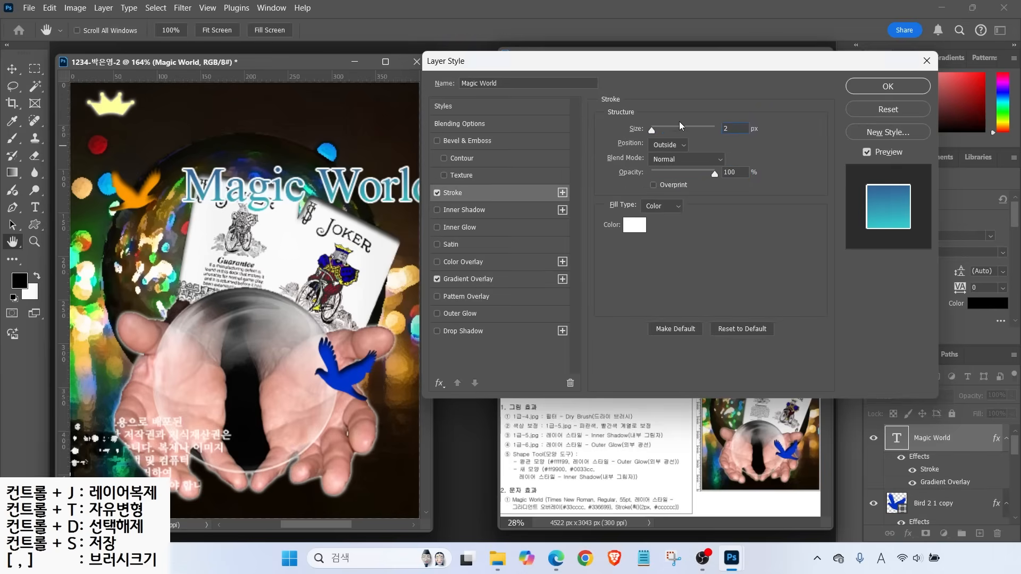
{"action": "mouse_move", "coordinate": [610, 131]}
{"action": "left_mouse_down"}
{"action": "mouse_move", "coordinate": [711, 156]}
{"action": "mouse_move", "coordinate": [626, 118]}
{"action": "left_mouse_up"}
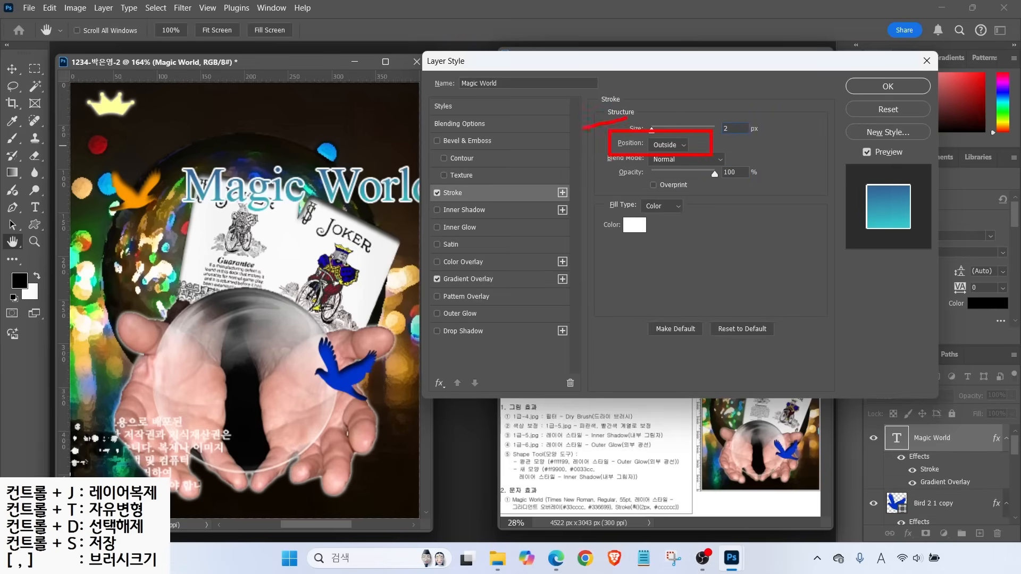
{"action": "key", "text": "Escape"}
{"action": "left_click", "coordinate": [634, 223]}
{"action": "type", "text": "cccccc"}
{"action": "key", "text": "Return"}
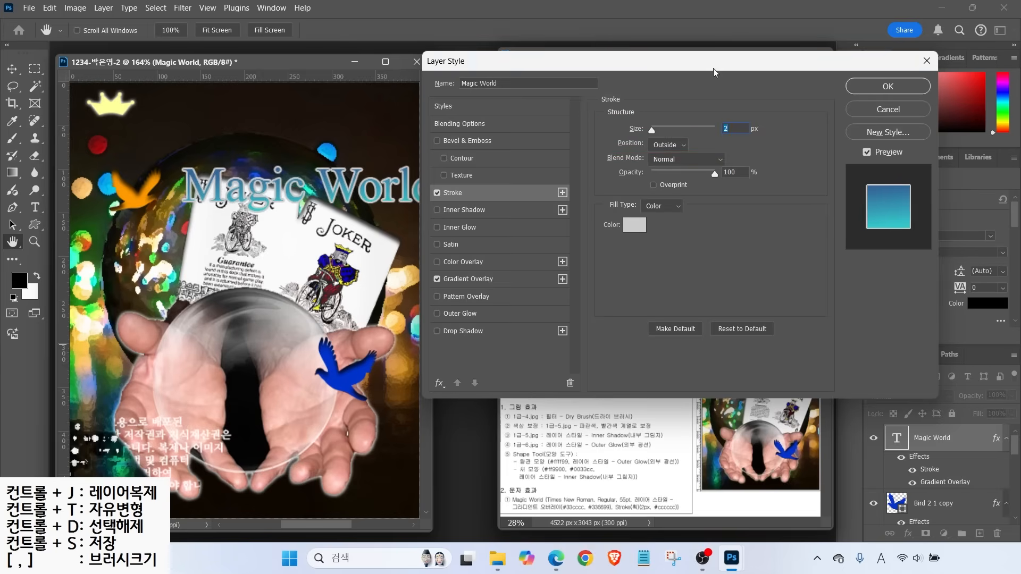
{"action": "left_click", "coordinate": [888, 86]}
{"action": "key", "text": "v"}
{"action": "left_click_drag", "start_coordinate": [345, 195], "coordinate": [292, 155]}
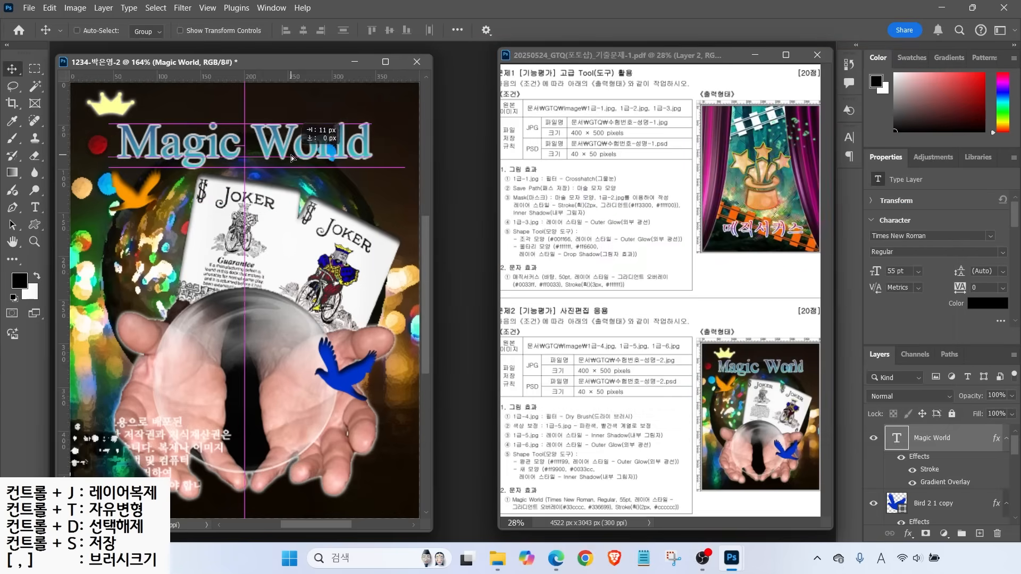
Shift the crown slightly right, then select the Magic World layer with the Type tool
{"action": "scroll", "coordinate": [920, 489], "scroll_direction": "down", "scroll_amount": 3}
{"action": "scroll", "coordinate": [921, 486], "scroll_direction": "up", "scroll_amount": 1}
{"action": "left_click", "coordinate": [923, 478]}
{"action": "left_click_drag", "start_coordinate": [109, 109], "coordinate": [131, 110]}
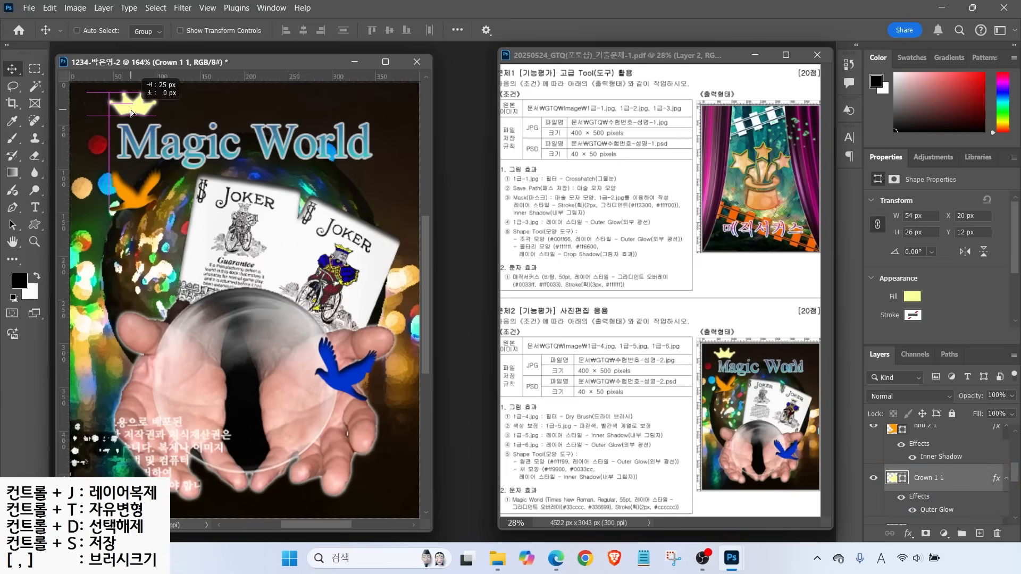
{"action": "scroll", "coordinate": [932, 462], "scroll_direction": "up", "scroll_amount": 3}
{"action": "left_click", "coordinate": [932, 438]}
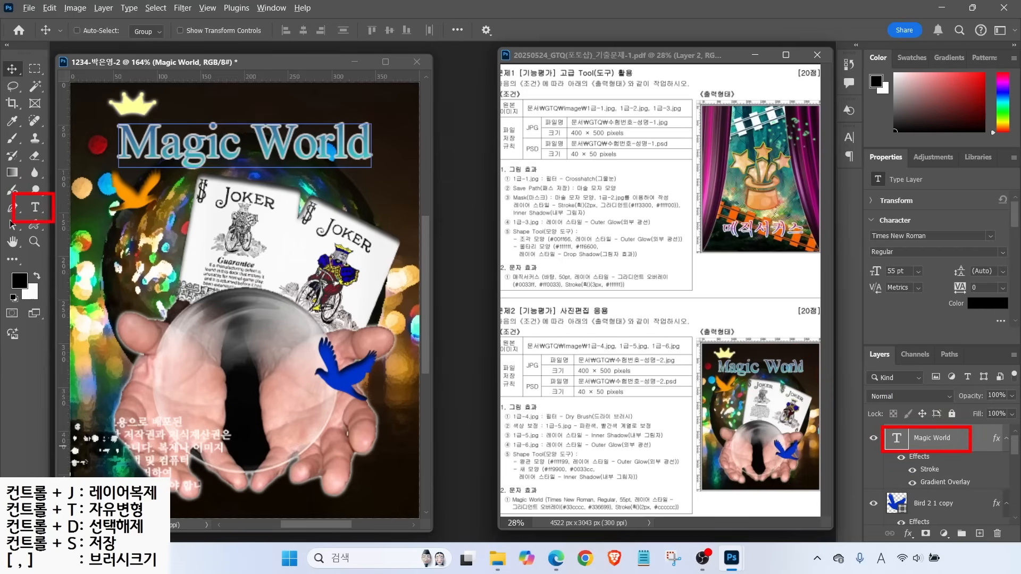
{"action": "left_click", "coordinate": [35, 207]}
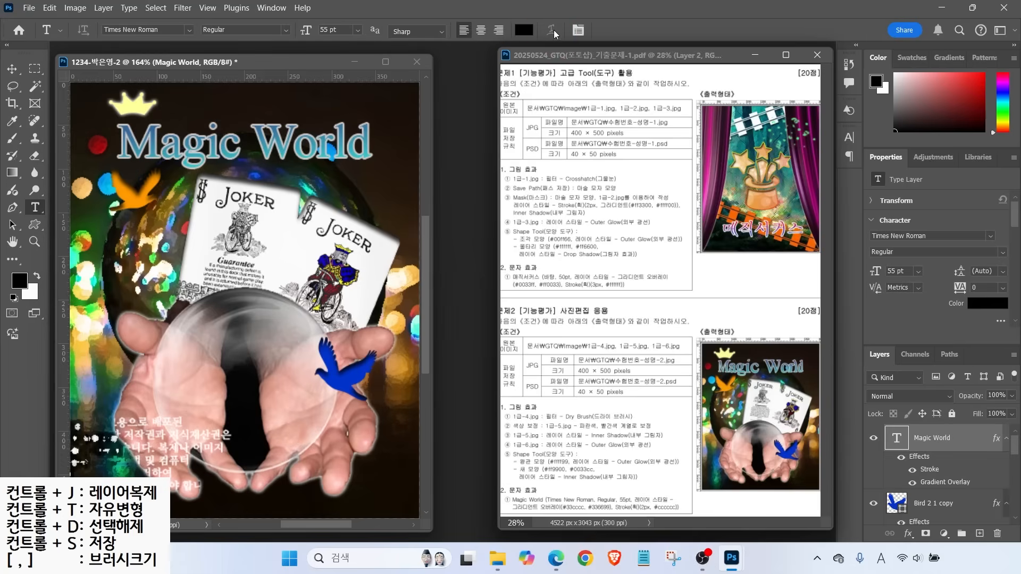
Warp the Magic World text with the Fisheye style at +30 bend and commit it
{"action": "left_click", "coordinate": [335, 148]}
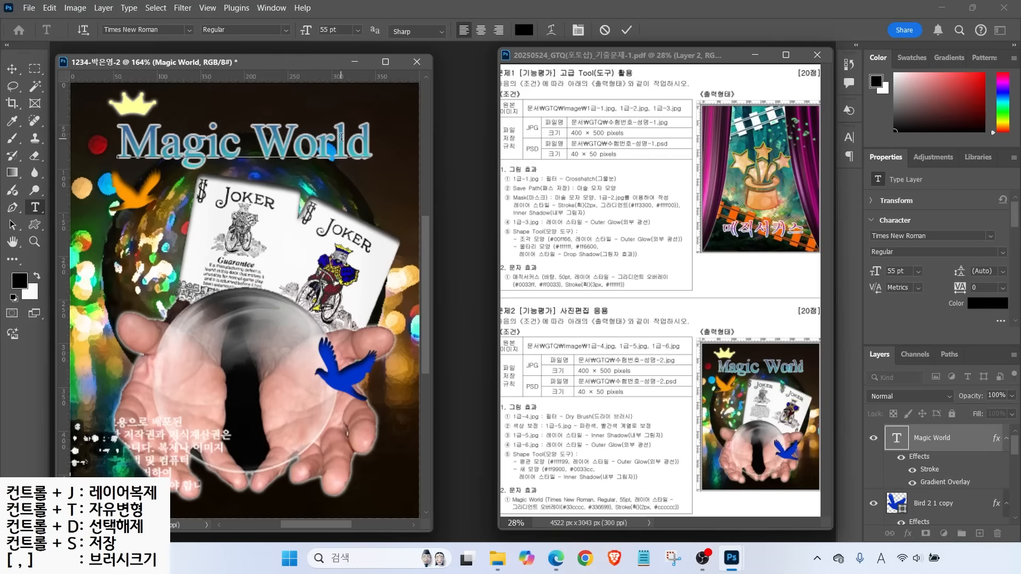
{"action": "left_click", "coordinate": [551, 30]}
{"action": "left_click", "coordinate": [473, 75]}
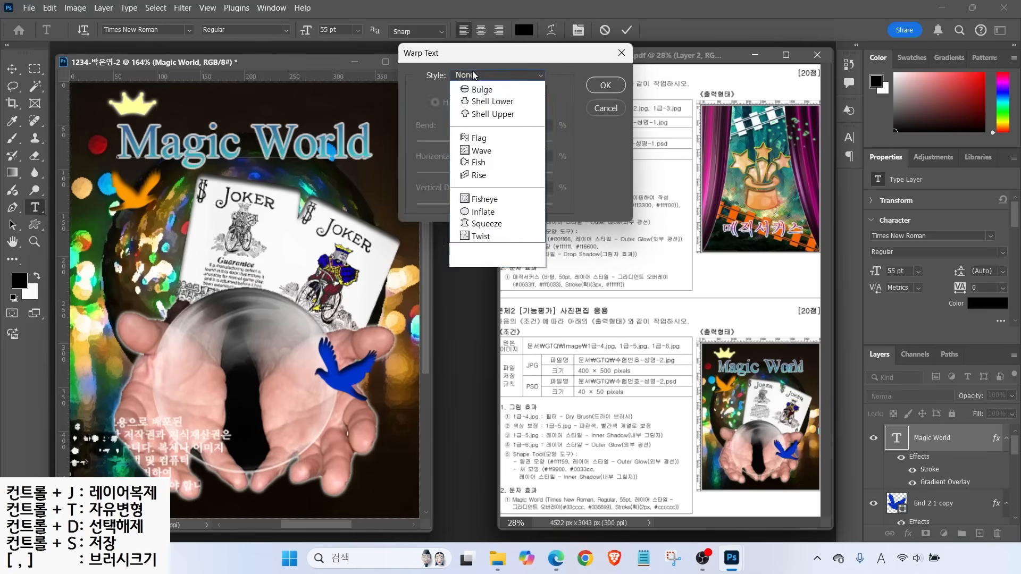
{"action": "left_click", "coordinate": [491, 284]}
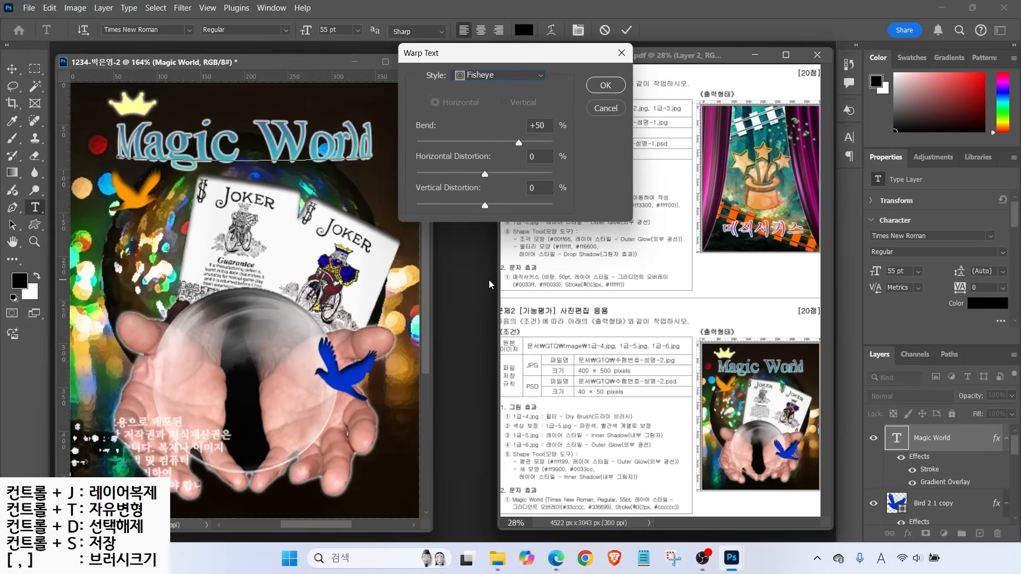
{"action": "left_click_drag", "start_coordinate": [512, 142], "coordinate": [504, 144]}
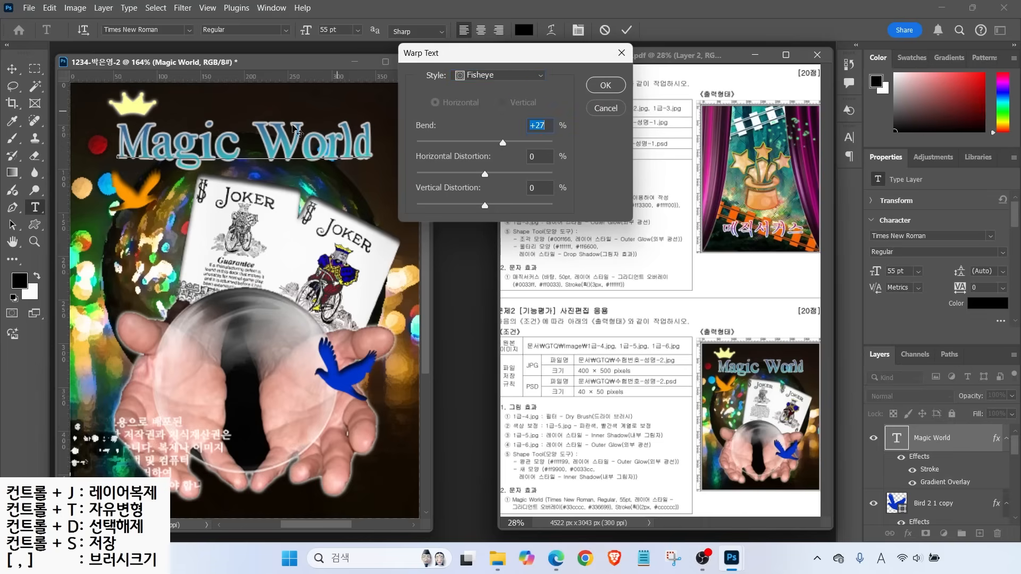
{"action": "left_click_drag", "start_coordinate": [502, 145], "coordinate": [505, 144]}
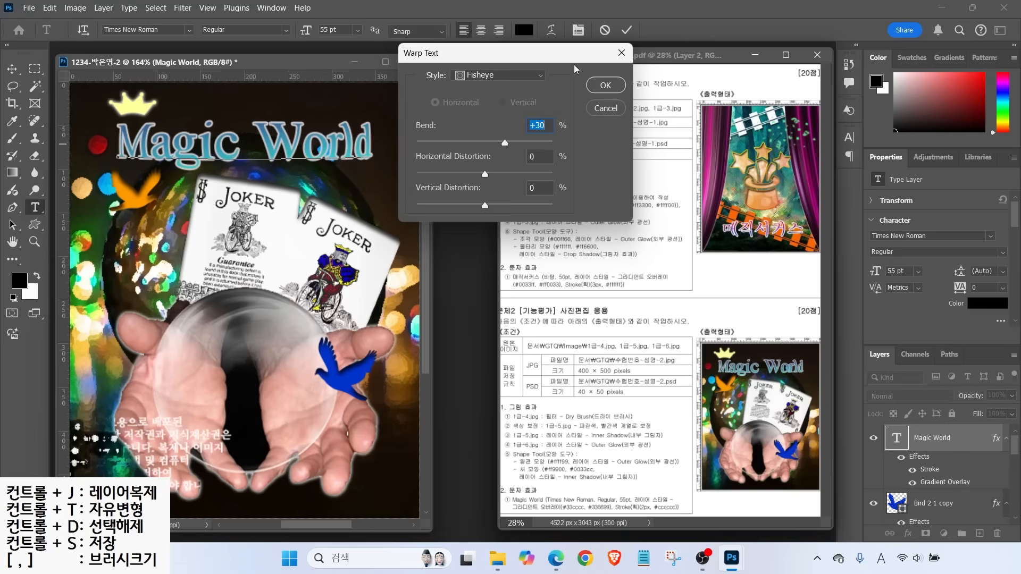
{"action": "left_click", "coordinate": [606, 88]}
{"action": "left_click", "coordinate": [626, 30]}
{"action": "key", "text": "v"}
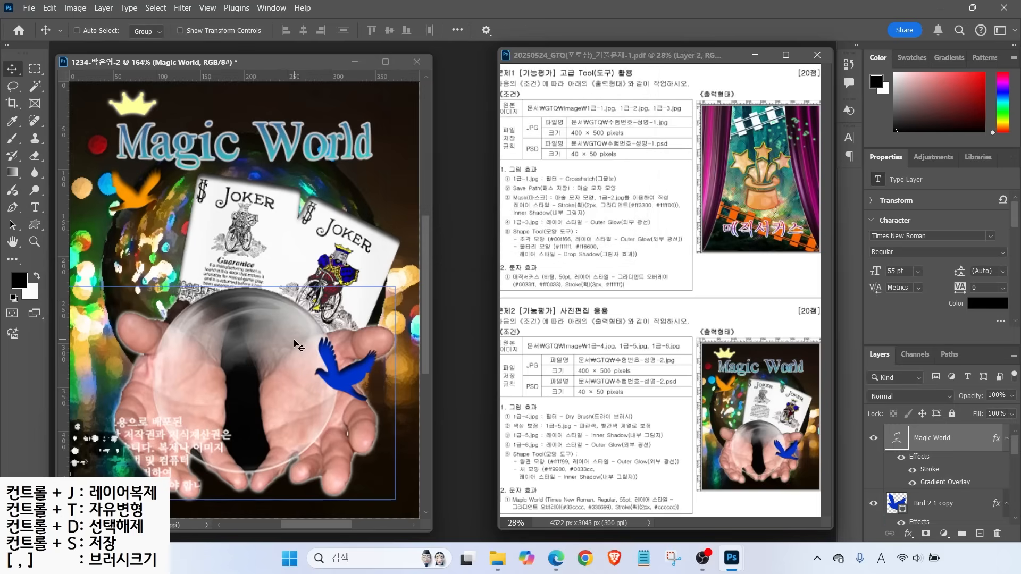
{"action": "mouse_move", "coordinate": [1018, 445]}
{"action": "left_mouse_down"}
{"action": "mouse_move", "coordinate": [1013, 521]}
{"action": "mouse_move", "coordinate": [1012, 441]}
{"action": "left_mouse_up"}
Save a JPEG copy of the poster in the GTQ folder
{"action": "left_click", "coordinate": [29, 8]}
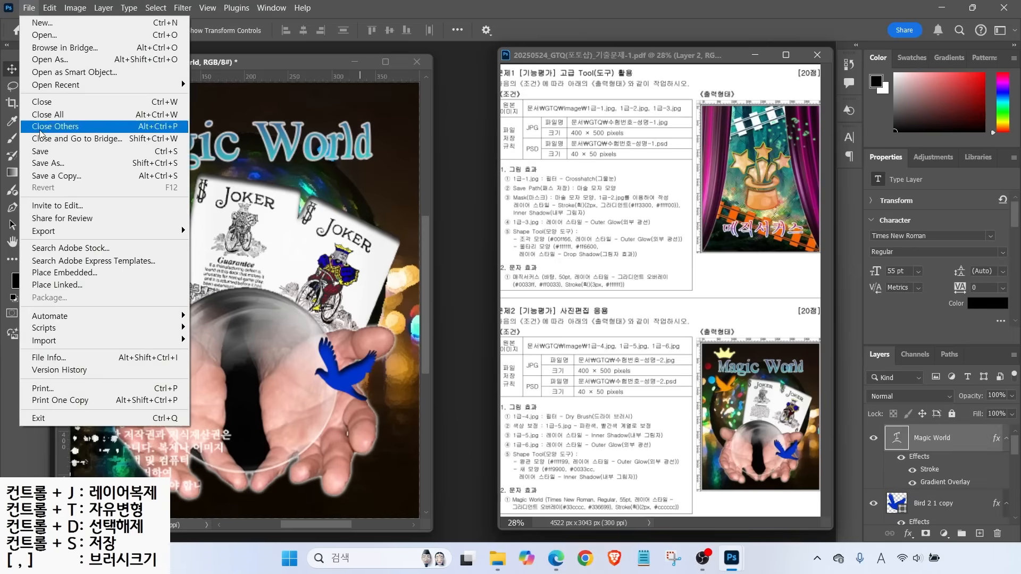
{"action": "left_click", "coordinate": [51, 151]}
{"action": "left_click", "coordinate": [250, 107]}
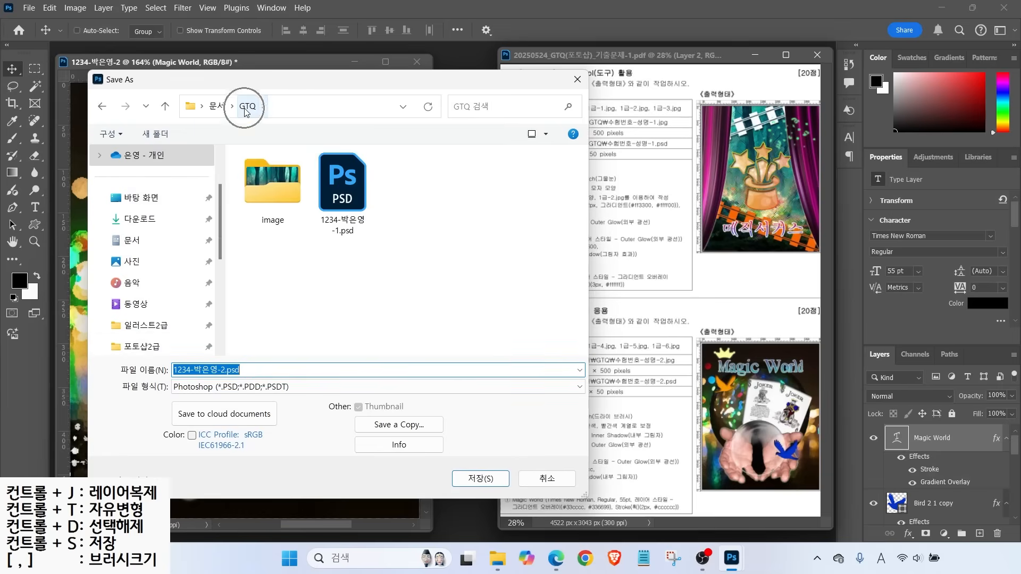
{"action": "left_click", "coordinate": [215, 387]}
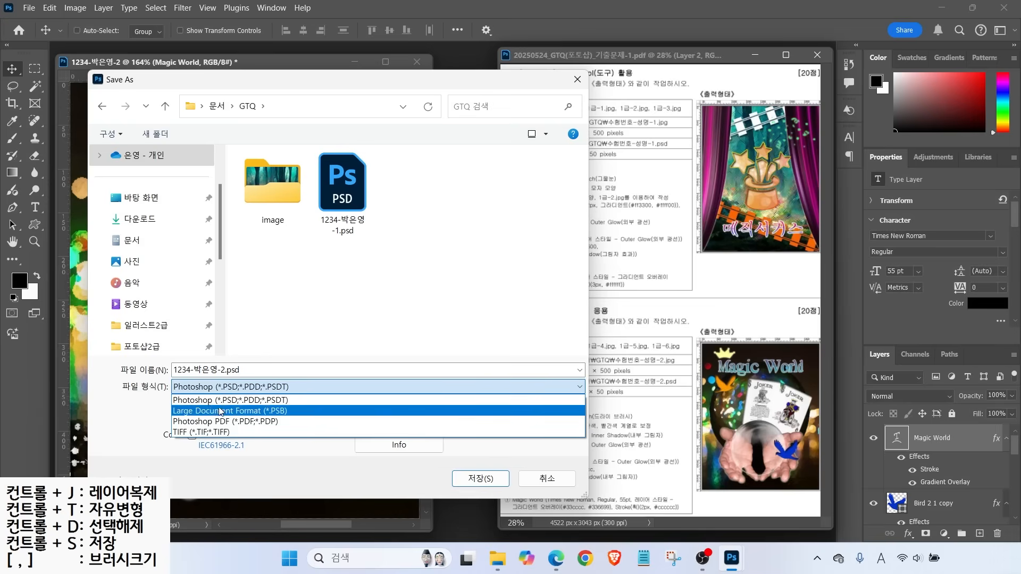
{"action": "left_click", "coordinate": [124, 423]}
{"action": "left_click", "coordinate": [393, 426]}
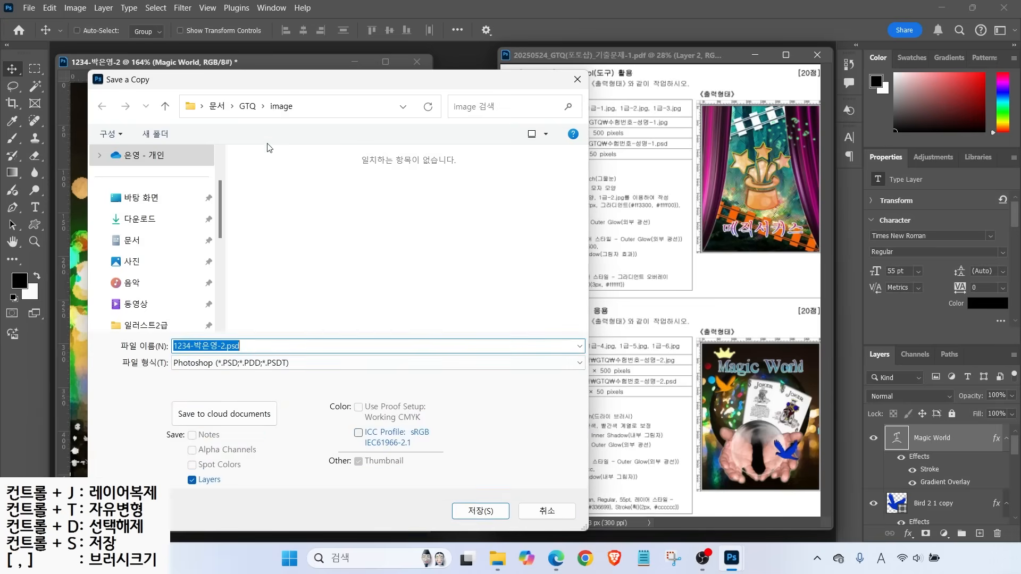
{"action": "left_click", "coordinate": [247, 107]}
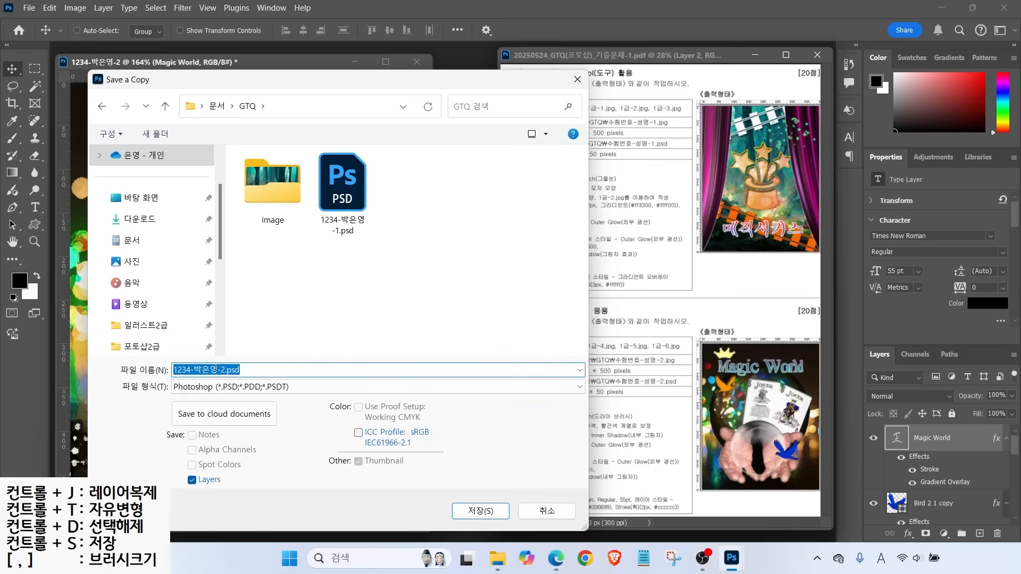
{"action": "left_click", "coordinate": [197, 388]}
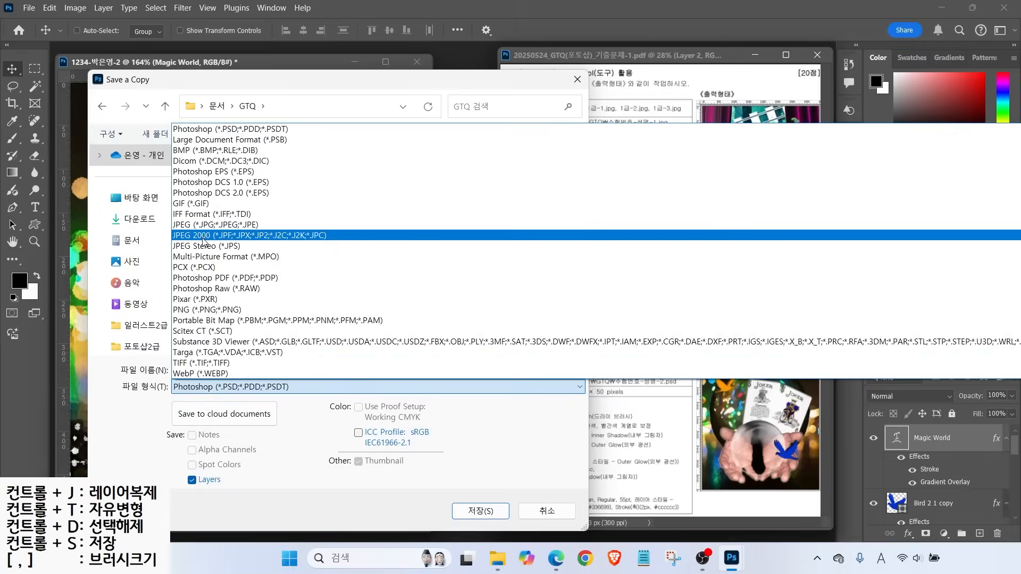
{"action": "left_click", "coordinate": [202, 225]}
{"action": "left_click", "coordinate": [480, 511]}
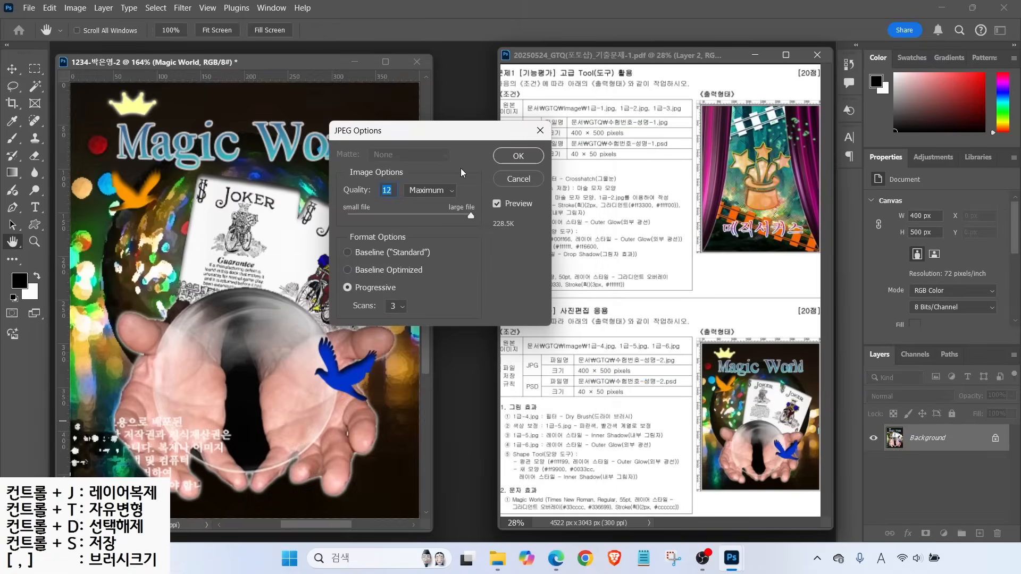
{"action": "left_click", "coordinate": [511, 157]}
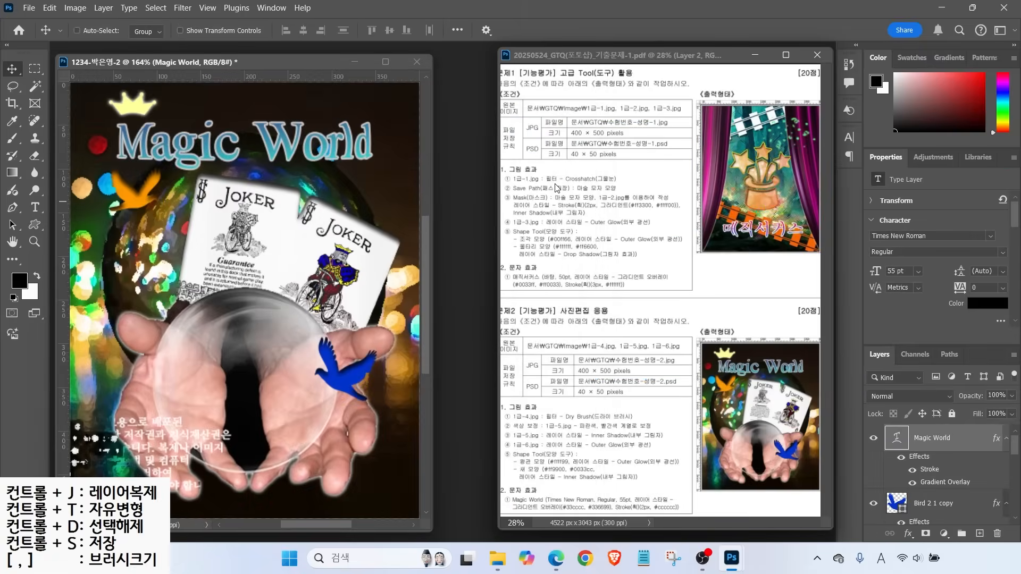
Shrink the image to thumbnail size and save it as a PSD
{"action": "key", "text": "ctrl"}
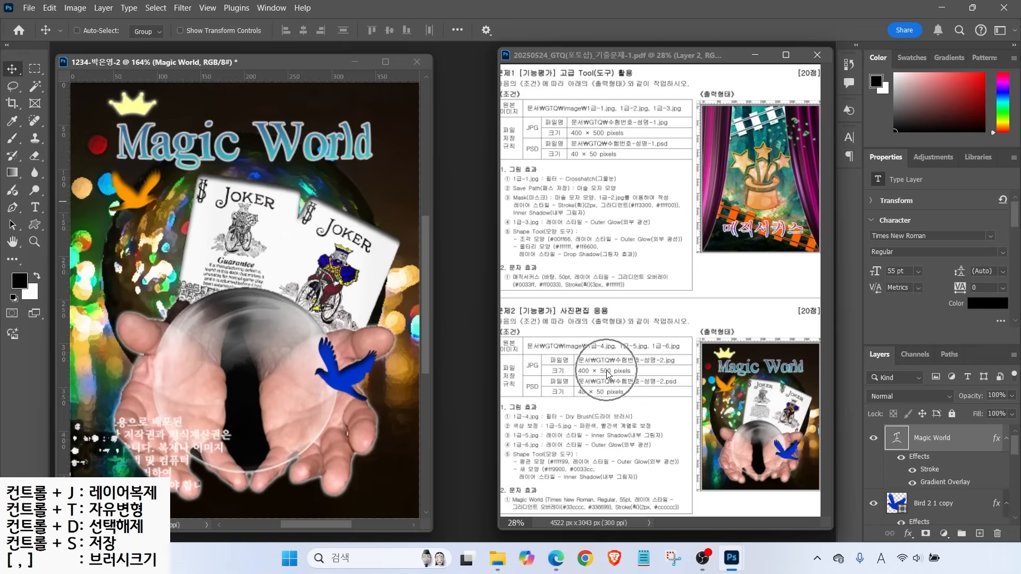
{"action": "key", "text": "ctrl"}
{"action": "left_click", "coordinate": [75, 8]}
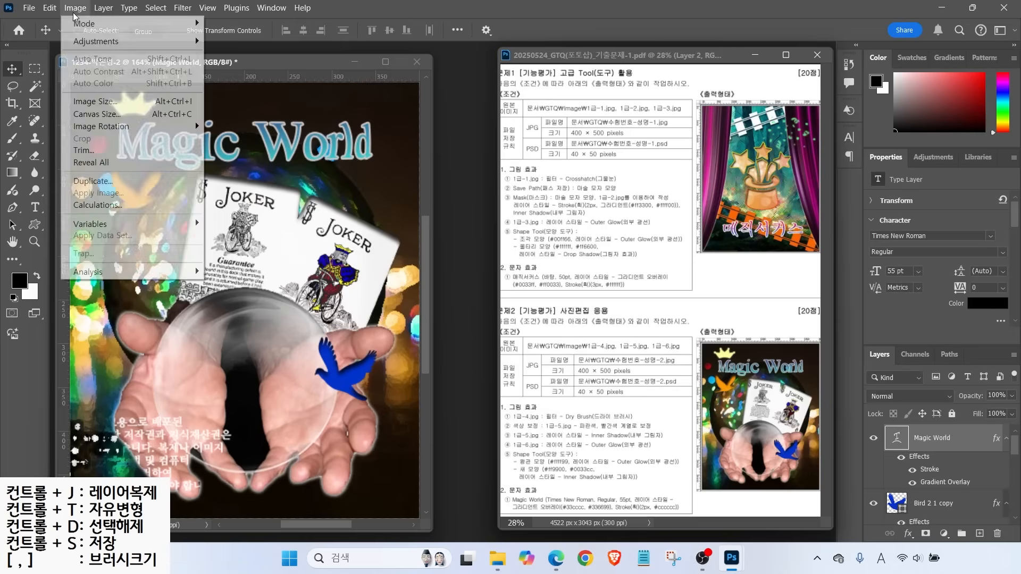
{"action": "left_click", "coordinate": [95, 101]}
{"action": "type", "text": "40"}
{"action": "key", "text": "Return"}
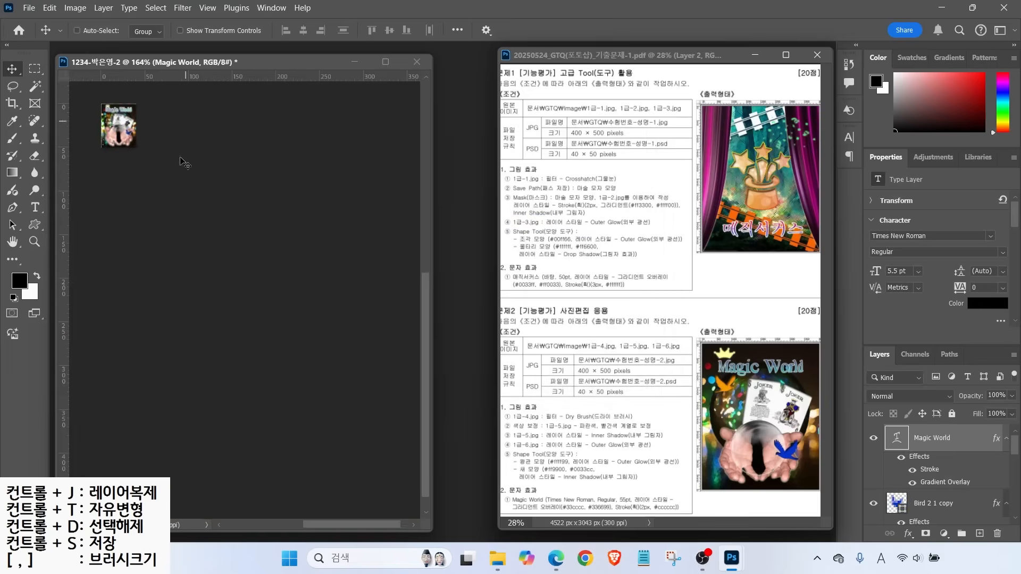
{"action": "left_click", "coordinate": [29, 8]}
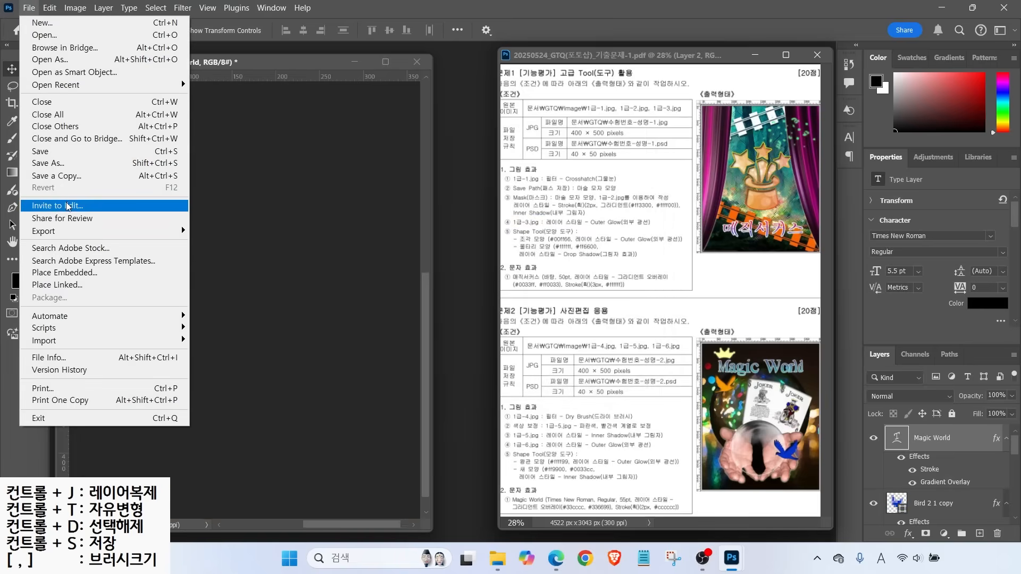
{"action": "left_click", "coordinate": [45, 155]}
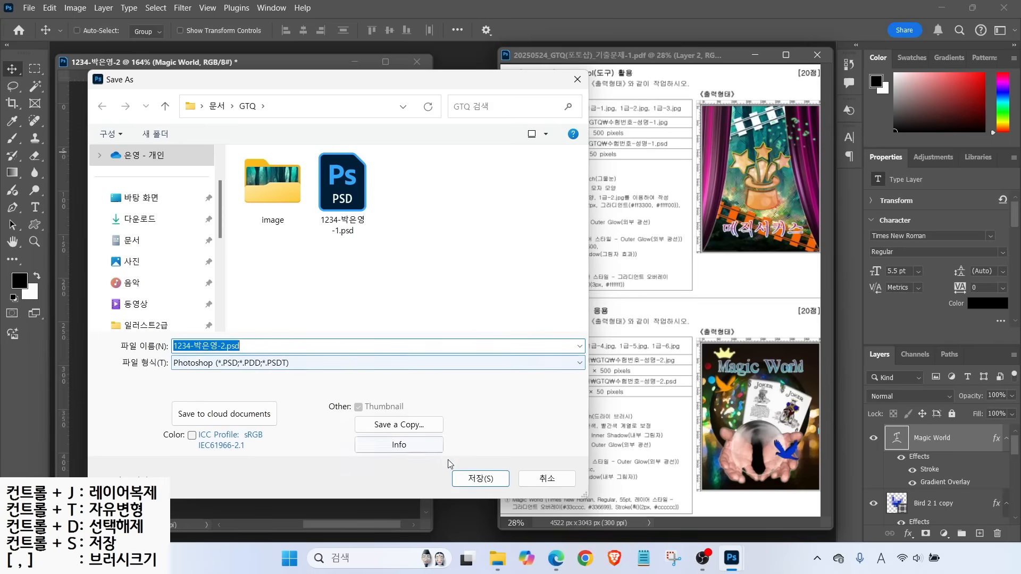
{"action": "left_click", "coordinate": [468, 481]}
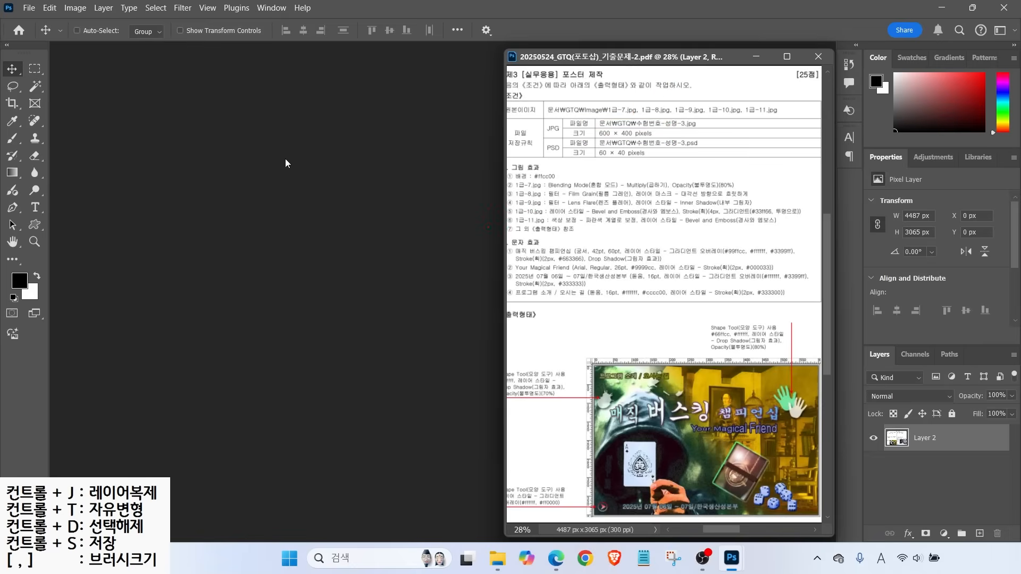
Create a 600 × 400 px document named with the candidate's exam number and name
{"action": "left_click", "coordinate": [29, 8]}
{"action": "left_click", "coordinate": [32, 23]}
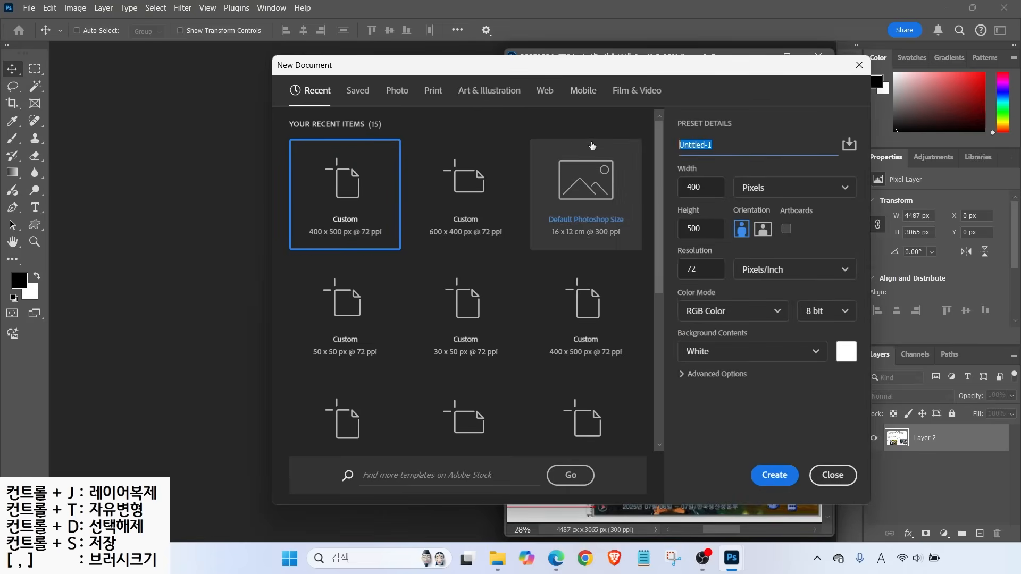
{"action": "type", "text": "1234-"}
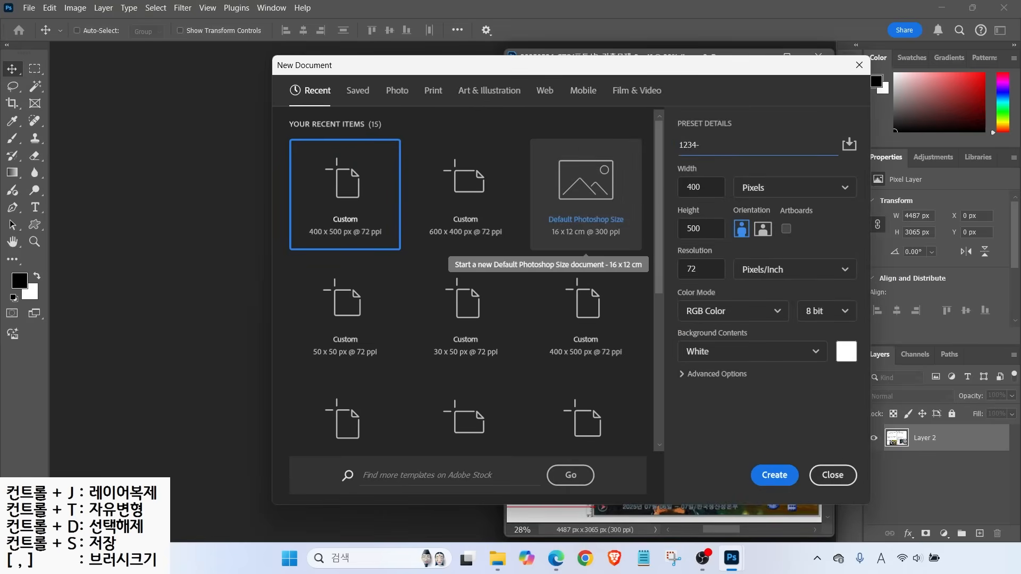
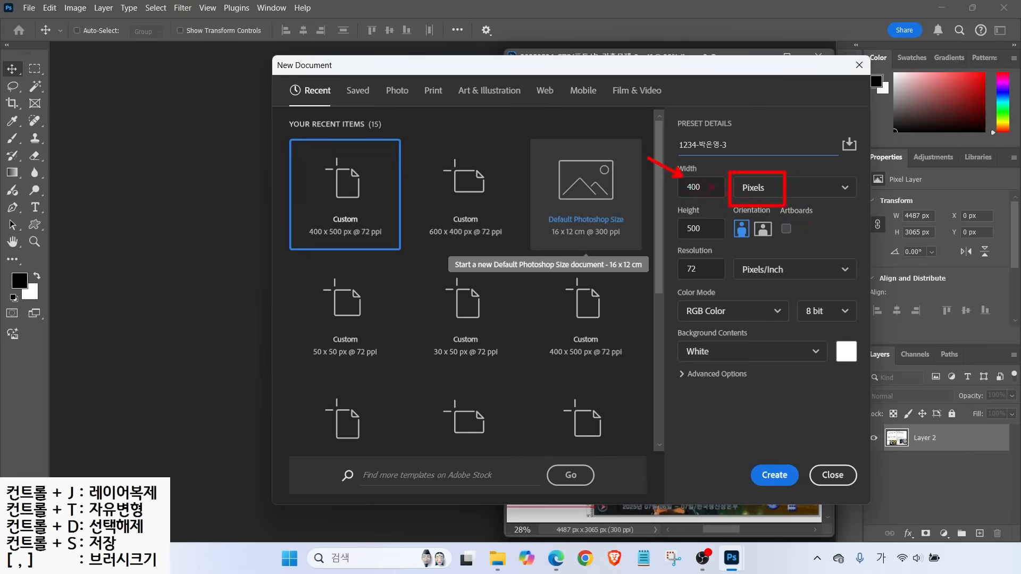
{"action": "key", "text": "Tab"}
{"action": "type", "text": "600"}
{"action": "key", "text": "Tab"}
{"action": "type", "text": "40"}
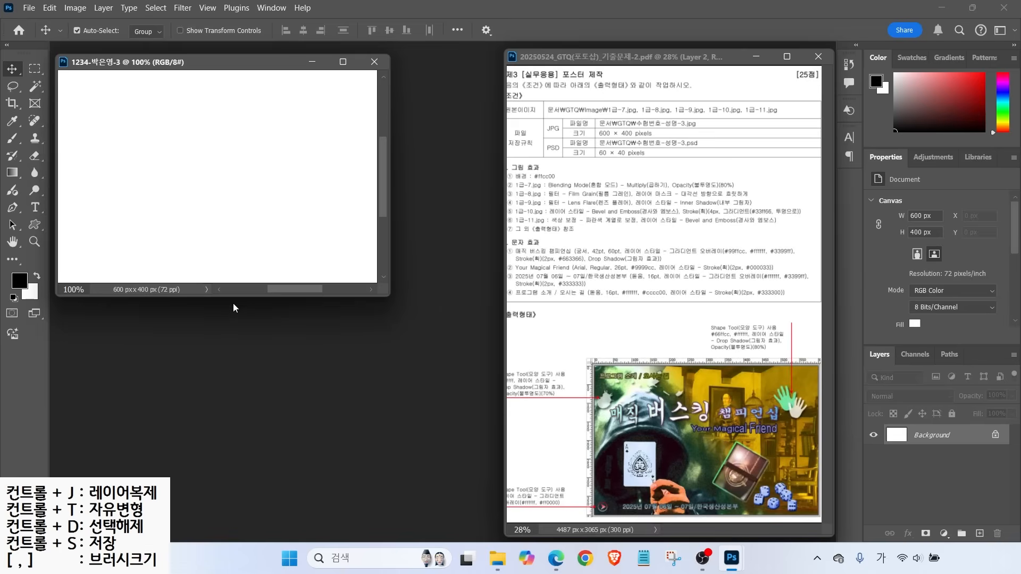
{"action": "key", "text": "ctrl+r"}
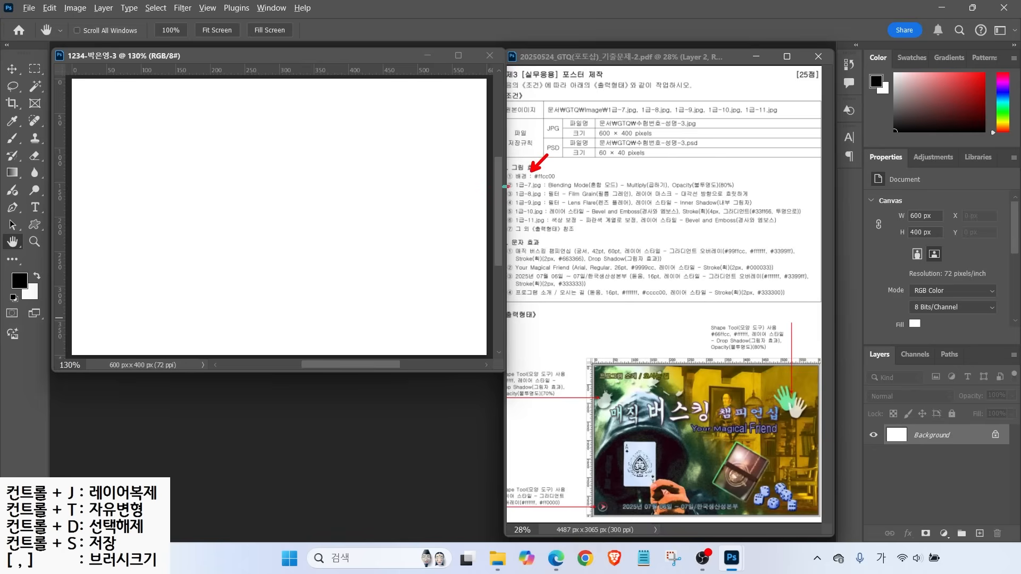
Set the foreground colour to yellow #ffcc00
{"action": "left_click_drag", "start_coordinate": [504, 186], "coordinate": [580, 186]}
{"action": "mouse_move", "coordinate": [46, 284]}
{"action": "left_mouse_down"}
{"action": "mouse_move", "coordinate": [18, 289]}
{"action": "mouse_move", "coordinate": [15, 257]}
{"action": "mouse_move", "coordinate": [37, 285]}
{"action": "left_mouse_up"}
{"action": "left_click", "coordinate": [19, 280]}
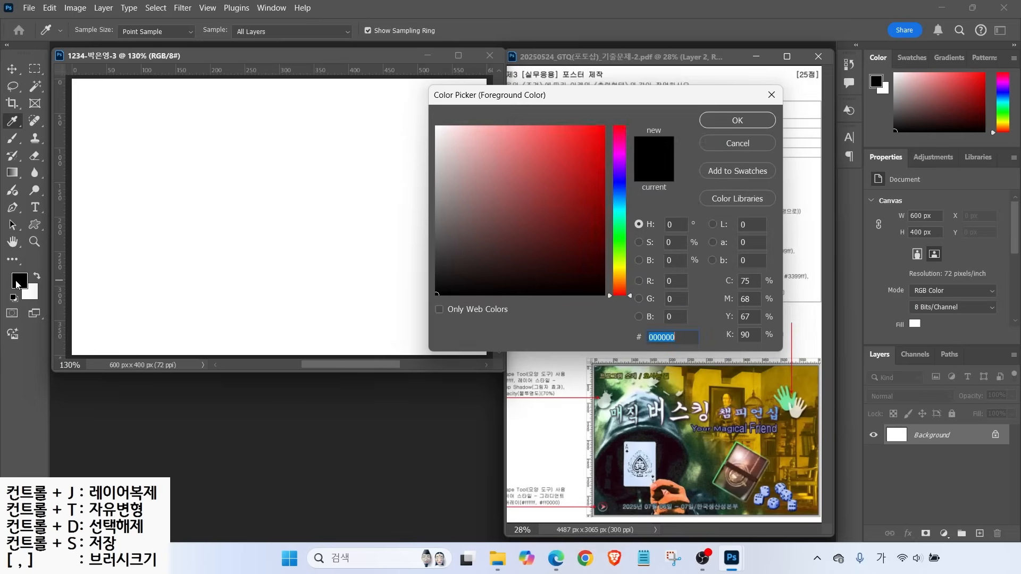
{"action": "type", "text": "=ffcc00"}
{"action": "key", "text": "Return"}
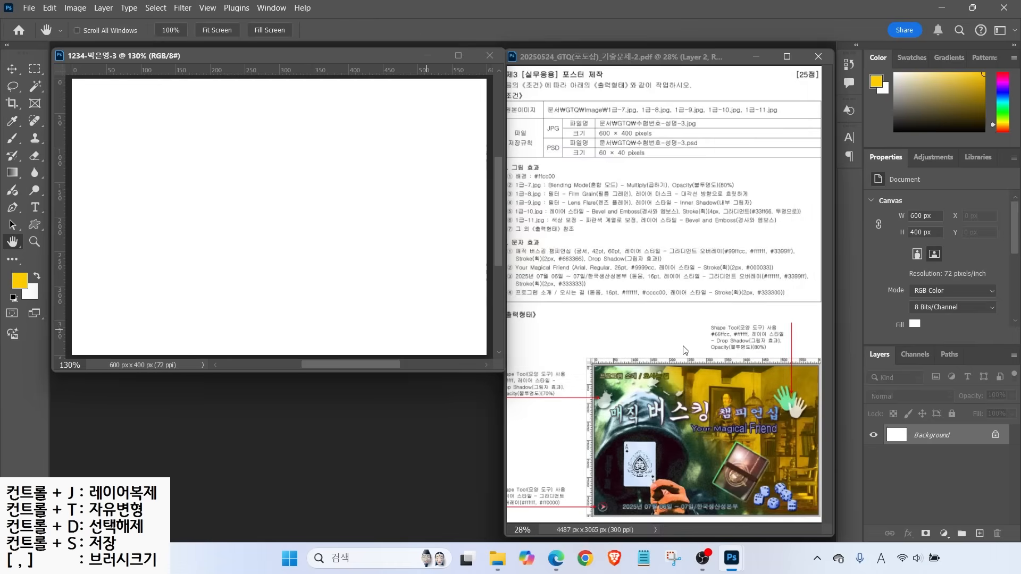
Fill the canvas with the yellow foreground colour
{"action": "left_click", "coordinate": [49, 7]}
{"action": "left_click", "coordinate": [83, 192]}
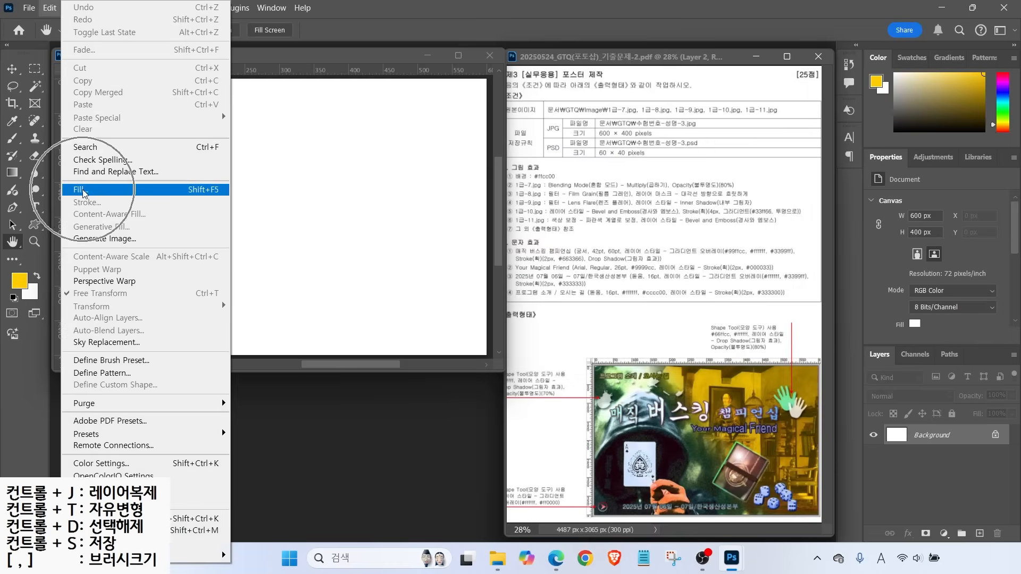
{"action": "left_click", "coordinate": [423, 137]}
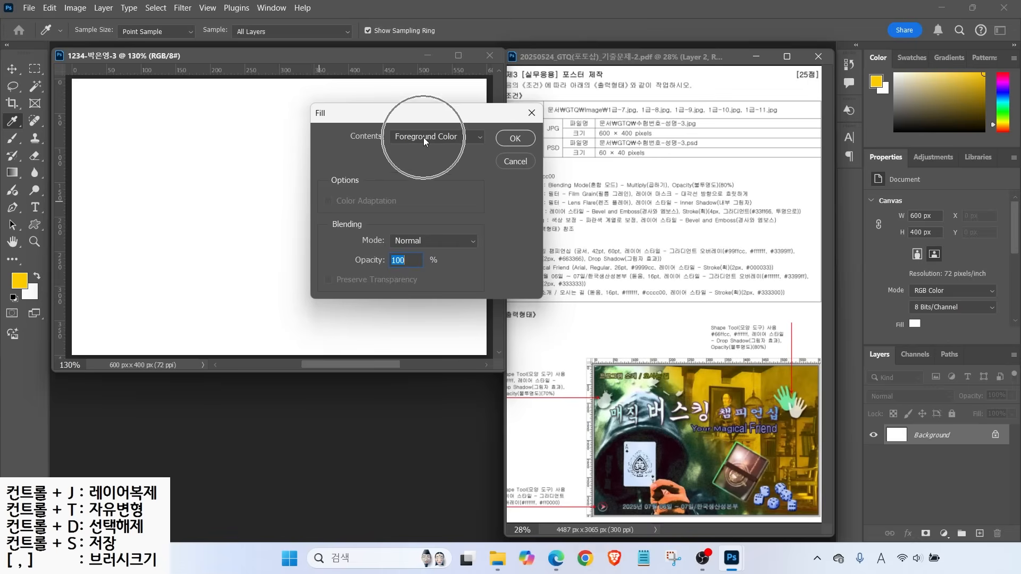
{"action": "left_click", "coordinate": [516, 139]}
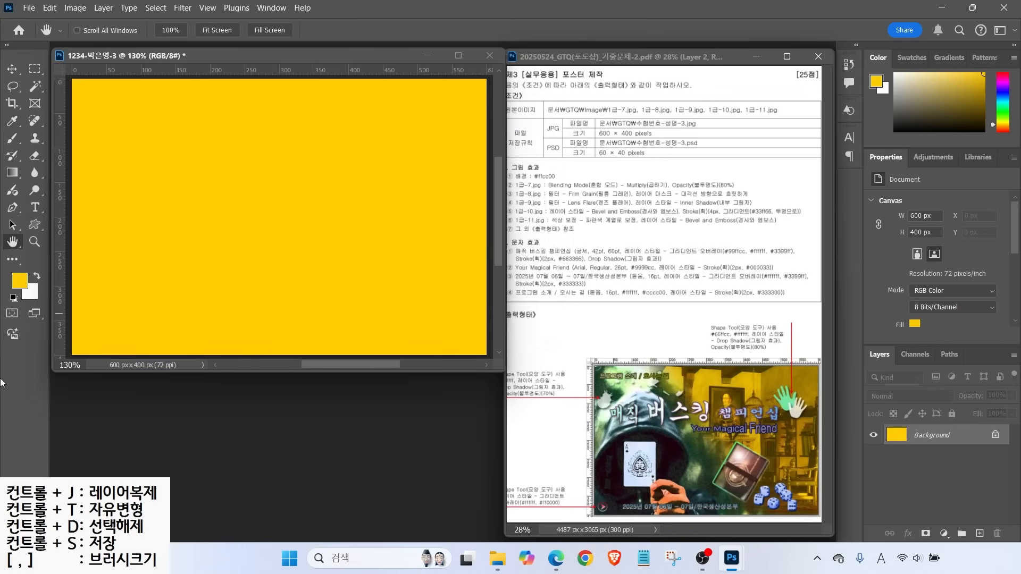
{"action": "left_click", "coordinate": [530, 189]}
Open 1급-7.jpg and check its pixel dimensions
{"action": "key", "text": "ctrl+o"}
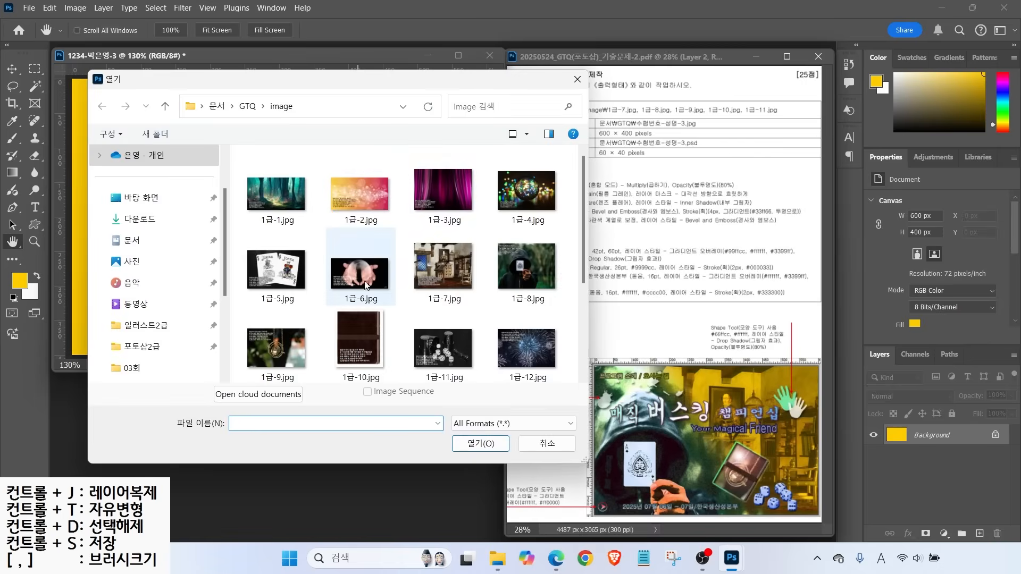
{"action": "left_click", "coordinate": [443, 266]}
{"action": "left_click", "coordinate": [497, 440]}
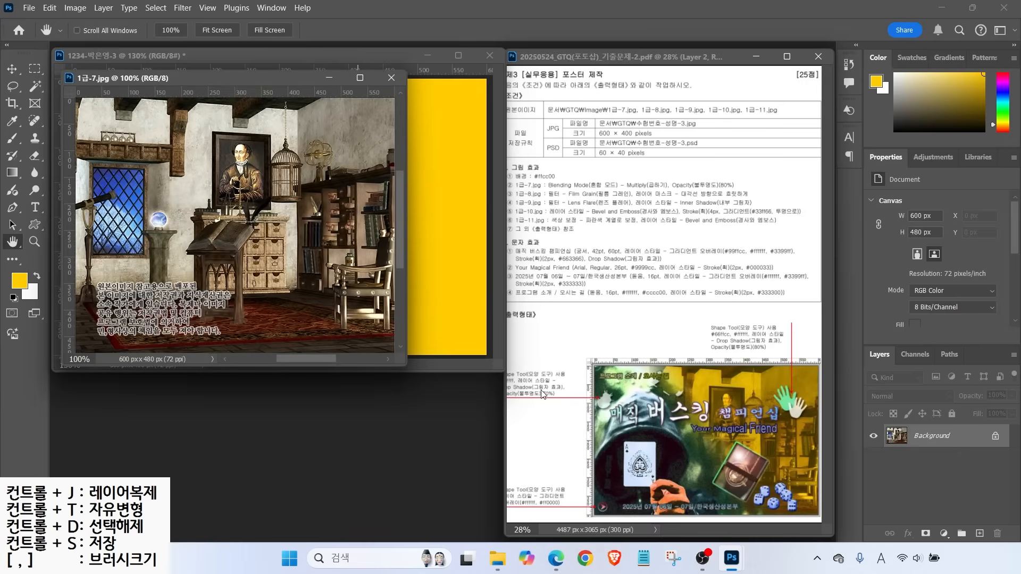
{"action": "left_click_drag", "start_coordinate": [282, 85], "coordinate": [395, 118]}
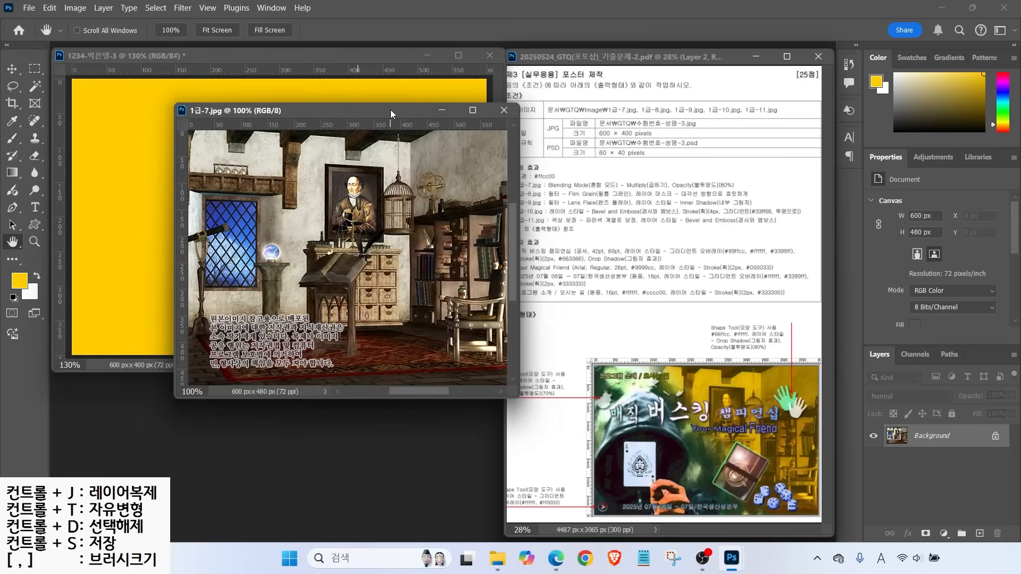
{"action": "left_click", "coordinate": [75, 7]}
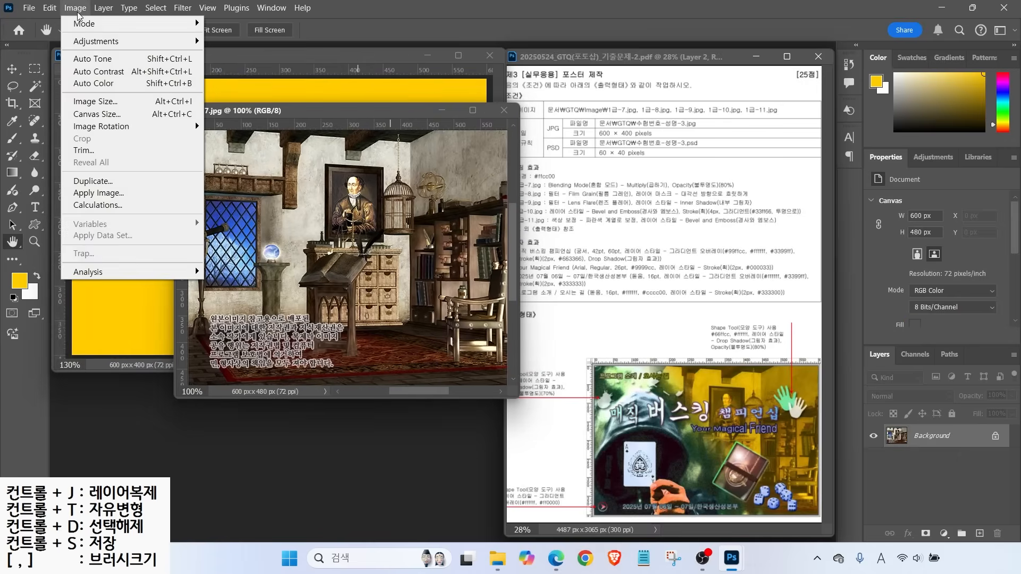
{"action": "left_click", "coordinate": [93, 101]}
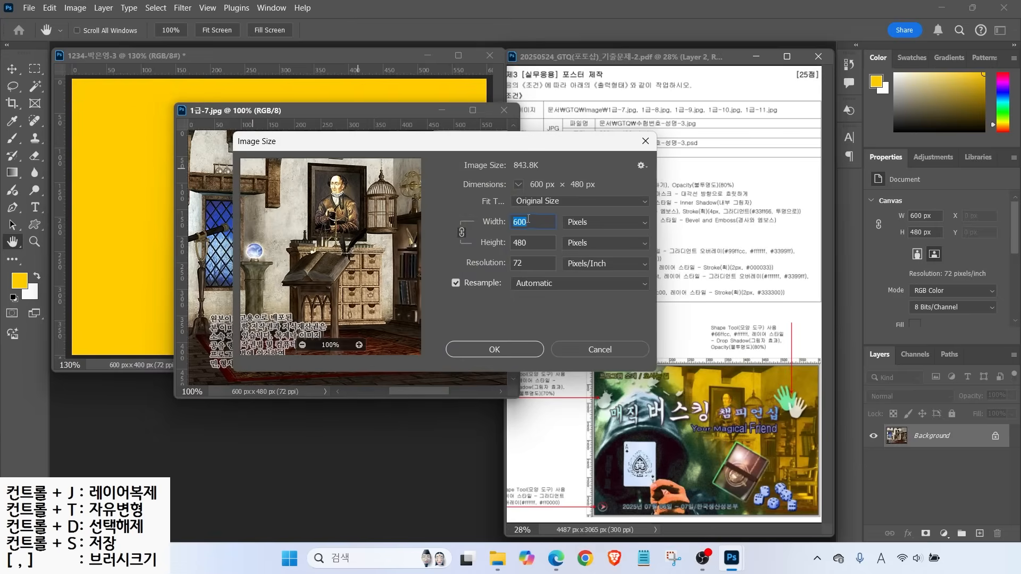
{"action": "left_click", "coordinate": [583, 356]}
{"action": "left_click_drag", "start_coordinate": [320, 118], "coordinate": [356, 171]}
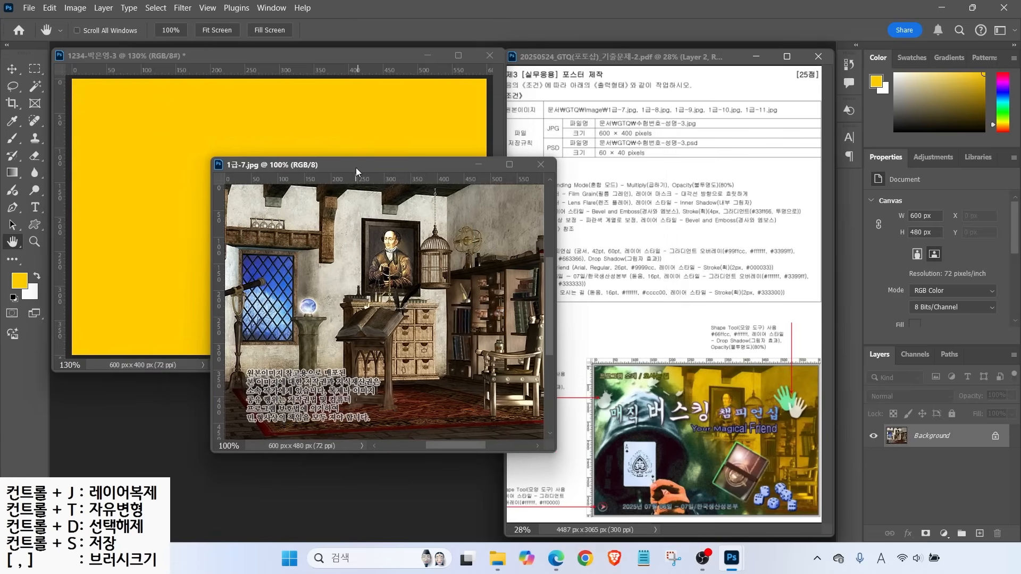
Drag the picture in to cover the canvas, close the source, and name the layer 1-7
{"action": "left_click", "coordinate": [12, 69]}
{"action": "left_click_drag", "start_coordinate": [273, 260], "coordinate": [120, 178]}
{"action": "left_click_drag", "start_coordinate": [306, 239], "coordinate": [284, 230]}
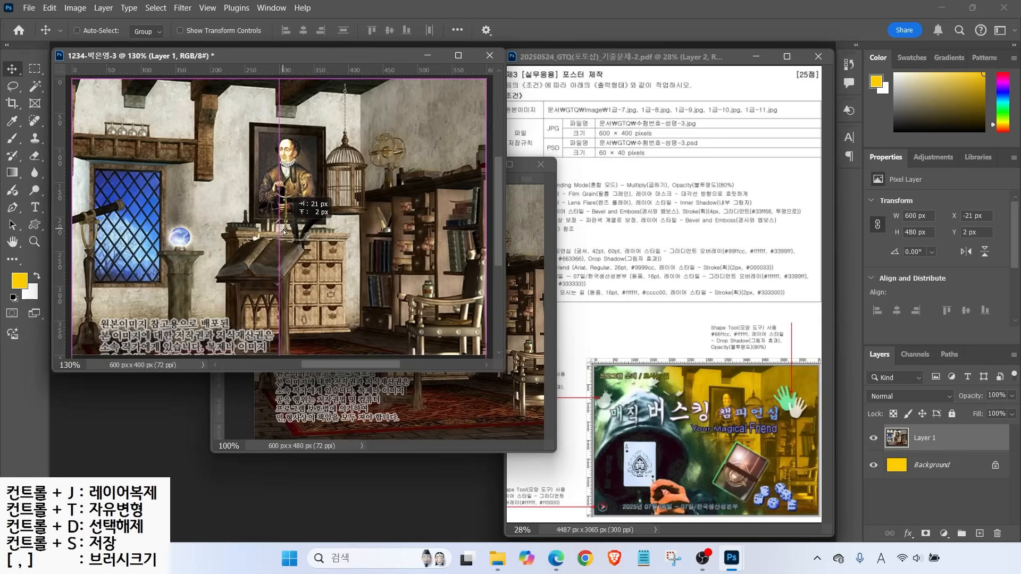
{"action": "left_click", "coordinate": [399, 393]}
{"action": "left_click", "coordinate": [540, 164]}
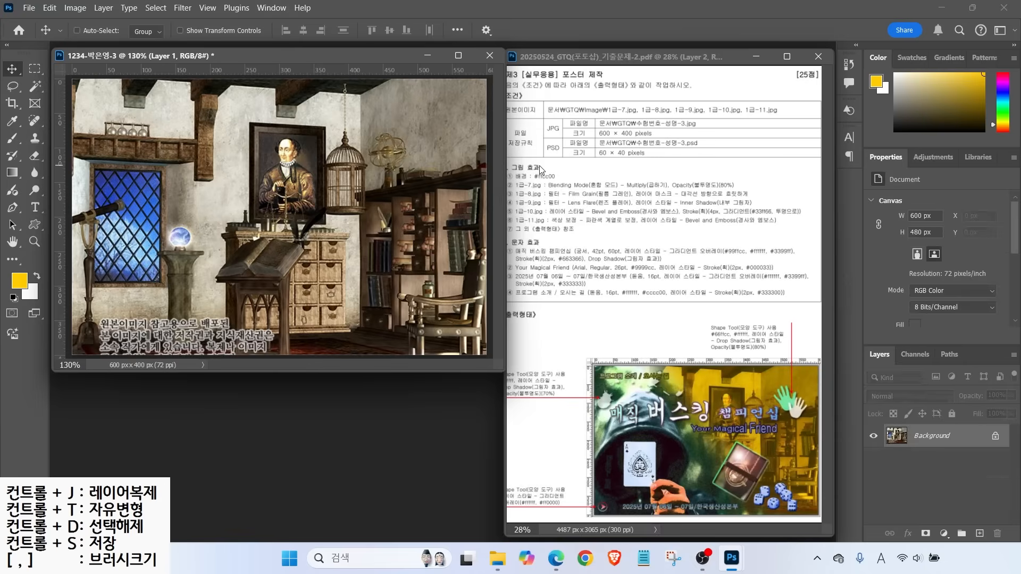
{"action": "double_click", "coordinate": [925, 437]}
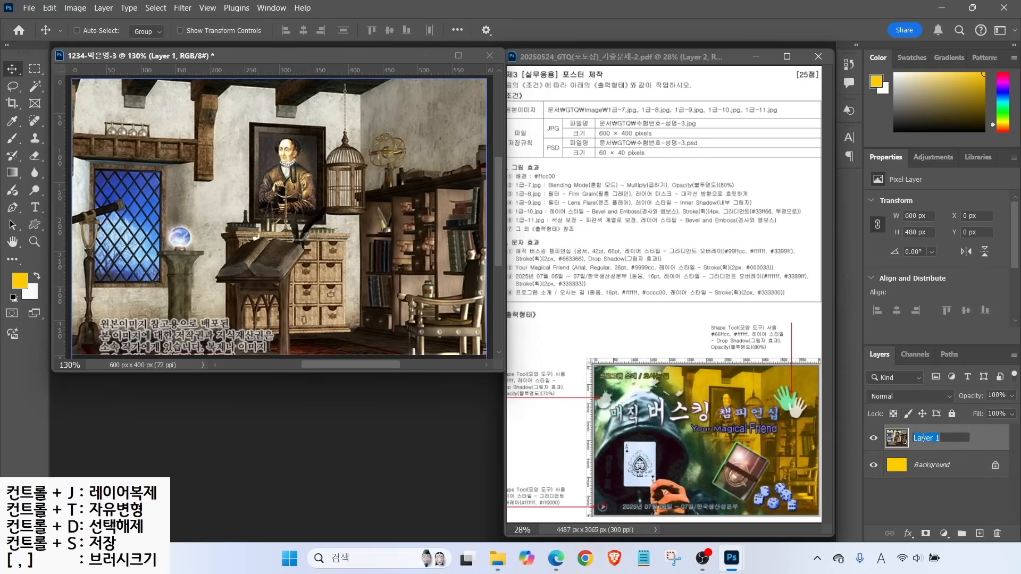
{"action": "type", "text": "1-7"}
{"action": "key", "text": "Return"}
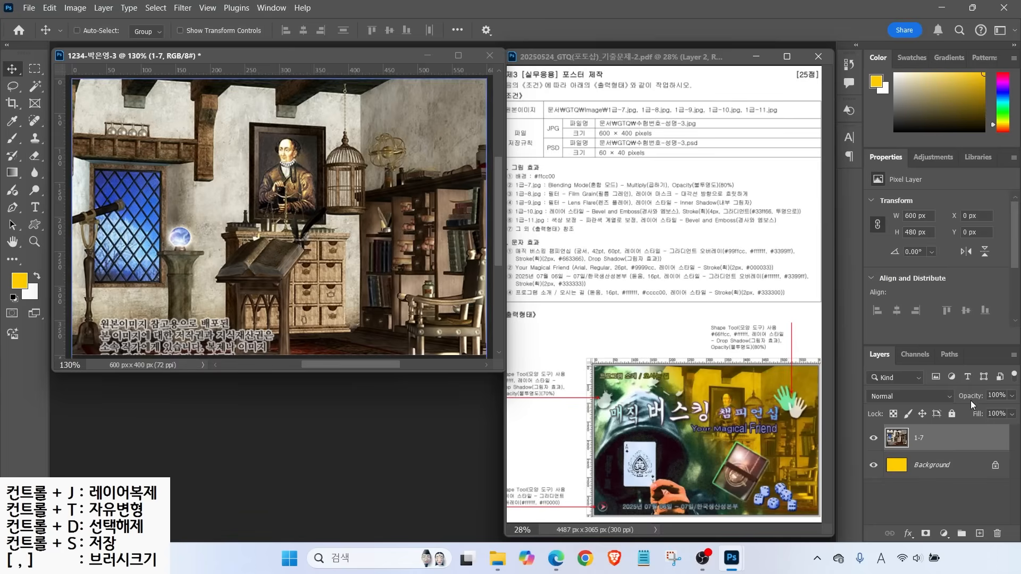
Set the 1-7 layer's blend mode to Multiply
{"action": "left_click_drag", "start_coordinate": [591, 181], "coordinate": [622, 161]}
{"action": "mouse_move", "coordinate": [922, 483]}
{"action": "left_mouse_down"}
{"action": "mouse_move", "coordinate": [883, 483]}
{"action": "mouse_move", "coordinate": [876, 424]}
{"action": "mouse_move", "coordinate": [928, 434]}
{"action": "mouse_move", "coordinate": [910, 500]}
{"action": "left_mouse_up"}
{"action": "left_click_drag", "start_coordinate": [853, 334], "coordinate": [1019, 410]}
{"action": "left_click_drag", "start_coordinate": [877, 397], "coordinate": [817, 362]}
{"action": "left_click_drag", "start_coordinate": [880, 404], "coordinate": [951, 403]}
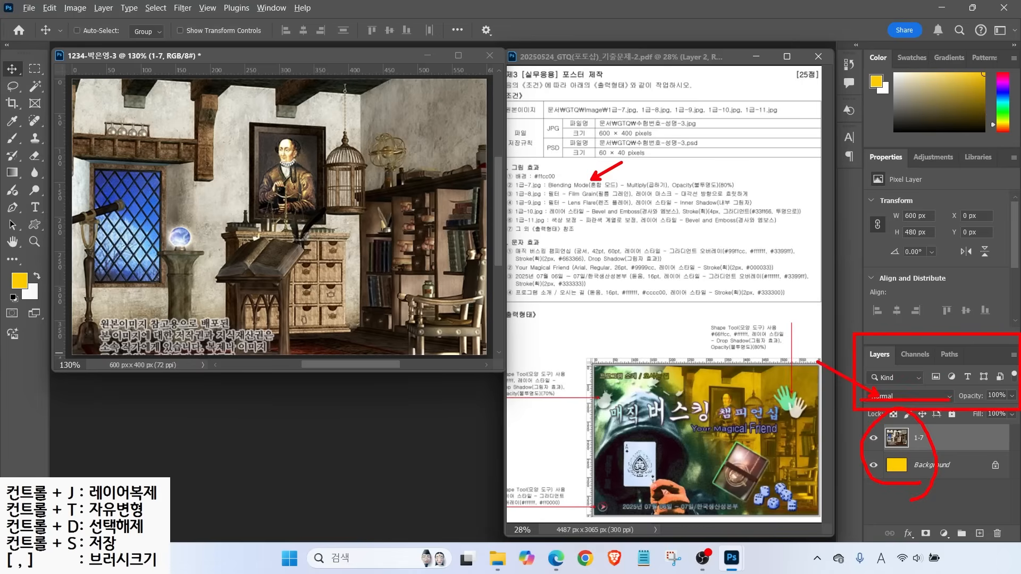
{"action": "key", "text": "Escape"}
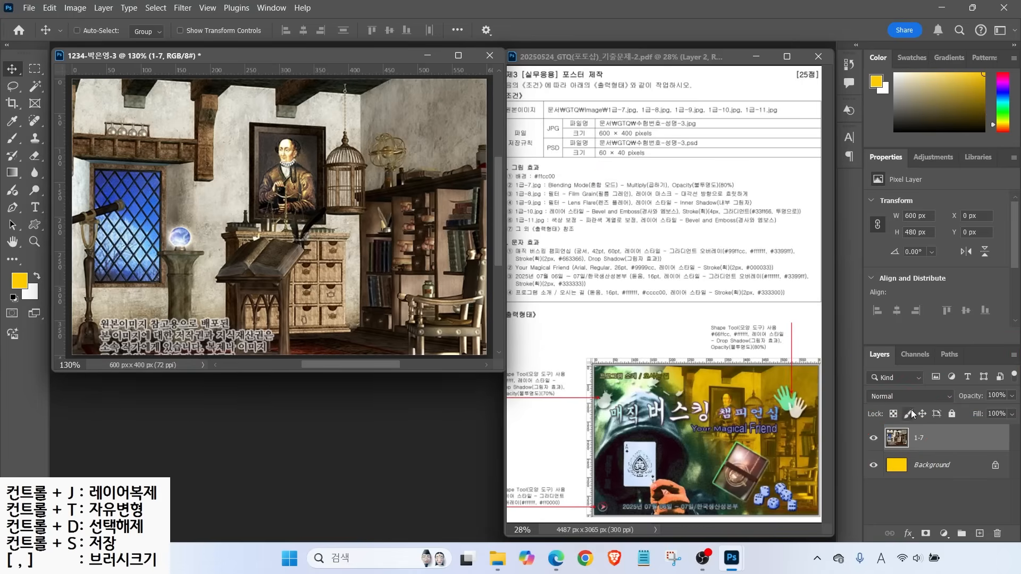
{"action": "left_click", "coordinate": [927, 397]}
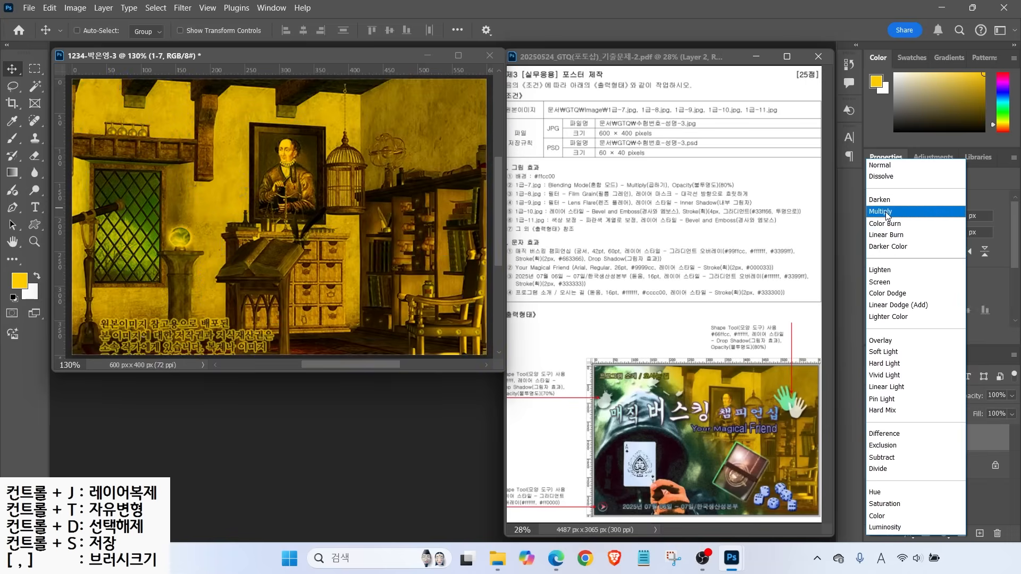
{"action": "left_click", "coordinate": [886, 211]}
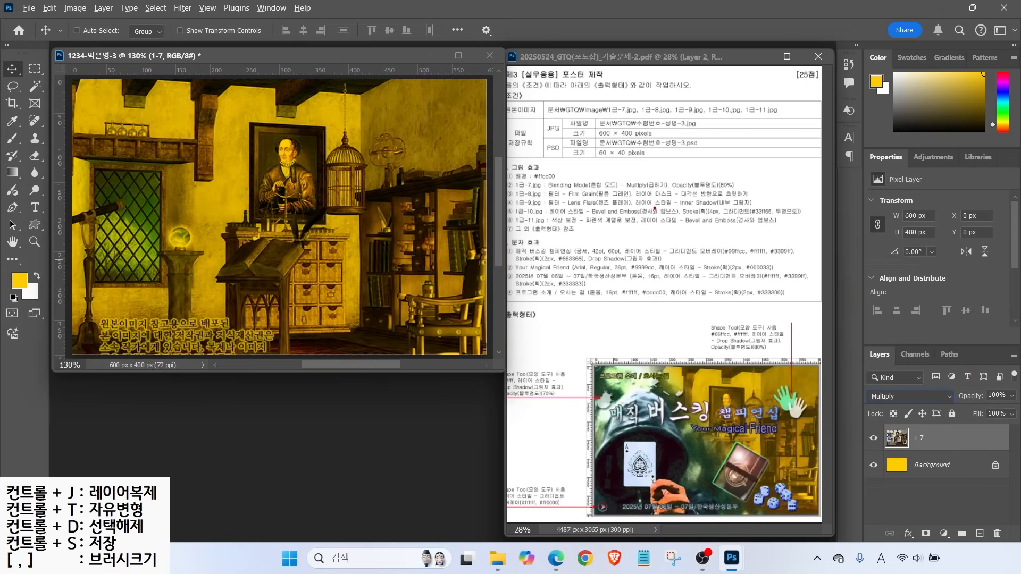
Set layer 1-7 opacity to 80% and open 1급-8.jpg
{"action": "left_click_drag", "start_coordinate": [699, 182], "coordinate": [726, 163]}
{"action": "left_click_drag", "start_coordinate": [674, 191], "coordinate": [759, 190]}
{"action": "left_click_drag", "start_coordinate": [857, 340], "coordinate": [1019, 411]}
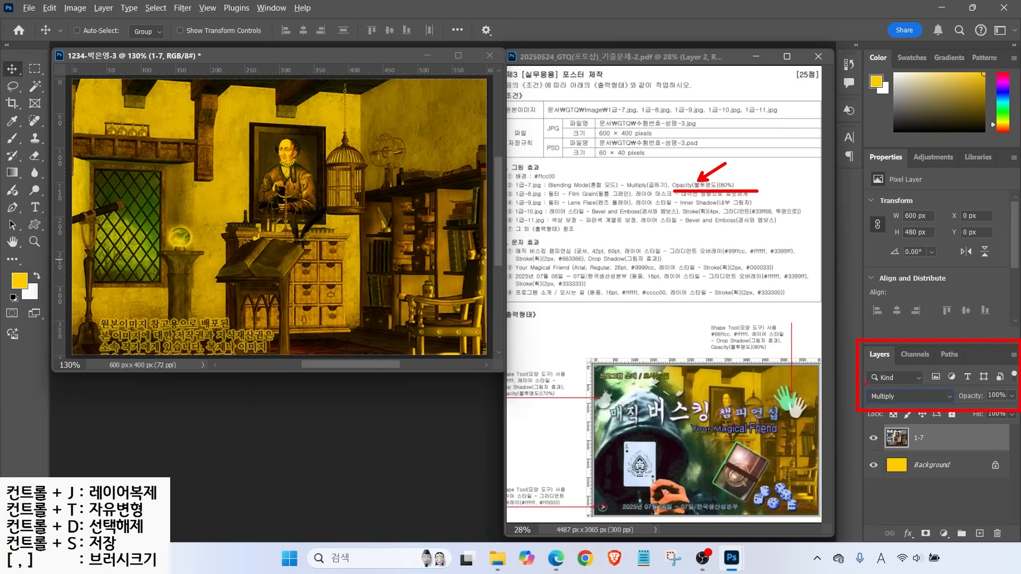
{"action": "mouse_move", "coordinate": [866, 386]}
{"action": "left_mouse_down"}
{"action": "mouse_move", "coordinate": [931, 410]}
{"action": "mouse_move", "coordinate": [1016, 405]}
{"action": "left_mouse_up"}
{"action": "left_click_drag", "start_coordinate": [975, 371], "coordinate": [991, 388]}
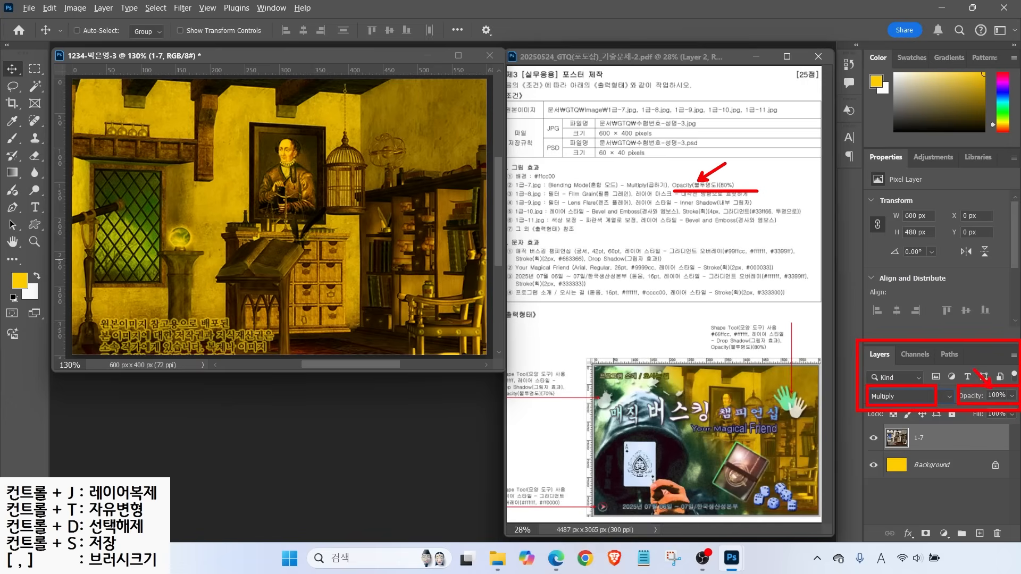
{"action": "key", "text": "Escape"}
{"action": "left_click", "coordinate": [997, 395]}
{"action": "type", "text": "80"}
{"action": "key", "text": "Return"}
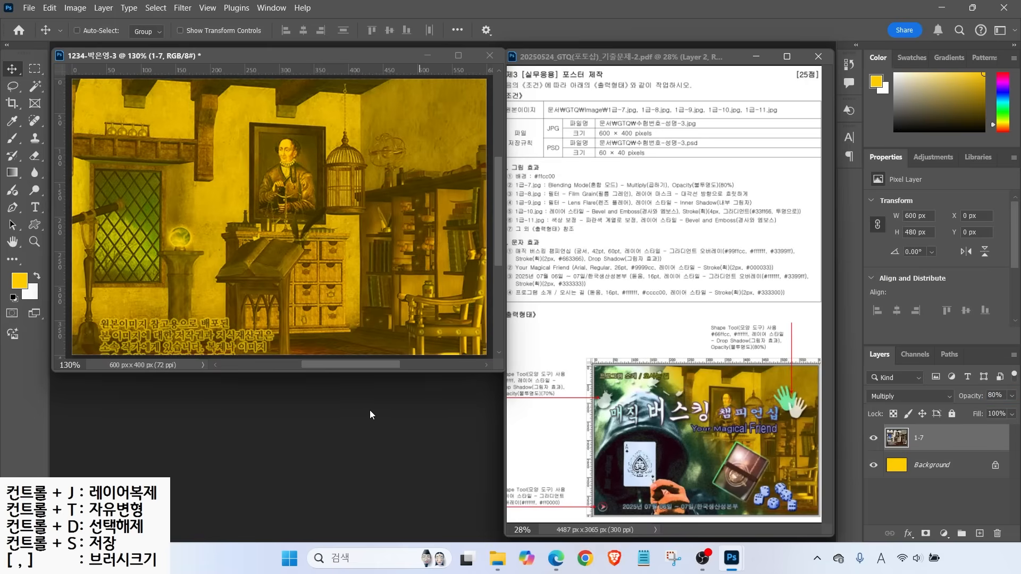
{"action": "key", "text": "ctrl+o"}
{"action": "double_click", "coordinate": [513, 266]}
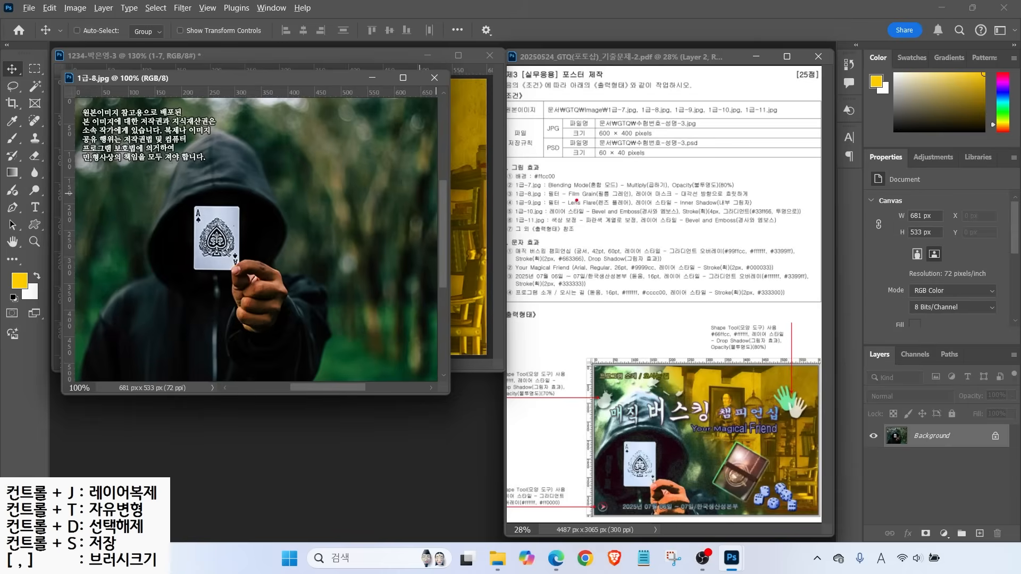
Copy the 1급-8 hooded-figure photo into the poster as a new layer
{"action": "left_click_drag", "start_coordinate": [658, 187], "coordinate": [695, 161]}
{"action": "left_click_drag", "start_coordinate": [624, 201], "coordinate": [775, 201]}
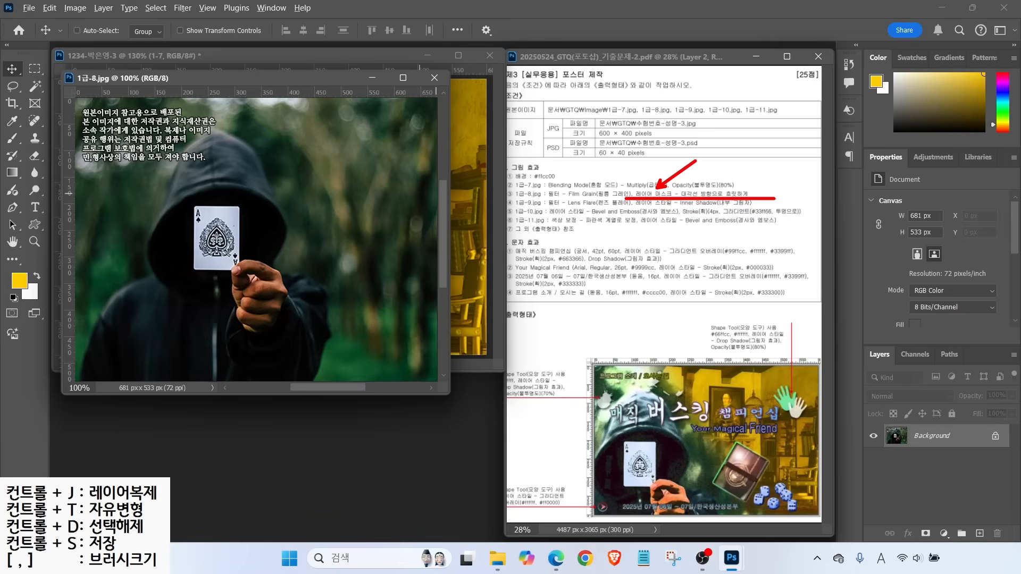
{"action": "mouse_move", "coordinate": [126, 229]}
{"action": "left_mouse_down"}
{"action": "mouse_move", "coordinate": [181, 155]}
{"action": "mouse_move", "coordinate": [344, 287]}
{"action": "mouse_move", "coordinate": [153, 332]}
{"action": "left_mouse_up"}
{"action": "mouse_move", "coordinate": [303, 169]}
{"action": "left_mouse_down"}
{"action": "mouse_move", "coordinate": [114, 410]}
{"action": "mouse_move", "coordinate": [89, 420]}
{"action": "left_mouse_up"}
{"action": "left_click_drag", "start_coordinate": [115, 243], "coordinate": [294, 449]}
{"action": "mouse_move", "coordinate": [402, 275]}
{"action": "left_mouse_down"}
{"action": "mouse_move", "coordinate": [425, 235]}
{"action": "mouse_move", "coordinate": [473, 236]}
{"action": "left_mouse_up"}
{"action": "key", "text": "Escape"}
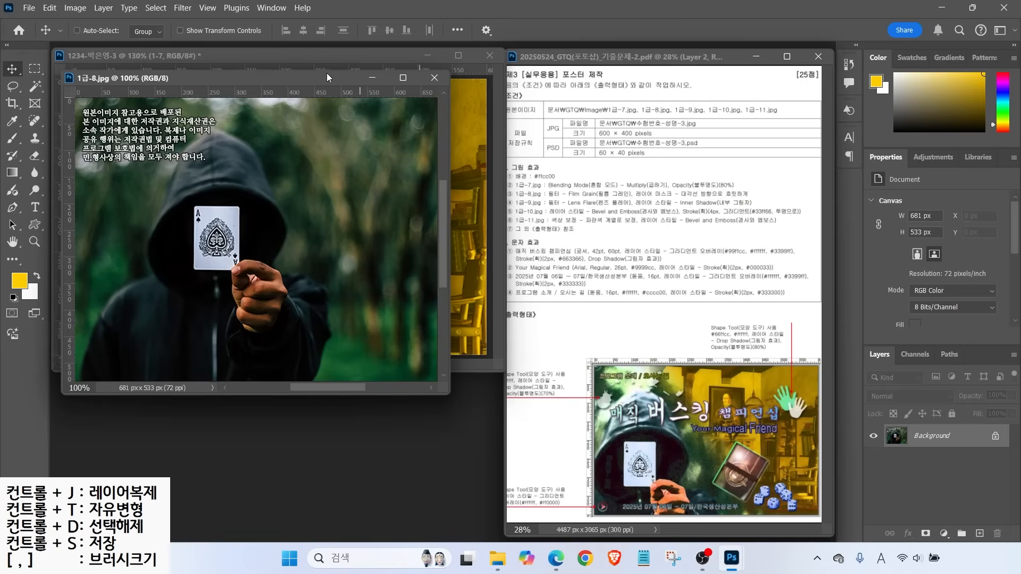
{"action": "left_click_drag", "start_coordinate": [319, 78], "coordinate": [492, 188]}
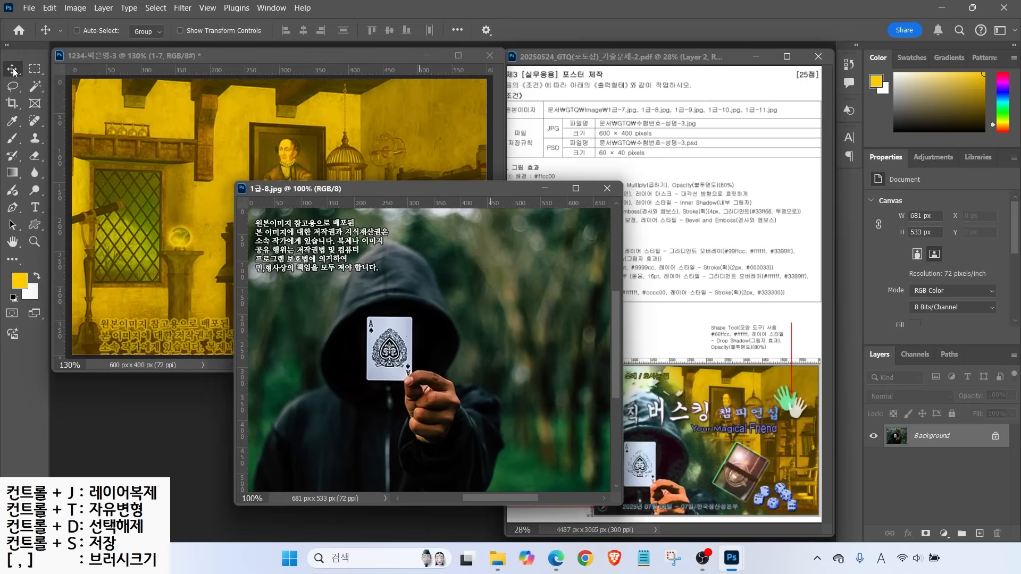
{"action": "left_click_drag", "start_coordinate": [332, 331], "coordinate": [151, 259]}
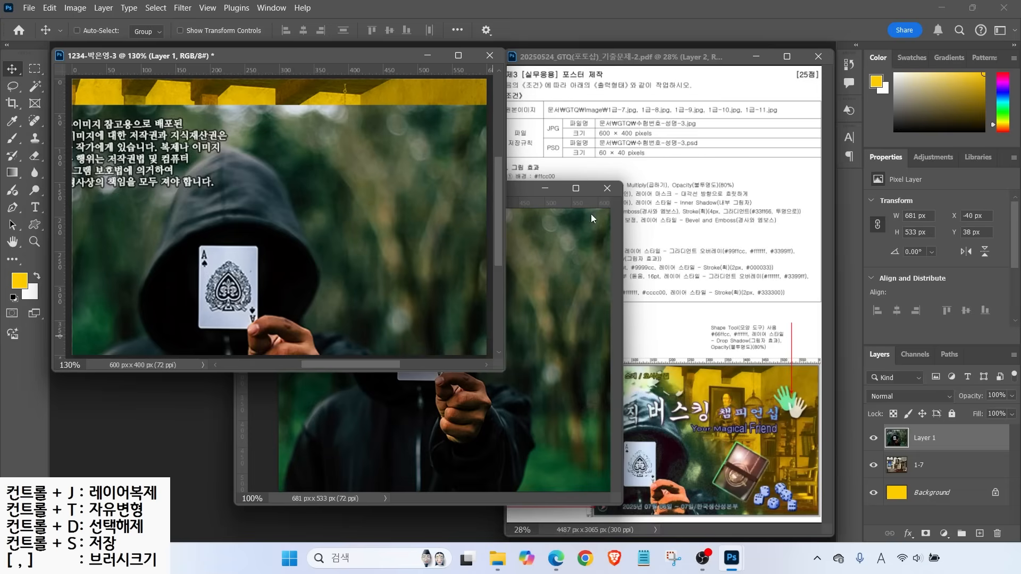
Close the 1급-8.jpg source and shift Layer 1 up and slightly left to X −155, Y 0
{"action": "left_click", "coordinate": [607, 188]}
{"action": "left_click_drag", "start_coordinate": [265, 291], "coordinate": [205, 232]}
{"action": "left_click_drag", "start_coordinate": [206, 302], "coordinate": [203, 302]}
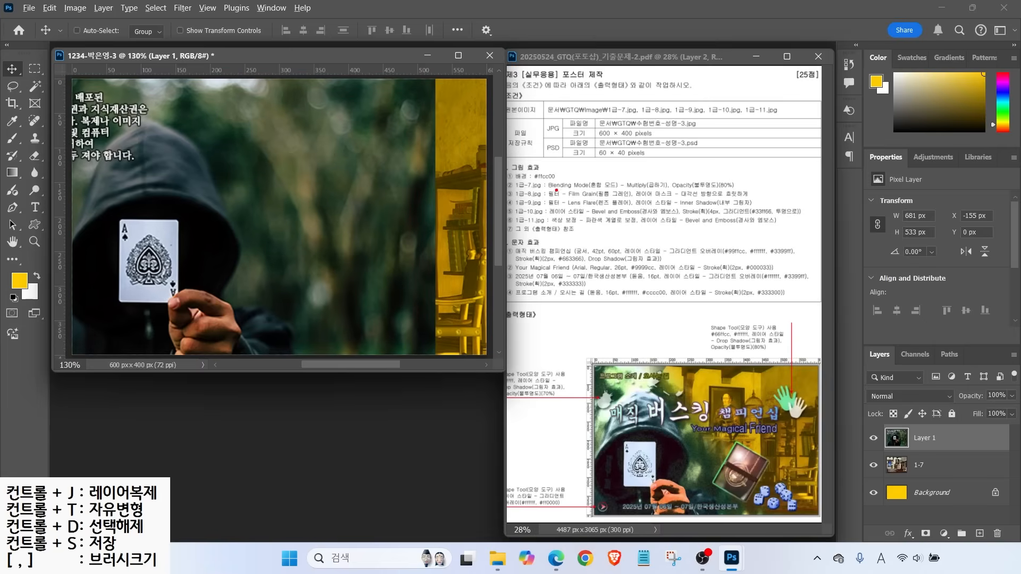
{"action": "left_click_drag", "start_coordinate": [584, 184], "coordinate": [625, 157]}
Apply a Film Grain filter (Grain 4, Highlight 0, Intensity 10) to the photo layer
{"action": "left_click", "coordinate": [181, 7]}
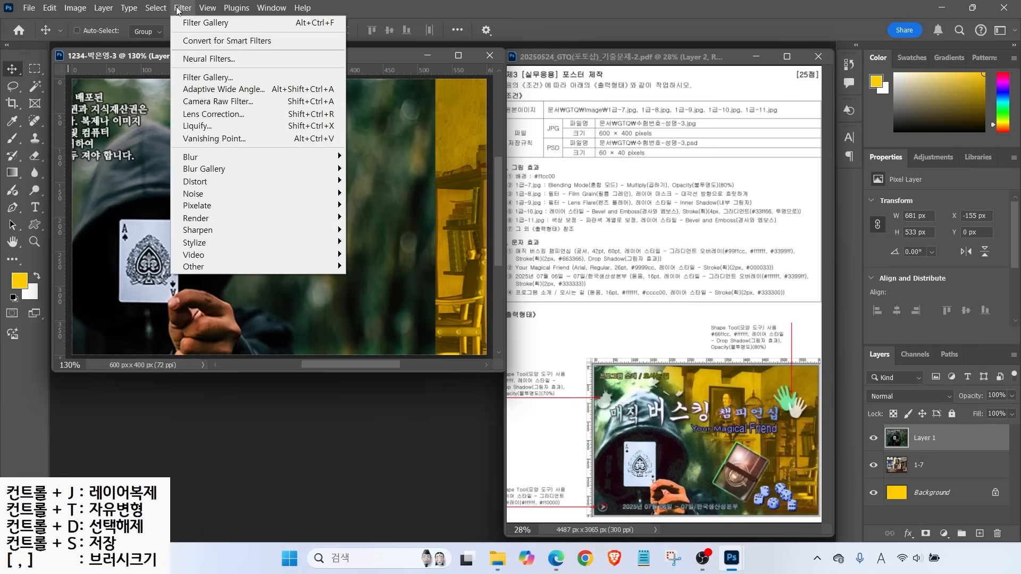
{"action": "left_click", "coordinate": [203, 78]}
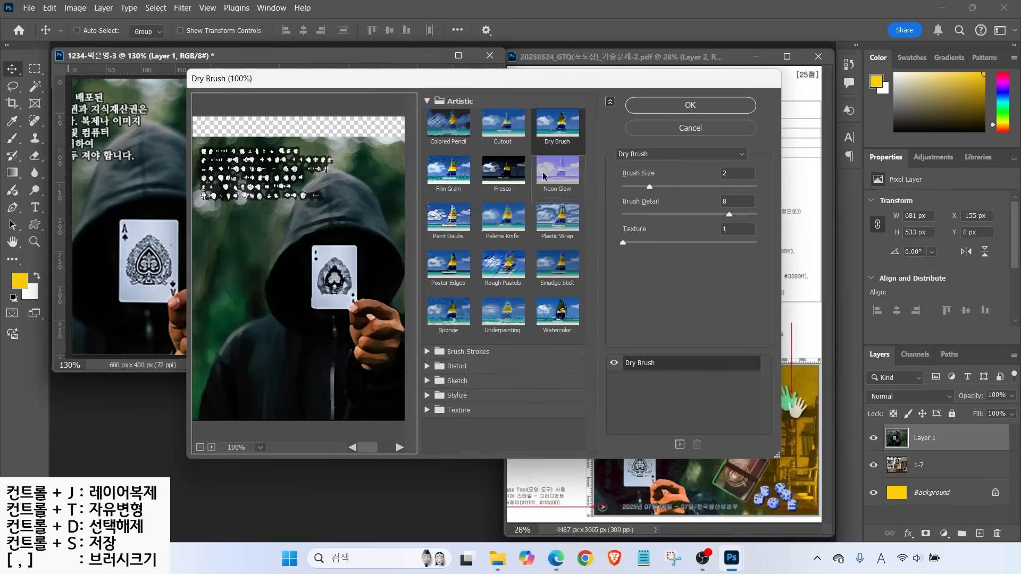
{"action": "left_click", "coordinate": [449, 172]}
{"action": "left_click", "coordinate": [670, 109]}
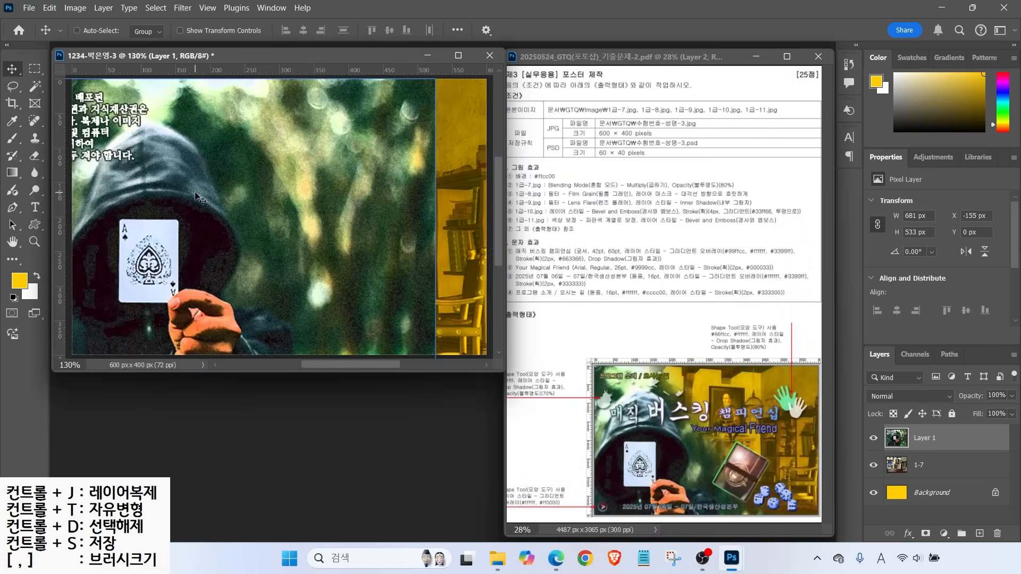
Rename the hooded-figure photo layer to 1-8
{"action": "double_click", "coordinate": [925, 437]}
{"action": "type", "text": "1-8"}
{"action": "key", "text": "Return"}
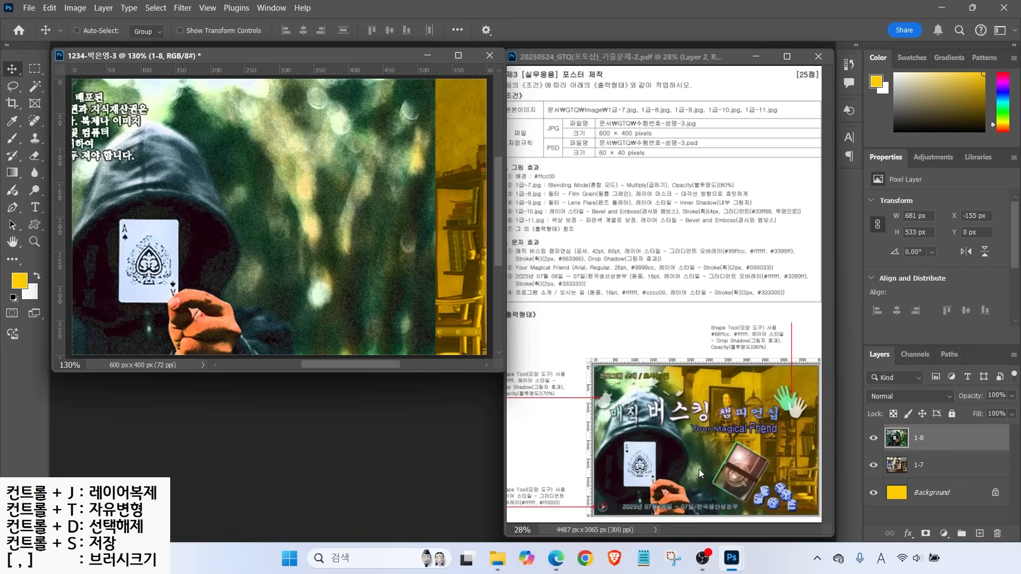
{"action": "mouse_move", "coordinate": [660, 186]}
{"action": "left_mouse_down"}
{"action": "mouse_move", "coordinate": [685, 175]}
{"action": "mouse_move", "coordinate": [772, 200]}
{"action": "left_mouse_up"}
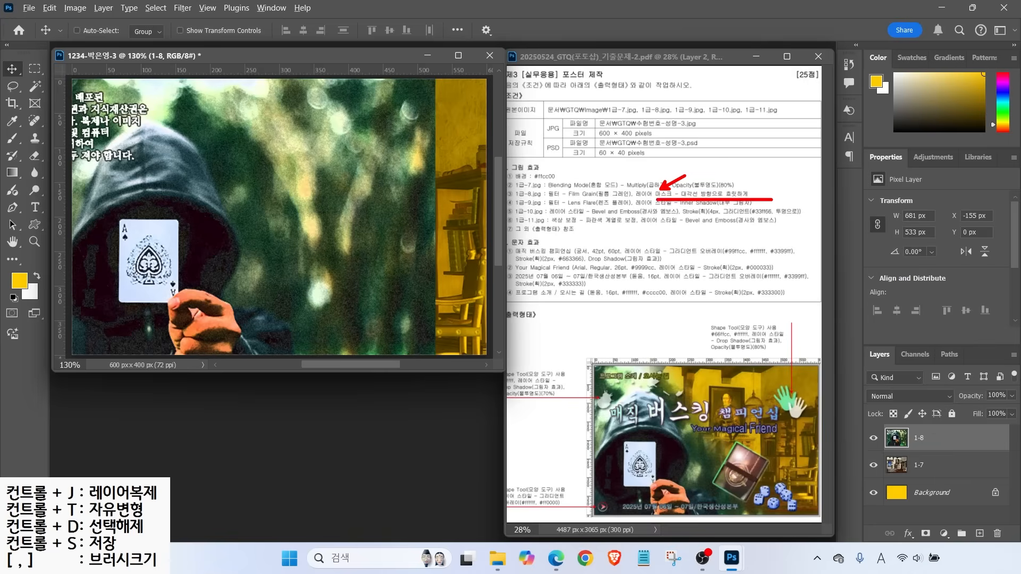
{"action": "mouse_move", "coordinate": [702, 515]}
{"action": "left_mouse_down"}
{"action": "mouse_move", "coordinate": [565, 423]}
{"action": "mouse_move", "coordinate": [709, 478]}
{"action": "mouse_move", "coordinate": [707, 514]}
{"action": "left_mouse_up"}
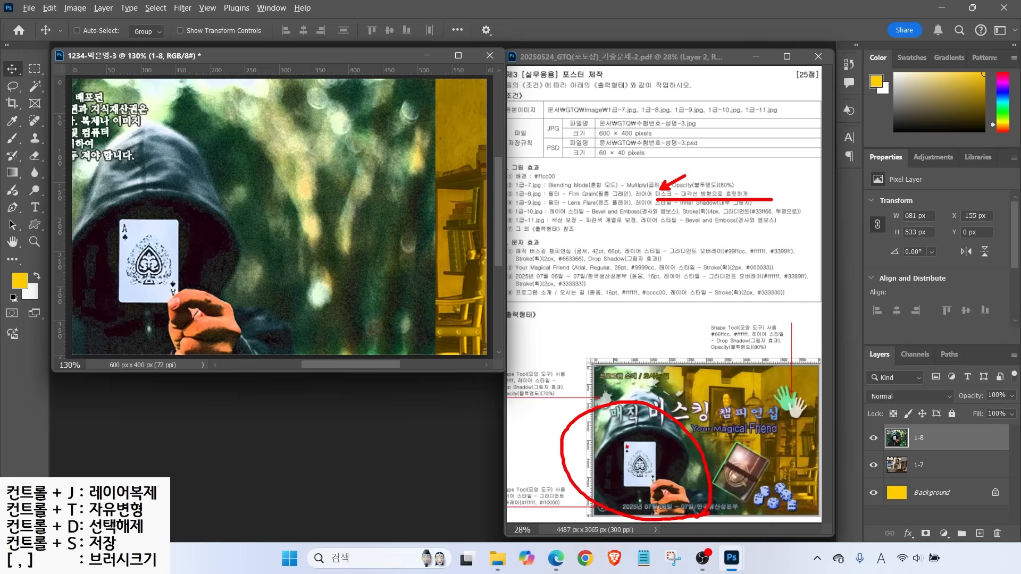
{"action": "left_click_drag", "start_coordinate": [454, 122], "coordinate": [383, 170]}
{"action": "left_click_drag", "start_coordinate": [388, 116], "coordinate": [435, 176]}
{"action": "mouse_move", "coordinate": [443, 259]}
{"action": "left_mouse_down"}
{"action": "mouse_move", "coordinate": [421, 293]}
{"action": "mouse_move", "coordinate": [451, 300]}
{"action": "left_mouse_up"}
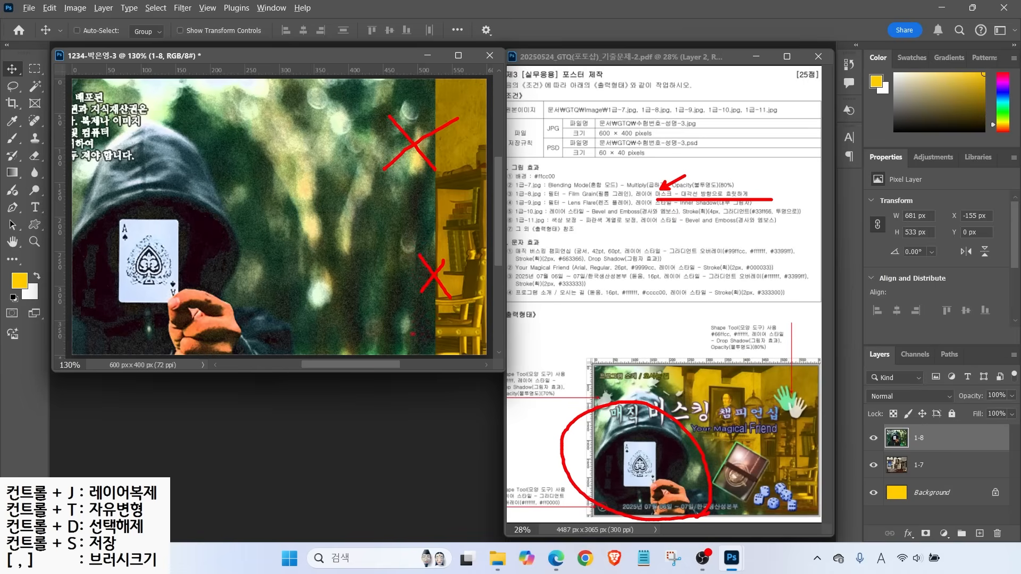
{"action": "key", "text": "Escape"}
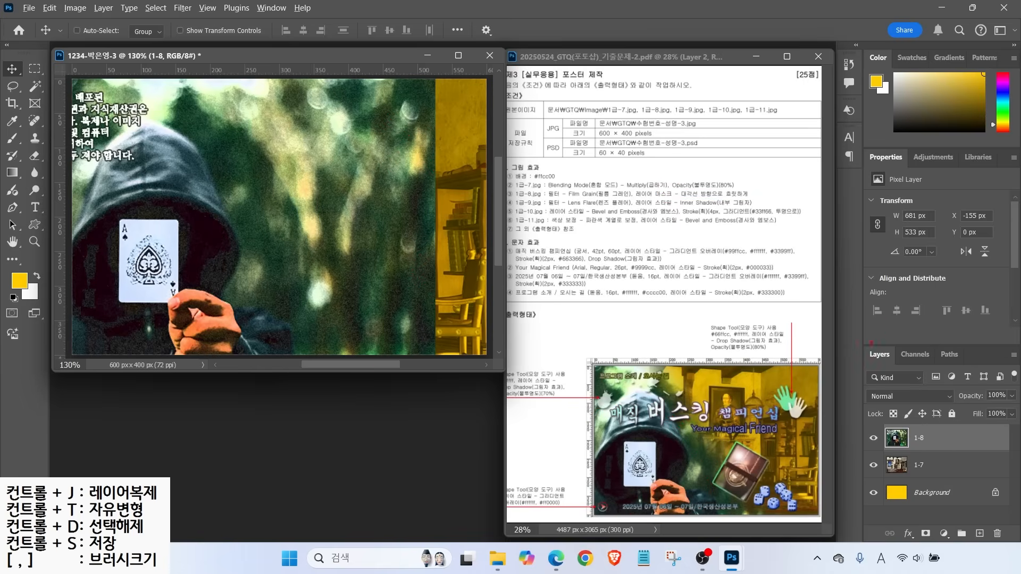
{"action": "left_click_drag", "start_coordinate": [862, 336], "coordinate": [1017, 550]}
{"action": "left_click_drag", "start_coordinate": [910, 521], "coordinate": [943, 550]}
{"action": "left_click_drag", "start_coordinate": [960, 511], "coordinate": [931, 528]}
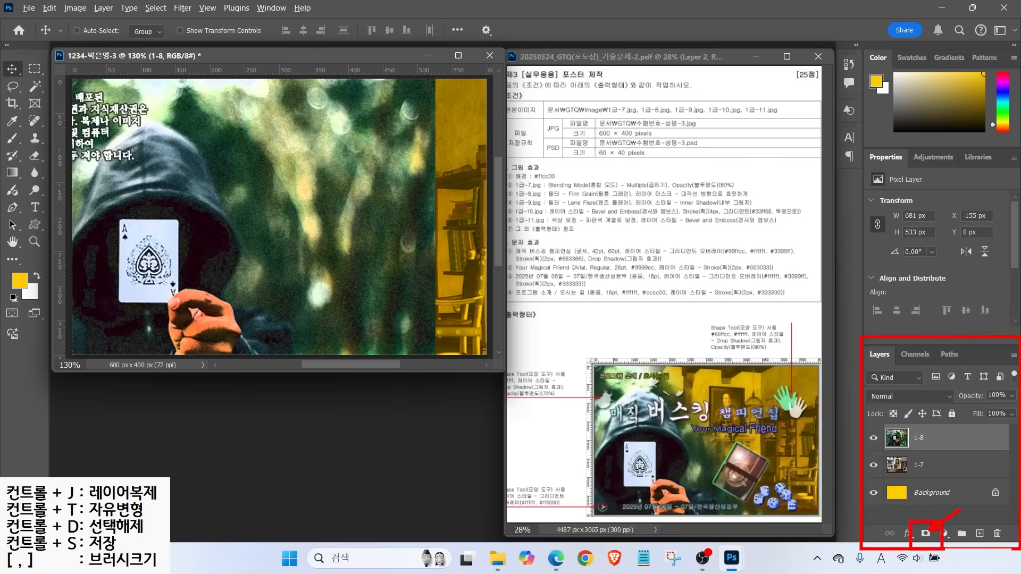
Attach a white layer mask to the 1-8 hooded-figure layer
{"action": "left_click", "coordinate": [926, 534]}
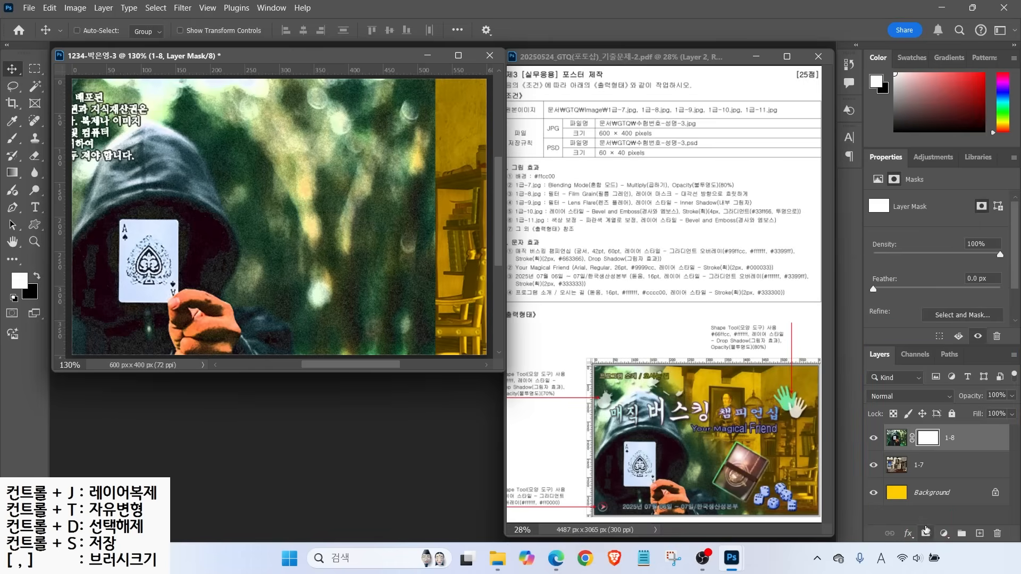
{"action": "left_click_drag", "start_coordinate": [930, 428], "coordinate": [950, 410]}
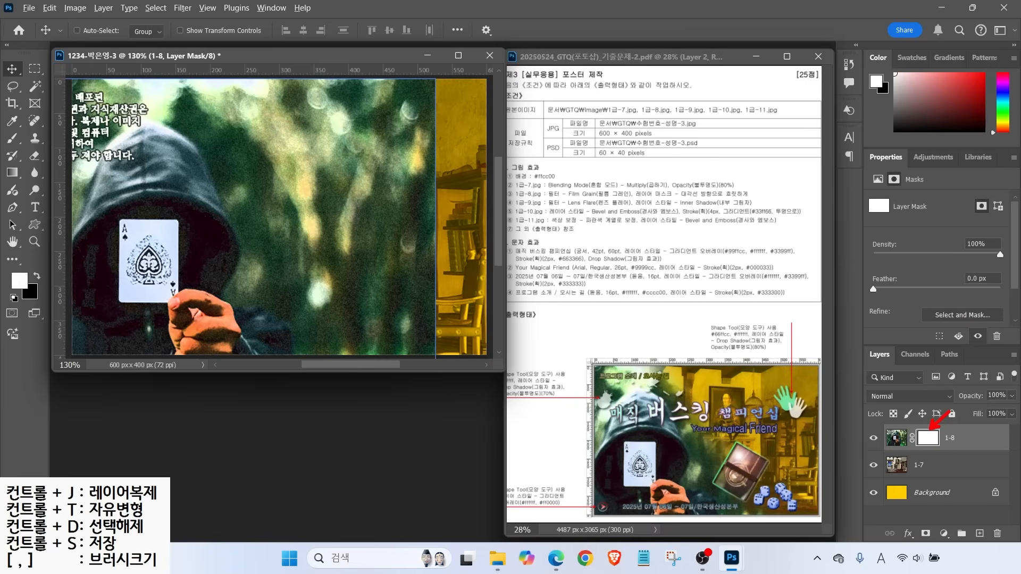
{"action": "mouse_move", "coordinate": [213, 362]}
{"action": "left_mouse_down"}
{"action": "mouse_move", "coordinate": [24, 282]}
{"action": "mouse_move", "coordinate": [393, 79]}
{"action": "mouse_move", "coordinate": [382, 326]}
{"action": "mouse_move", "coordinate": [196, 364]}
{"action": "left_mouse_up"}
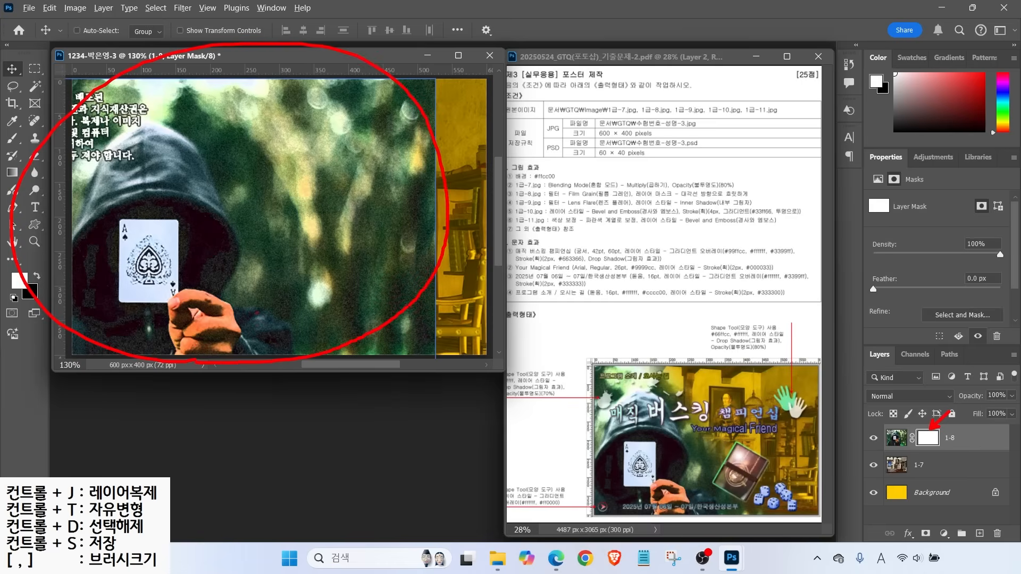
{"action": "key", "text": "Escape"}
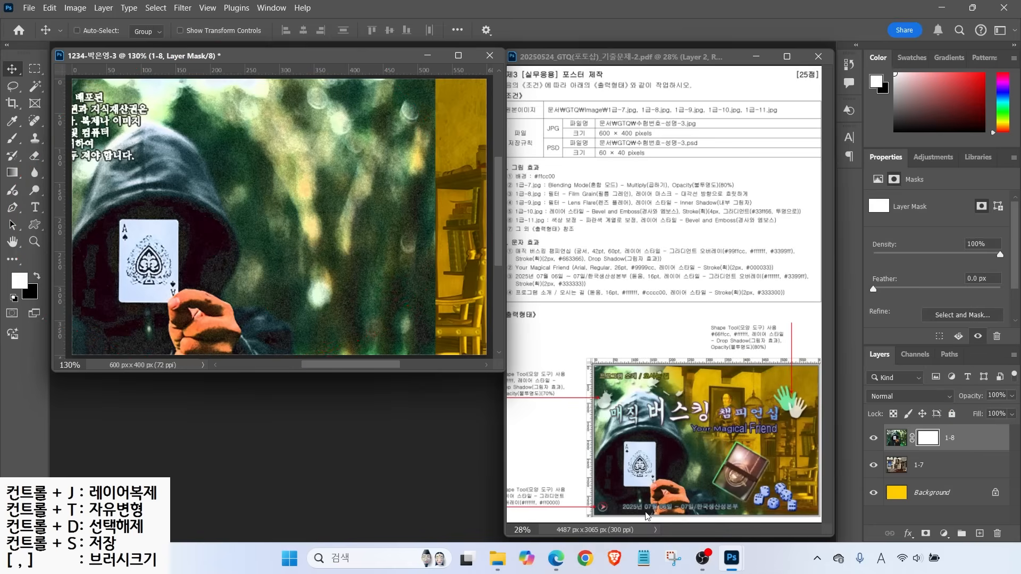
{"action": "mouse_move", "coordinate": [713, 481]}
{"action": "left_mouse_down"}
{"action": "mouse_move", "coordinate": [663, 429]}
{"action": "mouse_move", "coordinate": [654, 384]}
{"action": "mouse_move", "coordinate": [680, 397]}
{"action": "mouse_move", "coordinate": [733, 479]}
{"action": "left_mouse_up"}
{"action": "key", "text": "Escape"}
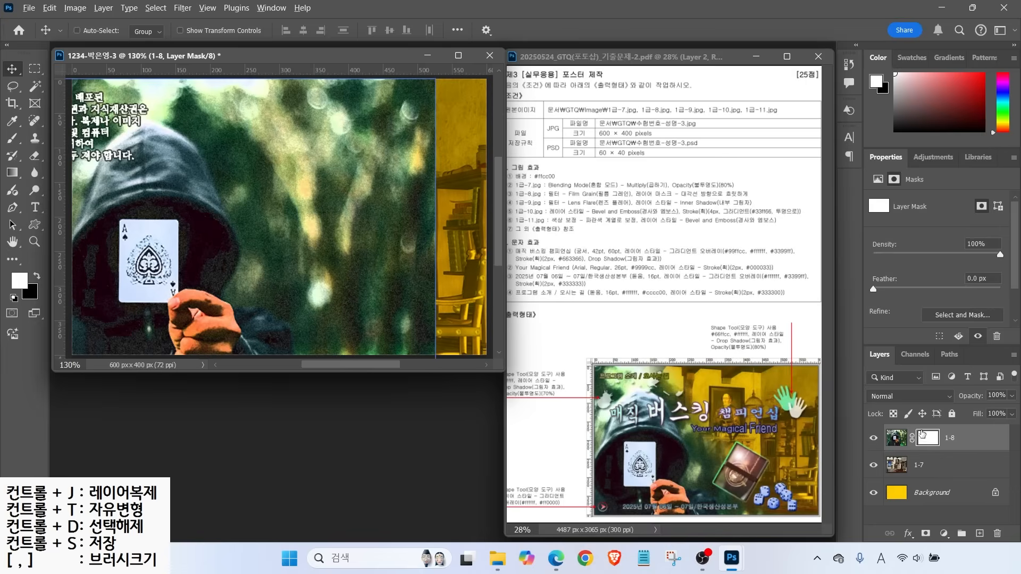
{"action": "left_click_drag", "start_coordinate": [916, 427], "coordinate": [889, 401]}
{"action": "mouse_move", "coordinate": [1, 158]}
{"action": "left_mouse_down"}
{"action": "mouse_move", "coordinate": [34, 189]}
{"action": "mouse_move", "coordinate": [64, 136]}
{"action": "left_mouse_up"}
{"action": "key", "text": "Escape"}
{"action": "left_click", "coordinate": [10, 171]}
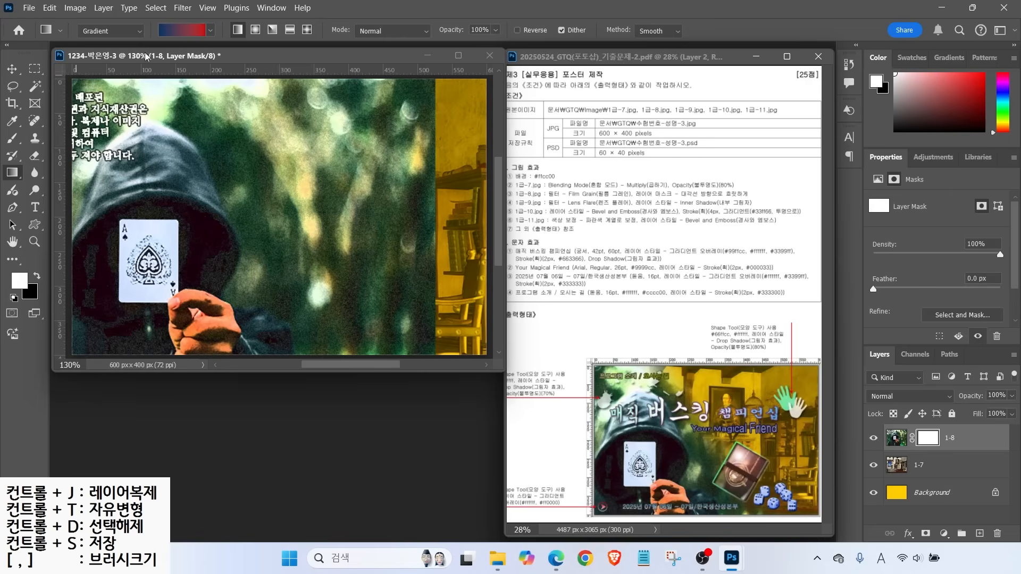
Choose the white-to-black Basics gradient preset
{"action": "key", "text": "ctrl"}
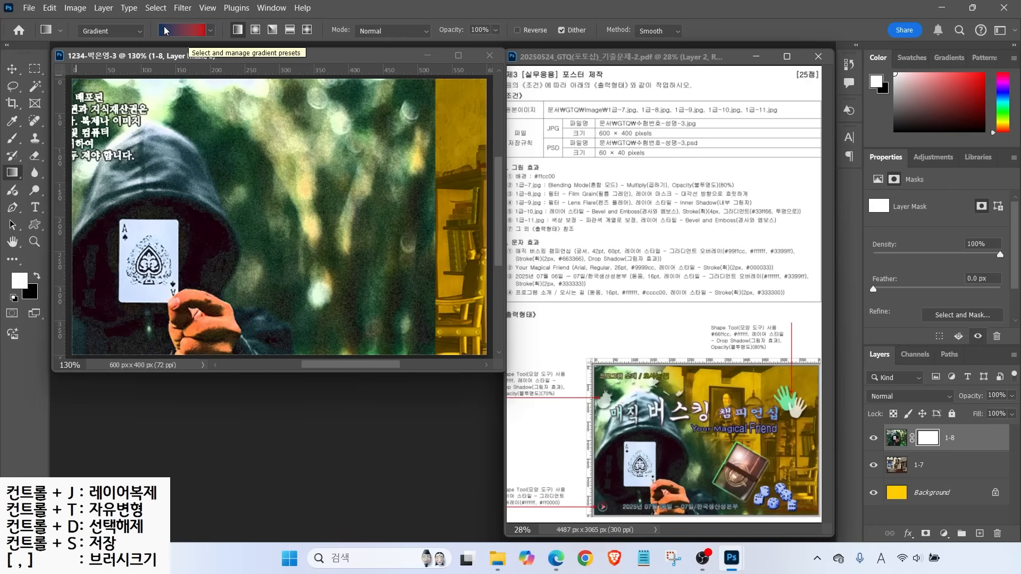
{"action": "key", "text": "ctrl"}
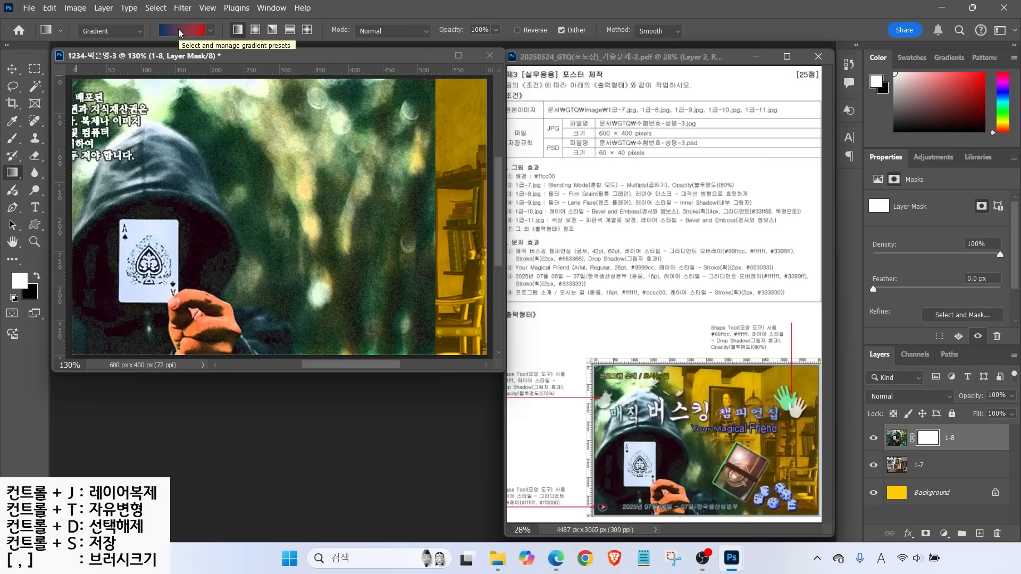
{"action": "left_click", "coordinate": [179, 32]}
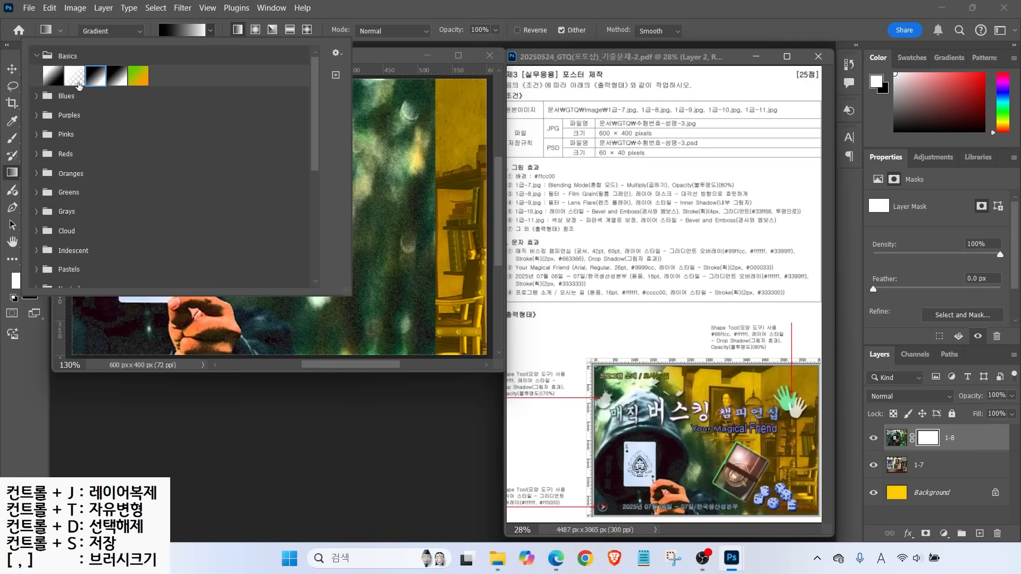
{"action": "left_click", "coordinate": [48, 78]}
{"action": "left_click", "coordinate": [90, 79]}
{"action": "left_click", "coordinate": [49, 75]}
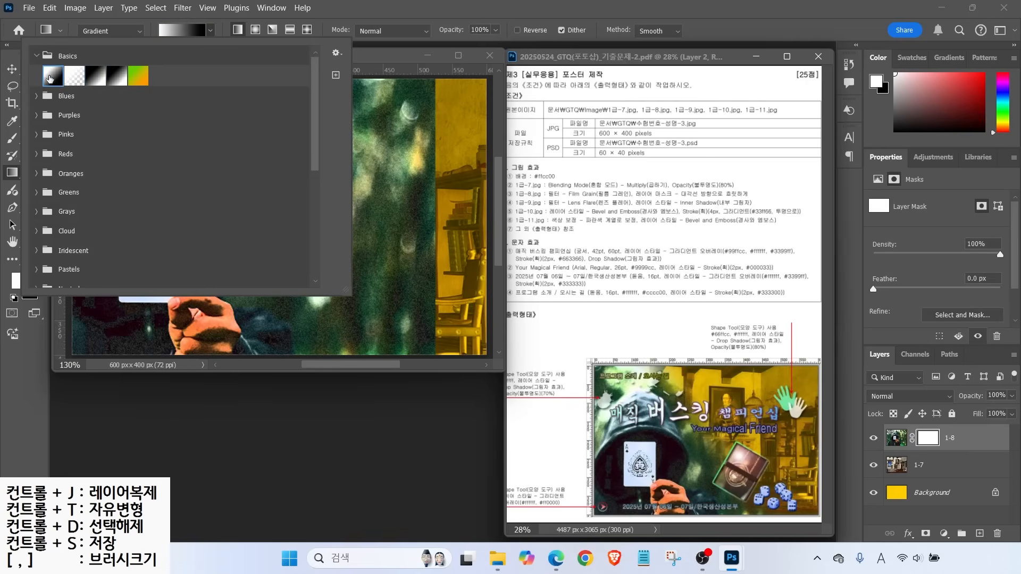
{"action": "left_click", "coordinate": [173, 31]}
Drag the gradient on the 1-8 mask from the card toward the upper right
{"action": "mouse_move", "coordinate": [212, 335]}
{"action": "left_mouse_down"}
{"action": "mouse_move", "coordinate": [78, 315]}
{"action": "mouse_move", "coordinate": [230, 316]}
{"action": "mouse_move", "coordinate": [213, 336]}
{"action": "left_mouse_up"}
{"action": "left_click_drag", "start_coordinate": [102, 246], "coordinate": [165, 242]}
{"action": "mouse_move", "coordinate": [122, 220]}
{"action": "left_mouse_down"}
{"action": "mouse_move", "coordinate": [121, 272]}
{"action": "mouse_move", "coordinate": [164, 305]}
{"action": "left_mouse_up"}
{"action": "mouse_move", "coordinate": [126, 315]}
{"action": "left_mouse_down"}
{"action": "mouse_move", "coordinate": [136, 333]}
{"action": "mouse_move", "coordinate": [206, 283]}
{"action": "left_mouse_up"}
{"action": "left_click_drag", "start_coordinate": [425, 80], "coordinate": [357, 142]}
{"action": "left_click_drag", "start_coordinate": [367, 69], "coordinate": [429, 139]}
{"action": "left_click", "coordinate": [417, 146]}
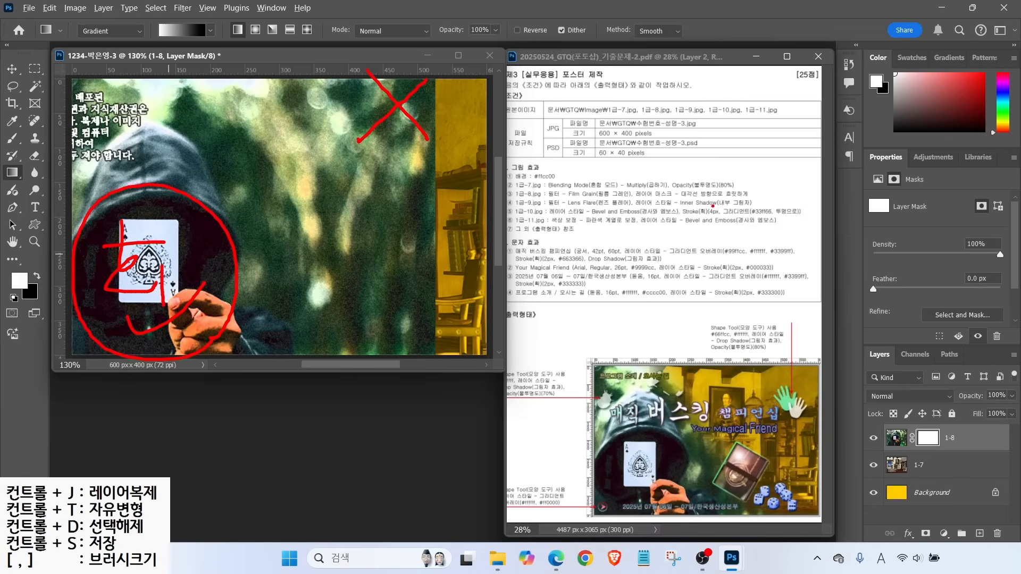
{"action": "left_click_drag", "start_coordinate": [687, 203], "coordinate": [773, 200]}
{"action": "mouse_move", "coordinate": [392, 132]}
{"action": "left_mouse_down"}
{"action": "mouse_move", "coordinate": [391, 157]}
{"action": "mouse_move", "coordinate": [433, 128]}
{"action": "mouse_move", "coordinate": [436, 163]}
{"action": "left_mouse_up"}
{"action": "mouse_move", "coordinate": [393, 173]}
{"action": "left_mouse_down"}
{"action": "mouse_move", "coordinate": [448, 184]}
{"action": "mouse_move", "coordinate": [381, 173]}
{"action": "left_mouse_up"}
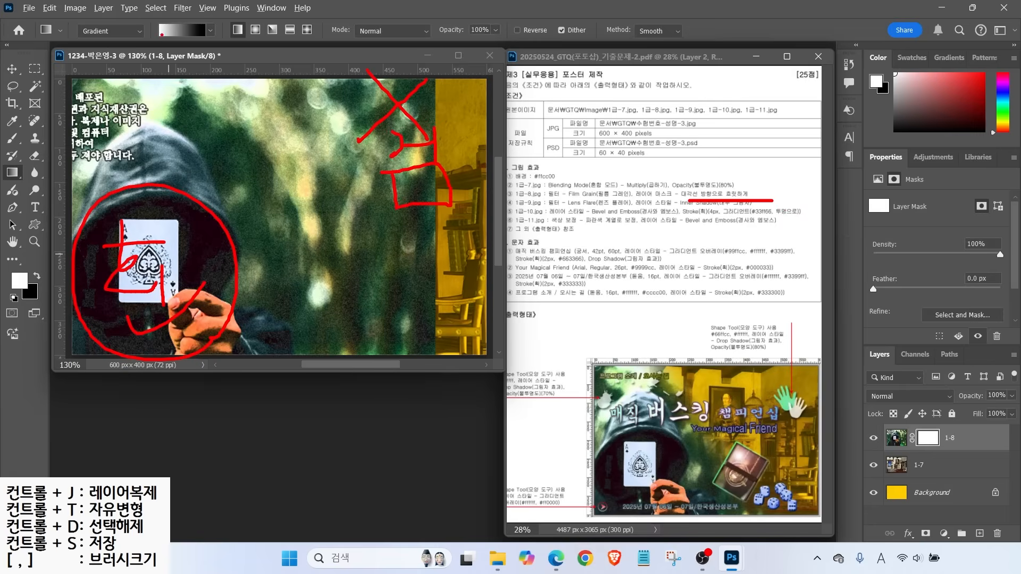
{"action": "left_click_drag", "start_coordinate": [147, 62], "coordinate": [160, 40]}
{"action": "mouse_move", "coordinate": [144, 250]}
{"action": "left_mouse_down"}
{"action": "mouse_move", "coordinate": [130, 269]}
{"action": "mouse_move", "coordinate": [154, 276]}
{"action": "mouse_move", "coordinate": [345, 127]}
{"action": "left_mouse_up"}
{"action": "left_click_drag", "start_coordinate": [281, 157], "coordinate": [348, 125]}
{"action": "left_click_drag", "start_coordinate": [353, 124], "coordinate": [339, 193]}
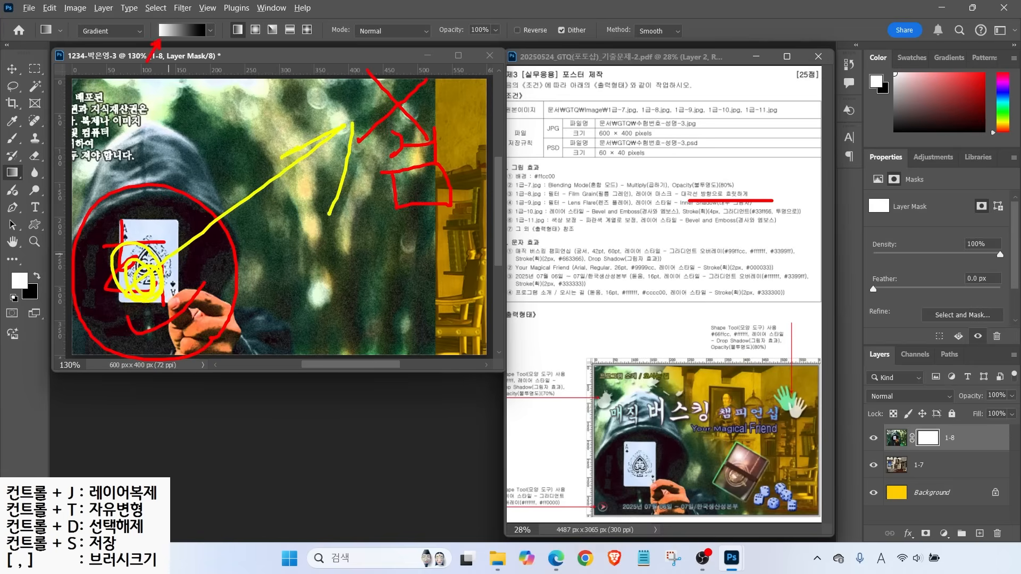
{"action": "key", "text": "Escape"}
{"action": "mouse_move", "coordinate": [169, 263]}
{"action": "left_mouse_down"}
{"action": "mouse_move", "coordinate": [337, 149]}
{"action": "mouse_move", "coordinate": [257, 155]}
{"action": "mouse_move", "coordinate": [337, 164]}
{"action": "mouse_move", "coordinate": [337, 155]}
{"action": "left_mouse_up"}
{"action": "left_click_drag", "start_coordinate": [227, 264], "coordinate": [380, 152]}
{"action": "key", "text": "3"}
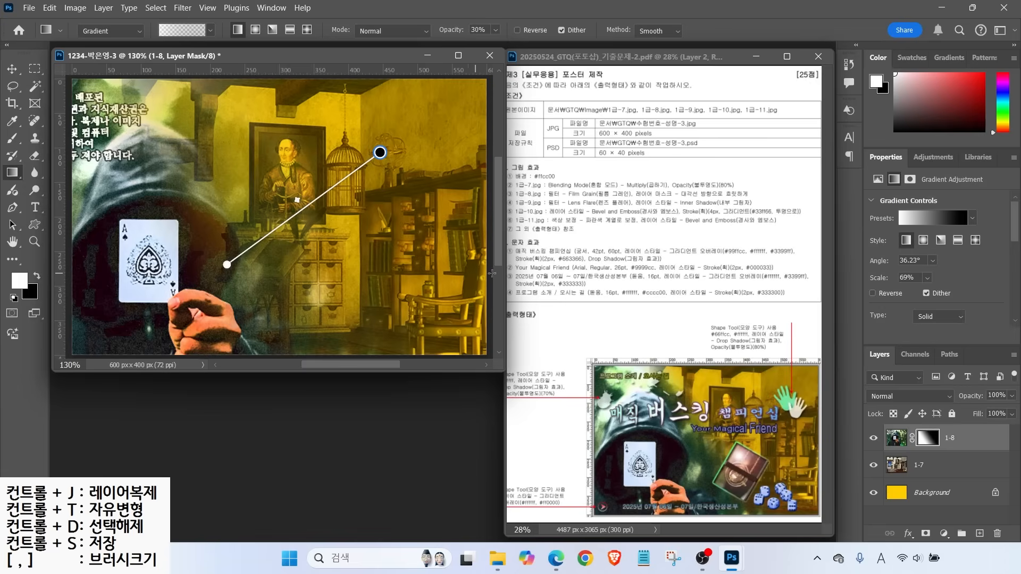
{"action": "key", "text": "ctrl+o"}
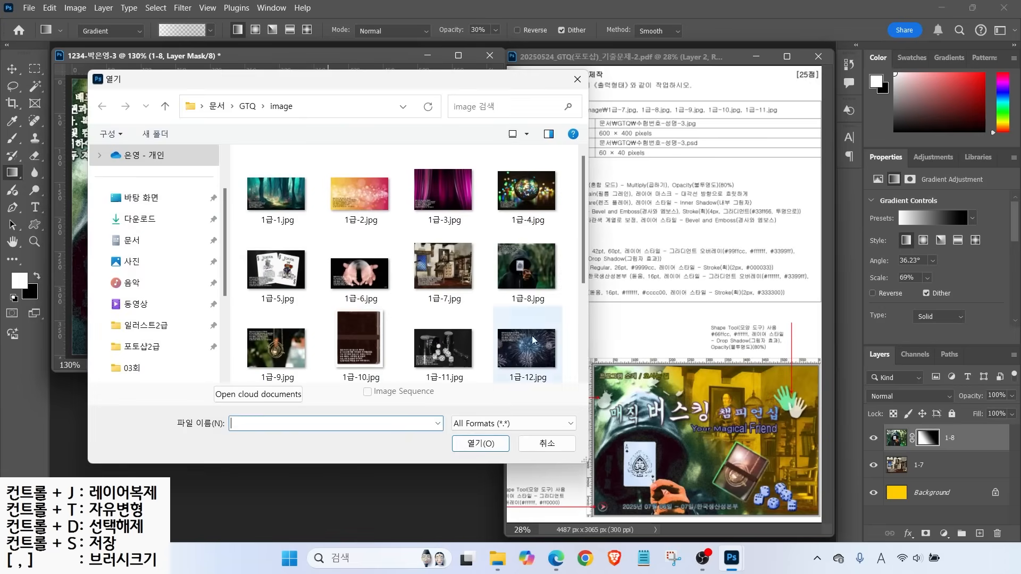
Copy the 1급-9.jpg time-turner photo into the poster and close the source
{"action": "left_click", "coordinate": [275, 360]}
{"action": "double_click", "coordinate": [275, 360]}
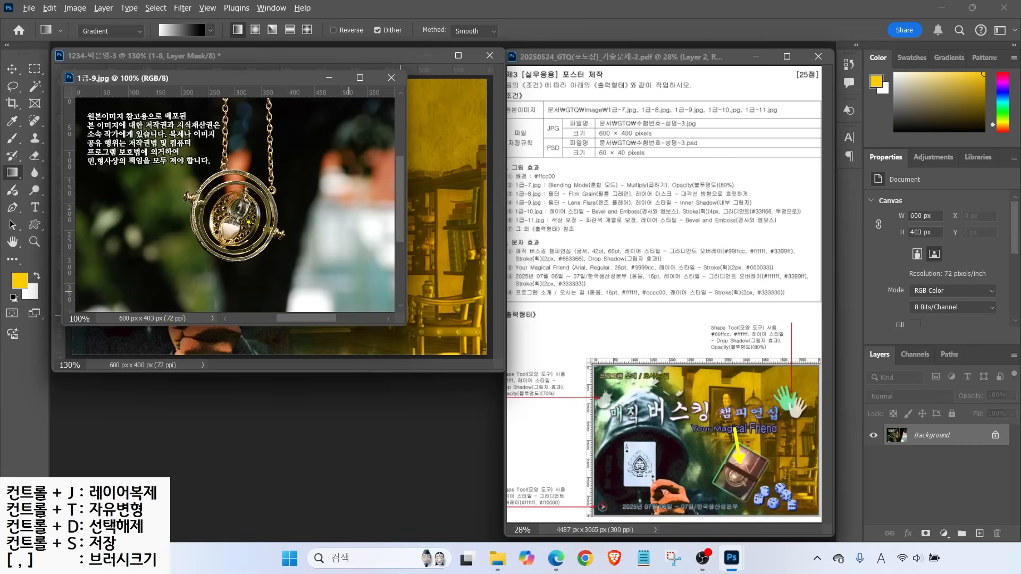
{"action": "left_click_drag", "start_coordinate": [235, 79], "coordinate": [299, 181]}
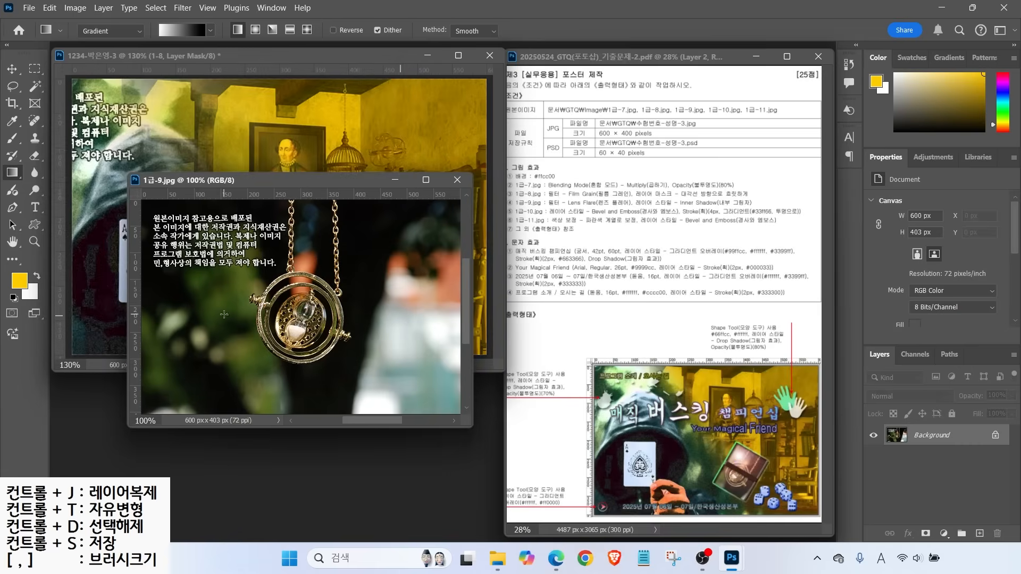
{"action": "left_click", "coordinate": [12, 68]}
{"action": "left_click_drag", "start_coordinate": [327, 246], "coordinate": [357, 151]}
{"action": "left_click", "coordinate": [372, 180]}
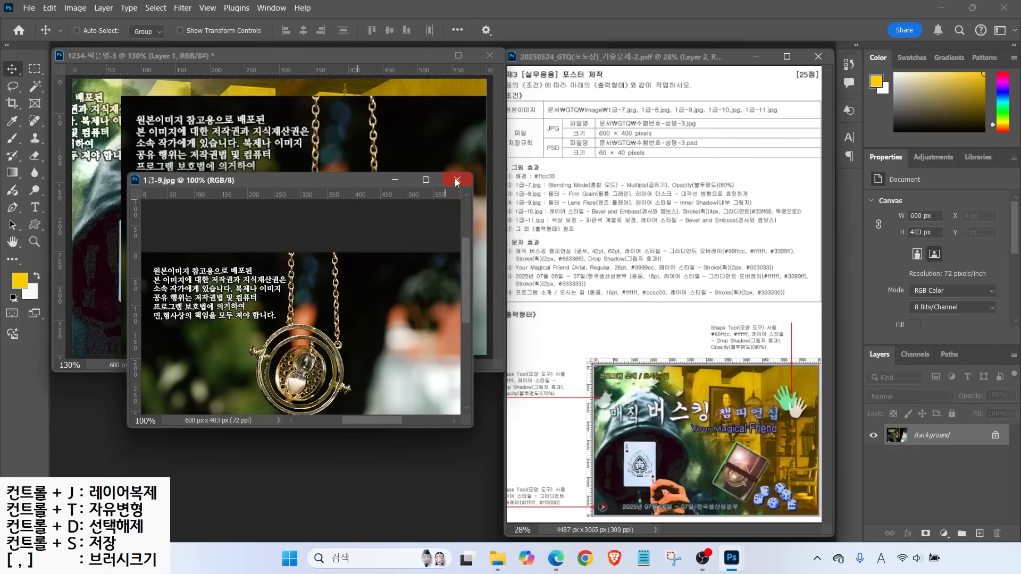
{"action": "left_click", "coordinate": [457, 181]}
Rename the new time-turner layer to 1-9
{"action": "double_click", "coordinate": [924, 437]}
{"action": "type", "text": "1-9"}
{"action": "key", "text": "Return"}
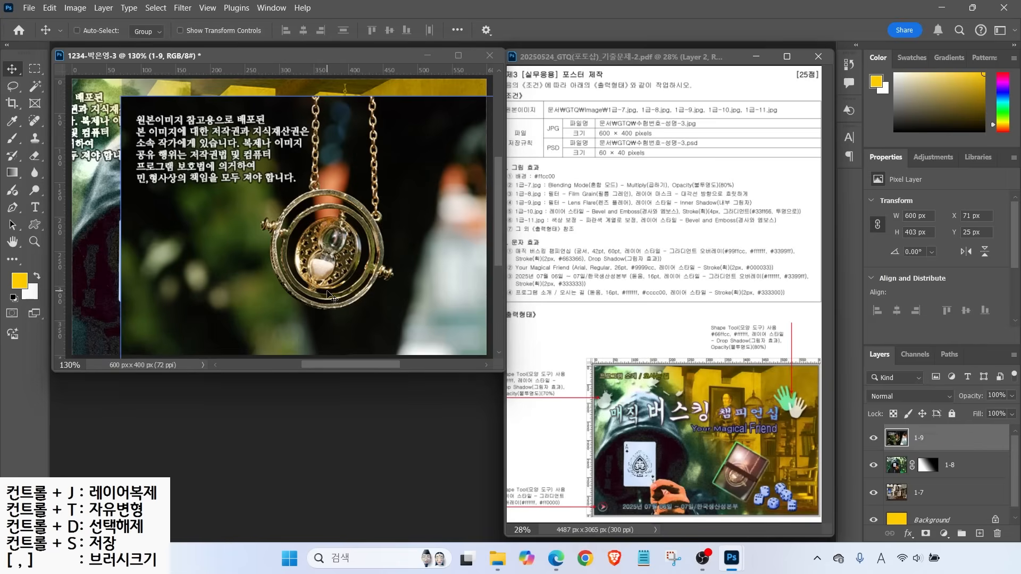
Scale layer 1-9 to about 59% (356 × 239 px) over the poster's lower right
{"action": "key", "text": "ctrl+t"}
{"action": "left_click_drag", "start_coordinate": [121, 98], "coordinate": [271, 198]}
{"action": "left_click_drag", "start_coordinate": [371, 271], "coordinate": [300, 230]}
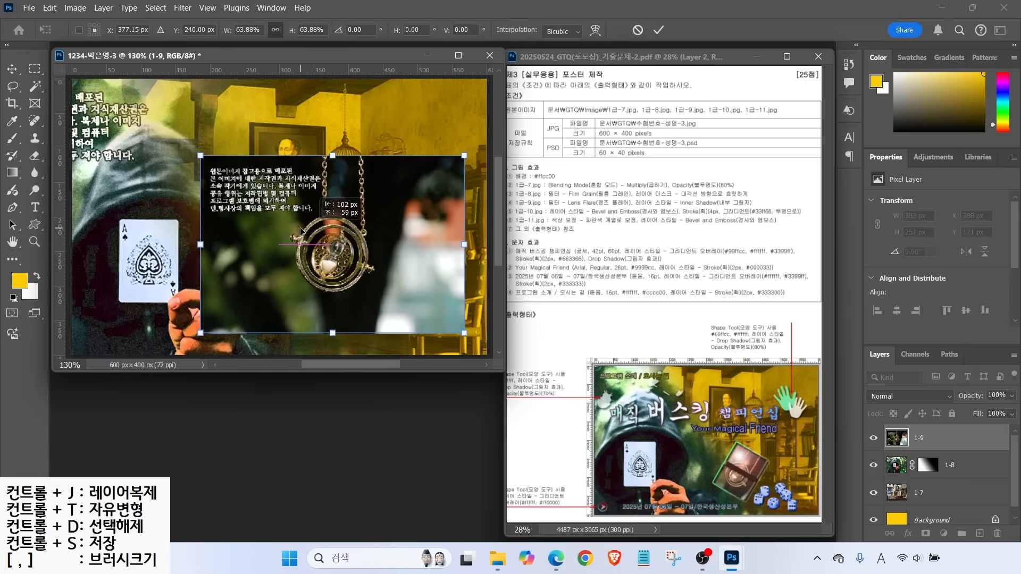
{"action": "left_click_drag", "start_coordinate": [200, 155], "coordinate": [219, 168]}
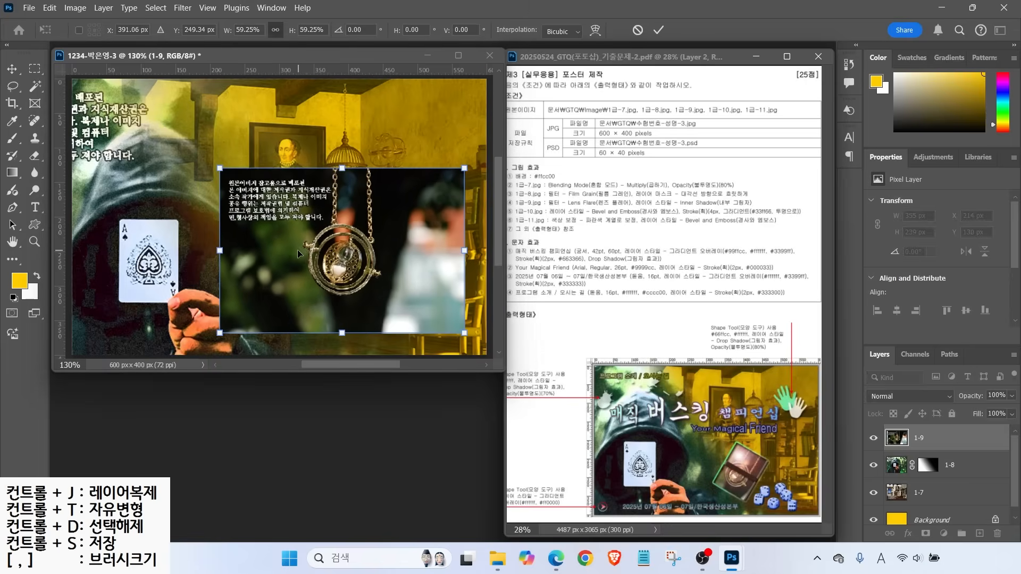
{"action": "key", "text": "Return"}
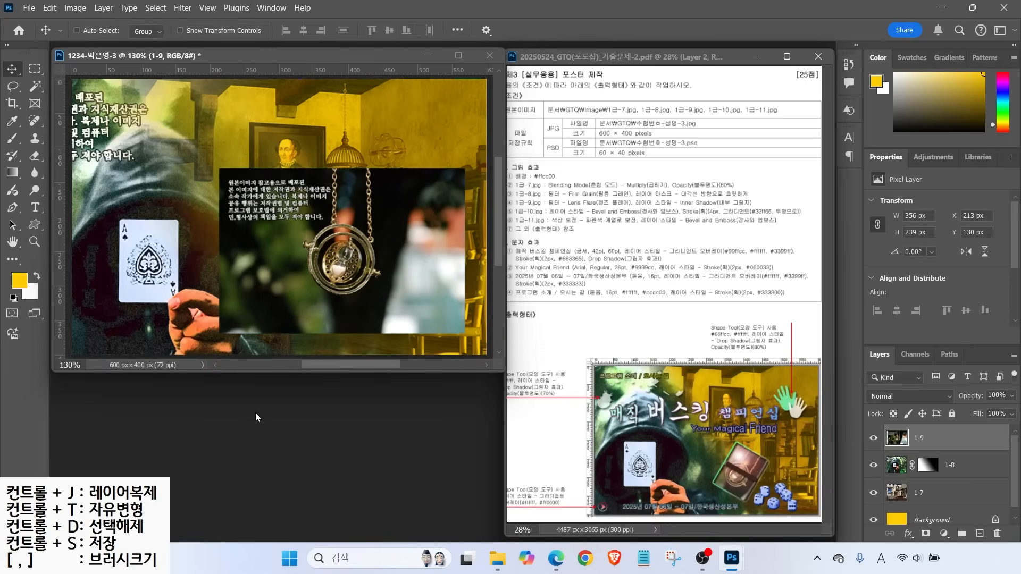
{"action": "key", "text": "ctrl+o"}
Open 1급-10.jpg and select the book by Magic Wand on the white margin, then inverse
{"action": "left_click", "coordinate": [361, 341]}
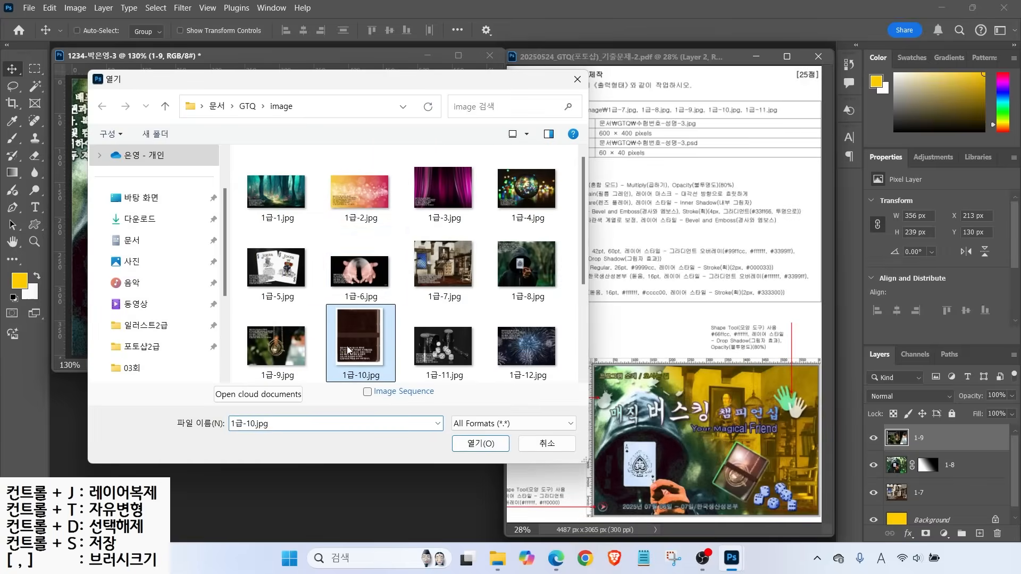
{"action": "left_click", "coordinate": [471, 445]}
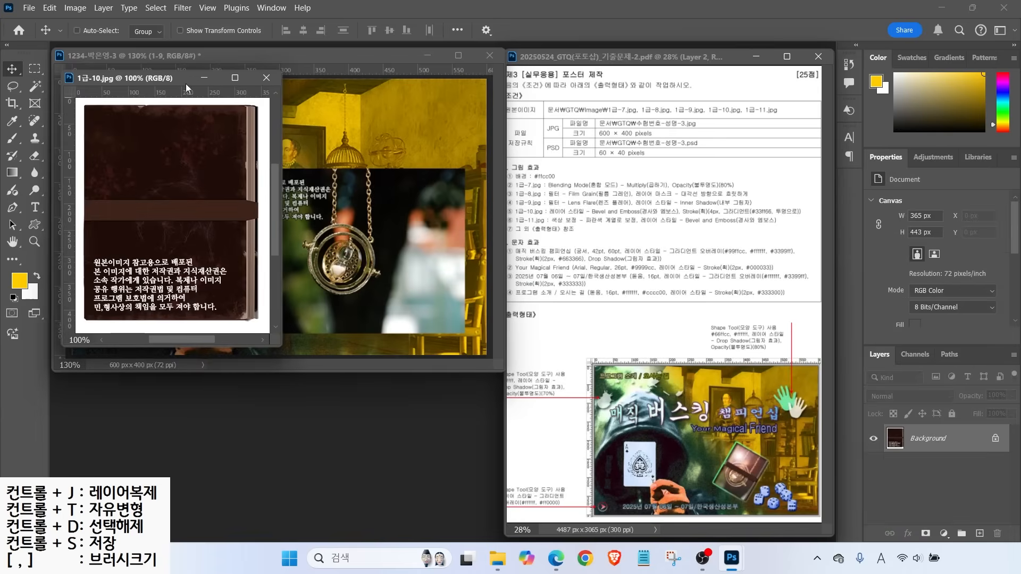
{"action": "left_click_drag", "start_coordinate": [199, 86], "coordinate": [293, 165]}
{"action": "left_click", "coordinate": [34, 85]}
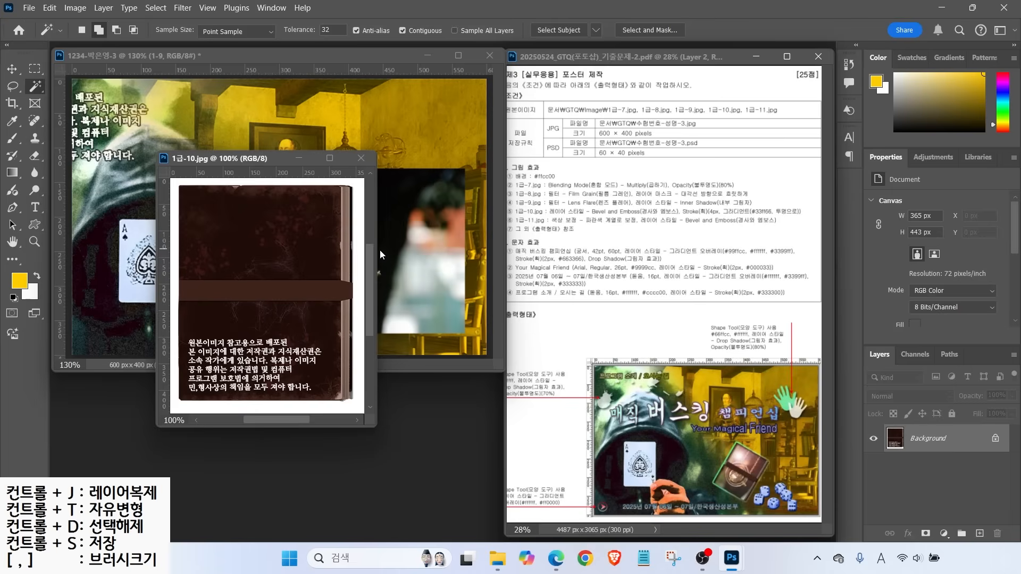
{"action": "left_click", "coordinate": [360, 250]}
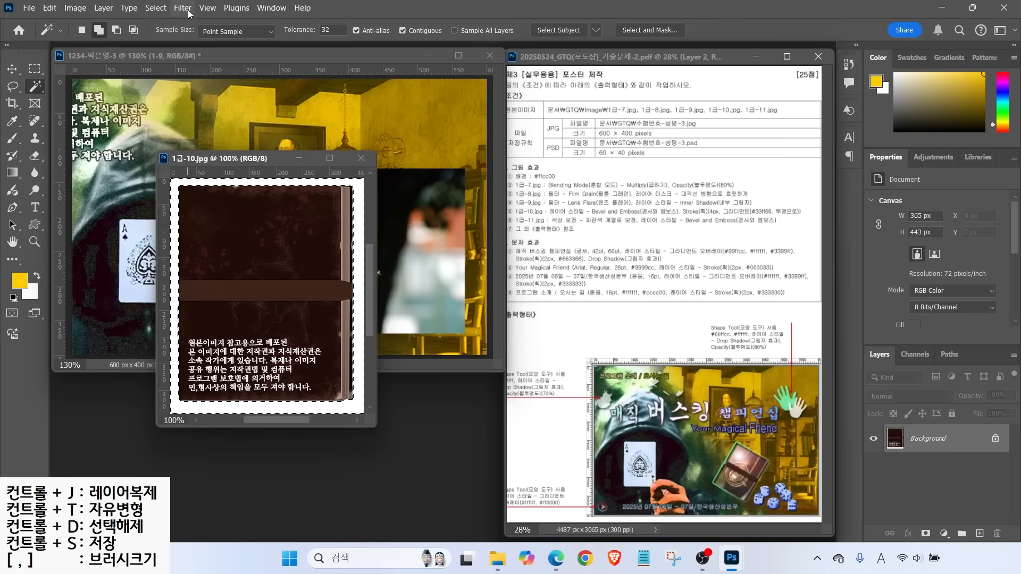
{"action": "left_click", "coordinate": [156, 8]}
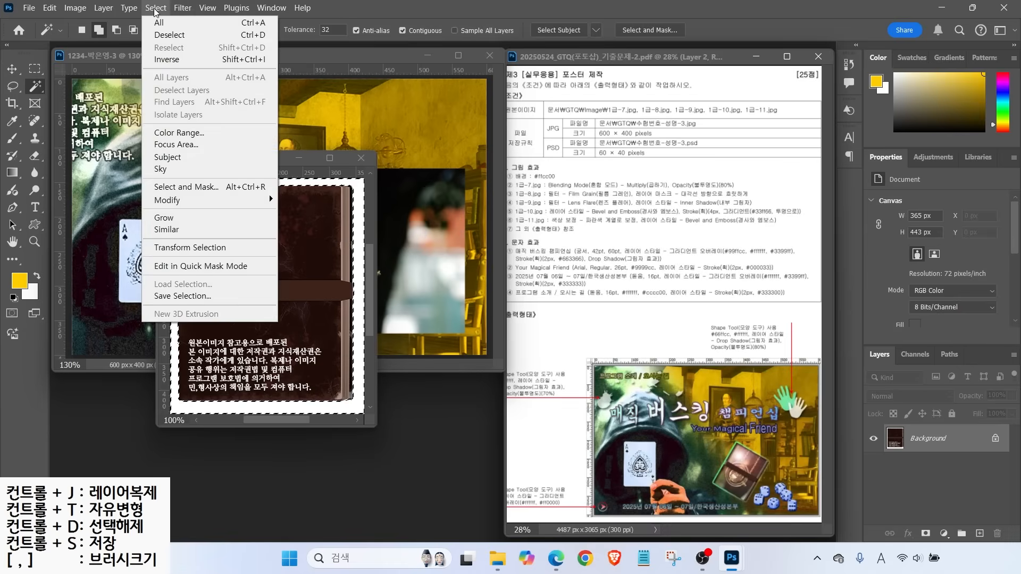
{"action": "left_click", "coordinate": [166, 60]}
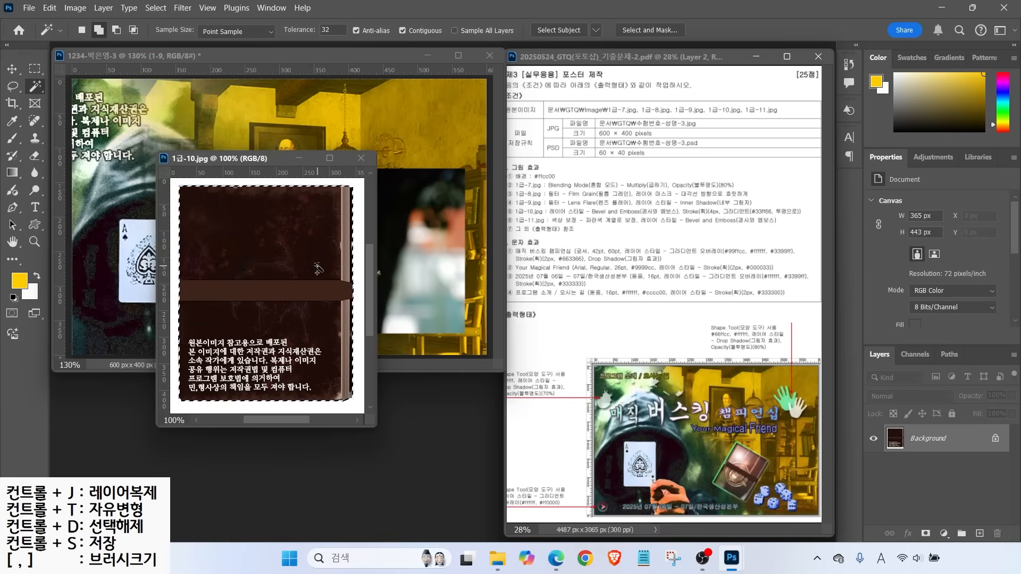
Move the book into the poster, close the source, and name the layer 1-10
{"action": "left_click", "coordinate": [12, 68]}
{"action": "left_click_drag", "start_coordinate": [232, 243], "coordinate": [142, 214]}
{"action": "left_click", "coordinate": [313, 392]}
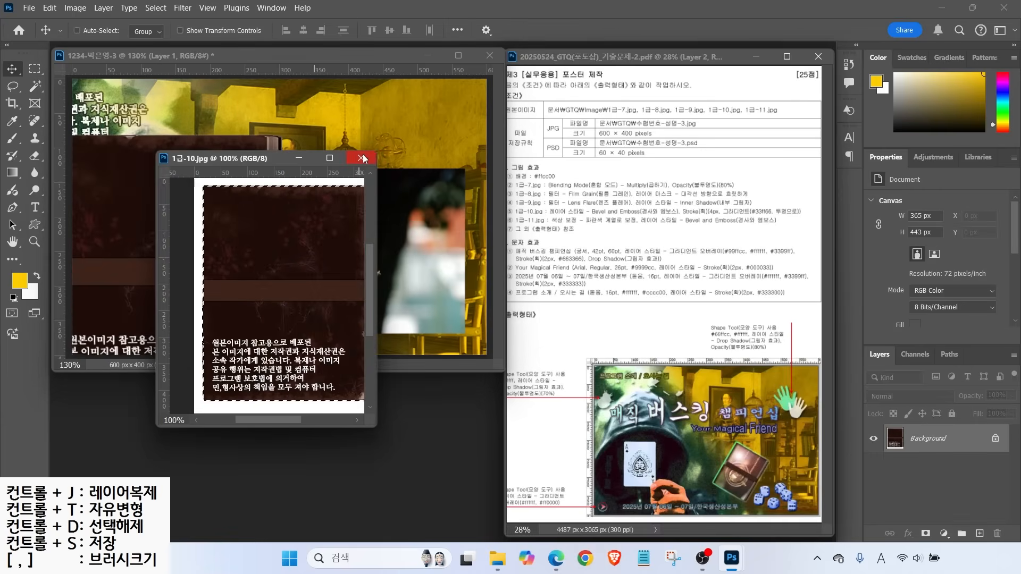
{"action": "left_click", "coordinate": [363, 158]}
{"action": "double_click", "coordinate": [922, 438]}
{"action": "type", "text": "1-10"}
{"action": "key", "text": "Return"}
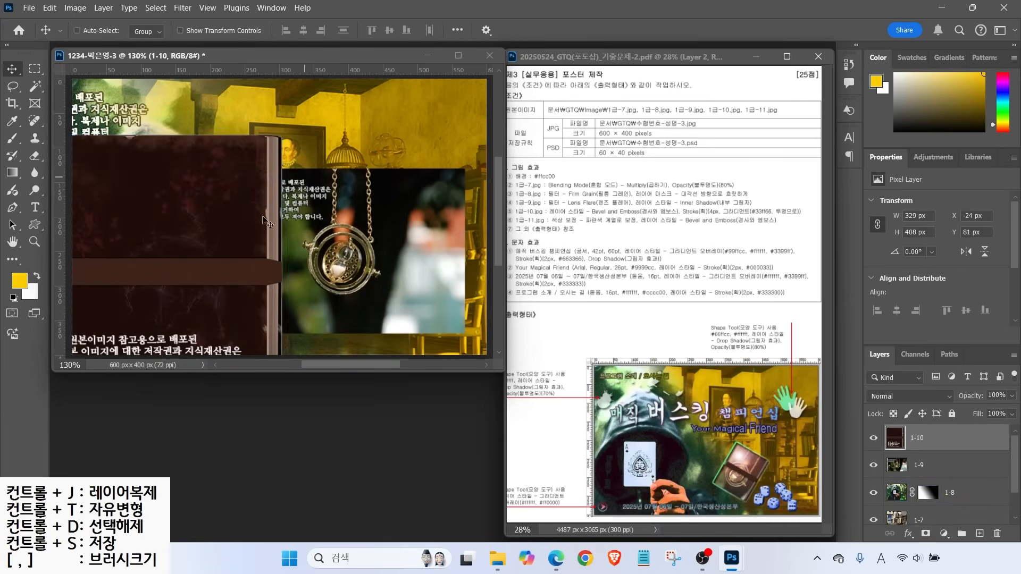
Scale the book to 39% and tilt it about 22° over the pendant photo
{"action": "key", "text": "ctrl+t"}
{"action": "left_click_drag", "start_coordinate": [281, 136], "coordinate": [159, 288]}
{"action": "left_click_drag", "start_coordinate": [113, 329], "coordinate": [386, 230]}
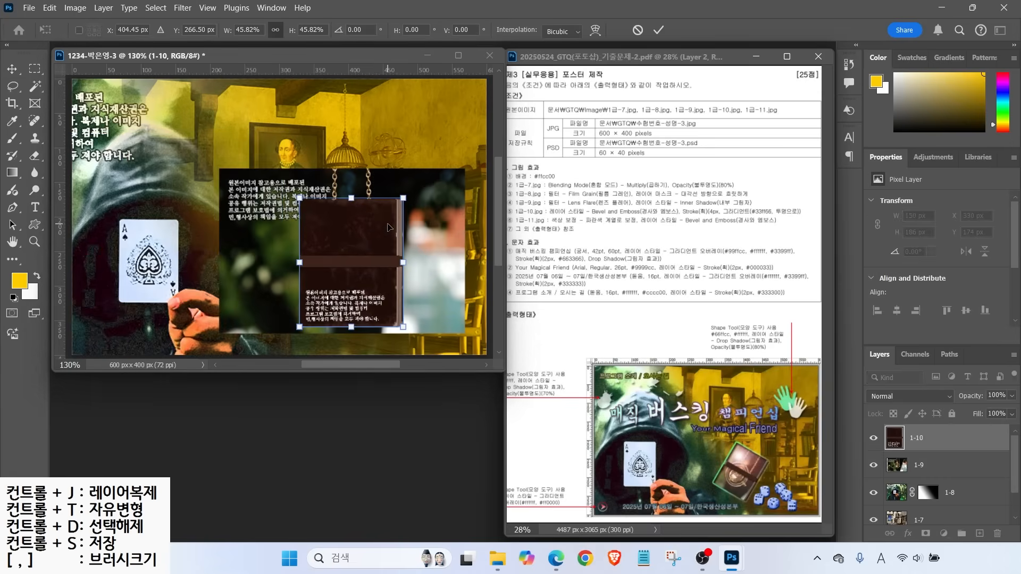
{"action": "left_click_drag", "start_coordinate": [417, 193], "coordinate": [432, 229]}
{"action": "left_click_drag", "start_coordinate": [361, 260], "coordinate": [326, 265]}
{"action": "left_click_drag", "start_coordinate": [404, 226], "coordinate": [363, 228]}
{"action": "left_click_drag", "start_coordinate": [296, 284], "coordinate": [334, 290]}
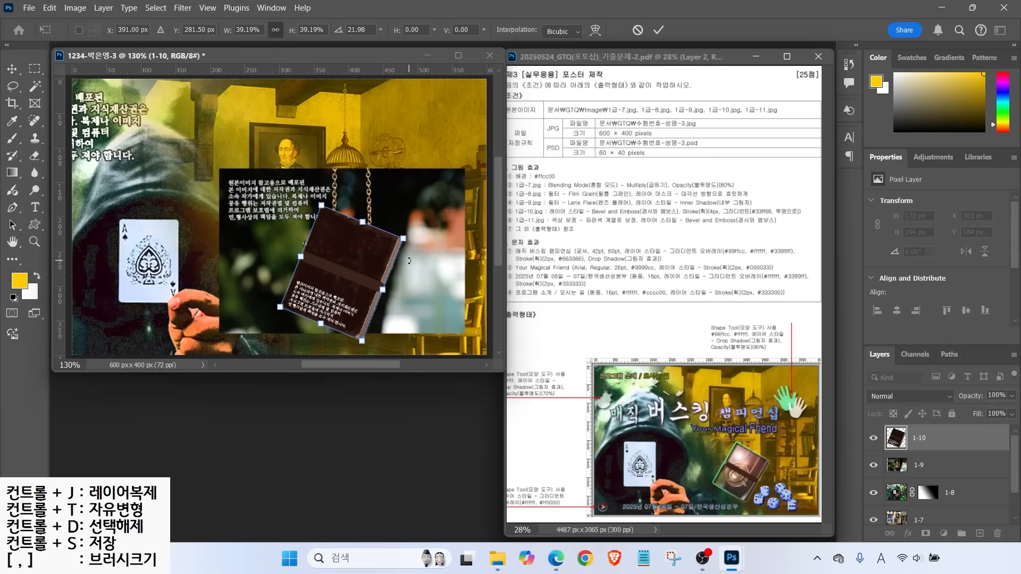
{"action": "key", "text": "Return"}
{"action": "left_click", "coordinate": [935, 461]}
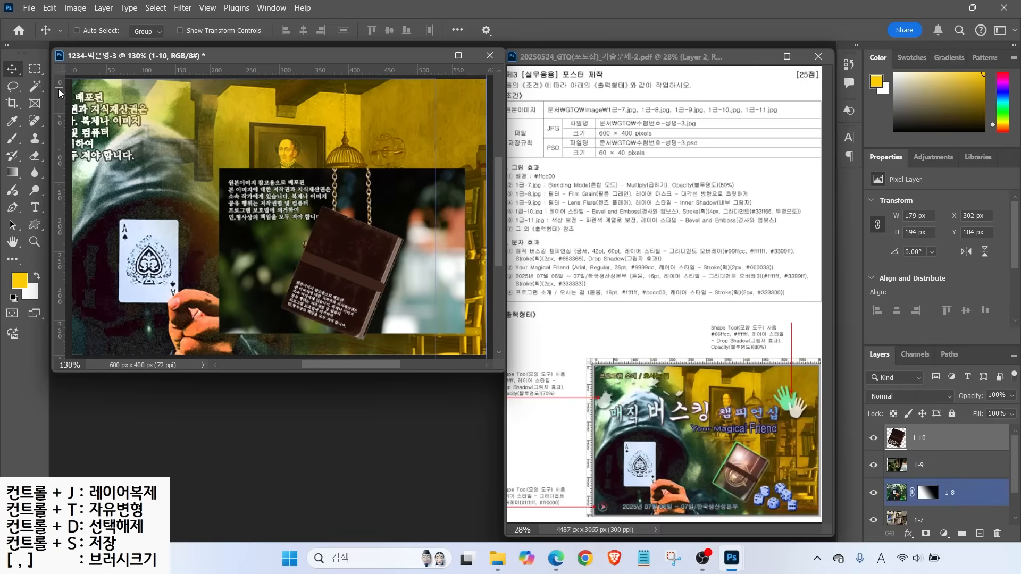
Quick-select the book cover and copy it onto its own layer
{"action": "key", "text": "w"}
{"action": "key", "text": "shift+w"}
{"action": "left_click_drag", "start_coordinate": [339, 245], "coordinate": [354, 255]}
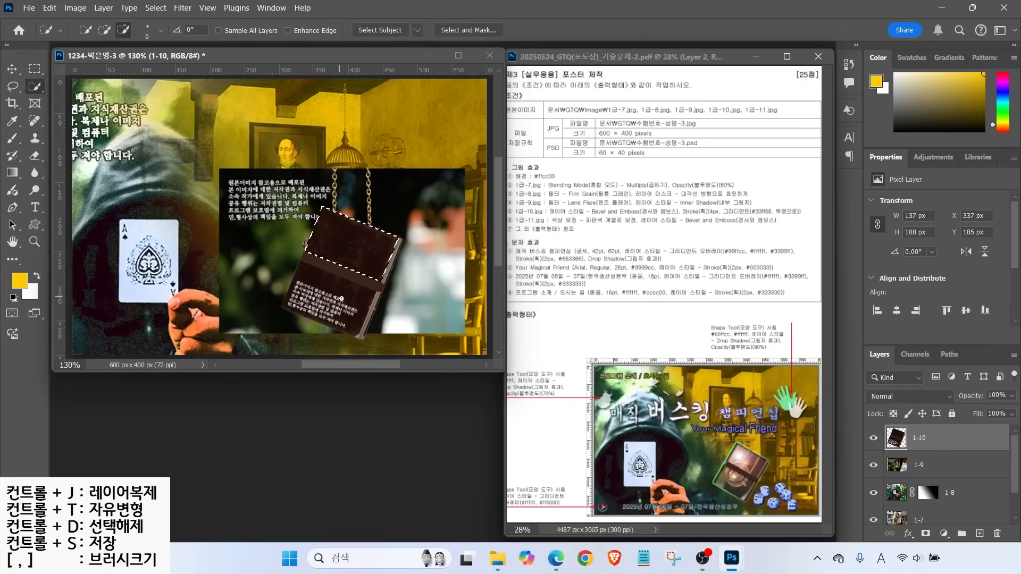
{"action": "mouse_move", "coordinate": [317, 282]}
{"action": "left_mouse_down"}
{"action": "mouse_move", "coordinate": [341, 316]}
{"action": "mouse_move", "coordinate": [307, 291]}
{"action": "mouse_move", "coordinate": [294, 303]}
{"action": "mouse_move", "coordinate": [343, 319]}
{"action": "left_mouse_up"}
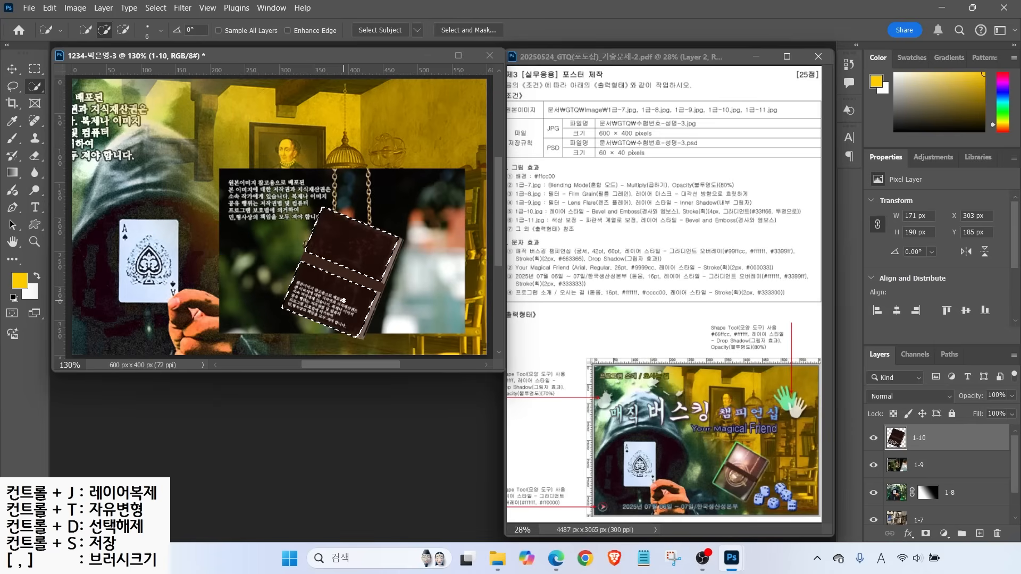
{"action": "key", "text": "ctrl+j"}
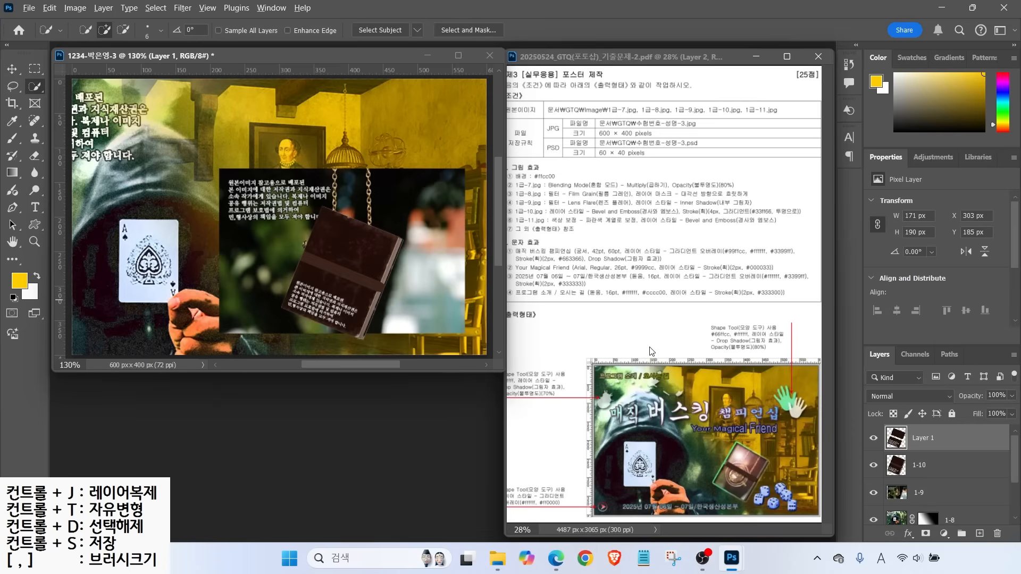
Rename the copied cover layer to 클리핑
{"action": "mouse_move", "coordinate": [941, 448]}
{"action": "left_mouse_down"}
{"action": "mouse_move", "coordinate": [883, 444]}
{"action": "mouse_move", "coordinate": [944, 448]}
{"action": "mouse_move", "coordinate": [935, 414]}
{"action": "left_mouse_up"}
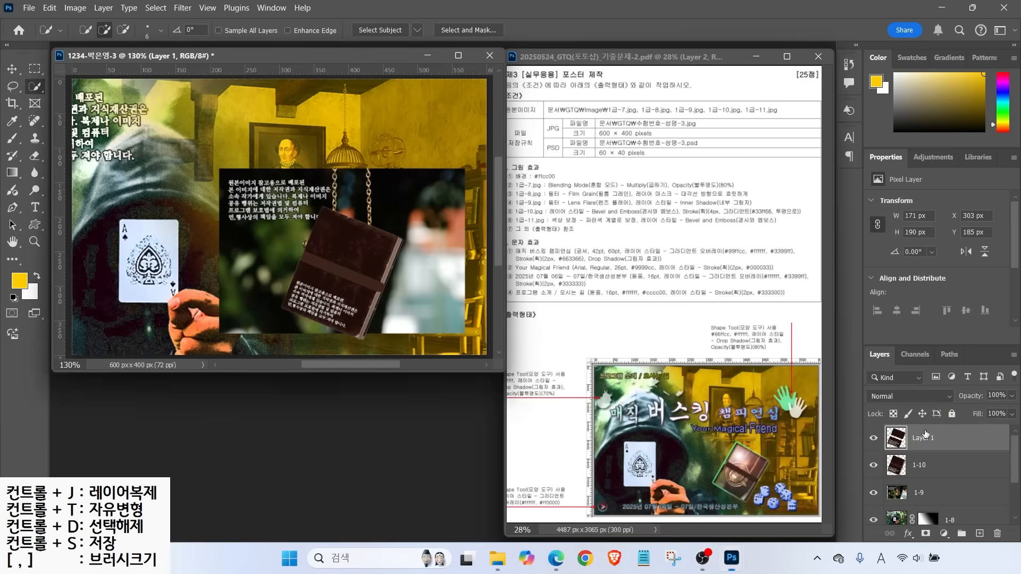
{"action": "double_click", "coordinate": [920, 438]}
{"action": "type", "text": "z"}
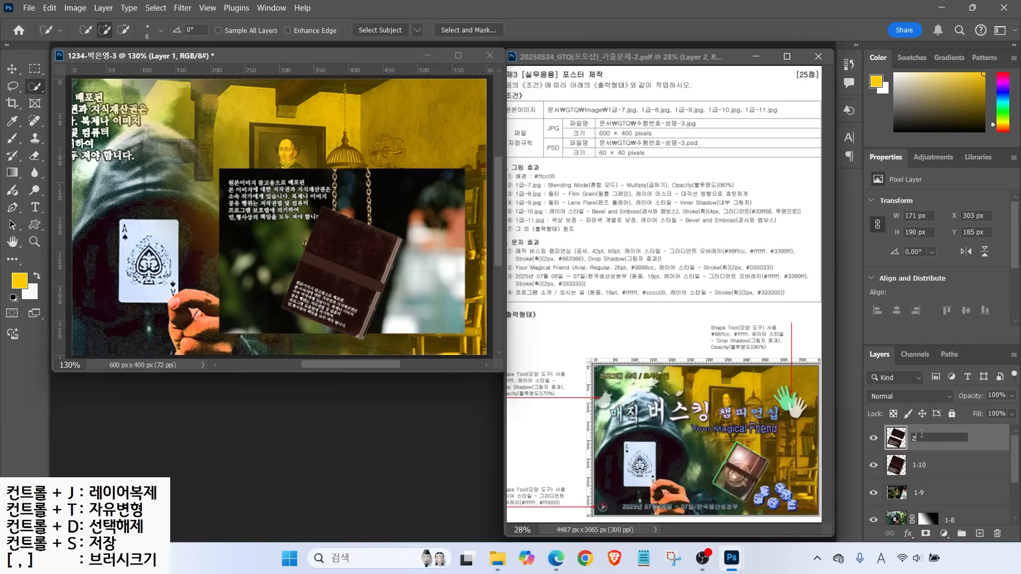
{"action": "type", "text": "fflgld"}
{"action": "key", "text": "Return"}
Move layer 1-9 directly above the 클리핑 layer
{"action": "key", "text": "ctrl"}
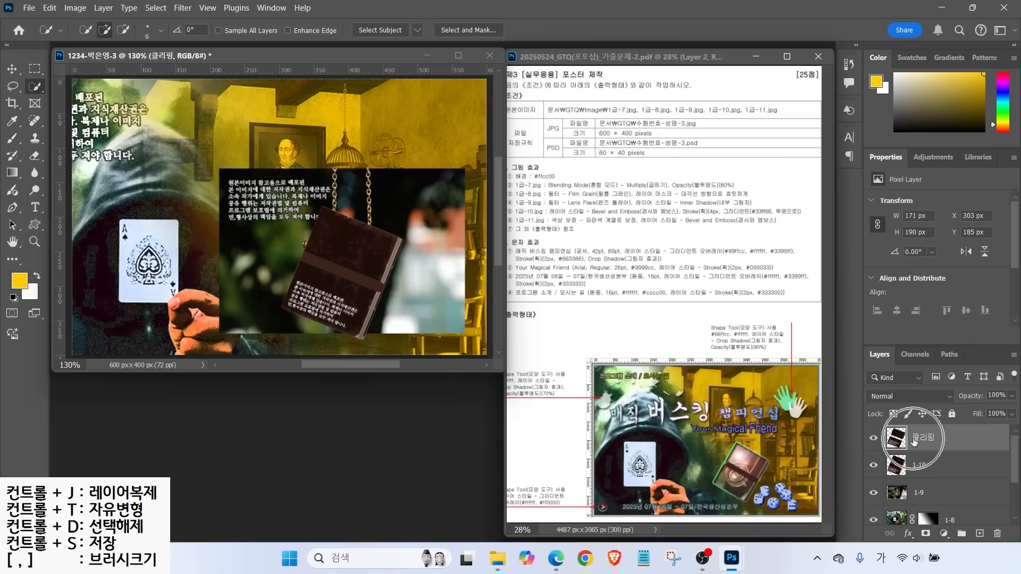
{"action": "mouse_move", "coordinate": [966, 505]}
{"action": "left_mouse_down"}
{"action": "mouse_move", "coordinate": [891, 514]}
{"action": "mouse_move", "coordinate": [955, 500]}
{"action": "mouse_move", "coordinate": [941, 509]}
{"action": "mouse_move", "coordinate": [931, 435]}
{"action": "mouse_move", "coordinate": [929, 490]}
{"action": "mouse_move", "coordinate": [932, 433]}
{"action": "left_mouse_up"}
{"action": "key", "text": "Escape"}
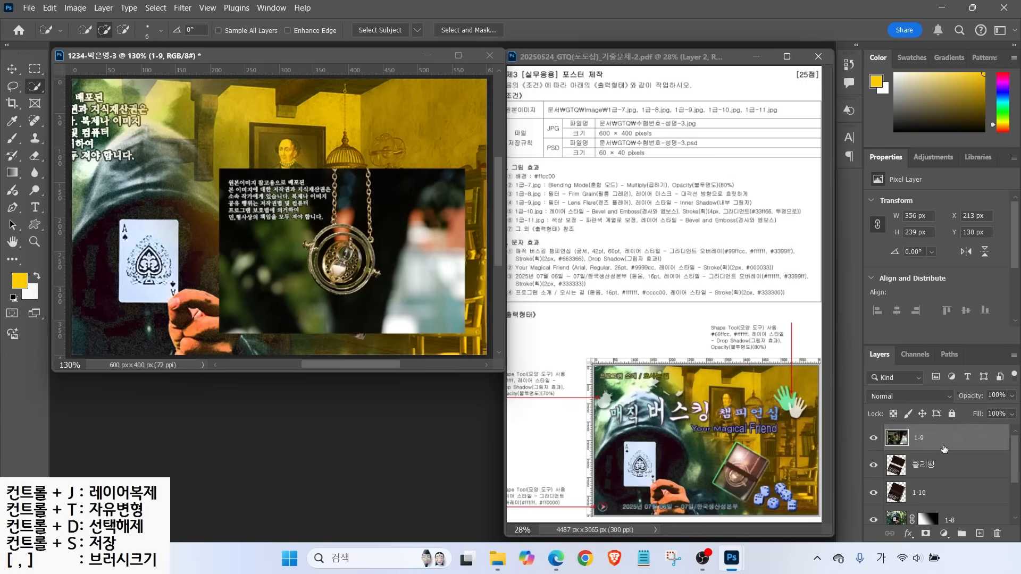
{"action": "left_click_drag", "start_coordinate": [887, 471], "coordinate": [840, 506]}
{"action": "left_click_drag", "start_coordinate": [944, 477], "coordinate": [945, 447]}
{"action": "left_click_drag", "start_coordinate": [880, 423], "coordinate": [851, 400]}
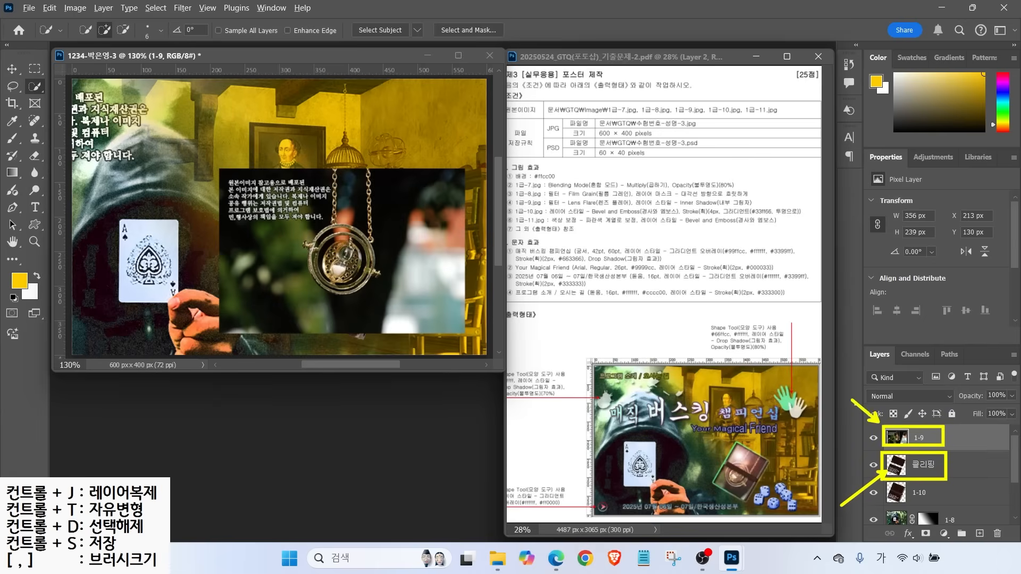
{"action": "key", "text": "Escape"}
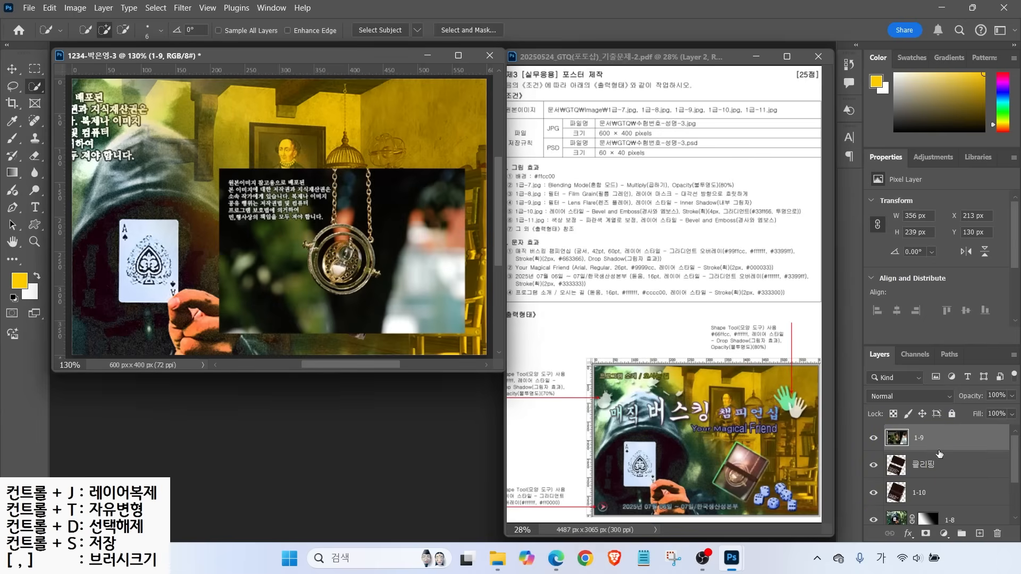
Clip layer 1-9 into the 클리핑 book-cover shape with Create Clipping Mask
{"action": "key", "text": "ctrl"}
{"action": "right_click", "coordinate": [957, 440]}
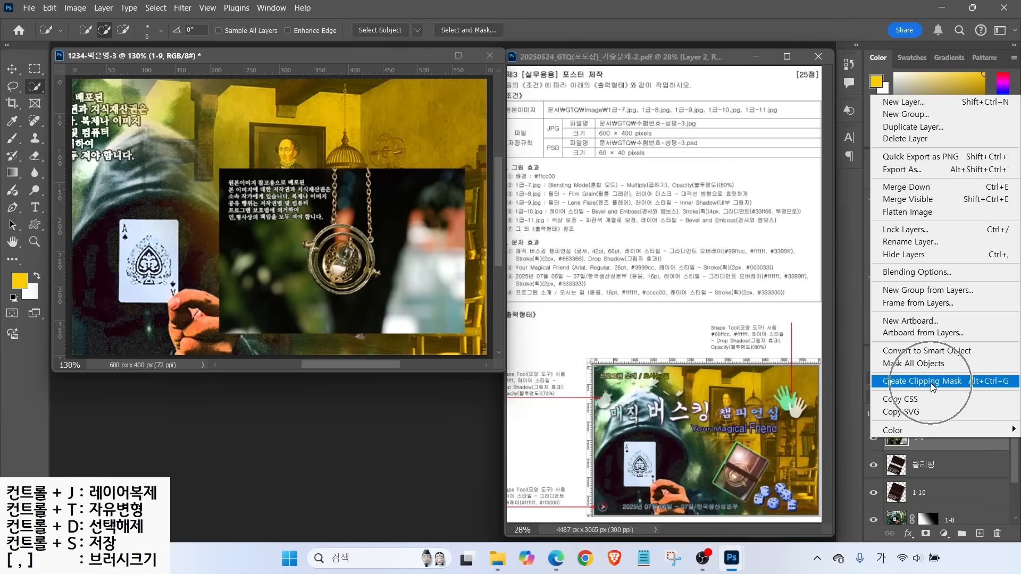
{"action": "left_click", "coordinate": [936, 384]}
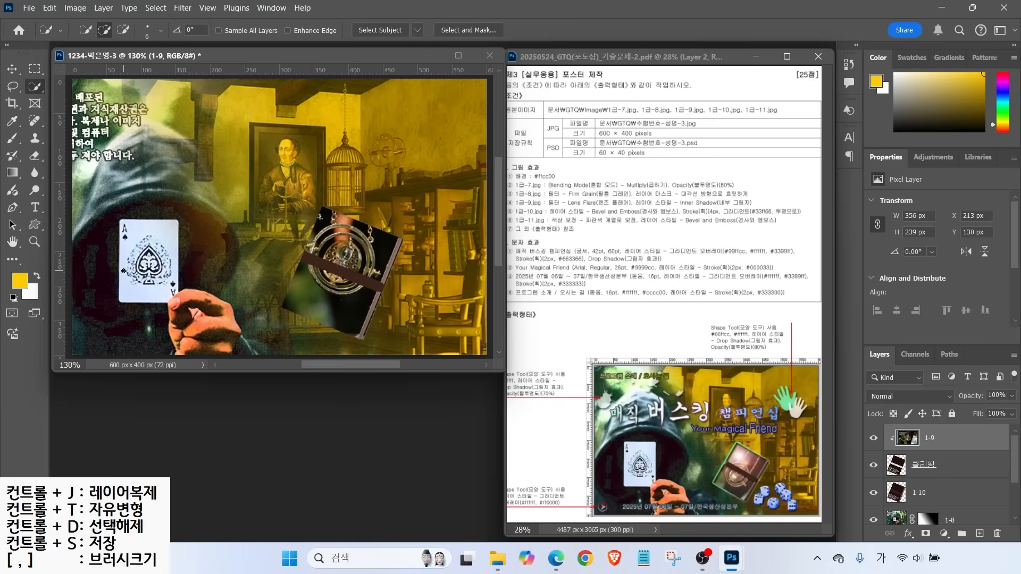
Scale the pendant photo to about 82% and rotate it about 22° to fit the cover
{"action": "key", "text": "ctrl+t"}
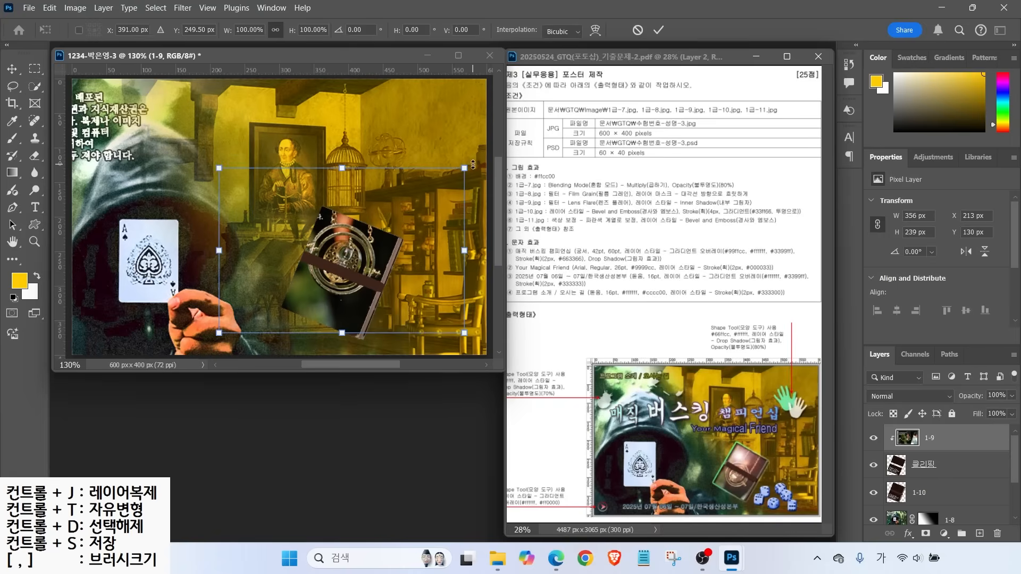
{"action": "left_click_drag", "start_coordinate": [464, 168], "coordinate": [431, 244]}
{"action": "left_click_drag", "start_coordinate": [344, 252], "coordinate": [366, 254]}
{"action": "left_click_drag", "start_coordinate": [446, 250], "coordinate": [462, 247]}
{"action": "left_click_drag", "start_coordinate": [387, 268], "coordinate": [381, 266]}
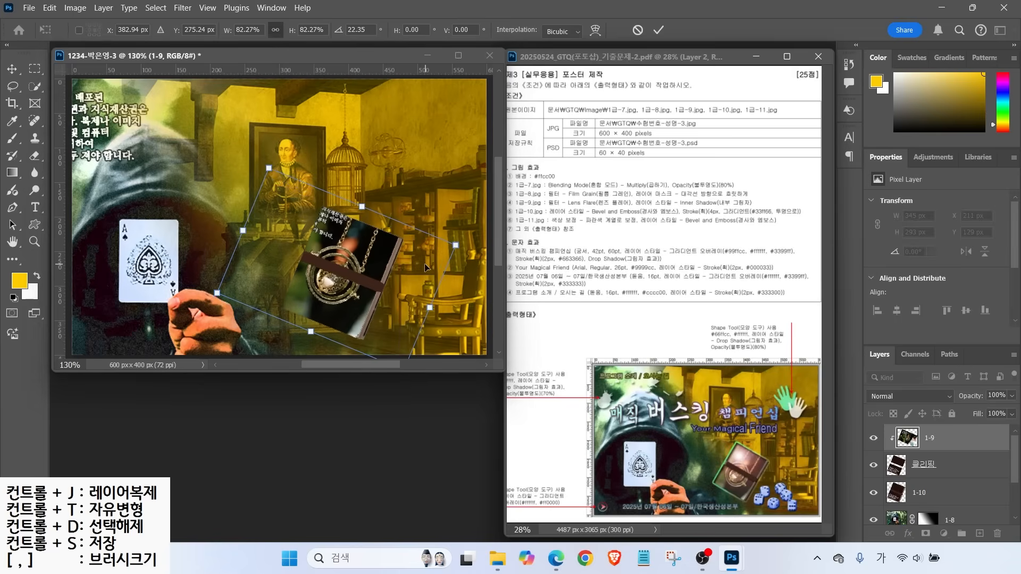
{"action": "key", "text": "Return"}
{"action": "mouse_move", "coordinate": [554, 198]}
{"action": "left_mouse_down"}
{"action": "mouse_move", "coordinate": [581, 174]}
{"action": "mouse_move", "coordinate": [635, 209]}
{"action": "mouse_move", "coordinate": [761, 206]}
{"action": "left_mouse_up"}
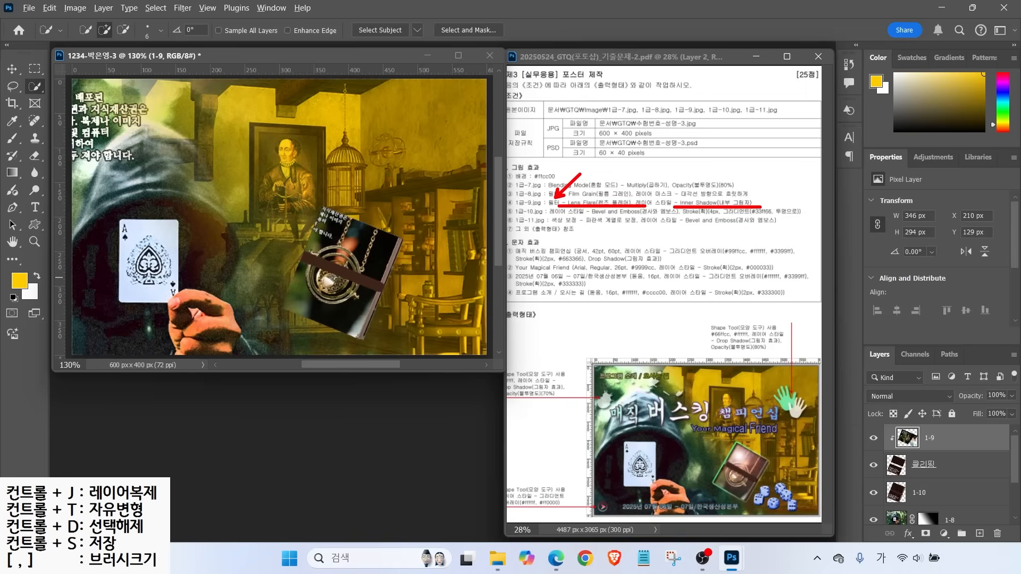
{"action": "key", "text": "Escape"}
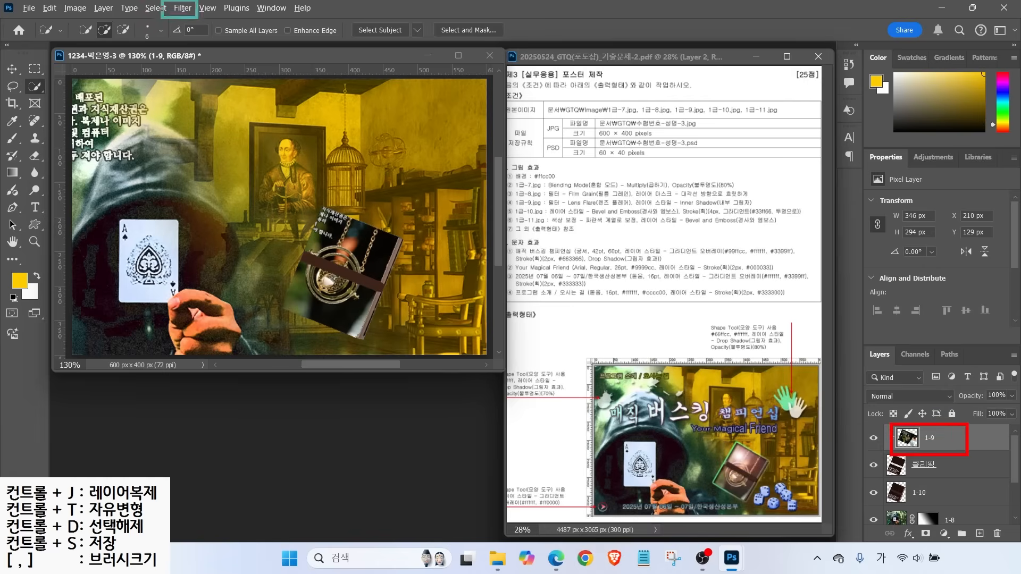
Browse the Filter Gallery effects list, then leave the gallery without applying anything
{"action": "left_click", "coordinate": [182, 8]}
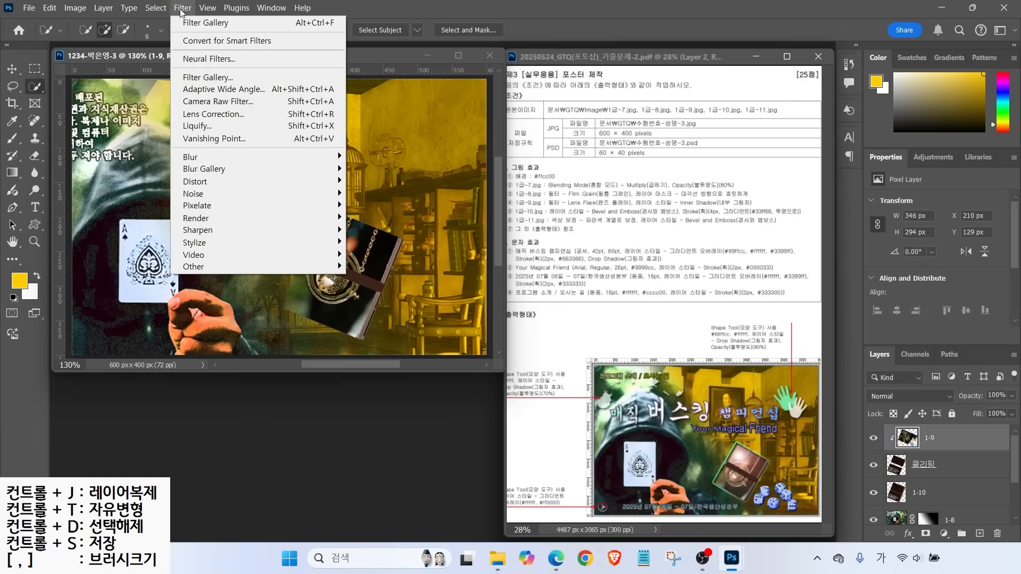
{"action": "left_click", "coordinate": [197, 78]}
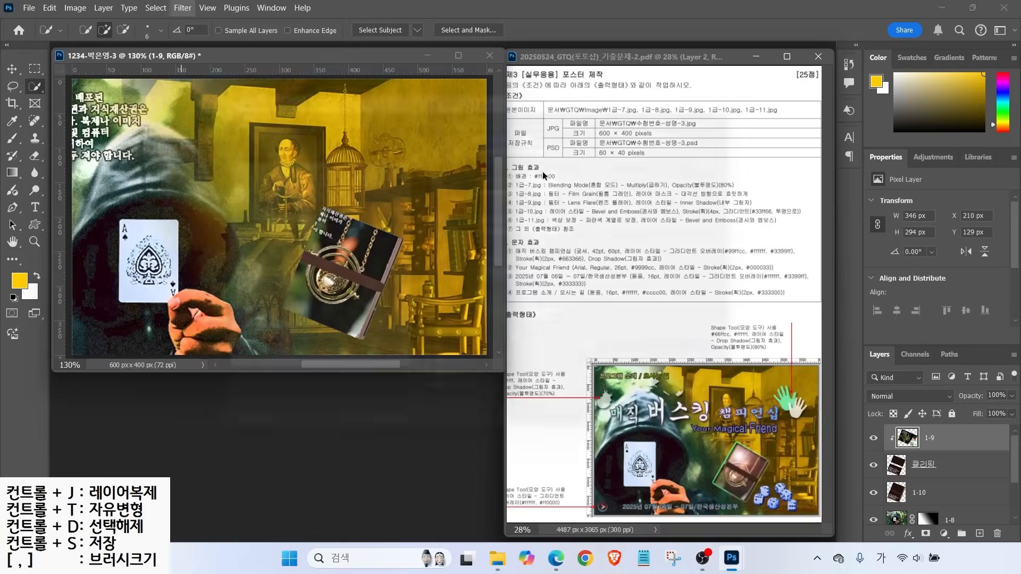
{"action": "left_click", "coordinate": [739, 154]}
{"action": "scroll", "coordinate": [750, 290], "scroll_direction": "up", "scroll_amount": 3}
{"action": "scroll", "coordinate": [738, 294], "scroll_direction": "down", "scroll_amount": 3}
{"action": "scroll", "coordinate": [738, 294], "scroll_direction": "up", "scroll_amount": 2}
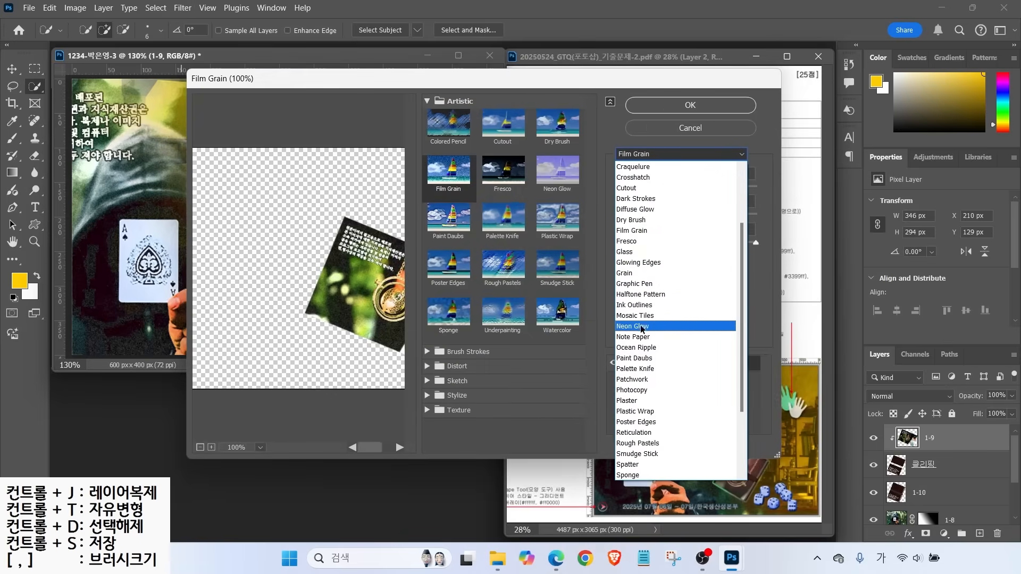
{"action": "left_click", "coordinate": [687, 127]}
{"action": "left_click", "coordinate": [687, 127]}
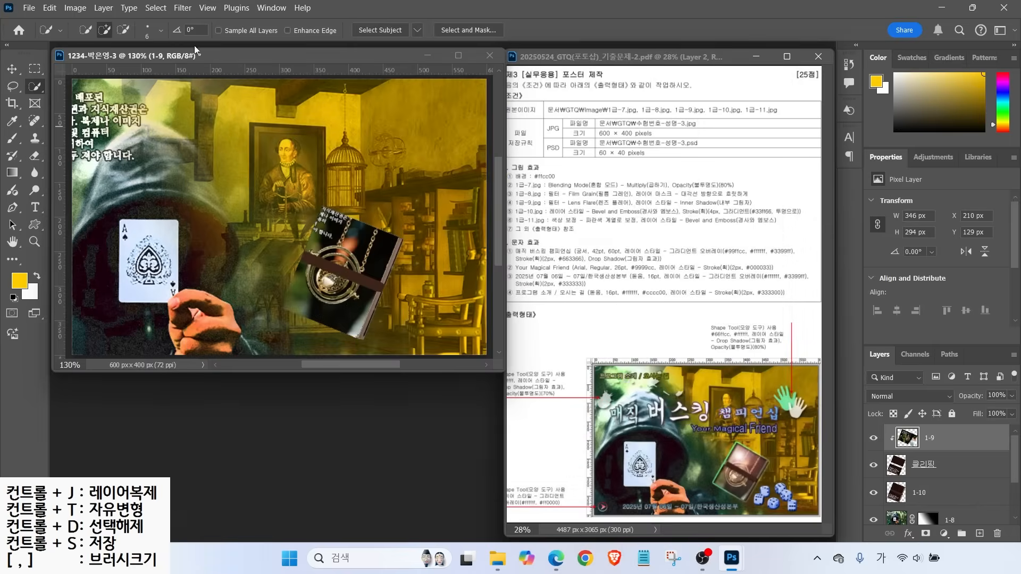
Apply a 50-300mm Zoom lens flare at 100% brightness centred on the pocket watch
{"action": "left_click", "coordinate": [187, 10]}
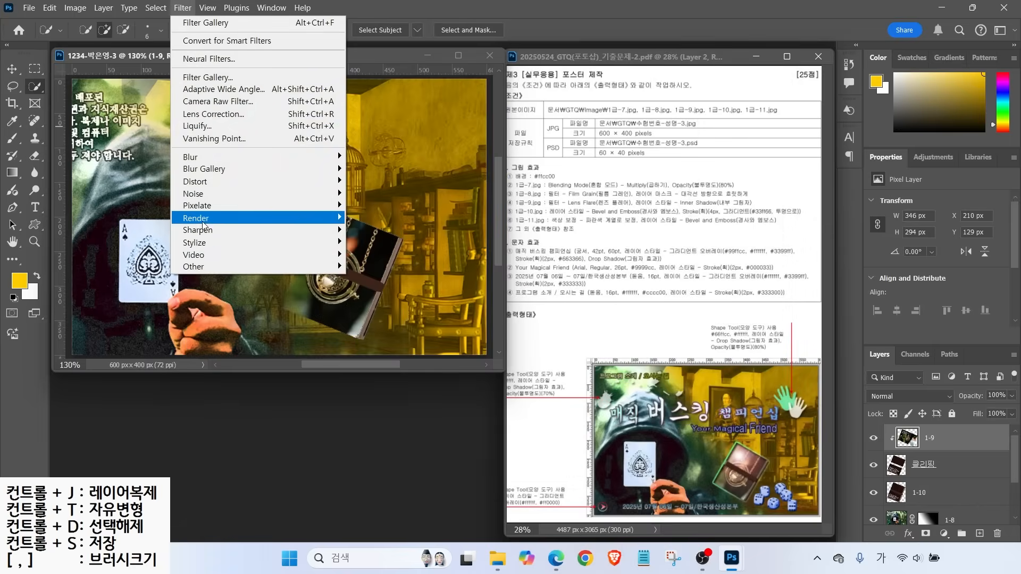
{"action": "mouse_move", "coordinate": [205, 223]}
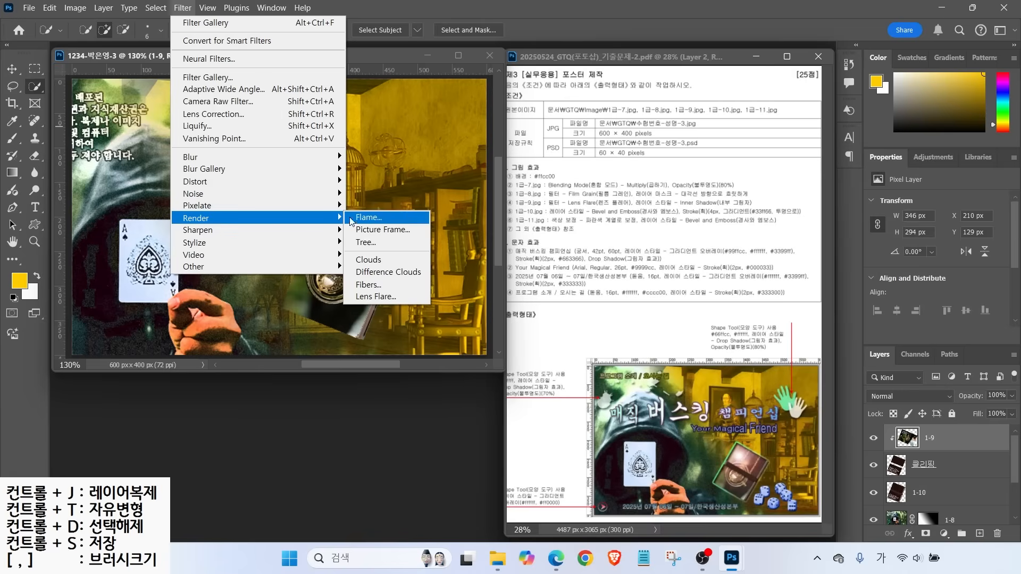
{"action": "left_click", "coordinate": [372, 296]}
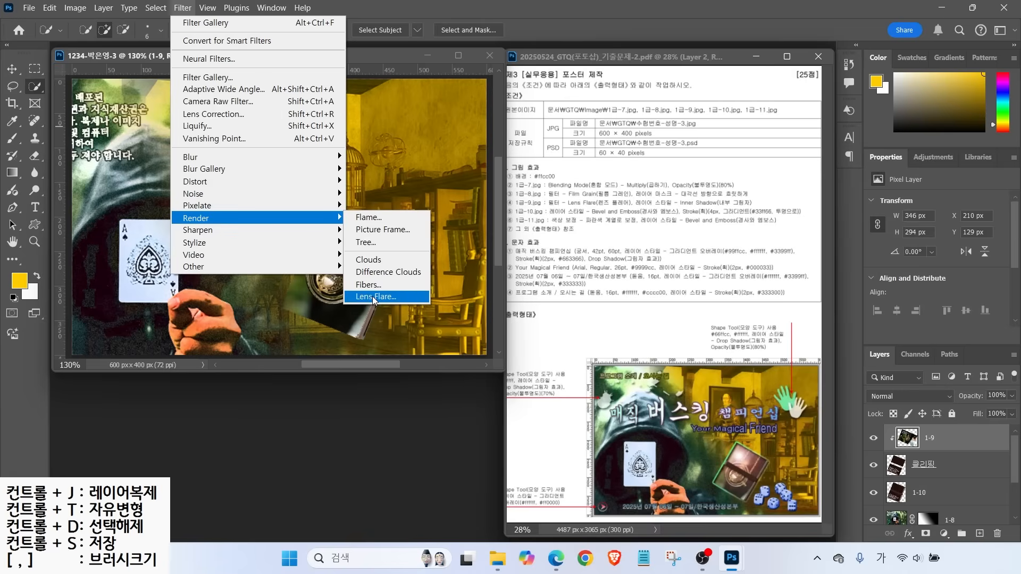
{"action": "key", "text": "alt"}
{"action": "left_click_drag", "start_coordinate": [741, 455], "coordinate": [779, 441]}
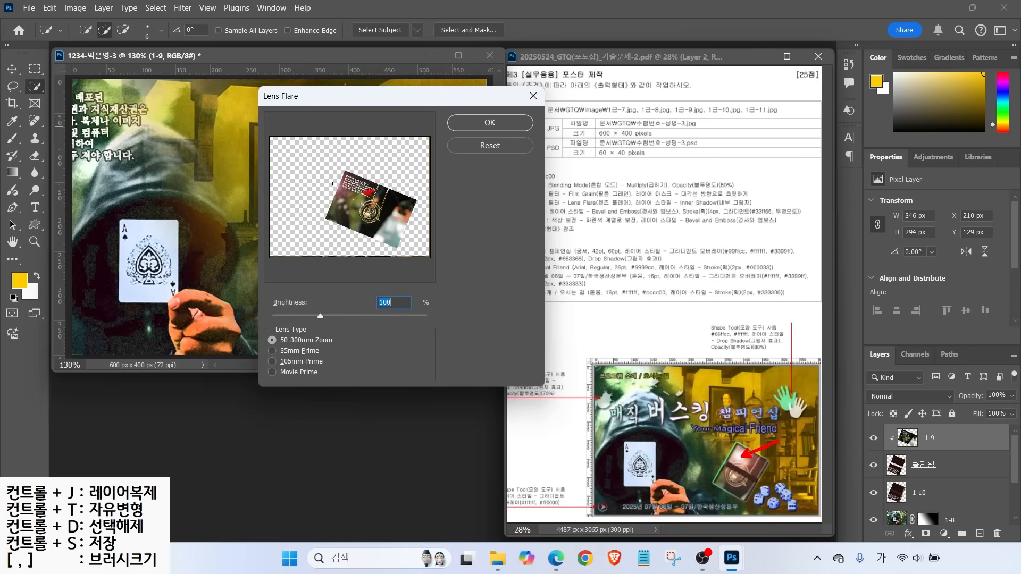
{"action": "left_click", "coordinate": [365, 191]}
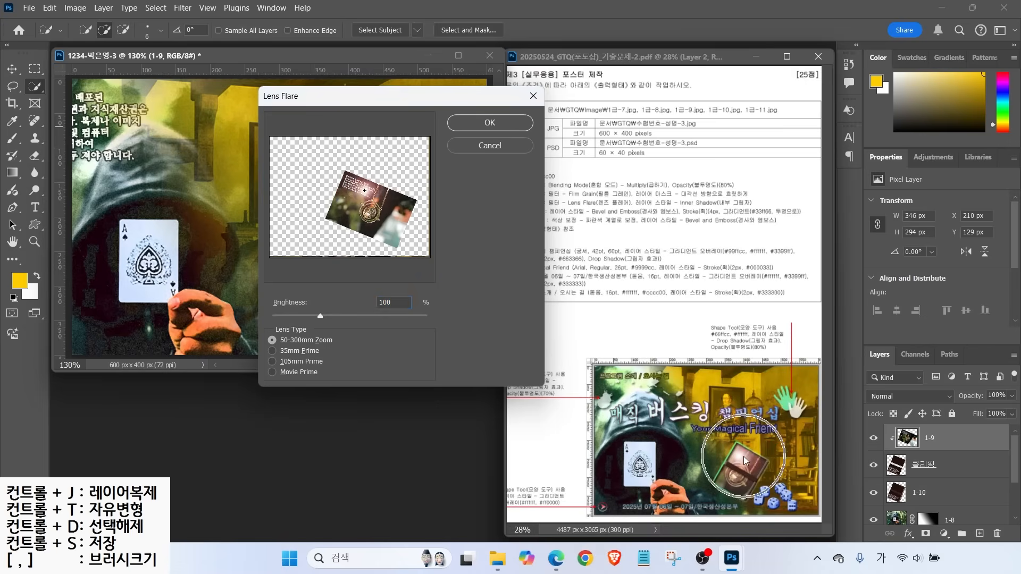
{"action": "left_click", "coordinate": [366, 194]}
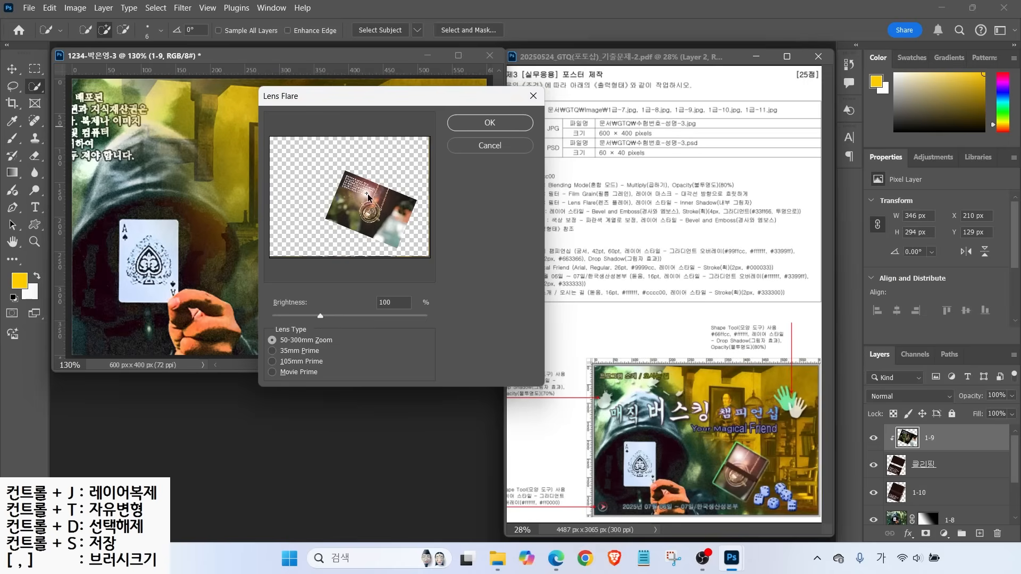
{"action": "key", "text": "Return"}
{"action": "left_click", "coordinate": [335, 242]}
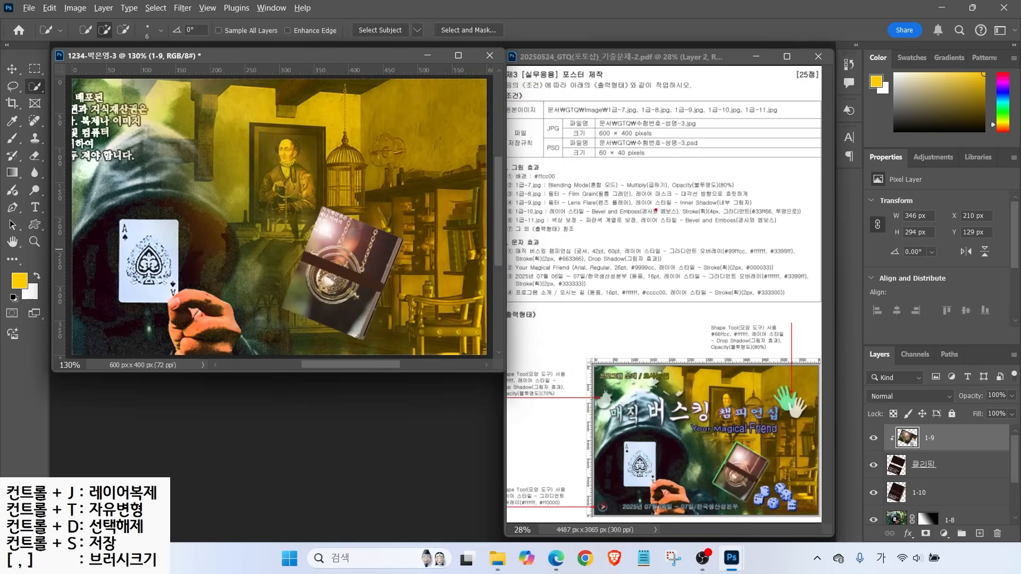
Select the 클리핑 layer in the Layers panel
{"action": "left_click_drag", "start_coordinate": [649, 206], "coordinate": [784, 206]}
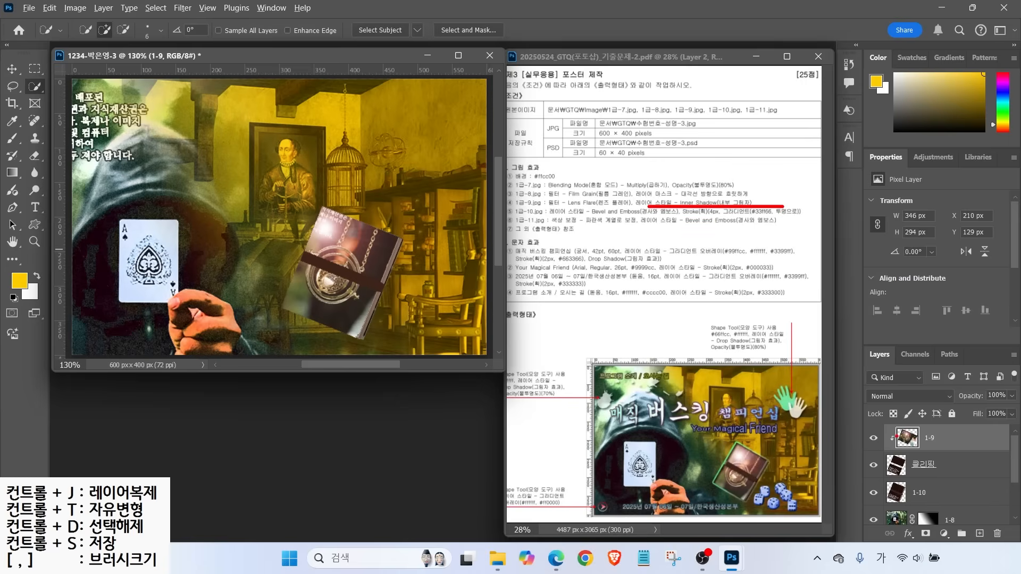
{"action": "mouse_move", "coordinate": [291, 176]}
{"action": "left_mouse_down"}
{"action": "mouse_move", "coordinate": [232, 283]}
{"action": "mouse_move", "coordinate": [248, 310]}
{"action": "mouse_move", "coordinate": [394, 368]}
{"action": "mouse_move", "coordinate": [410, 362]}
{"action": "mouse_move", "coordinate": [463, 223]}
{"action": "mouse_move", "coordinate": [300, 162]}
{"action": "mouse_move", "coordinate": [363, 197]}
{"action": "left_mouse_up"}
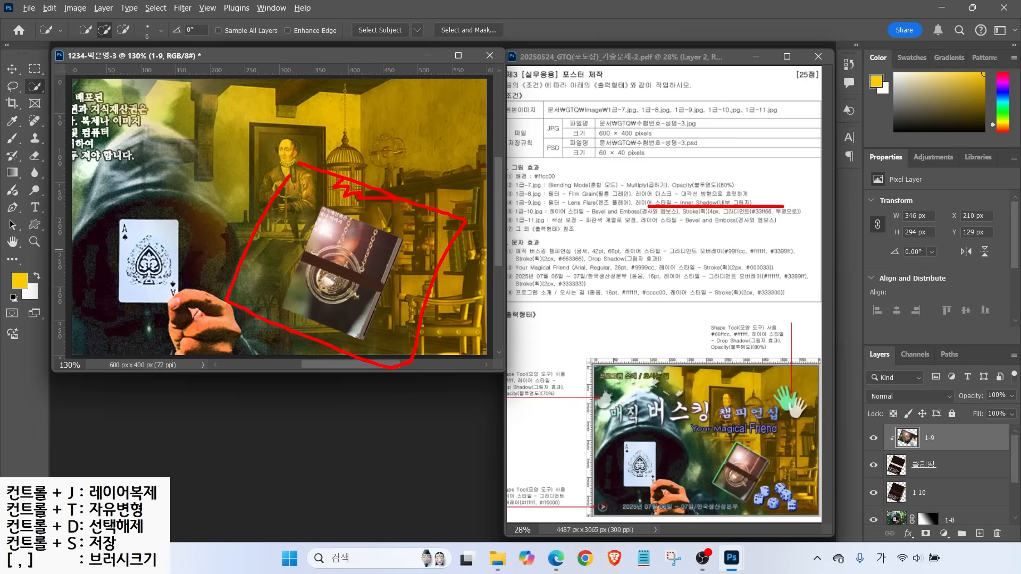
{"action": "left_click_drag", "start_coordinate": [392, 212], "coordinate": [358, 230]}
{"action": "left_click", "coordinate": [908, 461]}
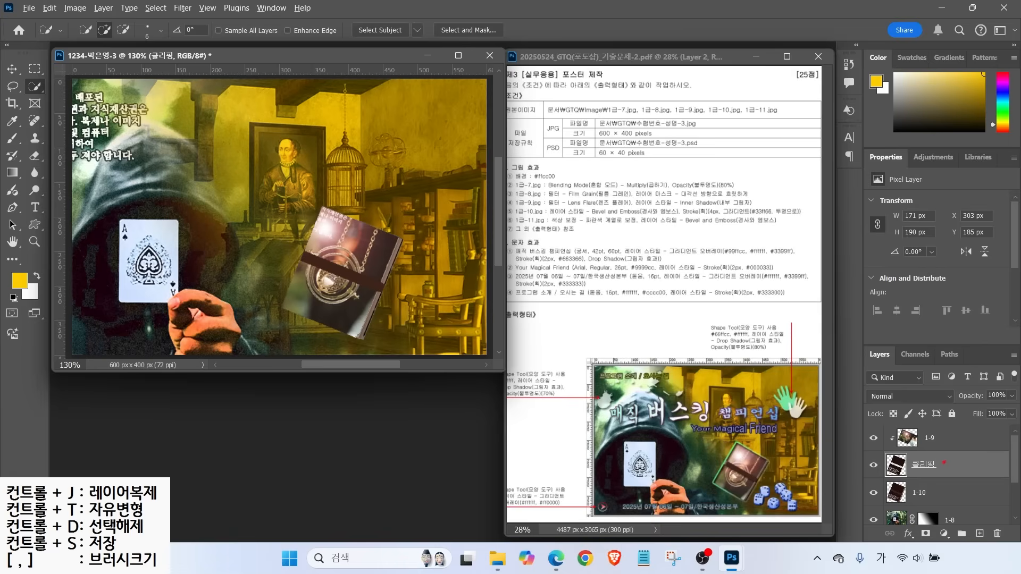
{"action": "left_click_drag", "start_coordinate": [943, 464], "coordinate": [973, 449]}
{"action": "key", "text": "Escape"}
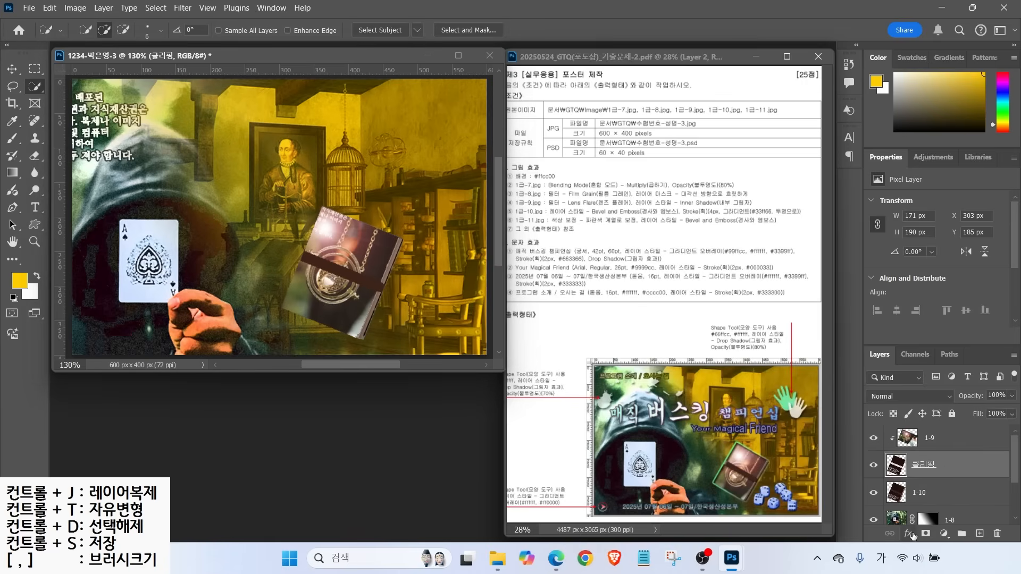
Add a default Inner Shadow (Multiply, 80% opacity, 90°, 5 px) to the 클리핑 layer
{"action": "left_click", "coordinate": [912, 534]}
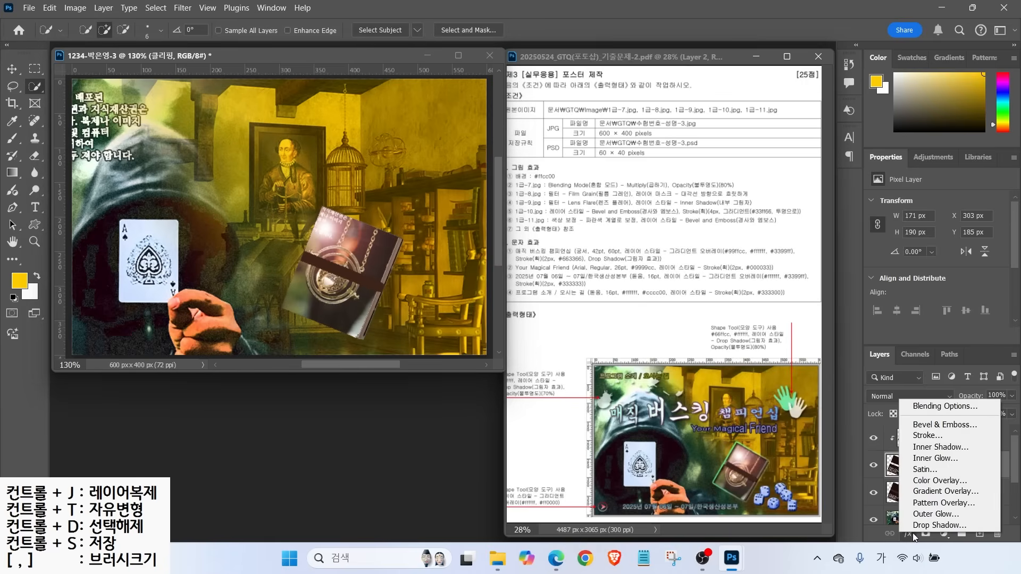
{"action": "left_click", "coordinate": [926, 450]}
{"action": "left_click", "coordinate": [437, 211]}
{"action": "left_click", "coordinate": [438, 211]}
{"action": "left_click", "coordinate": [437, 210]}
{"action": "left_click", "coordinate": [438, 211]}
{"action": "left_click", "coordinate": [438, 211]}
{"action": "left_click", "coordinate": [437, 211]}
{"action": "left_click", "coordinate": [438, 211]}
{"action": "left_click", "coordinate": [438, 211]}
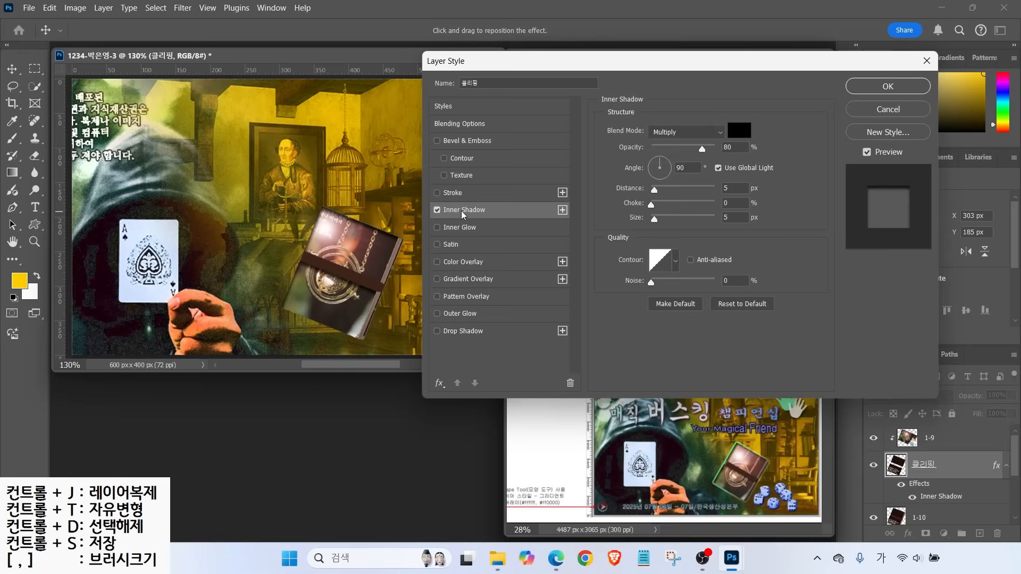
{"action": "left_click", "coordinate": [851, 109]}
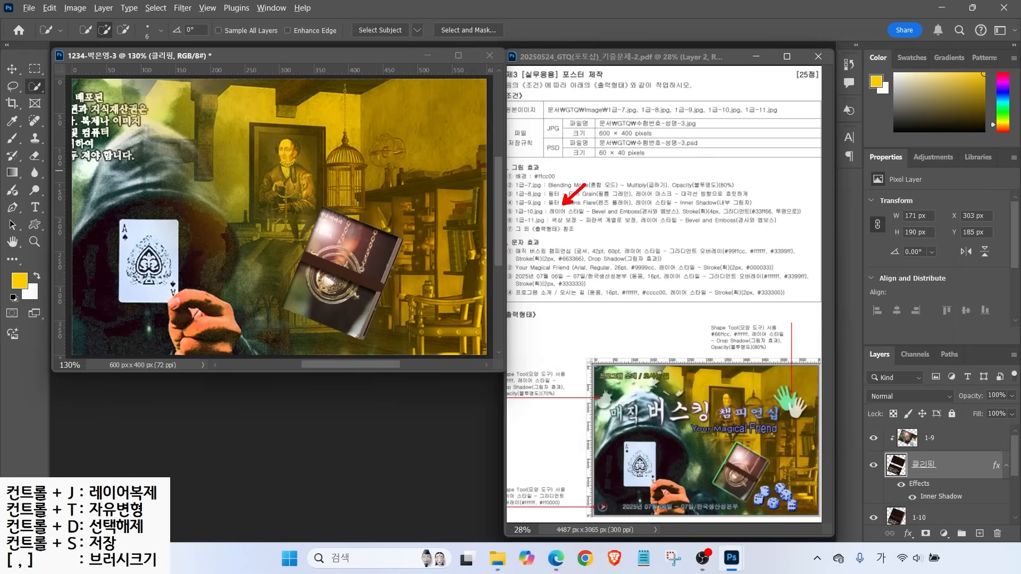
{"action": "left_click", "coordinate": [938, 513]}
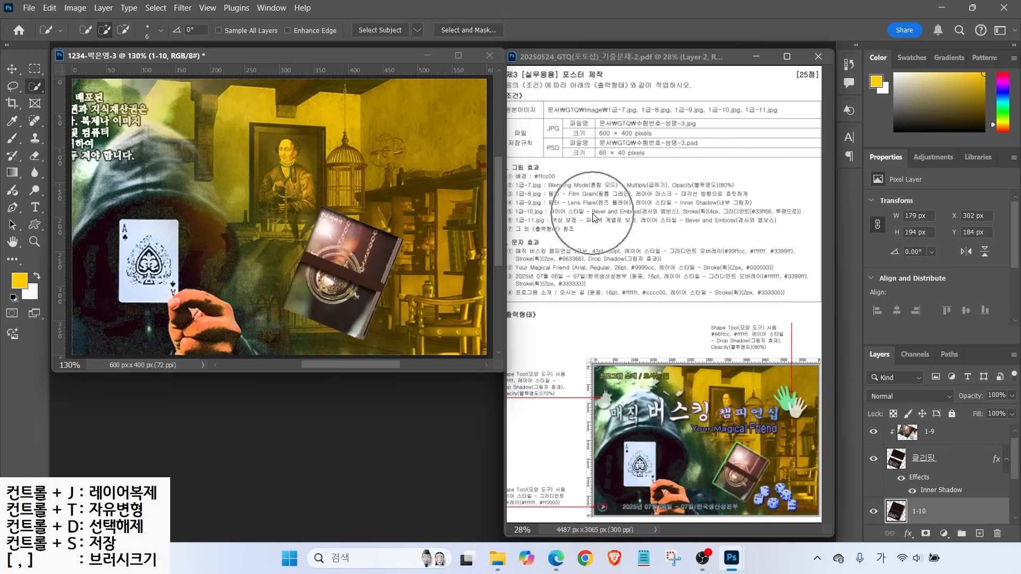
Apply Bevel & Emboss to layer 1-10, plus a 4 px stroke with Gradient fill type
{"action": "left_click", "coordinate": [908, 534]}
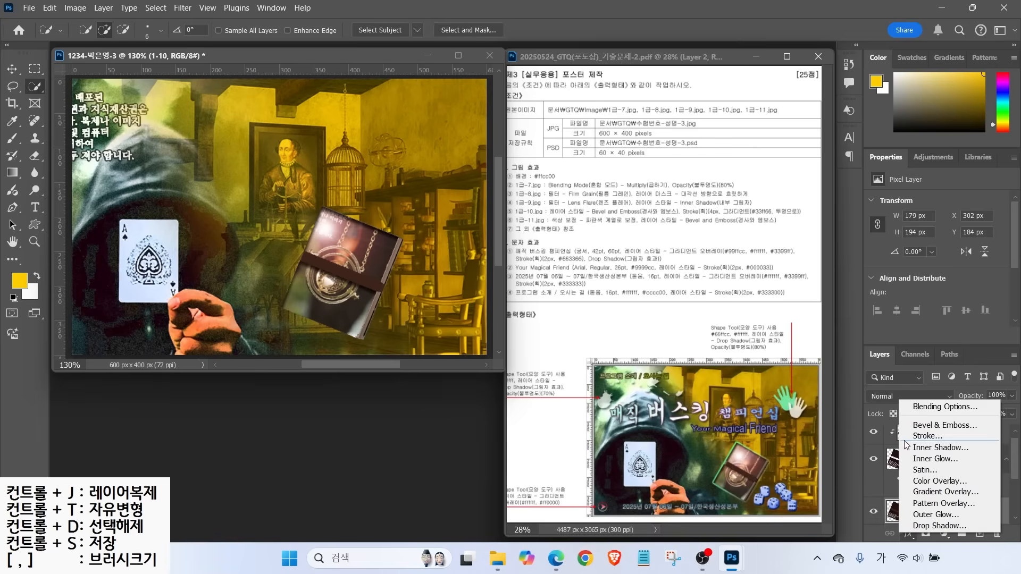
{"action": "left_click", "coordinate": [943, 426]}
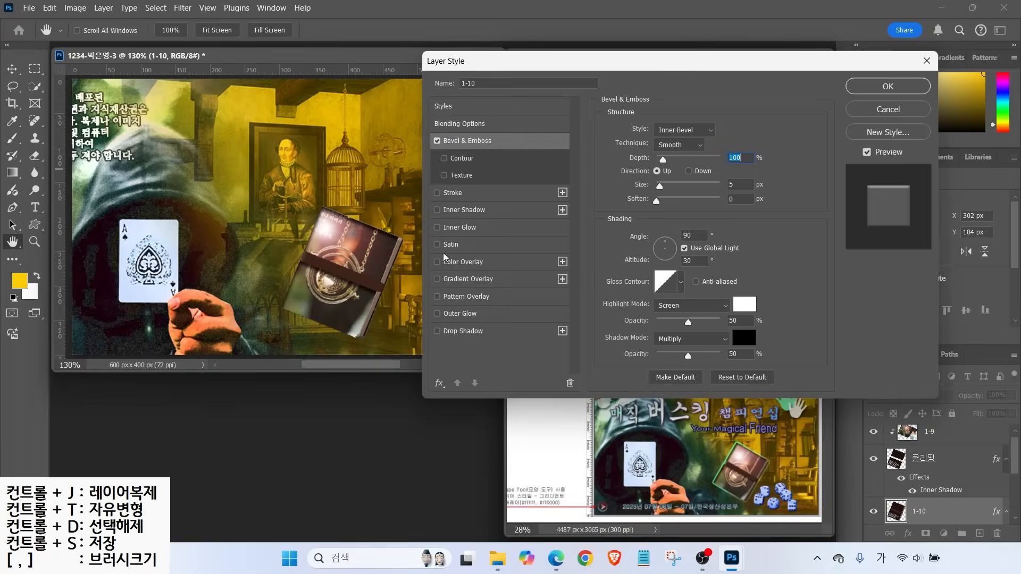
{"action": "left_click", "coordinate": [458, 197]}
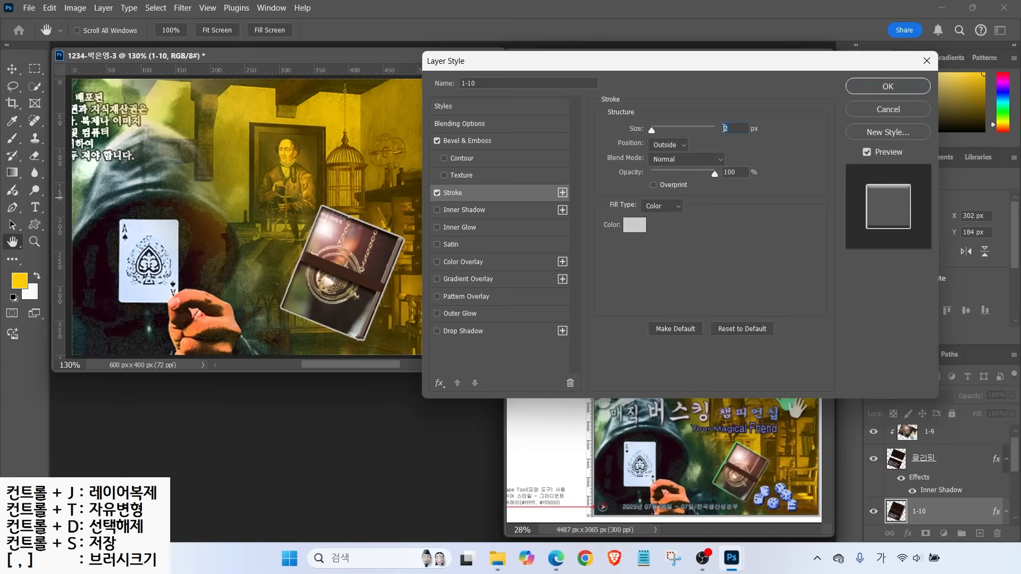
{"action": "type", "text": "4"}
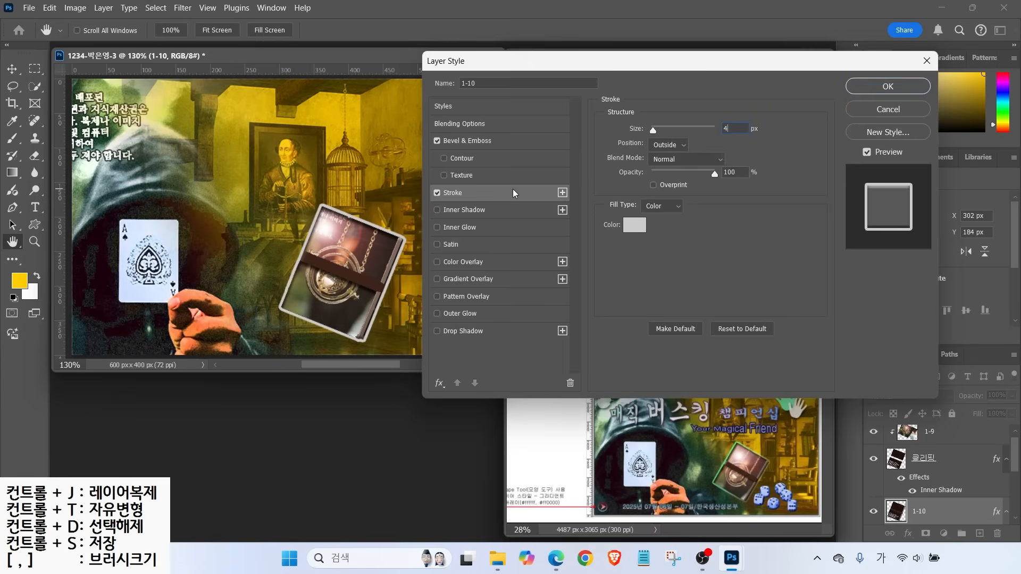
{"action": "key", "text": "alt+2"}
{"action": "mouse_move", "coordinate": [609, 195]}
{"action": "left_mouse_down"}
{"action": "mouse_move", "coordinate": [711, 216]}
{"action": "mouse_move", "coordinate": [690, 174]}
{"action": "left_mouse_up"}
{"action": "key", "text": "Escape"}
{"action": "left_click", "coordinate": [658, 208]}
{"action": "left_click", "coordinate": [654, 226]}
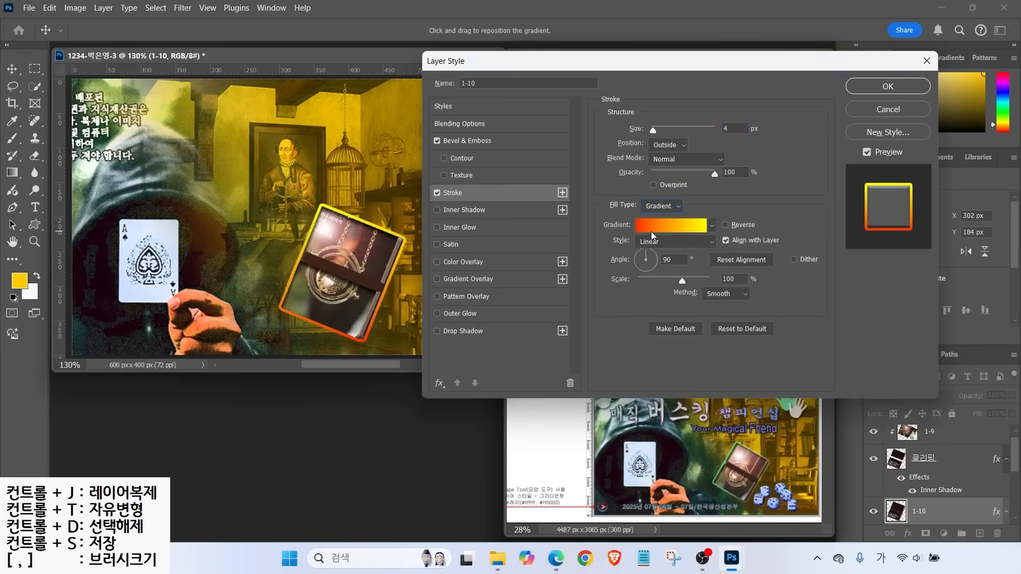
Set the stroke gradient's left colour stop to green 33ff66
{"action": "left_click", "coordinate": [657, 232]}
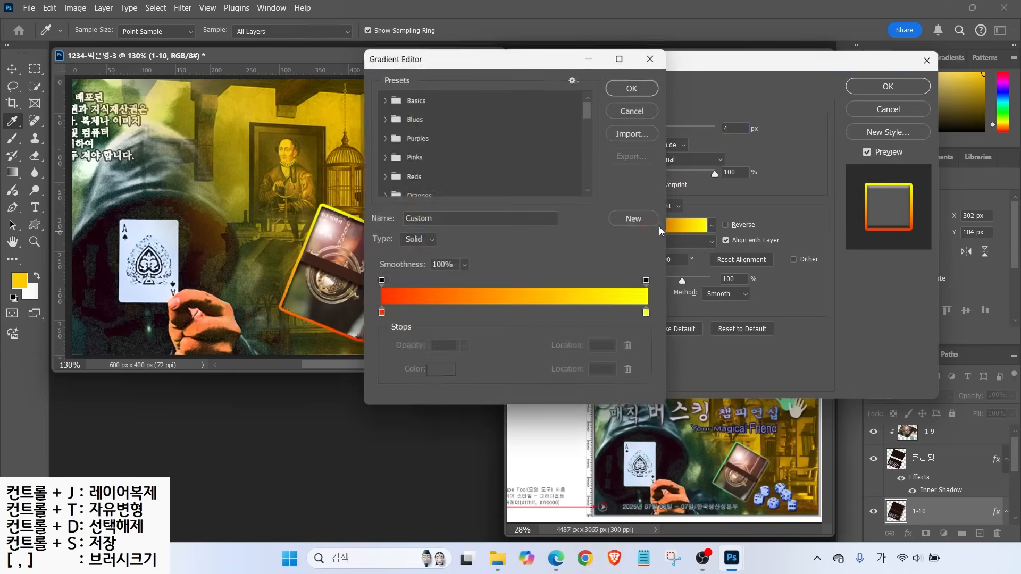
{"action": "left_click_drag", "start_coordinate": [472, 58], "coordinate": [537, 81]}
{"action": "left_click", "coordinate": [313, 283]}
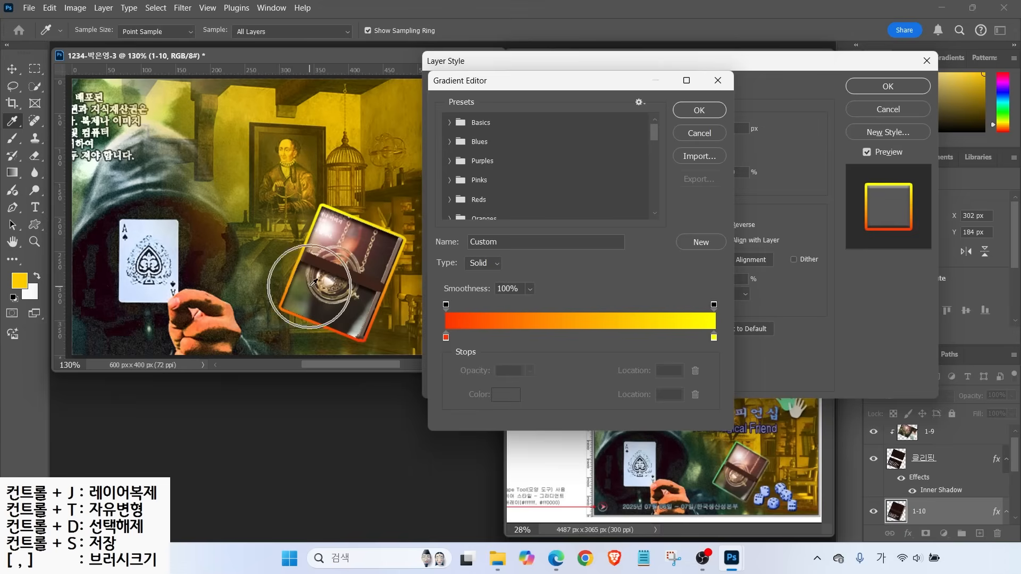
{"action": "key", "text": "alt"}
{"action": "mouse_move", "coordinate": [458, 351]}
{"action": "left_mouse_down"}
{"action": "mouse_move", "coordinate": [435, 322]}
{"action": "mouse_move", "coordinate": [465, 354]}
{"action": "left_mouse_up"}
{"action": "mouse_move", "coordinate": [761, 362]}
{"action": "left_mouse_down"}
{"action": "mouse_move", "coordinate": [728, 316]}
{"action": "mouse_move", "coordinate": [737, 268]}
{"action": "left_mouse_up"}
{"action": "left_click_drag", "start_coordinate": [413, 263], "coordinate": [444, 299]}
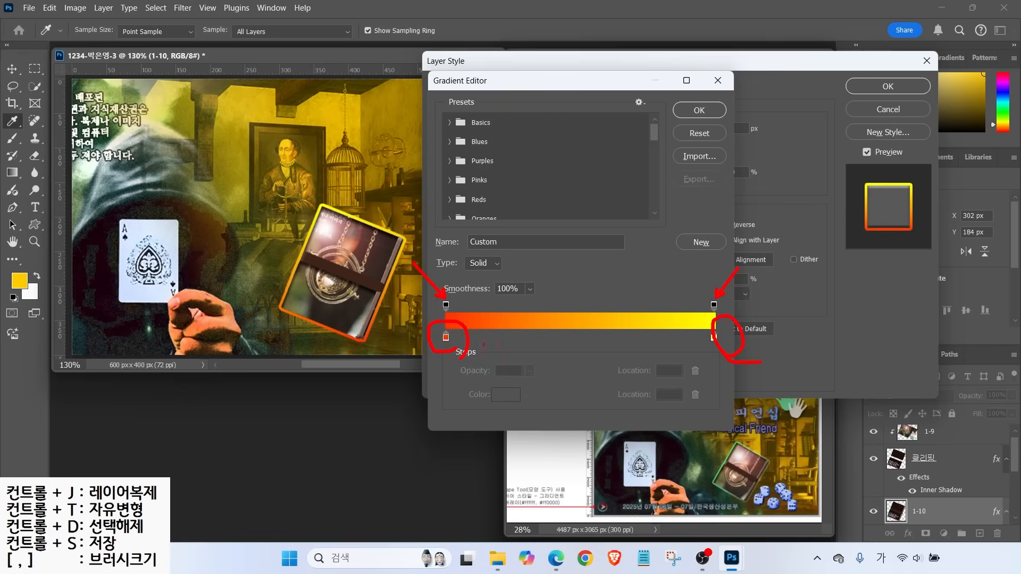
{"action": "mouse_move", "coordinate": [444, 358]}
{"action": "left_mouse_down"}
{"action": "mouse_move", "coordinate": [453, 325]}
{"action": "mouse_move", "coordinate": [460, 346]}
{"action": "left_mouse_up"}
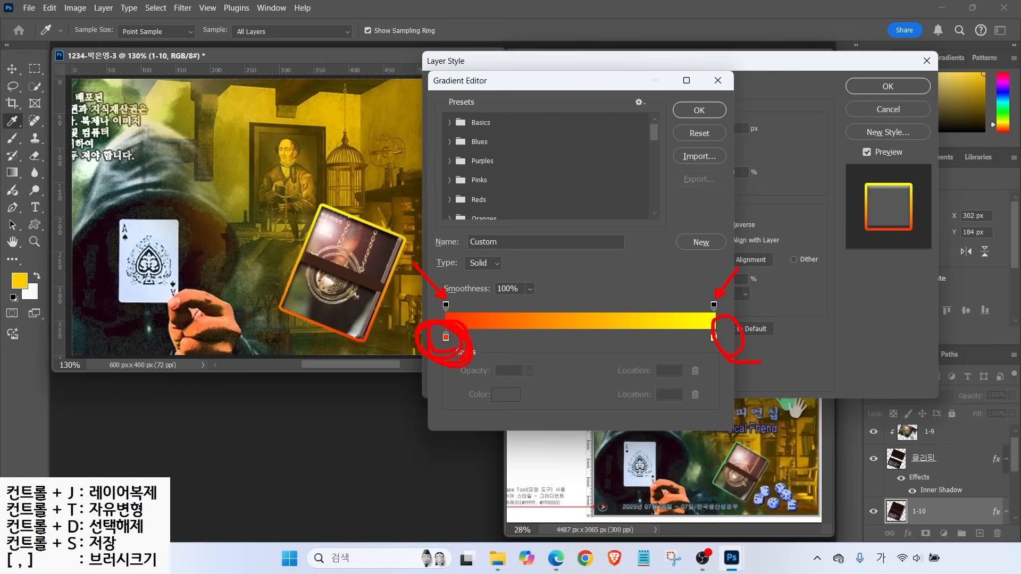
{"action": "mouse_move", "coordinate": [724, 303]}
{"action": "left_mouse_down"}
{"action": "mouse_move", "coordinate": [702, 305]}
{"action": "mouse_move", "coordinate": [703, 293]}
{"action": "left_mouse_up"}
{"action": "key", "text": "Escape"}
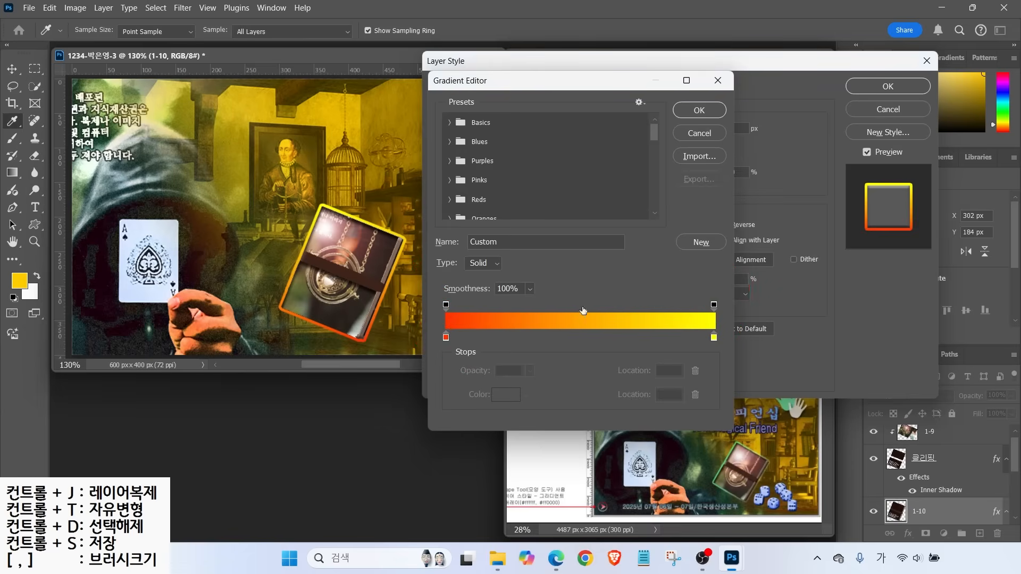
{"action": "double_click", "coordinate": [445, 338]}
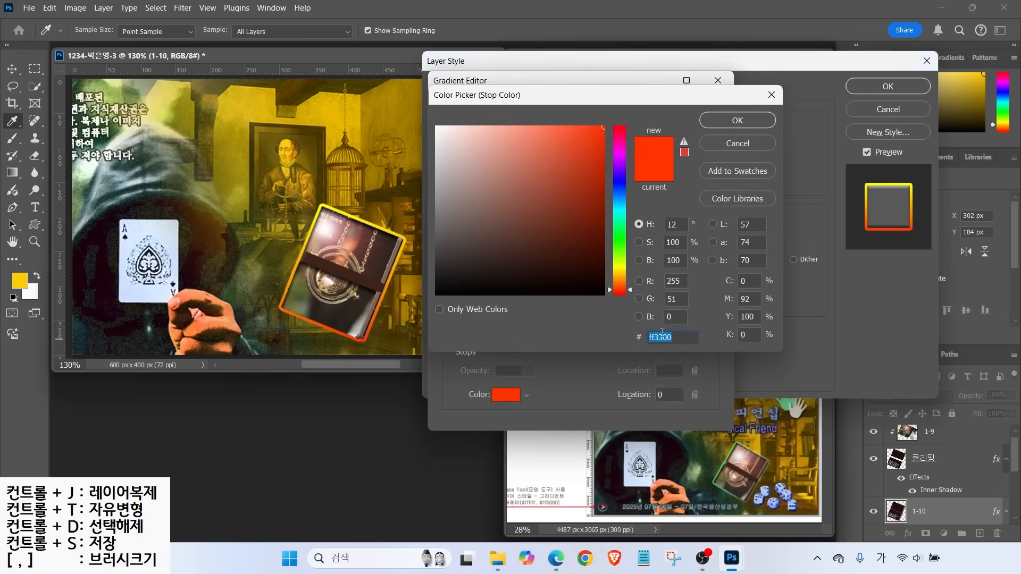
{"action": "type", "text": "3"}
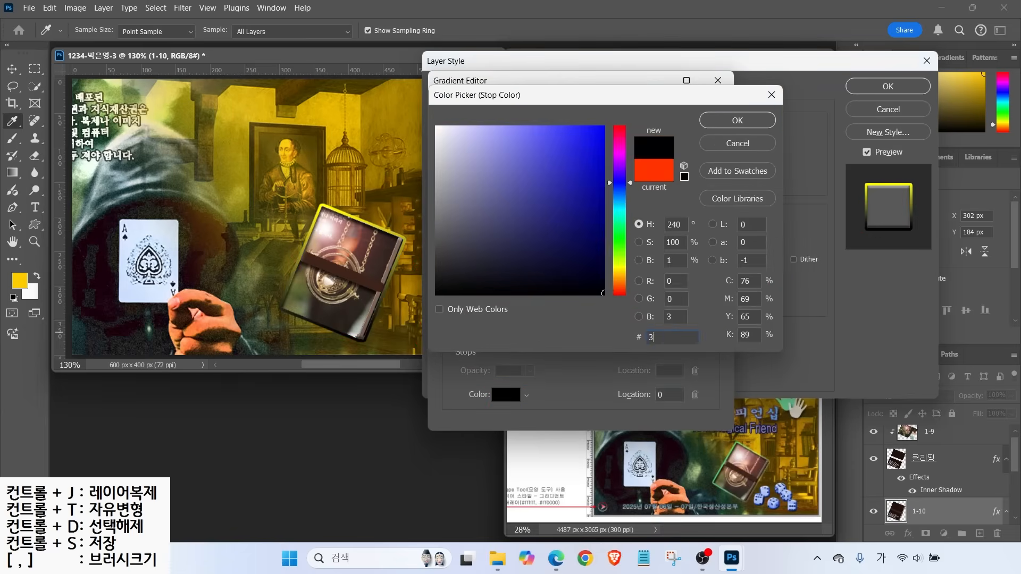
{"action": "type", "text": "f6"}
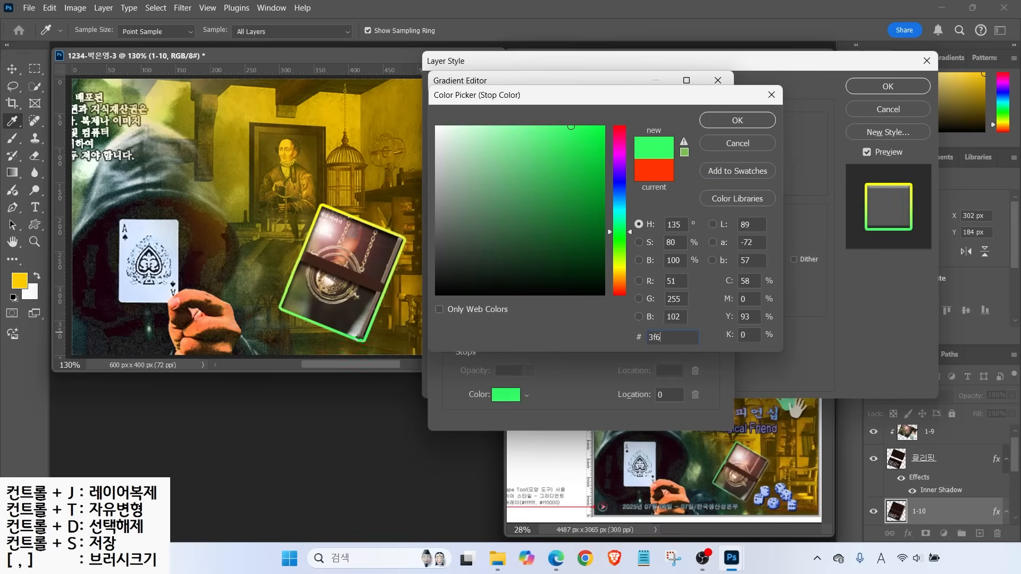
{"action": "left_click", "coordinate": [720, 126]}
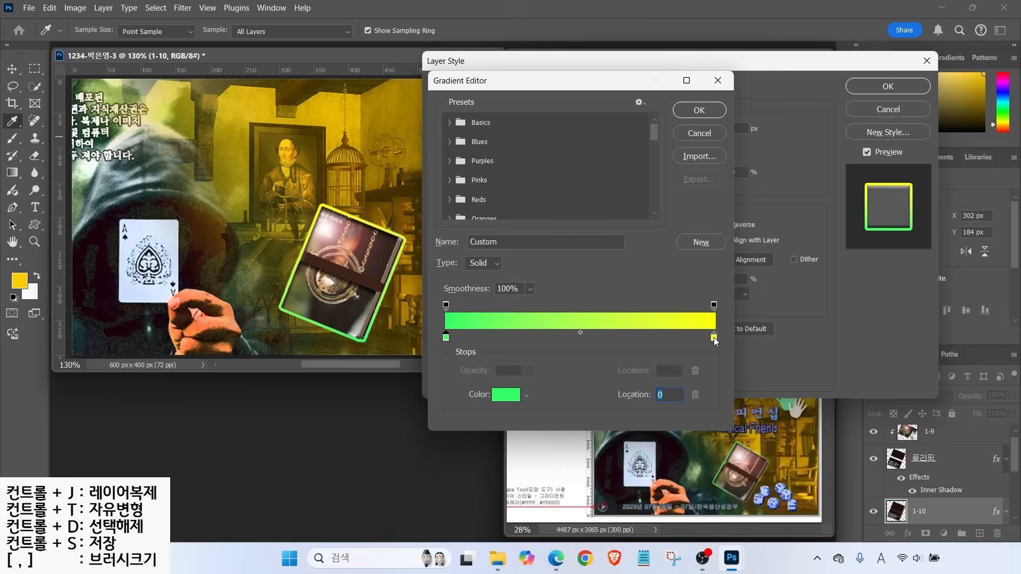
Set the right opacity stop to 0% so the gradient fades to transparent
{"action": "left_click", "coordinate": [714, 305]}
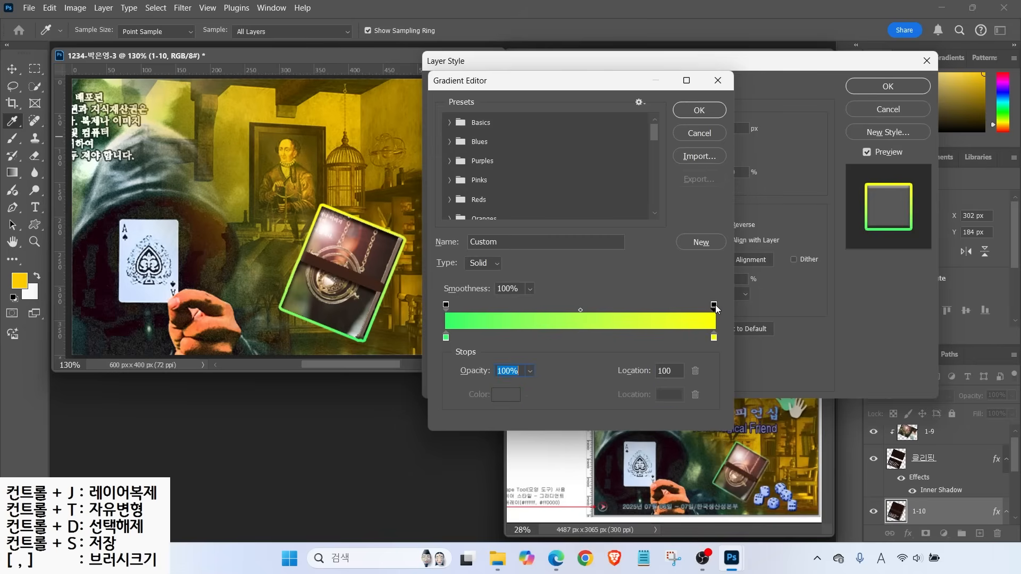
{"action": "key", "text": "ctrl+2"}
{"action": "mouse_move", "coordinate": [543, 376]}
{"action": "left_mouse_down"}
{"action": "mouse_move", "coordinate": [530, 400]}
{"action": "mouse_move", "coordinate": [456, 384]}
{"action": "mouse_move", "coordinate": [533, 372]}
{"action": "left_mouse_up"}
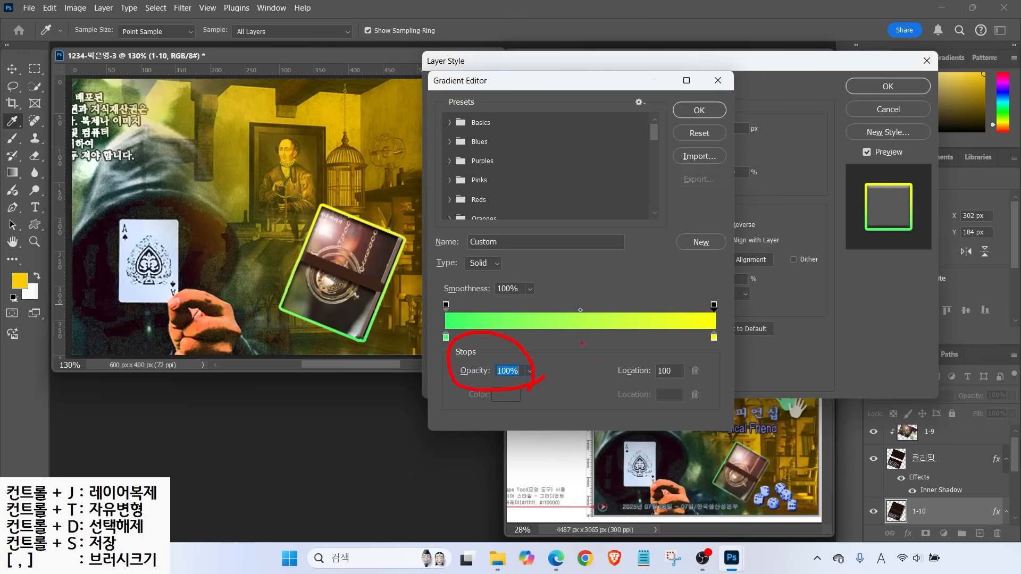
{"action": "key", "text": "Escape"}
{"action": "double_click", "coordinate": [515, 371]}
{"action": "type", "text": "0"}
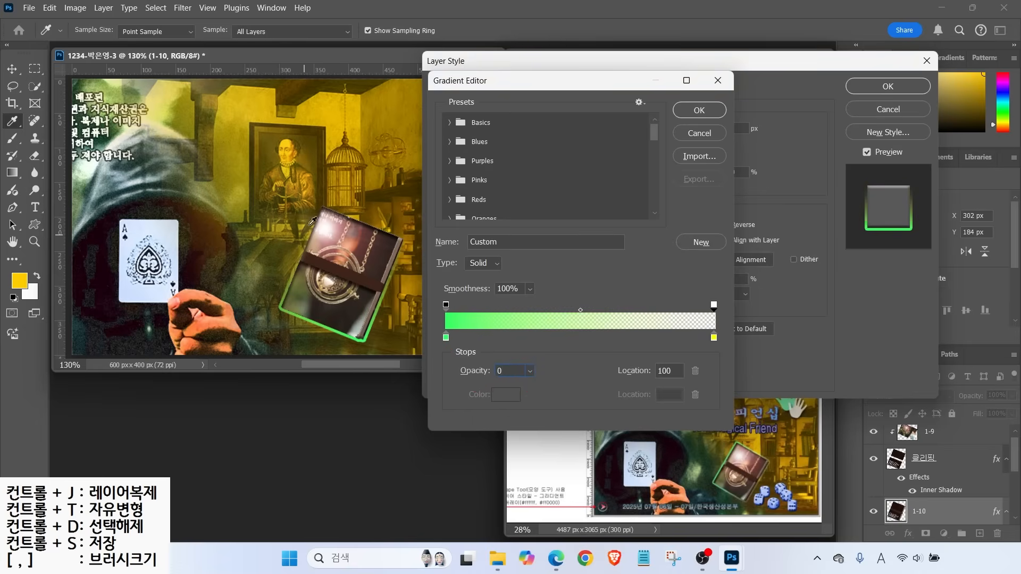
{"action": "left_click", "coordinate": [702, 112]}
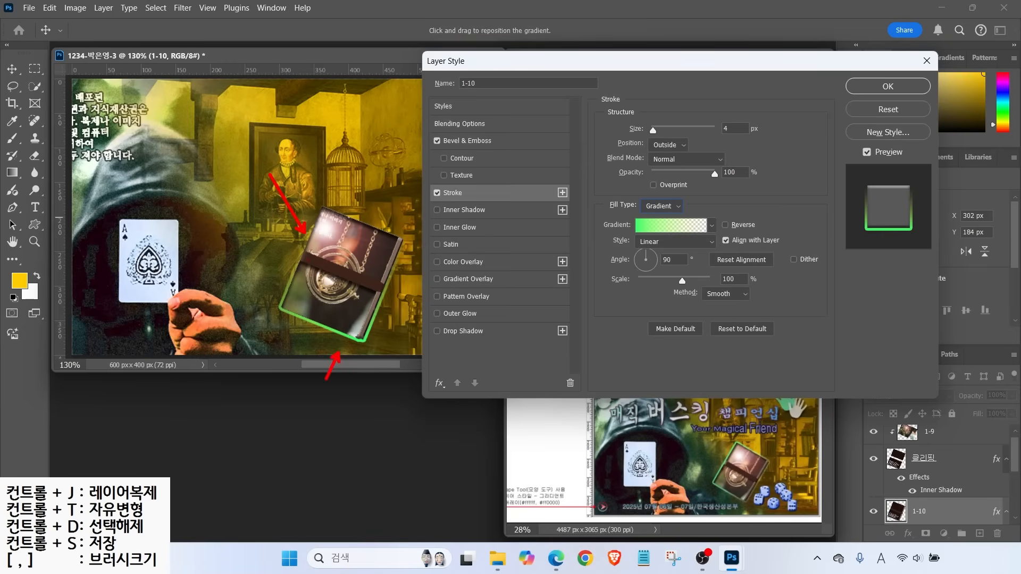
Set the stroke gradient angle to -47° and apply the layer style
{"action": "left_click_drag", "start_coordinate": [732, 451], "coordinate": [677, 411]}
{"action": "left_click_drag", "start_coordinate": [760, 501], "coordinate": [794, 522]}
{"action": "key", "text": "Escape"}
{"action": "left_click_drag", "start_coordinate": [643, 253], "coordinate": [656, 270]}
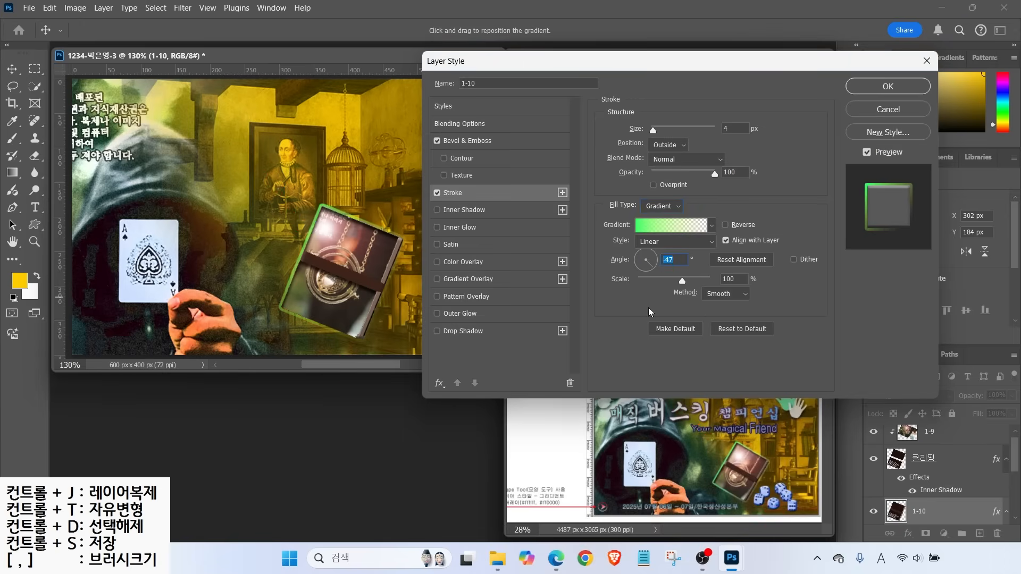
{"action": "left_click", "coordinate": [887, 86]}
{"action": "key", "text": "w"}
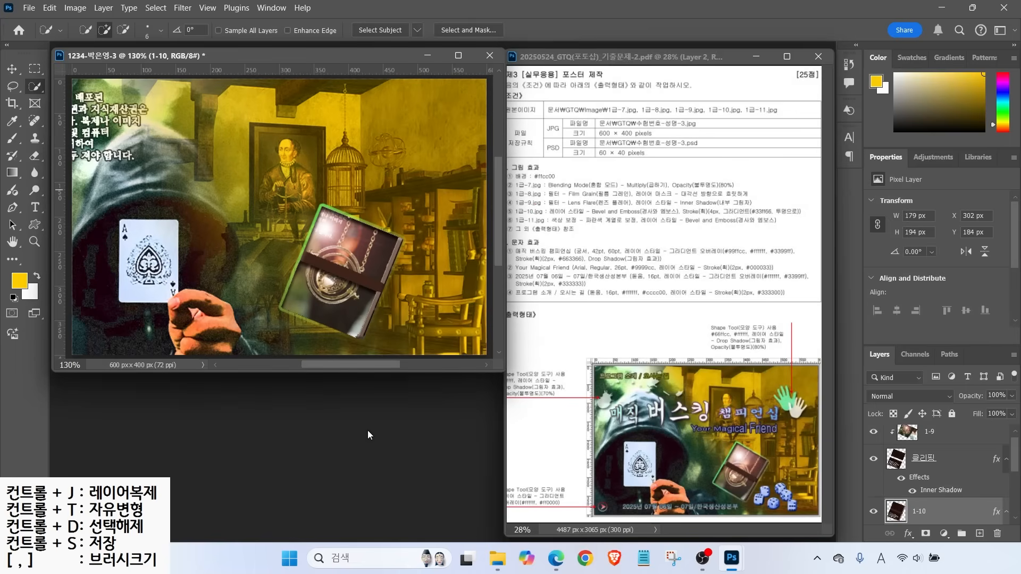
Open 1급-11.jpg and quick-select all the dice
{"action": "key", "text": "ctrl+o"}
{"action": "double_click", "coordinate": [442, 338]}
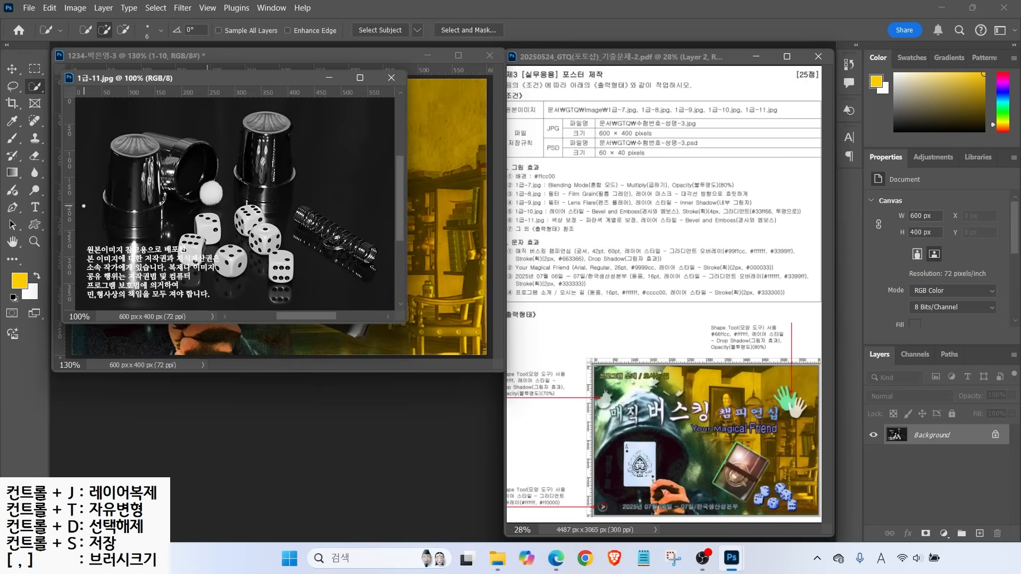
{"action": "key", "text": "bracketright"}
{"action": "key", "text": "bracketright"}
{"action": "key", "text": "bracketright"}
{"action": "key", "text": "bracketright"}
{"action": "key", "text": "bracketright"}
{"action": "key", "text": "bracketright"}
{"action": "key", "text": "bracketright"}
{"action": "key", "text": "bracketright"}
{"action": "left_click", "coordinate": [248, 217]}
{"action": "left_click", "coordinate": [264, 240]}
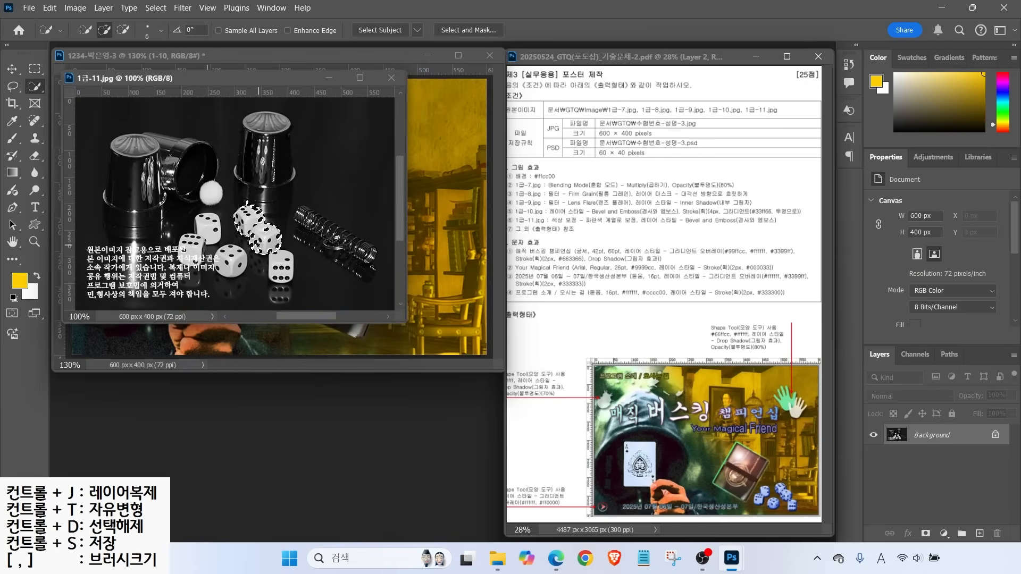
{"action": "left_click", "coordinate": [206, 225]}
{"action": "left_click", "coordinate": [190, 247]}
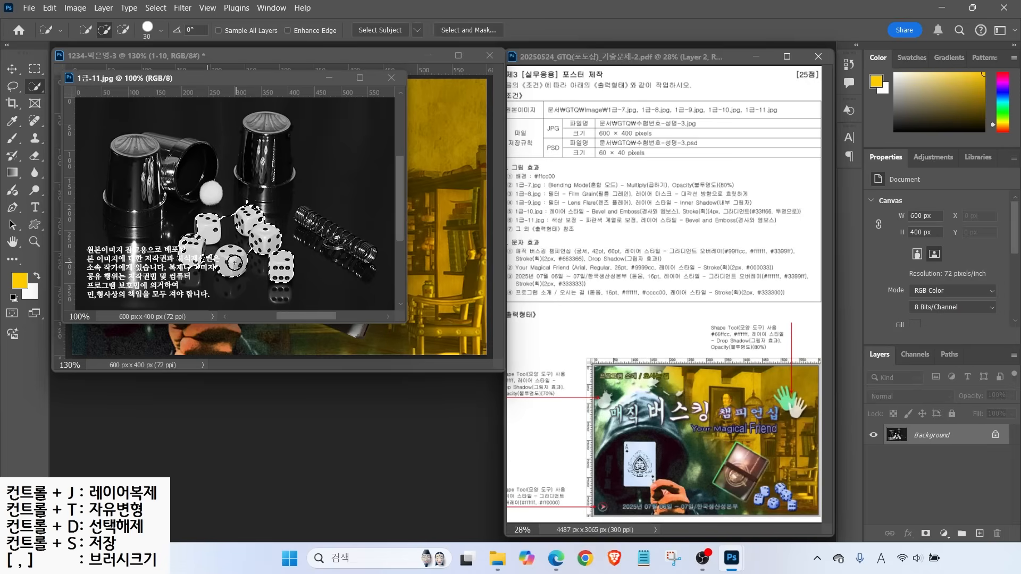
{"action": "left_click", "coordinate": [230, 262]}
{"action": "key", "text": "l"}
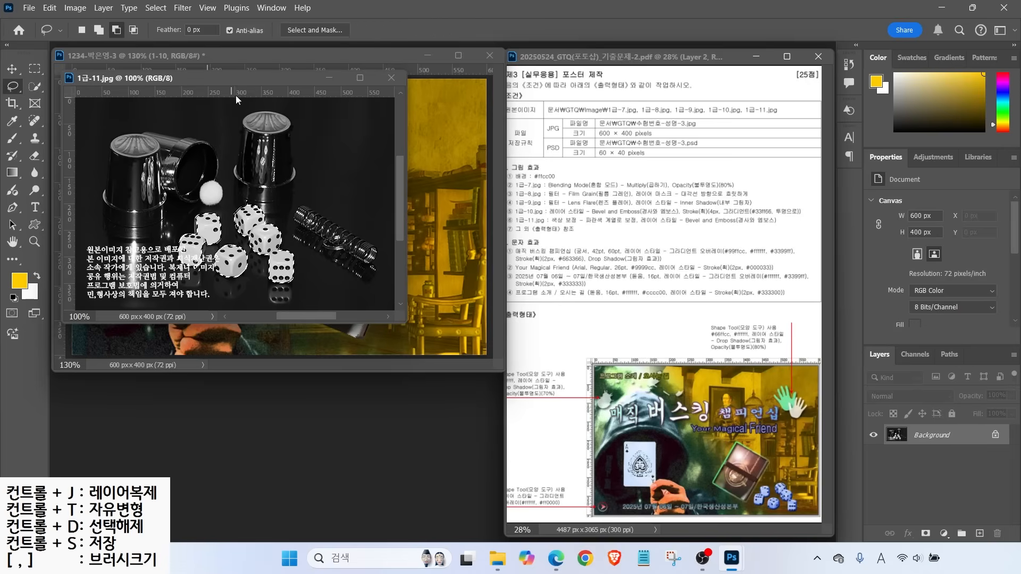
Move the selected dice into the poster and name the new layer 1-11
{"action": "left_click_drag", "start_coordinate": [238, 79], "coordinate": [337, 163]}
{"action": "left_click", "coordinate": [12, 69]}
{"action": "left_click_drag", "start_coordinate": [340, 319], "coordinate": [135, 308]}
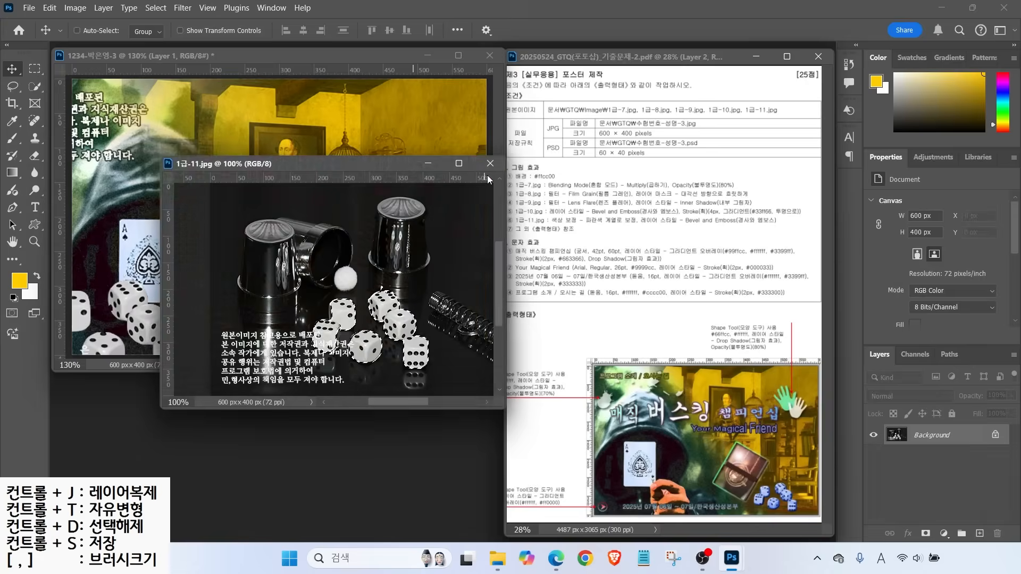
{"action": "double_click", "coordinate": [924, 511]}
{"action": "type", "text": "1-11"}
{"action": "key", "text": "Return"}
Shrink the dice to about 108 × 77 px and place them lower right at X 428, Y 321
{"action": "left_click_drag", "start_coordinate": [147, 325], "coordinate": [420, 295]}
{"action": "key", "text": "ctrl+t"}
{"action": "left_click_drag", "start_coordinate": [456, 245], "coordinate": [434, 327]}
{"action": "key", "text": "Return"}
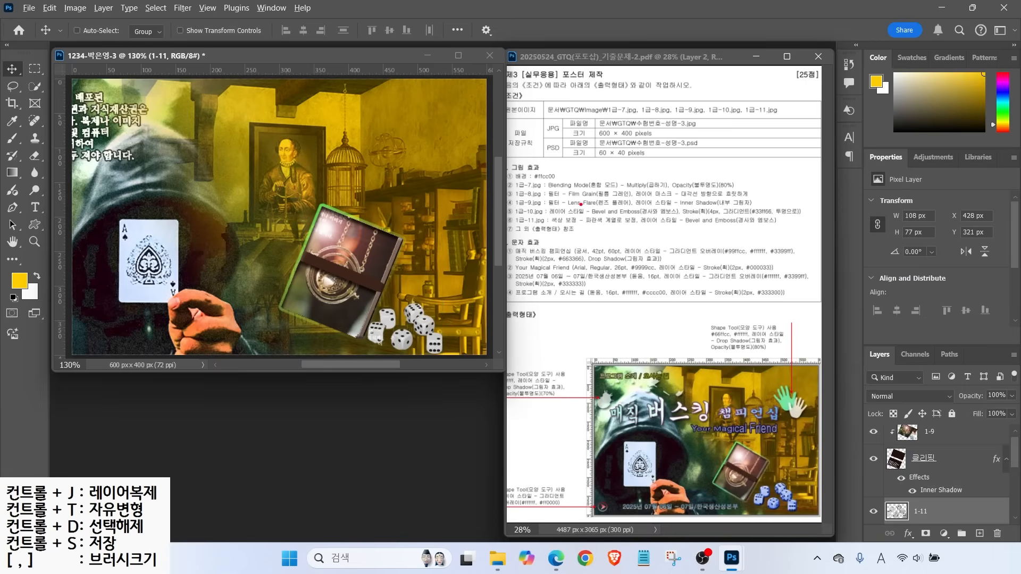
{"action": "left_click_drag", "start_coordinate": [582, 212], "coordinate": [616, 194]}
{"action": "left_click_drag", "start_coordinate": [582, 227], "coordinate": [774, 224]}
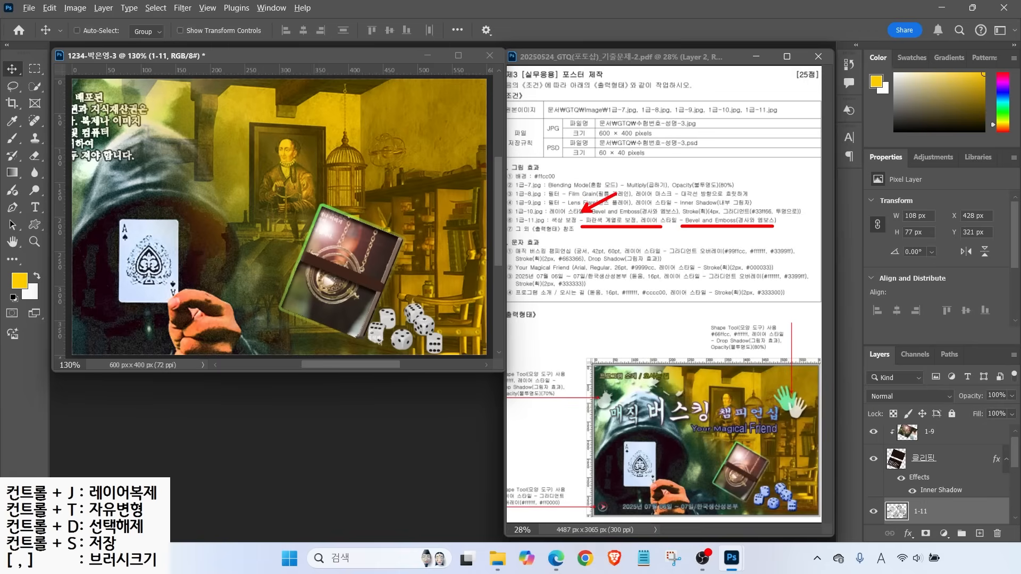
Colorize the 1-11 dice with Hue/Saturation: Hue 206, Saturation 83, Lightness +7
{"action": "left_click", "coordinate": [74, 7]}
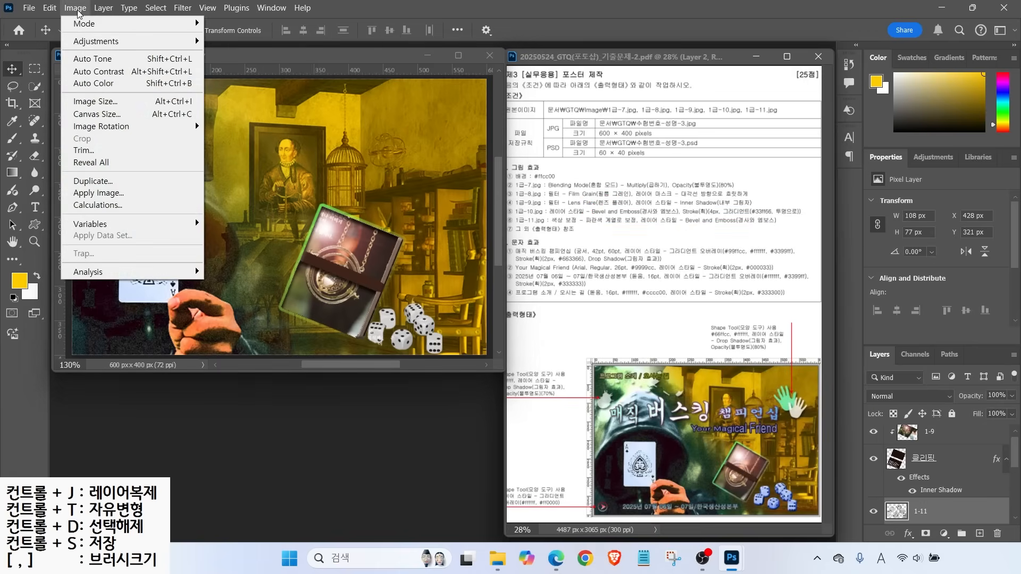
{"action": "mouse_move", "coordinate": [85, 48]}
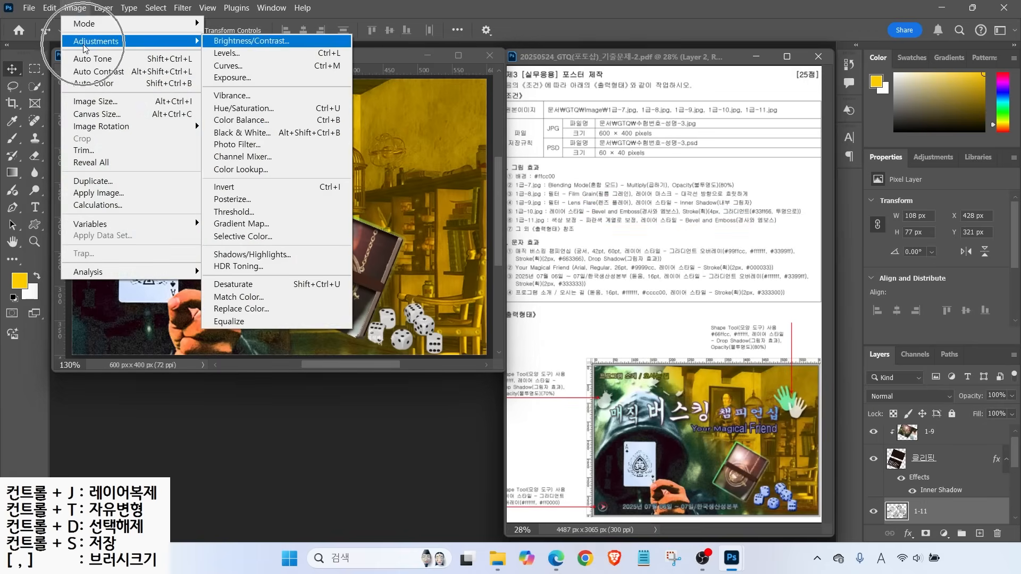
{"action": "left_click", "coordinate": [226, 108]}
{"action": "left_click_drag", "start_coordinate": [560, 202], "coordinate": [606, 201]}
{"action": "mouse_move", "coordinate": [524, 204]}
{"action": "left_mouse_down"}
{"action": "mouse_move", "coordinate": [611, 202]}
{"action": "mouse_move", "coordinate": [556, 202]}
{"action": "mouse_move", "coordinate": [587, 202]}
{"action": "left_mouse_up"}
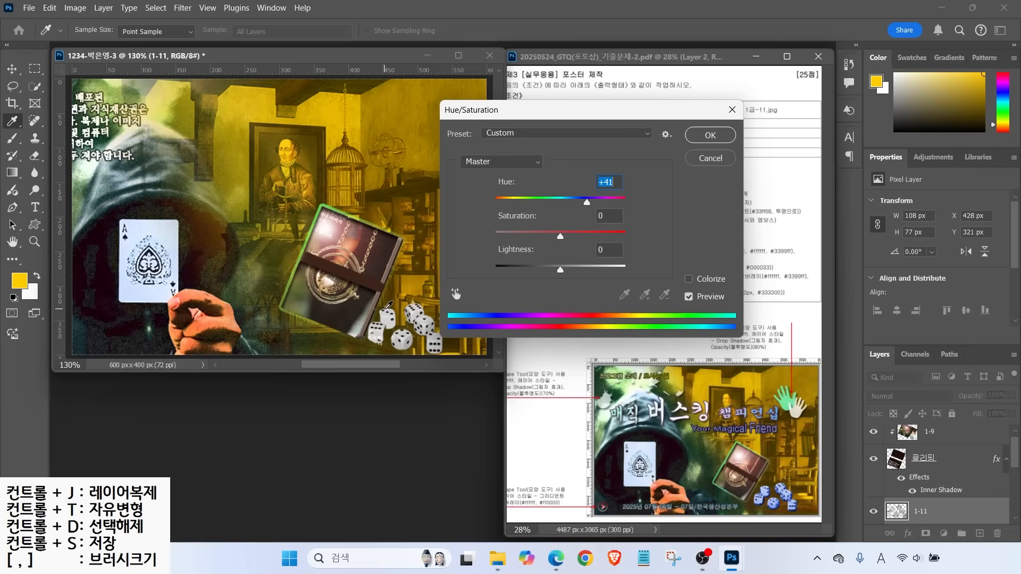
{"action": "left_click", "coordinate": [690, 281]}
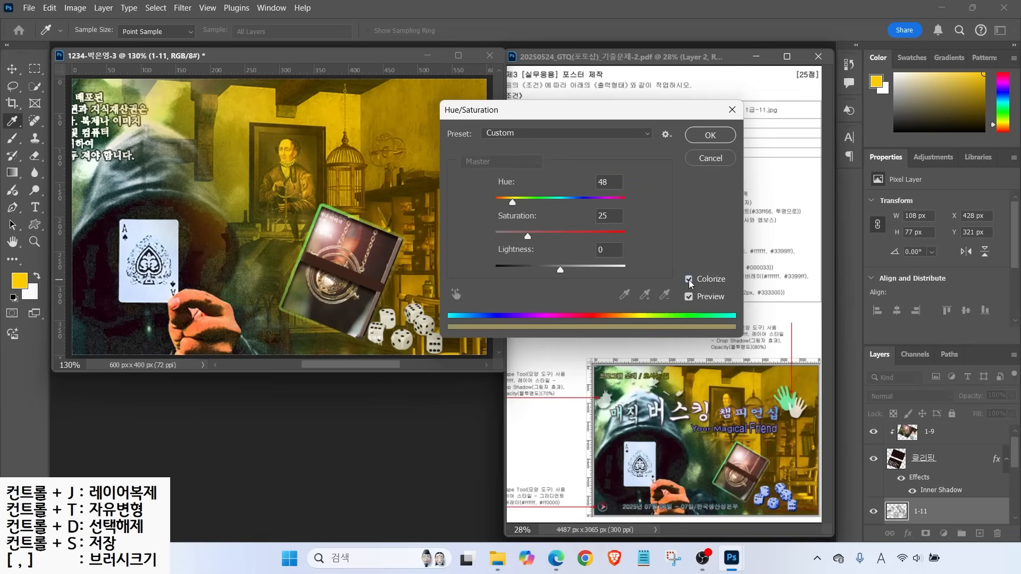
{"action": "left_click_drag", "start_coordinate": [510, 202], "coordinate": [570, 206]}
{"action": "left_click_drag", "start_coordinate": [528, 238], "coordinate": [604, 246]}
{"action": "left_click_drag", "start_coordinate": [560, 270], "coordinate": [548, 268]}
{"action": "key", "text": "Return"}
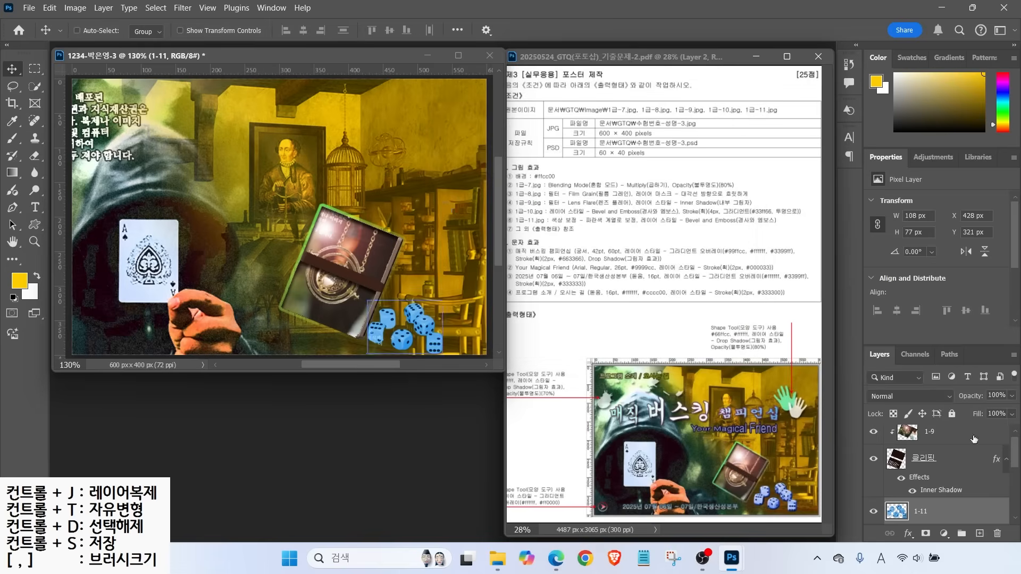
{"action": "left_click", "coordinate": [907, 533]}
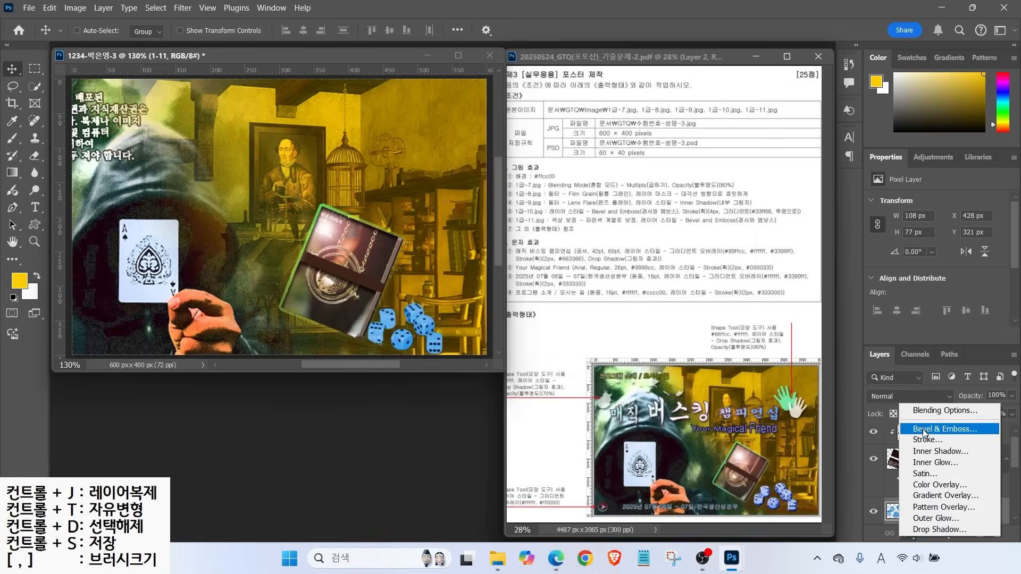
Add a Bevel & Emboss effect to the blue dice
{"action": "left_click", "coordinate": [928, 428]}
{"action": "left_click", "coordinate": [863, 85]}
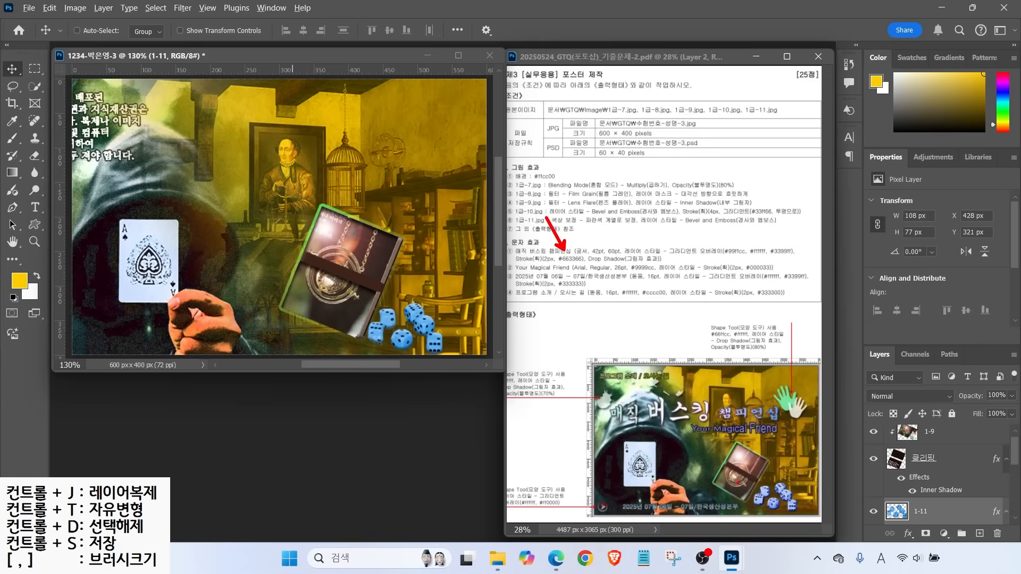
{"action": "mouse_move", "coordinate": [647, 520]}
{"action": "left_mouse_down"}
{"action": "mouse_move", "coordinate": [567, 523]}
{"action": "mouse_move", "coordinate": [498, 482]}
{"action": "mouse_move", "coordinate": [594, 508]}
{"action": "left_mouse_up"}
{"action": "mouse_move", "coordinate": [601, 403]}
{"action": "left_mouse_down"}
{"action": "mouse_move", "coordinate": [478, 365]}
{"action": "mouse_move", "coordinate": [595, 376]}
{"action": "left_mouse_up"}
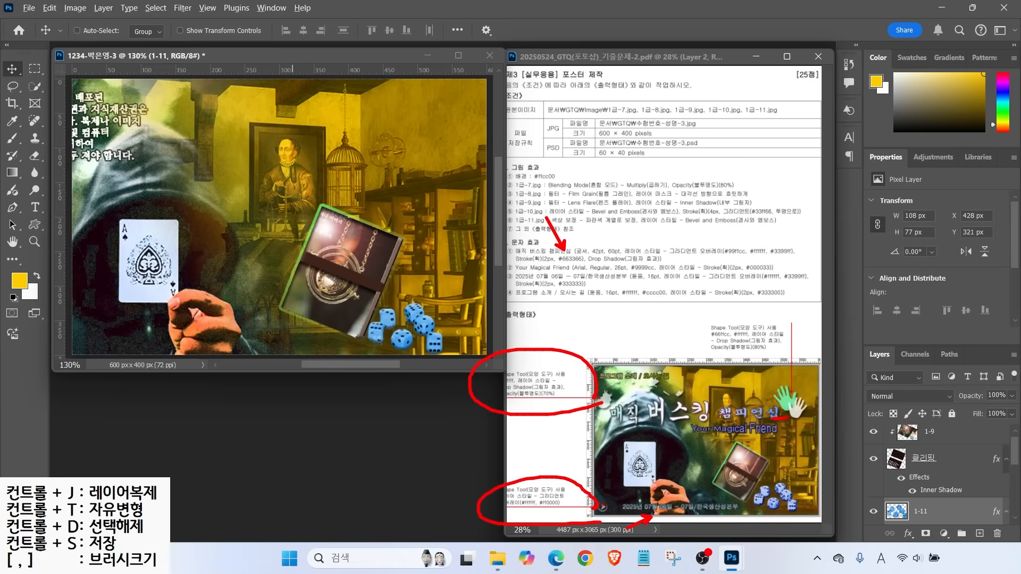
{"action": "mouse_move", "coordinate": [769, 411]}
{"action": "left_mouse_down"}
{"action": "mouse_move", "coordinate": [745, 295]}
{"action": "mouse_move", "coordinate": [779, 406]}
{"action": "left_mouse_up"}
{"action": "key", "text": "Escape"}
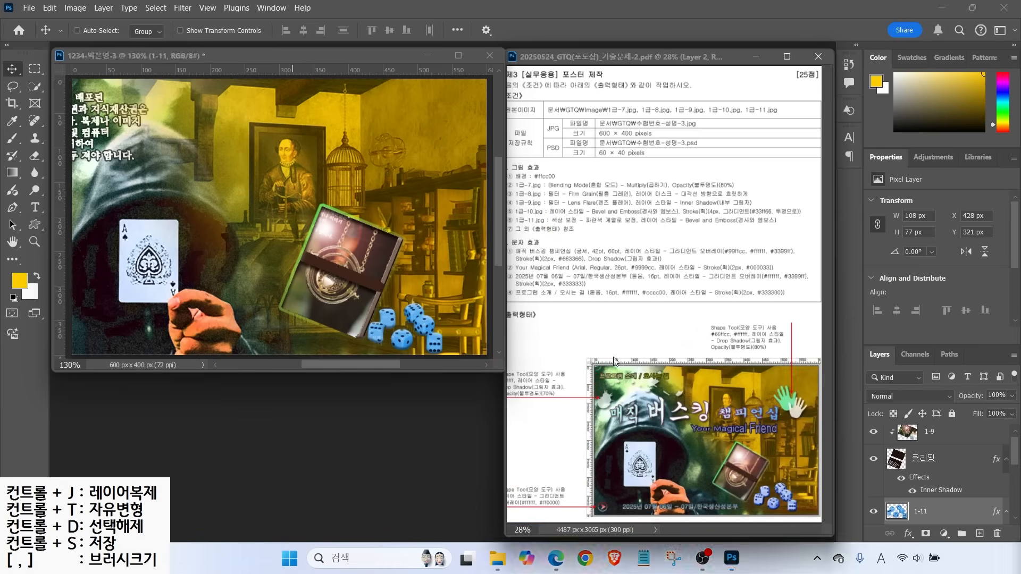
Select the Custom Shape tool and point out its shape, fill and shape-choice settings
{"action": "left_click", "coordinate": [36, 225]}
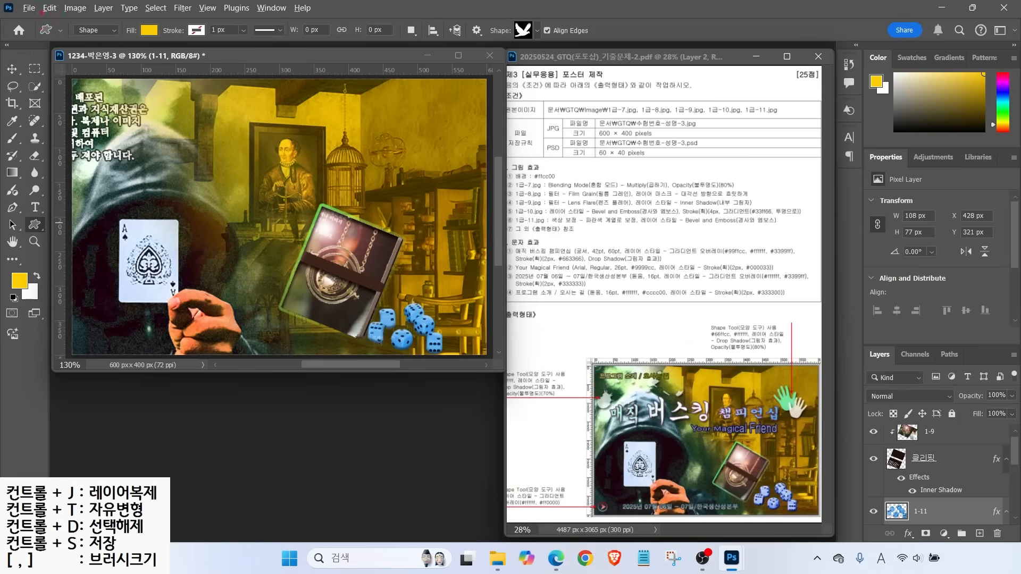
{"action": "left_click_drag", "start_coordinate": [47, 12], "coordinate": [570, 56]}
{"action": "left_click_drag", "start_coordinate": [79, 27], "coordinate": [117, 33]}
{"action": "mouse_move", "coordinate": [145, 86]}
{"action": "left_mouse_down"}
{"action": "mouse_move", "coordinate": [110, 42]}
{"action": "mouse_move", "coordinate": [170, 38]}
{"action": "mouse_move", "coordinate": [190, 82]}
{"action": "left_mouse_up"}
{"action": "left_click_drag", "start_coordinate": [184, 41], "coordinate": [213, 20]}
{"action": "mouse_move", "coordinate": [532, 54]}
{"action": "left_mouse_down"}
{"action": "mouse_move", "coordinate": [539, 40]}
{"action": "mouse_move", "coordinate": [563, 101]}
{"action": "left_mouse_up"}
{"action": "key", "text": "Escape"}
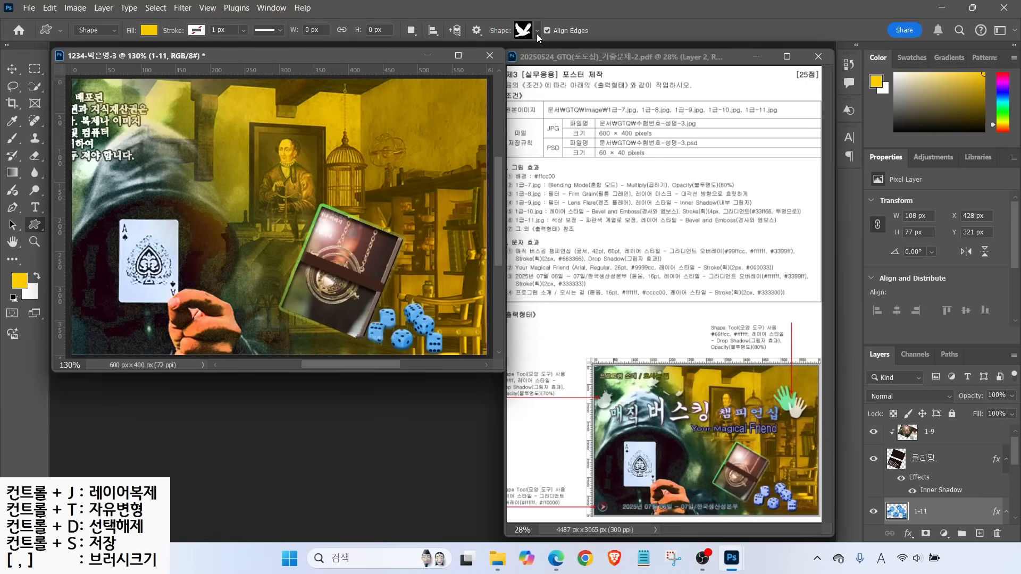
Draw a Right Hand 1 custom shape, about 59 × 66 px, near the poster's top right
{"action": "left_click", "coordinate": [537, 33]}
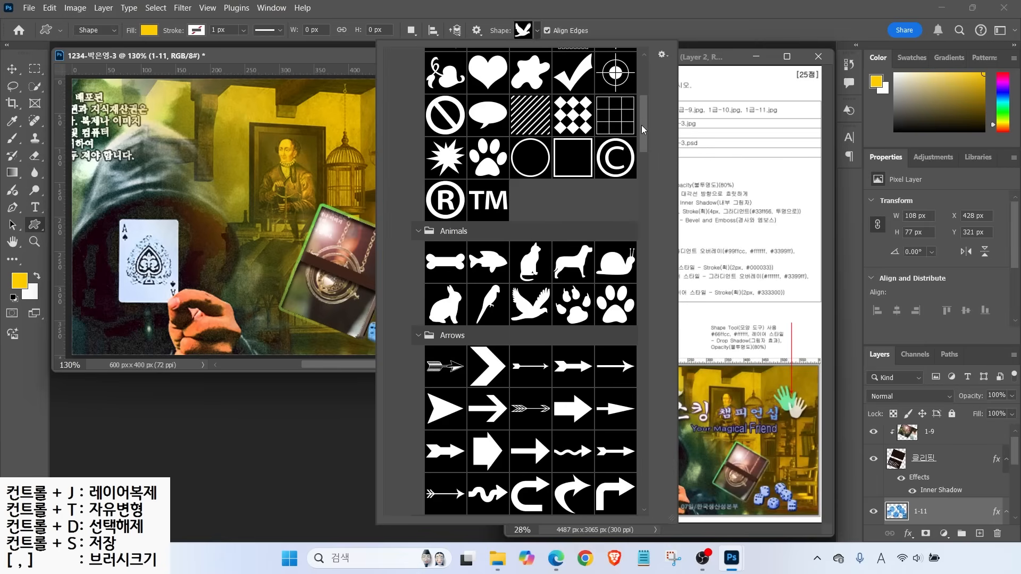
{"action": "mouse_move", "coordinate": [643, 126]}
{"action": "left_mouse_down"}
{"action": "mouse_move", "coordinate": [644, 86]}
{"action": "mouse_move", "coordinate": [637, 113]}
{"action": "left_mouse_up"}
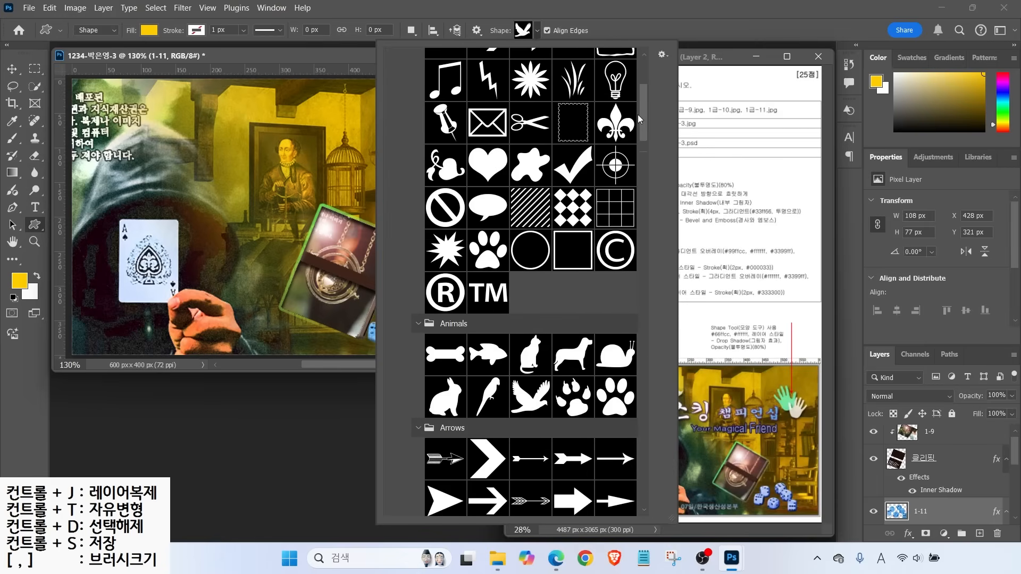
{"action": "scroll", "coordinate": [636, 118], "scroll_direction": "down", "scroll_amount": 20}
{"action": "left_click", "coordinate": [565, 399]}
{"action": "key", "text": "Return"}
{"action": "left_click_drag", "start_coordinate": [387, 113], "coordinate": [430, 156]}
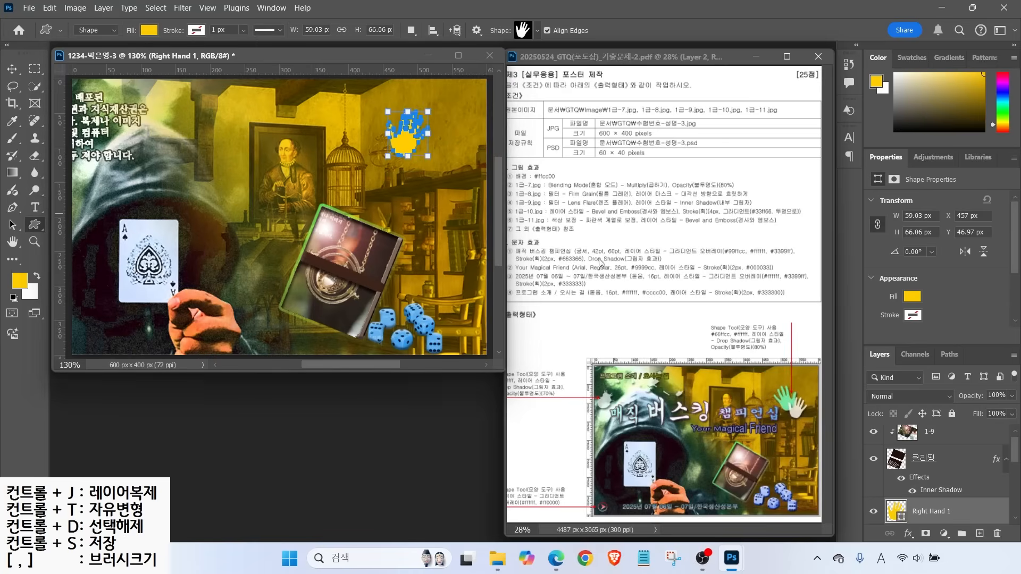
Fill the hand shape with white (ffffff)
{"action": "double_click", "coordinate": [895, 510]}
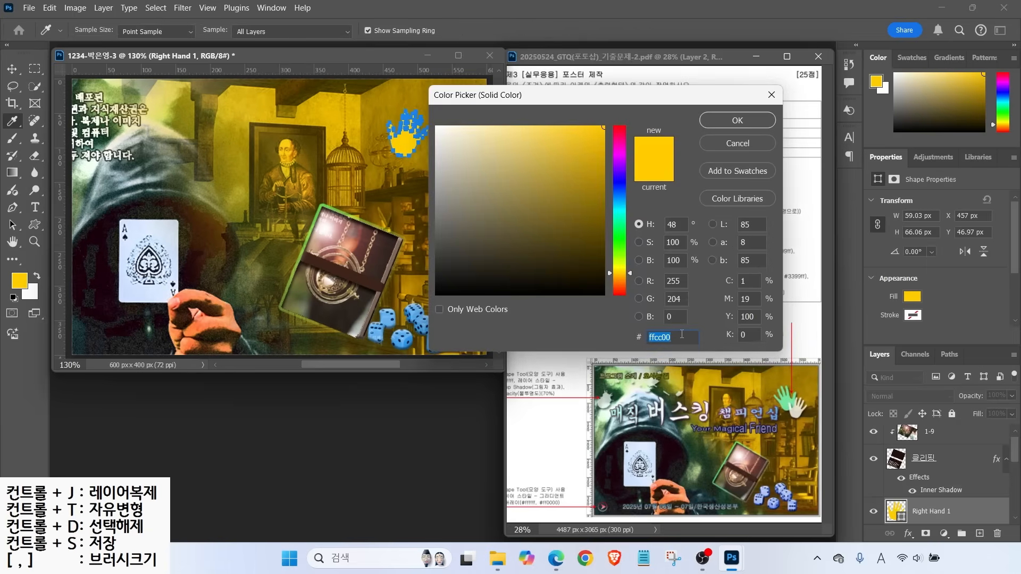
{"action": "type", "text": "ffffff"}
{"action": "left_click", "coordinate": [719, 117]}
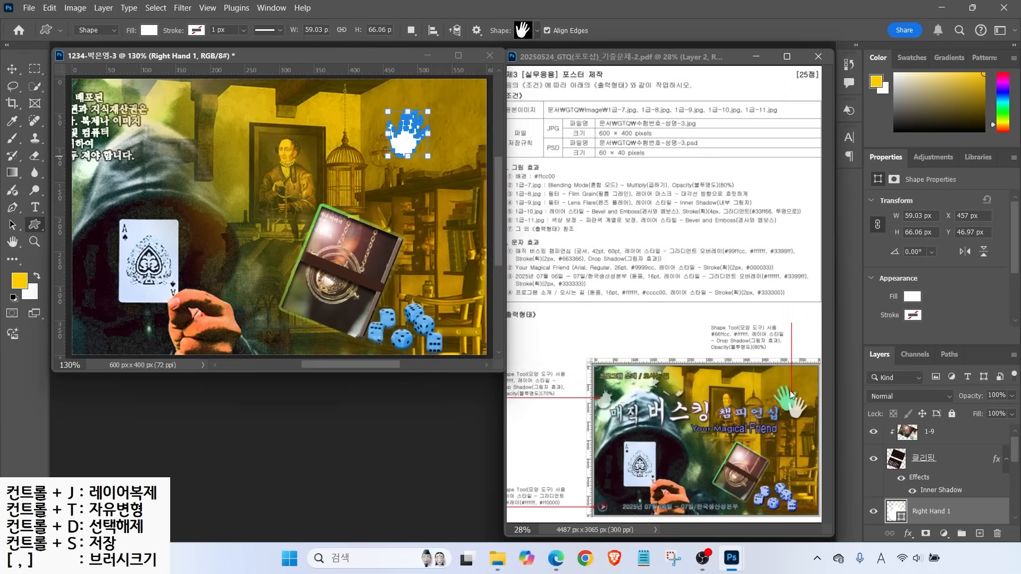
{"action": "mouse_move", "coordinate": [785, 351]}
{"action": "left_mouse_down"}
{"action": "mouse_move", "coordinate": [702, 323]}
{"action": "mouse_move", "coordinate": [781, 349]}
{"action": "mouse_move", "coordinate": [803, 380]}
{"action": "left_mouse_up"}
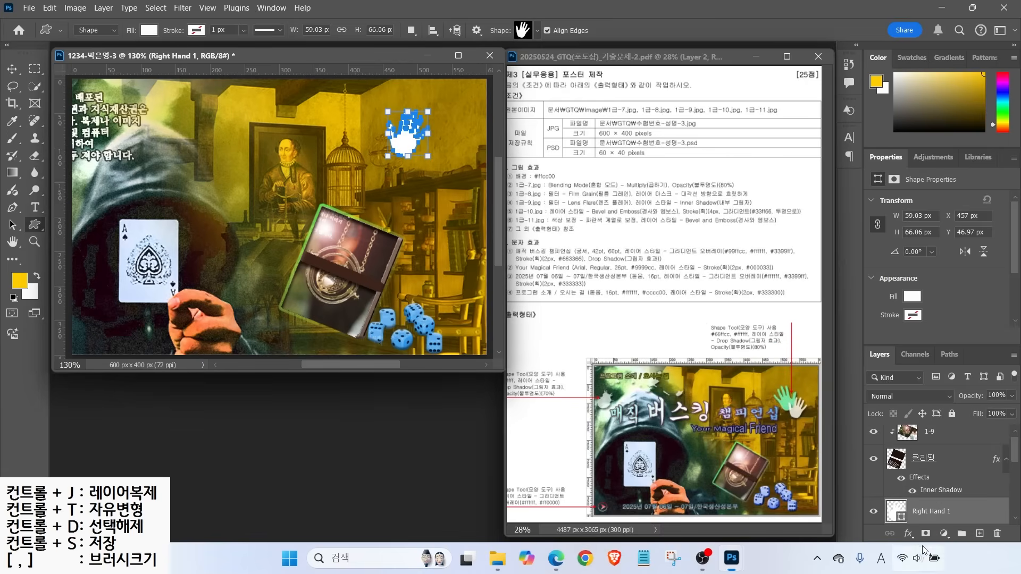
Add a Drop Shadow to the white hand and reopen its shadow settings
{"action": "left_click", "coordinate": [909, 533]}
{"action": "left_click", "coordinate": [919, 527]}
{"action": "key", "text": "Return"}
{"action": "mouse_move", "coordinate": [701, 352]}
{"action": "left_mouse_down"}
{"action": "mouse_move", "coordinate": [776, 354]}
{"action": "mouse_move", "coordinate": [788, 389]}
{"action": "left_mouse_up"}
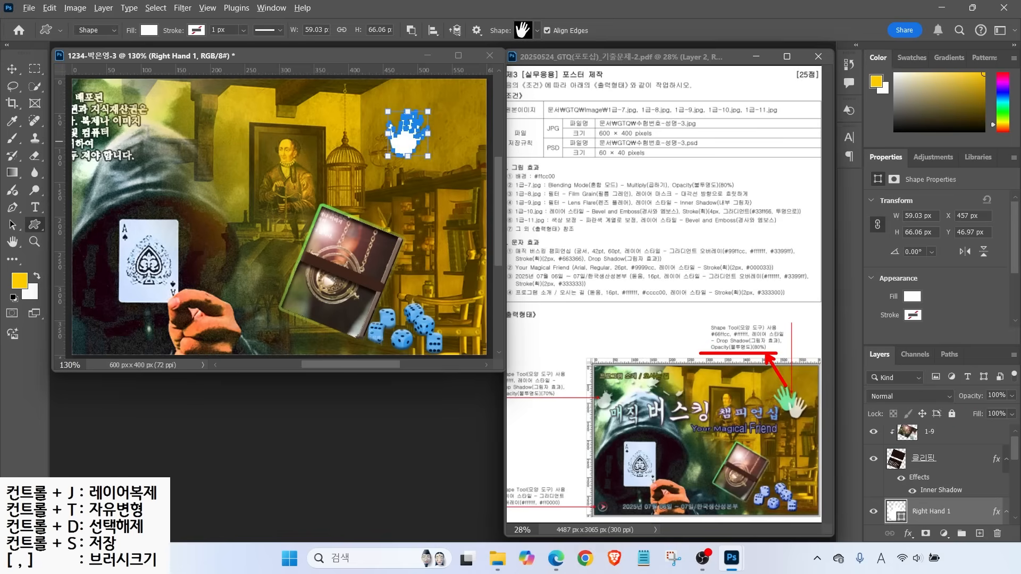
{"action": "key", "text": "Escape"}
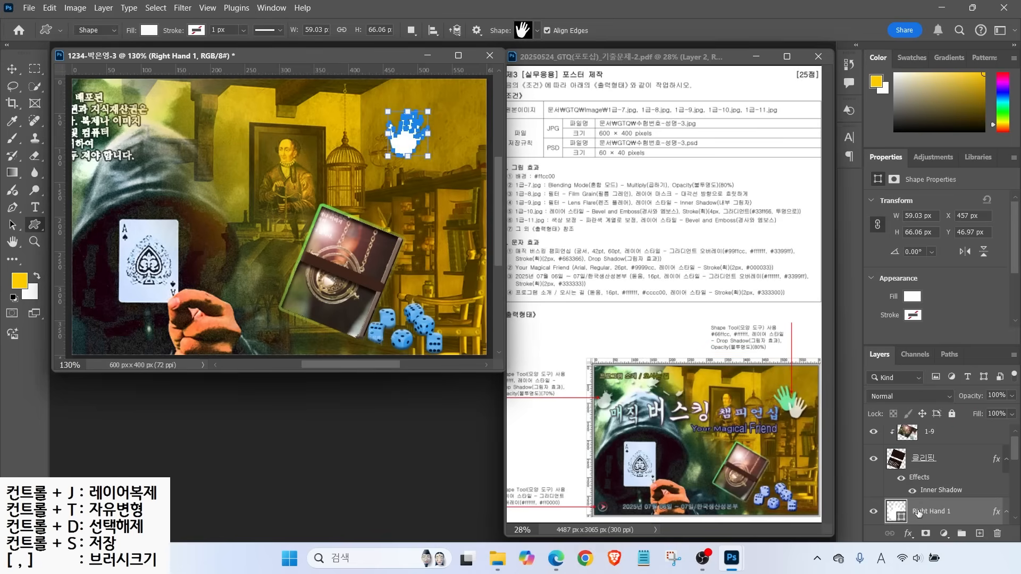
{"action": "scroll", "coordinate": [919, 512], "scroll_direction": "down", "scroll_amount": 1}
{"action": "double_click", "coordinate": [924, 488]}
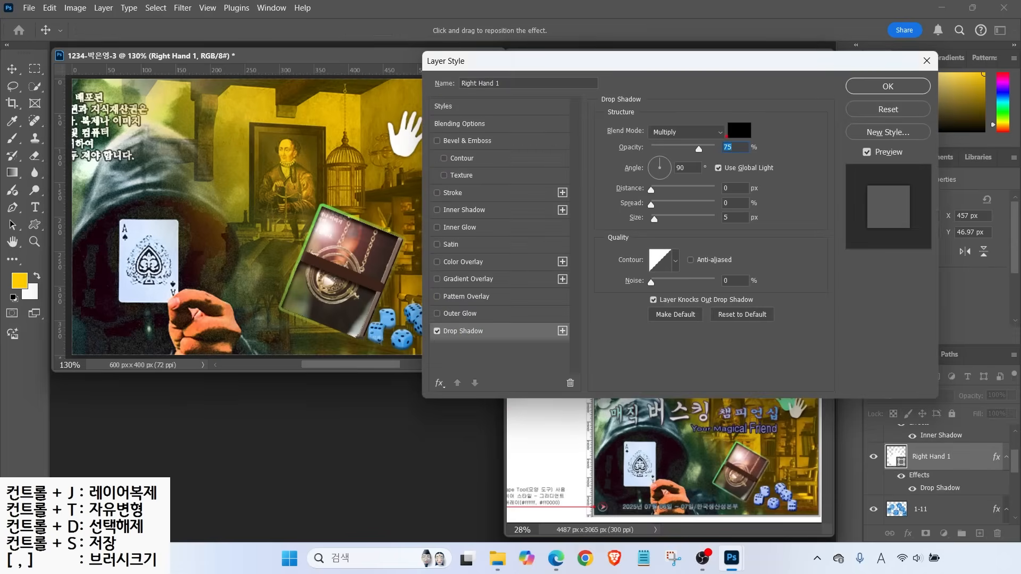
Keep the shadow as is, set the white hand layer to 80% opacity, and nudge it lower right
{"action": "left_click_drag", "start_coordinate": [729, 136], "coordinate": [694, 159]}
{"action": "left_click_drag", "start_coordinate": [693, 123], "coordinate": [750, 180]}
{"action": "key", "text": "Escape"}
{"action": "left_click", "coordinate": [926, 61]}
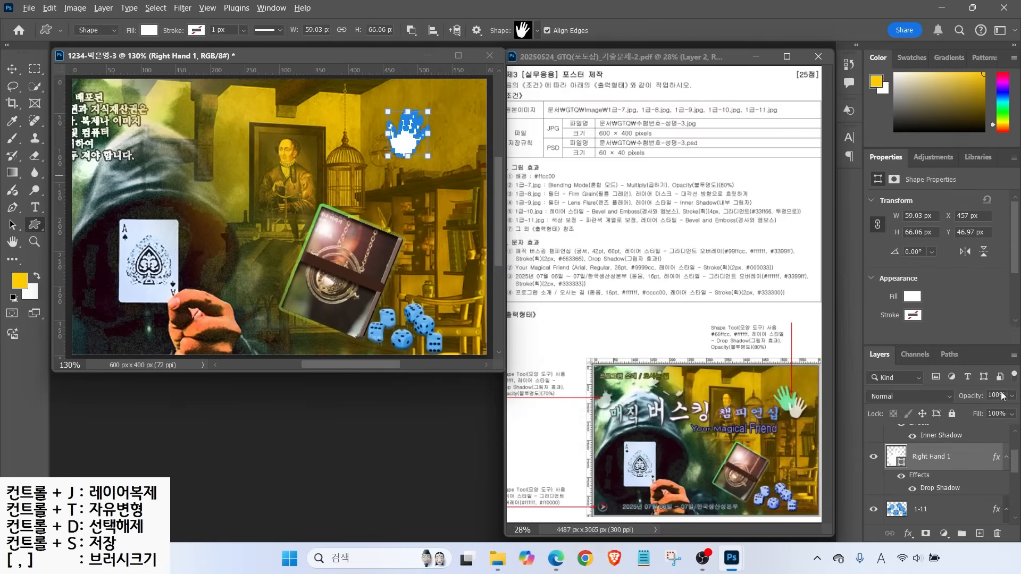
{"action": "left_click_drag", "start_coordinate": [1012, 398], "coordinate": [992, 364]}
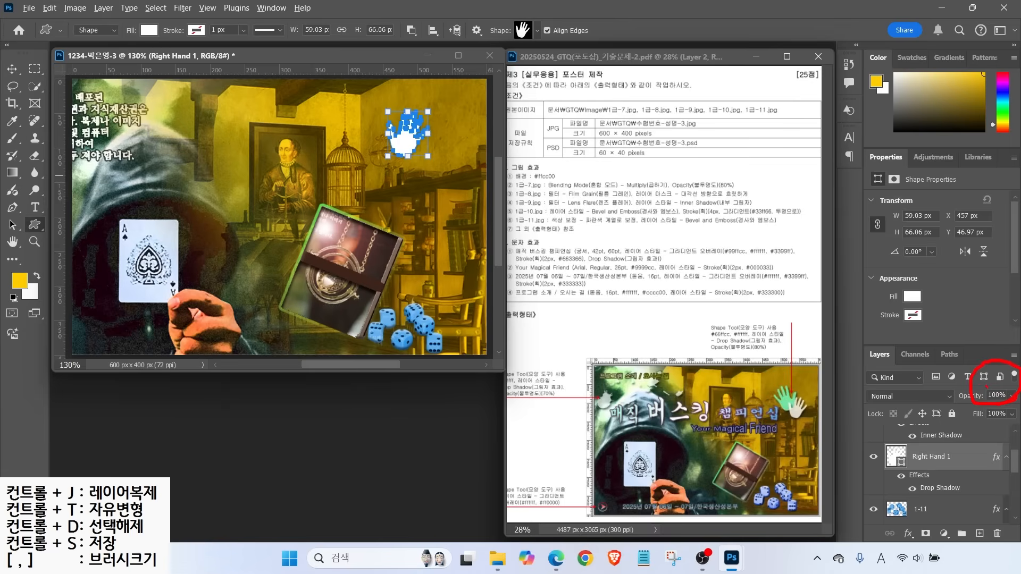
{"action": "key", "text": "Escape"}
{"action": "left_click", "coordinate": [993, 396]}
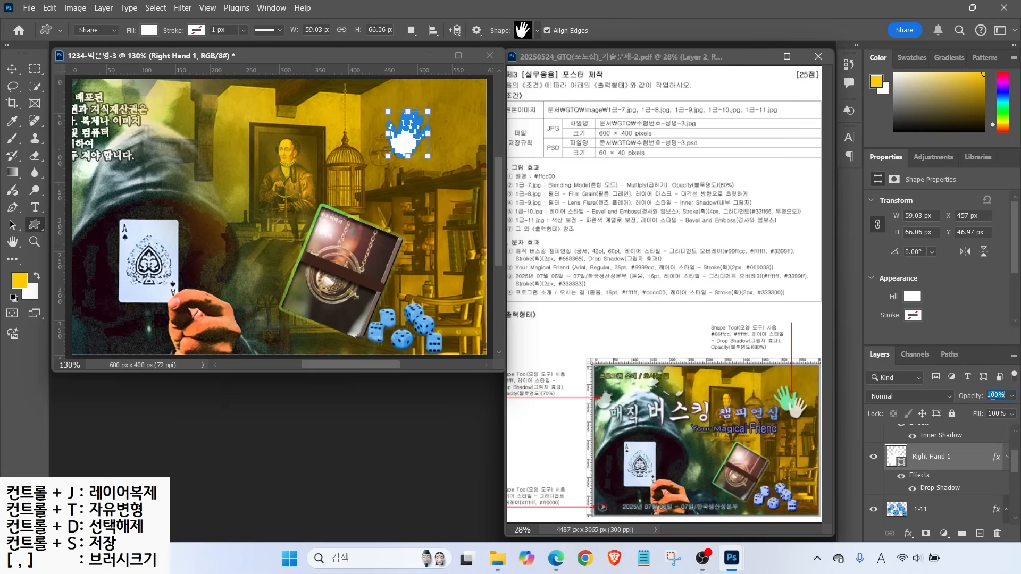
{"action": "type", "text": "80"}
{"action": "key", "text": "Return"}
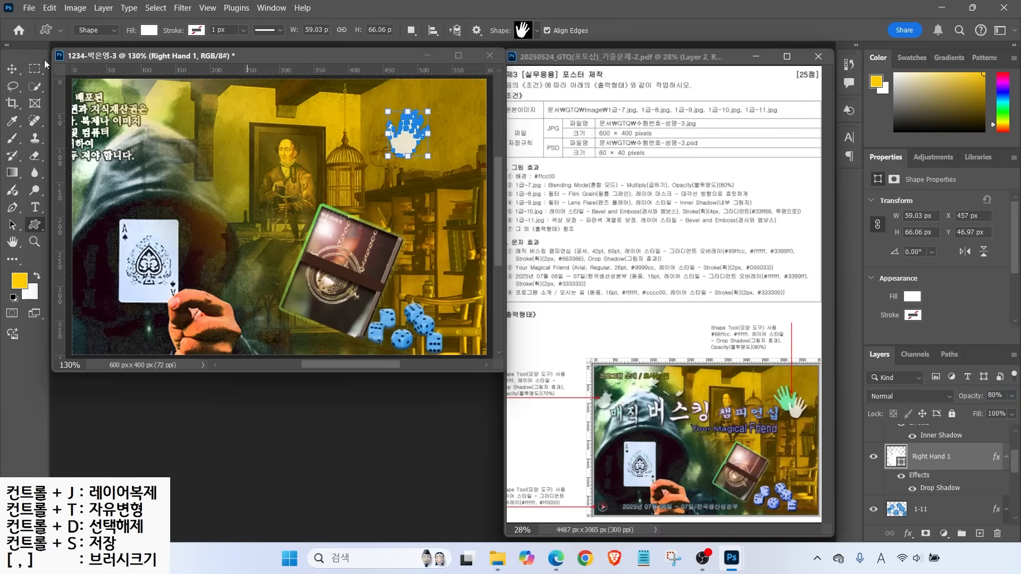
{"action": "key", "text": "v"}
{"action": "left_click_drag", "start_coordinate": [404, 138], "coordinate": [421, 171]}
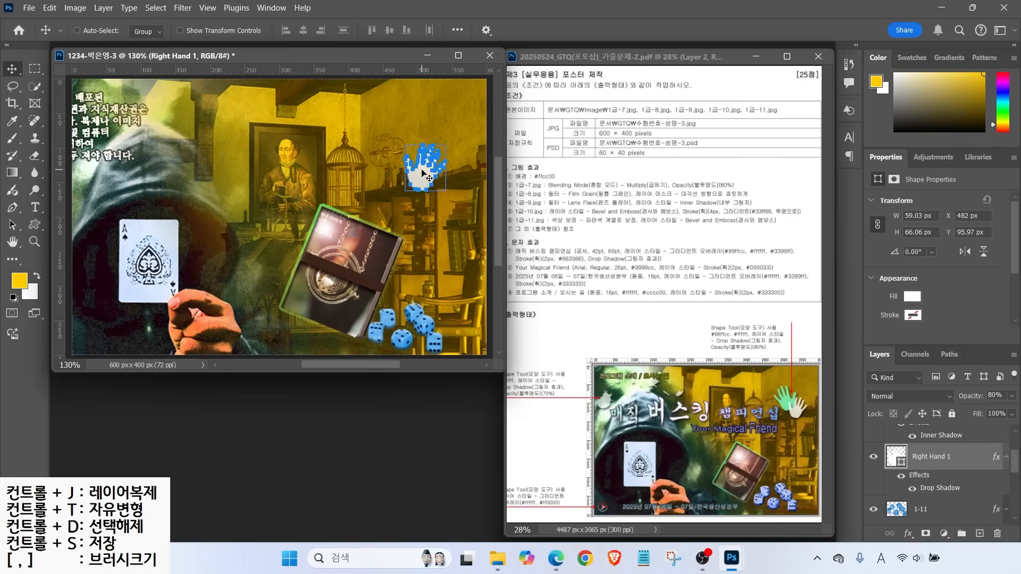
Duplicate the hand and fill the copy mint green (66ffcc)
{"action": "key", "text": "ctrl+j"}
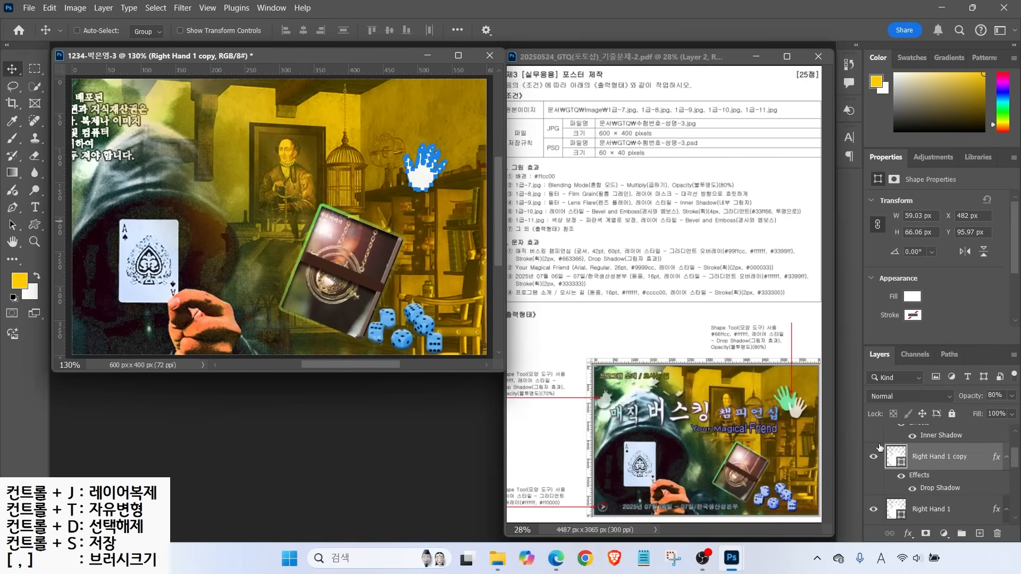
{"action": "double_click", "coordinate": [895, 456]}
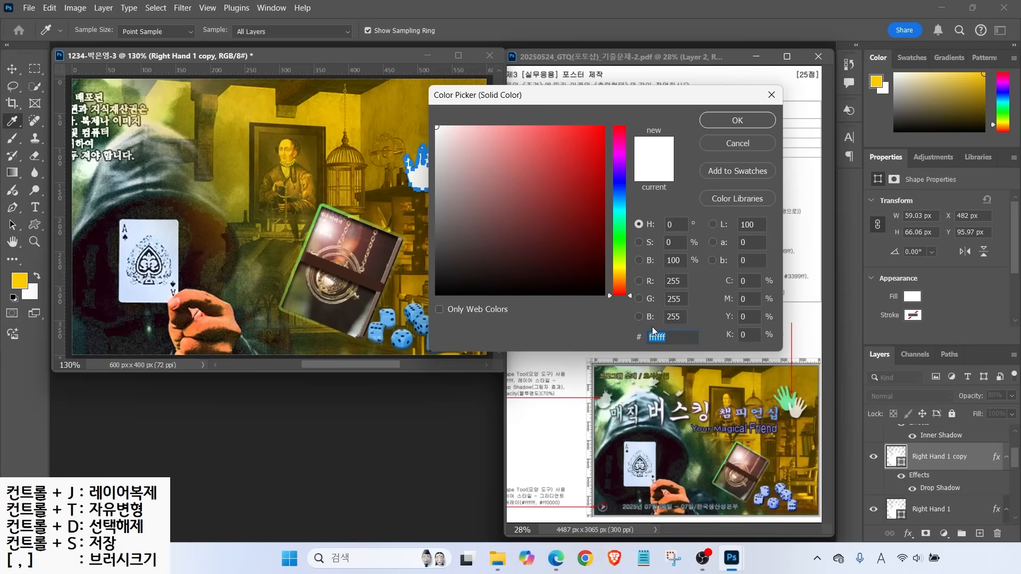
{"action": "type", "text": "66ffcc"}
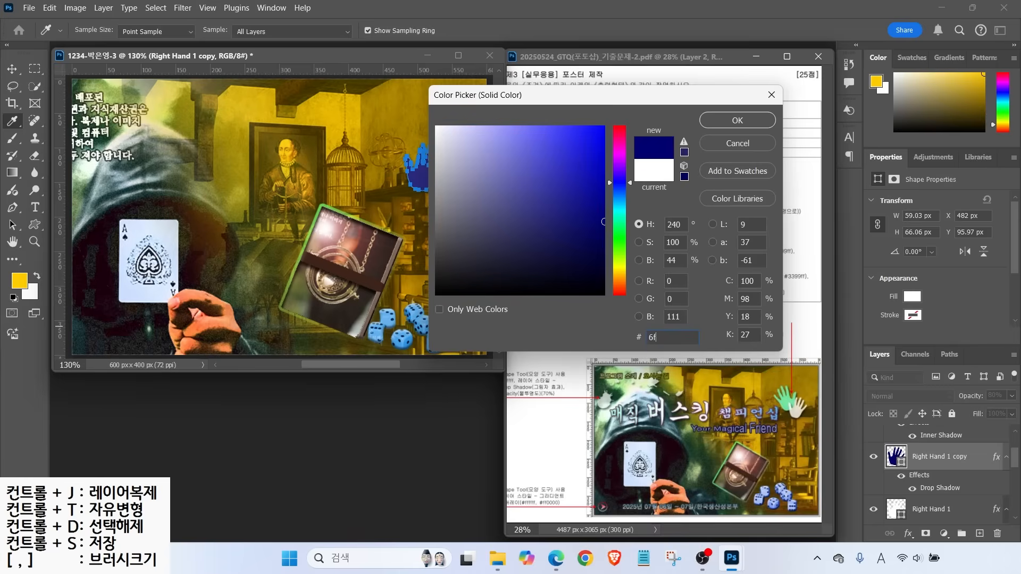
{"action": "key", "text": "Return"}
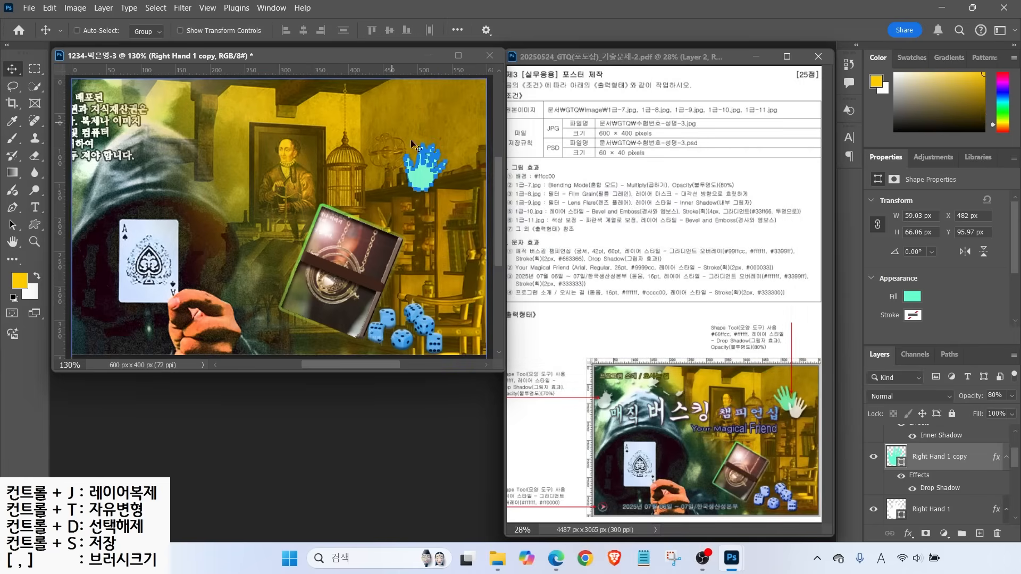
Move the mint copy up-left, flip it horizontally, and stack the white hand above it
{"action": "key", "text": "ctrl+t"}
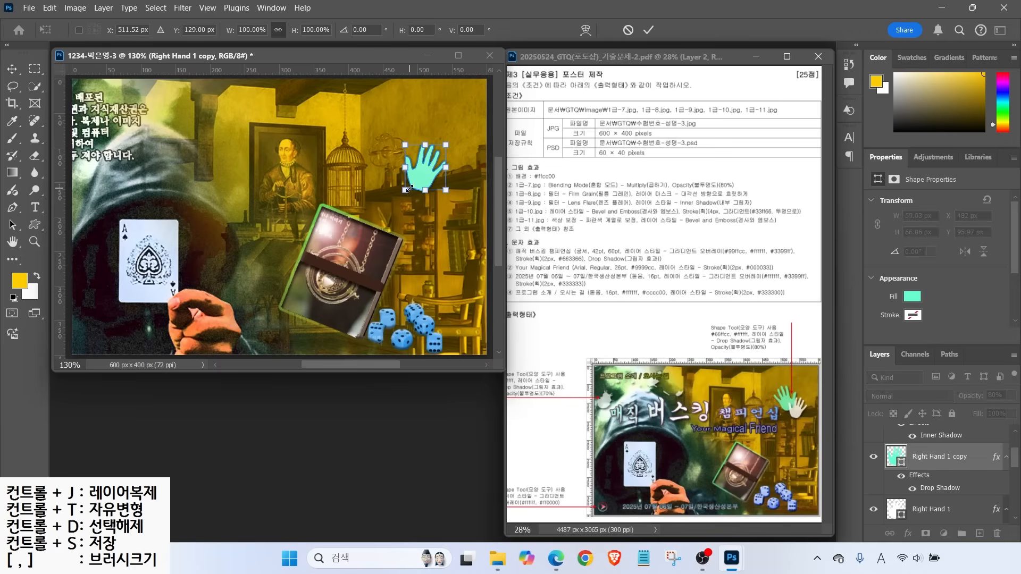
{"action": "left_click_drag", "start_coordinate": [425, 175], "coordinate": [418, 120]}
{"action": "right_click", "coordinate": [392, 161]}
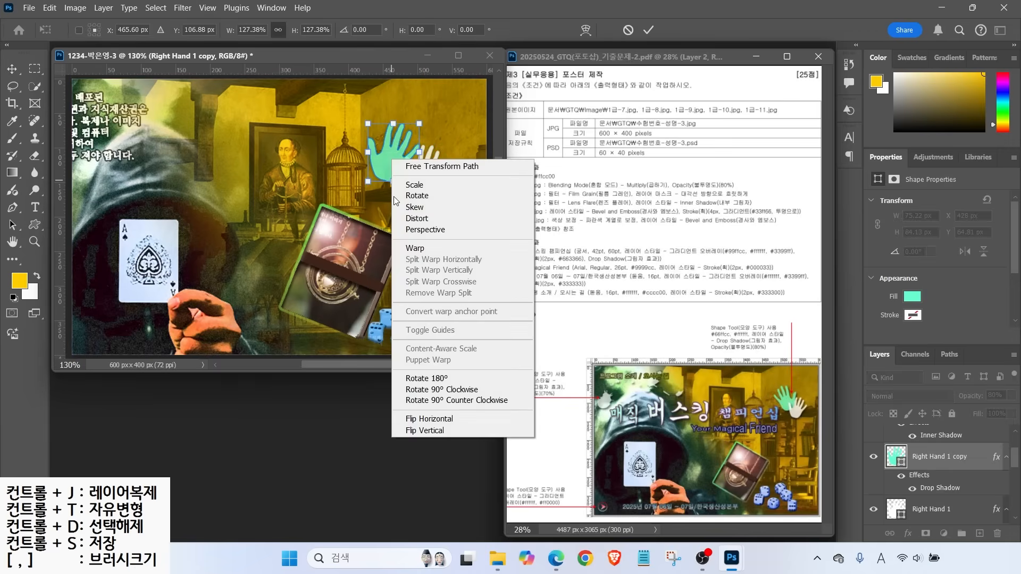
{"action": "left_click", "coordinate": [422, 420]}
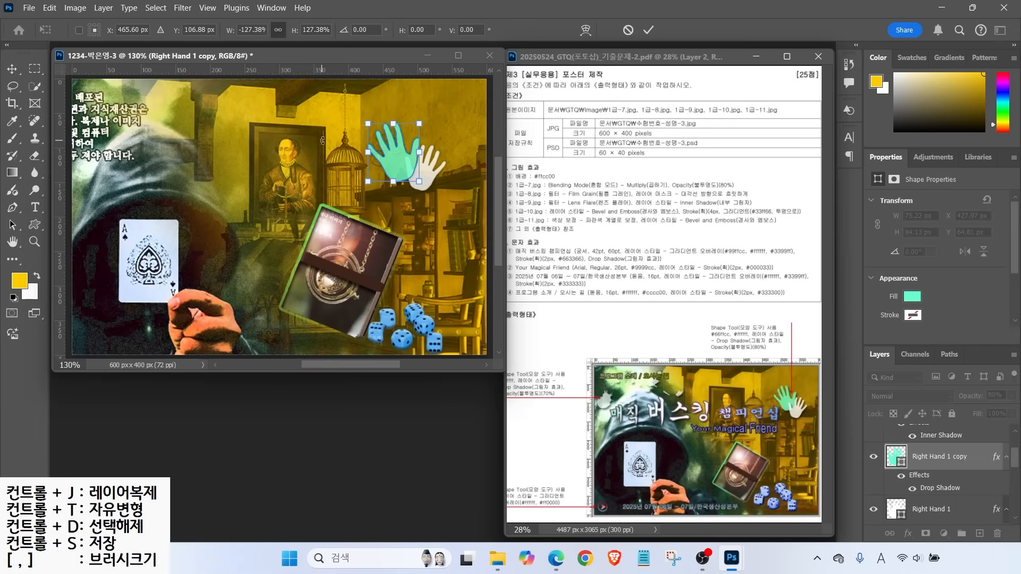
{"action": "key", "text": "Return"}
{"action": "left_click_drag", "start_coordinate": [925, 501], "coordinate": [924, 449]}
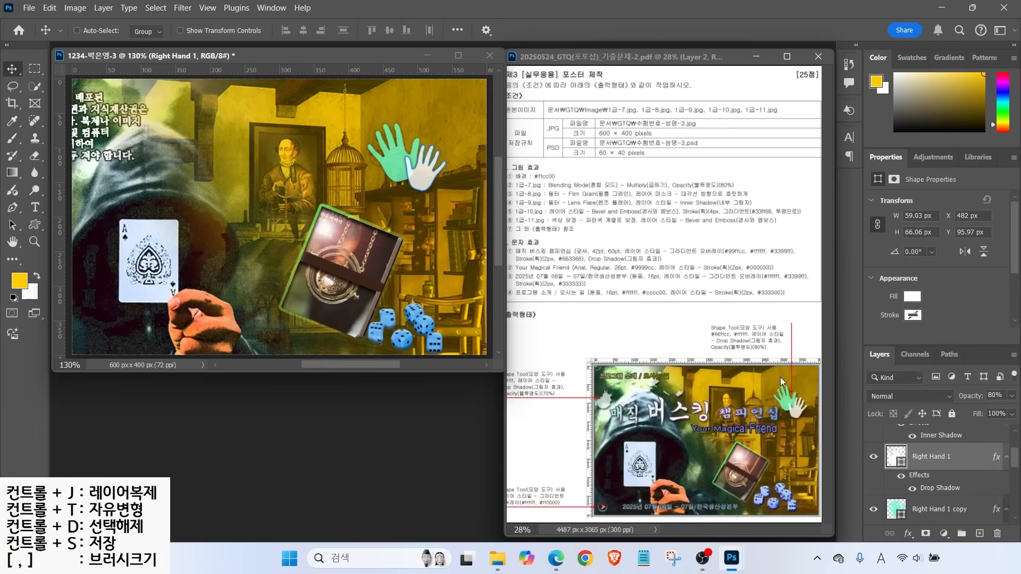
{"action": "key", "text": "u"}
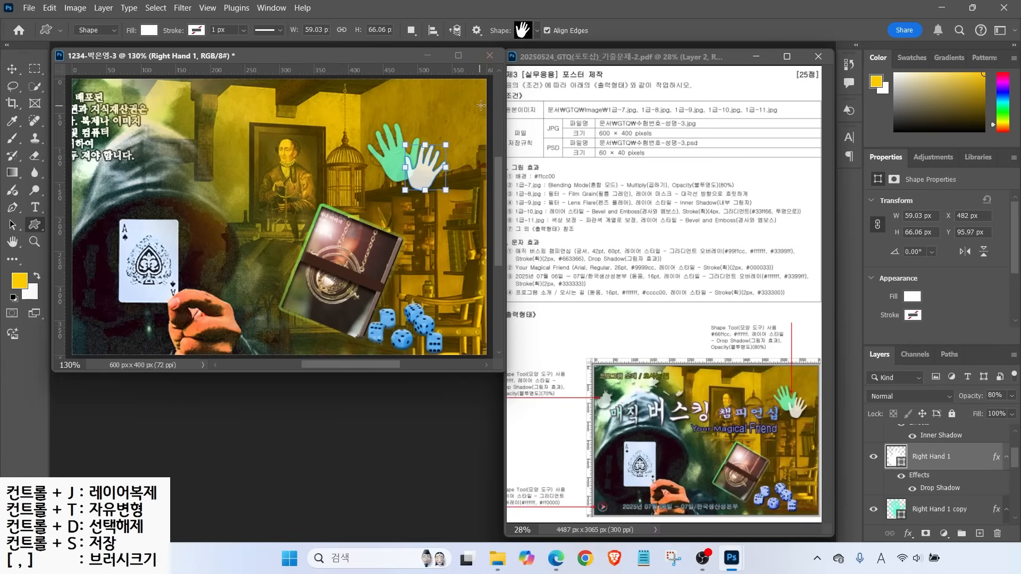
Draw a small Forward arrow shape in the poster's bottom-left corner
{"action": "left_click", "coordinate": [528, 31]}
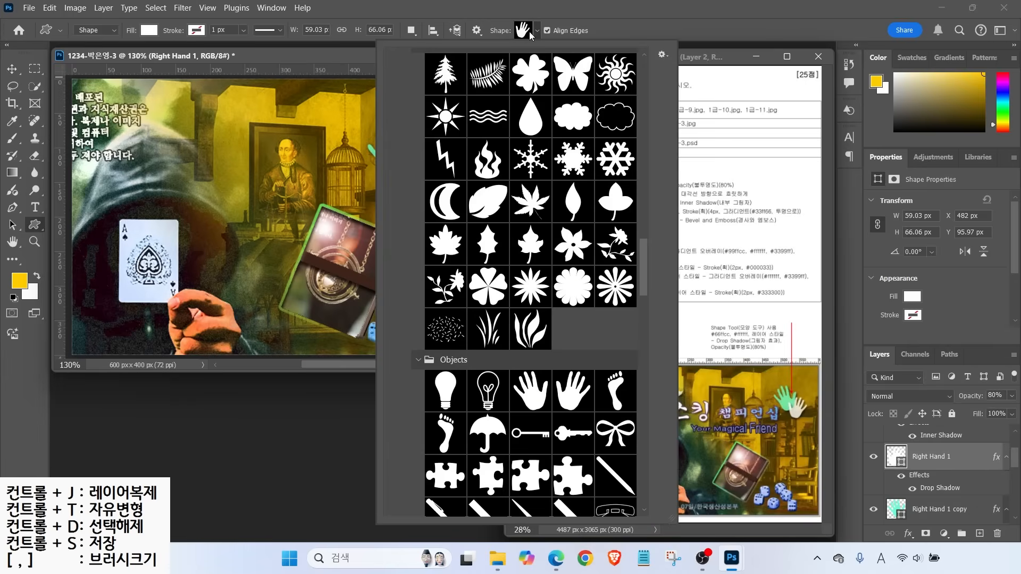
{"action": "scroll", "coordinate": [602, 131], "scroll_direction": "down", "scroll_amount": 15}
{"action": "double_click", "coordinate": [579, 326]}
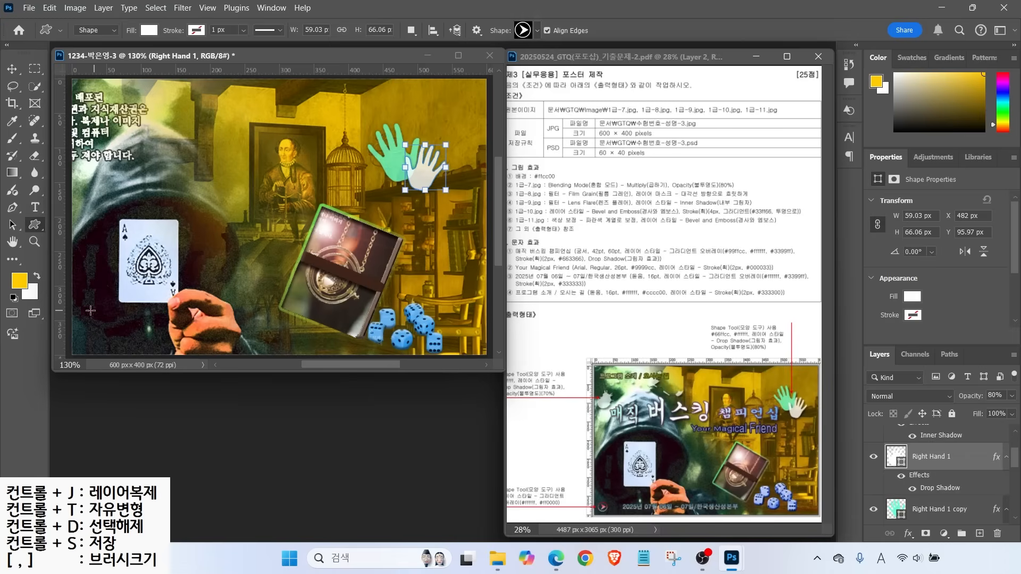
{"action": "left_click_drag", "start_coordinate": [84, 322], "coordinate": [106, 343]}
Give the arrow a white-to-red (fff to f00) Gradient Overlay and nudge it into the corner
{"action": "left_click", "coordinate": [909, 534]}
{"action": "left_click", "coordinate": [925, 494]}
{"action": "left_click", "coordinate": [707, 159]}
{"action": "double_click", "coordinate": [447, 337]}
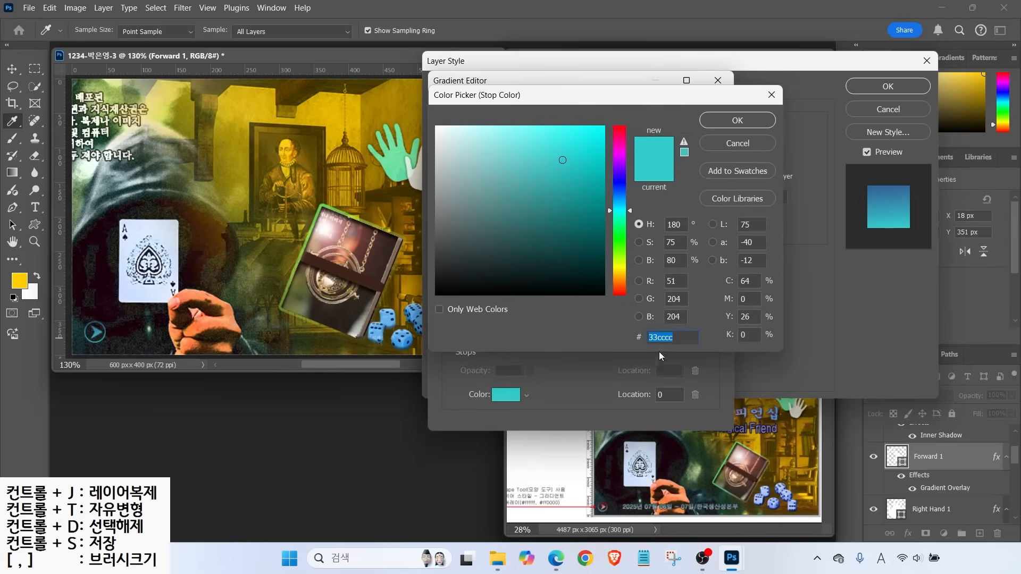
{"action": "type", "text": "fff"}
{"action": "key", "text": "Return"}
{"action": "double_click", "coordinate": [715, 343]}
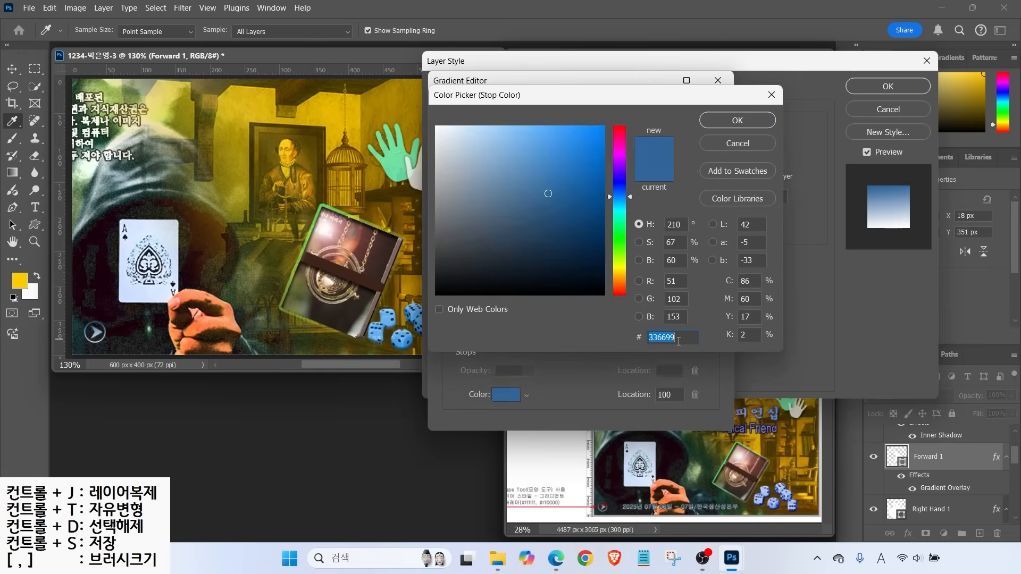
{"action": "type", "text": "f00"}
{"action": "key", "text": "Return"}
{"action": "left_click", "coordinate": [691, 114]}
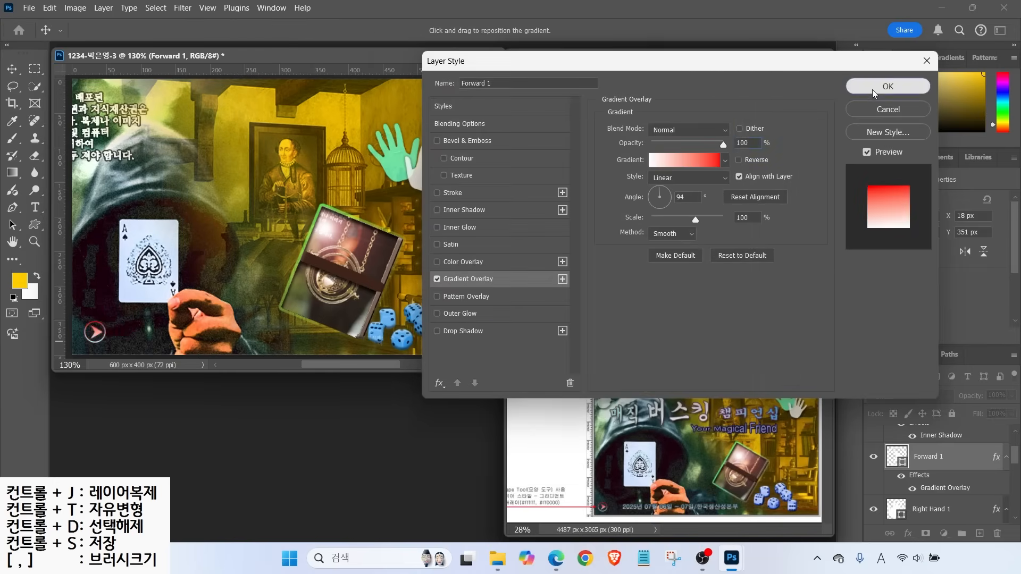
{"action": "left_click", "coordinate": [888, 87]}
{"action": "left_click", "coordinate": [12, 70]}
{"action": "left_click_drag", "start_coordinate": [98, 330], "coordinate": [91, 337]}
Draw a large white ink splatter custom shape on the poster
{"action": "left_click", "coordinate": [34, 224]}
{"action": "left_click", "coordinate": [536, 30]}
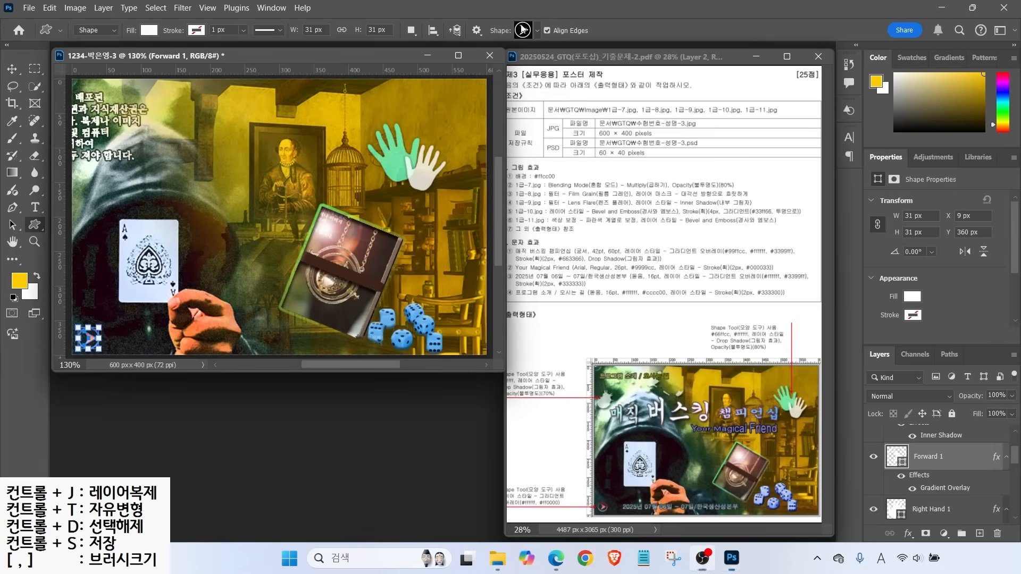
{"action": "left_click", "coordinate": [537, 32]}
{"action": "left_click", "coordinate": [544, 261]}
{"action": "left_click", "coordinate": [112, 131]}
{"action": "mouse_move", "coordinate": [111, 131]}
{"action": "left_mouse_down"}
{"action": "mouse_move", "coordinate": [367, 256]}
{"action": "mouse_move", "coordinate": [400, 317]}
{"action": "left_mouse_up"}
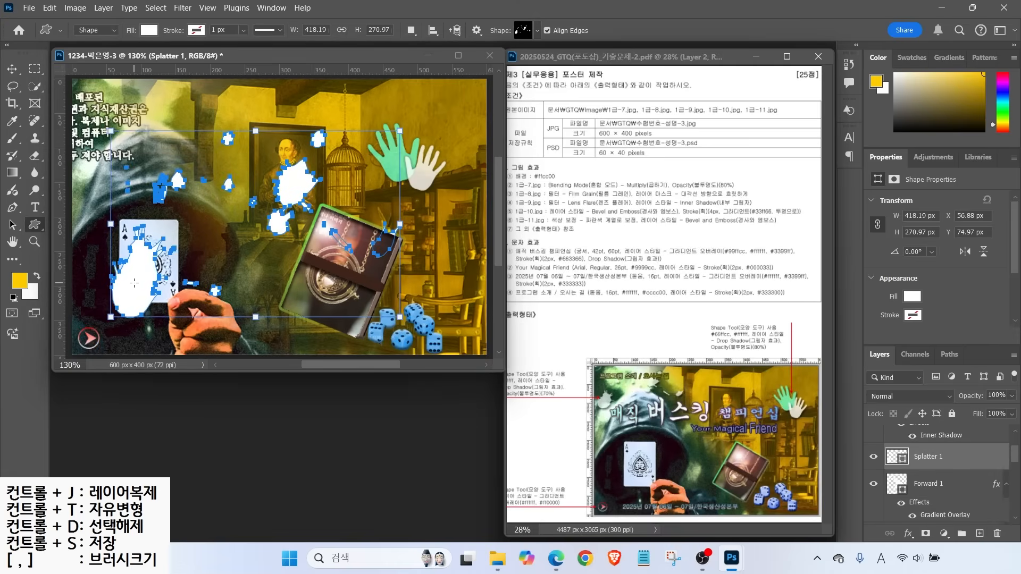
Move the splatter to the top-left, squash it, and shrink it to about two-thirds width
{"action": "key", "text": "v"}
{"action": "left_click_drag", "start_coordinate": [137, 282], "coordinate": [126, 241]}
{"action": "key", "text": "ctrl+t"}
{"action": "left_click_drag", "start_coordinate": [244, 276], "coordinate": [245, 227]}
{"action": "left_click_drag", "start_coordinate": [130, 194], "coordinate": [97, 171]}
{"action": "left_click_drag", "start_coordinate": [355, 124], "coordinate": [262, 123]}
{"action": "key", "text": "Return"}
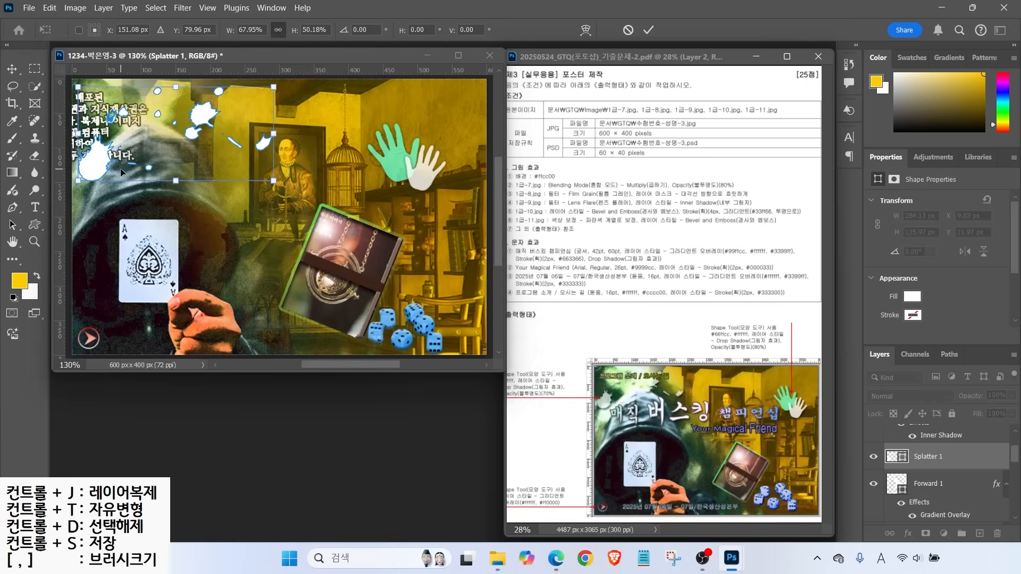
Add a Drop Shadow to the splatter and shrink it further
{"action": "left_click", "coordinate": [907, 534]}
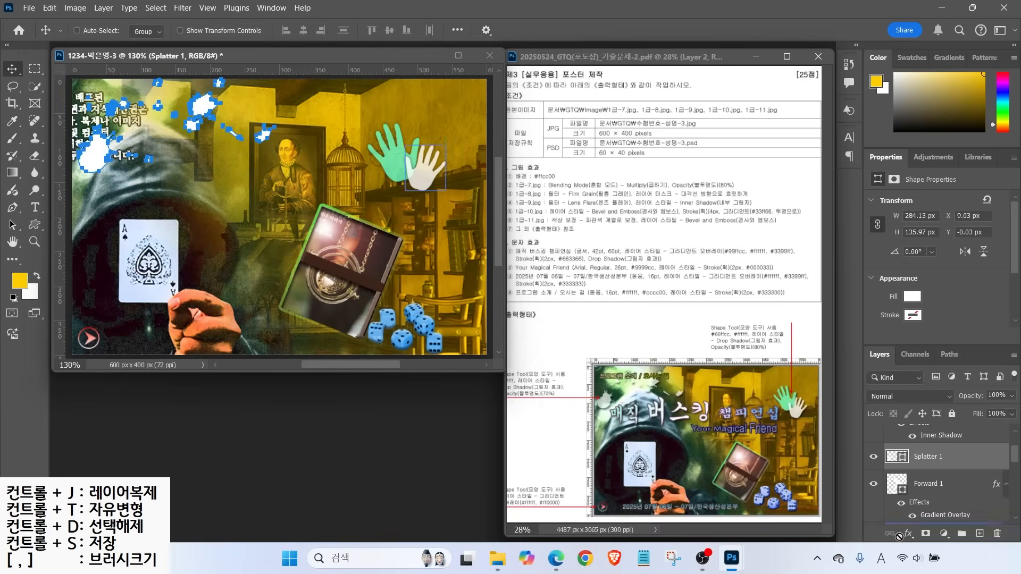
{"action": "left_click", "coordinate": [920, 534]}
{"action": "left_click", "coordinate": [887, 86]}
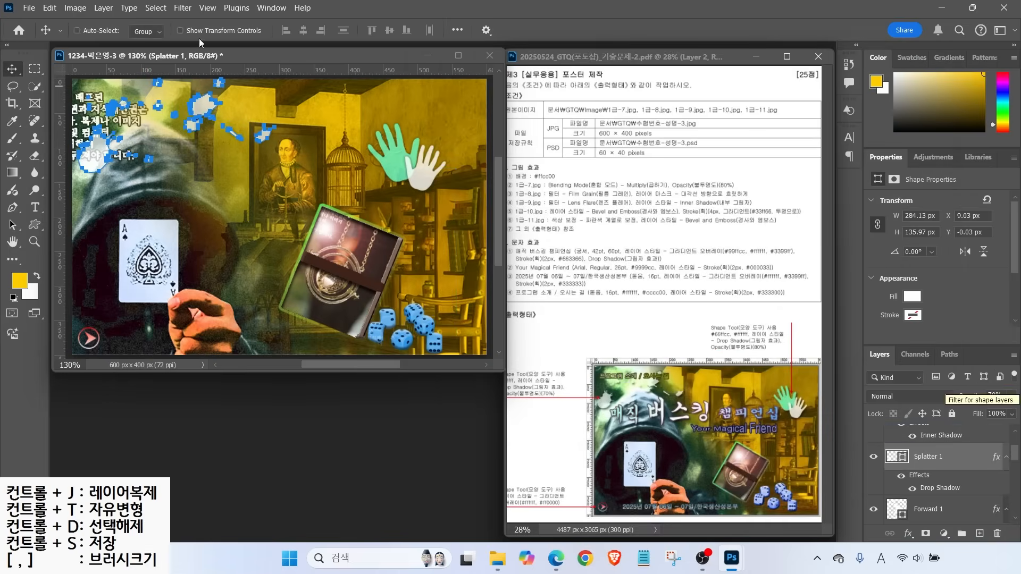
{"action": "key", "text": "ctrl+t"}
{"action": "left_click_drag", "start_coordinate": [275, 126], "coordinate": [225, 126]}
Shift the 1-7 image 40 px to the right, then reselect the Splatter 1 layer
{"action": "scroll", "coordinate": [928, 478], "scroll_direction": "down", "scroll_amount": 8}
{"action": "left_click", "coordinate": [931, 482]}
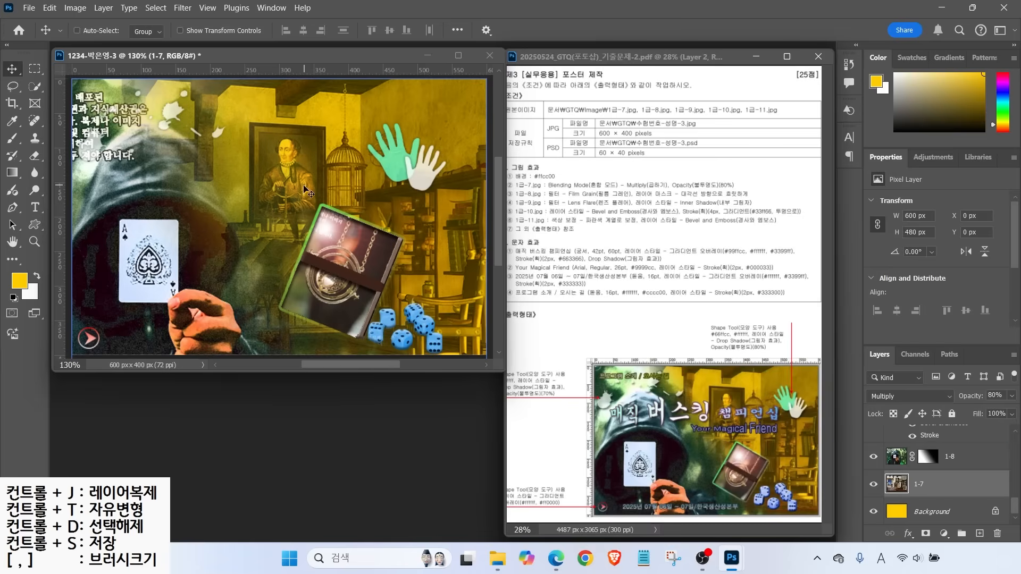
{"action": "left_click_drag", "start_coordinate": [303, 160], "coordinate": [329, 160]}
{"action": "scroll", "coordinate": [679, 314], "scroll_direction": "up", "scroll_amount": 3}
{"action": "scroll", "coordinate": [638, 303], "scroll_direction": "down", "scroll_amount": 3}
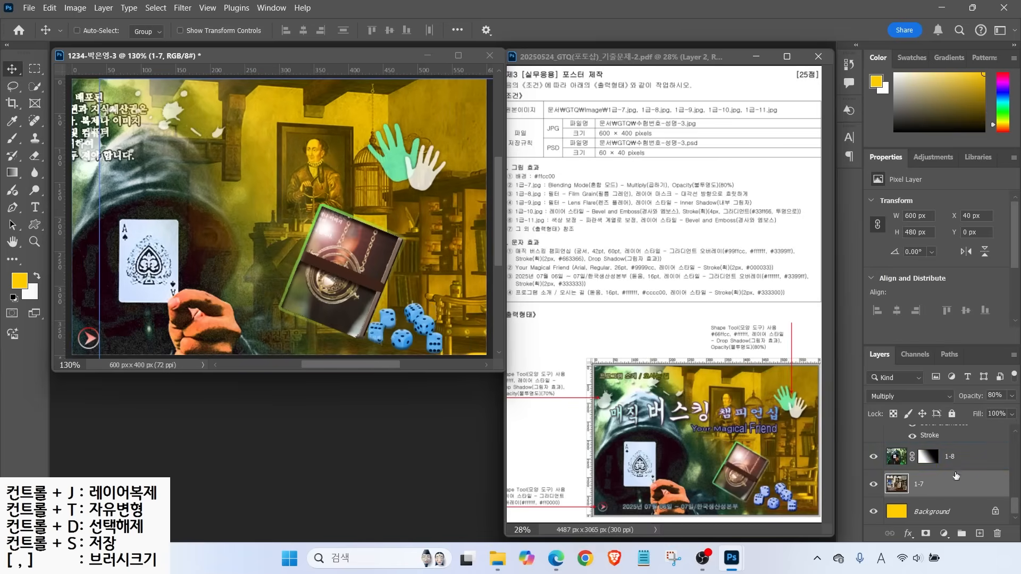
{"action": "scroll", "coordinate": [952, 463], "scroll_direction": "up", "scroll_amount": 5}
{"action": "left_click", "coordinate": [958, 438]}
{"action": "scroll", "coordinate": [952, 452], "scroll_direction": "down", "scroll_amount": 2}
{"action": "left_click", "coordinate": [936, 463]}
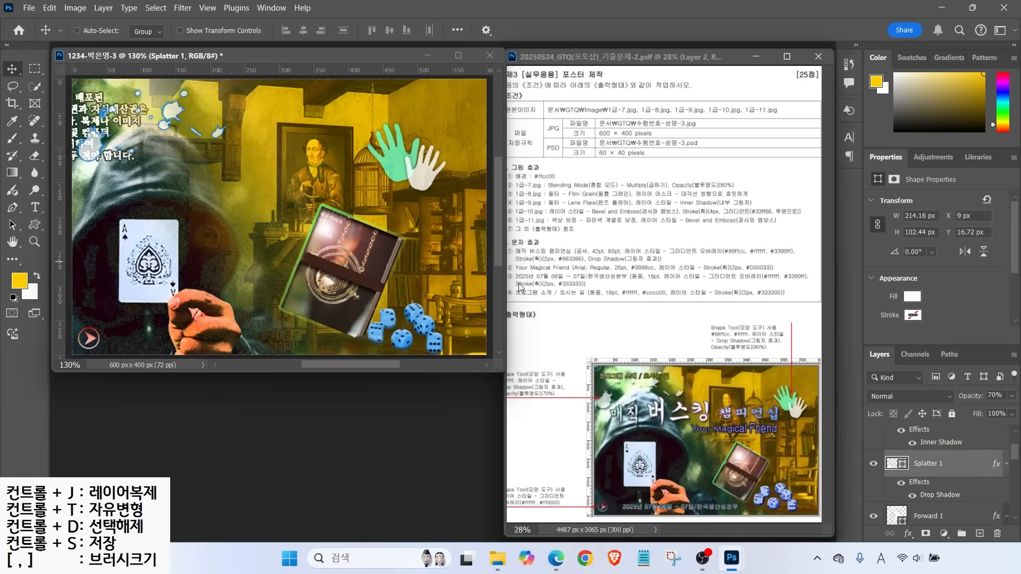
{"action": "scroll", "coordinate": [904, 452], "scroll_direction": "up", "scroll_amount": 2}
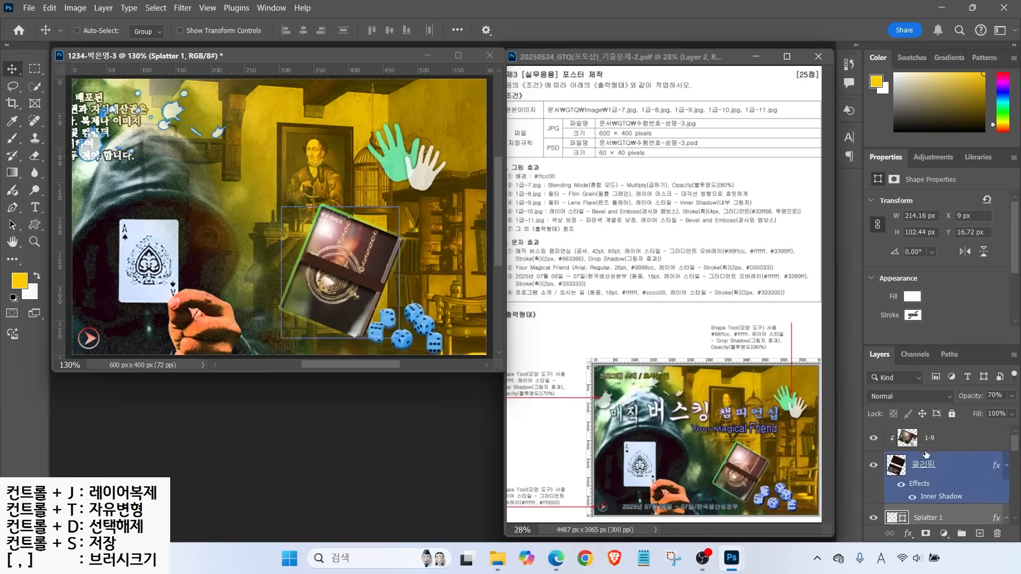
Type the 38 pt title '매직 버스킹 챔피언십' near the top of the poster and commit it
{"action": "left_click", "coordinate": [936, 438]}
{"action": "left_click", "coordinate": [35, 207]}
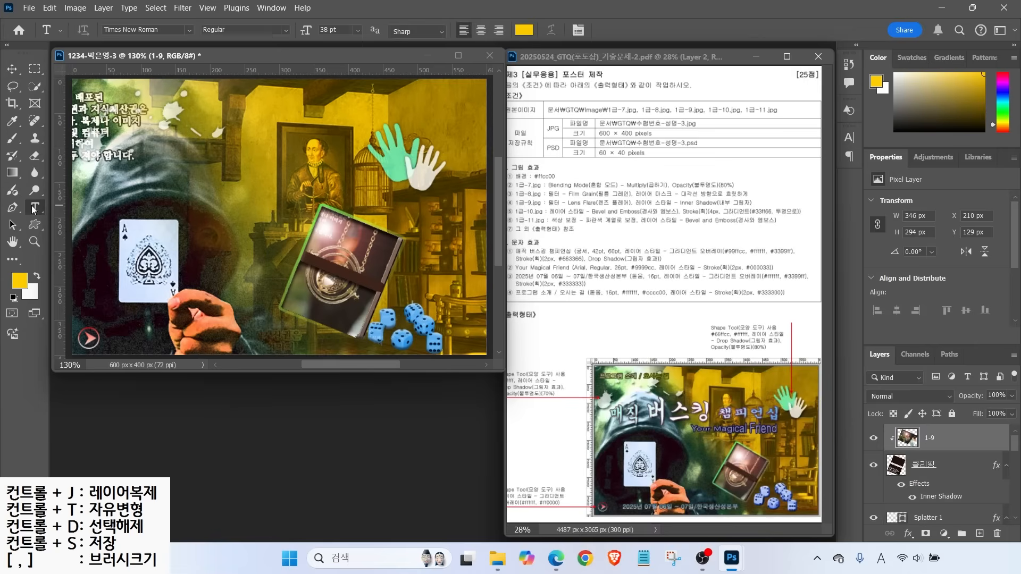
{"action": "left_click", "coordinate": [210, 168]}
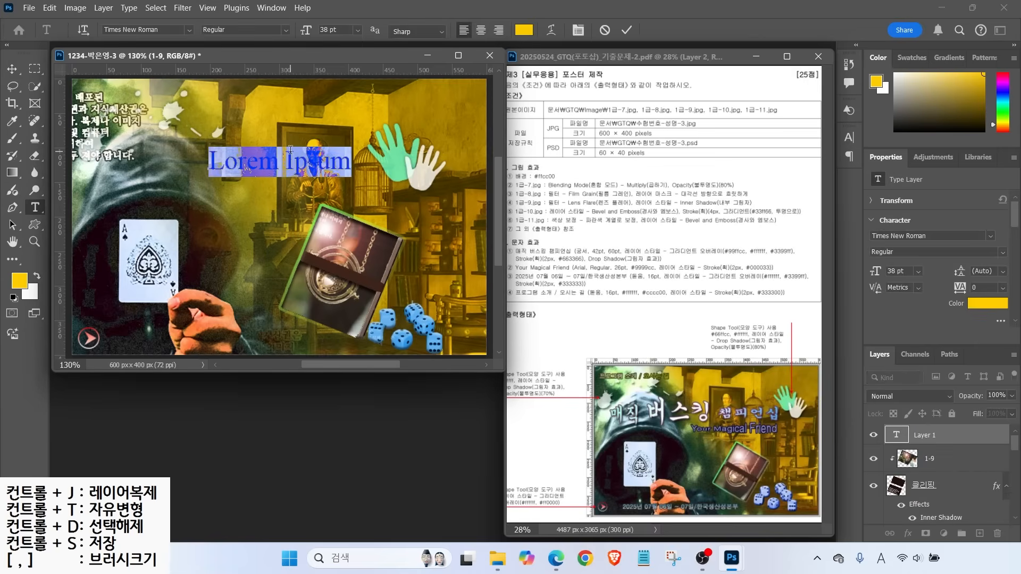
{"action": "type", "text": "매직 버스킹 챔피언십"}
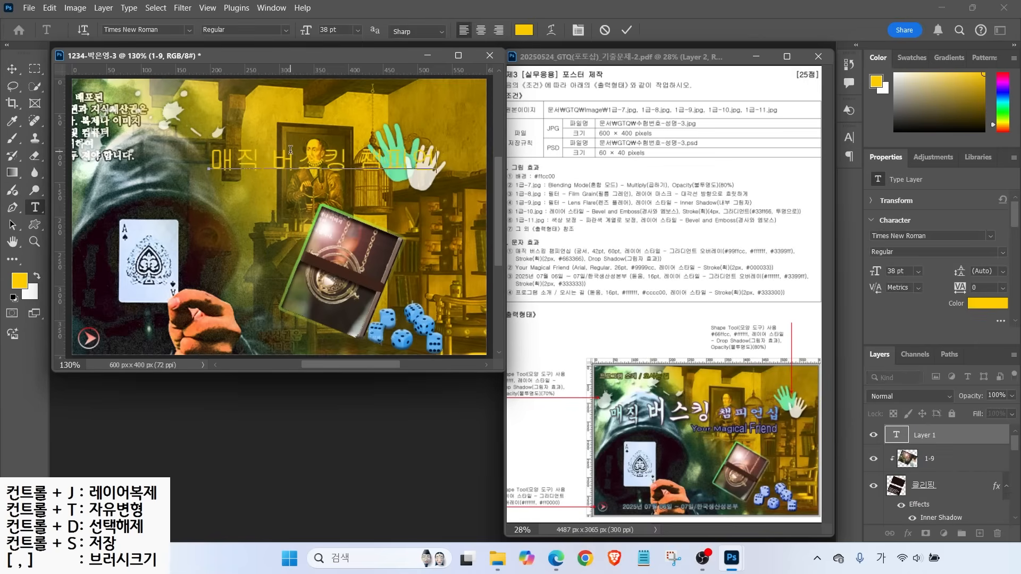
{"action": "key", "text": "ctrl+Return"}
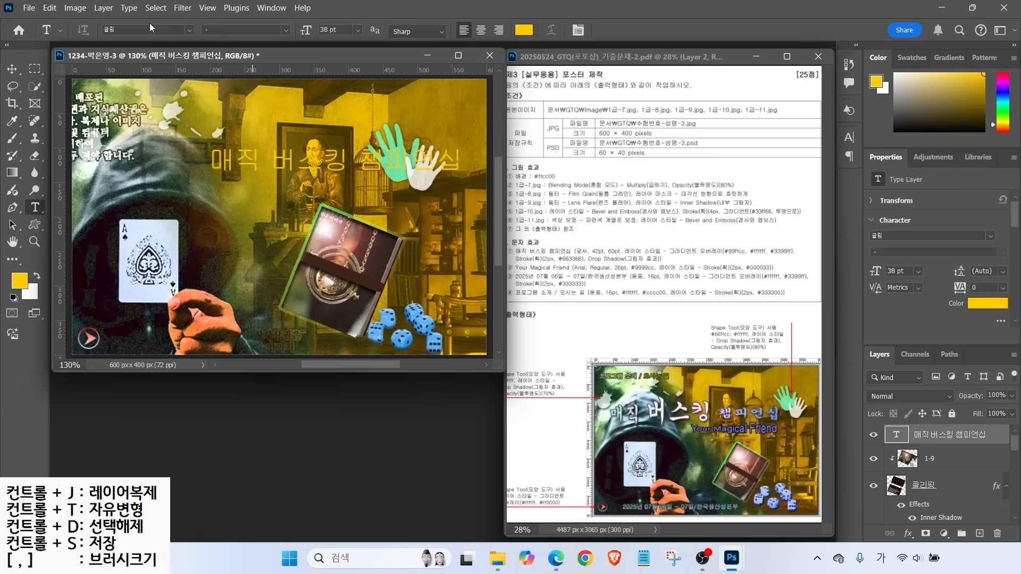
Set the title font to 궁서 at 42 pt
{"action": "left_click", "coordinate": [190, 30]}
{"action": "left_click", "coordinate": [230, 136]}
{"action": "left_click", "coordinate": [328, 30]}
{"action": "type", "text": "42"}
{"action": "key", "text": "Return"}
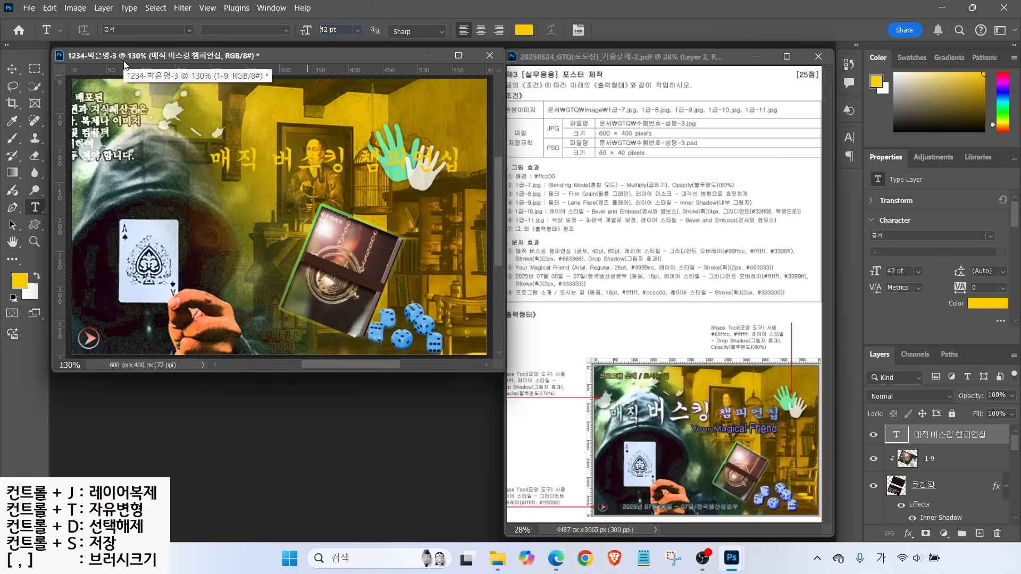
Enlarge the word 버스킹 to 60 pt and commit the title
{"action": "left_click_drag", "start_coordinate": [276, 158], "coordinate": [364, 158]}
{"action": "left_click_drag", "start_coordinate": [337, 30], "coordinate": [178, 39]}
{"action": "type", "text": "60"}
{"action": "key", "text": "Return"}
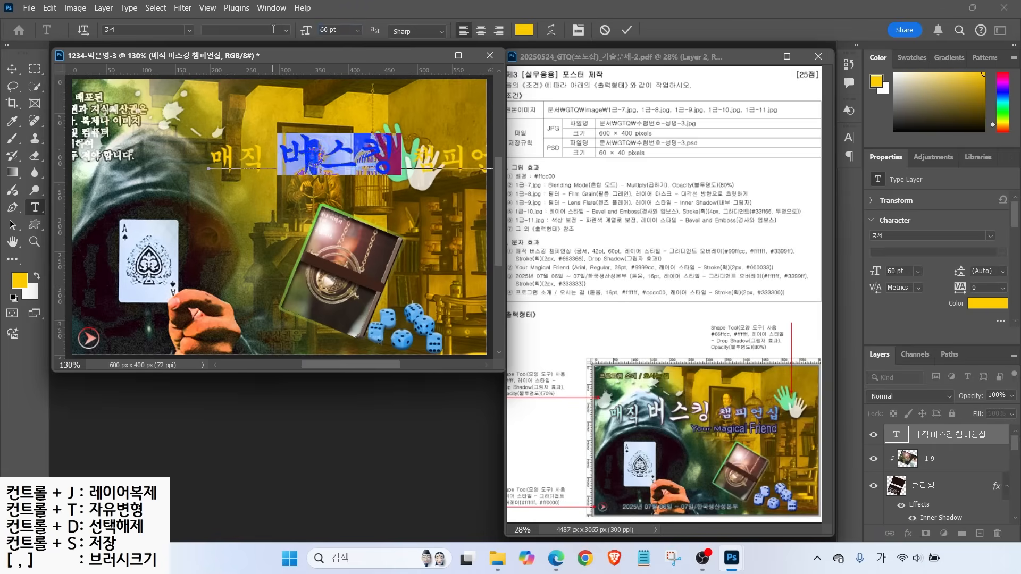
{"action": "key", "text": "ctrl+Return"}
Add a Gradient Overlay to the title and start editing its left colour stop
{"action": "left_click", "coordinate": [908, 534]}
{"action": "left_click", "coordinate": [905, 492]}
{"action": "double_click", "coordinate": [447, 336]}
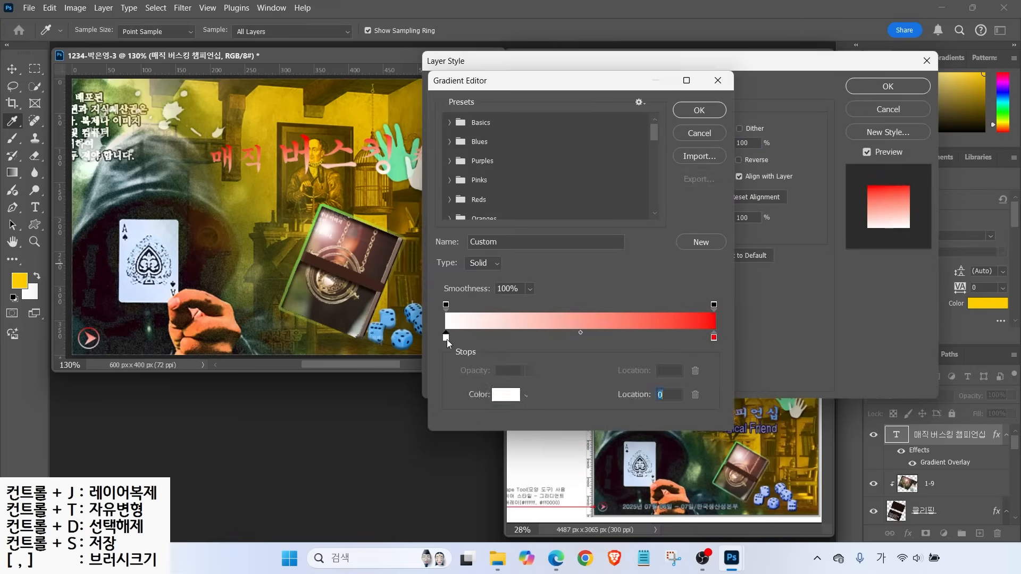
Make the gradient's left stop mint green 99ffcc
{"action": "type", "text": "99ffcc"}
{"action": "key", "text": "Return"}
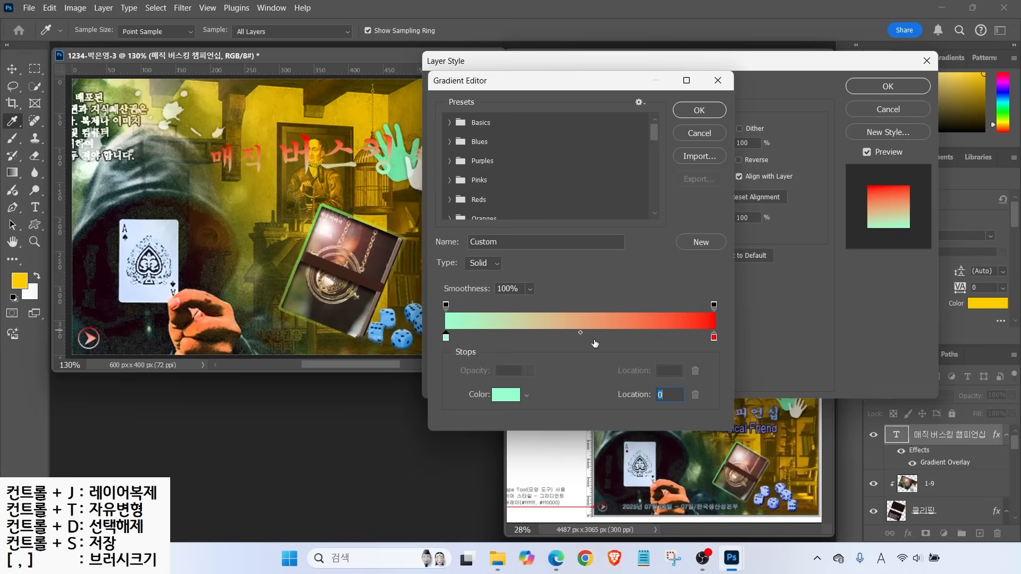
{"action": "key", "text": "alt"}
{"action": "left_click_drag", "start_coordinate": [584, 346], "coordinate": [618, 387]}
{"action": "key", "text": "Escape"}
Add a white ffffff middle stop, make the right stop 3399ff, and angle the gradient horizontally
{"action": "left_click", "coordinate": [582, 340]}
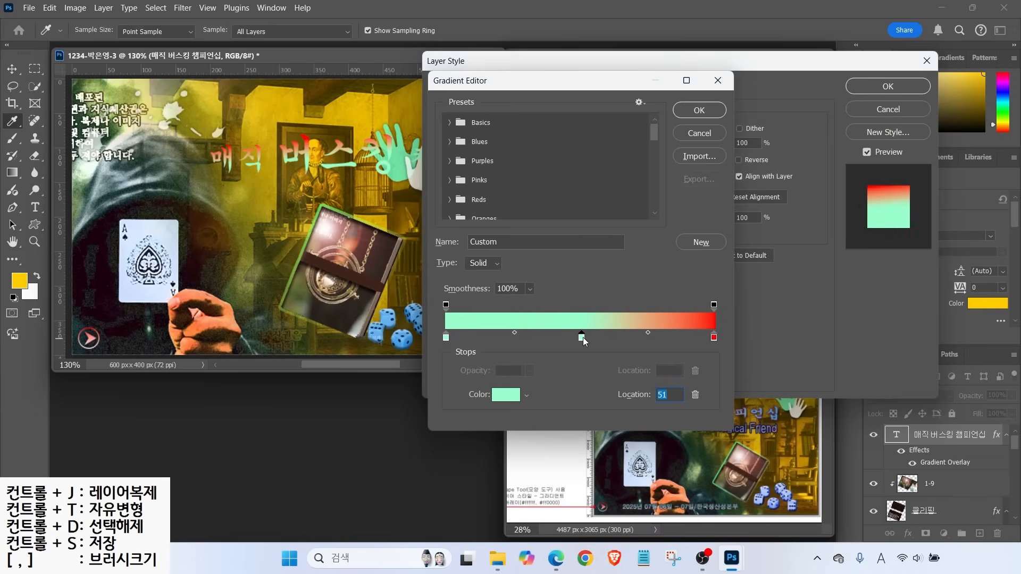
{"action": "double_click", "coordinate": [583, 337]}
{"action": "type", "text": "ffffff"}
{"action": "key", "text": "Return"}
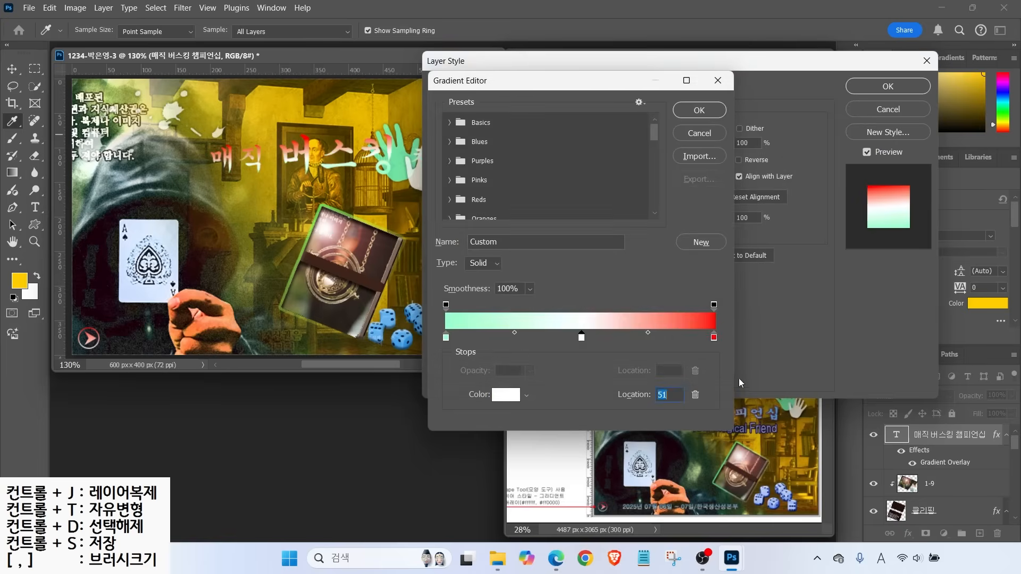
{"action": "double_click", "coordinate": [714, 338]}
{"action": "type", "text": "3399ff"}
{"action": "key", "text": "Return"}
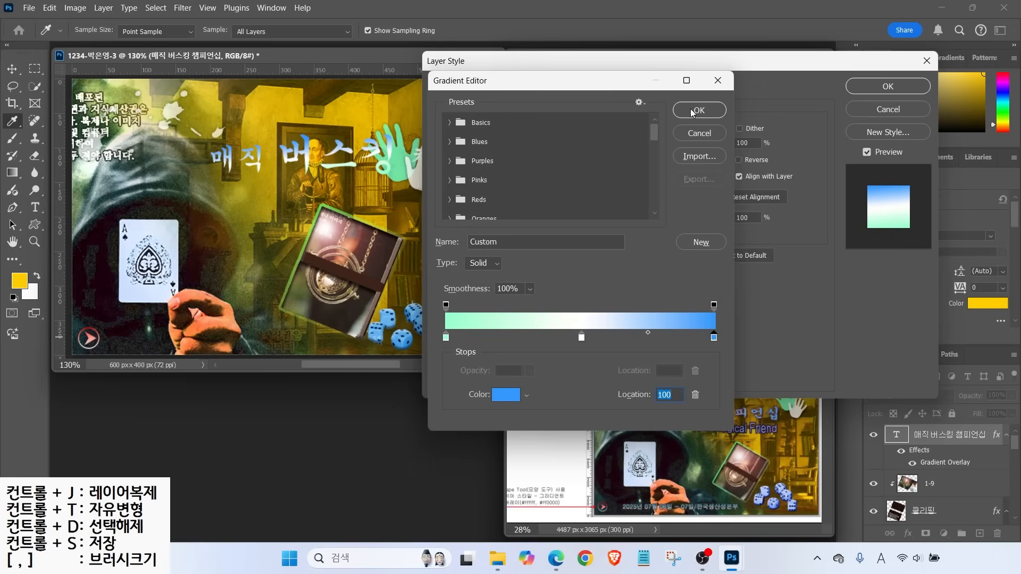
{"action": "left_click", "coordinate": [700, 109]}
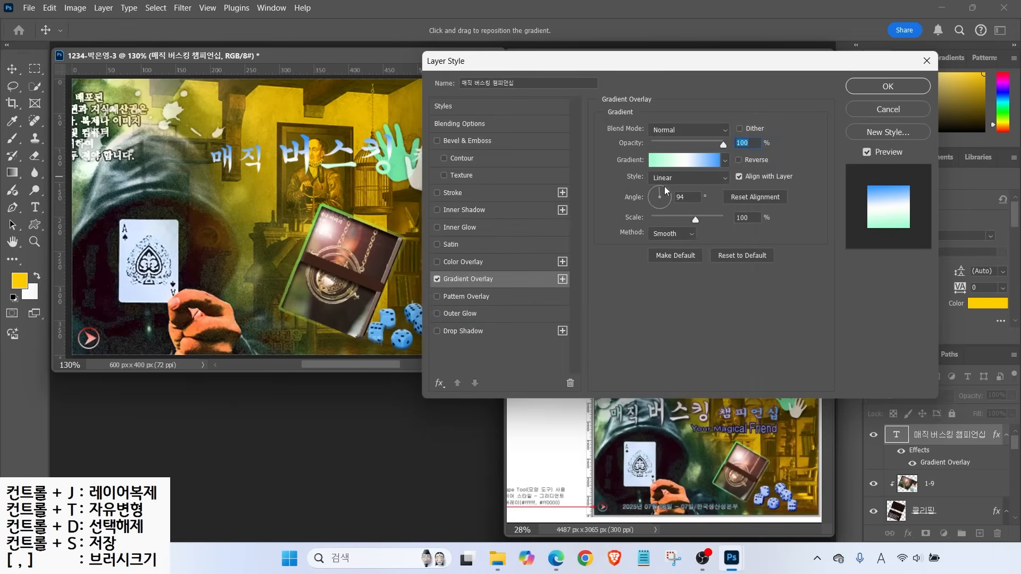
{"action": "left_click_drag", "start_coordinate": [666, 190], "coordinate": [671, 201]}
Add a 2 px solid purple 663366 stroke, then move the title down and left
{"action": "left_click", "coordinate": [454, 194]}
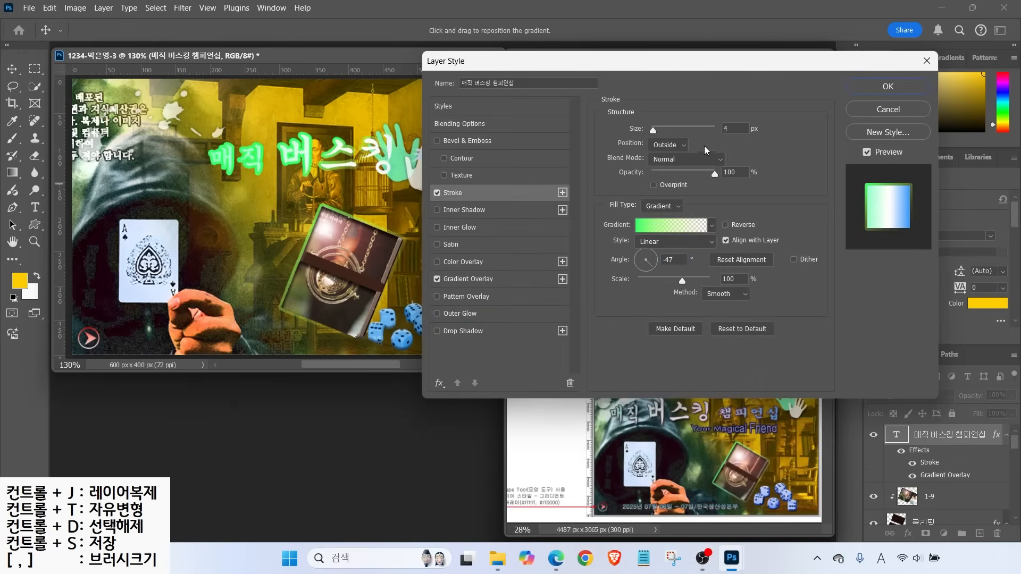
{"action": "left_click", "coordinate": [654, 209]}
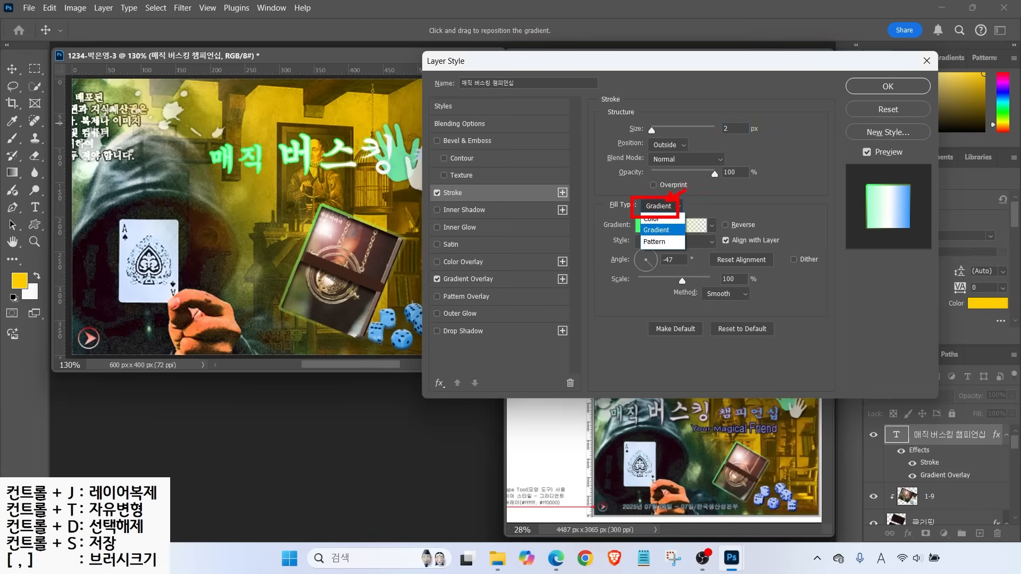
{"action": "left_click", "coordinate": [657, 230]}
{"action": "left_click", "coordinate": [661, 208]}
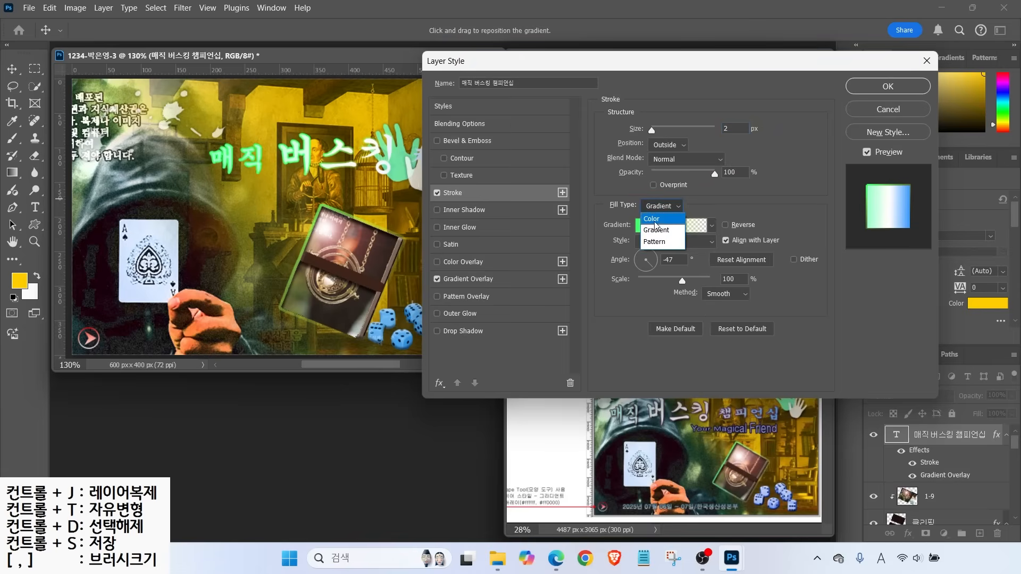
{"action": "left_click", "coordinate": [655, 221]}
{"action": "key", "text": "alt"}
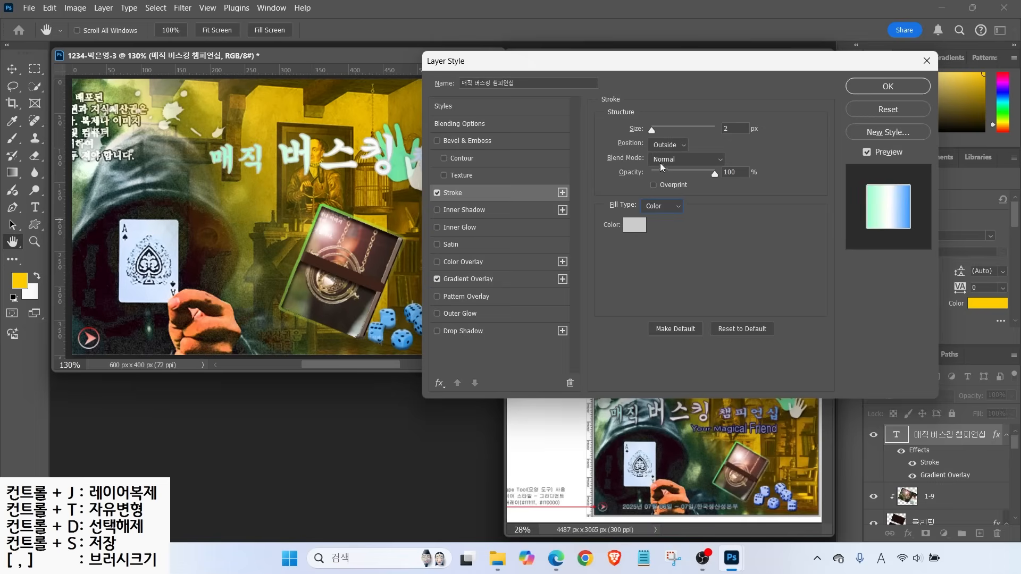
{"action": "mouse_move", "coordinate": [612, 117]}
{"action": "left_mouse_down"}
{"action": "mouse_move", "coordinate": [646, 139]}
{"action": "mouse_move", "coordinate": [700, 151]}
{"action": "left_mouse_up"}
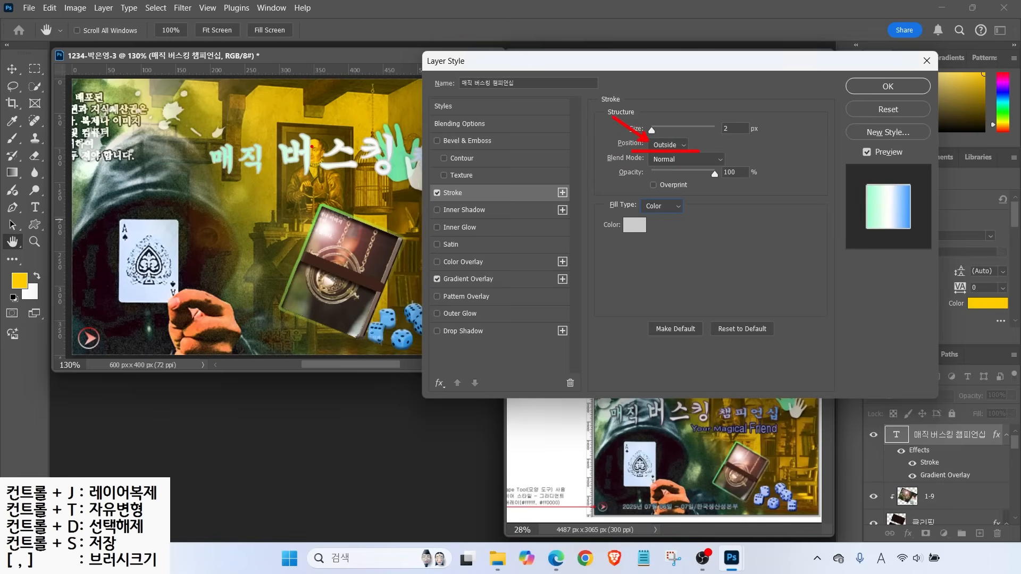
{"action": "key", "text": "Escape"}
{"action": "left_click", "coordinate": [633, 226]}
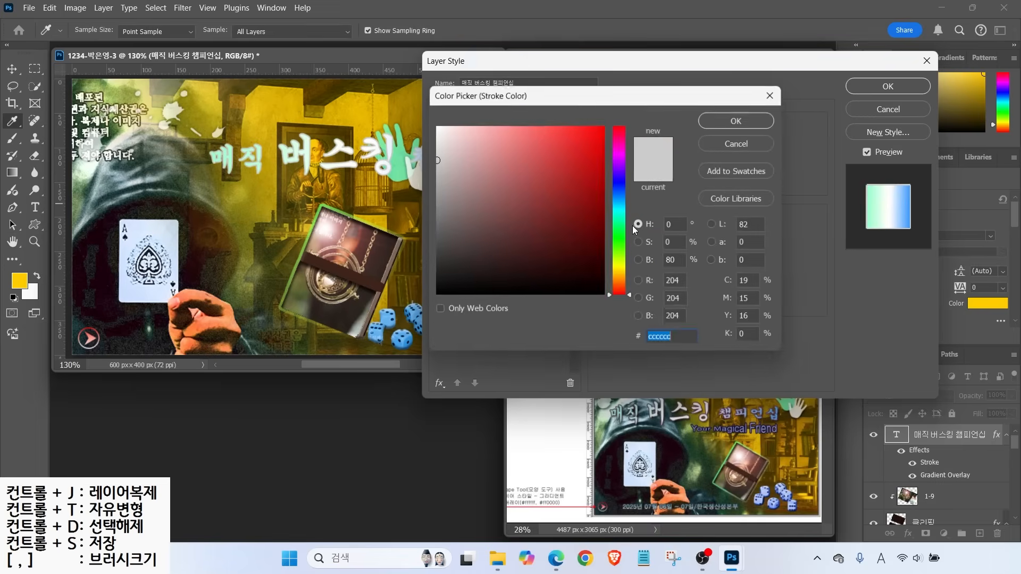
{"action": "type", "text": "663366"}
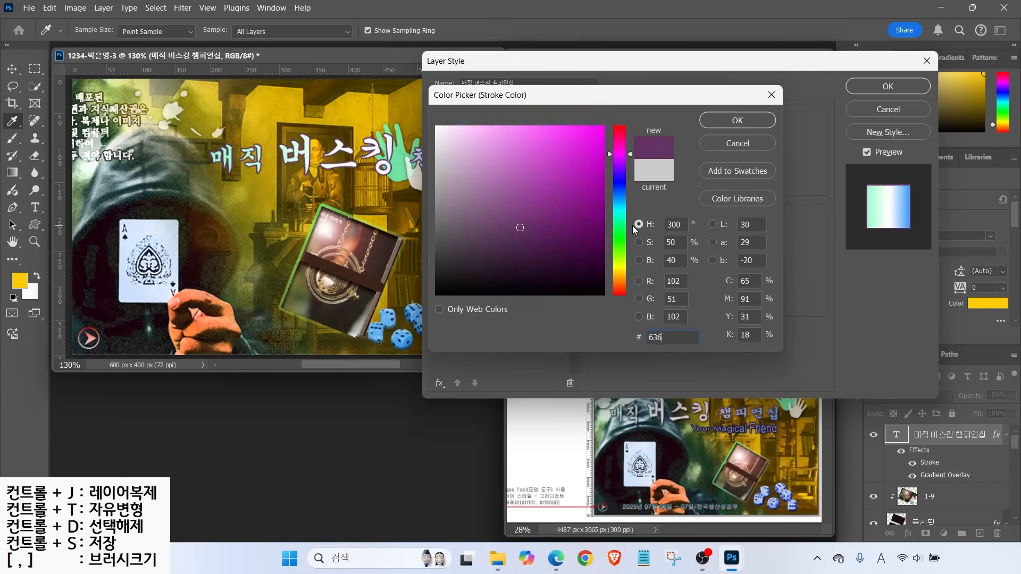
{"action": "key", "text": "Return"}
{"action": "key", "text": "Return"}
{"action": "key", "text": "v"}
{"action": "left_click_drag", "start_coordinate": [308, 159], "coordinate": [207, 187]}
Move the right-hand shapes up and to the right
{"action": "scroll", "coordinate": [936, 462], "scroll_direction": "down", "scroll_amount": 5}
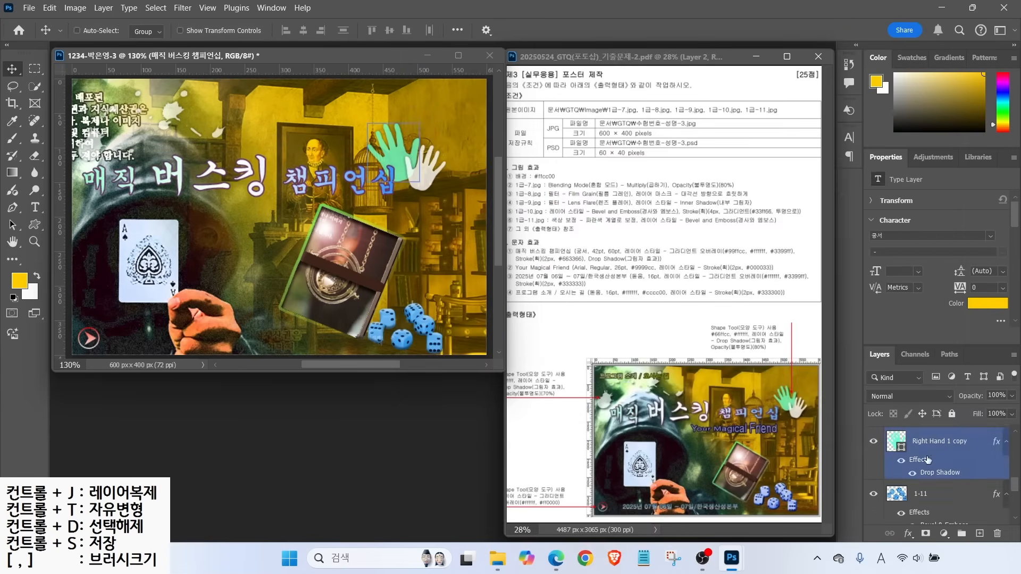
{"action": "left_click", "coordinate": [923, 455]}
{"action": "left_click_drag", "start_coordinate": [414, 153], "coordinate": [432, 144]}
{"action": "scroll", "coordinate": [936, 463], "scroll_direction": "up", "scroll_amount": 5}
Reselect the title text layer and nudge it slightly
{"action": "left_click", "coordinate": [936, 435]}
{"action": "left_click_drag", "start_coordinate": [263, 178], "coordinate": [272, 176]}
{"action": "left_click_drag", "start_coordinate": [614, 411], "coordinate": [665, 399]}
{"action": "left_click_drag", "start_coordinate": [769, 411], "coordinate": [716, 420]}
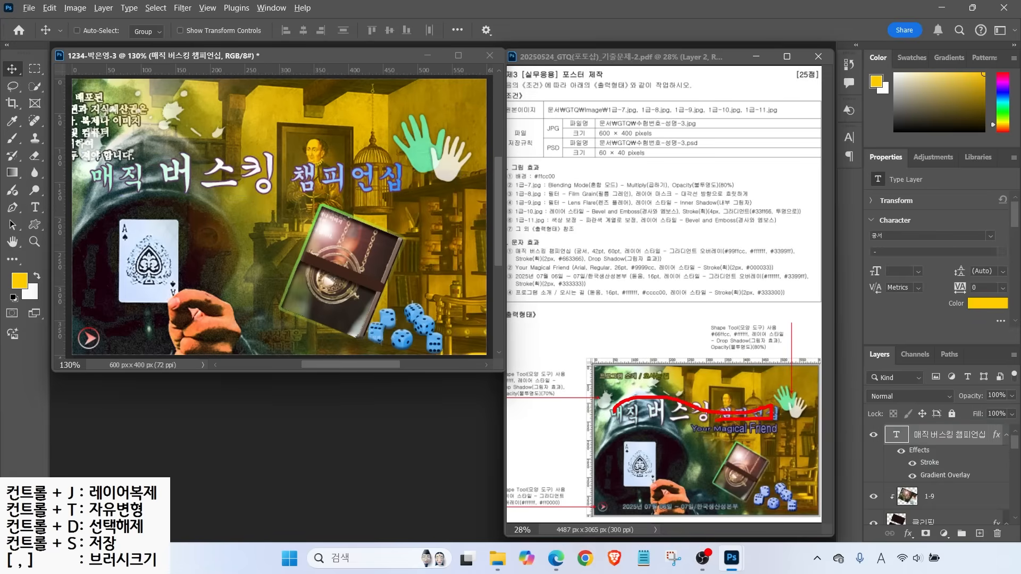
{"action": "key", "text": "Escape"}
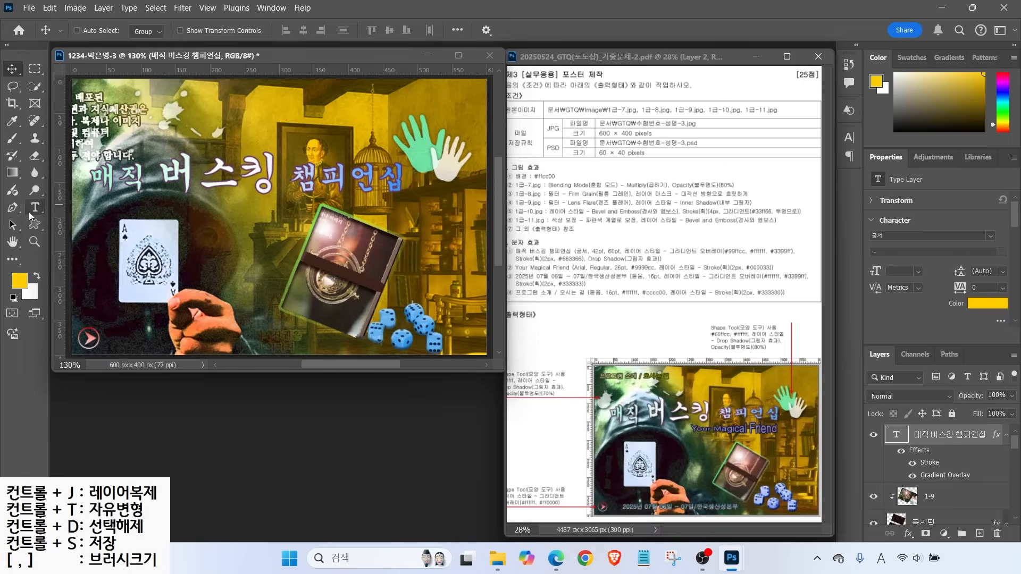
{"action": "key", "text": "t"}
{"action": "left_click_drag", "start_coordinate": [564, 44], "coordinate": [562, 44]}
{"action": "key", "text": "Escape"}
Warp the title with the Fish style at 30 bend
{"action": "key", "text": "ctrl+t"}
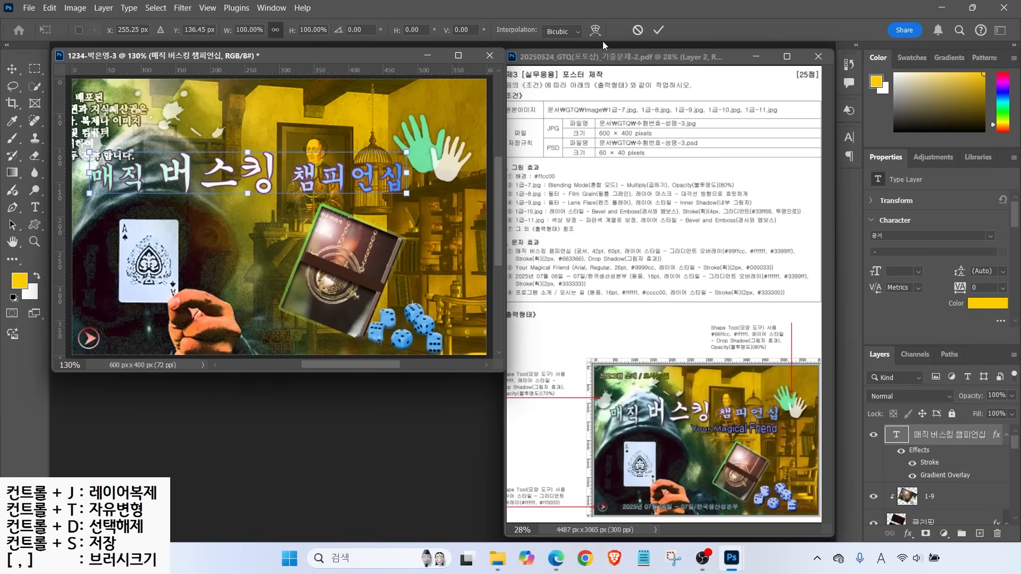
{"action": "key", "text": "ctrl+2"}
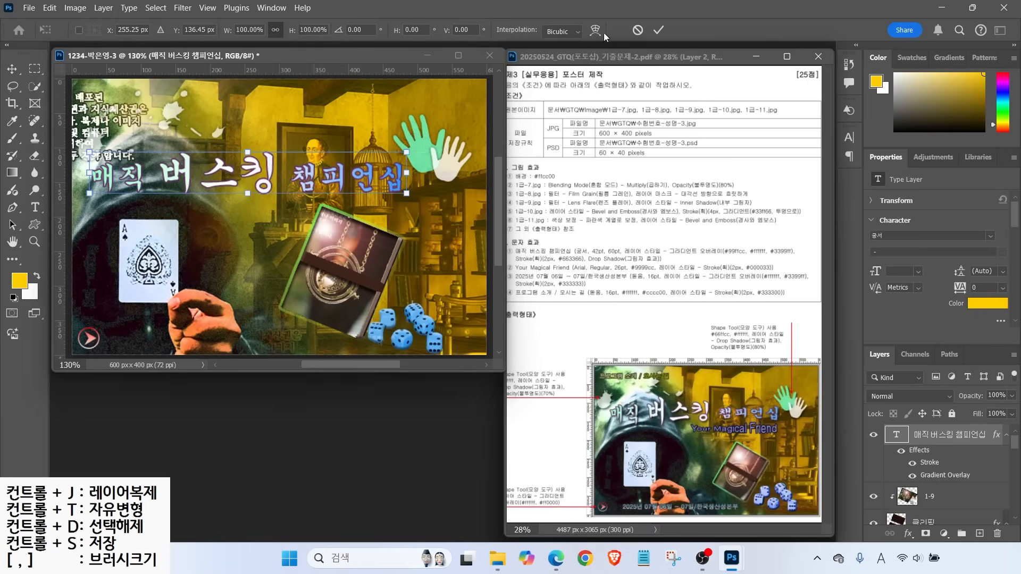
{"action": "left_click", "coordinate": [597, 31]}
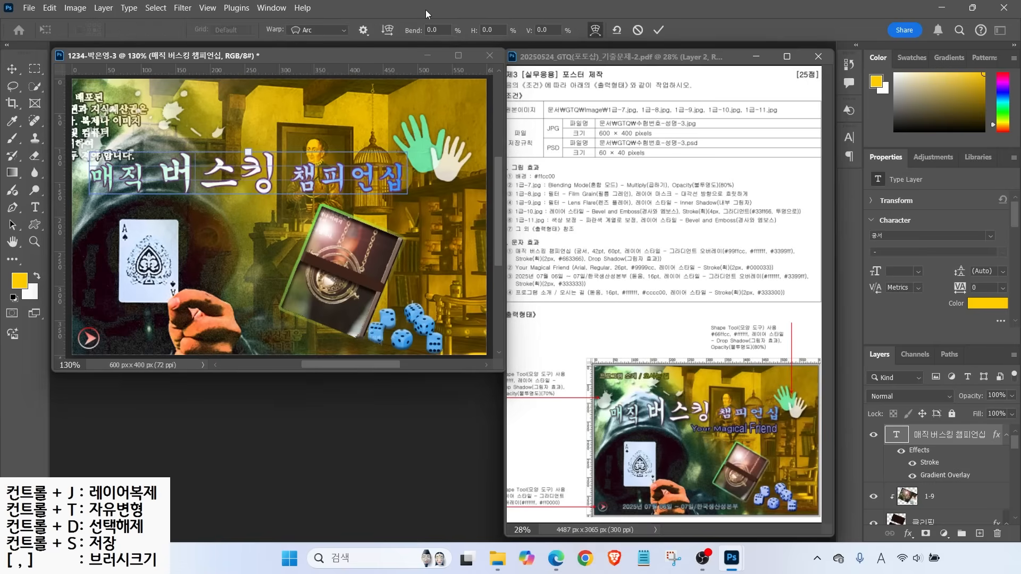
{"action": "left_click", "coordinate": [320, 31]}
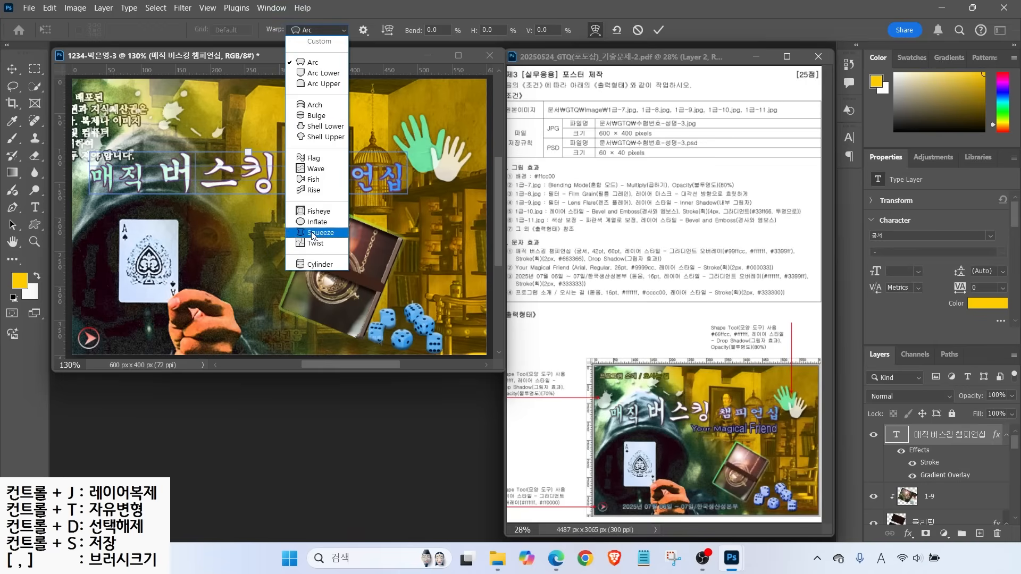
{"action": "left_click", "coordinate": [317, 179]}
{"action": "left_click", "coordinate": [444, 29]}
{"action": "type", "text": "30"}
{"action": "key", "text": "Return"}
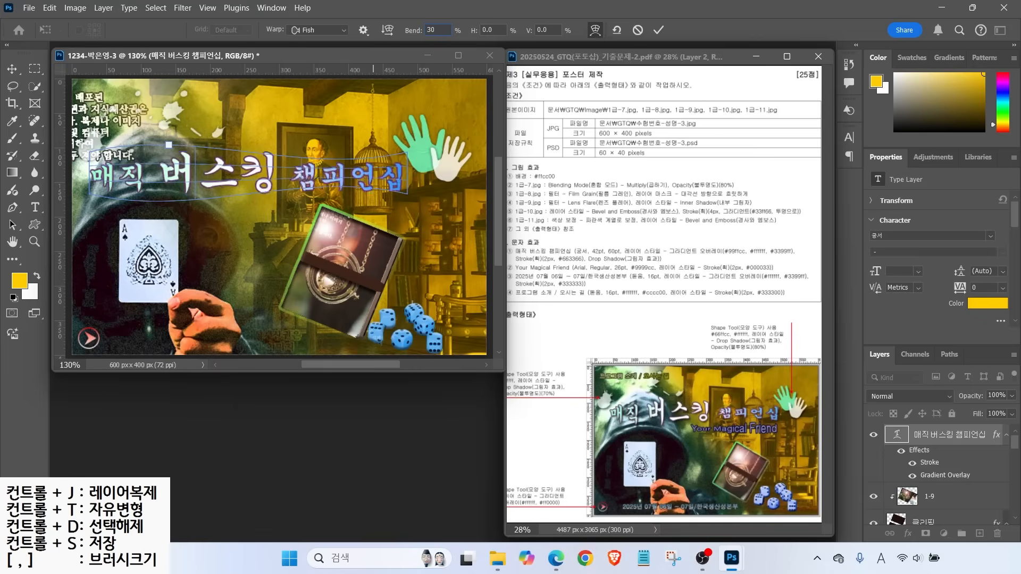
{"action": "key", "text": "Return"}
{"action": "left_click", "coordinate": [199, 123]}
Add the text 'Your Magical Frend' in Arial Regular at 26 pt
{"action": "type", "text": "You"}
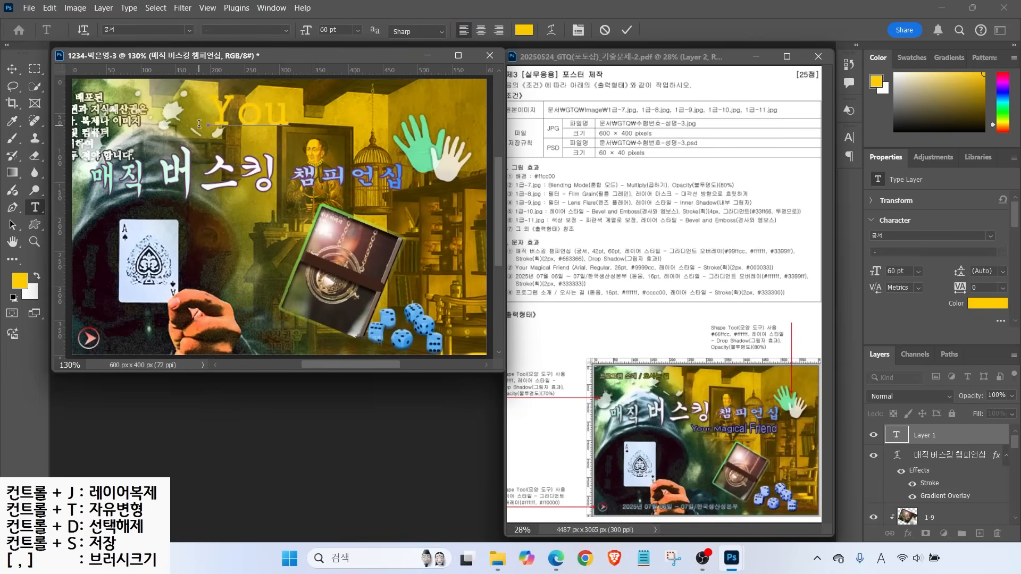
{"action": "type", "text": "r Magica"}
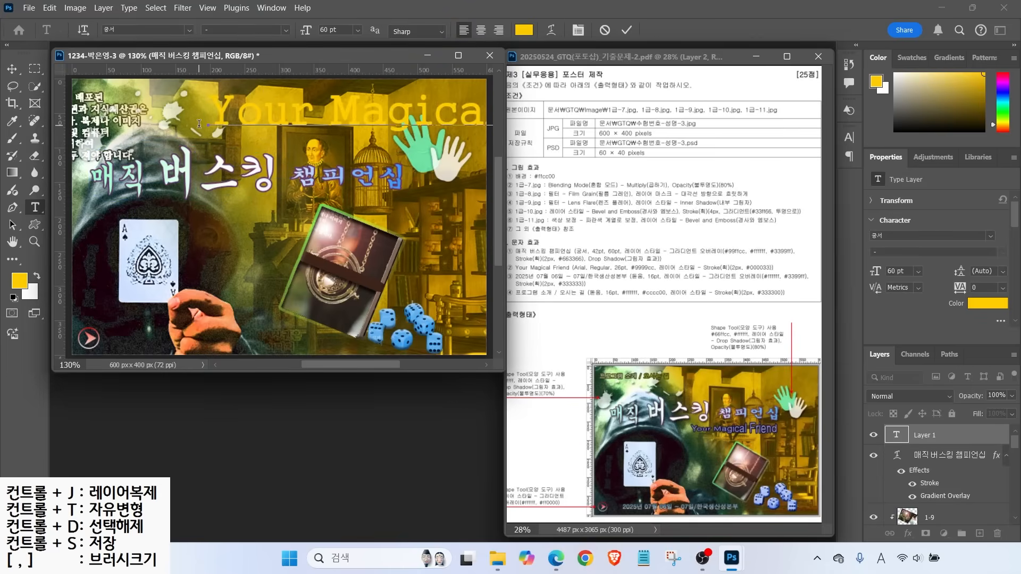
{"action": "type", "text": "l Frend"}
{"action": "key", "text": "ctrl+Return"}
{"action": "left_click", "coordinate": [187, 31]}
{"action": "left_click", "coordinate": [239, 171]}
{"action": "left_click", "coordinate": [286, 31]}
{"action": "left_click", "coordinate": [234, 113]}
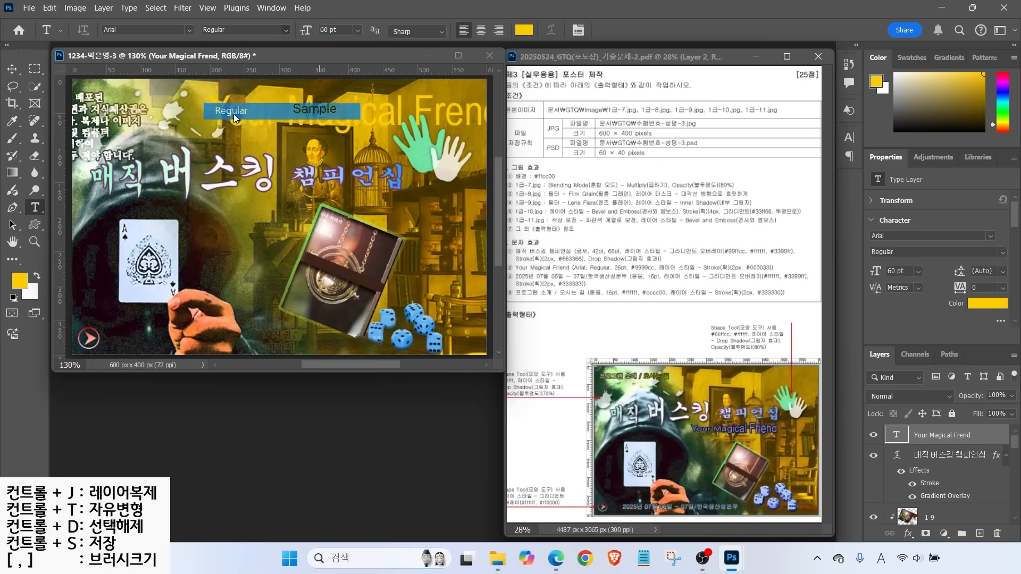
{"action": "type", "text": "26"}
{"action": "key", "text": "Return"}
Colour the text lavender 9999cc and add a dark navy 003 stroke
{"action": "left_click", "coordinate": [524, 29]}
{"action": "type", "text": "9999cc"}
{"action": "key", "text": "Return"}
{"action": "left_click", "coordinate": [908, 534]}
{"action": "left_click", "coordinate": [928, 441]}
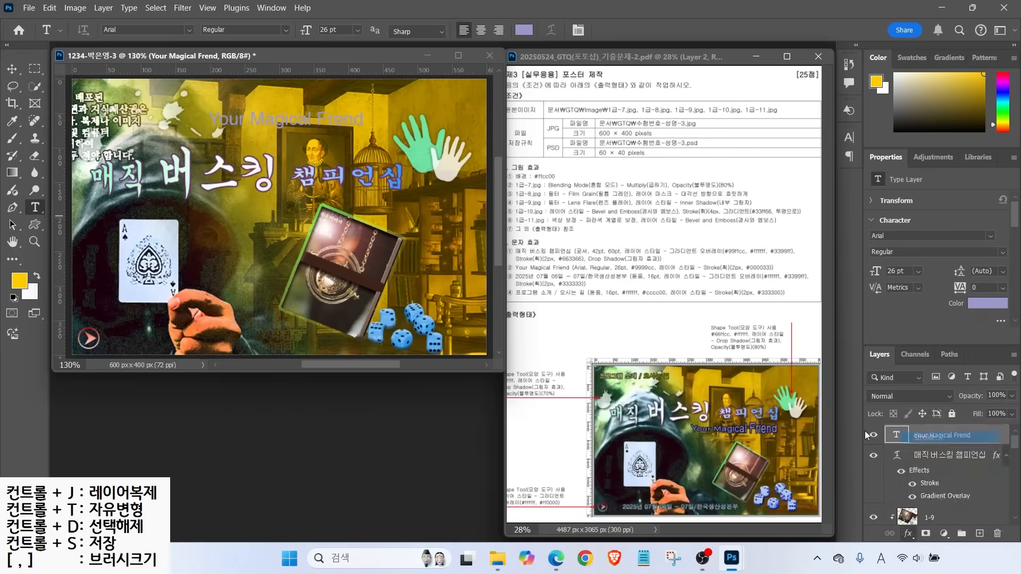
{"action": "left_click", "coordinate": [691, 222]}
{"action": "type", "text": "003"}
{"action": "key", "text": "Return"}
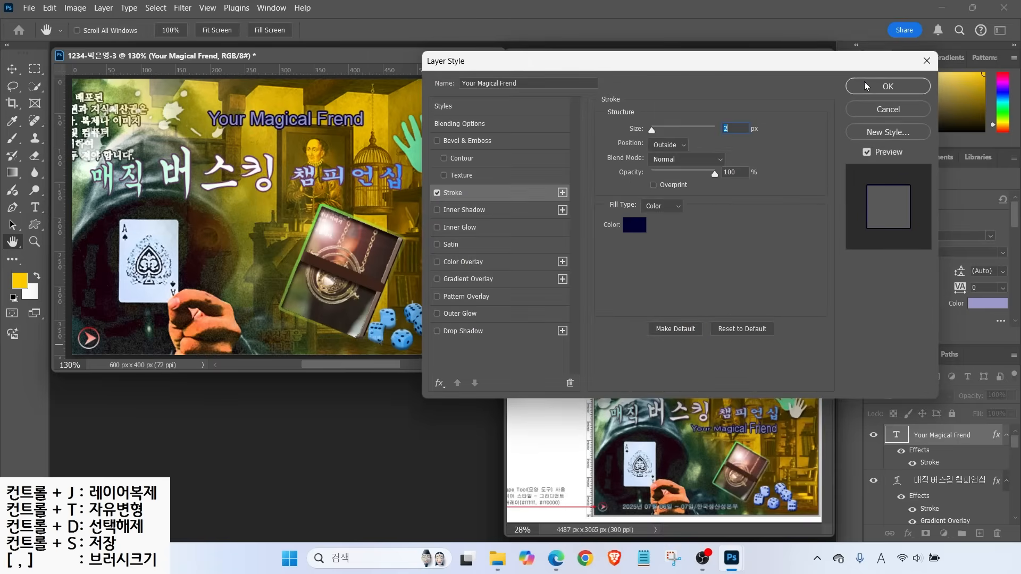
{"action": "left_click", "coordinate": [866, 85]}
Move the text below the Korean title and correct the typo to 'Friend'
{"action": "key", "text": "v"}
{"action": "mouse_move", "coordinate": [317, 122]}
{"action": "left_mouse_down"}
{"action": "mouse_move", "coordinate": [335, 217]}
{"action": "mouse_move", "coordinate": [347, 217]}
{"action": "left_mouse_up"}
{"action": "key", "text": "t"}
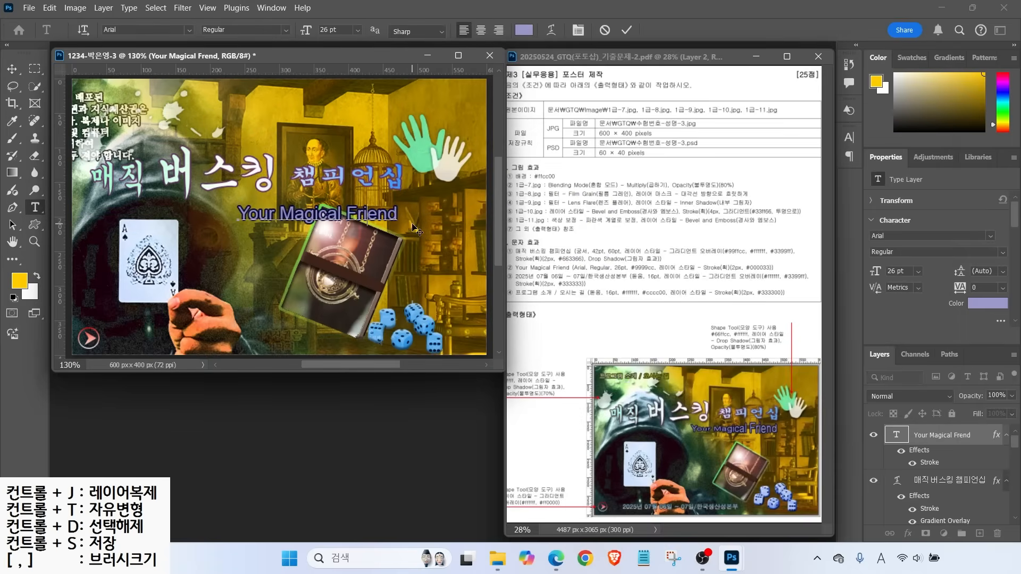
{"action": "type", "text": "i"}
Apply a Fish text warp bent the opposite way, about -22%
{"action": "left_click", "coordinate": [551, 30]}
{"action": "left_click", "coordinate": [503, 80]}
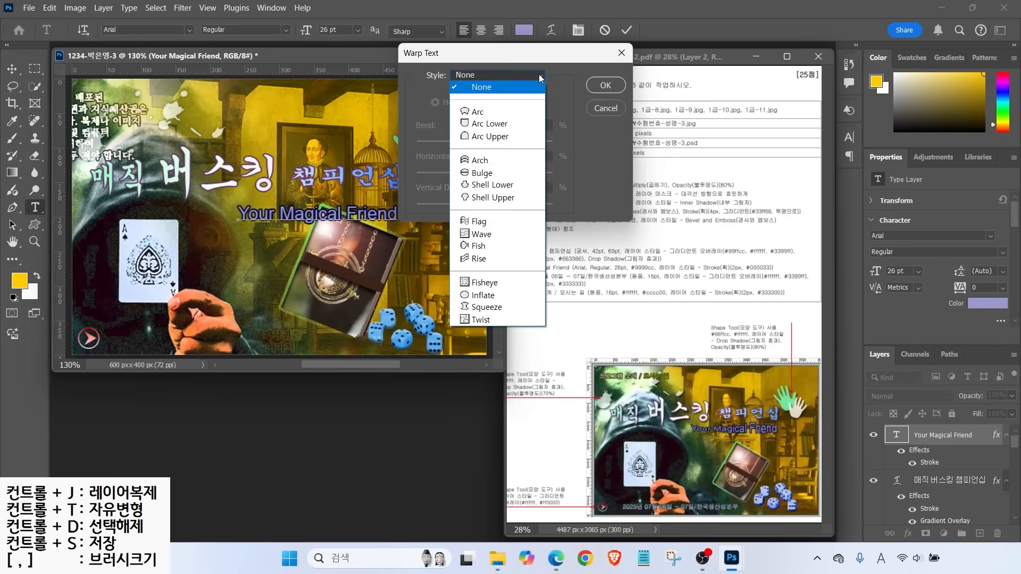
{"action": "left_click", "coordinate": [481, 249]}
{"action": "left_click_drag", "start_coordinate": [519, 143], "coordinate": [461, 143]}
{"action": "left_click", "coordinate": [605, 87]}
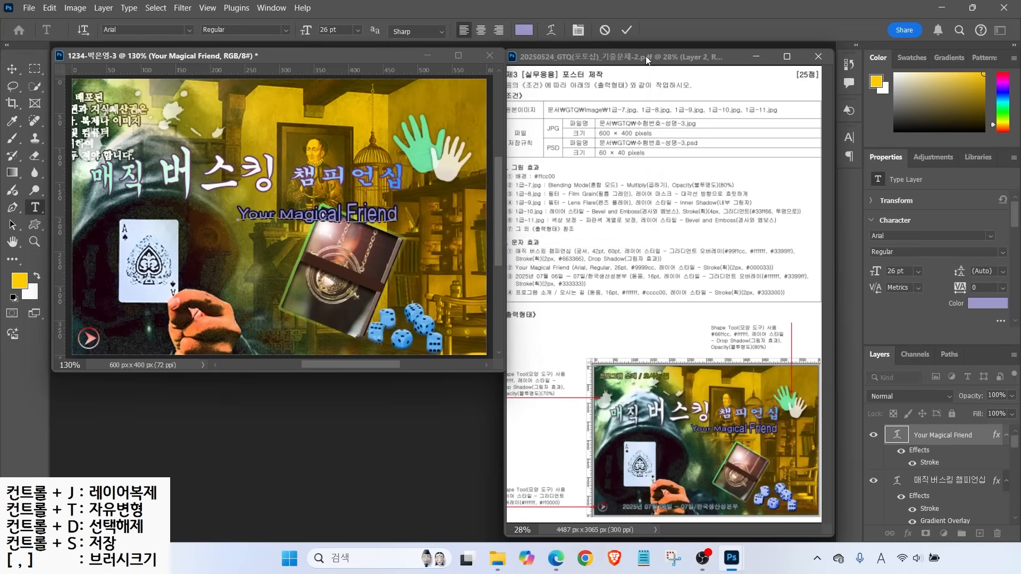
{"action": "left_click", "coordinate": [626, 30]}
{"action": "left_click", "coordinate": [159, 241]}
Type the 2025년 07월 06일 date line with '/ 한국생산성본부' in 16 pt 돋움
{"action": "type", "text": "2025년 07월 06일 ~ 07월"}
{"action": "key", "text": "BackSpace"}
{"action": "type", "text": "이 / 한국생산성본부"}
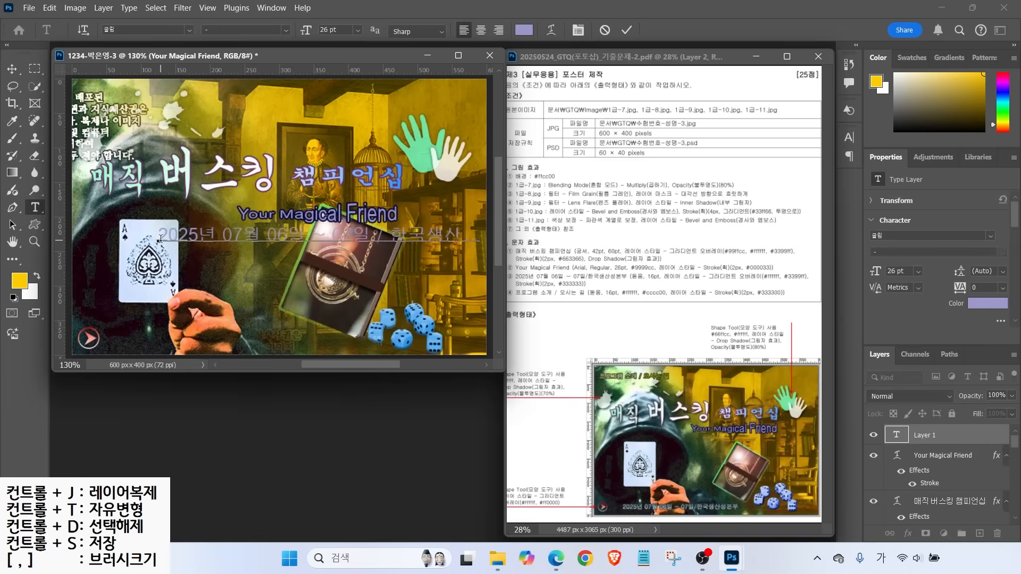
{"action": "key", "text": "ctrl+Return"}
{"action": "left_click", "coordinate": [188, 30]}
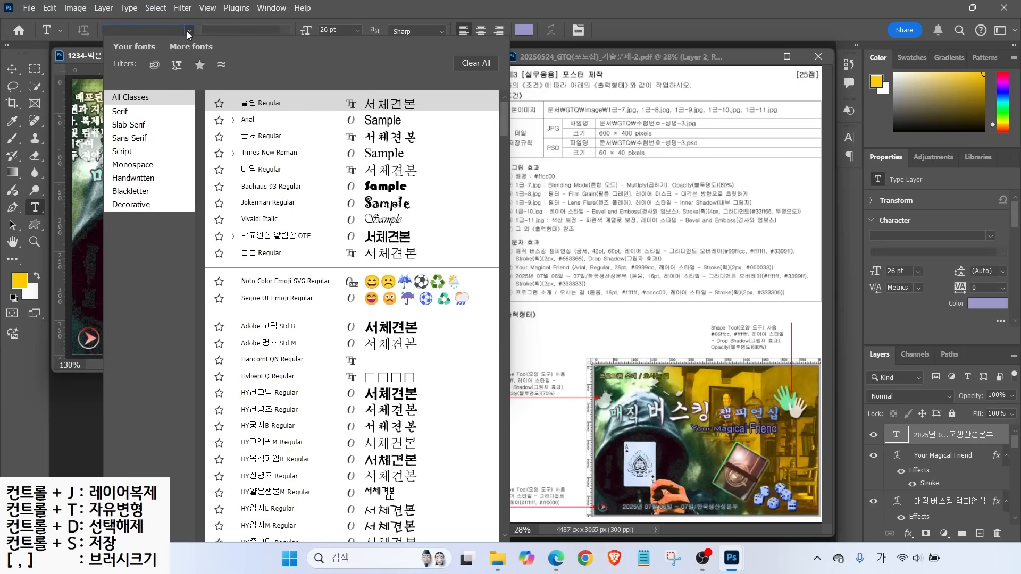
{"action": "left_click", "coordinate": [261, 252]}
{"action": "left_click", "coordinate": [357, 30]}
{"action": "left_click", "coordinate": [348, 151]}
Give the date line a two-stop Gradient Overlay ending in 3399ff, removing the middle stop
{"action": "left_click", "coordinate": [908, 533]}
{"action": "left_click", "coordinate": [947, 500]}
{"action": "left_click", "coordinate": [702, 159]}
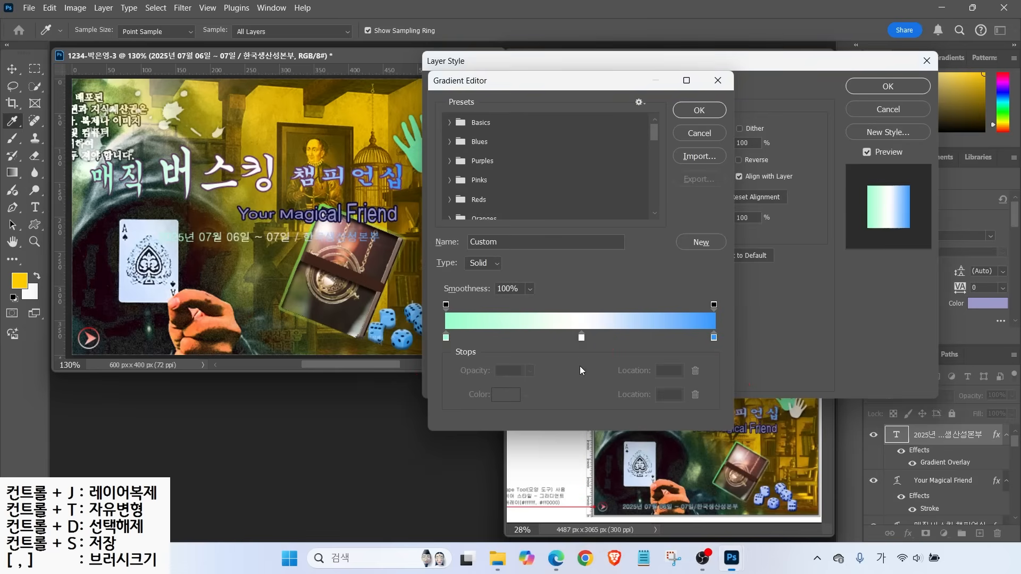
{"action": "left_click_drag", "start_coordinate": [582, 338], "coordinate": [588, 423]}
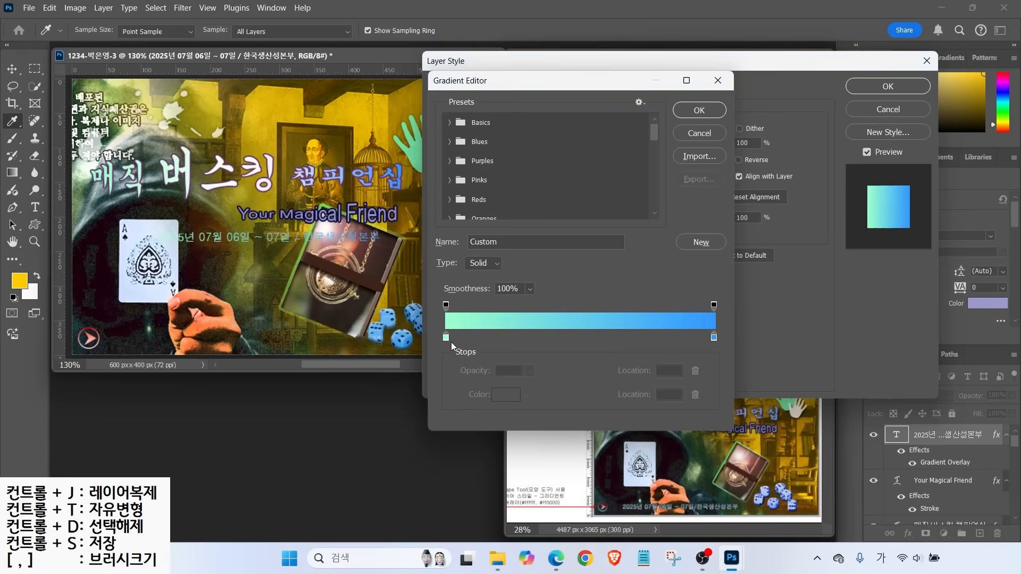
{"action": "double_click", "coordinate": [446, 338]}
{"action": "key", "text": "Return"}
{"action": "double_click", "coordinate": [714, 341]}
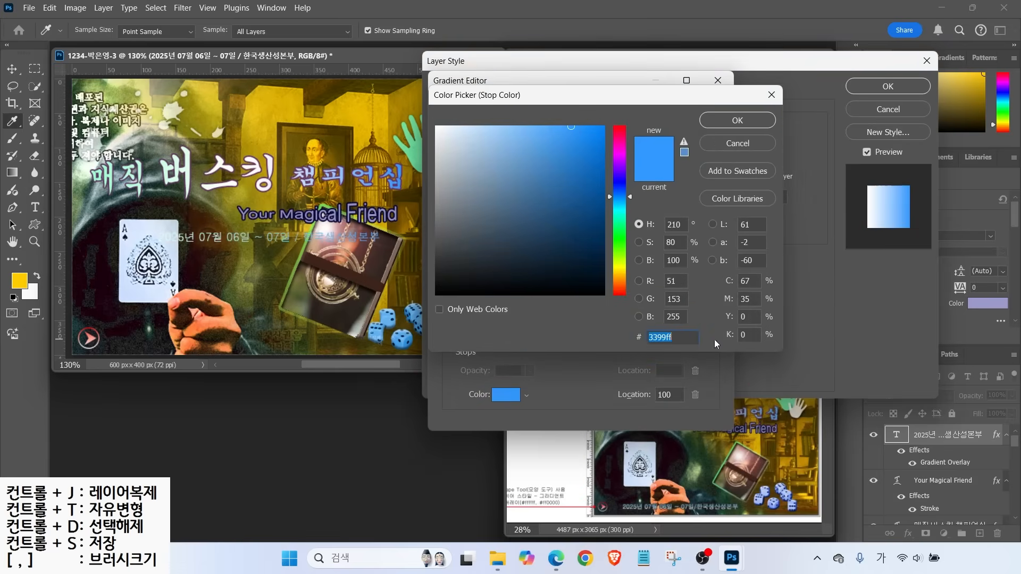
{"action": "key", "text": "Return"}
{"action": "left_click", "coordinate": [696, 114]}
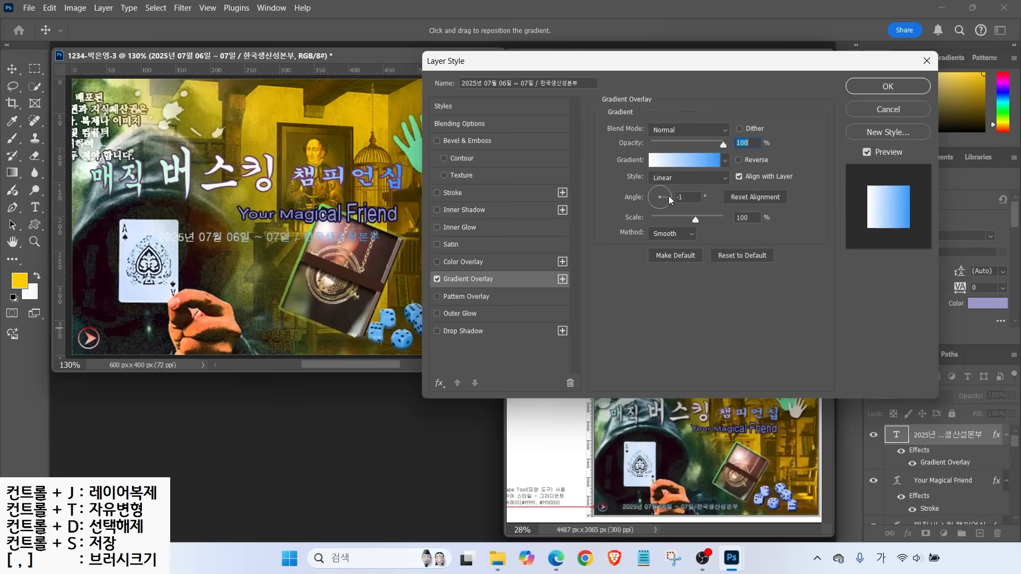
Add a dark grey 333333 stroke and move the date line to the canvas bottom
{"action": "left_click", "coordinate": [453, 193]}
{"action": "left_click", "coordinate": [633, 228]}
{"action": "type", "text": "333333"}
{"action": "key", "text": "Return"}
{"action": "left_click", "coordinate": [883, 85]}
{"action": "left_click", "coordinate": [12, 70]}
{"action": "mouse_move", "coordinate": [218, 242]}
{"action": "left_mouse_down"}
{"action": "mouse_move", "coordinate": [196, 311]}
{"action": "mouse_move", "coordinate": [173, 340]}
{"action": "mouse_move", "coordinate": [182, 340]}
{"action": "left_mouse_up"}
{"action": "key", "text": "t"}
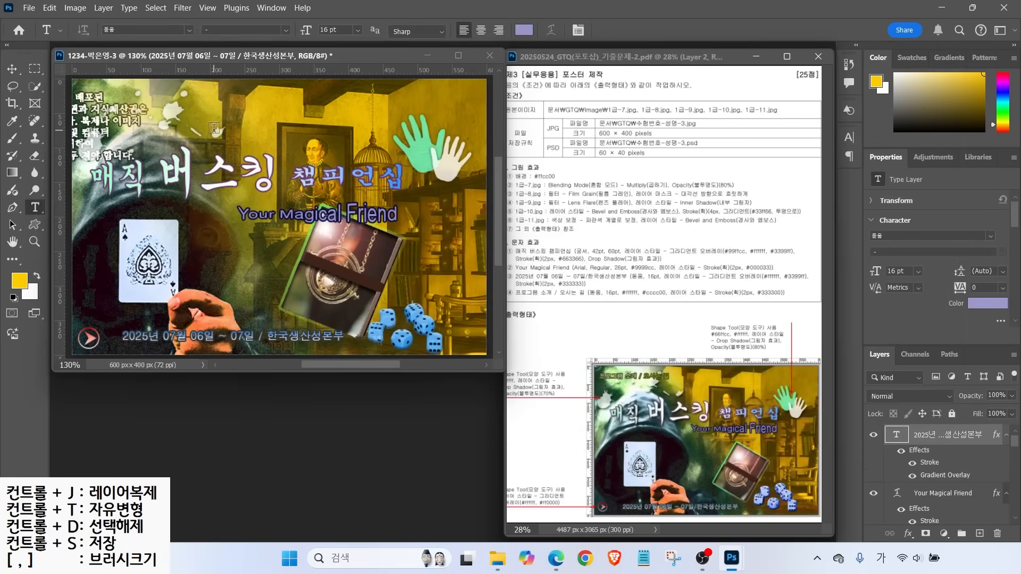
{"action": "left_click", "coordinate": [224, 132]}
Type '프로그램 소개 / 오시는 길' in white ffffff
{"action": "type", "text": "프로그램 소개 / 오시는 길"}
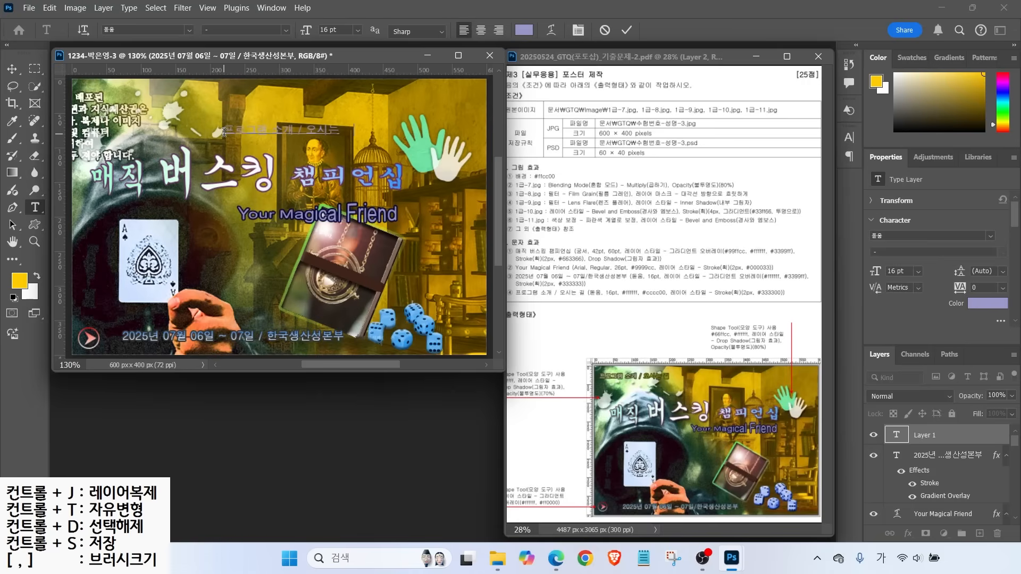
{"action": "key", "text": "ctrl+Return"}
{"action": "left_click", "coordinate": [524, 30]}
{"action": "type", "text": "ffffff"}
{"action": "key", "text": "Return"}
Add a dark olive 333300 stroke and move the text to the top-left corner
{"action": "left_click", "coordinate": [908, 534]}
{"action": "left_click", "coordinate": [921, 441]}
{"action": "left_click", "coordinate": [635, 225]}
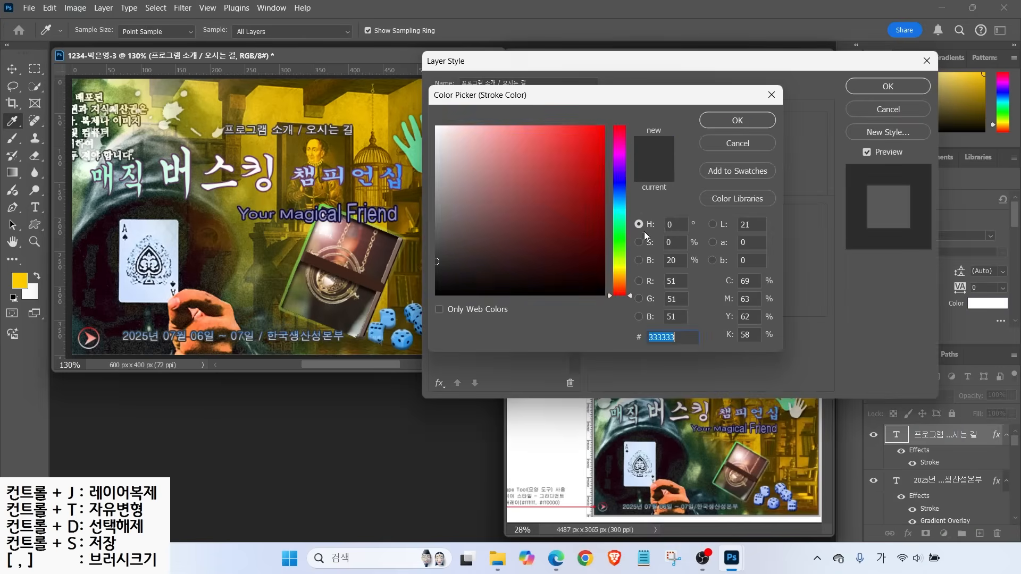
{"action": "type", "text": "333300"}
{"action": "key", "text": "Return"}
{"action": "key", "text": "Return"}
{"action": "key", "text": "v"}
{"action": "left_click_drag", "start_coordinate": [295, 140], "coordinate": [149, 107]}
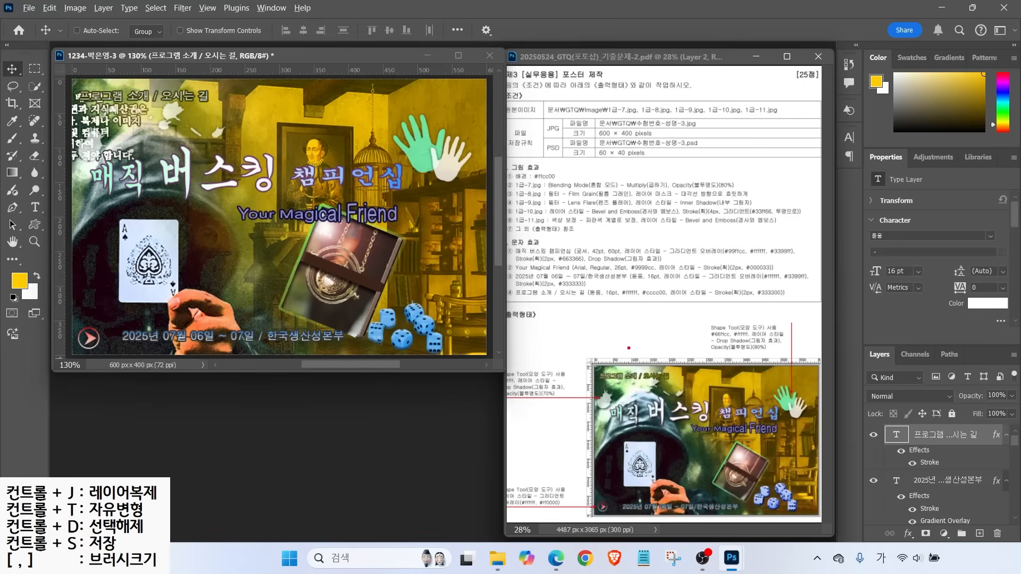
{"action": "mouse_move", "coordinate": [621, 251]}
{"action": "left_mouse_down"}
{"action": "mouse_move", "coordinate": [627, 288]}
{"action": "mouse_move", "coordinate": [679, 261]}
{"action": "left_mouse_up"}
{"action": "left_click_drag", "start_coordinate": [597, 382], "coordinate": [696, 382]}
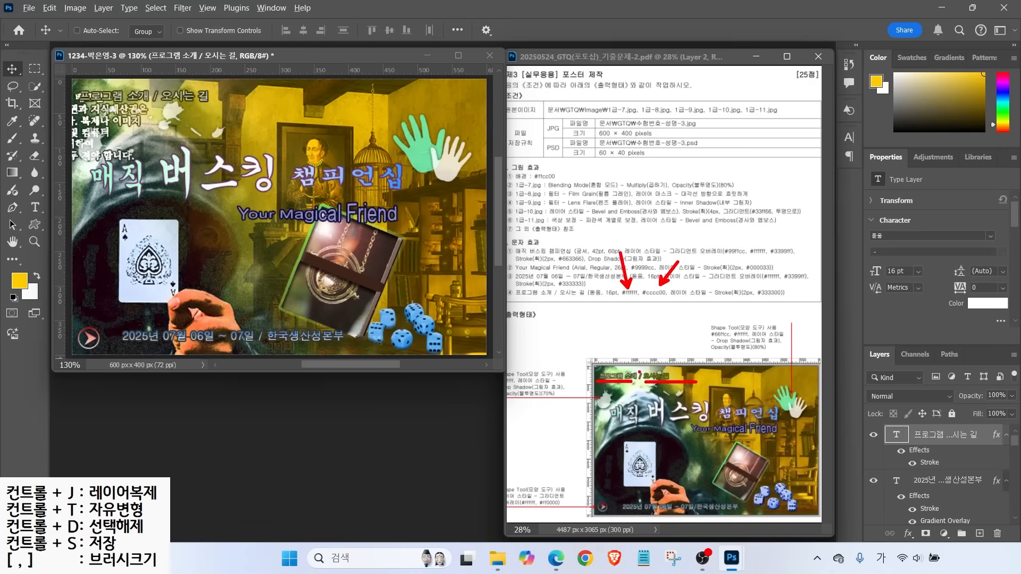
{"action": "key", "text": "Escape"}
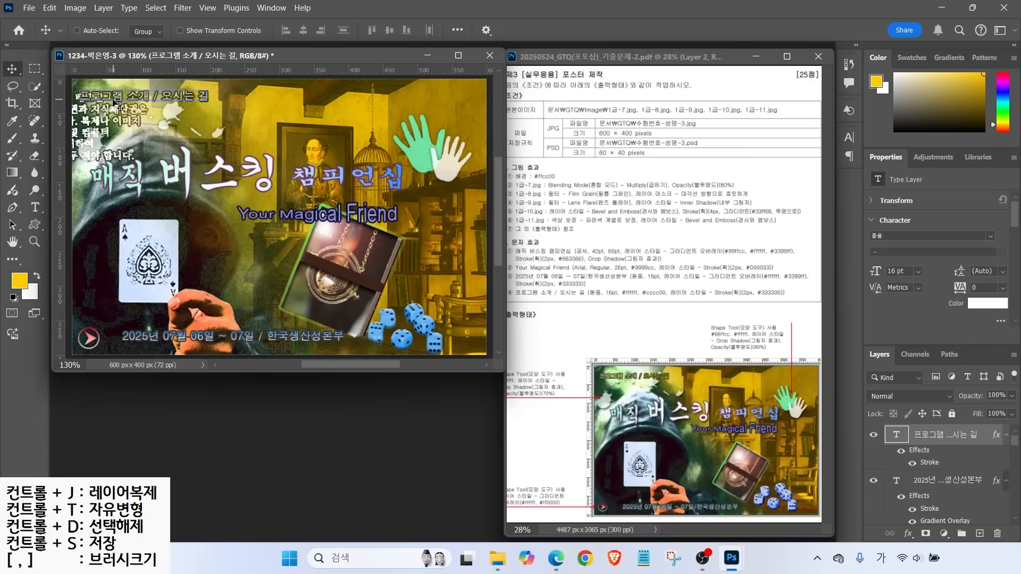
Recolour the words 오시는 길 yellow cccc00
{"action": "left_click", "coordinate": [35, 207]}
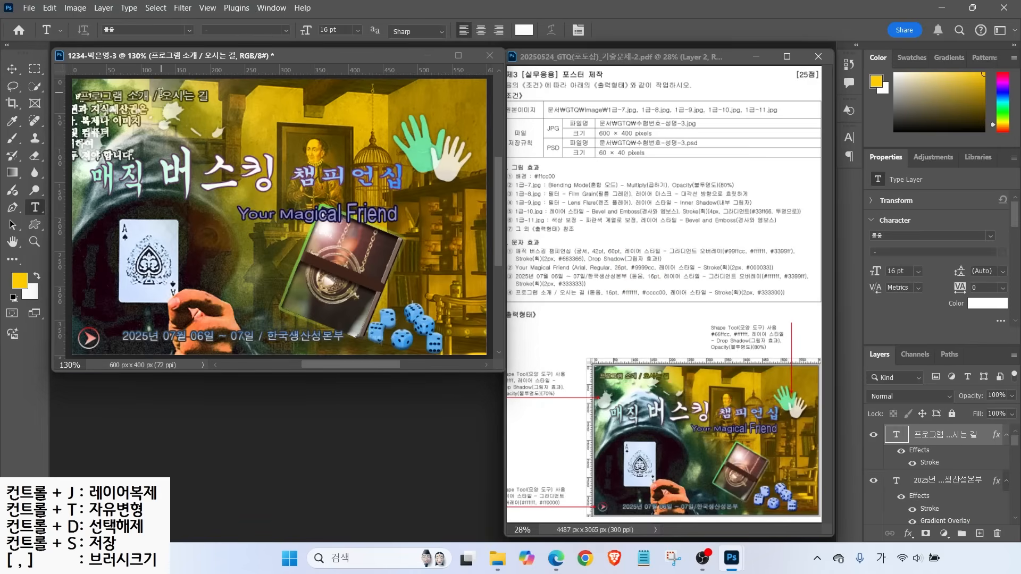
{"action": "left_click_drag", "start_coordinate": [161, 93], "coordinate": [210, 96]}
{"action": "left_click", "coordinate": [524, 30]}
{"action": "type", "text": "cc0"}
{"action": "key", "text": "Return"}
{"action": "left_click", "coordinate": [12, 69]}
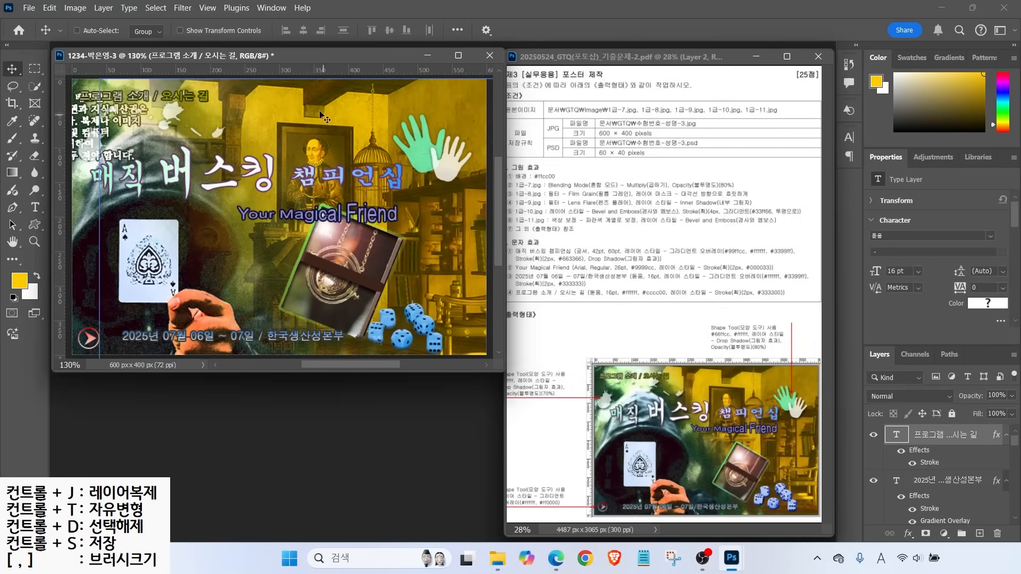
Save a copy of the poster as JPEG in the GTQ folder, accepting the default JPEG options
{"action": "left_click", "coordinate": [29, 8]}
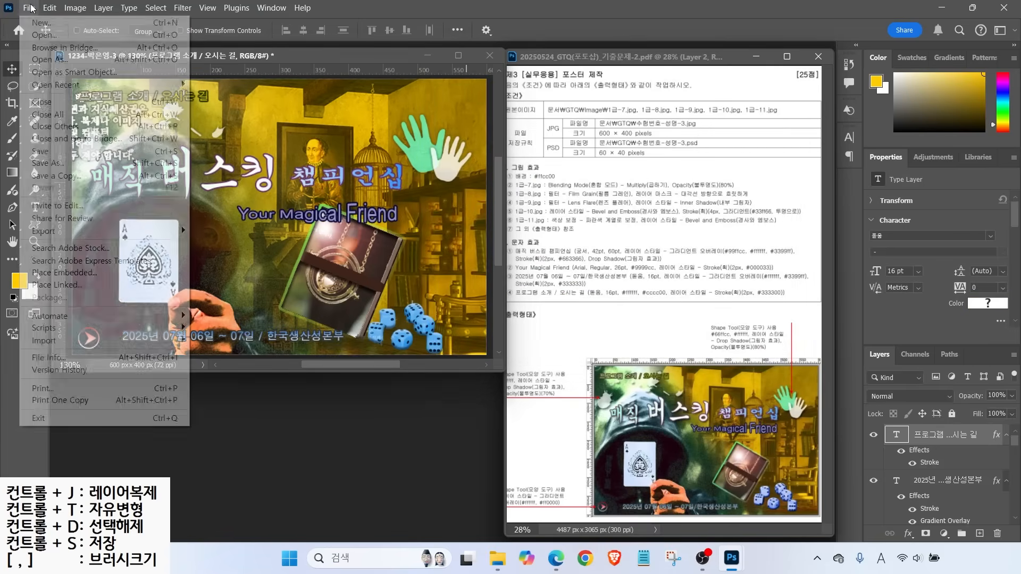
{"action": "left_click", "coordinate": [53, 163]}
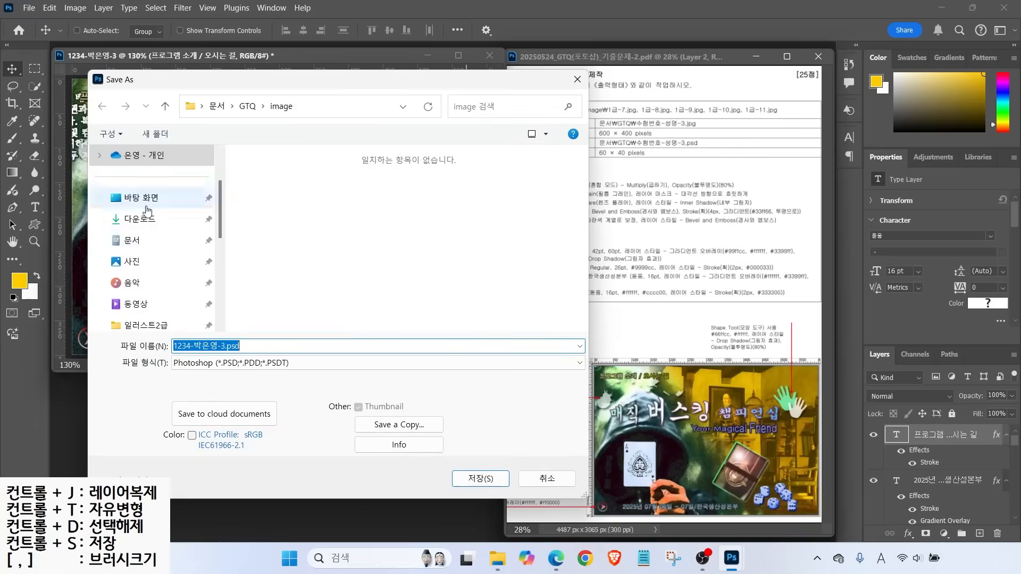
{"action": "left_click", "coordinate": [248, 106]}
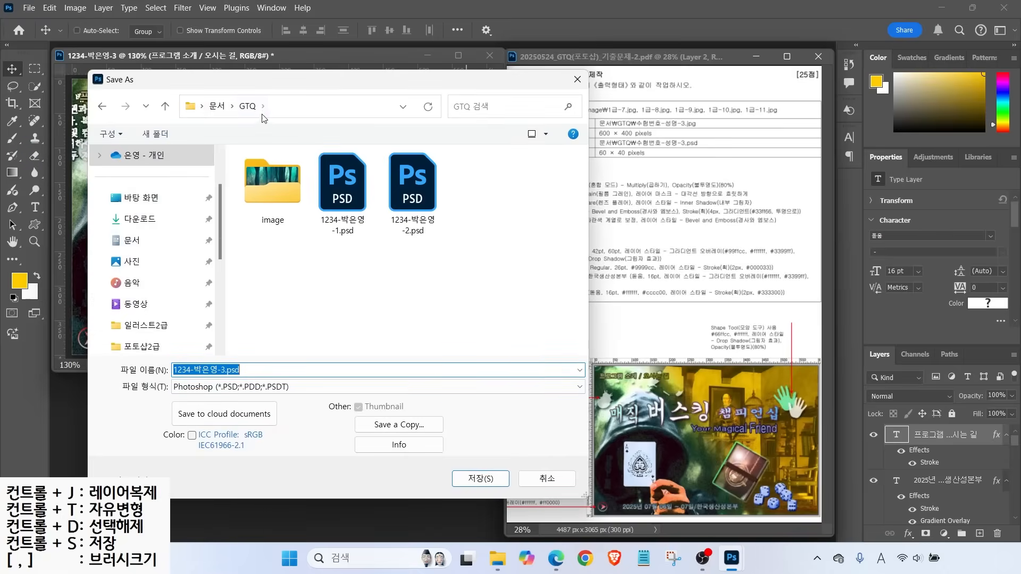
{"action": "left_click", "coordinate": [238, 390]}
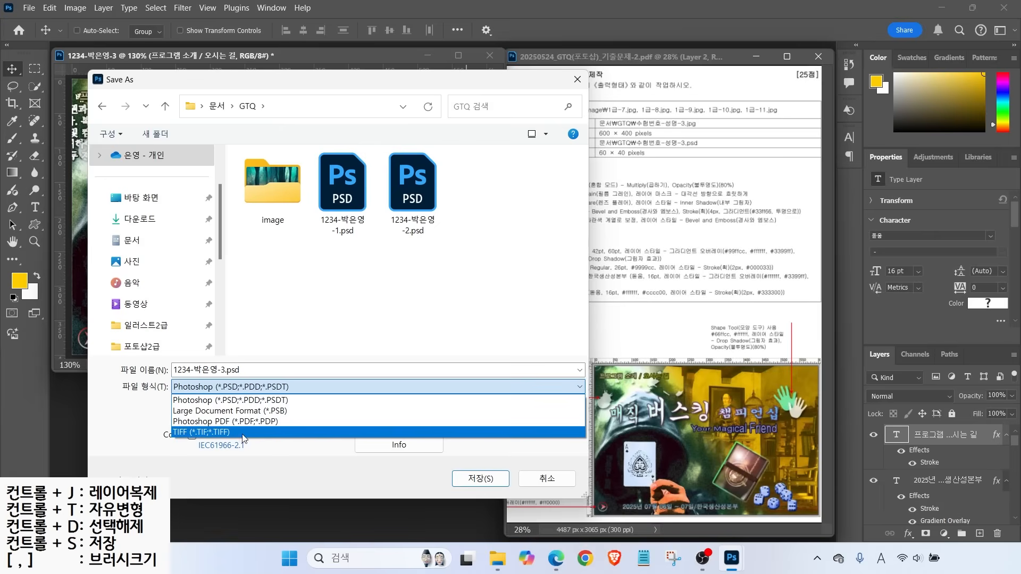
{"action": "key", "text": "Escape"}
{"action": "left_click", "coordinate": [378, 424]}
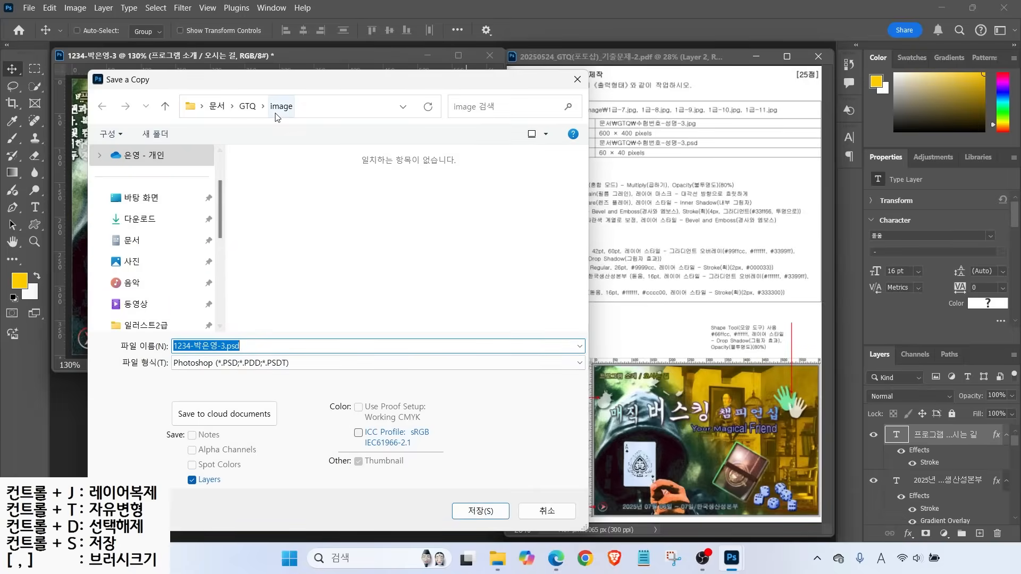
{"action": "left_click", "coordinate": [257, 109]}
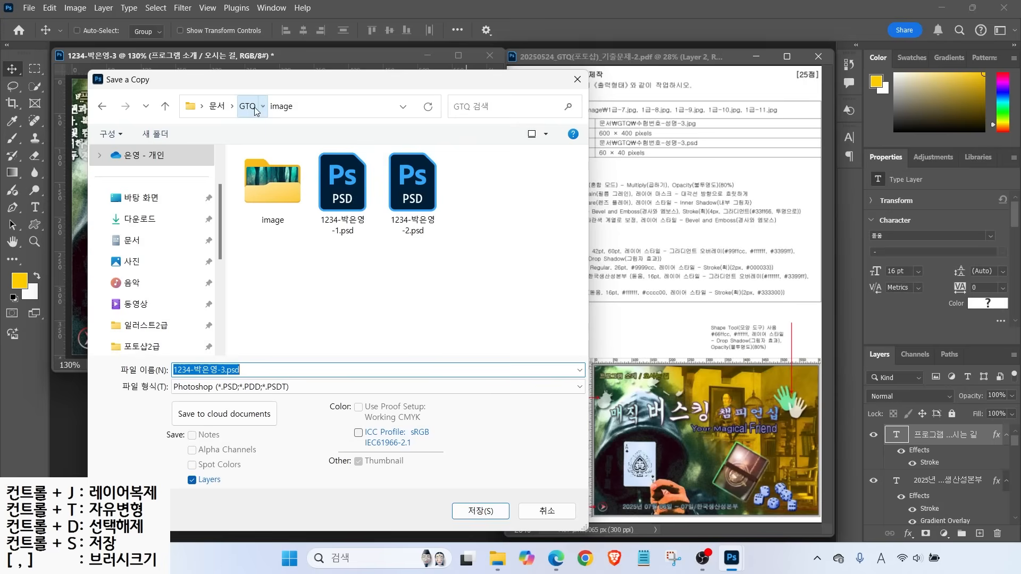
{"action": "left_click", "coordinate": [211, 391]}
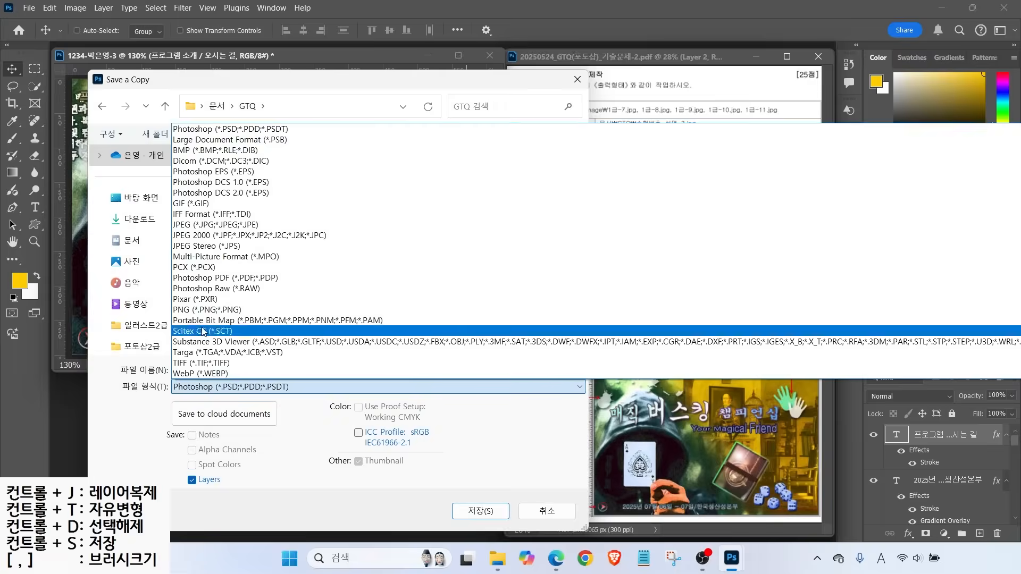
{"action": "left_click", "coordinate": [182, 221]}
{"action": "left_click", "coordinate": [463, 508]}
{"action": "left_click", "coordinate": [514, 158]}
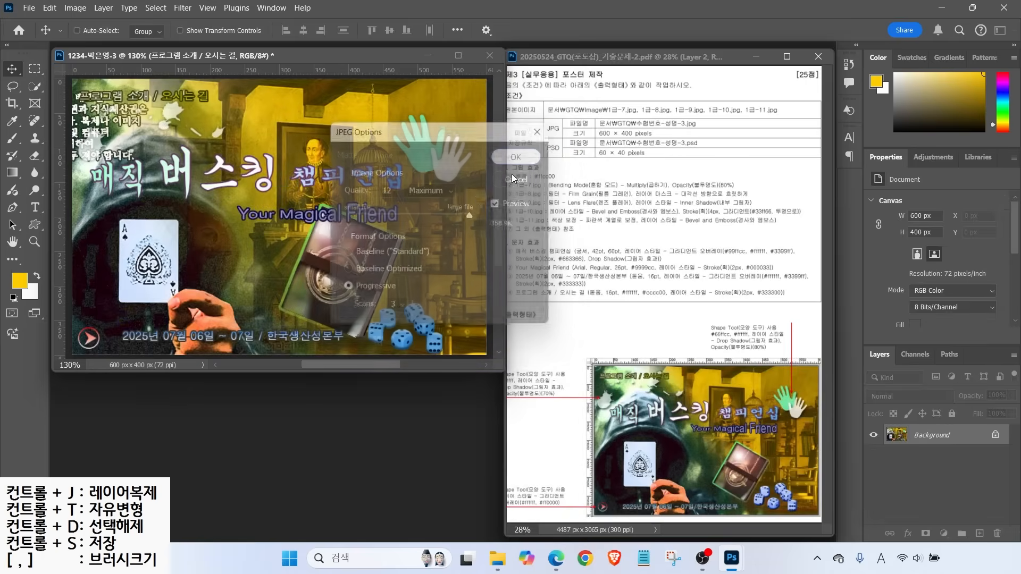
{"action": "left_click", "coordinate": [72, 8]}
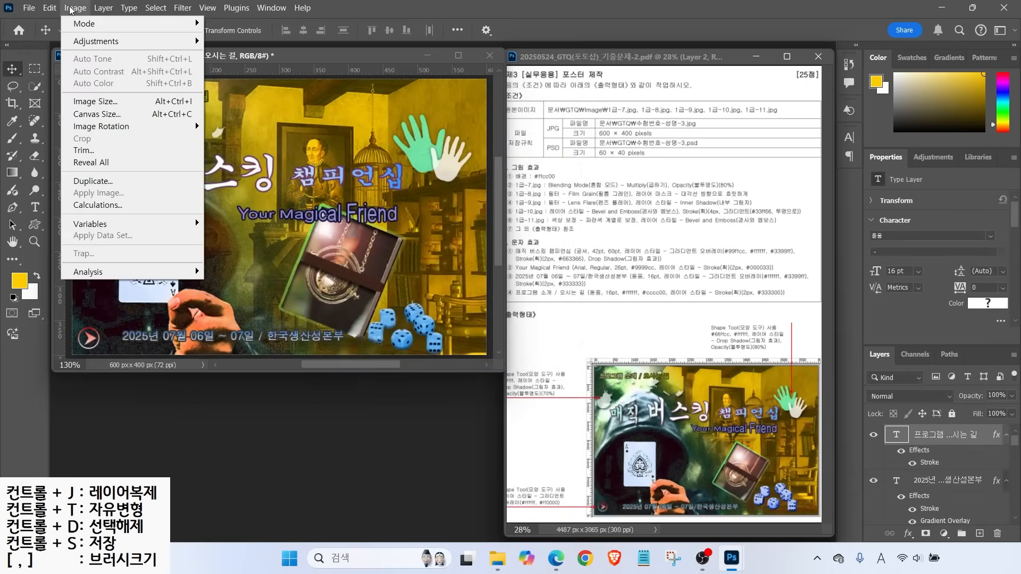
Resize the poster image to 60 × 40 px
{"action": "left_click", "coordinate": [91, 102]}
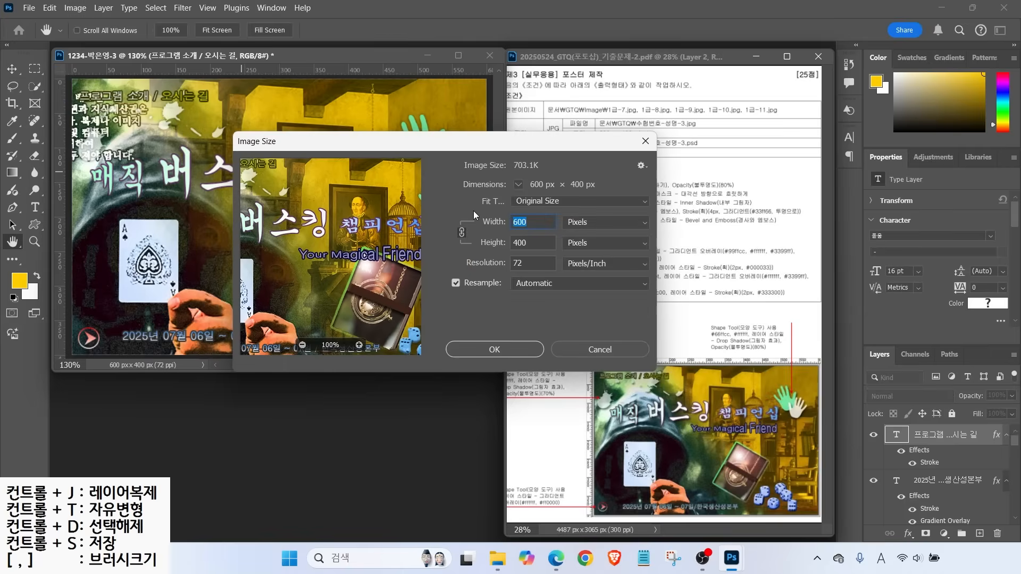
{"action": "type", "text": "60"}
{"action": "key", "text": "Return"}
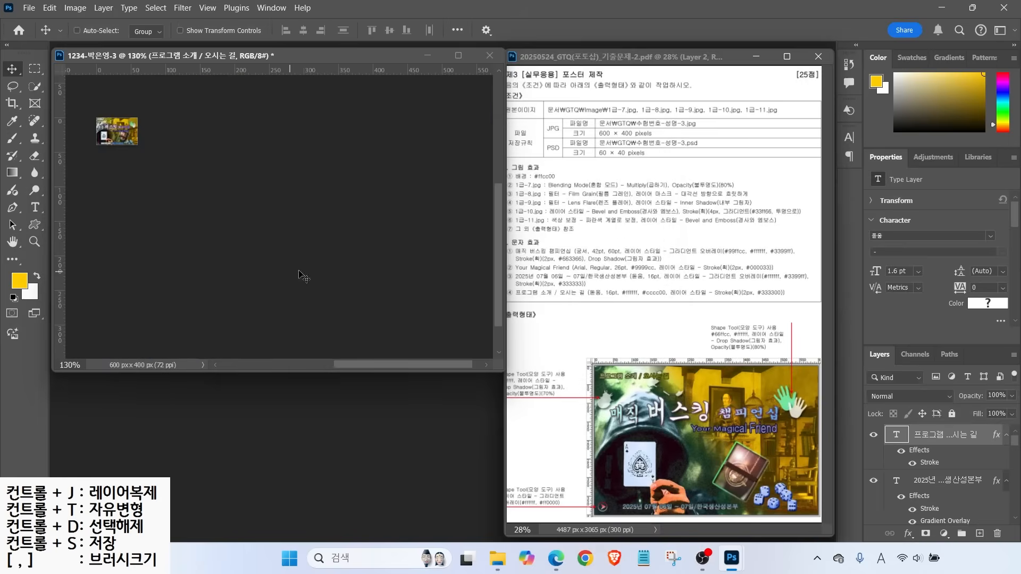
Save the resized poster as a PSD file in the GTQ folder
{"action": "left_click", "coordinate": [31, 10]}
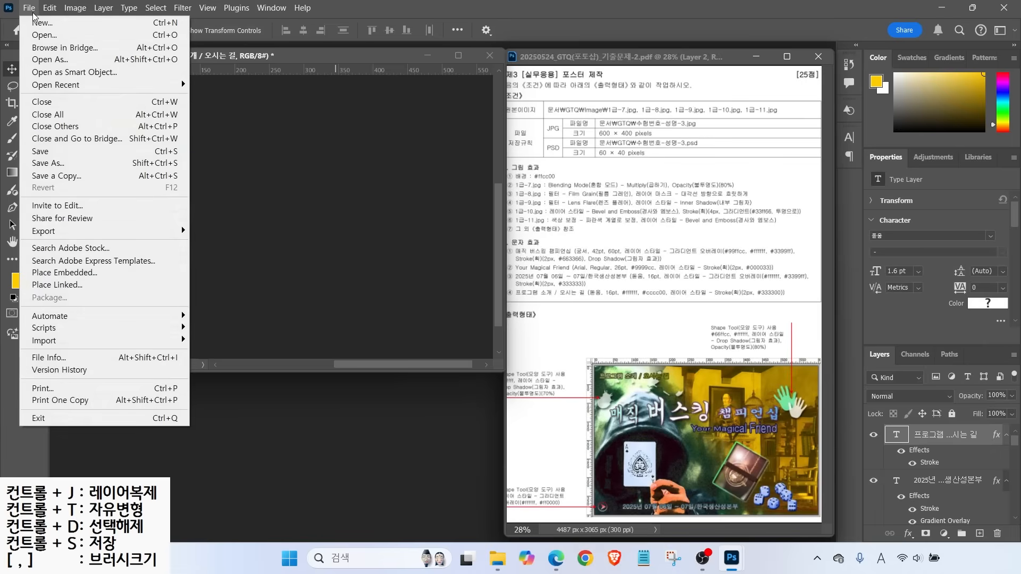
{"action": "left_click", "coordinate": [71, 152]}
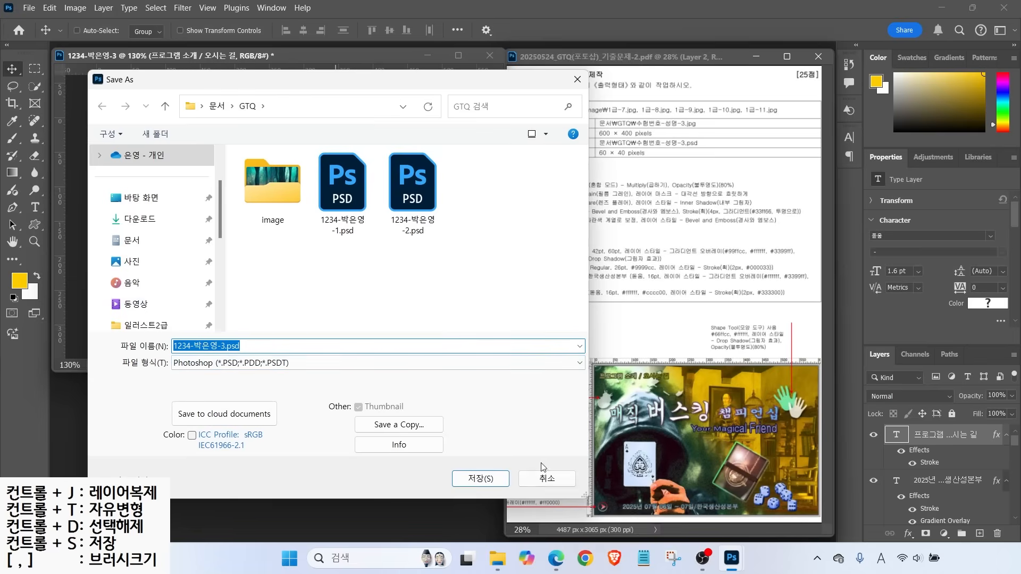
{"action": "left_click", "coordinate": [488, 478]}
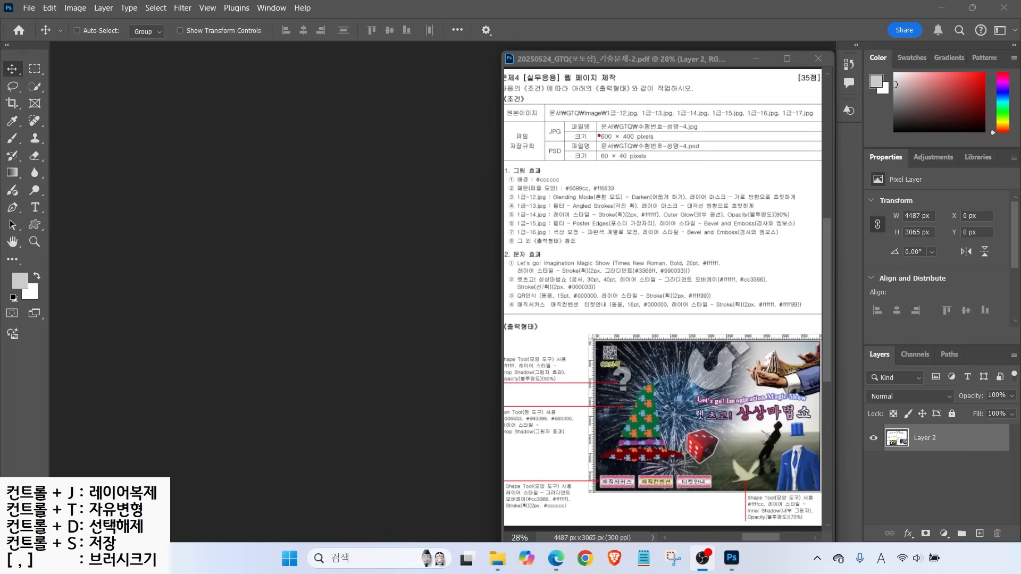
{"action": "left_click_drag", "start_coordinate": [594, 120], "coordinate": [683, 160]}
Start a new document and name it with the candidate's number and name
{"action": "left_click_drag", "start_coordinate": [606, 131], "coordinate": [664, 93]}
{"action": "key", "text": "Escape"}
{"action": "left_click", "coordinate": [30, 8]}
{"action": "left_click", "coordinate": [37, 20]}
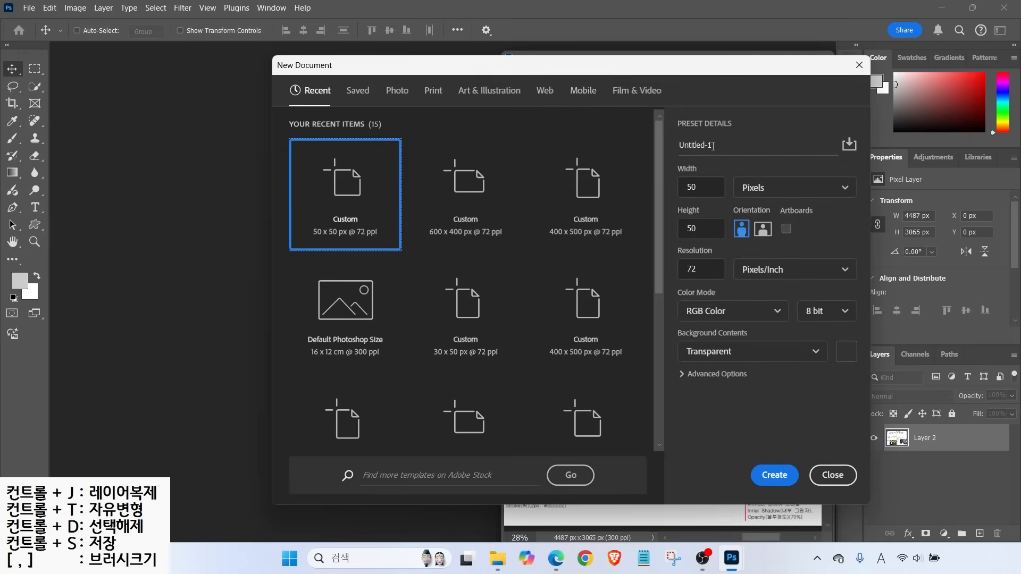
{"action": "type", "text": "123"}
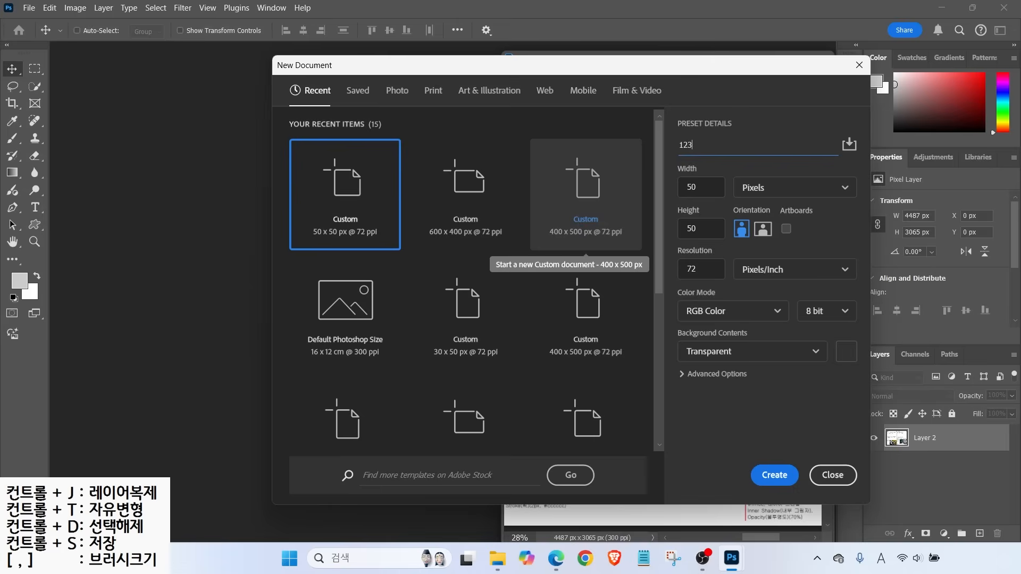
{"action": "mouse_move", "coordinate": [745, 177]}
{"action": "left_mouse_down"}
{"action": "mouse_move", "coordinate": [775, 151]}
{"action": "mouse_move", "coordinate": [764, 194]}
{"action": "left_mouse_up"}
{"action": "key", "text": "Escape"}
Set the document to 600 × 400 px with a white background and create it
{"action": "left_click_drag", "start_coordinate": [697, 187], "coordinate": [649, 186]}
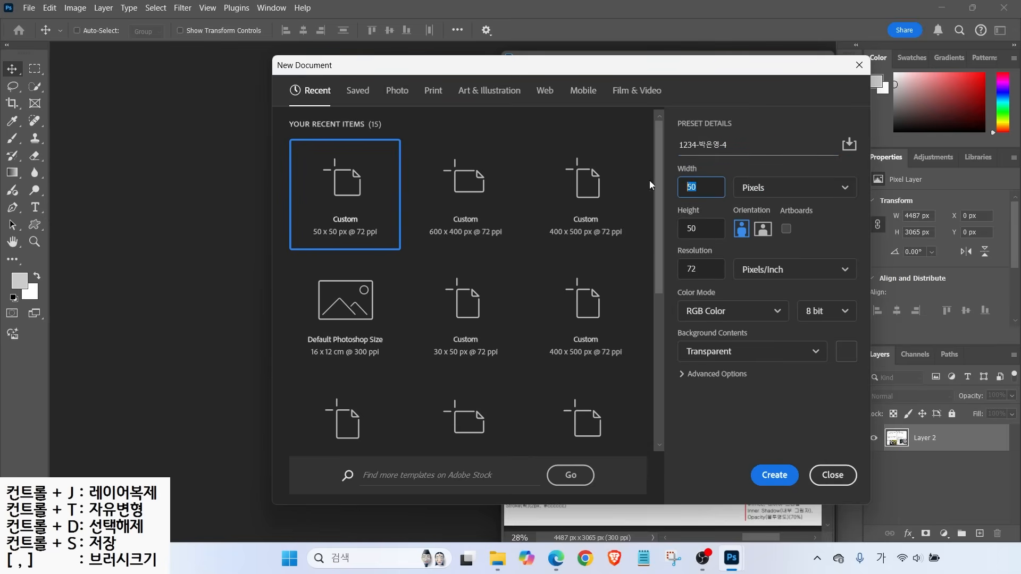
{"action": "type", "text": "600"}
{"action": "key", "text": "Tab"}
{"action": "type", "text": "40"}
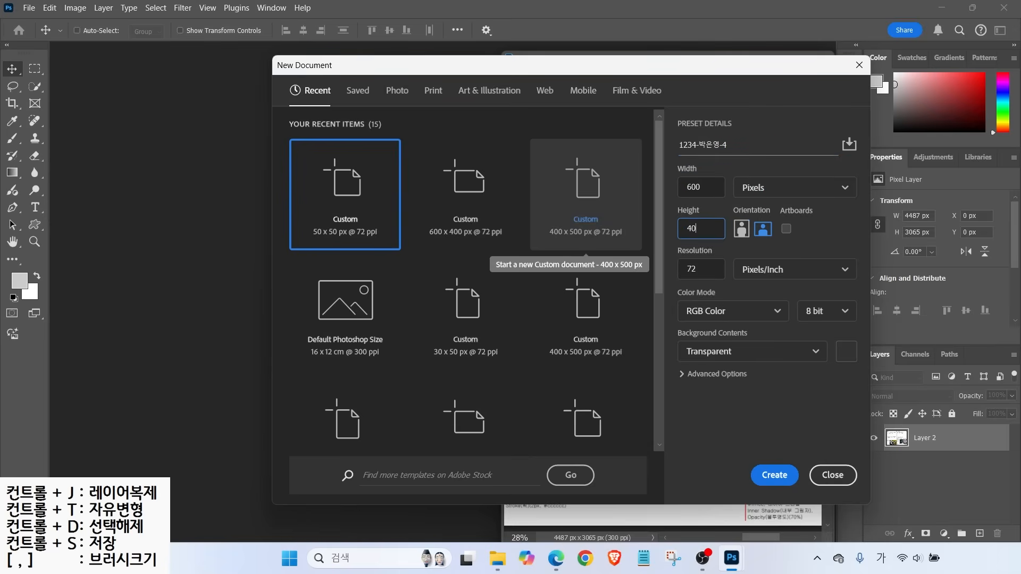
{"action": "left_click_drag", "start_coordinate": [673, 256], "coordinate": [806, 284]}
{"action": "left_click_drag", "start_coordinate": [668, 296], "coordinate": [861, 329]}
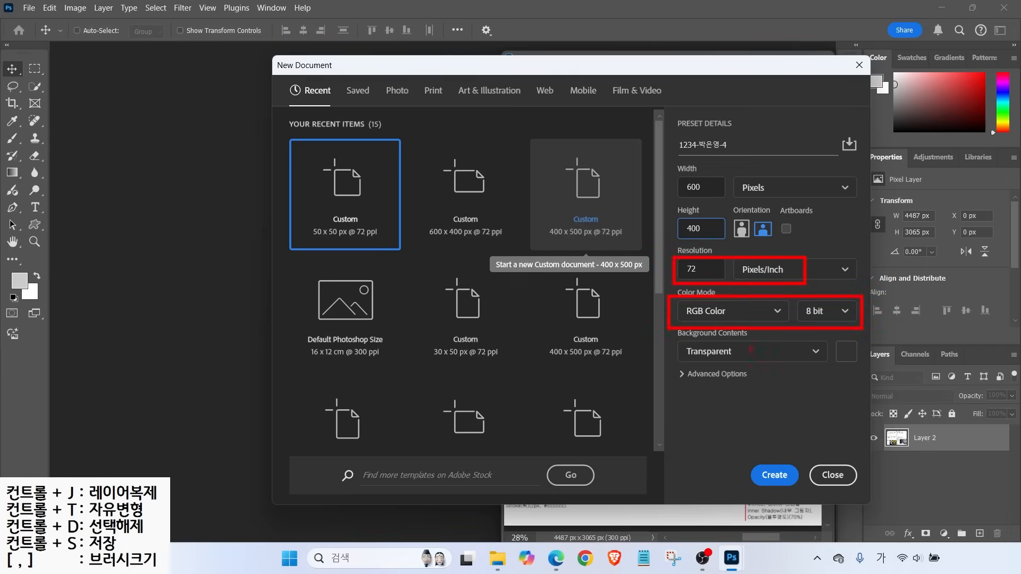
{"action": "left_click_drag", "start_coordinate": [669, 342], "coordinate": [764, 364]}
{"action": "key", "text": "Escape"}
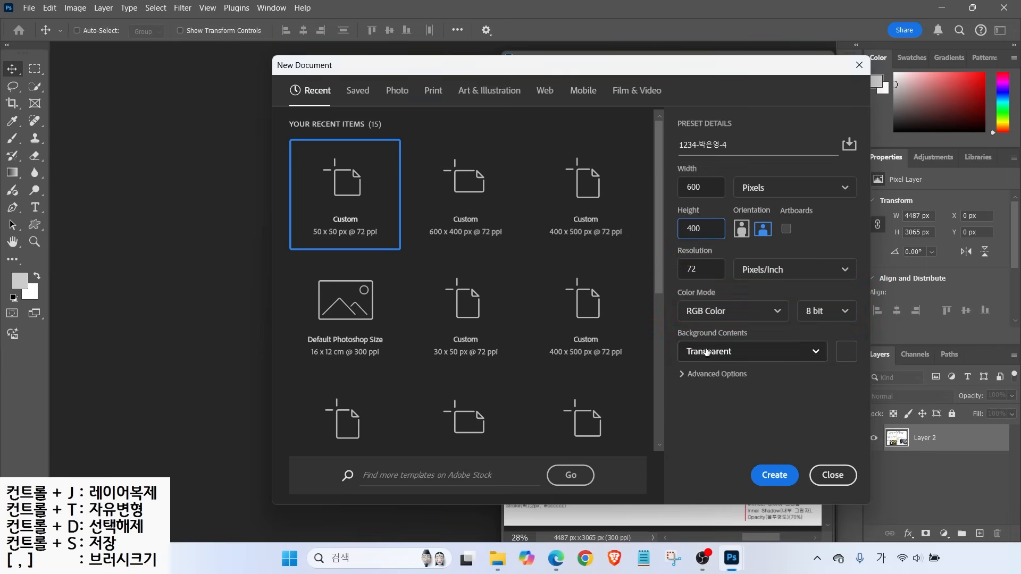
{"action": "left_click", "coordinate": [705, 351]}
{"action": "left_click", "coordinate": [703, 374]}
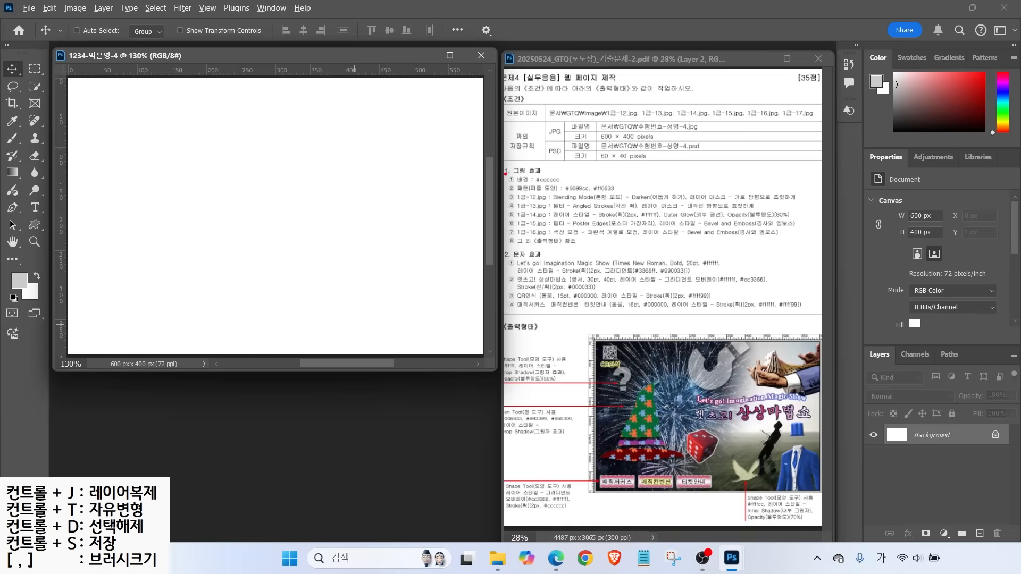
{"action": "left_click_drag", "start_coordinate": [506, 173], "coordinate": [477, 134]}
{"action": "left_click_drag", "start_coordinate": [504, 185], "coordinate": [582, 185]}
Set the foreground colour to grey #cccccc
{"action": "key", "text": "Escape"}
{"action": "left_click", "coordinate": [19, 280]}
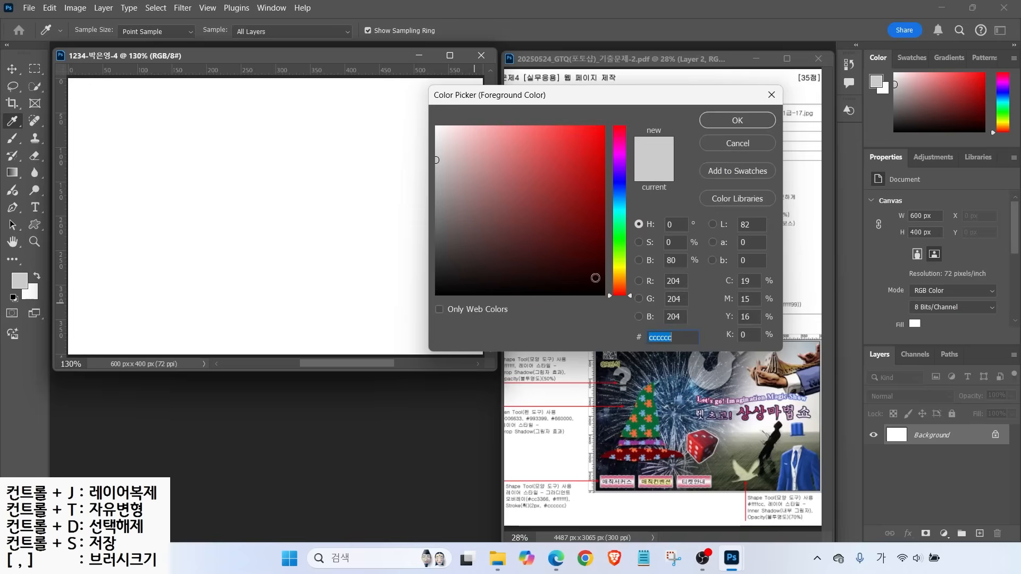
{"action": "key", "text": "BackSpace"}
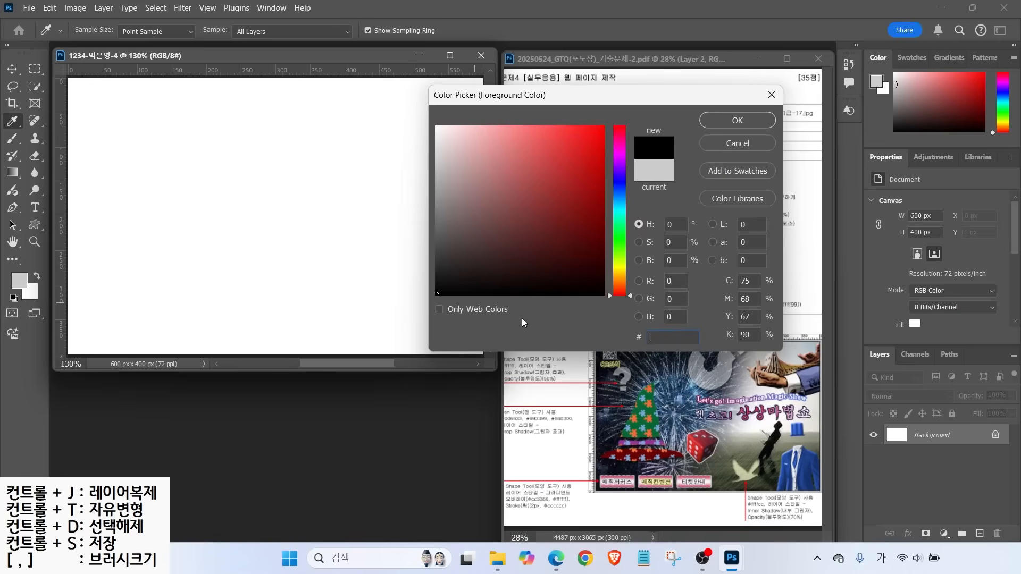
{"action": "type", "text": "cccccc"}
{"action": "key", "text": "Return"}
{"action": "key", "text": "v"}
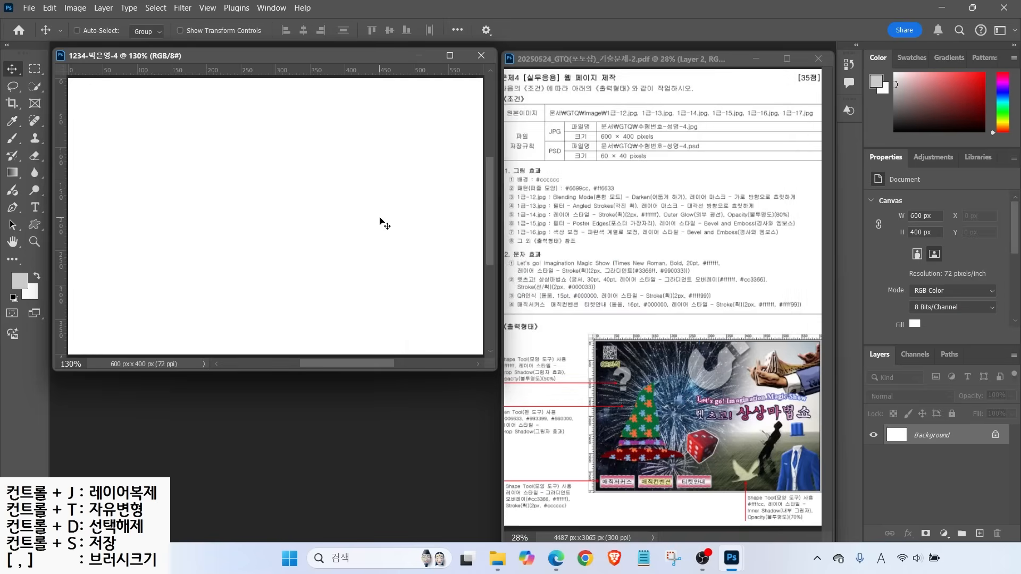
Fill the whole canvas with the grey foreground colour
{"action": "left_click", "coordinate": [53, 9]}
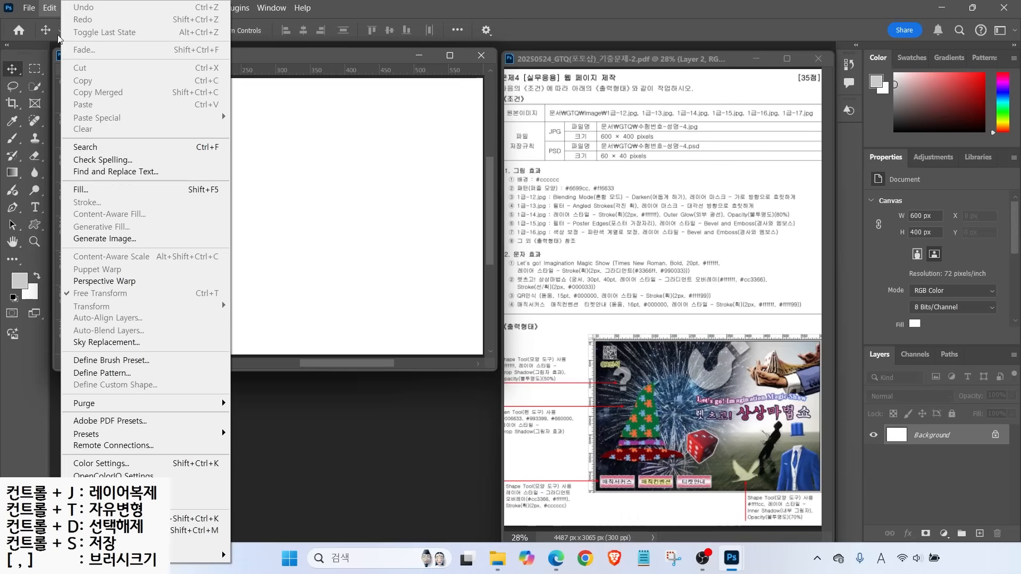
{"action": "left_click", "coordinate": [98, 189]}
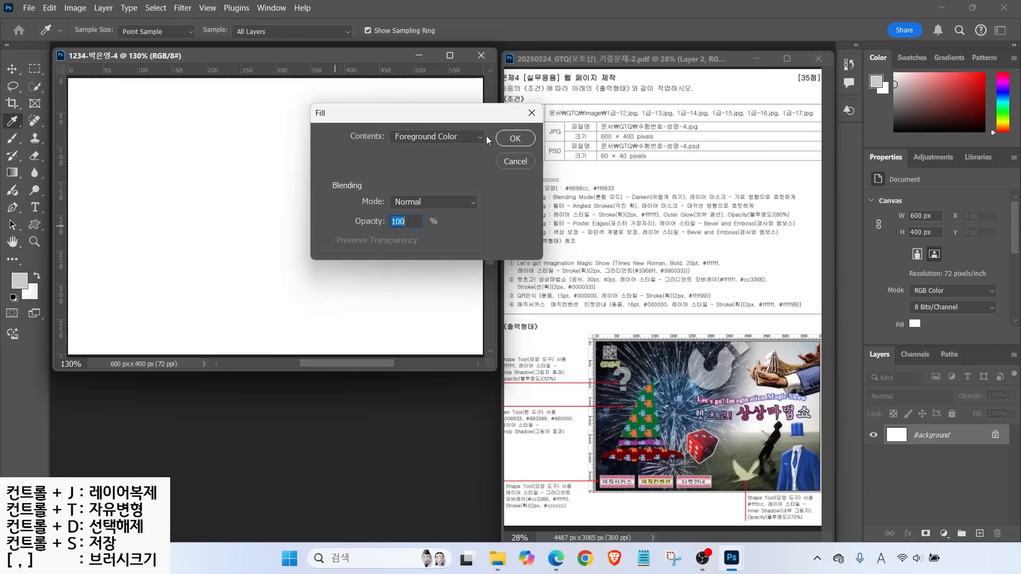
{"action": "left_click", "coordinate": [515, 139]}
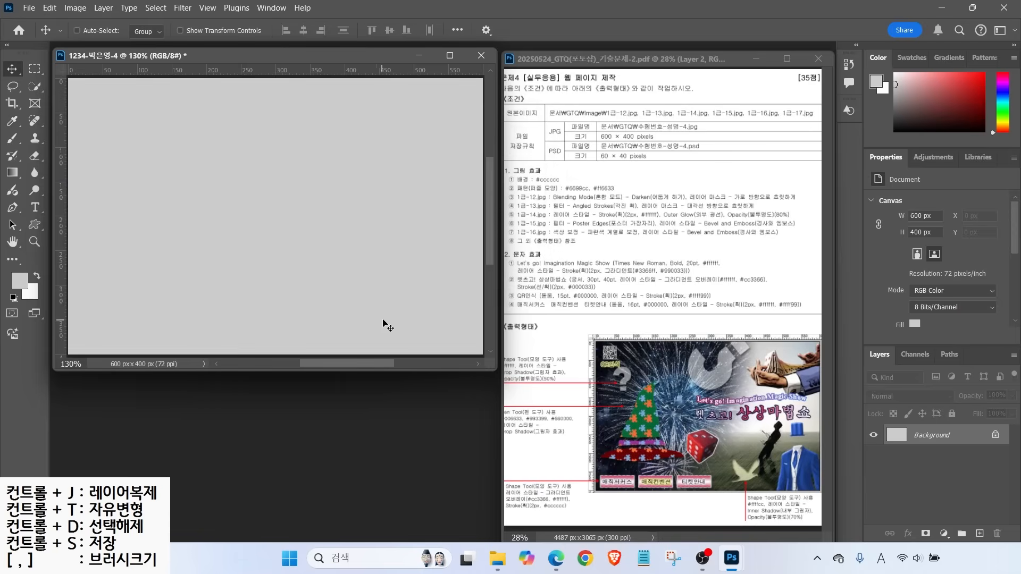
{"action": "mouse_move", "coordinate": [539, 186]}
{"action": "left_mouse_down"}
{"action": "mouse_move", "coordinate": [560, 164]}
{"action": "mouse_move", "coordinate": [652, 198]}
{"action": "mouse_move", "coordinate": [670, 193]}
{"action": "left_mouse_up"}
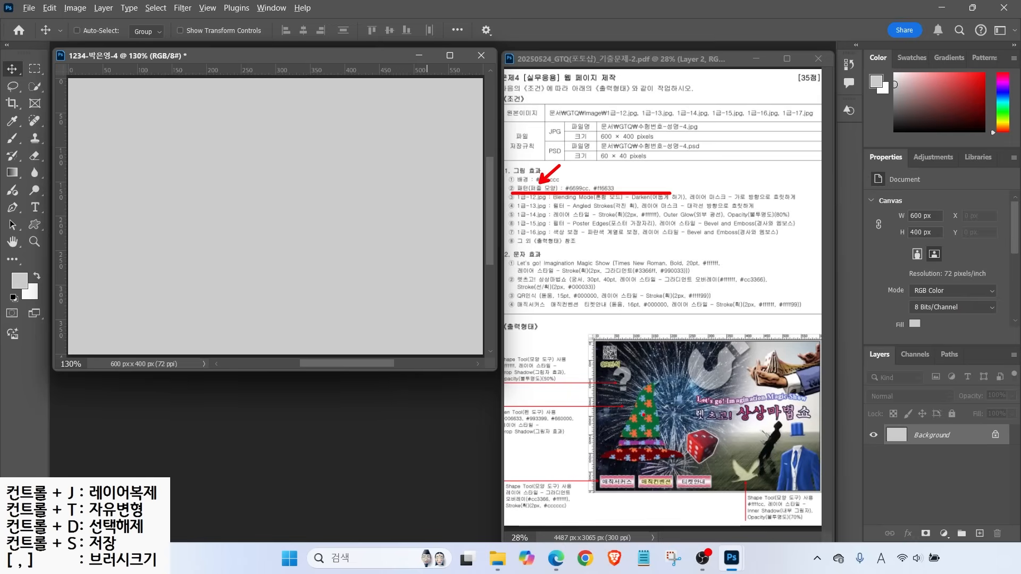
Read through the pattern conditions in the exam PDF, then bring up the File menu
{"action": "mouse_move", "coordinate": [612, 400]}
{"action": "left_mouse_down"}
{"action": "mouse_move", "coordinate": [628, 417]}
{"action": "mouse_move", "coordinate": [621, 429]}
{"action": "left_mouse_up"}
{"action": "key", "text": "Escape"}
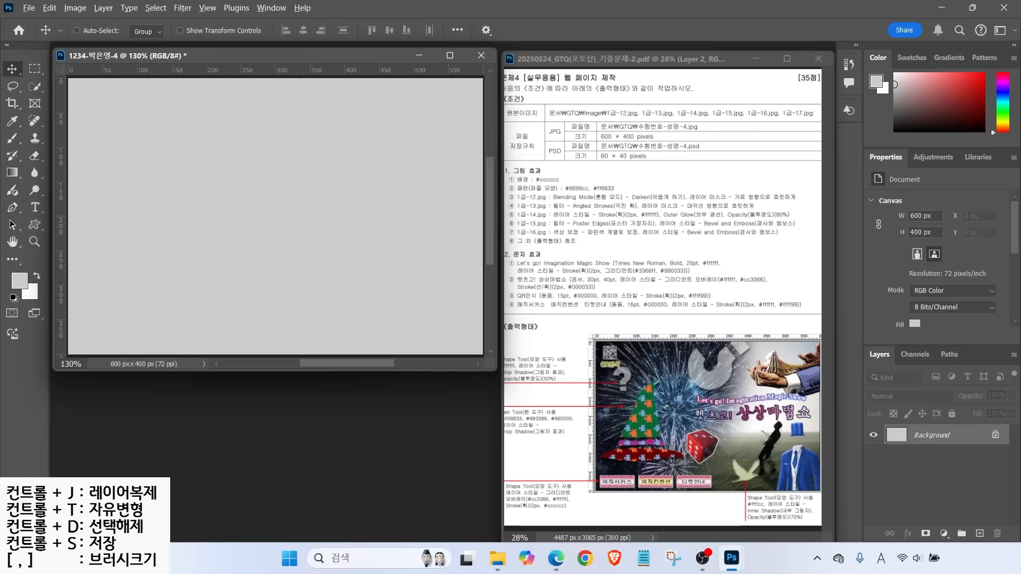
{"action": "left_click_drag", "start_coordinate": [651, 468], "coordinate": [650, 301]}
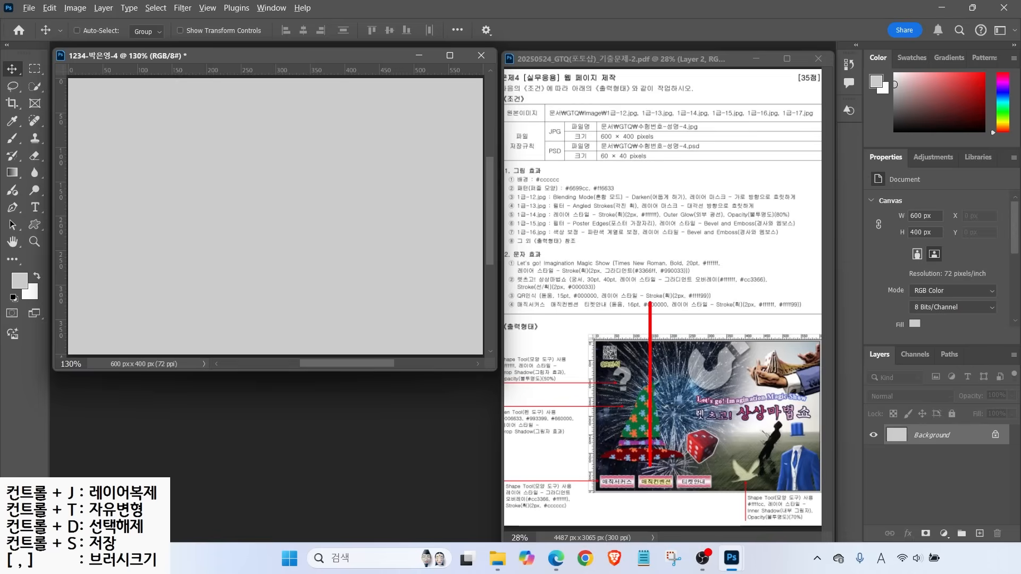
{"action": "left_click_drag", "start_coordinate": [634, 471], "coordinate": [634, 294]}
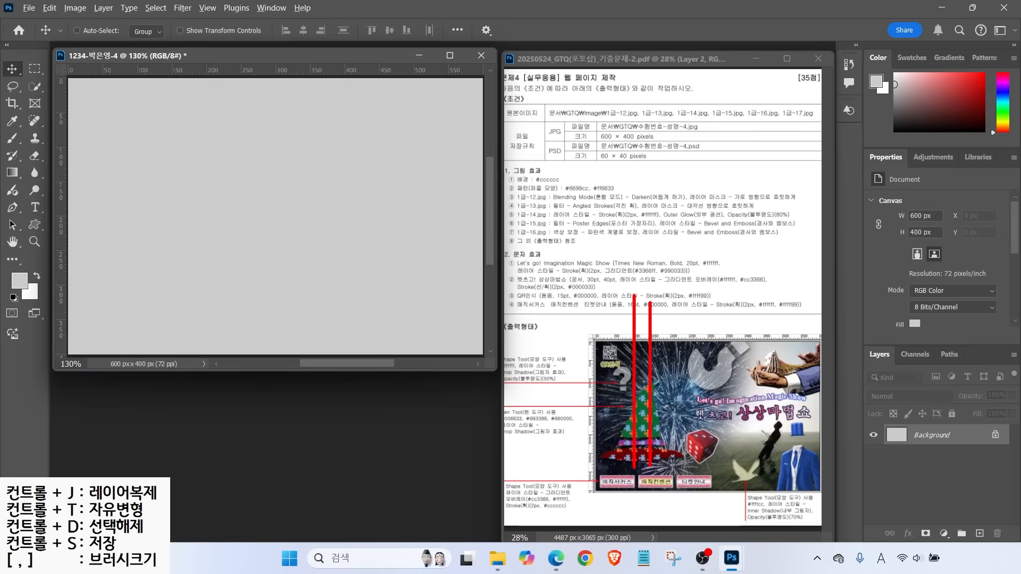
{"action": "left_click_drag", "start_coordinate": [620, 468], "coordinate": [620, 301]}
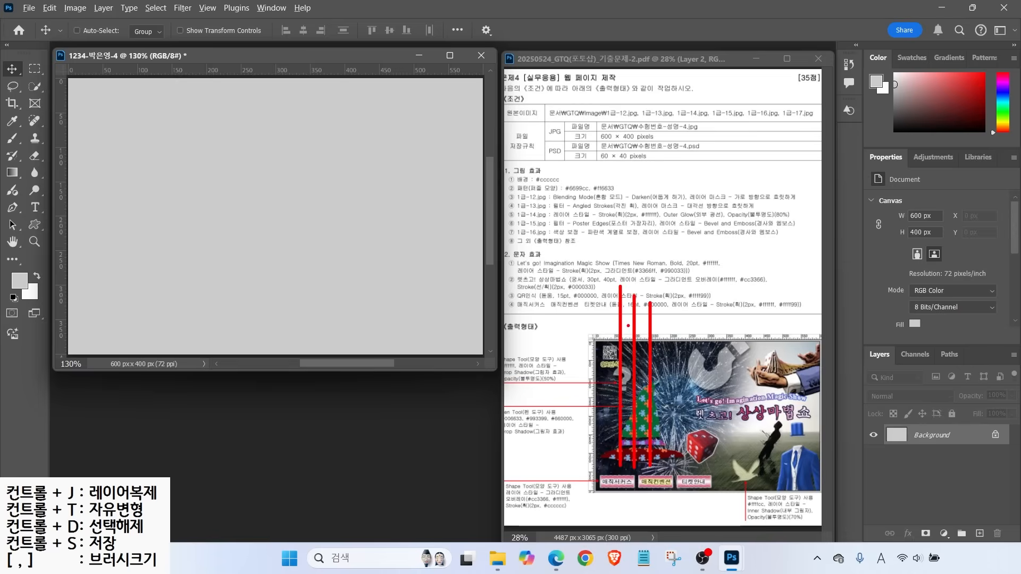
{"action": "key", "text": "ctrl"}
{"action": "key", "text": "ctrl"}
{"action": "mouse_move", "coordinate": [612, 242]}
{"action": "left_mouse_down"}
{"action": "mouse_move", "coordinate": [627, 270]}
{"action": "mouse_move", "coordinate": [625, 246]}
{"action": "left_mouse_up"}
{"action": "left_click_drag", "start_coordinate": [653, 431], "coordinate": [547, 432]}
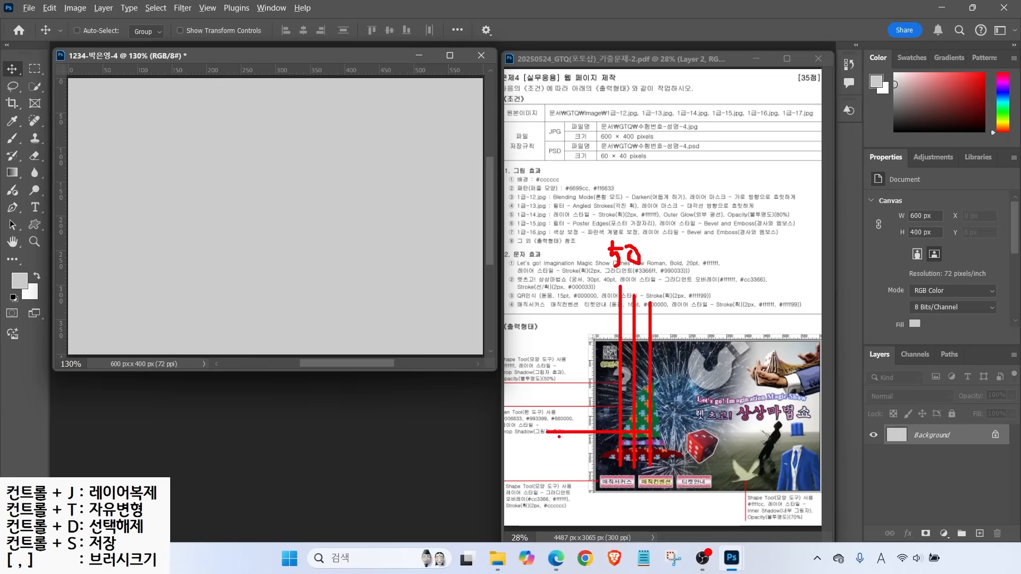
{"action": "left_click_drag", "start_coordinate": [652, 418], "coordinate": [529, 419]}
{"action": "left_click_drag", "start_coordinate": [653, 402], "coordinate": [564, 402]}
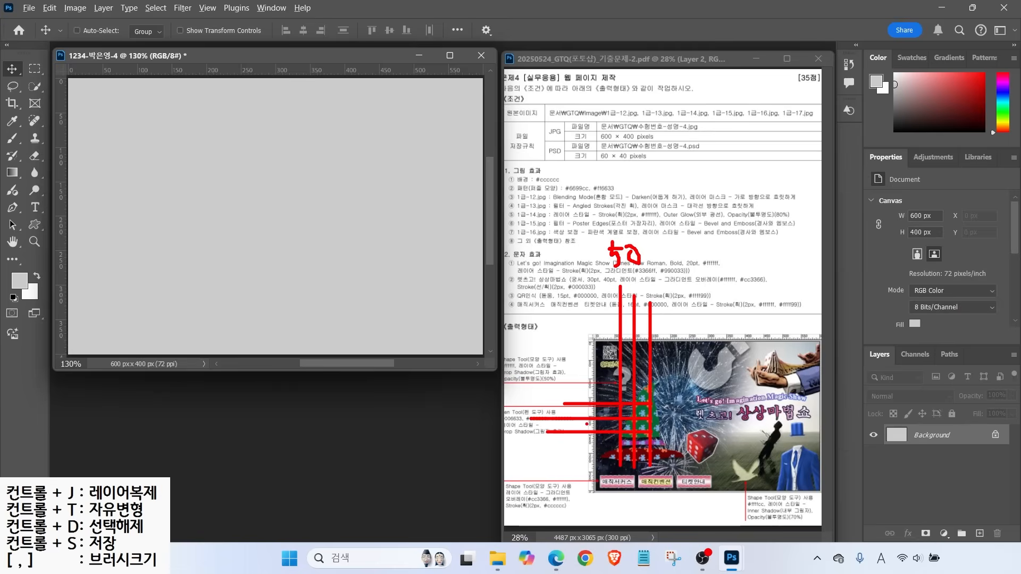
{"action": "left_click_drag", "start_coordinate": [540, 398], "coordinate": [550, 414]}
{"action": "key", "text": "Escape"}
{"action": "left_click", "coordinate": [29, 8]}
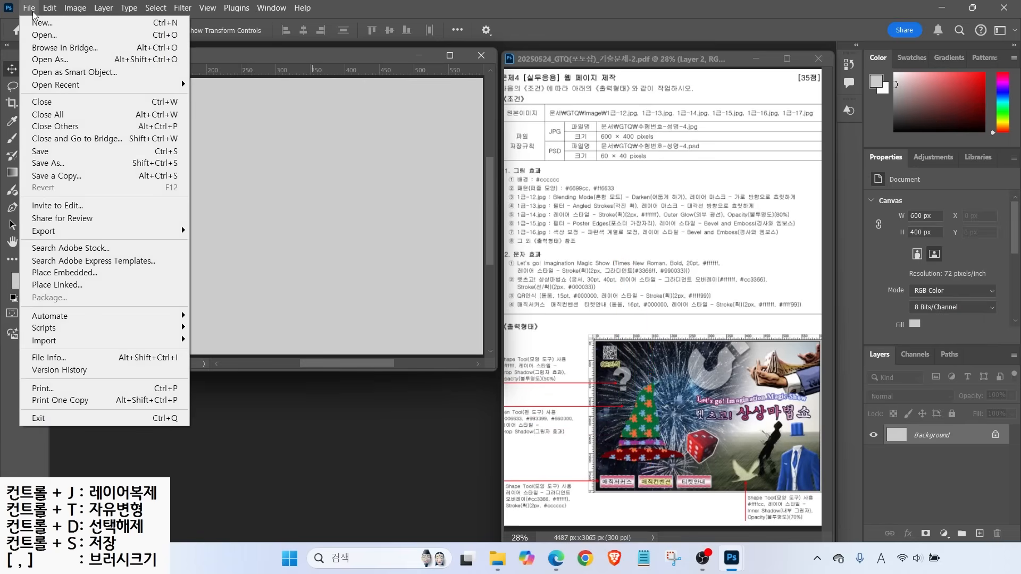
Create a 50 × 50 px document with a transparent background and enlarge its window
{"action": "left_click", "coordinate": [34, 26]}
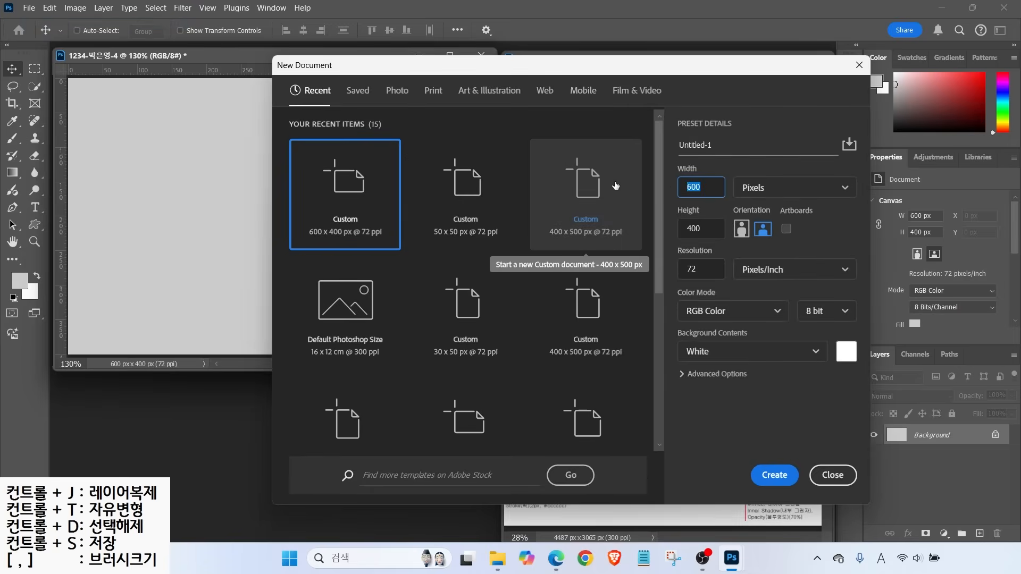
{"action": "type", "text": "50"}
{"action": "key", "text": "Tab"}
{"action": "type", "text": "5"}
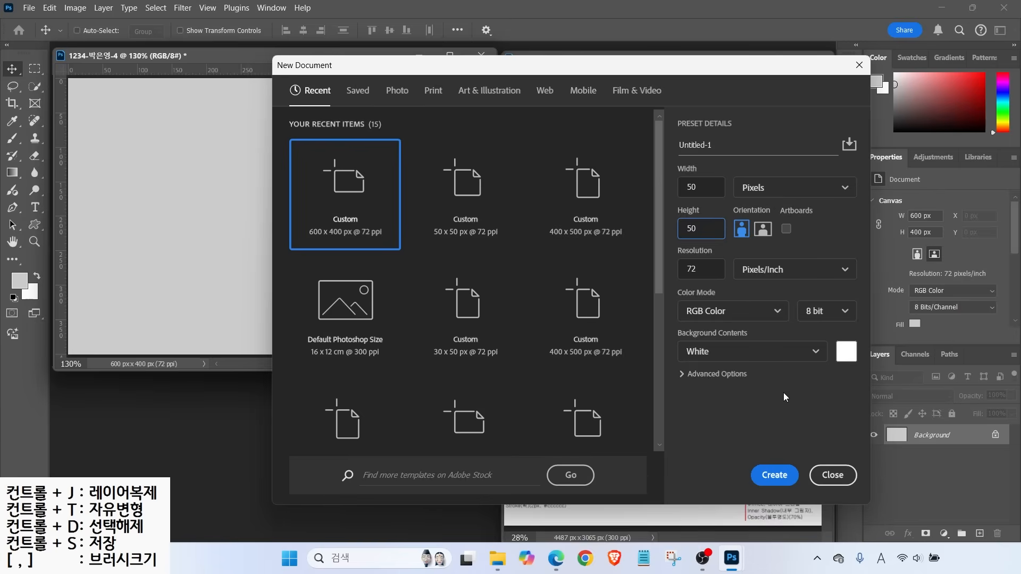
{"action": "left_click", "coordinate": [705, 352]}
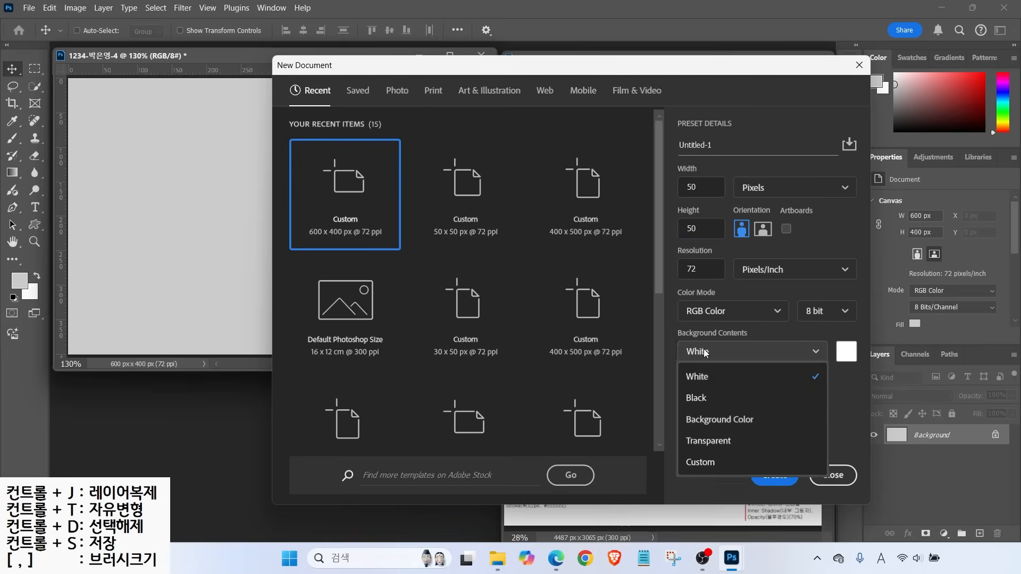
{"action": "left_click", "coordinate": [703, 445]}
{"action": "left_click", "coordinate": [703, 442]}
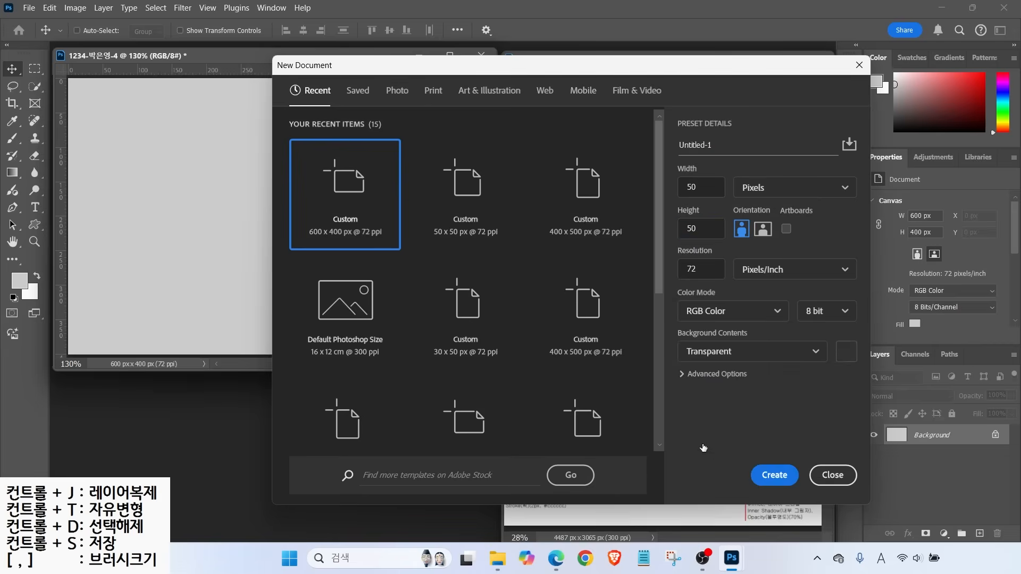
{"action": "left_click", "coordinate": [770, 475]}
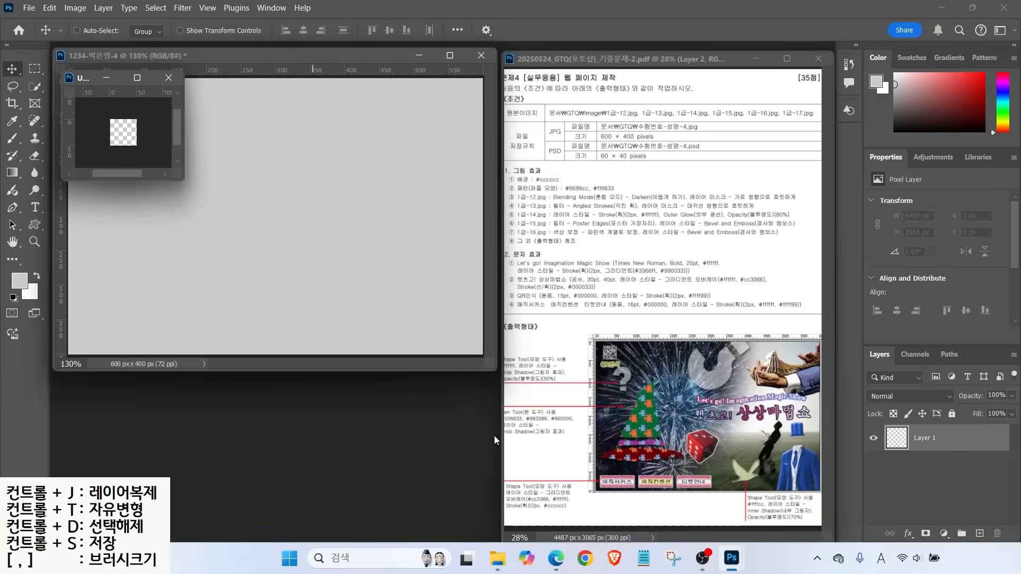
{"action": "left_click", "coordinate": [107, 137]}
{"action": "left_click_drag", "start_coordinate": [180, 177], "coordinate": [353, 335]}
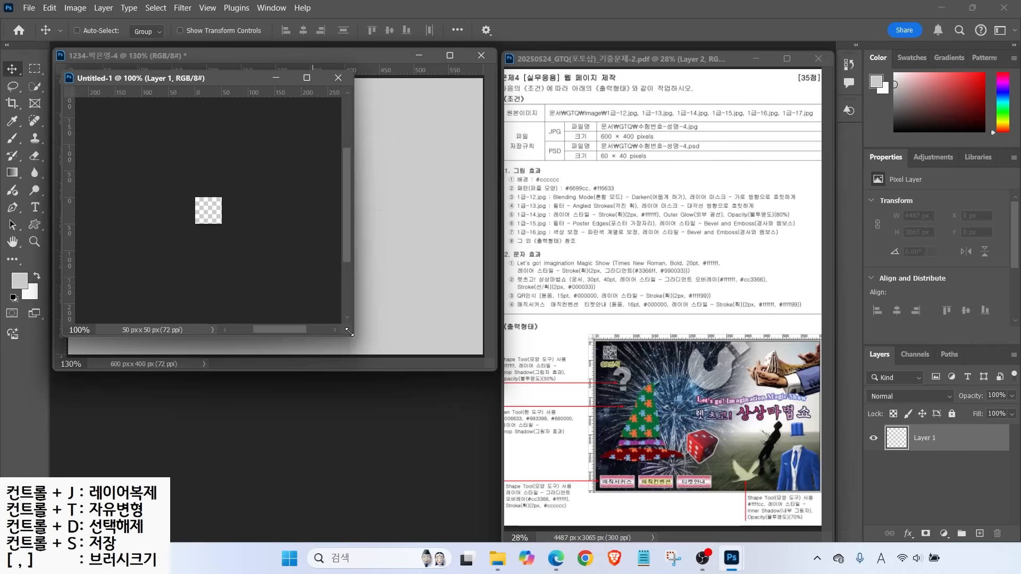
Draw a puzzle-piece custom shape on the 50 × 50 tile canvas
{"action": "scroll", "coordinate": [223, 234], "scroll_direction": "up", "scroll_amount": 3}
{"action": "scroll", "coordinate": [223, 234], "scroll_direction": "up", "scroll_amount": 3}
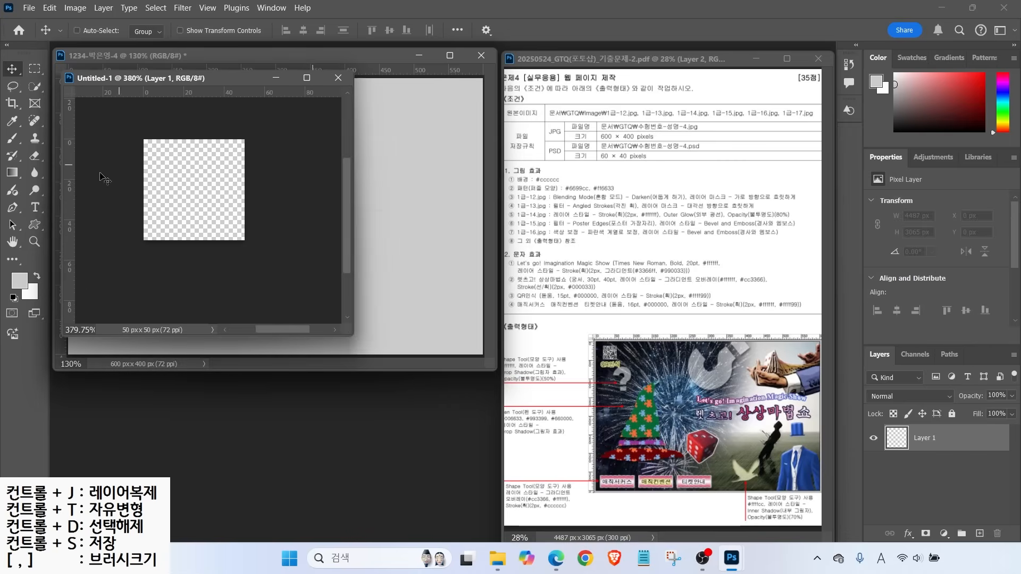
{"action": "left_click", "coordinate": [33, 225]}
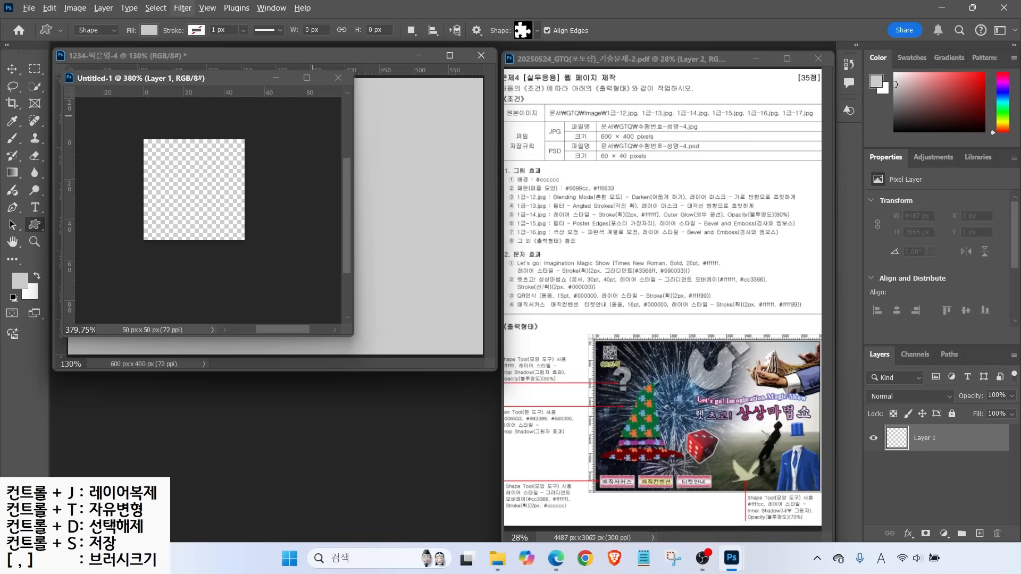
{"action": "mouse_move", "coordinate": [64, 2]}
{"action": "left_mouse_down"}
{"action": "mouse_move", "coordinate": [108, 36]}
{"action": "mouse_move", "coordinate": [126, 84]}
{"action": "left_mouse_up"}
{"action": "mouse_move", "coordinate": [144, 16]}
{"action": "left_mouse_down"}
{"action": "mouse_move", "coordinate": [142, 40]}
{"action": "mouse_move", "coordinate": [184, 86]}
{"action": "left_mouse_up"}
{"action": "left_click_drag", "start_coordinate": [185, 40], "coordinate": [206, 20]}
{"action": "mouse_move", "coordinate": [541, 51]}
{"action": "left_mouse_down"}
{"action": "mouse_move", "coordinate": [517, 20]}
{"action": "mouse_move", "coordinate": [567, 92]}
{"action": "left_mouse_up"}
{"action": "key", "text": "Escape"}
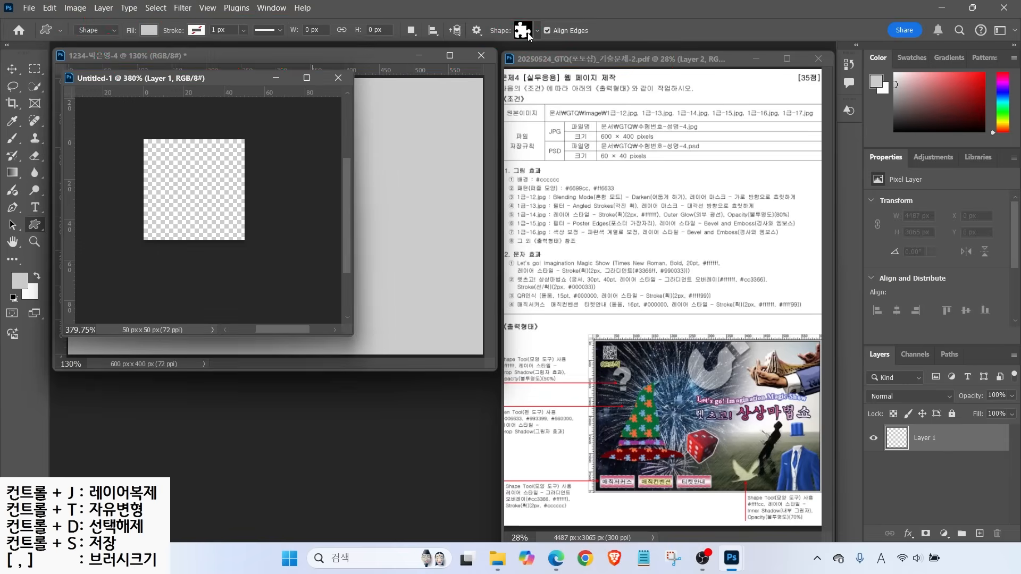
{"action": "left_click", "coordinate": [529, 35]}
{"action": "mouse_move", "coordinate": [643, 289]}
{"action": "left_mouse_down"}
{"action": "mouse_move", "coordinate": [645, 187]}
{"action": "mouse_move", "coordinate": [637, 283]}
{"action": "left_mouse_up"}
{"action": "left_click_drag", "start_coordinate": [177, 176], "coordinate": [221, 220]}
Fill the puzzle piece with blue #6699cc
{"action": "double_click", "coordinate": [893, 443]}
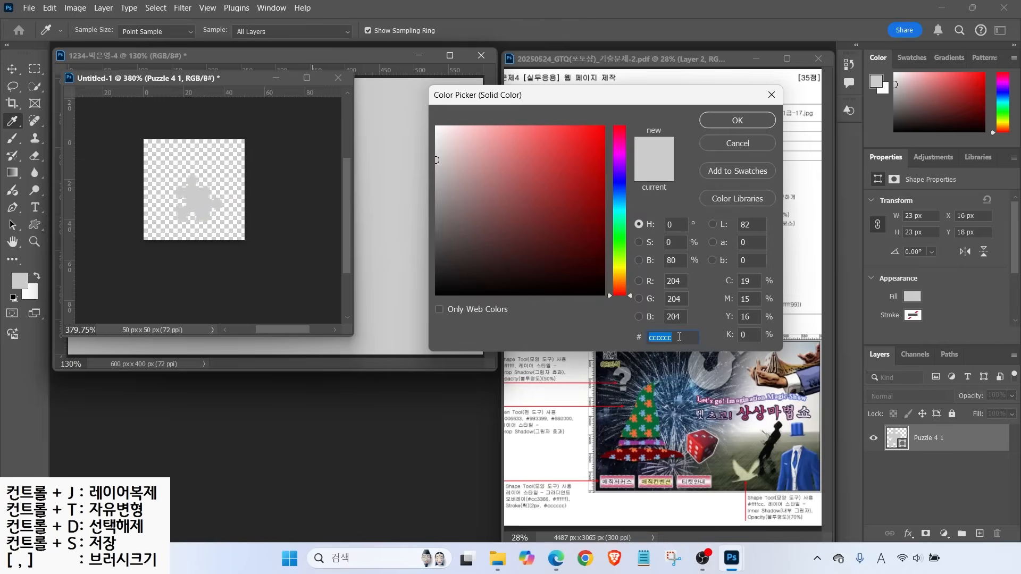
{"action": "type", "text": "6699cc"}
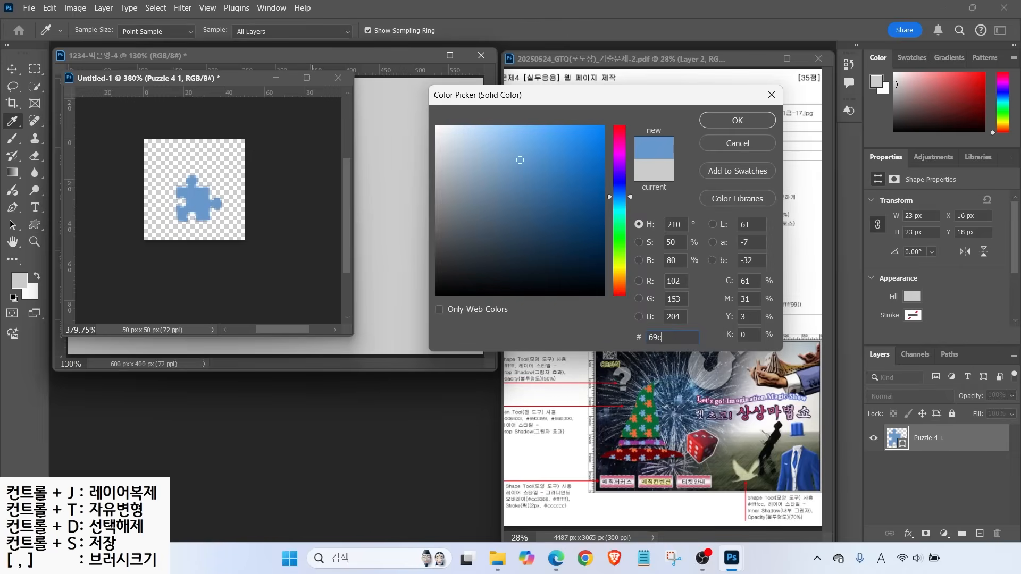
{"action": "key", "text": "Return"}
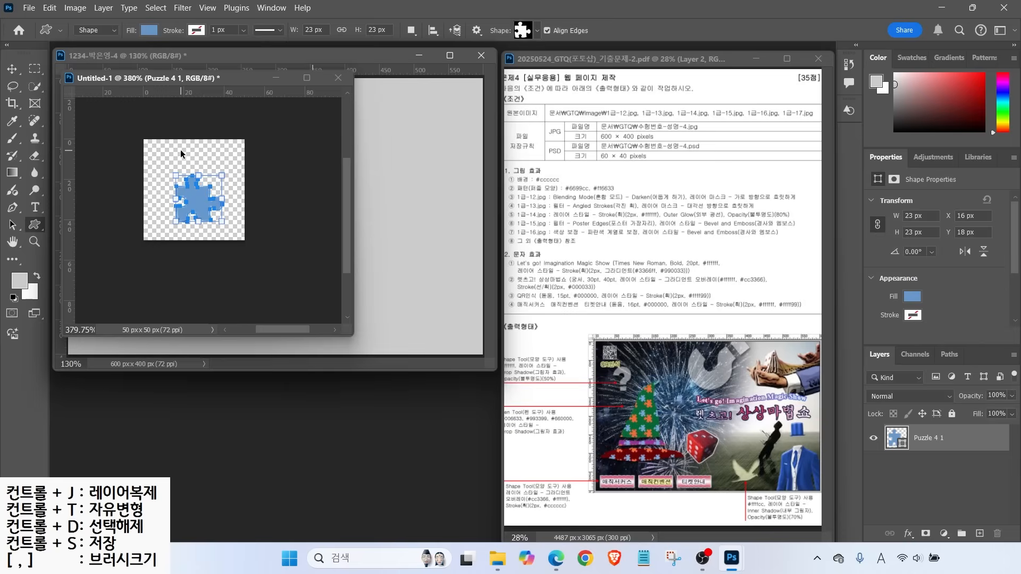
Shrink the puzzle piece to about 14.5 px and rotate it 33.70° toward the upper left
{"action": "key", "text": "ctrl+t"}
{"action": "left_click_drag", "start_coordinate": [222, 180], "coordinate": [178, 178]}
{"action": "key", "text": "Return"}
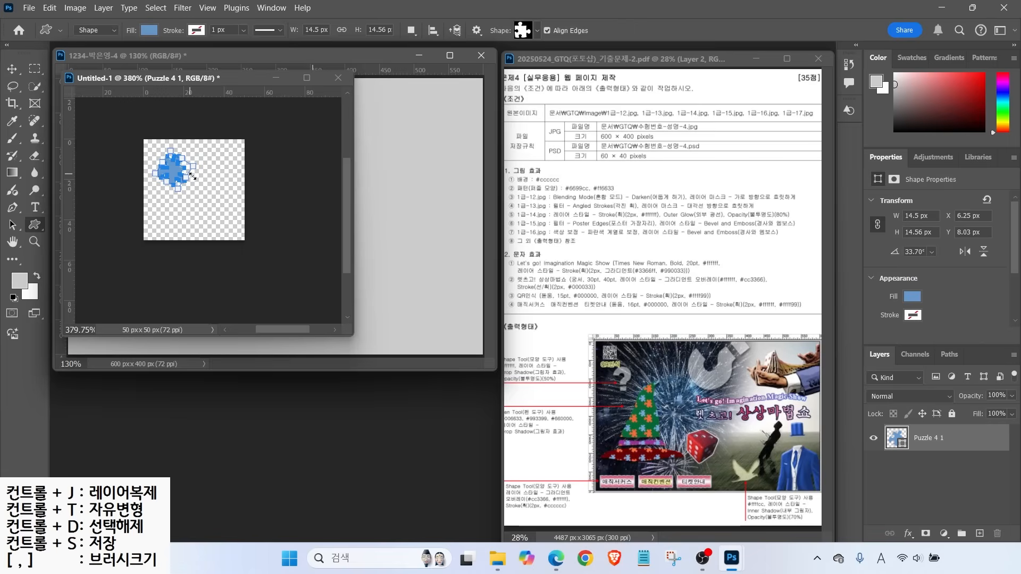
{"action": "left_click", "coordinate": [12, 69]}
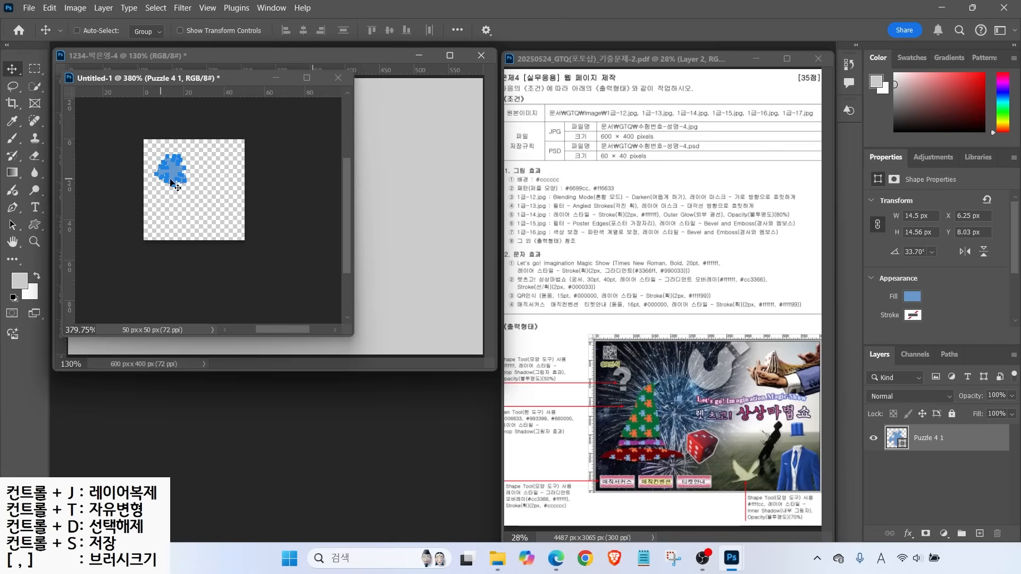
Duplicate the puzzle piece to the lower right and enlarge the copy to about 24 px
{"action": "key", "text": "ctrl+j"}
{"action": "left_click_drag", "start_coordinate": [165, 179], "coordinate": [196, 203]}
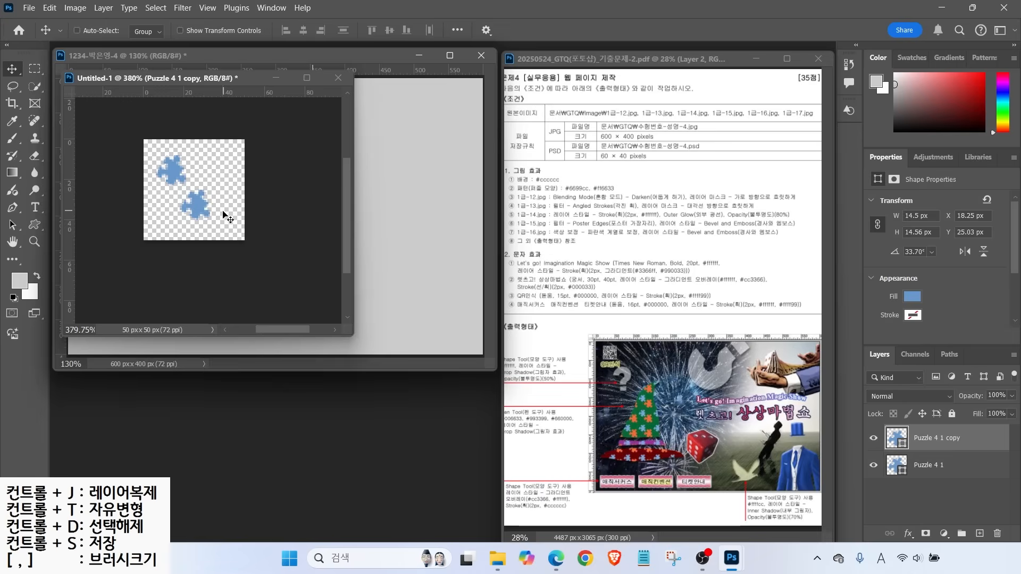
{"action": "left_click", "coordinate": [944, 457]}
{"action": "key", "text": "ctrl+t"}
{"action": "left_click_drag", "start_coordinate": [200, 184], "coordinate": [212, 158]}
{"action": "key", "text": "Return"}
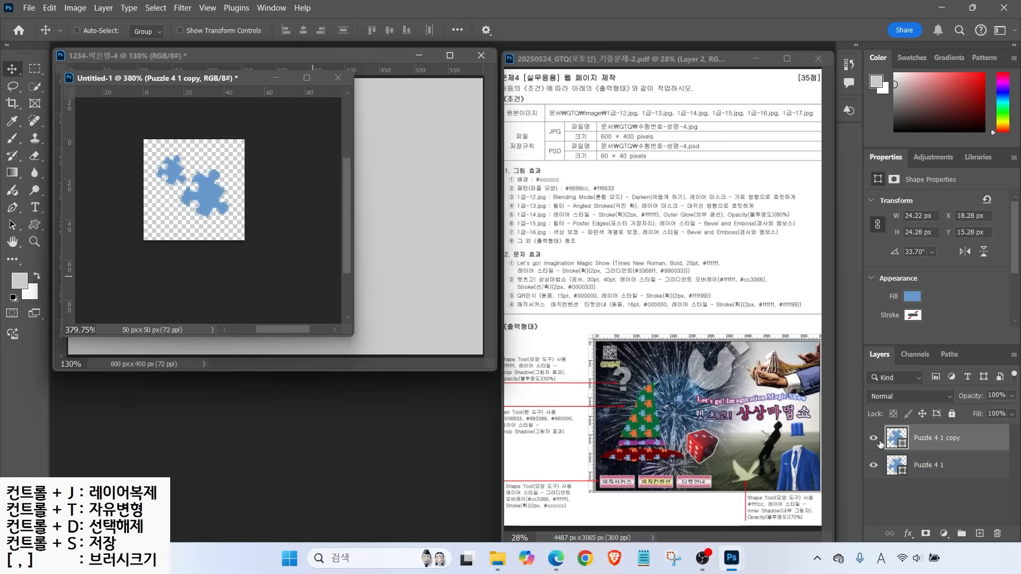
Colour the copy orange #ff6633 and nudge both pieces into position
{"action": "double_click", "coordinate": [897, 438]}
{"action": "type", "text": "ff6633"}
{"action": "key", "text": "Return"}
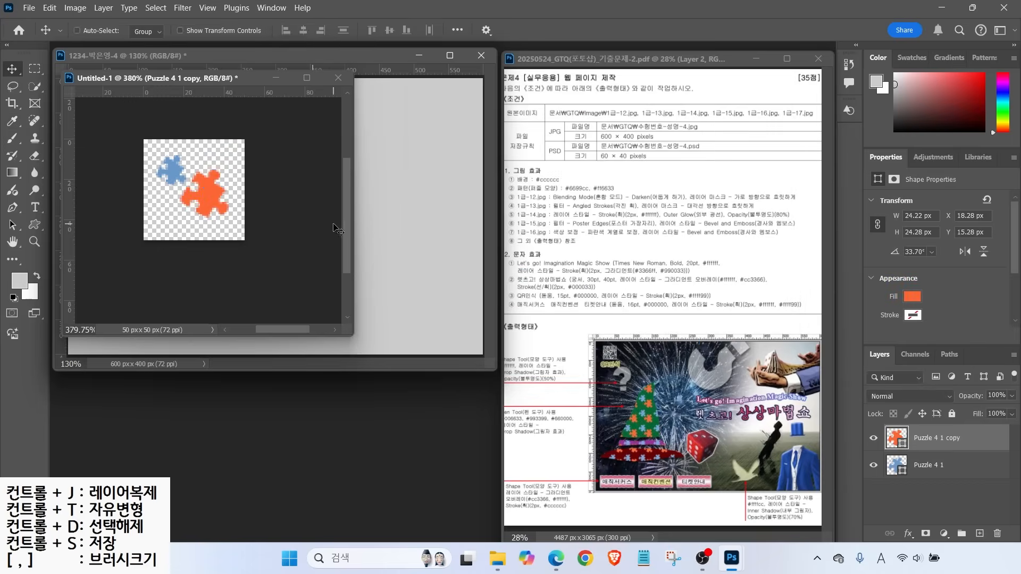
{"action": "left_click_drag", "start_coordinate": [213, 206], "coordinate": [217, 208]}
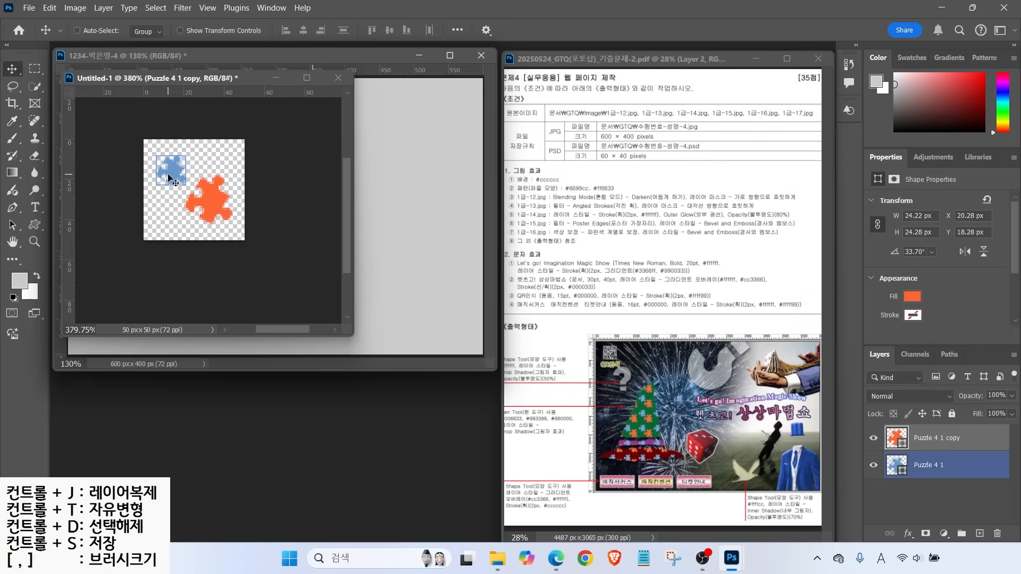
{"action": "left_click", "coordinate": [929, 465]}
{"action": "left_click_drag", "start_coordinate": [173, 170], "coordinate": [175, 175]}
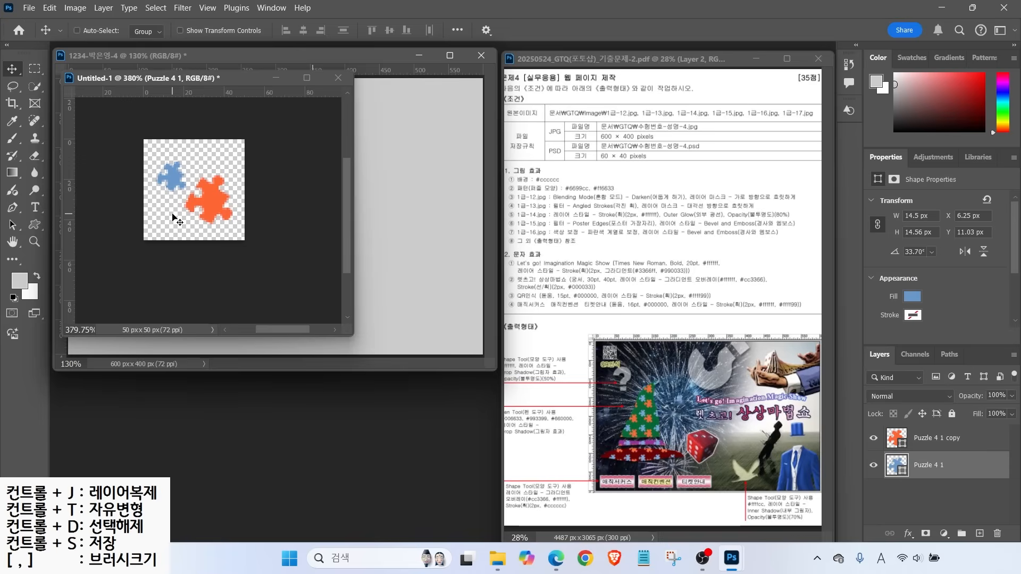
Enlarge both puzzle pieces together to about 117%, shifting them slightly left and down
{"action": "left_click", "coordinate": [937, 442], "text": "shift"}
{"action": "key", "text": "ctrl+t"}
{"action": "left_click_drag", "start_coordinate": [231, 158], "coordinate": [243, 147]}
{"action": "left_click_drag", "start_coordinate": [223, 187], "coordinate": [215, 190]}
{"action": "key", "text": "Return"}
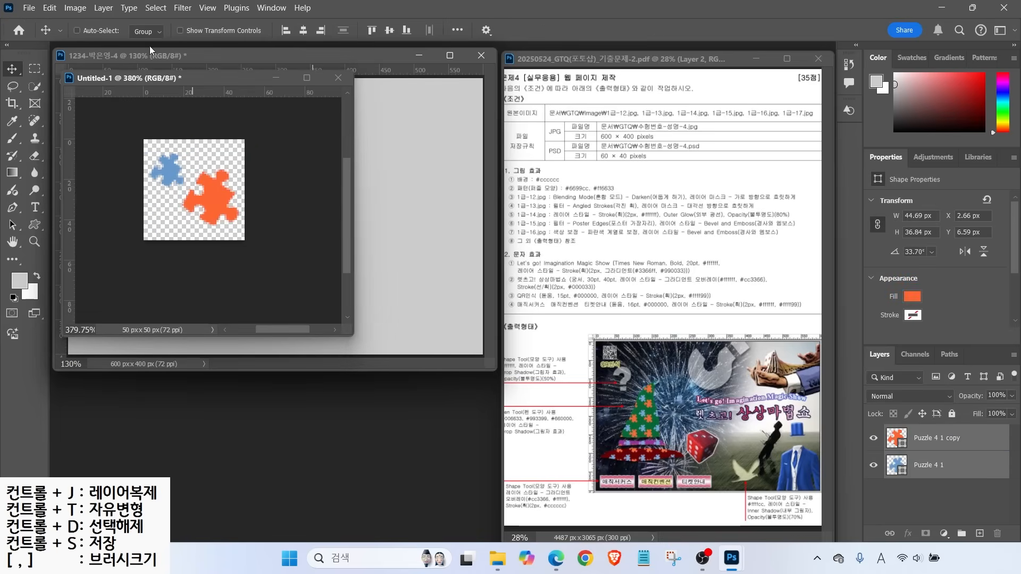
Define the tile as a pattern named 퍼즐 모양
{"action": "left_click", "coordinate": [49, 7]}
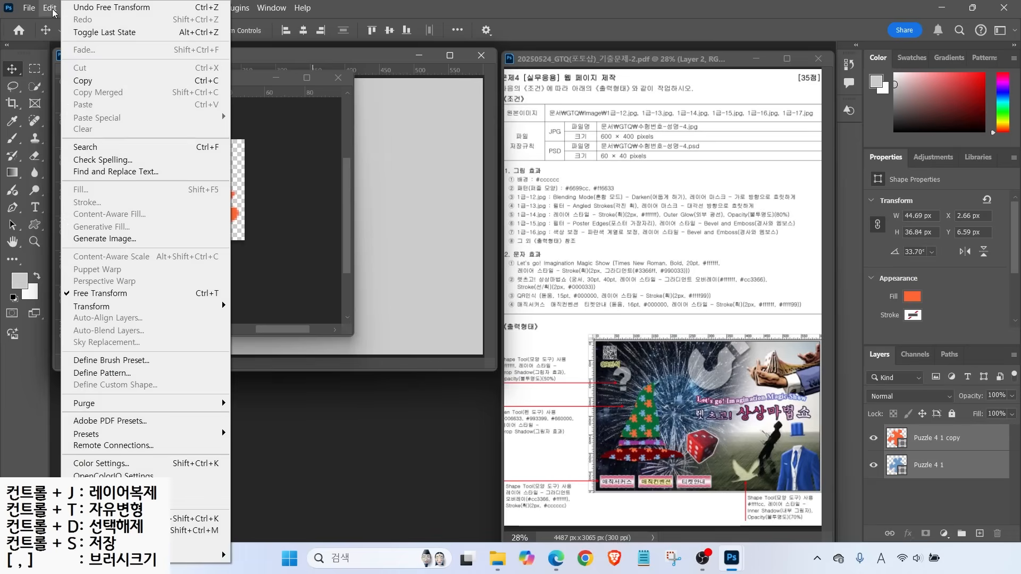
{"action": "left_click", "coordinate": [96, 373]}
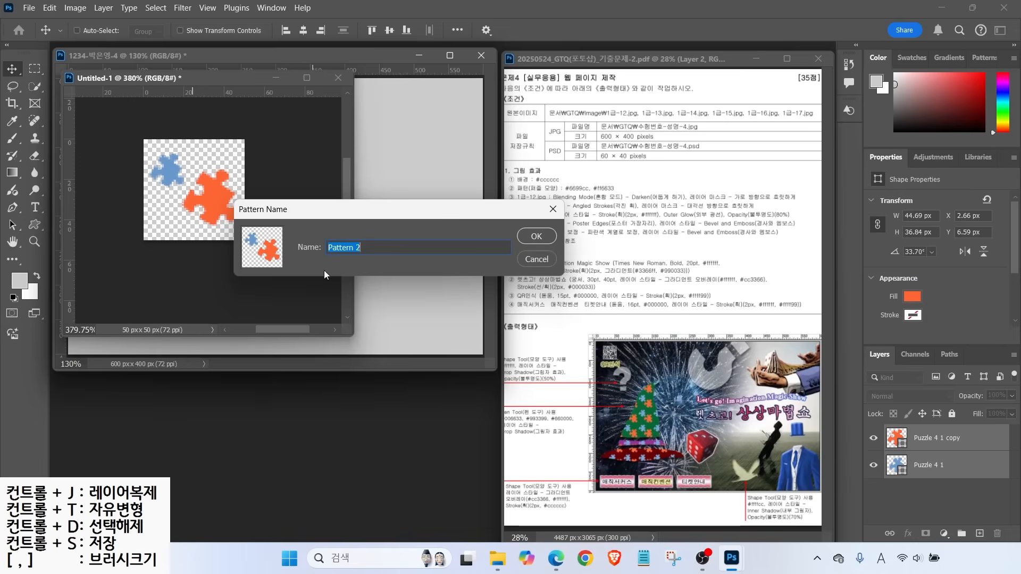
{"action": "type", "text": "v"}
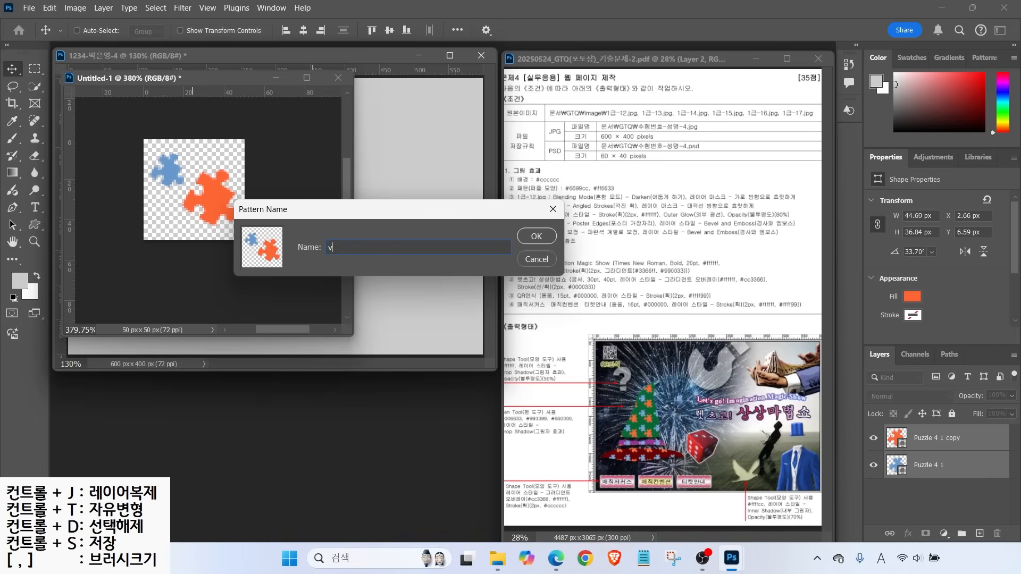
{"action": "type", "text": "즐 모양"}
{"action": "key", "text": "Return"}
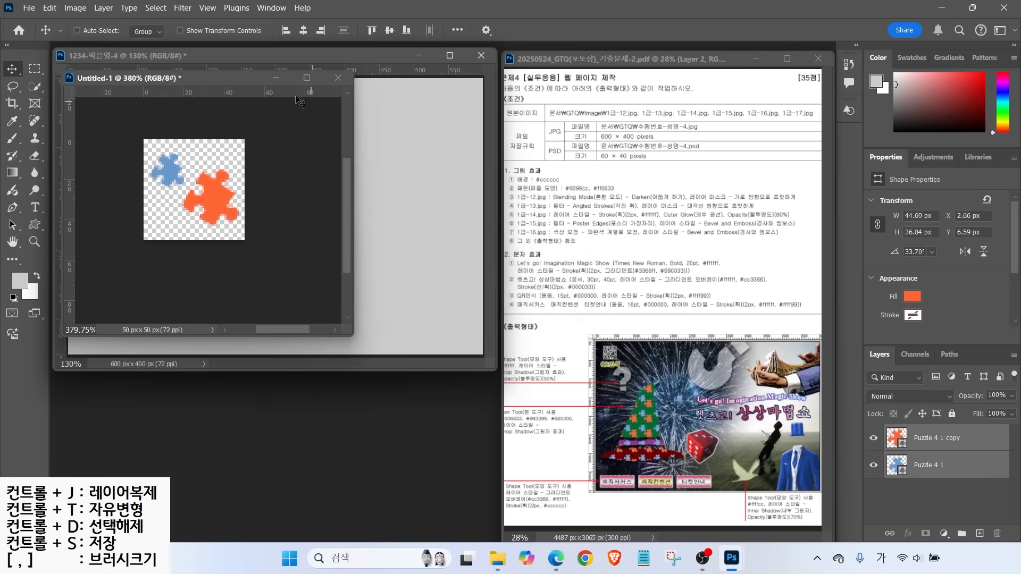
Close the Untitled-1 tile document without saving changes
{"action": "left_click_drag", "start_coordinate": [199, 74], "coordinate": [276, 123]}
{"action": "left_click", "coordinate": [414, 122]}
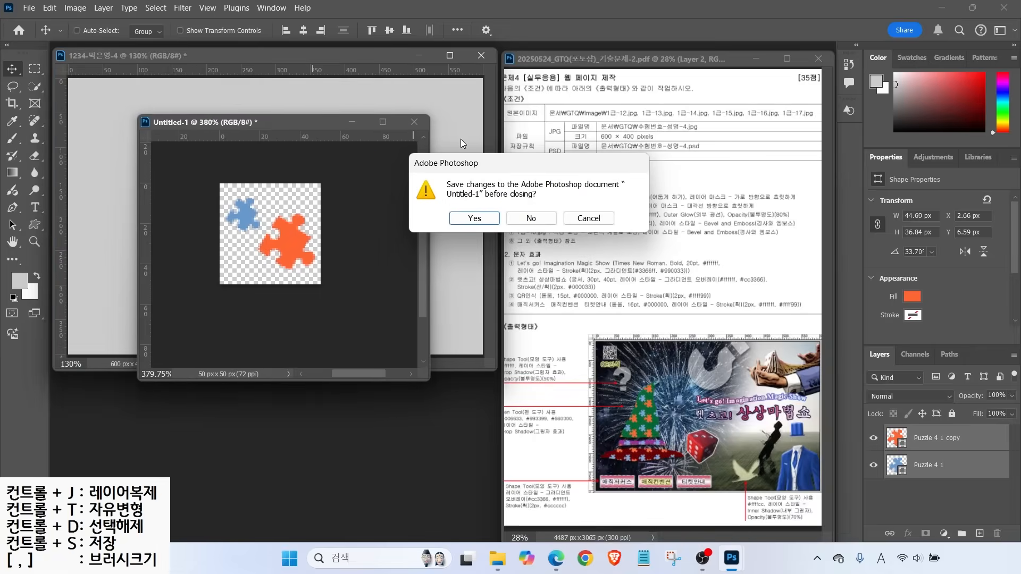
{"action": "left_click", "coordinate": [529, 217]}
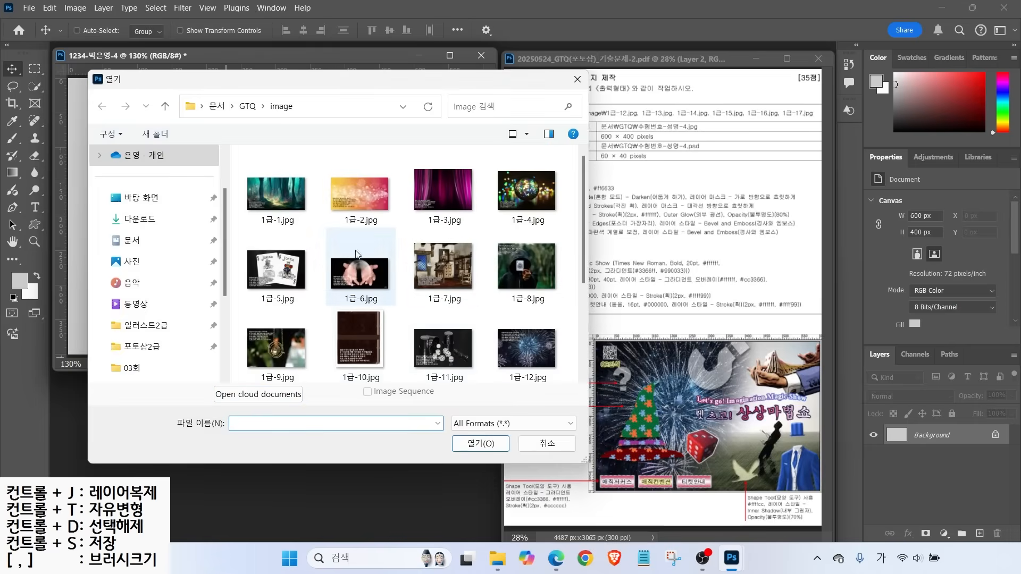
Drag the fireworks image 1급-12.jpg into the 600 × 400 document and close the source file
{"action": "double_click", "coordinate": [528, 344]}
{"action": "left_click_drag", "start_coordinate": [296, 77], "coordinate": [366, 193]}
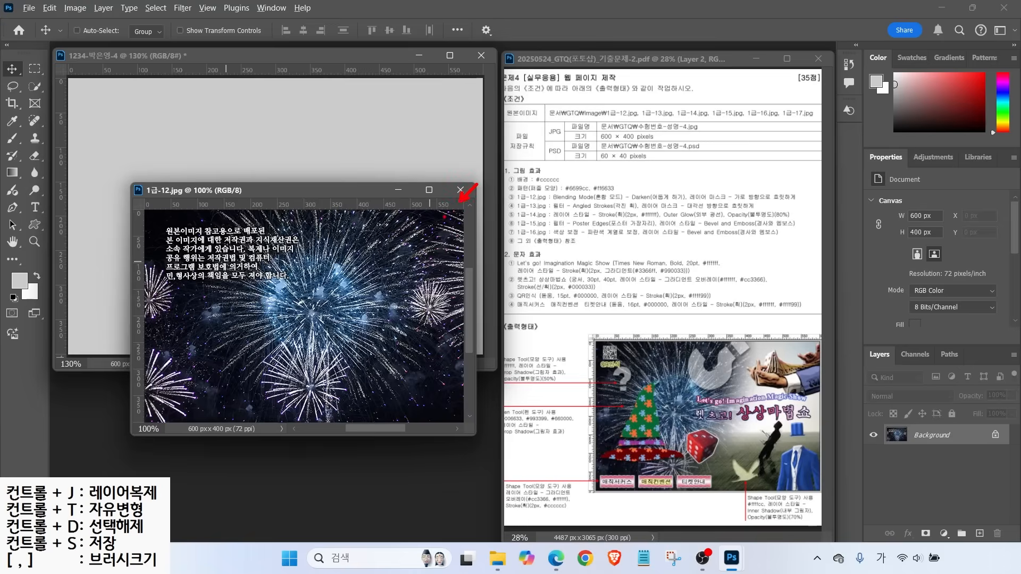
{"action": "left_click_drag", "start_coordinate": [265, 224], "coordinate": [296, 185]}
{"action": "left_click", "coordinate": [291, 396]}
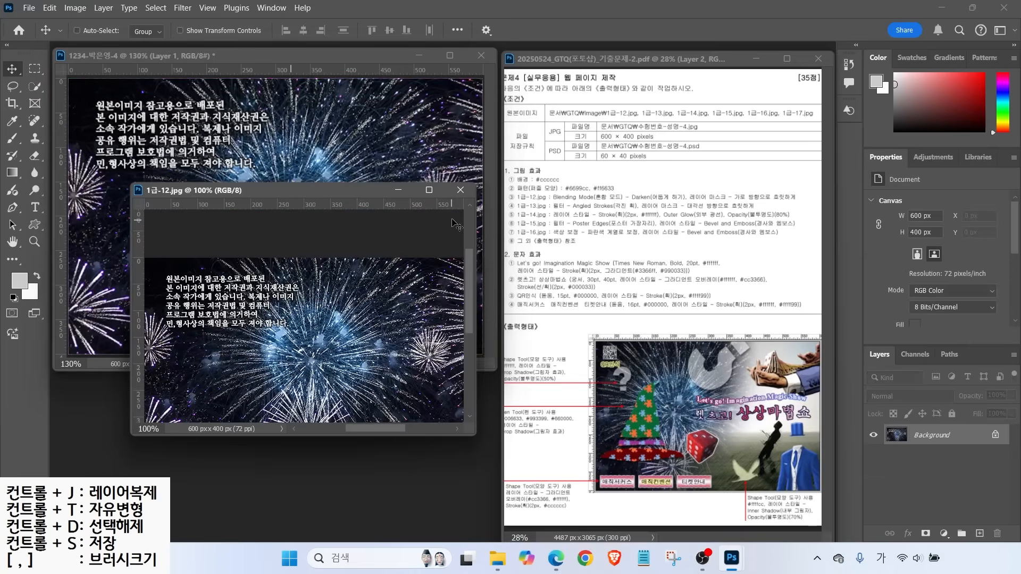
{"action": "left_click", "coordinate": [461, 190]}
Rename the fireworks layer to 1-12
{"action": "double_click", "coordinate": [925, 437]}
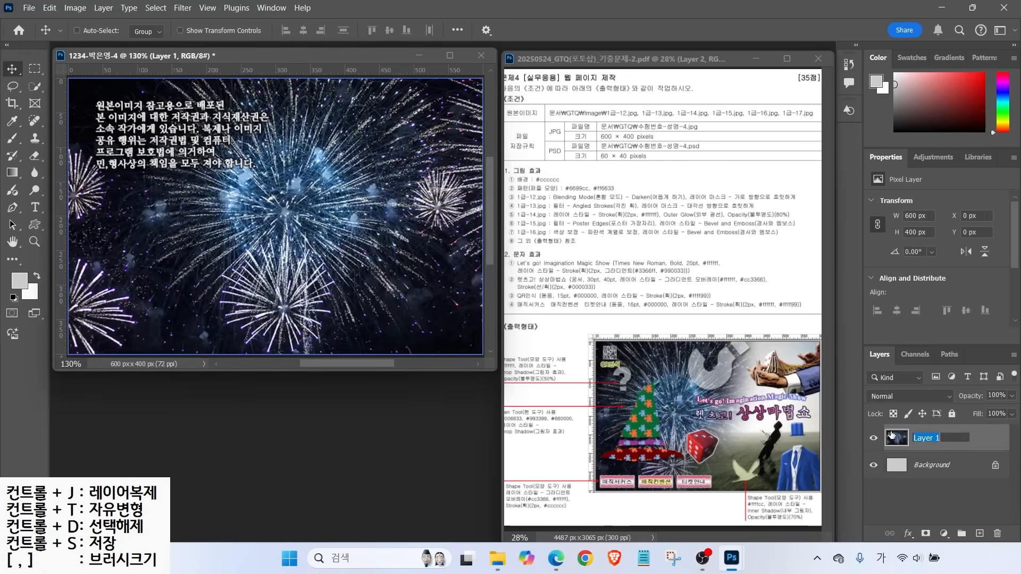
{"action": "type", "text": "1-12"}
{"action": "key", "text": "Return"}
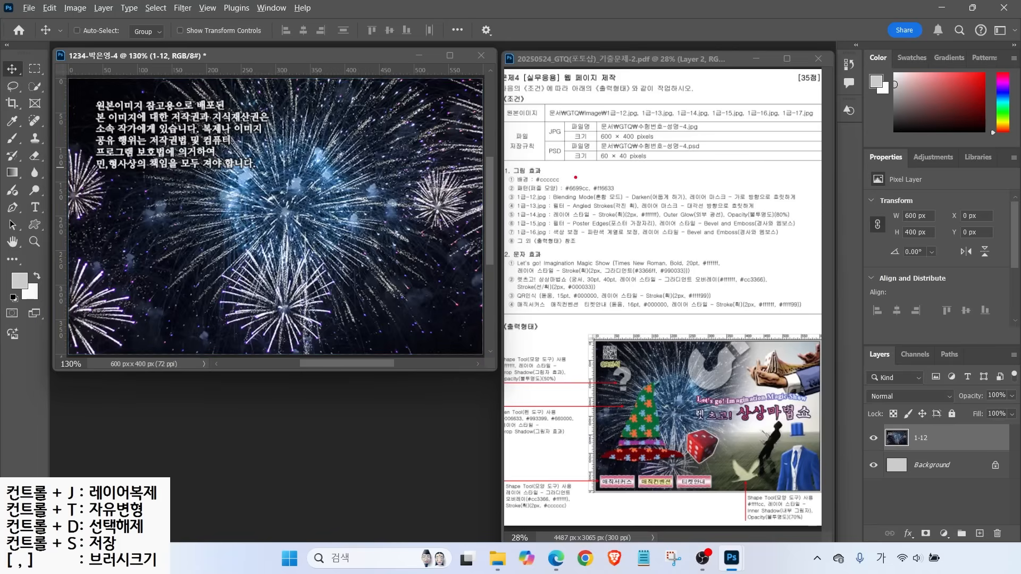
Set layer 1-12's blend mode to Darken
{"action": "left_click_drag", "start_coordinate": [544, 184], "coordinate": [620, 206]}
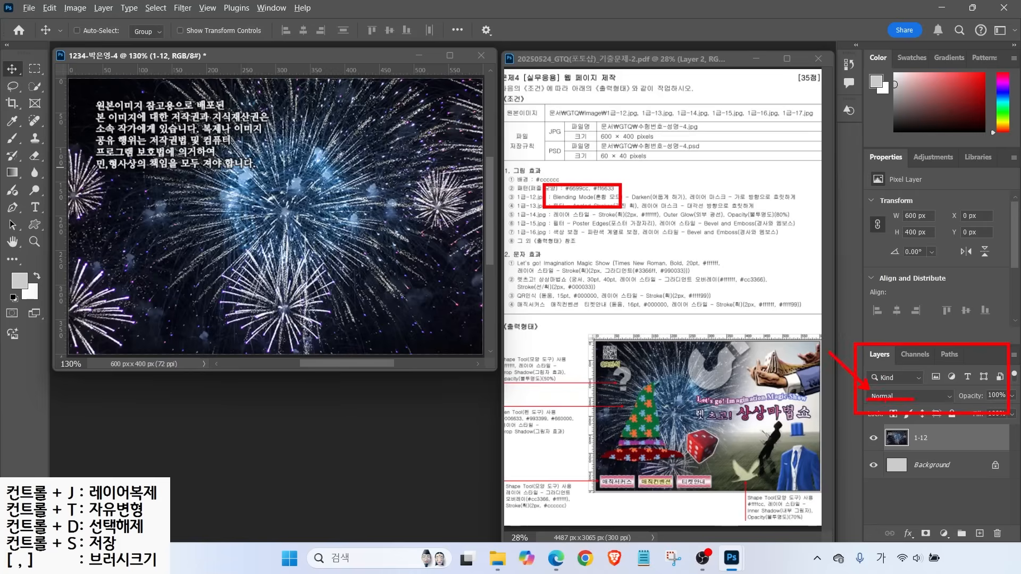
{"action": "left_click", "coordinate": [891, 397]}
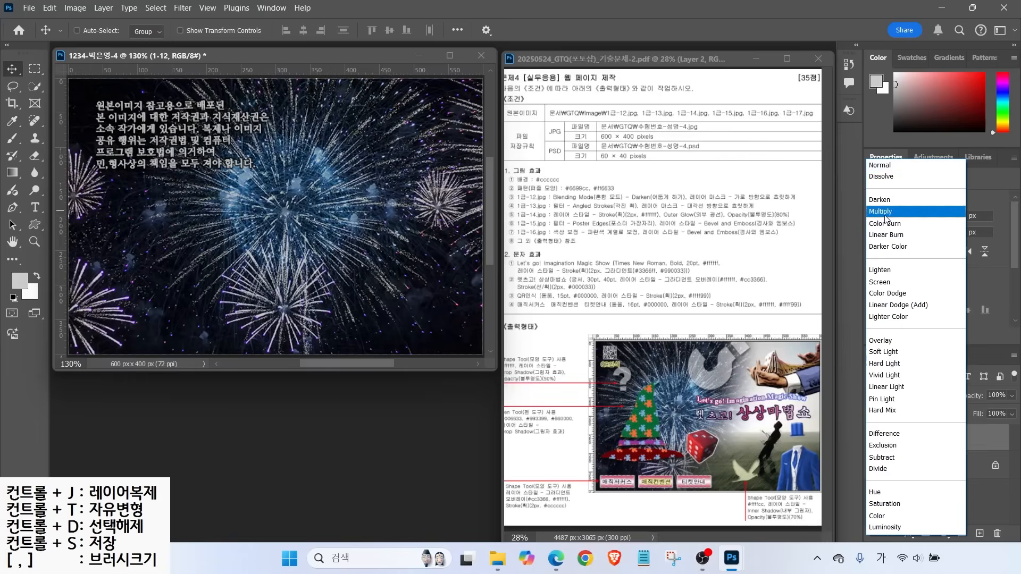
{"action": "left_click", "coordinate": [884, 201]}
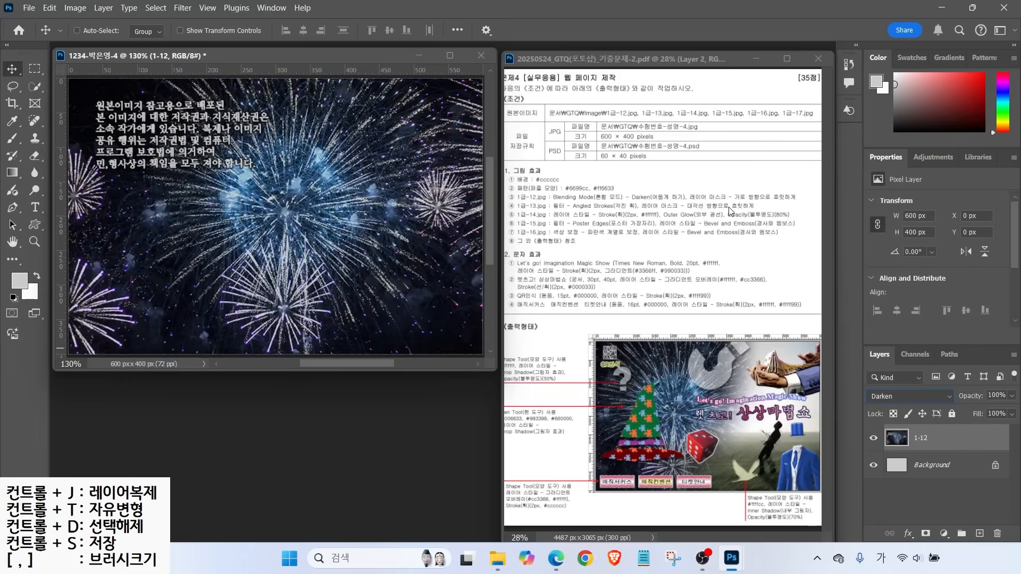
Annotate the horizontal-fade layer mask requirement and the sample areas for the mask step
{"action": "mouse_move", "coordinate": [764, 212]}
{"action": "left_mouse_down"}
{"action": "mouse_move", "coordinate": [682, 190]}
{"action": "mouse_move", "coordinate": [733, 164]}
{"action": "mouse_move", "coordinate": [799, 192]}
{"action": "mouse_move", "coordinate": [761, 212]}
{"action": "left_mouse_up"}
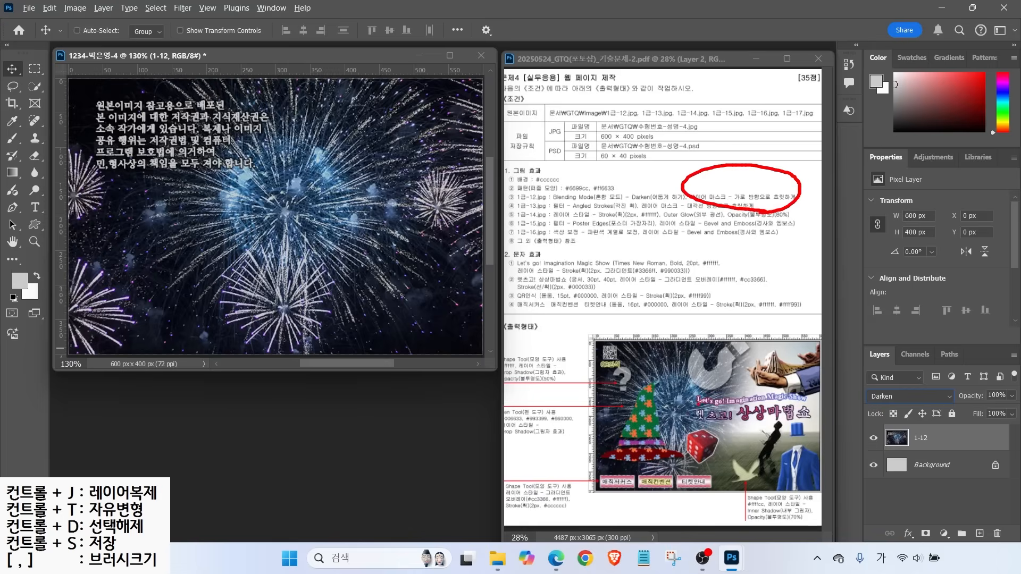
{"action": "mouse_move", "coordinate": [676, 407]}
{"action": "left_mouse_down"}
{"action": "mouse_move", "coordinate": [608, 420]}
{"action": "mouse_move", "coordinate": [691, 393]}
{"action": "mouse_move", "coordinate": [672, 424]}
{"action": "left_mouse_up"}
{"action": "left_click_drag", "start_coordinate": [816, 340], "coordinate": [765, 414]}
{"action": "left_click_drag", "start_coordinate": [764, 346], "coordinate": [824, 422]}
{"action": "left_click_drag", "start_coordinate": [736, 202], "coordinate": [821, 201]}
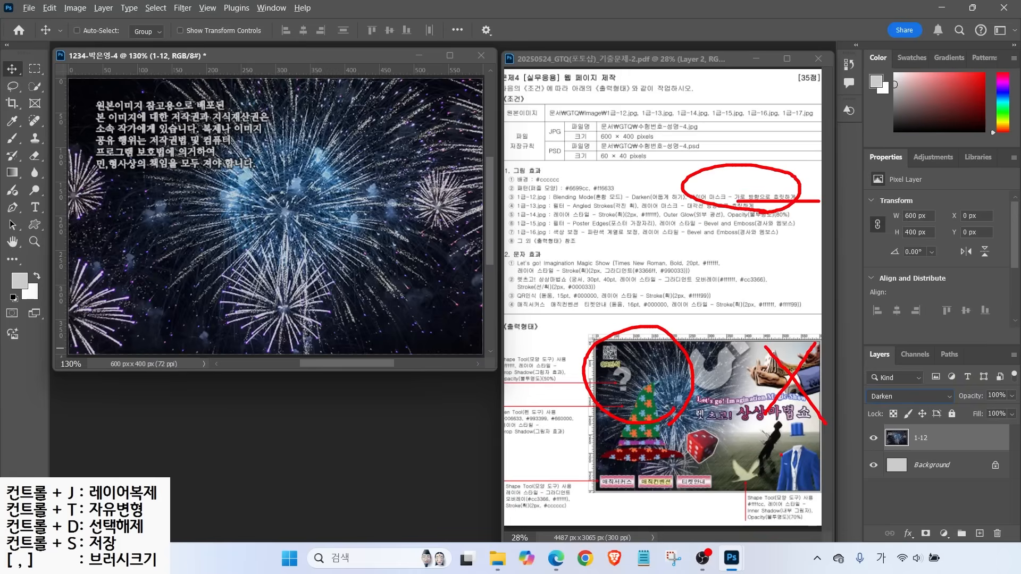
{"action": "key", "text": "Escape"}
{"action": "left_click_drag", "start_coordinate": [858, 338], "coordinate": [1019, 547]}
{"action": "left_click_drag", "start_coordinate": [913, 520], "coordinate": [948, 557]}
{"action": "left_click_drag", "start_coordinate": [963, 495], "coordinate": [931, 531]}
{"action": "key", "text": "Escape"}
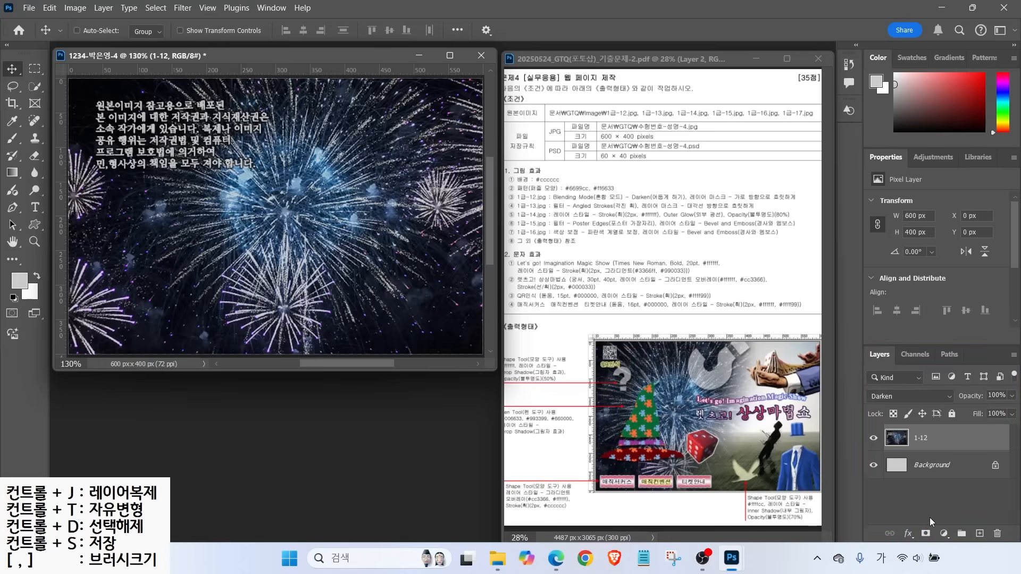
Add a layer mask to layer 1-12 and target it
{"action": "left_click", "coordinate": [926, 534]}
{"action": "left_click", "coordinate": [930, 439], "text": "ctrl"}
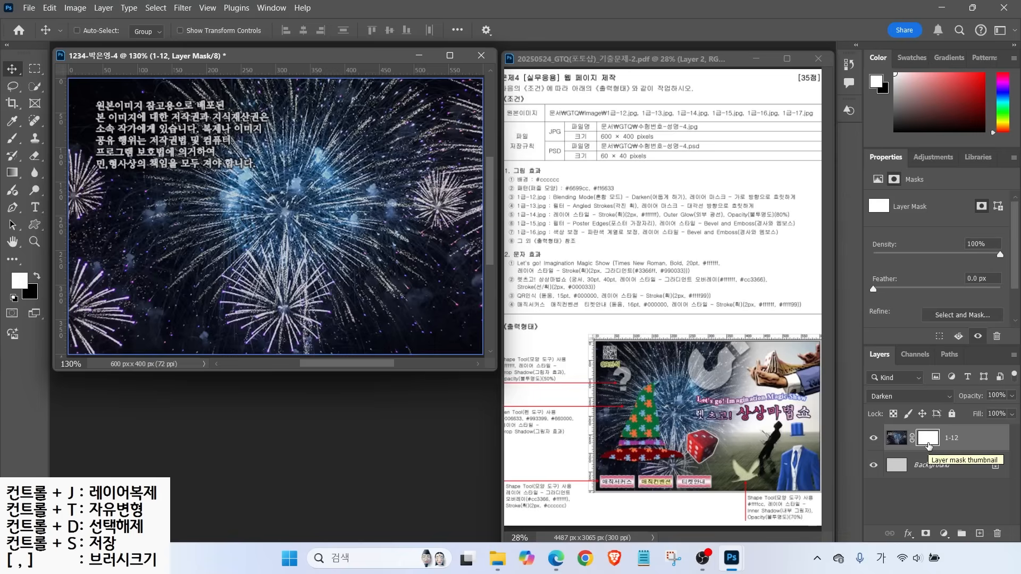
{"action": "left_click", "coordinate": [929, 445]}
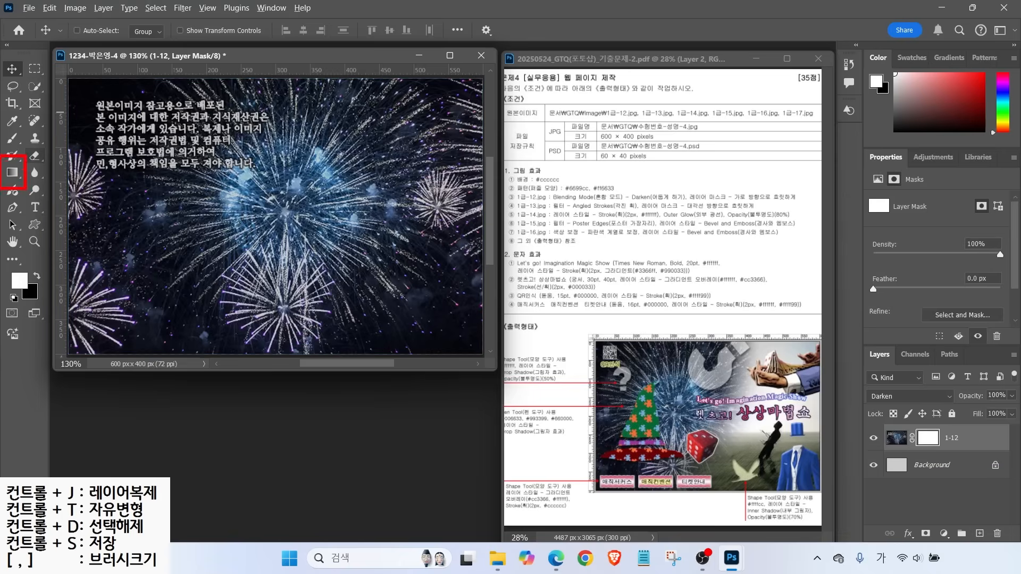
Set the Gradient tool to the Foreground to Background preset at 100% opacity
{"action": "left_click", "coordinate": [12, 171]}
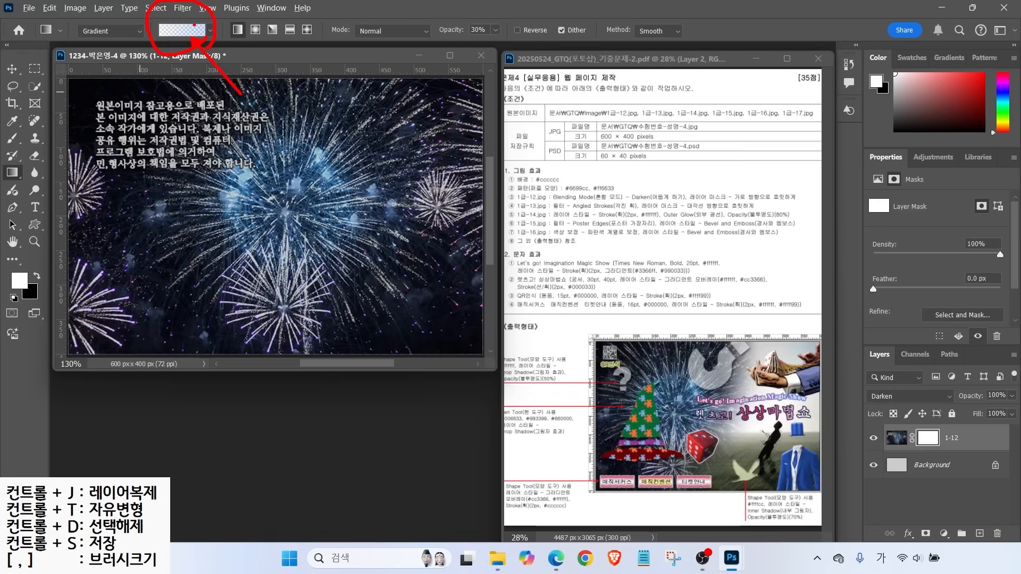
{"action": "left_click", "coordinate": [211, 30]}
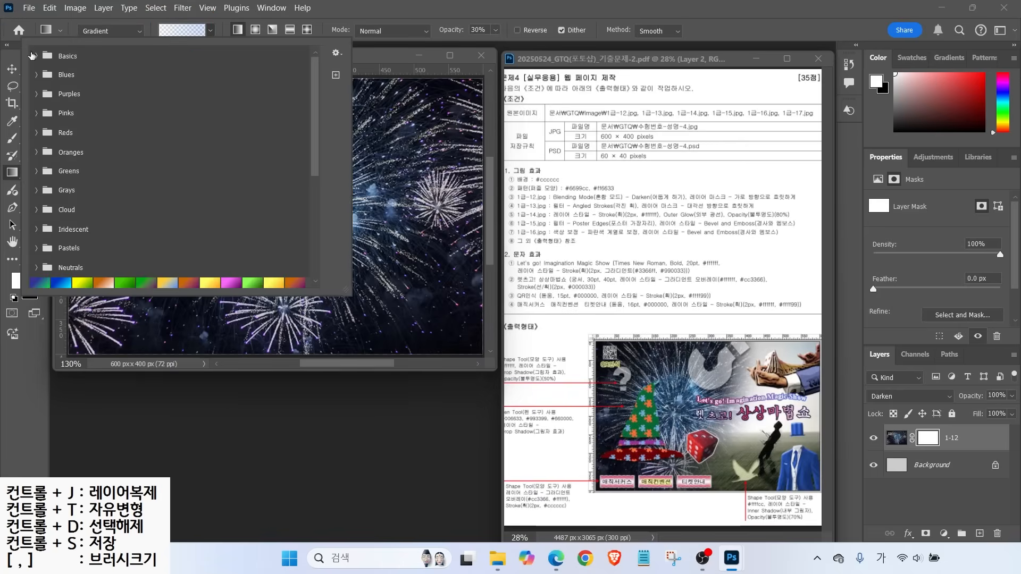
{"action": "left_click", "coordinate": [37, 56]}
{"action": "left_click", "coordinate": [49, 80]}
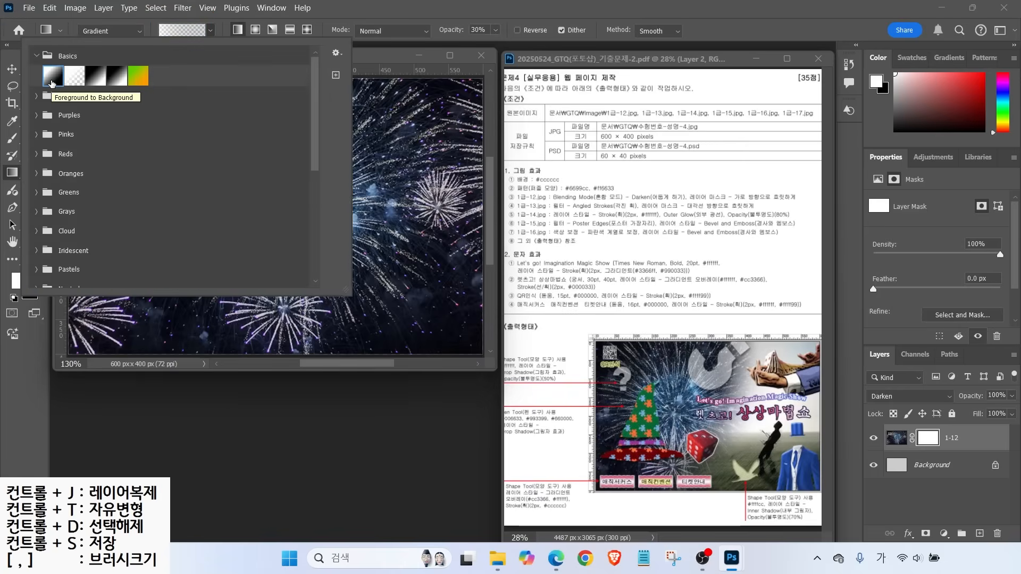
{"action": "key", "text": "alt"}
{"action": "key", "text": "ctrl+2"}
{"action": "left_click_drag", "start_coordinate": [156, 21], "coordinate": [139, 1]}
{"action": "left_click_drag", "start_coordinate": [205, 22], "coordinate": [233, 9]}
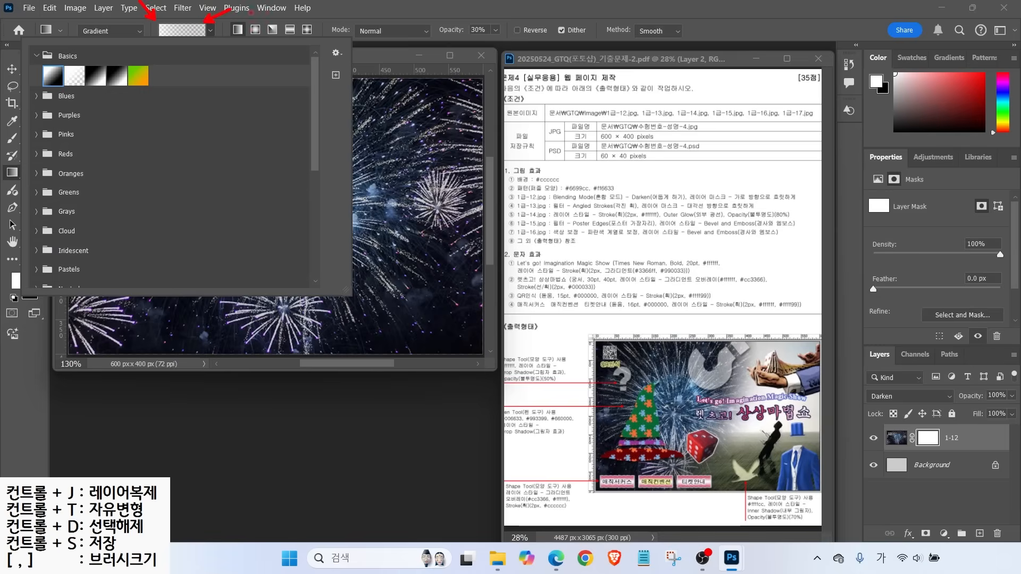
{"action": "mouse_move", "coordinate": [408, 42]}
{"action": "left_mouse_down"}
{"action": "mouse_move", "coordinate": [513, 42]}
{"action": "mouse_move", "coordinate": [457, 12]}
{"action": "mouse_move", "coordinate": [499, 2]}
{"action": "mouse_move", "coordinate": [490, 39]}
{"action": "left_mouse_up"}
{"action": "left_click", "coordinate": [497, 30]}
{"action": "left_click_drag", "start_coordinate": [501, 50], "coordinate": [544, 49]}
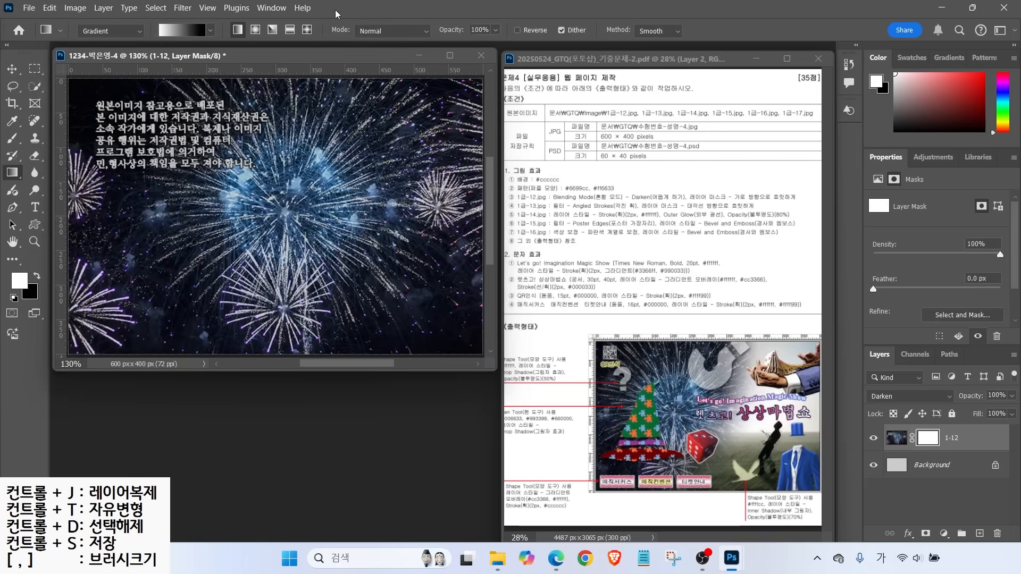
Drag a left-to-right gradient on layer 1-12's mask so the fireworks fade out rightward
{"action": "mouse_move", "coordinate": [241, 233]}
{"action": "left_mouse_down"}
{"action": "mouse_move", "coordinate": [148, 124]}
{"action": "mouse_move", "coordinate": [215, 247]}
{"action": "left_mouse_up"}
{"action": "left_click_drag", "start_coordinate": [142, 186], "coordinate": [199, 186]}
{"action": "mouse_move", "coordinate": [156, 146]}
{"action": "left_mouse_down"}
{"action": "mouse_move", "coordinate": [153, 204]}
{"action": "mouse_move", "coordinate": [200, 201]}
{"action": "mouse_move", "coordinate": [202, 232]}
{"action": "left_mouse_up"}
{"action": "left_click_drag", "start_coordinate": [169, 238], "coordinate": [201, 256]}
{"action": "left_click_drag", "start_coordinate": [445, 196], "coordinate": [392, 254]}
{"action": "left_click_drag", "start_coordinate": [397, 190], "coordinate": [458, 261]}
{"action": "mouse_move", "coordinate": [387, 112]}
{"action": "left_mouse_down"}
{"action": "mouse_move", "coordinate": [416, 149]}
{"action": "mouse_move", "coordinate": [451, 151]}
{"action": "left_mouse_up"}
{"action": "mouse_move", "coordinate": [409, 156]}
{"action": "left_mouse_down"}
{"action": "mouse_move", "coordinate": [431, 177]}
{"action": "mouse_move", "coordinate": [404, 157]}
{"action": "left_mouse_up"}
{"action": "left_click_drag", "start_coordinate": [158, 42], "coordinate": [146, 66]}
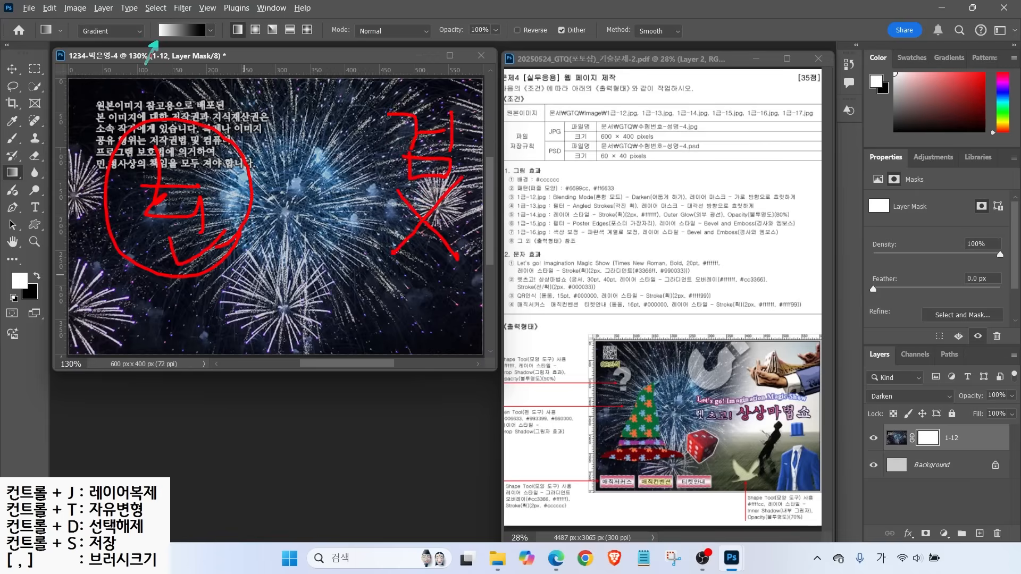
{"action": "left_click_drag", "start_coordinate": [212, 42], "coordinate": [220, 73]}
{"action": "mouse_move", "coordinate": [183, 95]}
{"action": "left_mouse_down"}
{"action": "mouse_move", "coordinate": [178, 106]}
{"action": "mouse_move", "coordinate": [379, 106]}
{"action": "left_mouse_up"}
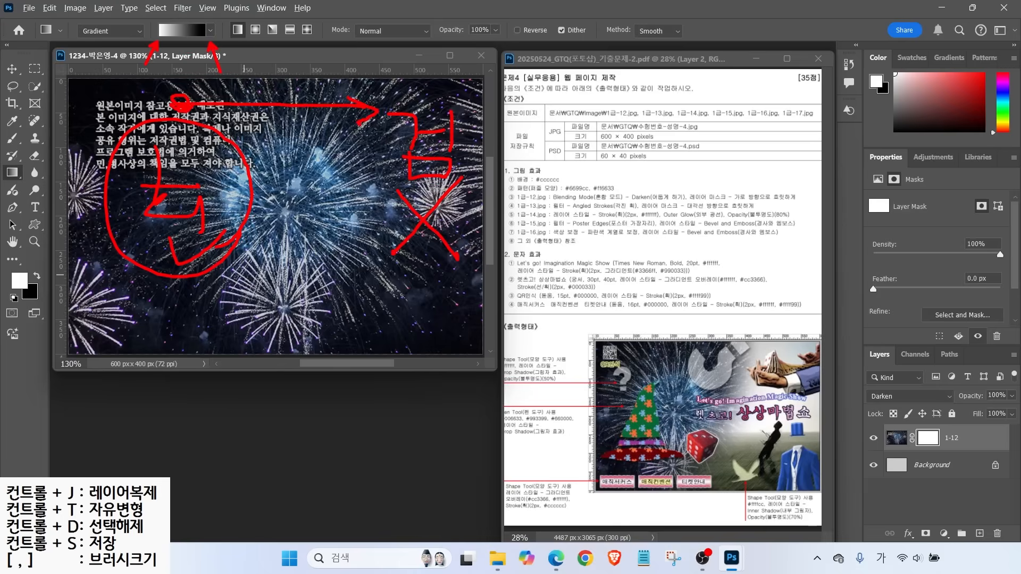
{"action": "key", "text": "Escape"}
{"action": "left_click_drag", "start_coordinate": [179, 163], "coordinate": [412, 164]}
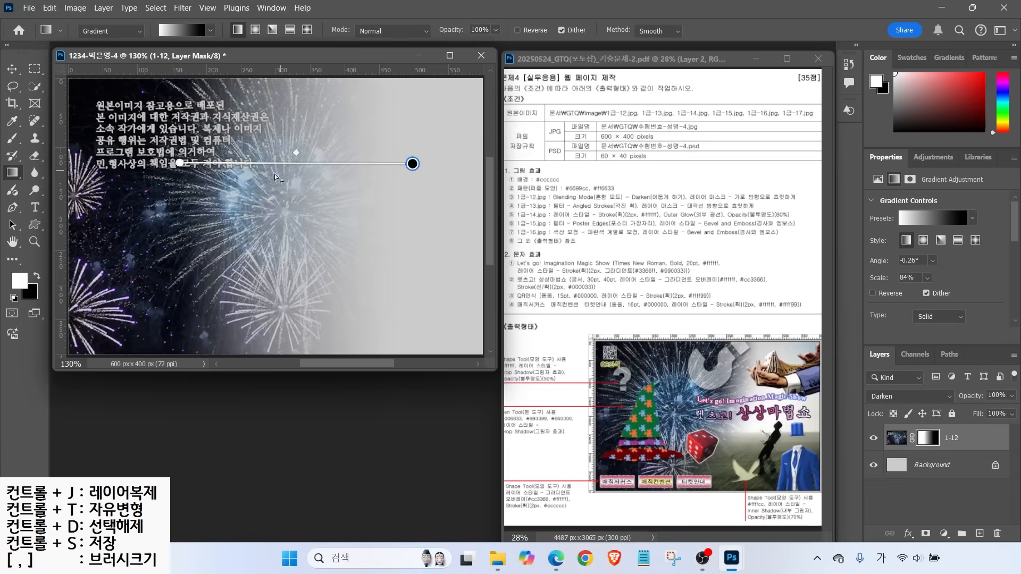
Nudge layer 1-12's image up-left with the Move tool, then bring up the Open dialog
{"action": "left_click_drag", "start_coordinate": [338, 123], "coordinate": [305, 156]}
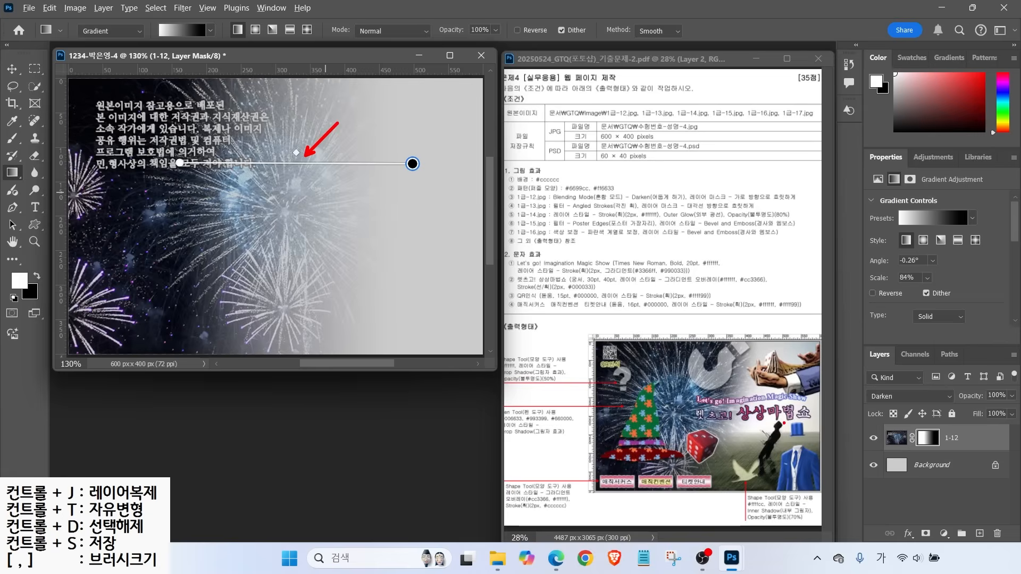
{"action": "key", "text": "Escape"}
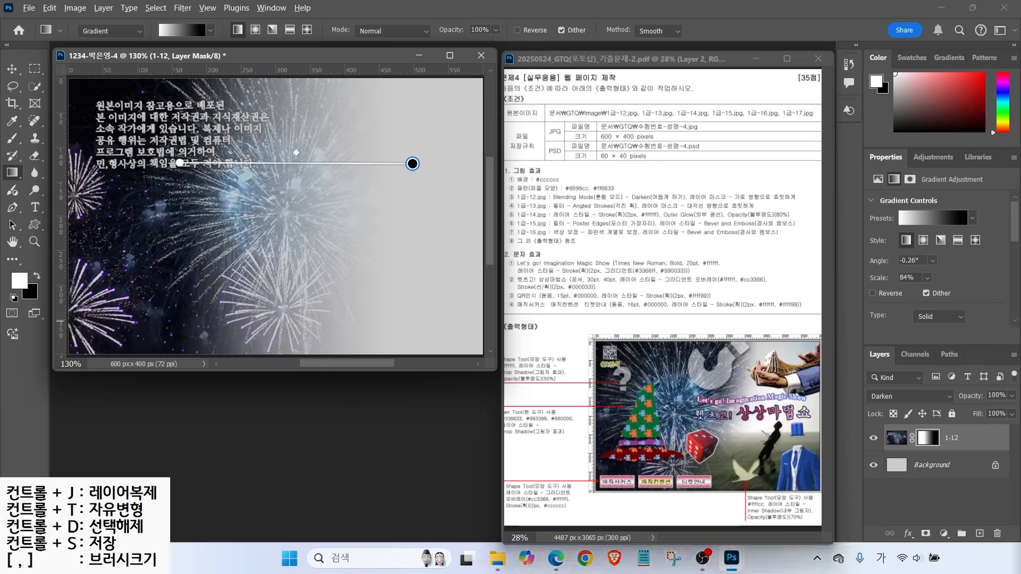
{"action": "mouse_move", "coordinate": [677, 406]}
{"action": "left_mouse_down"}
{"action": "mouse_move", "coordinate": [637, 346]}
{"action": "mouse_move", "coordinate": [694, 428]}
{"action": "left_mouse_up"}
{"action": "key", "text": "Escape"}
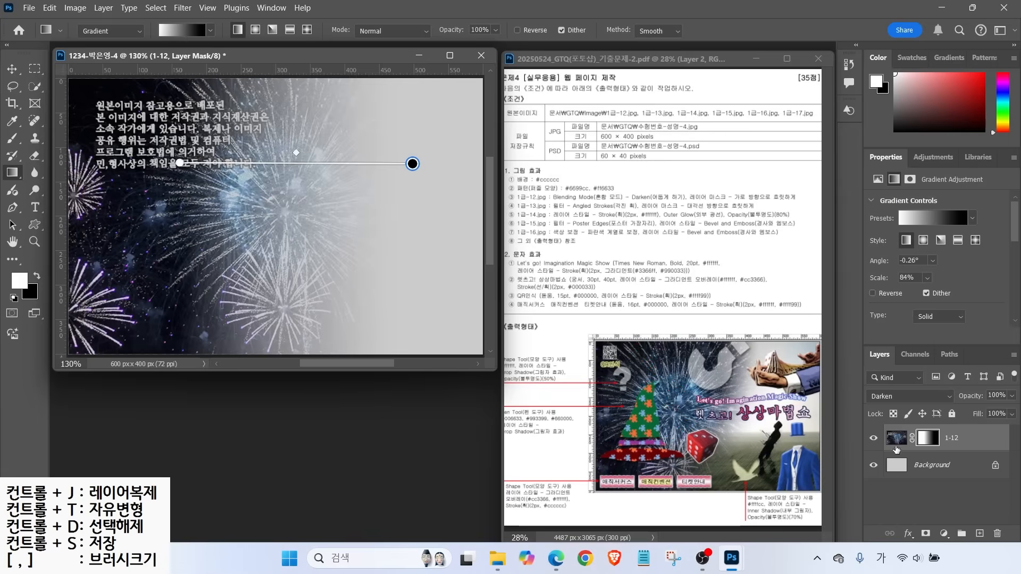
{"action": "left_click", "coordinate": [897, 438]}
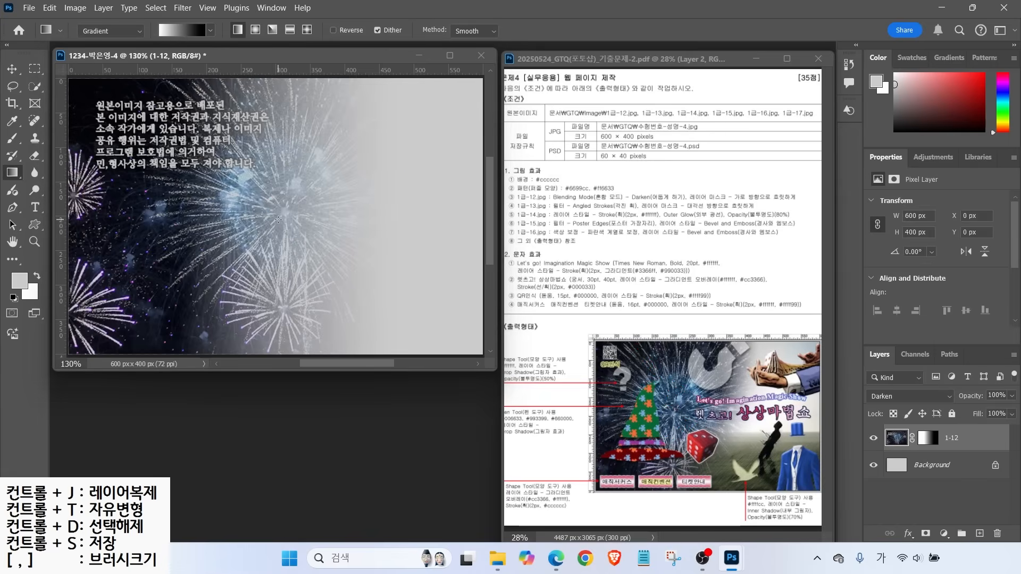
{"action": "key", "text": "v"}
{"action": "left_click_drag", "start_coordinate": [228, 205], "coordinate": [416, 196]}
{"action": "left_click", "coordinate": [928, 437]}
{"action": "left_click", "coordinate": [11, 172]}
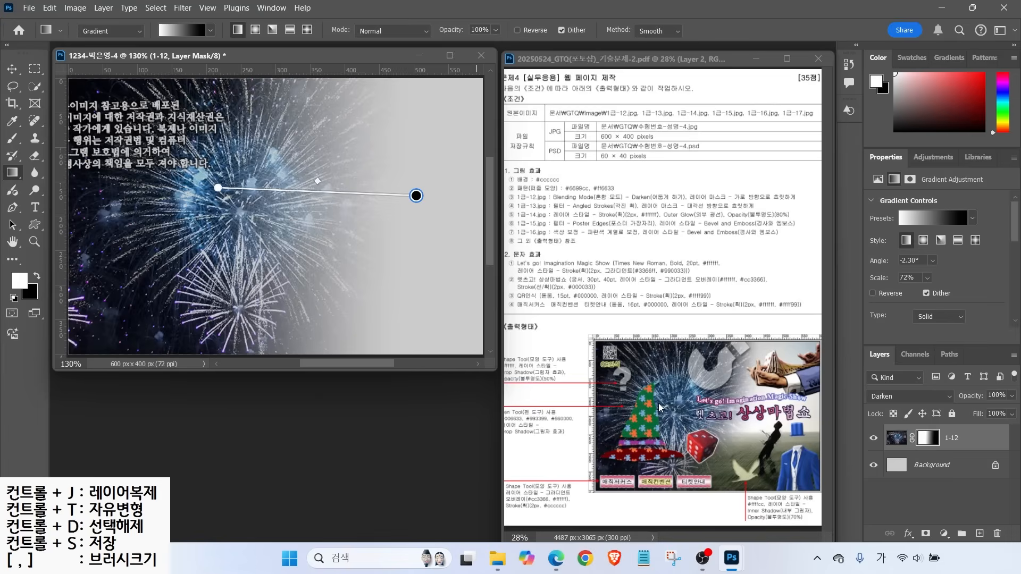
{"action": "key", "text": "ctrl+o"}
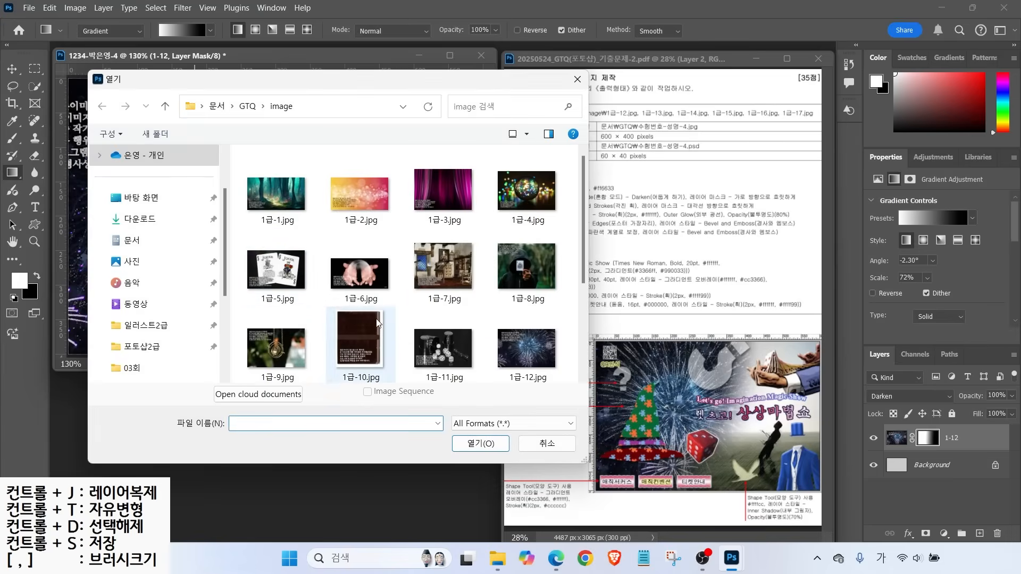
Open 1급-13.jpg, drag the juggler photo into the composite, and close the source
{"action": "scroll", "coordinate": [275, 298], "scroll_direction": "down", "scroll_amount": 1}
{"action": "double_click", "coordinate": [276, 346]}
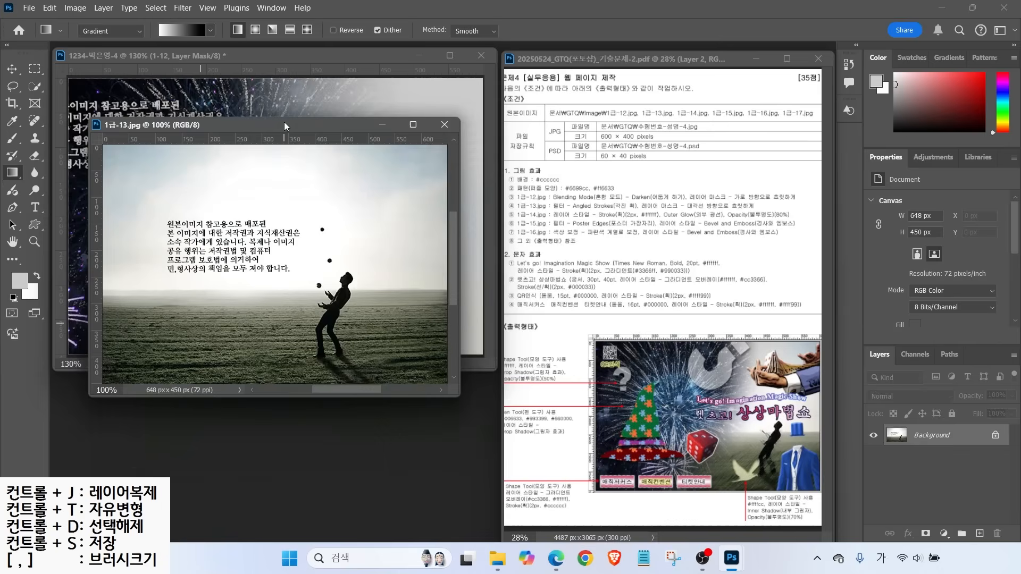
{"action": "left_click", "coordinate": [12, 69]}
{"action": "left_click_drag", "start_coordinate": [236, 263], "coordinate": [205, 156]}
{"action": "left_click", "coordinate": [386, 378]}
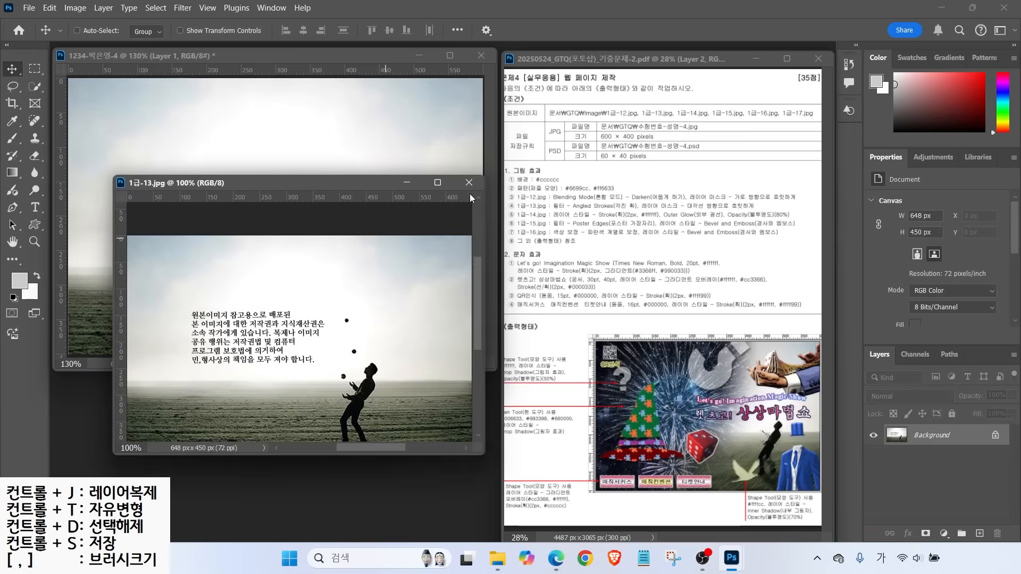
{"action": "left_click", "coordinate": [468, 183]}
Rename the new layer 1-13 and move the juggler photo up and to the right
{"action": "double_click", "coordinate": [923, 438]}
{"action": "type", "text": "1-13"}
{"action": "key", "text": "Return"}
{"action": "left_click_drag", "start_coordinate": [325, 310], "coordinate": [367, 286]}
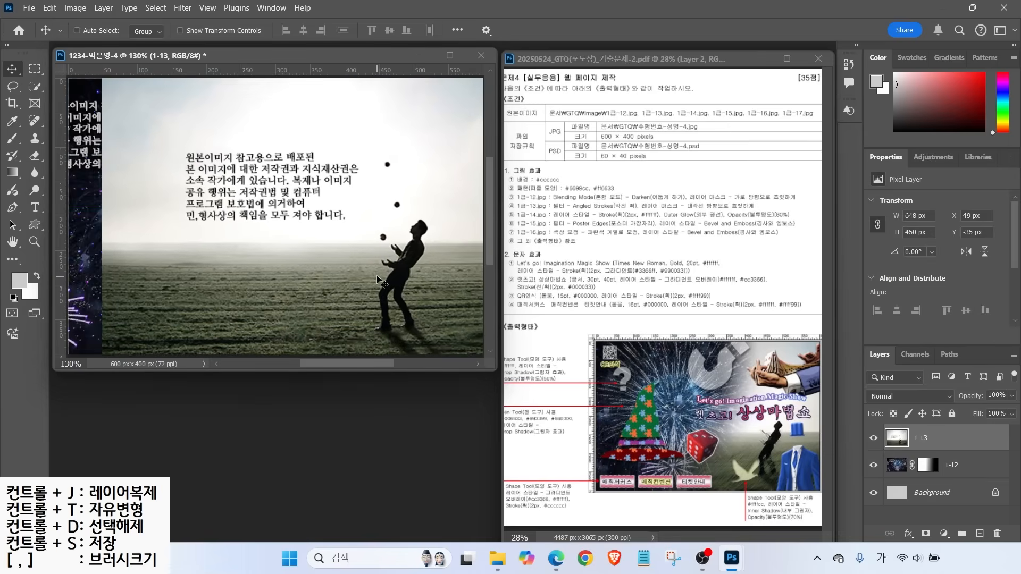
{"action": "left_click_drag", "start_coordinate": [575, 192], "coordinate": [610, 162]}
{"action": "left_click", "coordinate": [183, 7]}
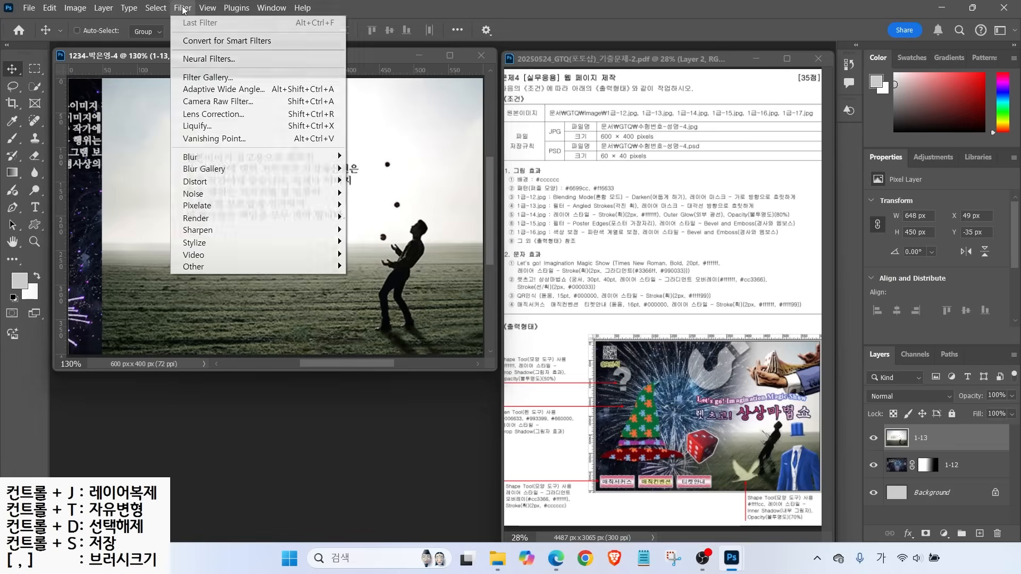
Apply the Angled Strokes filter from the Filter Gallery to layer 1-13
{"action": "left_click", "coordinate": [191, 85]}
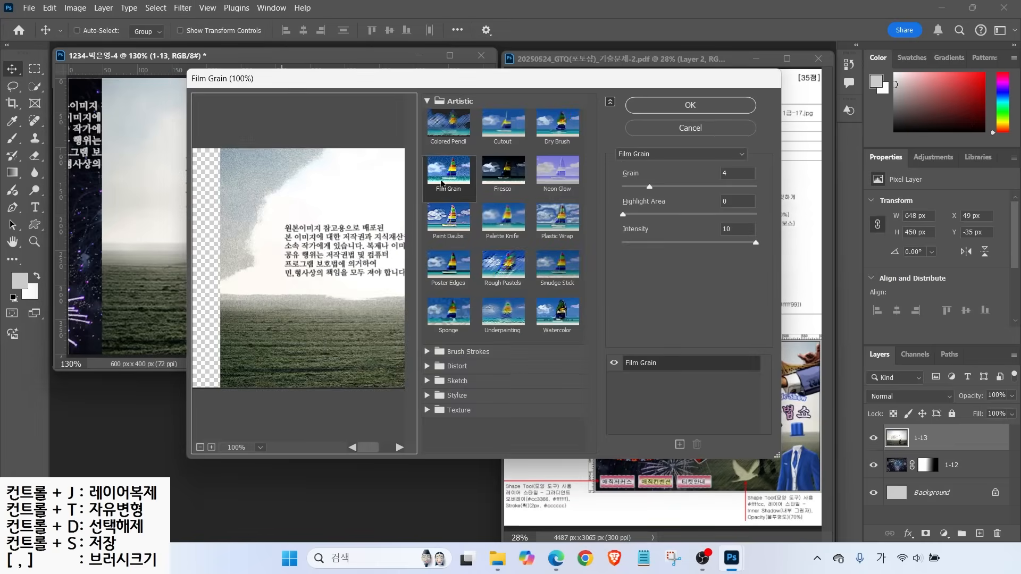
{"action": "key", "text": "alt"}
{"action": "left_click", "coordinate": [700, 157]}
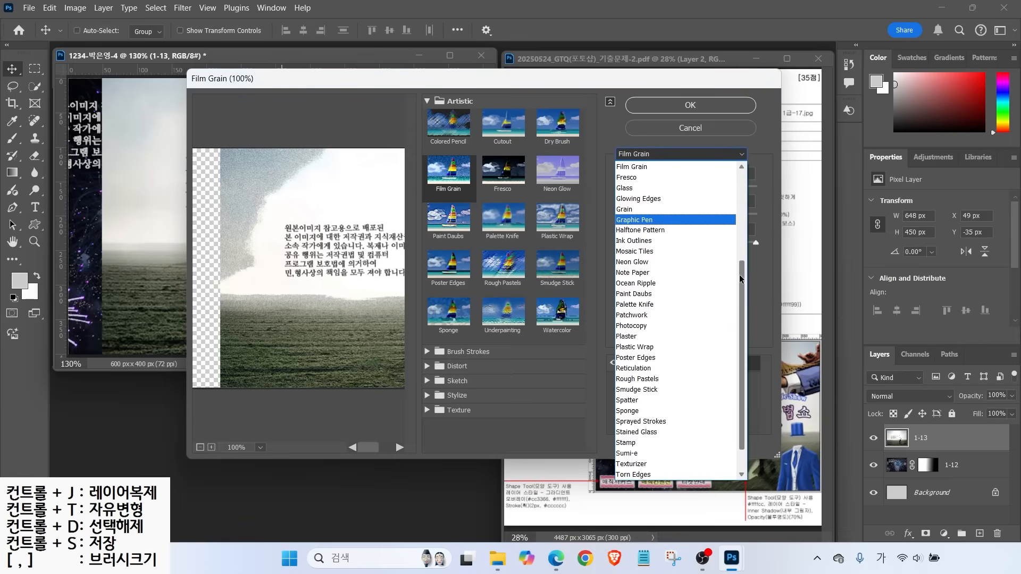
{"action": "scroll", "coordinate": [675, 367], "scroll_direction": "up", "scroll_amount": 5}
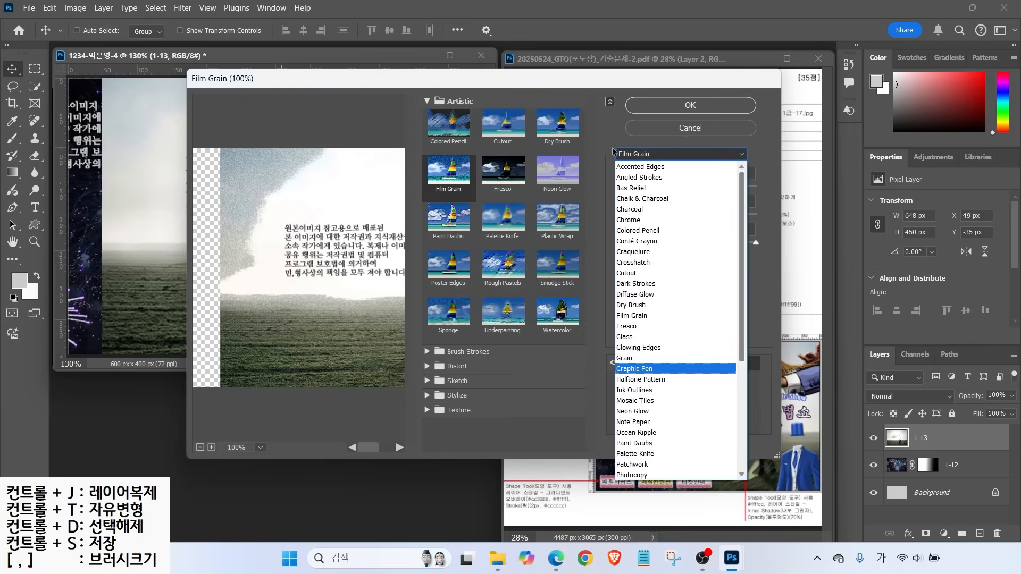
{"action": "left_click", "coordinate": [640, 178]}
{"action": "key", "text": "Return"}
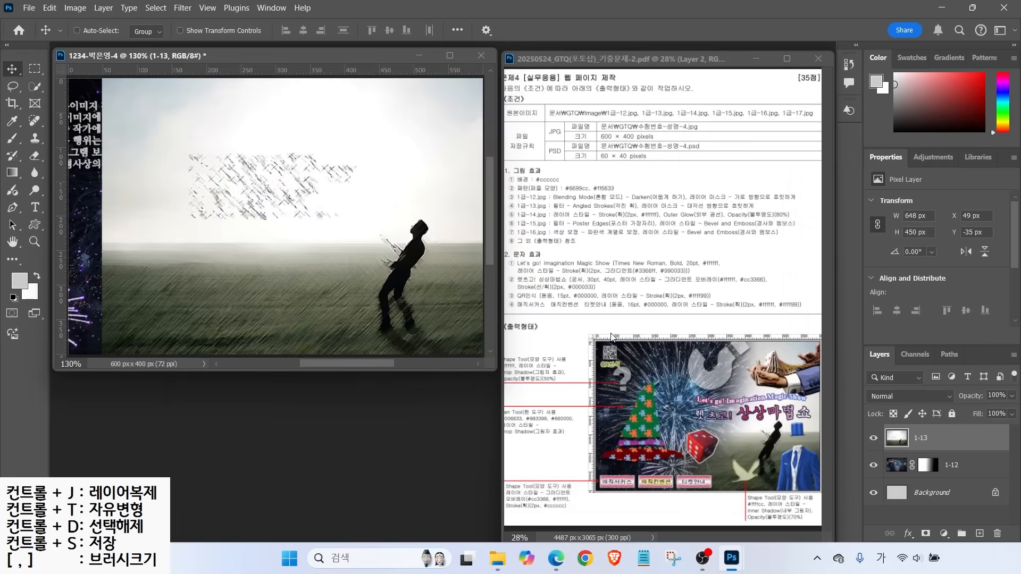
Draw red on-screen annotations marking the next requirement in the task sheet
{"action": "left_click_drag", "start_coordinate": [674, 204], "coordinate": [709, 185]}
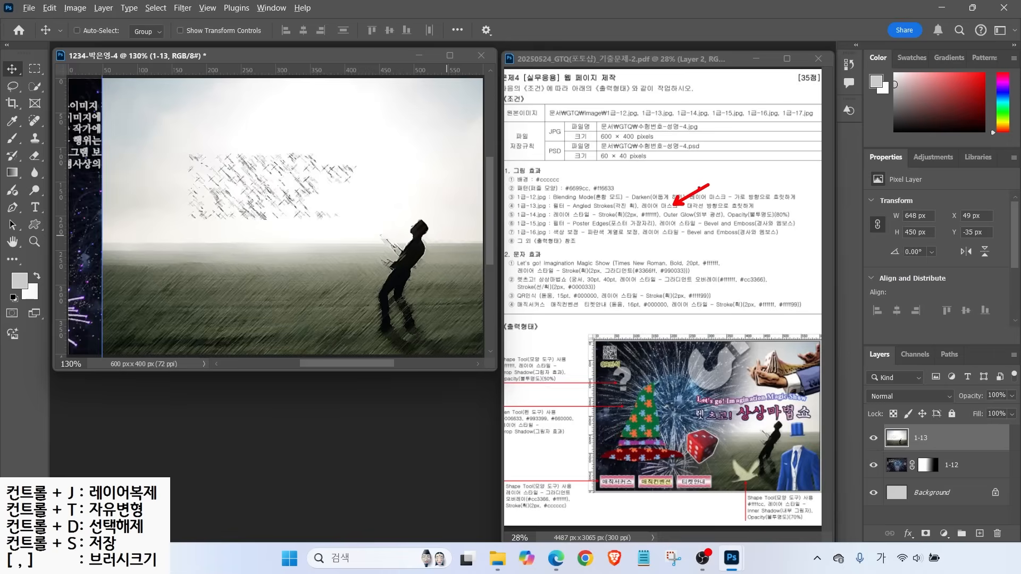
{"action": "left_click_drag", "start_coordinate": [643, 215], "coordinate": [782, 214]}
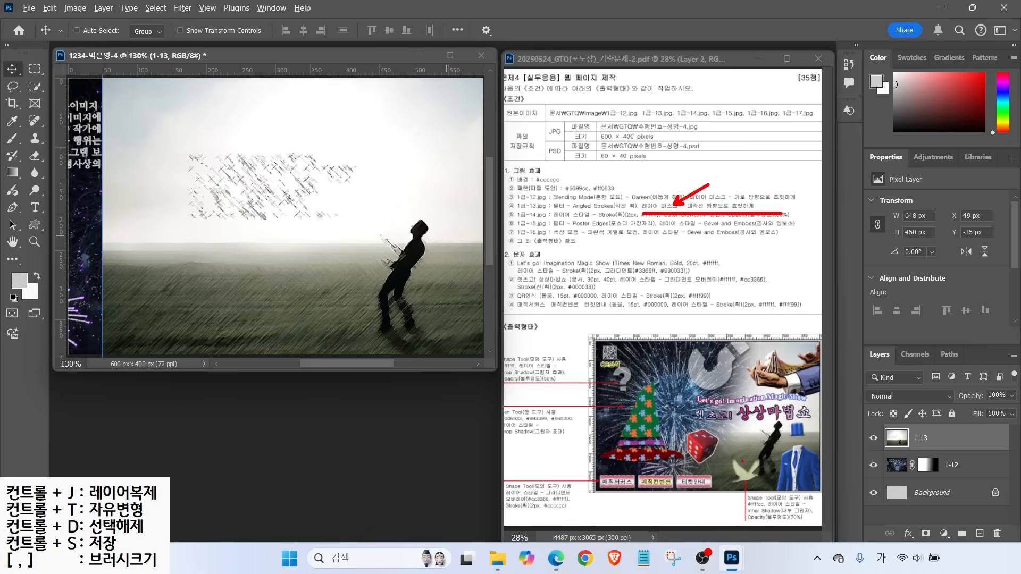
{"action": "mouse_move", "coordinate": [689, 413]}
{"action": "left_mouse_down"}
{"action": "mouse_move", "coordinate": [760, 386]}
{"action": "mouse_move", "coordinate": [822, 446]}
{"action": "left_mouse_up"}
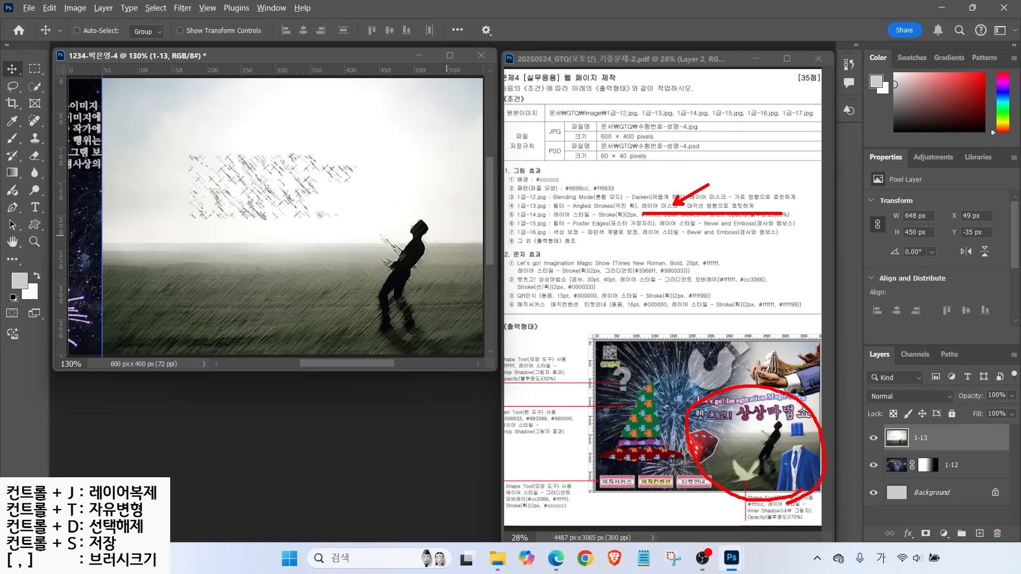
{"action": "left_click_drag", "start_coordinate": [709, 322], "coordinate": [630, 381]}
{"action": "left_click_drag", "start_coordinate": [263, 94], "coordinate": [194, 148]}
{"action": "left_click_drag", "start_coordinate": [197, 86], "coordinate": [258, 153]}
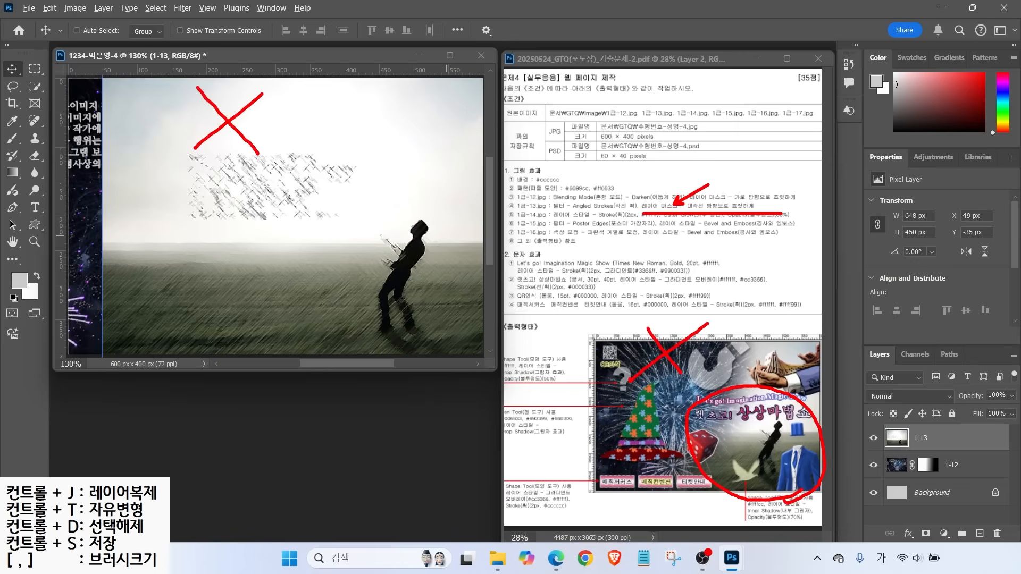
{"action": "key", "text": "Escape"}
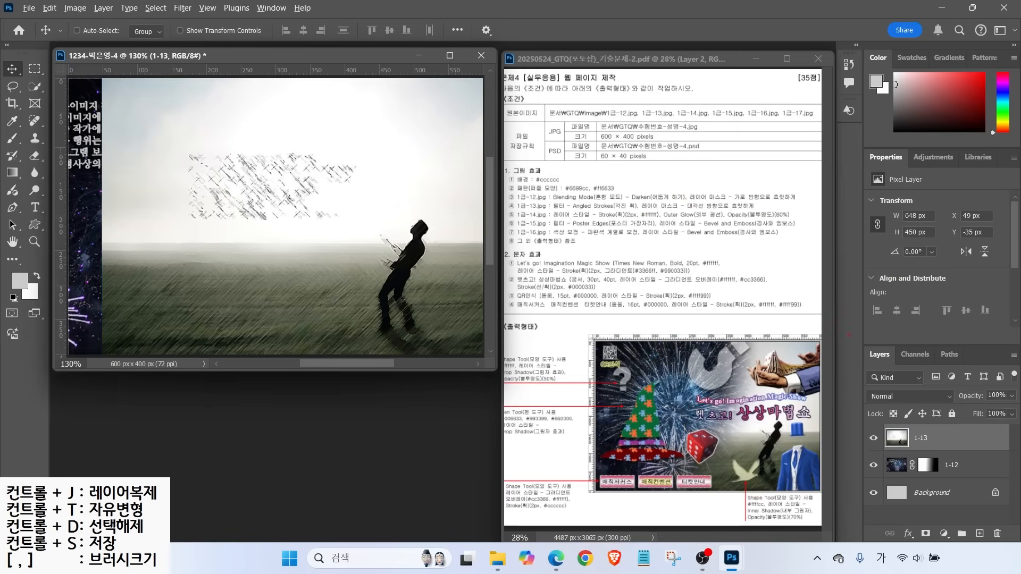
{"action": "left_click_drag", "start_coordinate": [850, 341], "coordinate": [1019, 548]}
Add a layer mask to layer 1-13 and pick the Gradient tool
{"action": "left_click_drag", "start_coordinate": [912, 521], "coordinate": [940, 542]}
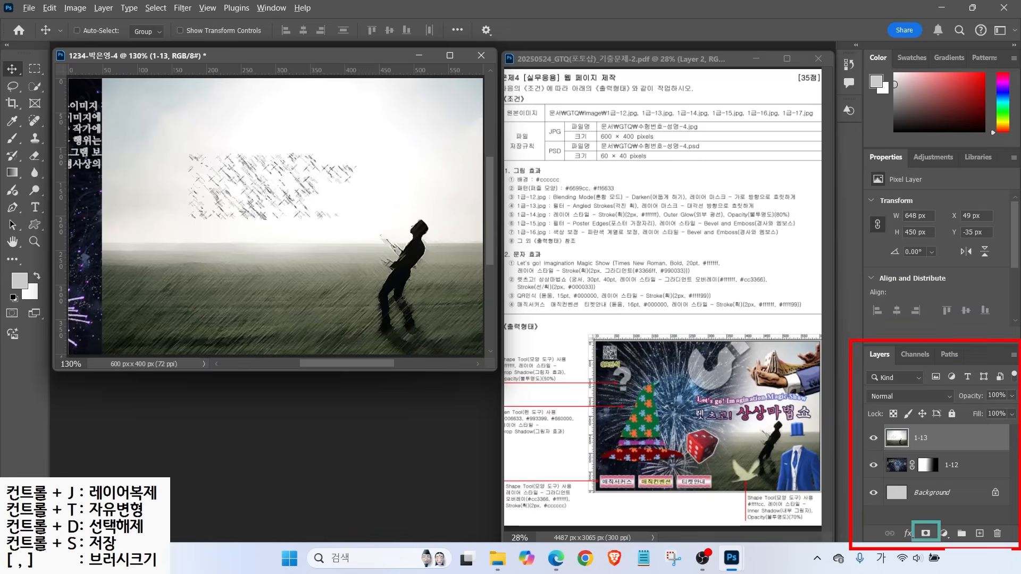
{"action": "key", "text": "Escape"}
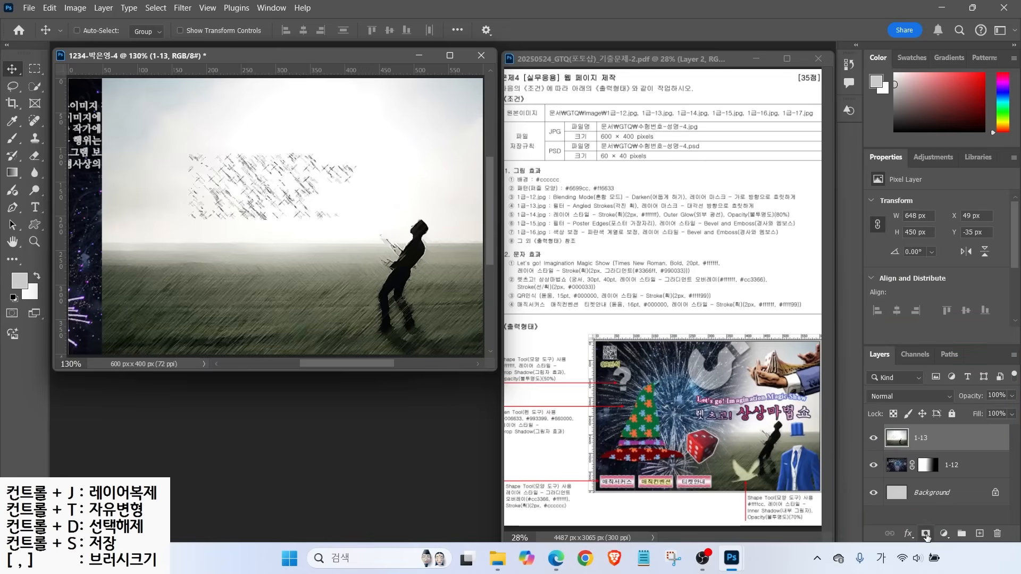
{"action": "left_click", "coordinate": [926, 534]}
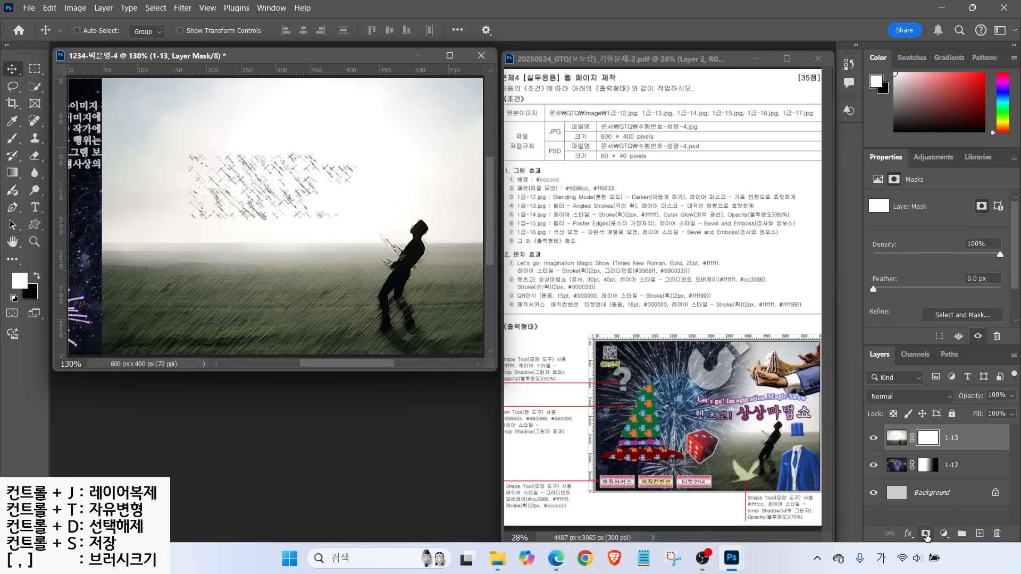
{"action": "left_click", "coordinate": [11, 174]}
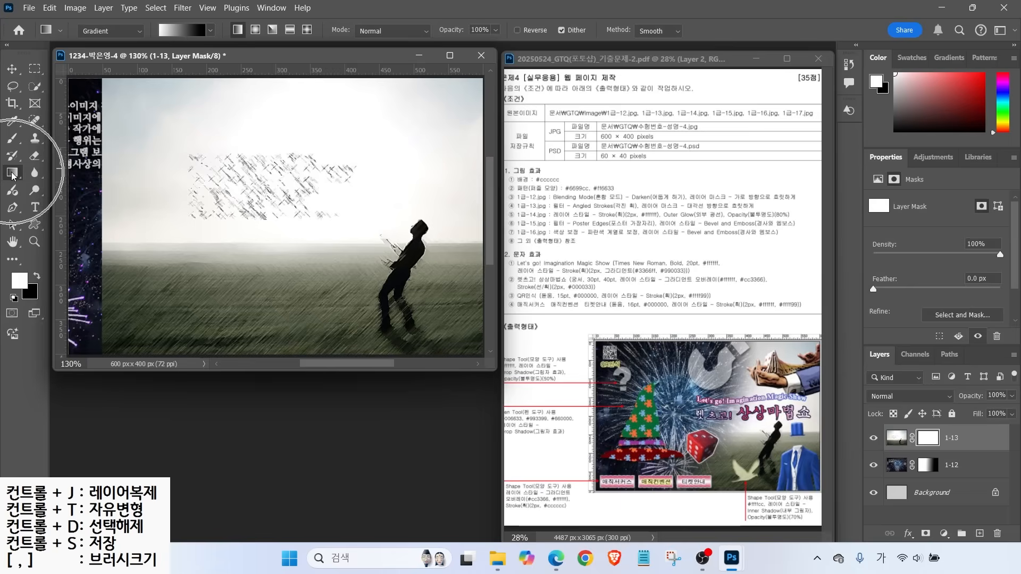
{"action": "left_click", "coordinate": [175, 37]}
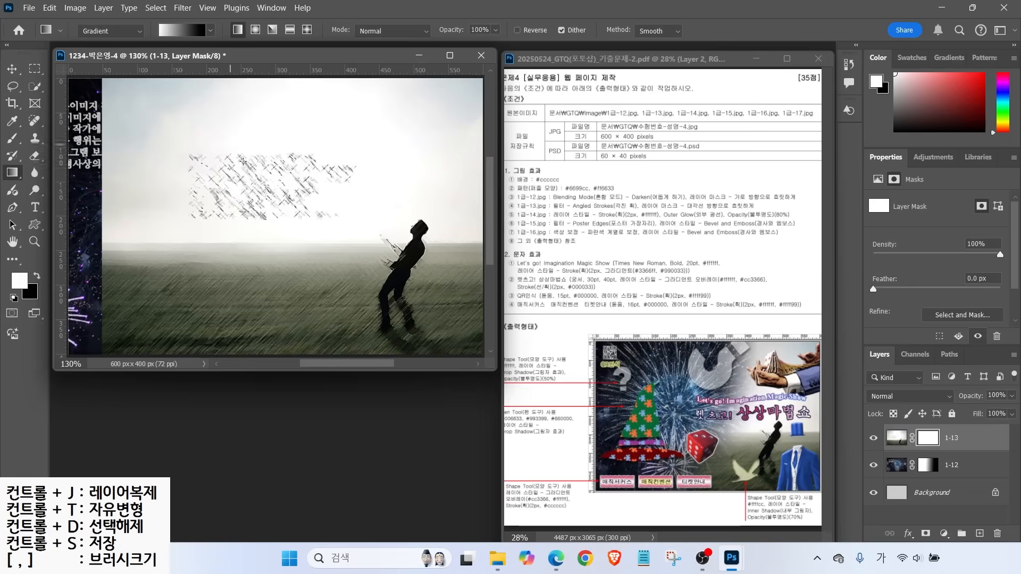
Drag a diagonal up-left gradient on the 1-13 mask, then open the file browser
{"action": "left_click_drag", "start_coordinate": [454, 312], "coordinate": [433, 242]}
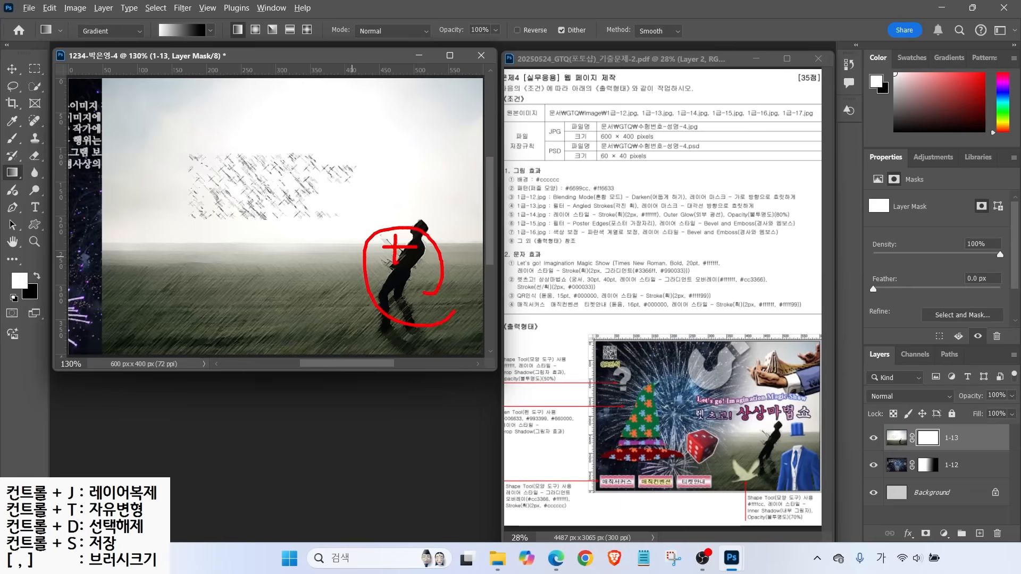
{"action": "left_click_drag", "start_coordinate": [212, 104], "coordinate": [126, 151]}
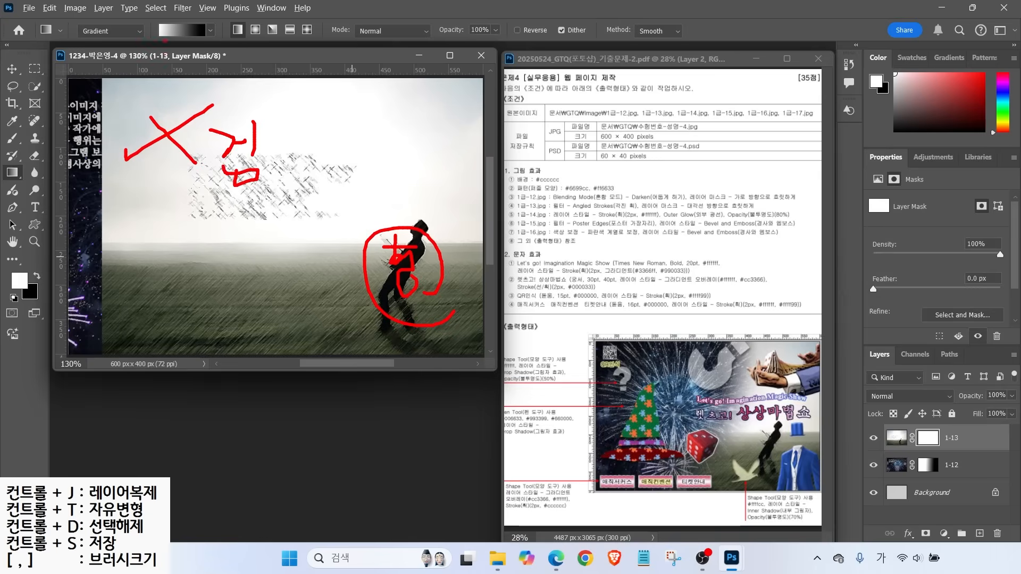
{"action": "mouse_move", "coordinate": [351, 295]}
{"action": "left_mouse_down"}
{"action": "mouse_move", "coordinate": [346, 269]}
{"action": "mouse_move", "coordinate": [362, 300]}
{"action": "mouse_move", "coordinate": [232, 172]}
{"action": "mouse_move", "coordinate": [202, 195]}
{"action": "left_mouse_up"}
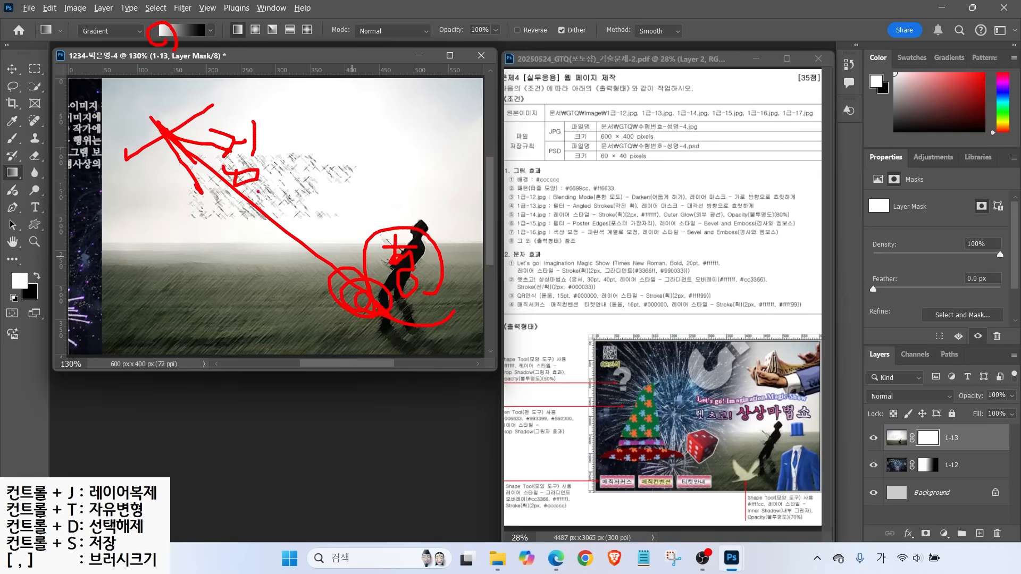
{"action": "key", "text": "Escape"}
{"action": "left_click_drag", "start_coordinate": [406, 267], "coordinate": [260, 160]}
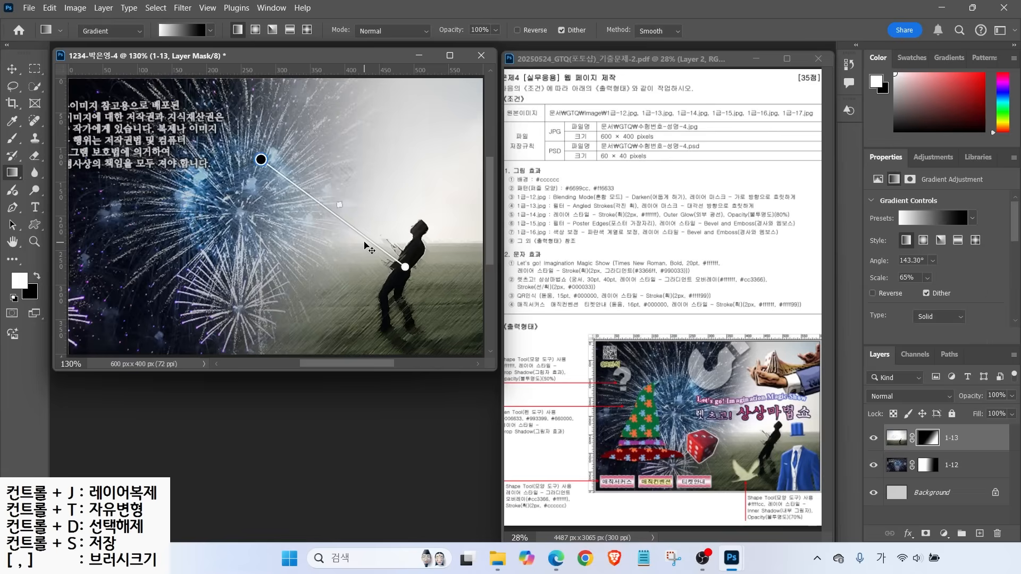
{"action": "double_click", "coordinate": [273, 406]}
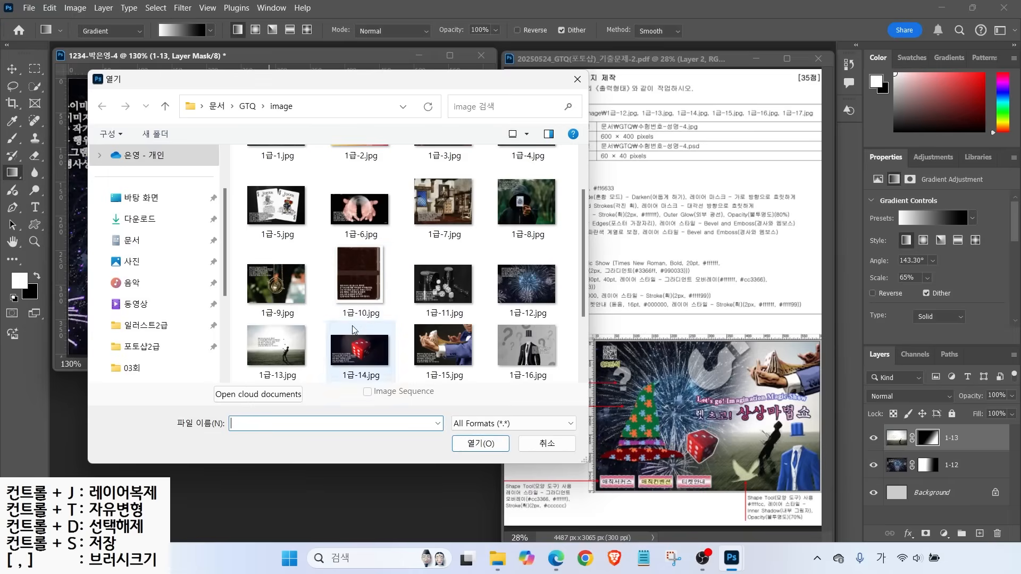
Open 1급-14.jpg, select the red dice, and drag them into the composite
{"action": "double_click", "coordinate": [354, 336]}
{"action": "left_click", "coordinate": [34, 86]}
{"action": "mouse_move", "coordinate": [184, 176]}
{"action": "left_mouse_down"}
{"action": "mouse_move", "coordinate": [213, 236]}
{"action": "mouse_move", "coordinate": [314, 160]}
{"action": "mouse_move", "coordinate": [181, 137]}
{"action": "left_mouse_up"}
{"action": "left_click_drag", "start_coordinate": [254, 79], "coordinate": [407, 284]}
{"action": "key", "text": "v"}
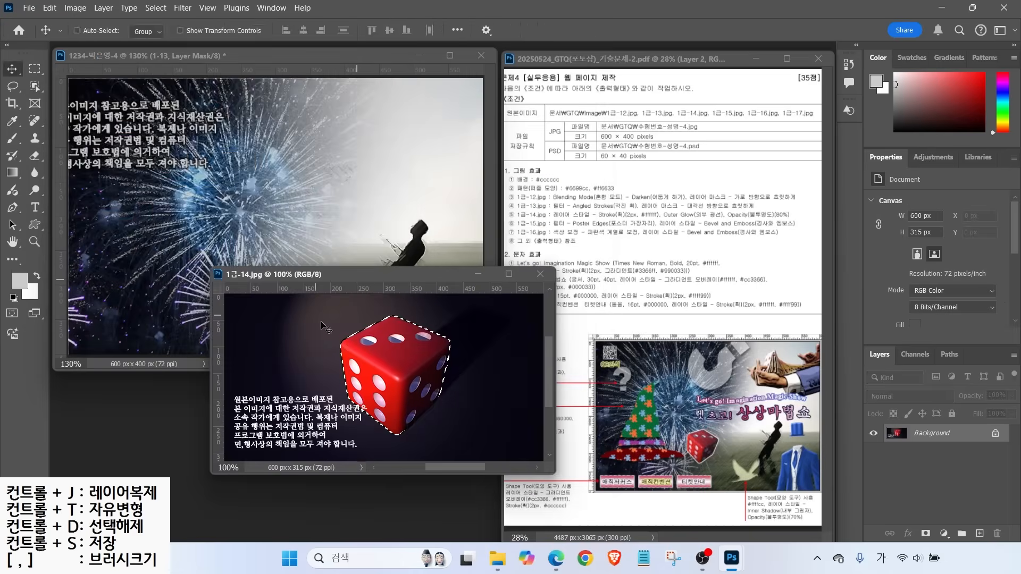
{"action": "left_click_drag", "start_coordinate": [386, 367], "coordinate": [310, 234]}
{"action": "left_click", "coordinate": [483, 392]}
{"action": "key", "text": "ctrl+w"}
Rename the dice layer 1-14 and shrink it to about 86×93 px beside the leaning figure
{"action": "double_click", "coordinate": [923, 438]}
{"action": "type", "text": "1-14"}
{"action": "key", "text": "Return"}
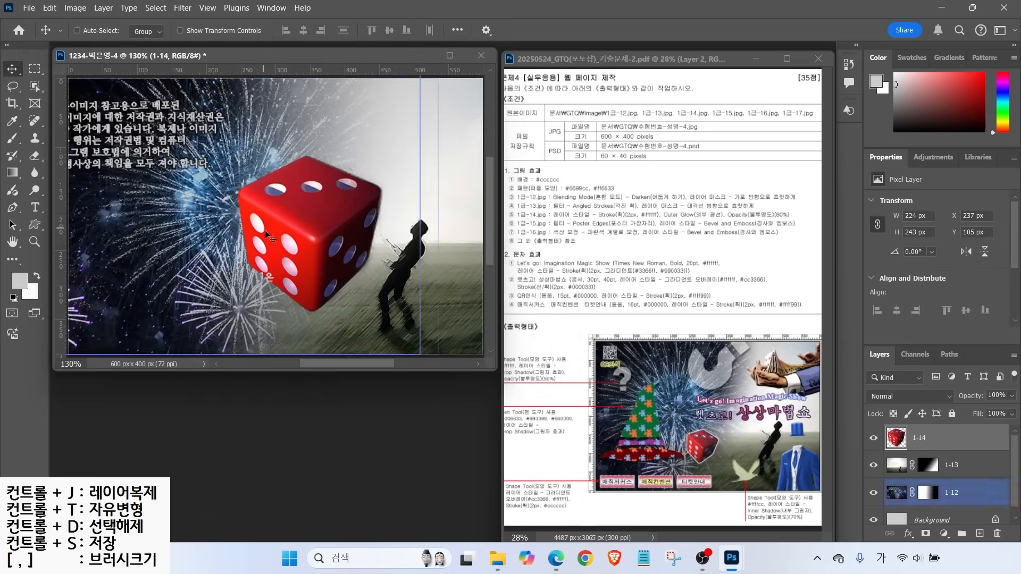
{"action": "key", "text": "ctrl+t"}
{"action": "left_click_drag", "start_coordinate": [381, 150], "coordinate": [321, 251]}
{"action": "left_click_drag", "start_coordinate": [254, 293], "coordinate": [265, 268]}
{"action": "left_click_drag", "start_coordinate": [320, 210], "coordinate": [287, 259]}
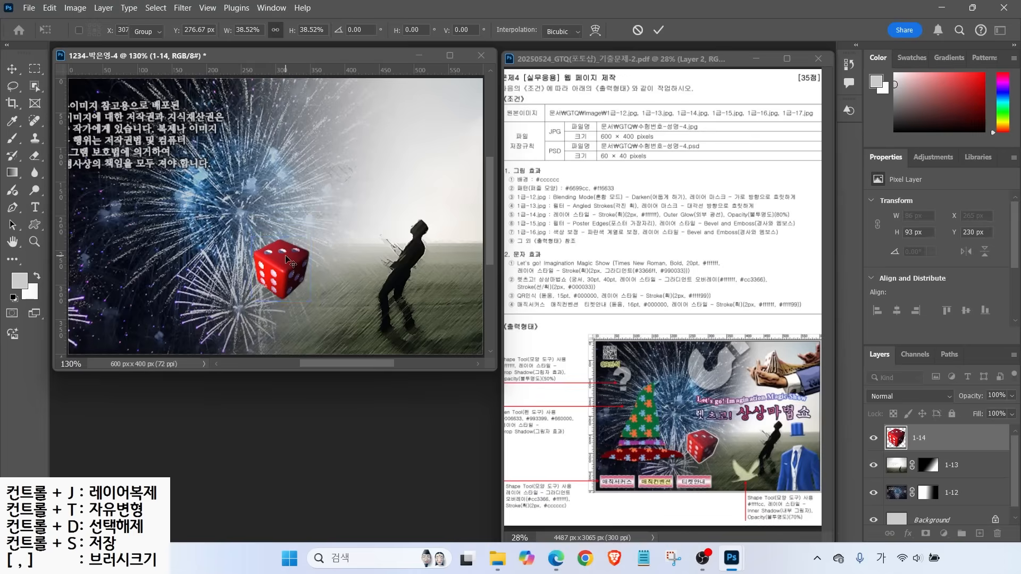
{"action": "key", "text": "Return"}
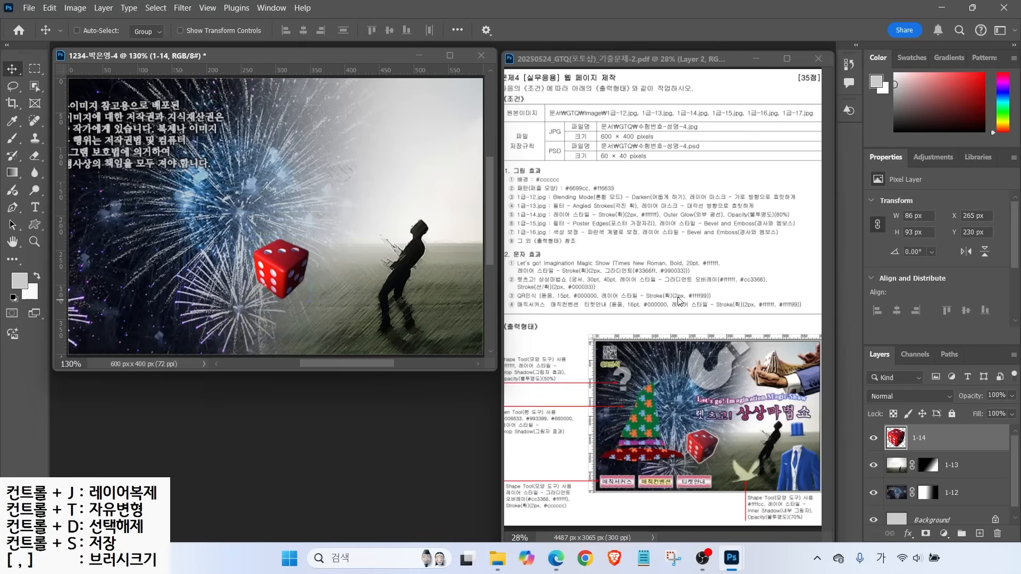
{"action": "left_click", "coordinate": [908, 533]}
Add a 2 px white (ffffff) Stroke and an Outer Glow to the dice layer
{"action": "left_click", "coordinate": [925, 445]}
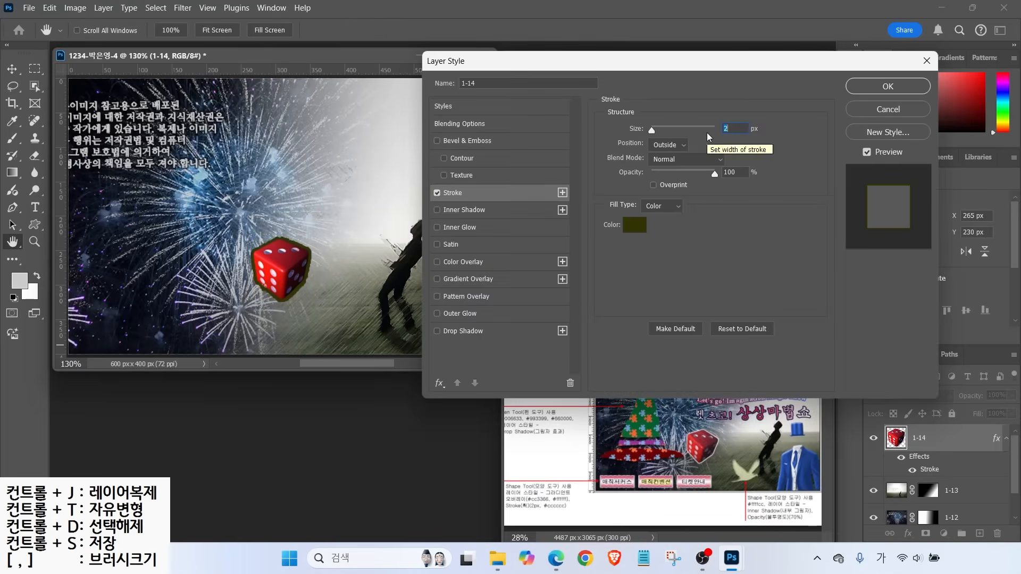
{"action": "left_click", "coordinate": [633, 226]}
{"action": "type", "text": "ffffff"}
{"action": "left_click", "coordinate": [739, 120]}
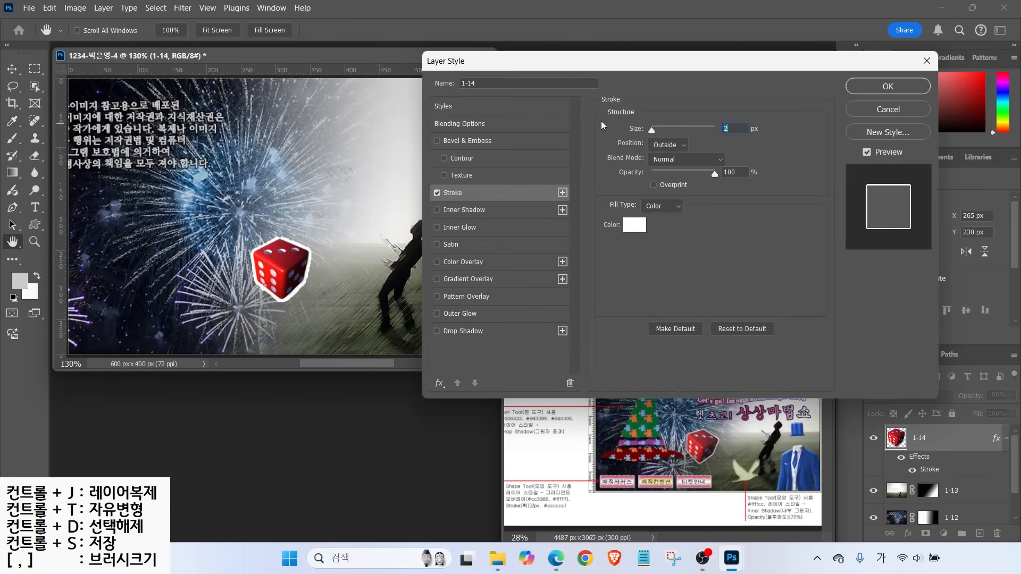
{"action": "left_click", "coordinate": [464, 315]}
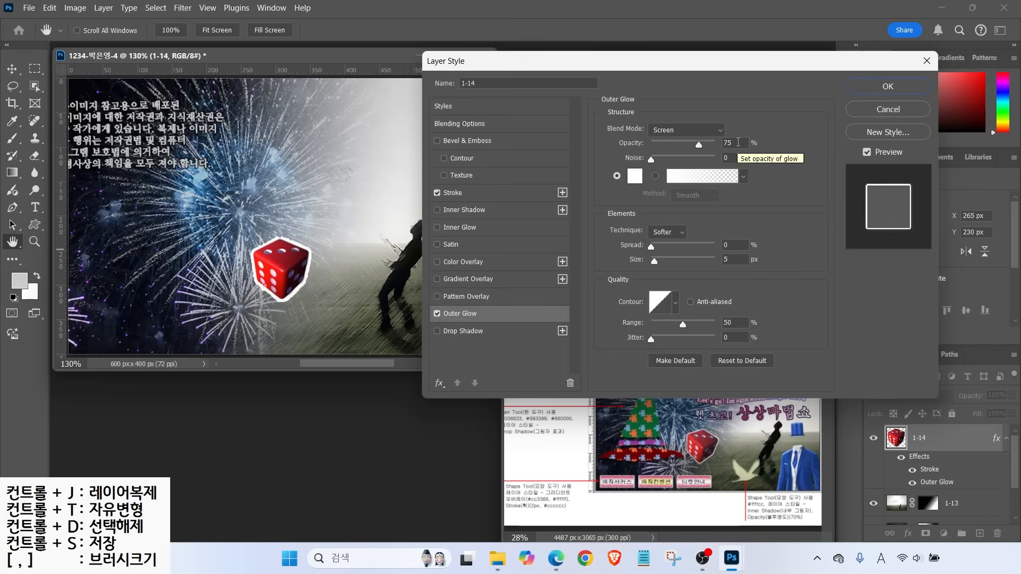
{"action": "left_click", "coordinate": [880, 88]}
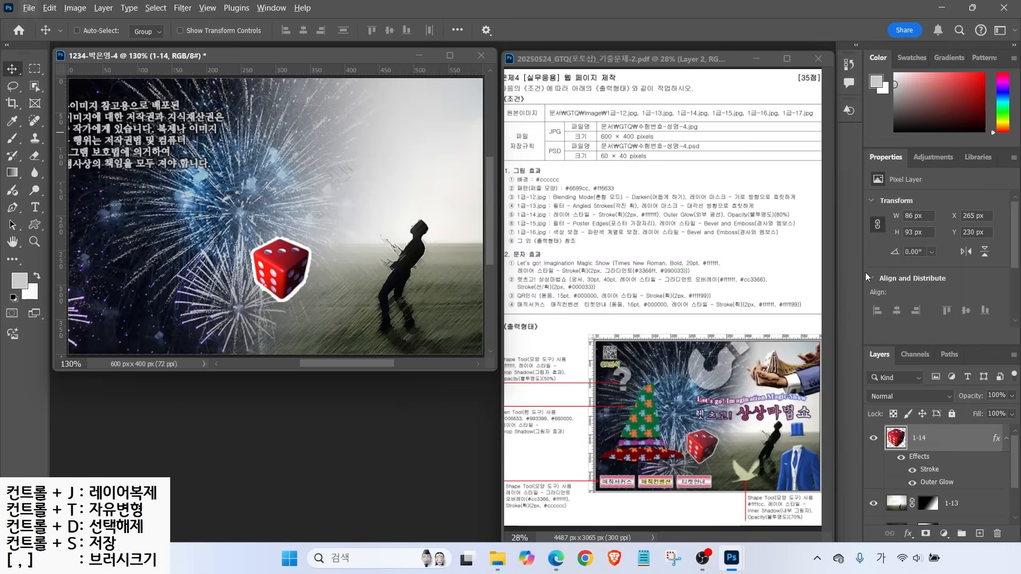
Set the dice layer 1-14 to 80% opacity
{"action": "left_click_drag", "start_coordinate": [539, 219], "coordinate": [830, 222]}
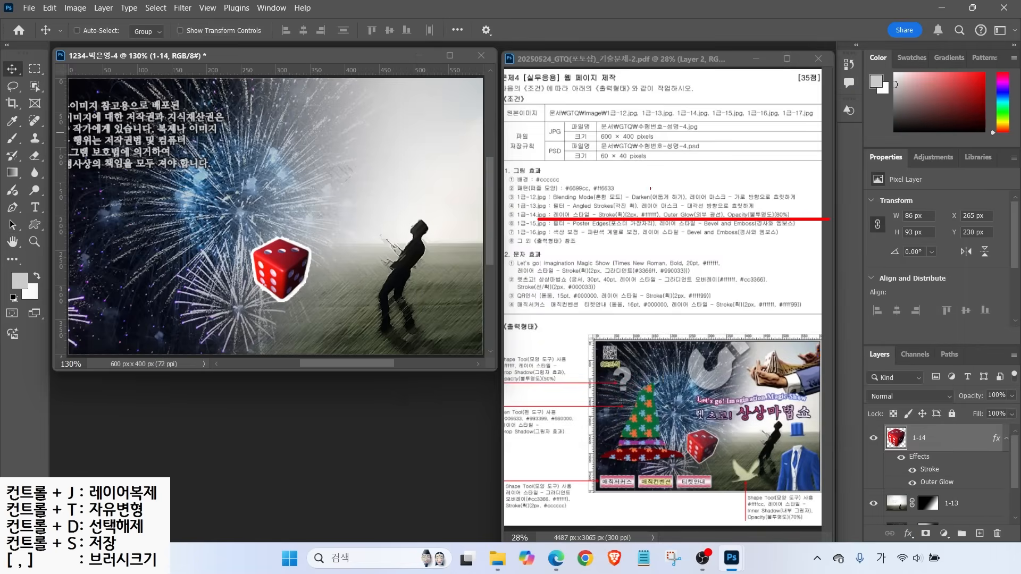
{"action": "left_click_drag", "start_coordinate": [757, 226], "coordinate": [756, 196]}
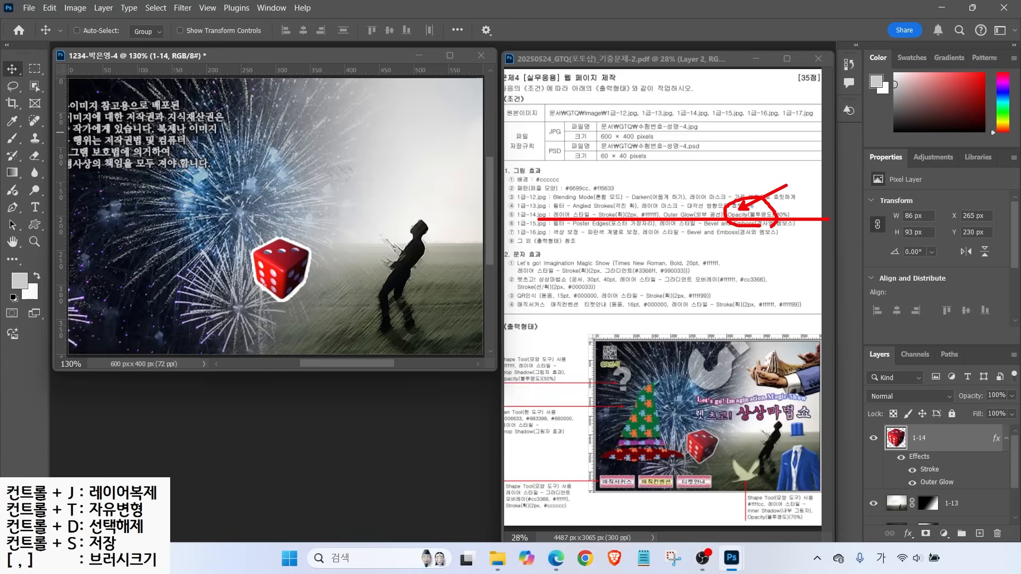
{"action": "mouse_move", "coordinate": [856, 338]}
{"action": "left_mouse_down"}
{"action": "mouse_move", "coordinate": [919, 378]}
{"action": "mouse_move", "coordinate": [1003, 391]}
{"action": "mouse_move", "coordinate": [1019, 408]}
{"action": "left_mouse_up"}
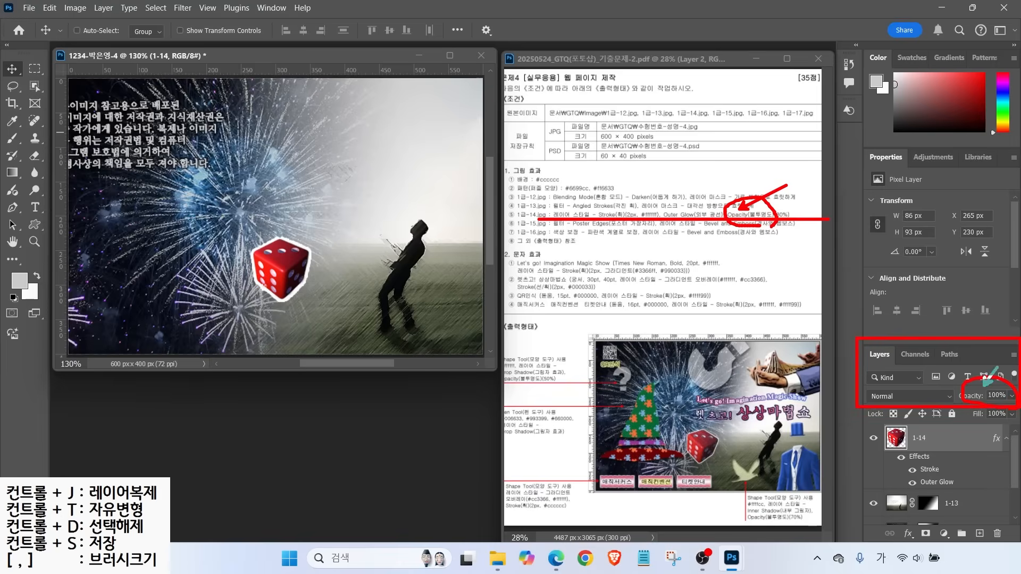
{"action": "key", "text": "Escape"}
Set the dice to 80% opacity, then open 1급-15.jpg and select the card-fanning hands
{"action": "key", "text": "8"}
{"action": "key", "text": "ctrl+o"}
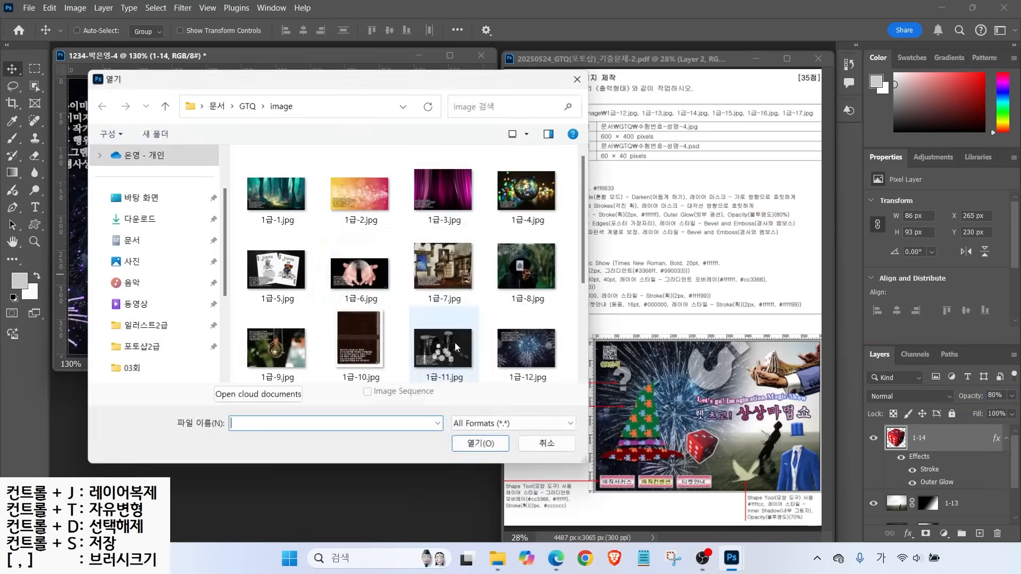
{"action": "double_click", "coordinate": [425, 347]}
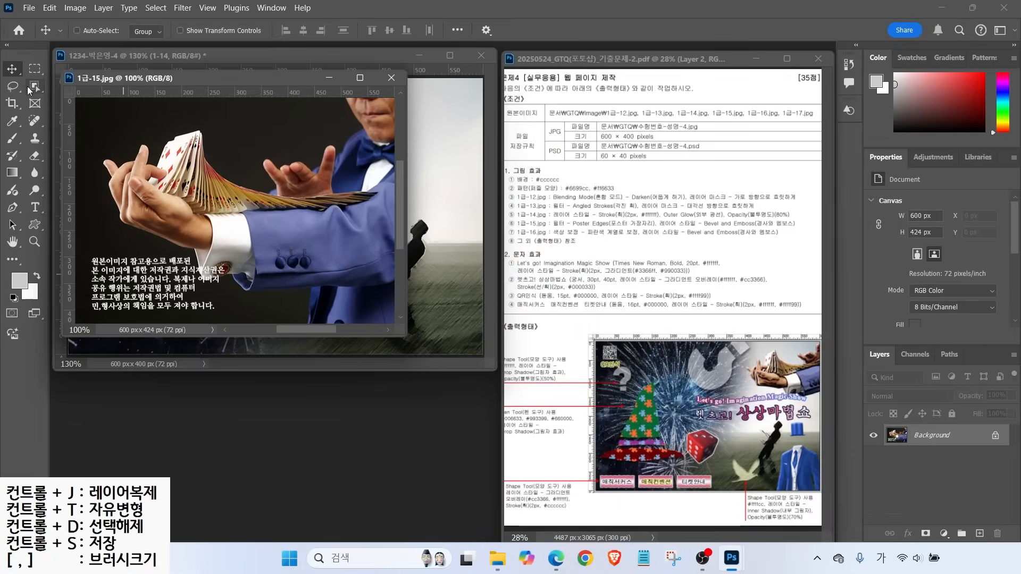
{"action": "left_click", "coordinate": [34, 86]}
{"action": "mouse_move", "coordinate": [328, 100]}
{"action": "left_mouse_down"}
{"action": "mouse_move", "coordinate": [261, 147]}
{"action": "mouse_move", "coordinate": [122, 140]}
{"action": "mouse_move", "coordinate": [151, 259]}
{"action": "mouse_move", "coordinate": [276, 304]}
{"action": "mouse_move", "coordinate": [344, 292]}
{"action": "mouse_move", "coordinate": [386, 176]}
{"action": "mouse_move", "coordinate": [328, 100]}
{"action": "left_mouse_up"}
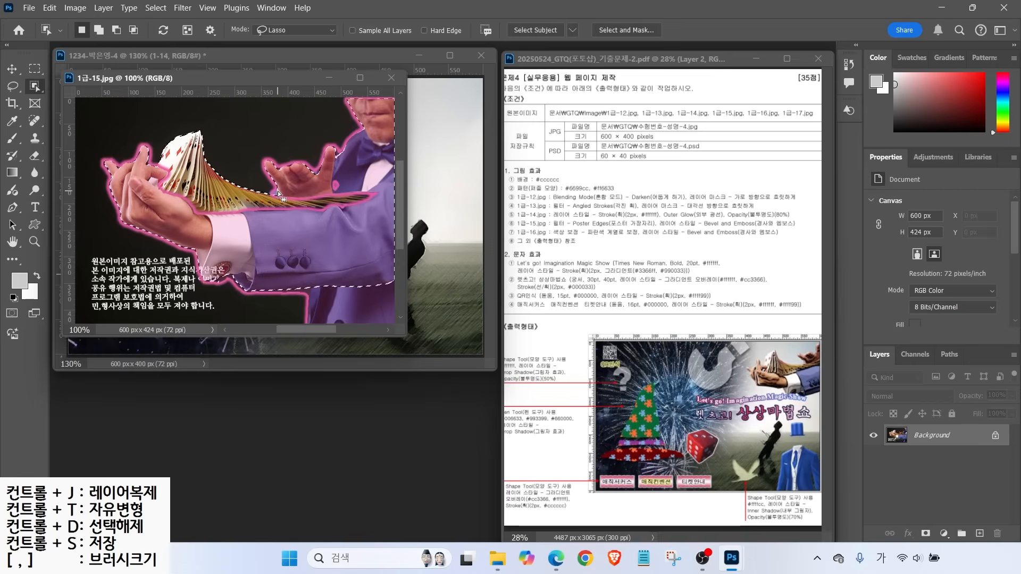
Bring the hands into the composite, close the source, and name the layer 1-15
{"action": "left_click_drag", "start_coordinate": [253, 81], "coordinate": [367, 226]}
{"action": "key", "text": "v"}
{"action": "left_click_drag", "start_coordinate": [478, 362], "coordinate": [359, 201]}
{"action": "left_click", "coordinate": [459, 403]}
{"action": "key", "text": "ctrl+w"}
{"action": "double_click", "coordinate": [924, 437]}
{"action": "type", "text": "1-15"}
{"action": "key", "text": "Return"}
Scale the hands to about half size, rotate about -14°, and place them top right
{"action": "key", "text": "ctrl+t"}
{"action": "left_click_drag", "start_coordinate": [403, 303], "coordinate": [267, 212]}
{"action": "left_click_drag", "start_coordinate": [137, 172], "coordinate": [399, 194]}
{"action": "mouse_move", "coordinate": [270, 248]}
{"action": "left_mouse_down"}
{"action": "mouse_move", "coordinate": [274, 277]}
{"action": "mouse_move", "coordinate": [270, 247]}
{"action": "left_mouse_up"}
{"action": "left_click_drag", "start_coordinate": [408, 204], "coordinate": [429, 208]}
{"action": "left_click_drag", "start_coordinate": [293, 246], "coordinate": [321, 276]}
{"action": "left_click_drag", "start_coordinate": [431, 196], "coordinate": [428, 178]}
{"action": "left_click_drag", "start_coordinate": [320, 250], "coordinate": [365, 197]}
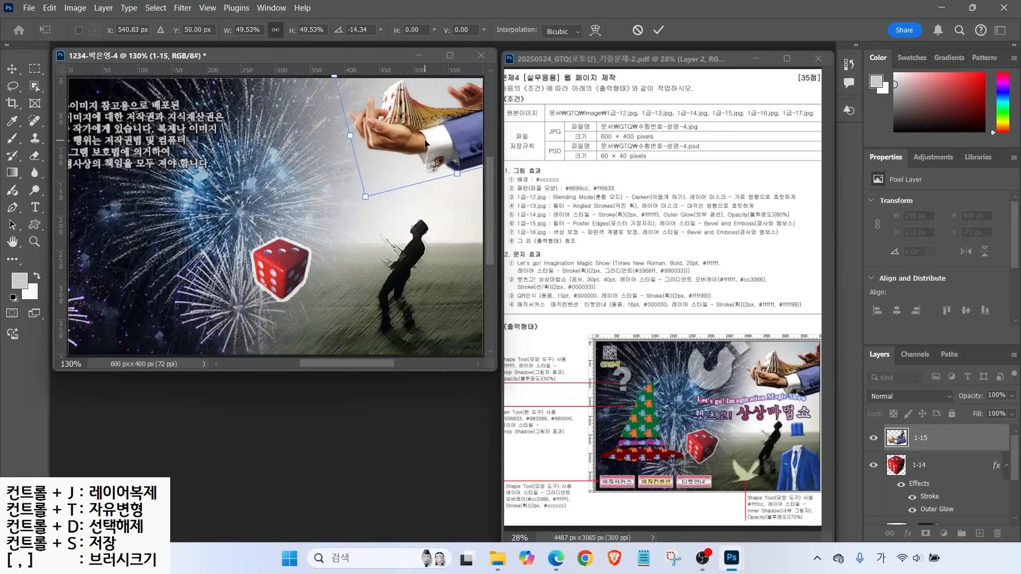
{"action": "key", "text": "Return"}
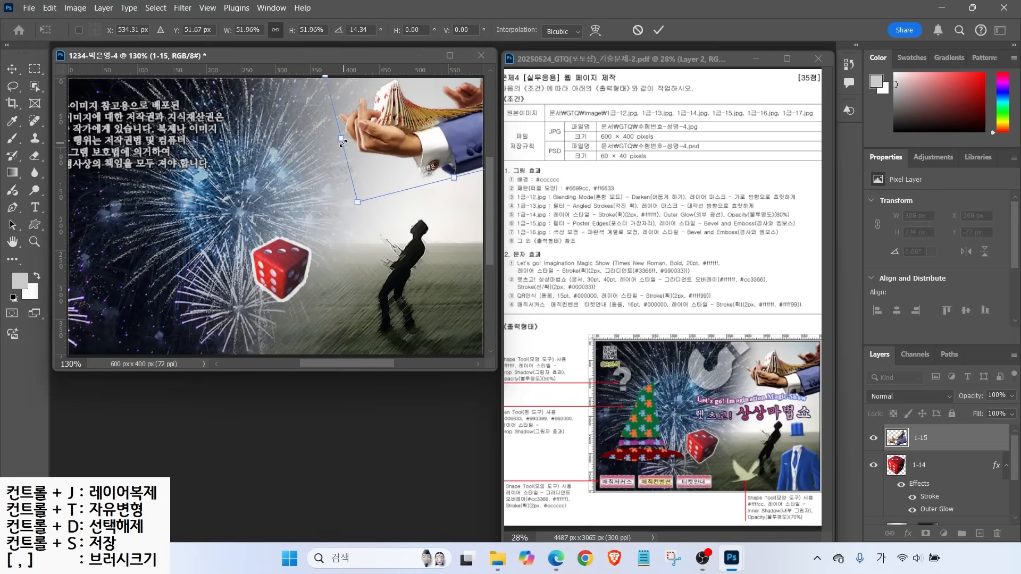
Apply the Poster Edges filter from the Filter Gallery to the hands
{"action": "left_click", "coordinate": [182, 7]}
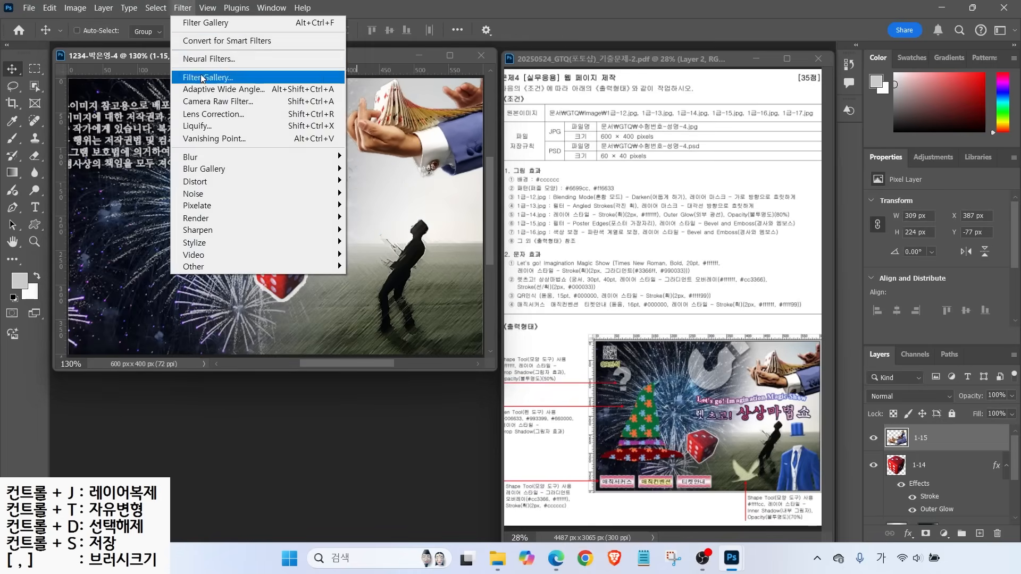
{"action": "left_click", "coordinate": [202, 77]}
{"action": "left_click", "coordinate": [680, 154]}
{"action": "scroll", "coordinate": [625, 407], "scroll_direction": "down", "scroll_amount": 3}
{"action": "left_click", "coordinate": [635, 401]}
{"action": "left_click", "coordinate": [690, 105]}
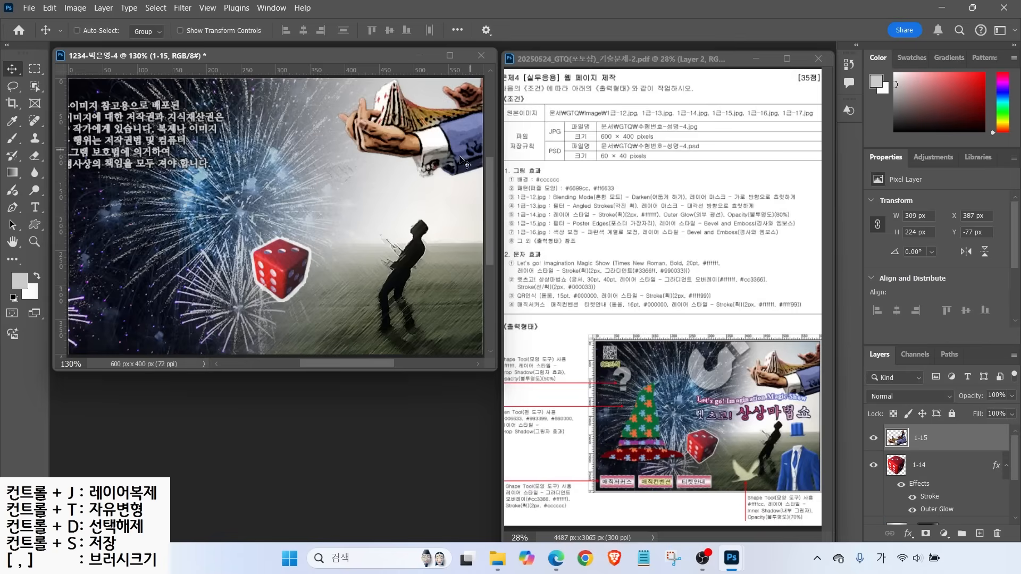
Add a Bevel & Emboss layer effect to layer 1-15
{"action": "left_click", "coordinate": [909, 534]}
{"action": "left_click", "coordinate": [925, 423]}
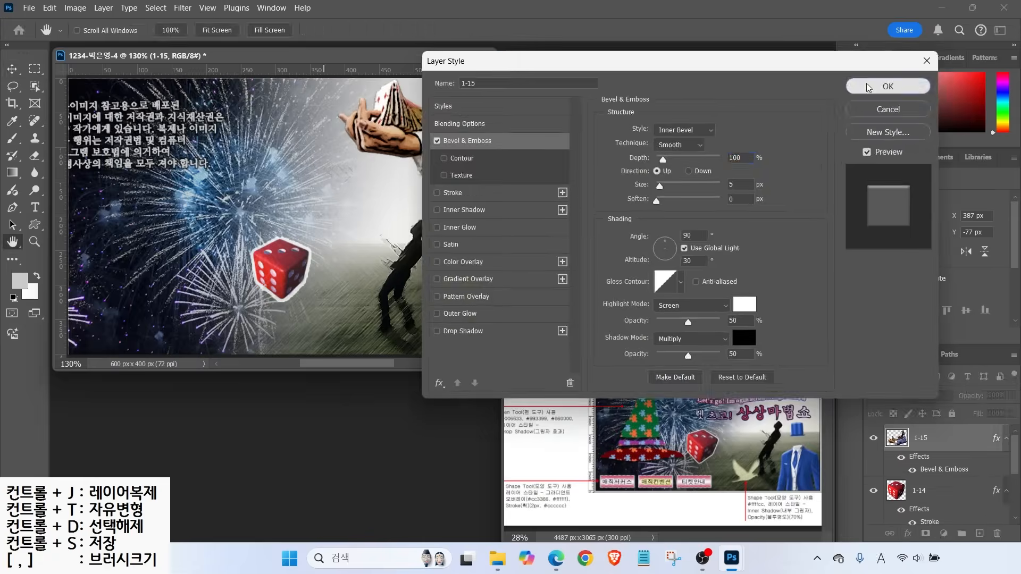
{"action": "left_click", "coordinate": [873, 85]}
Open 1급-16.jpg, the headless suit picture, beside the composite
{"action": "key", "text": "ctrl+o"}
{"action": "left_click", "coordinate": [519, 250]}
{"action": "left_click", "coordinate": [475, 444]}
{"action": "left_click_drag", "start_coordinate": [246, 79], "coordinate": [432, 174]}
{"action": "left_click", "coordinate": [36, 85]}
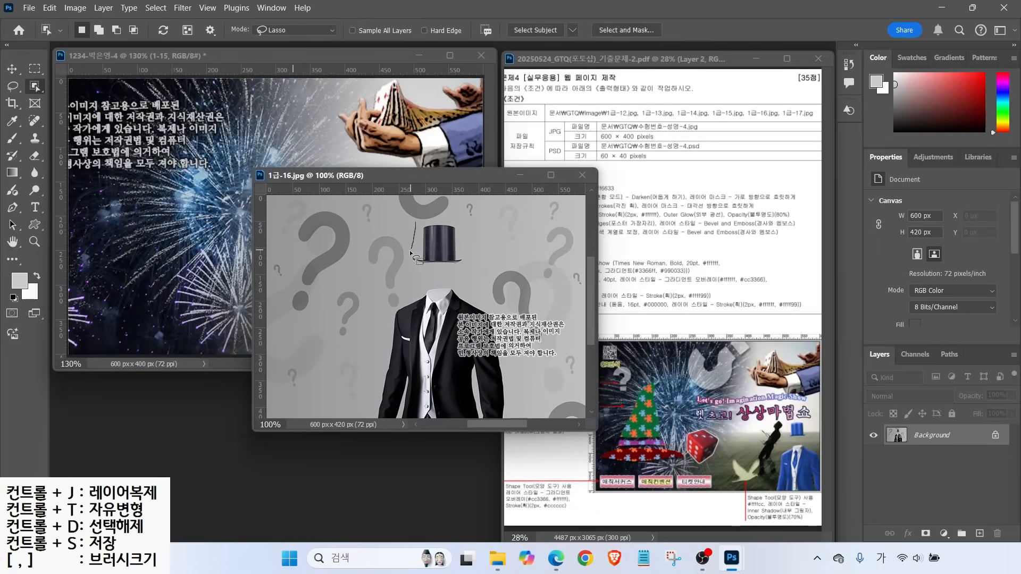
Select the top hat and suit in 1급-16.jpg, including the watermarked jacket area
{"action": "left_click_drag", "start_coordinate": [461, 224], "coordinate": [461, 223]}
{"action": "left_click_drag", "start_coordinate": [425, 282], "coordinate": [395, 310]}
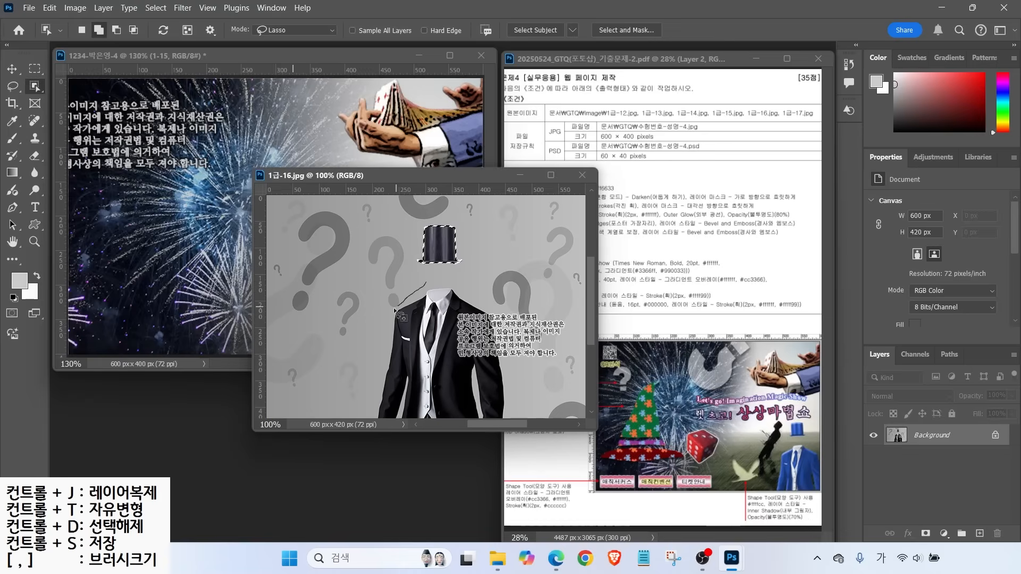
{"action": "left_click_drag", "start_coordinate": [492, 313], "coordinate": [514, 331]}
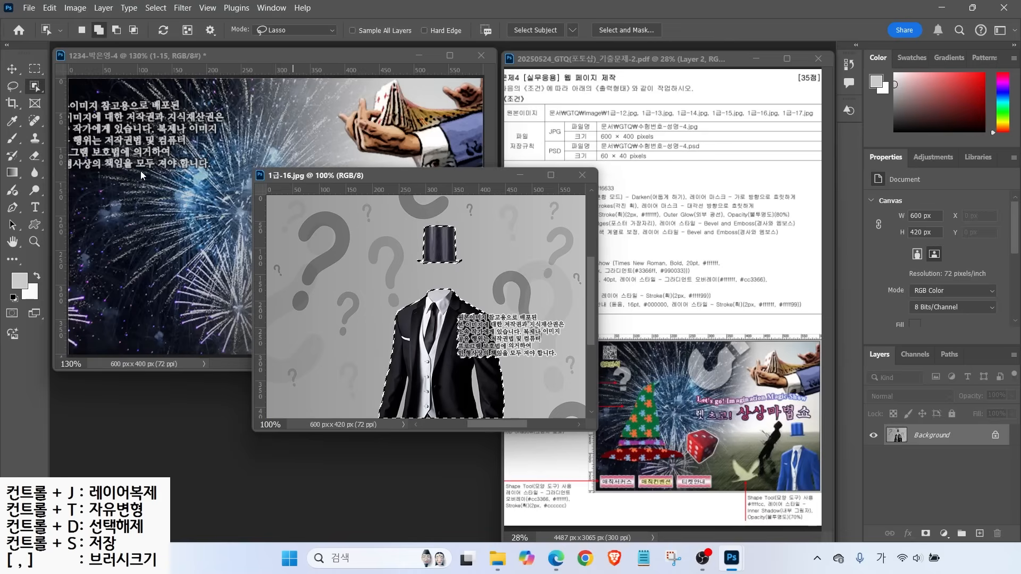
{"action": "key", "text": "l"}
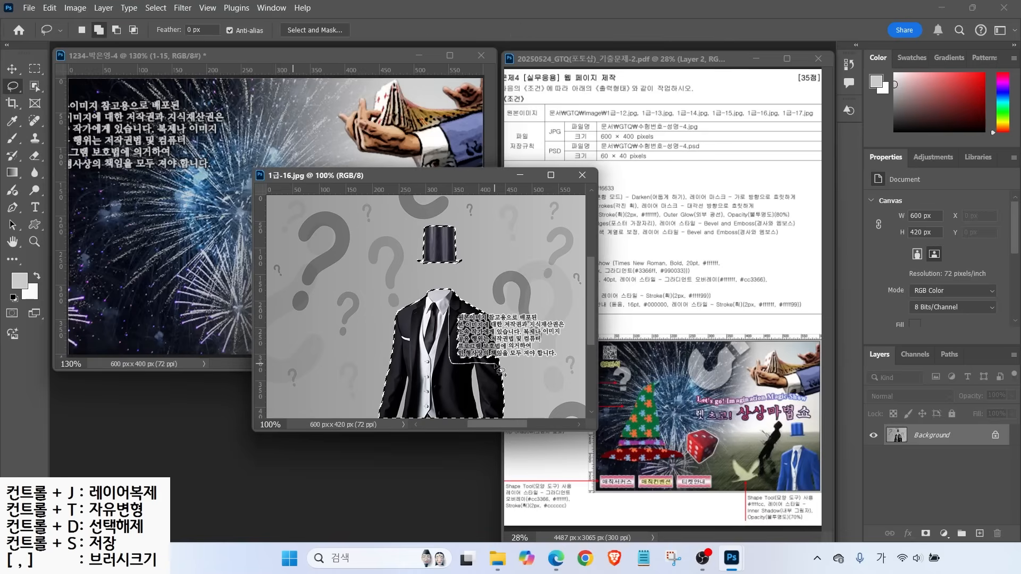
{"action": "left_click_drag", "start_coordinate": [465, 309], "coordinate": [487, 315]}
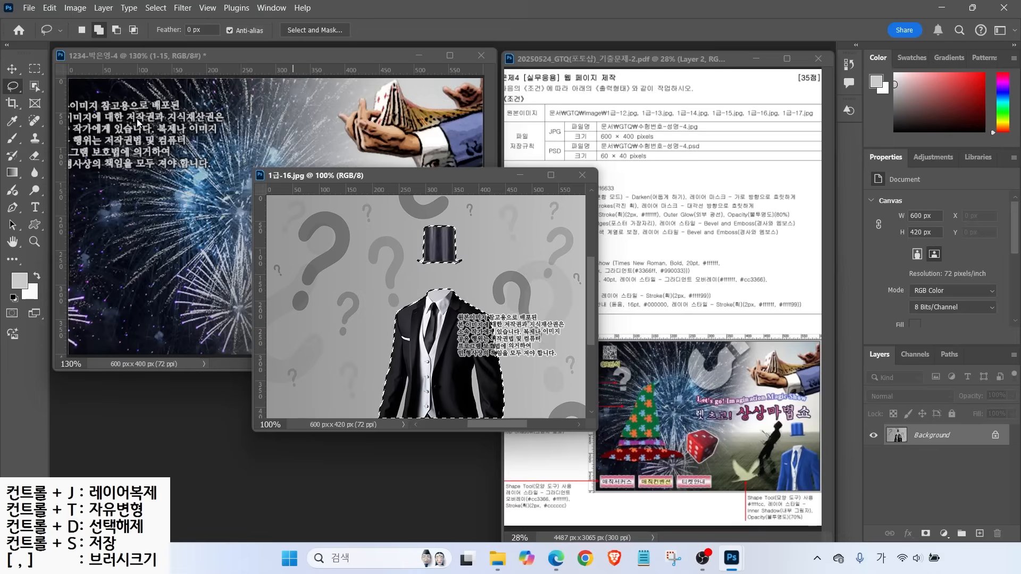
{"action": "left_click", "coordinate": [34, 88]}
{"action": "key", "text": "shift+w"}
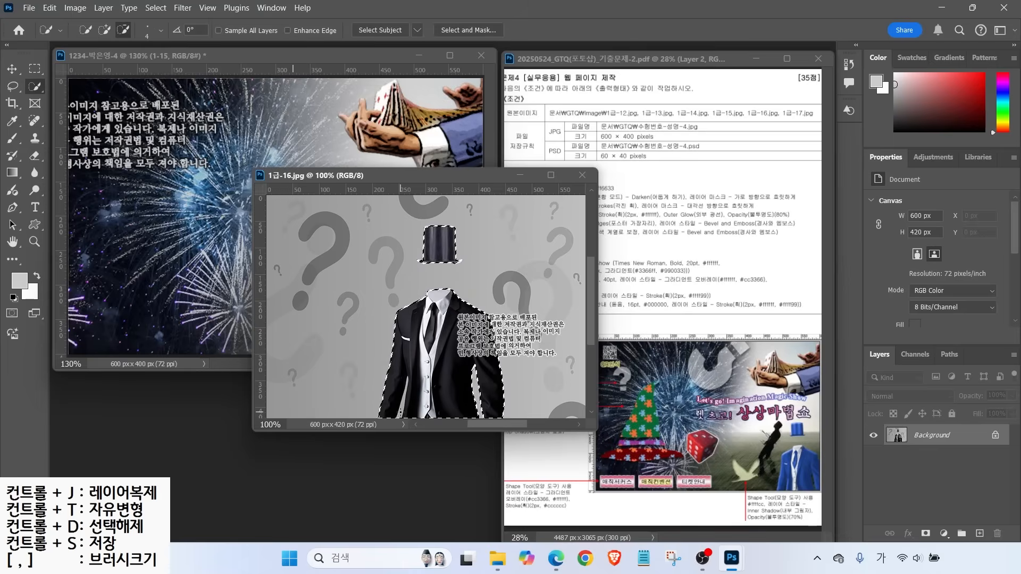
Drag the hat and suit into the composite, close the source, and name the layer 1-16
{"action": "key", "text": "v"}
{"action": "left_click_drag", "start_coordinate": [422, 338], "coordinate": [140, 270]}
{"action": "left_click", "coordinate": [583, 175]}
{"action": "double_click", "coordinate": [919, 438]}
{"action": "type", "text": "1-16"}
{"action": "key", "text": "Return"}
Scale the suit to about 44% and place it in the lower right
{"action": "key", "text": "ctrl+t"}
{"action": "left_click_drag", "start_coordinate": [251, 119], "coordinate": [153, 263]}
{"action": "left_click_drag", "start_coordinate": [107, 346], "coordinate": [447, 333]}
{"action": "left_click_drag", "start_coordinate": [418, 301], "coordinate": [414, 299]}
{"action": "key", "text": "Return"}
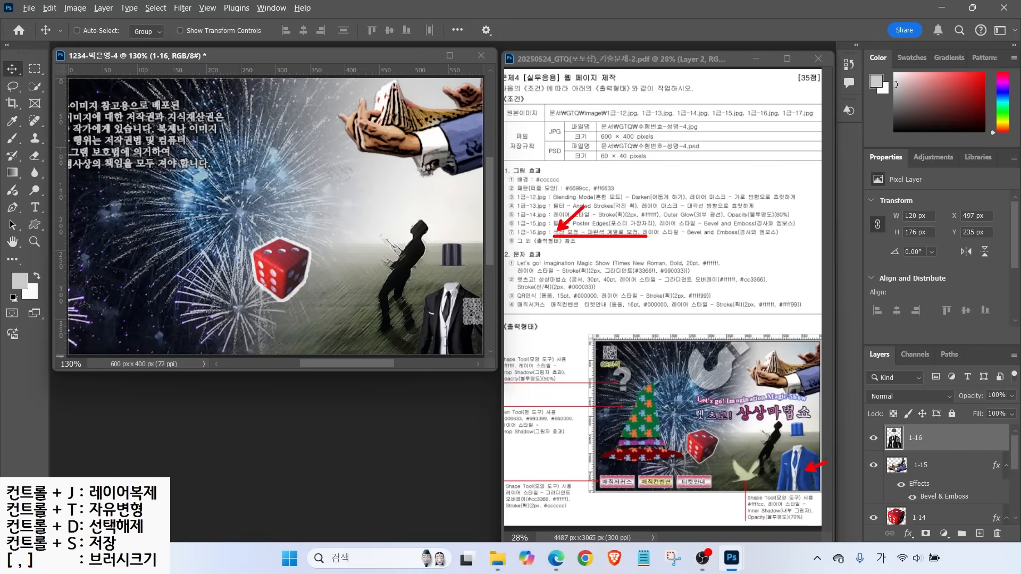
Reselect the hat and suit with Quick Selection in Add mode
{"action": "key", "text": "w"}
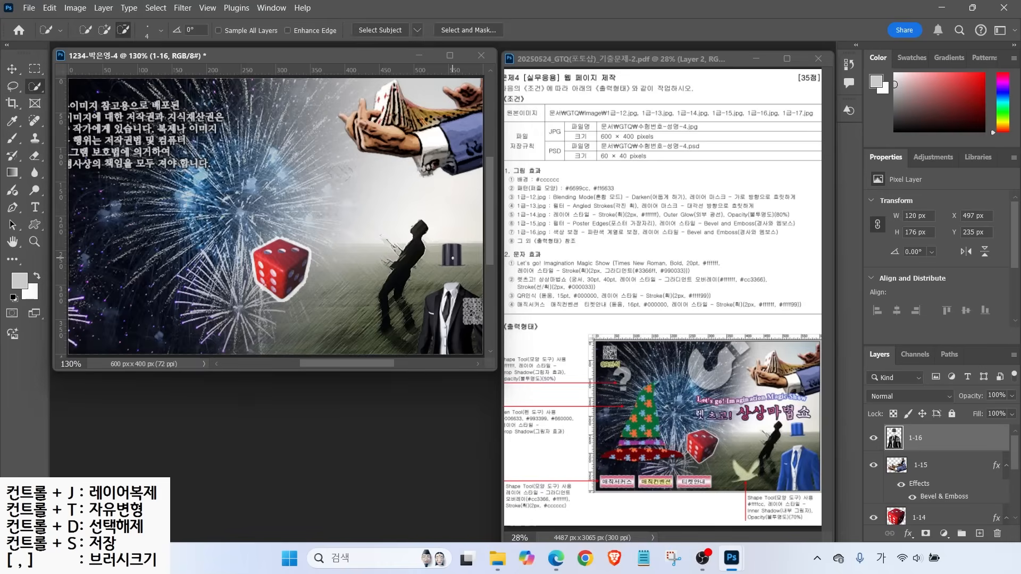
{"action": "left_click", "coordinate": [104, 29]}
{"action": "mouse_move", "coordinate": [432, 314]}
{"action": "left_mouse_down"}
{"action": "mouse_move", "coordinate": [447, 333]}
{"action": "mouse_move", "coordinate": [483, 311]}
{"action": "mouse_move", "coordinate": [479, 341]}
{"action": "left_mouse_up"}
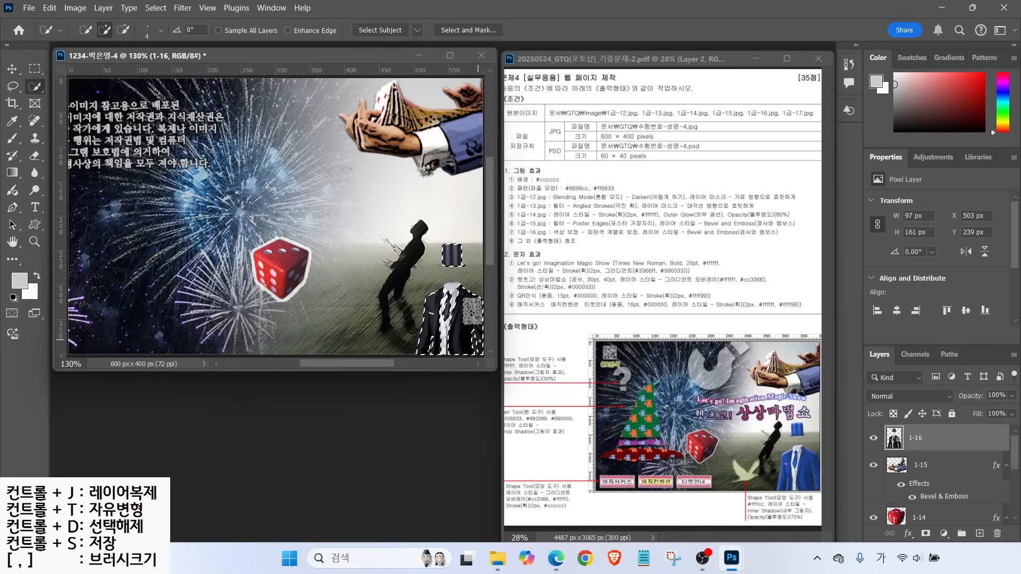
{"action": "left_click", "coordinate": [75, 7]}
Colorize the suit and hat with Hue/Saturation: Hue 204, Saturation 72, Lightness 18
{"action": "mouse_move", "coordinate": [85, 42]}
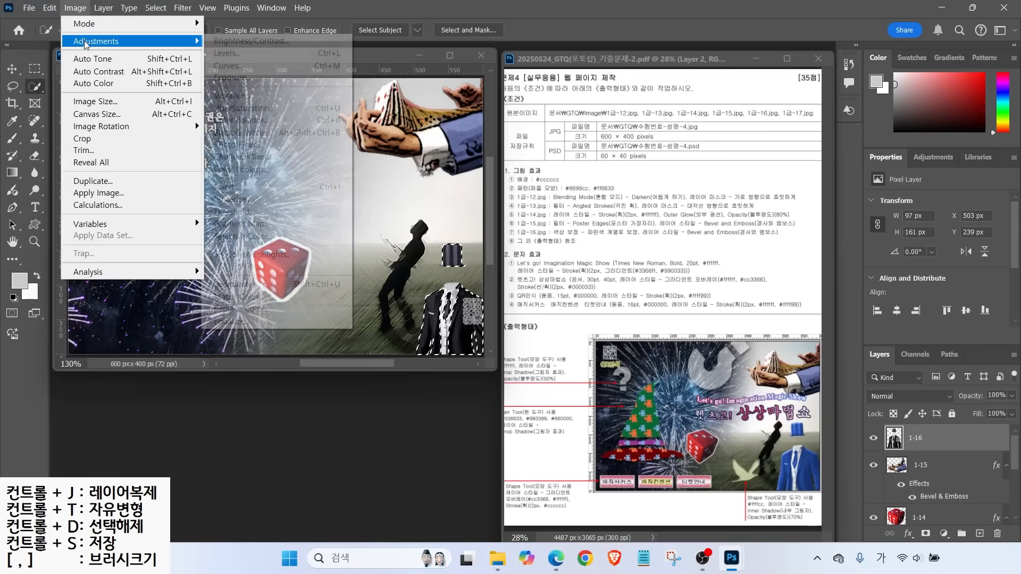
{"action": "left_click", "coordinate": [244, 108]}
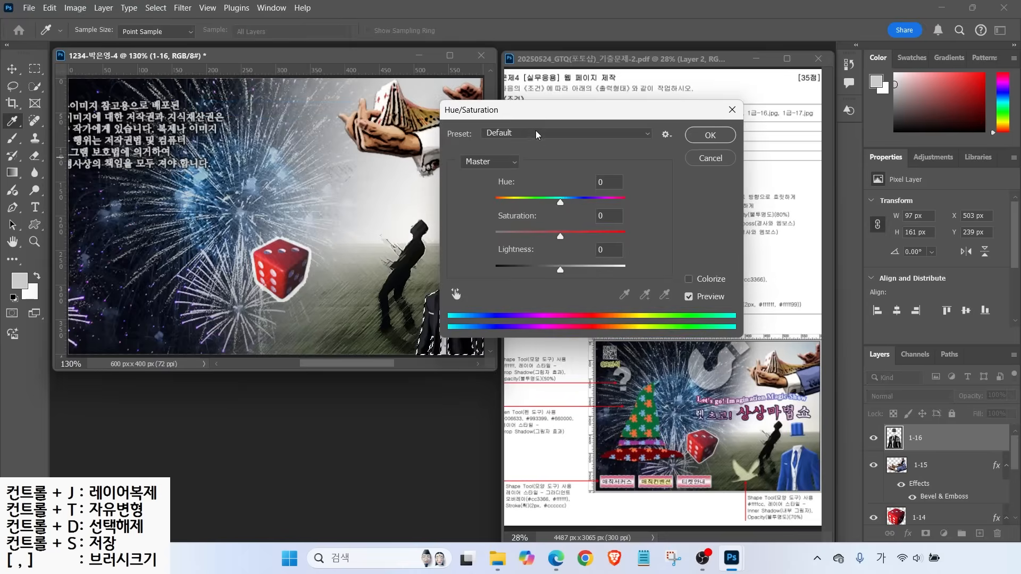
{"action": "left_click_drag", "start_coordinate": [544, 116], "coordinate": [683, 132]}
{"action": "left_click_drag", "start_coordinate": [699, 222], "coordinate": [723, 218]}
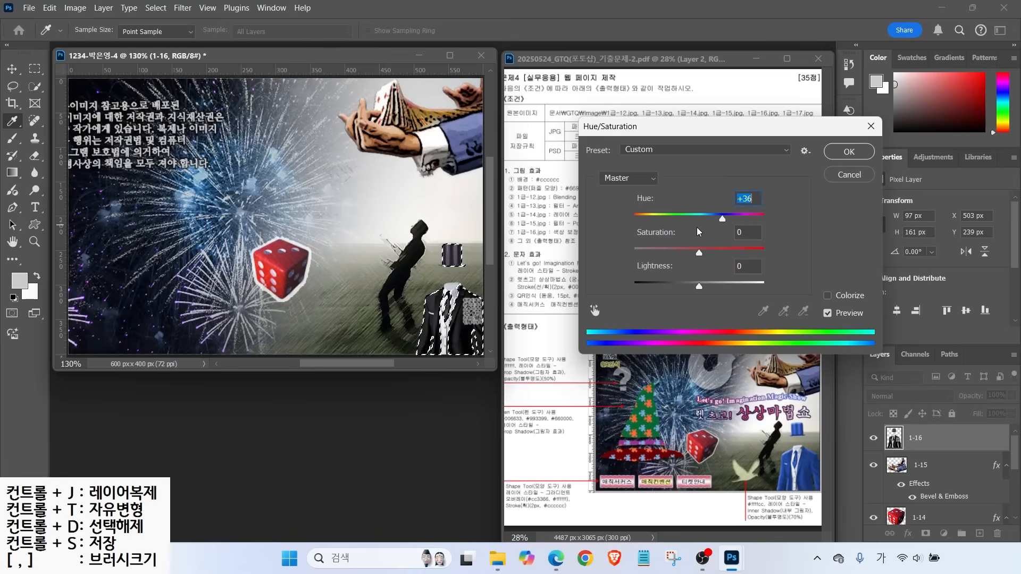
{"action": "left_click", "coordinate": [828, 296]}
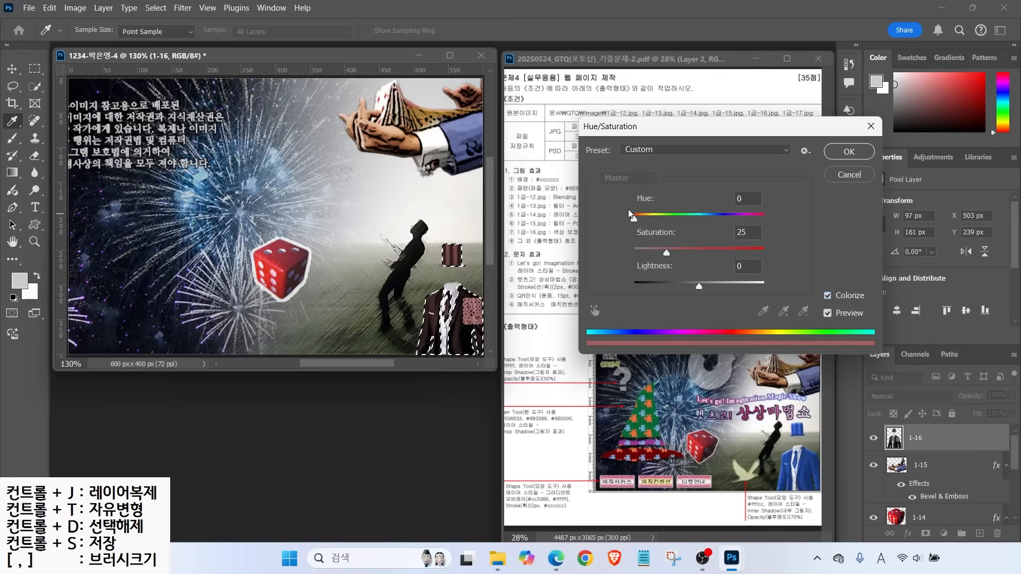
{"action": "left_click_drag", "start_coordinate": [631, 223], "coordinate": [724, 223]}
{"action": "left_click_drag", "start_coordinate": [668, 252], "coordinate": [730, 252]}
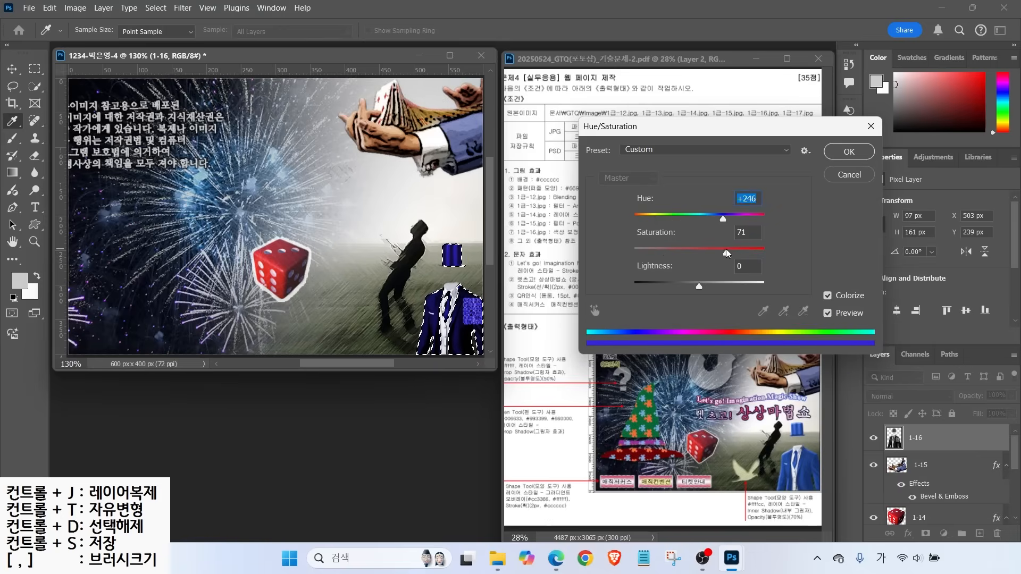
{"action": "left_click_drag", "start_coordinate": [720, 217], "coordinate": [707, 218]}
{"action": "left_click_drag", "start_coordinate": [700, 287], "coordinate": [706, 285]}
{"action": "left_click_drag", "start_coordinate": [708, 219], "coordinate": [708, 218]}
{"action": "left_click_drag", "start_coordinate": [724, 253], "coordinate": [728, 252]}
{"action": "left_click_drag", "start_coordinate": [705, 286], "coordinate": [711, 286]}
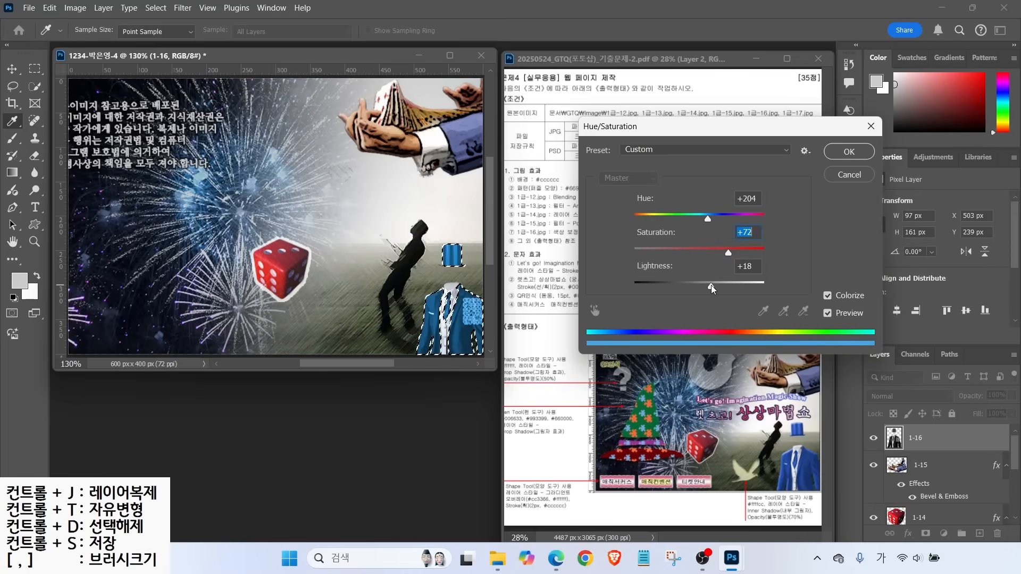
{"action": "left_click", "coordinate": [850, 152]}
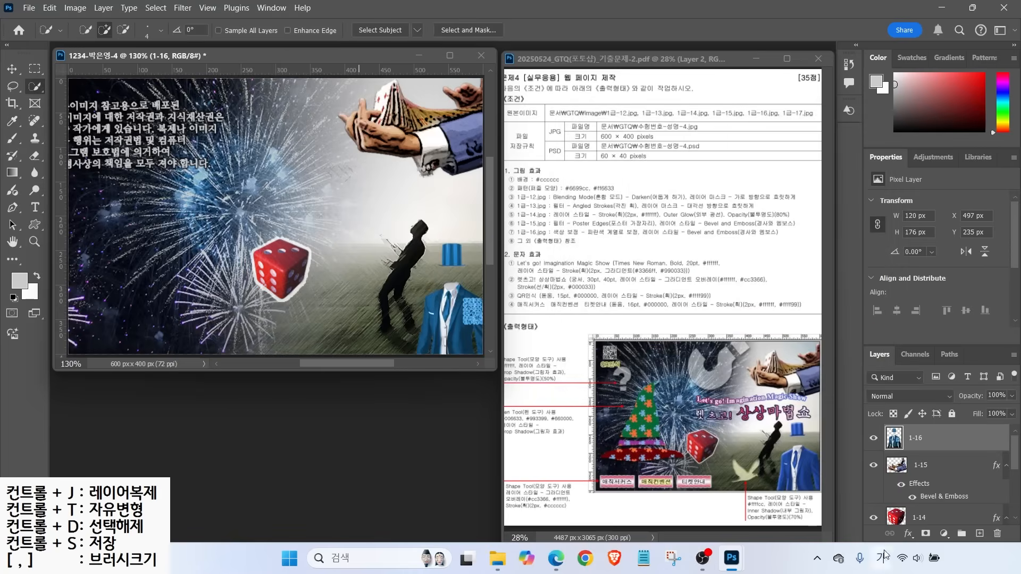
Add Bevel & Emboss to layer 1-16 and open the QR code image
{"action": "left_click", "coordinate": [909, 533]}
{"action": "left_click", "coordinate": [935, 430]}
{"action": "left_click", "coordinate": [887, 86]}
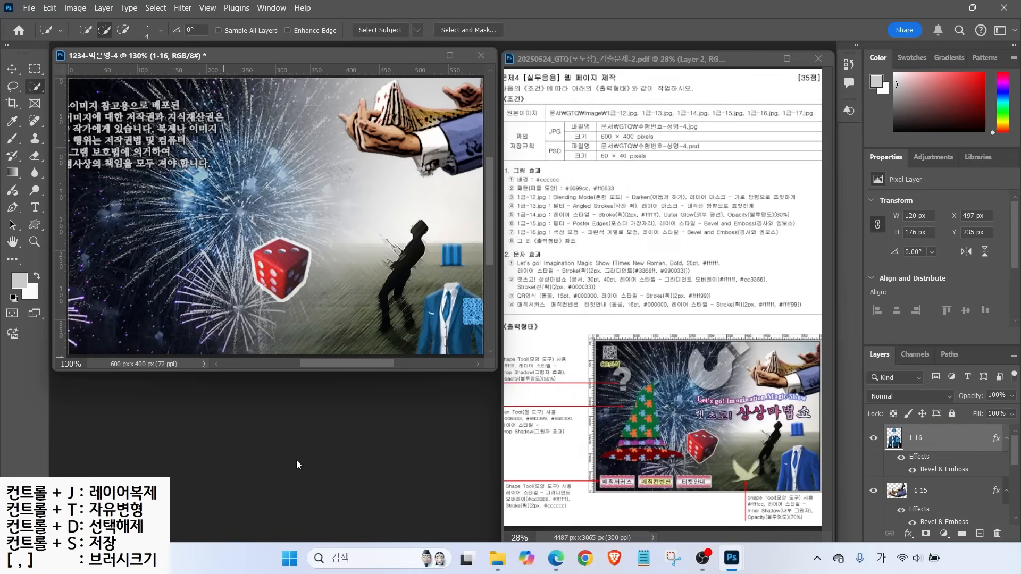
{"action": "key", "text": "ctrl+o"}
{"action": "double_click", "coordinate": [365, 236]}
Outline the QR code and its text strip with the Polygonal Lasso
{"action": "left_click_drag", "start_coordinate": [98, 78], "coordinate": [431, 261]}
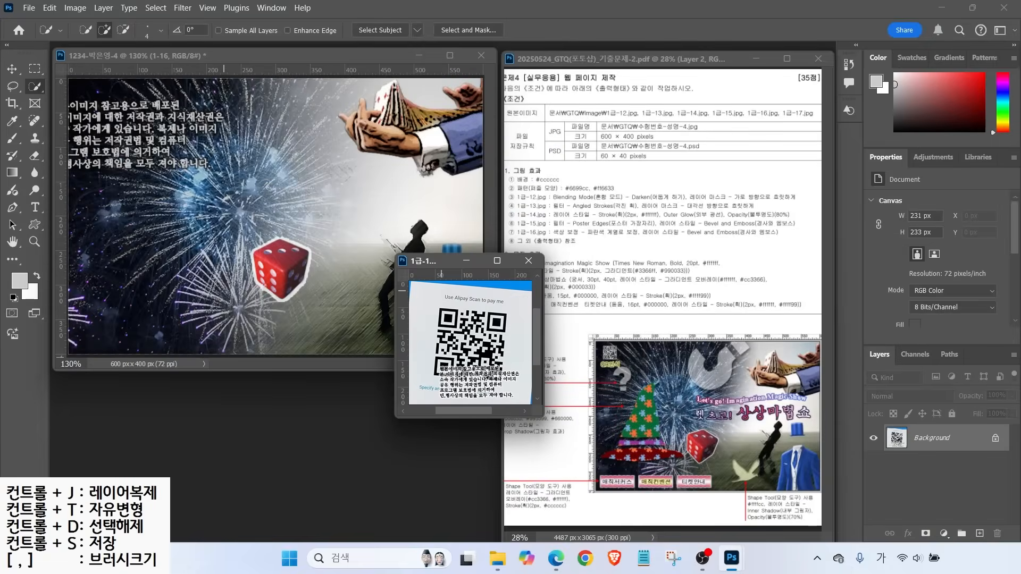
{"action": "right_click", "coordinate": [13, 87]}
{"action": "left_click", "coordinate": [56, 107]}
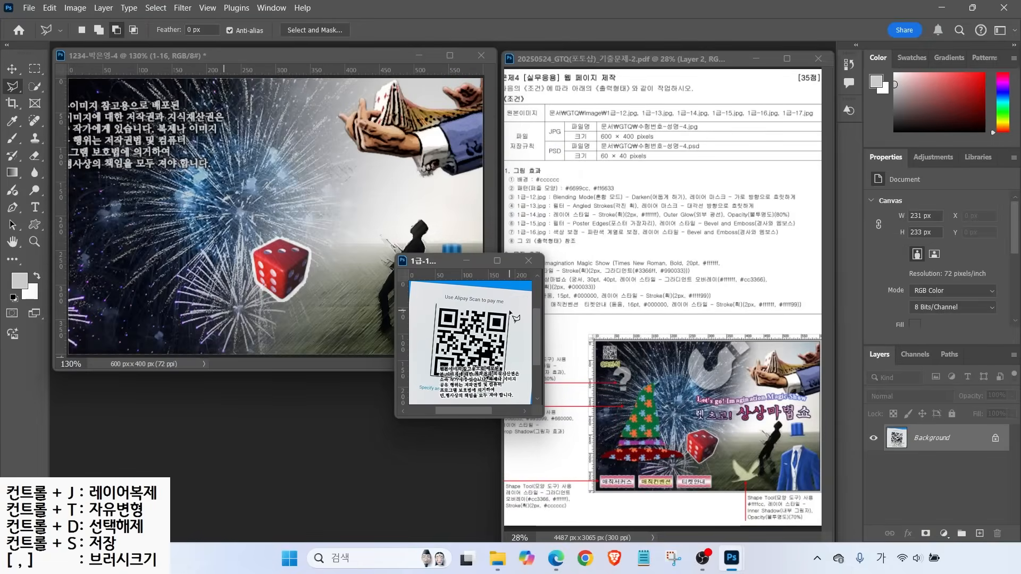
{"action": "left_click", "coordinate": [435, 307]}
{"action": "left_click", "coordinate": [510, 309]}
{"action": "left_click", "coordinate": [505, 384]}
{"action": "left_click", "coordinate": [431, 374]}
{"action": "left_click", "coordinate": [436, 307]}
{"action": "left_click", "coordinate": [428, 299]}
{"action": "left_click", "coordinate": [517, 302]}
{"action": "left_click", "coordinate": [514, 311]}
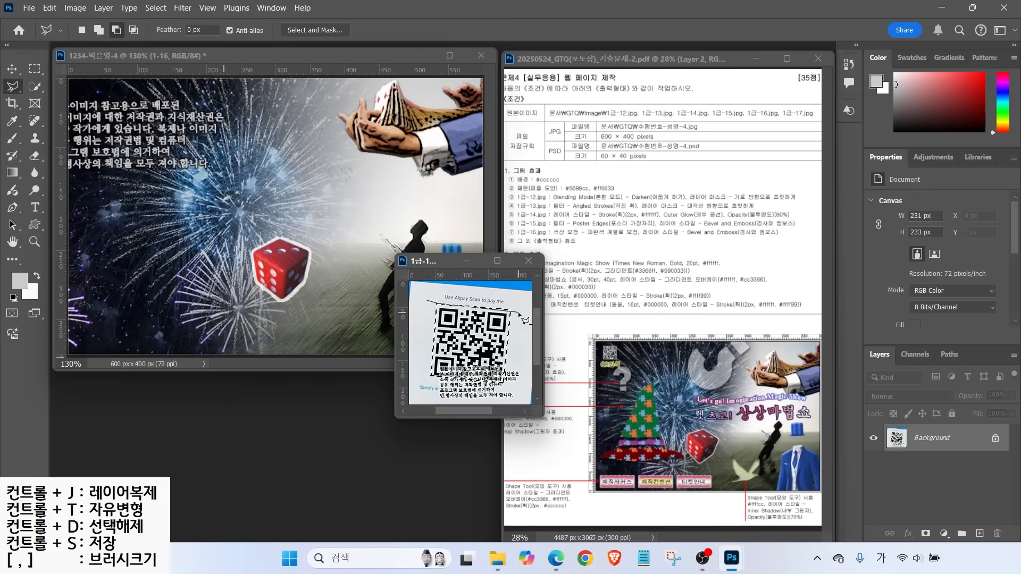
{"action": "left_click", "coordinate": [428, 301]}
Move the QR code into the magic-show image and name the layer 1-17
{"action": "left_click", "coordinate": [12, 69]}
{"action": "left_click_drag", "start_coordinate": [478, 353], "coordinate": [244, 296]}
{"action": "double_click", "coordinate": [924, 438]}
{"action": "type", "text": "1-17"}
{"action": "key", "text": "Return"}
Shrink the QR code to about 52 × 52 px in the top-left corner
{"action": "key", "text": "ctrl+t"}
{"action": "left_click_drag", "start_coordinate": [283, 230], "coordinate": [223, 285]}
{"action": "left_click_drag", "start_coordinate": [211, 323], "coordinate": [109, 117]}
{"action": "key", "text": "Return"}
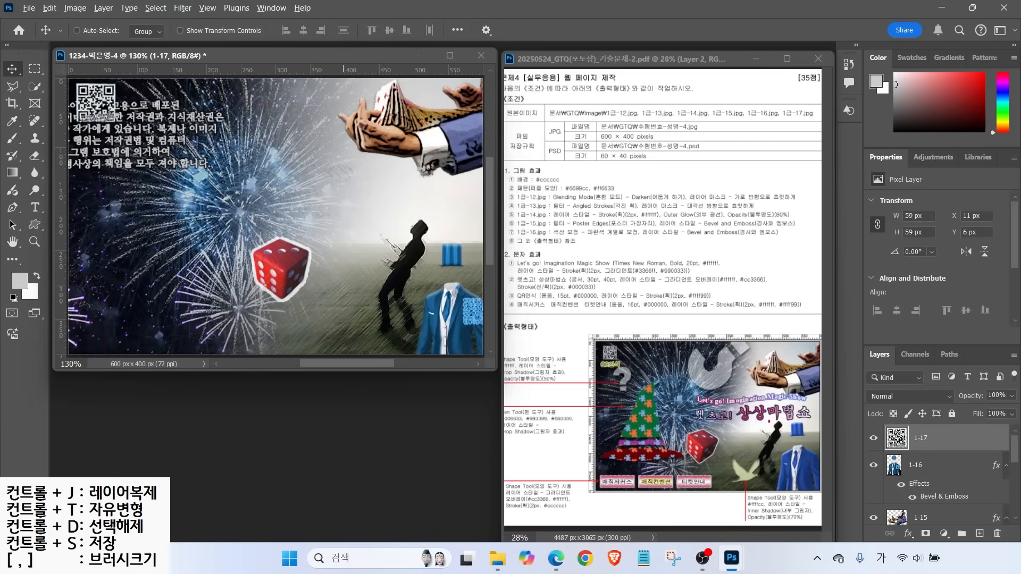
{"action": "key", "text": "ctrl+t"}
{"action": "left_click_drag", "start_coordinate": [75, 78], "coordinate": [81, 87]}
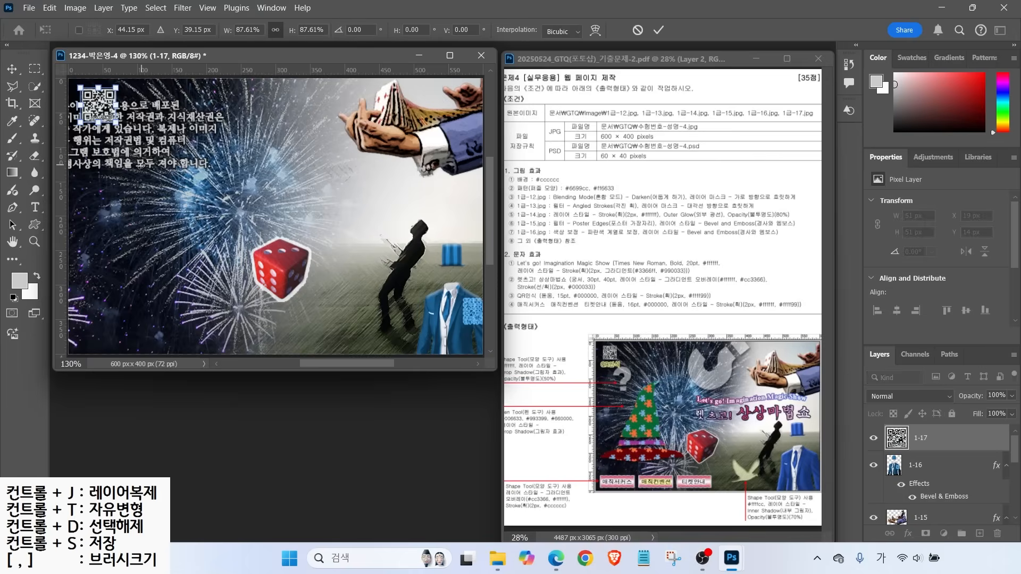
{"action": "key", "text": "Return"}
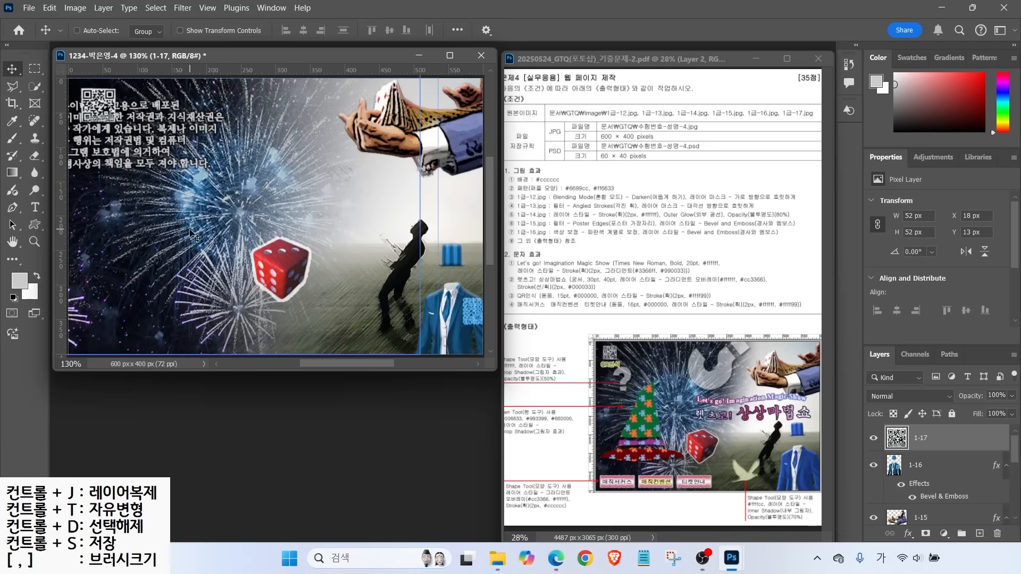
{"action": "left_click_drag", "start_coordinate": [873, 439], "coordinate": [873, 518]}
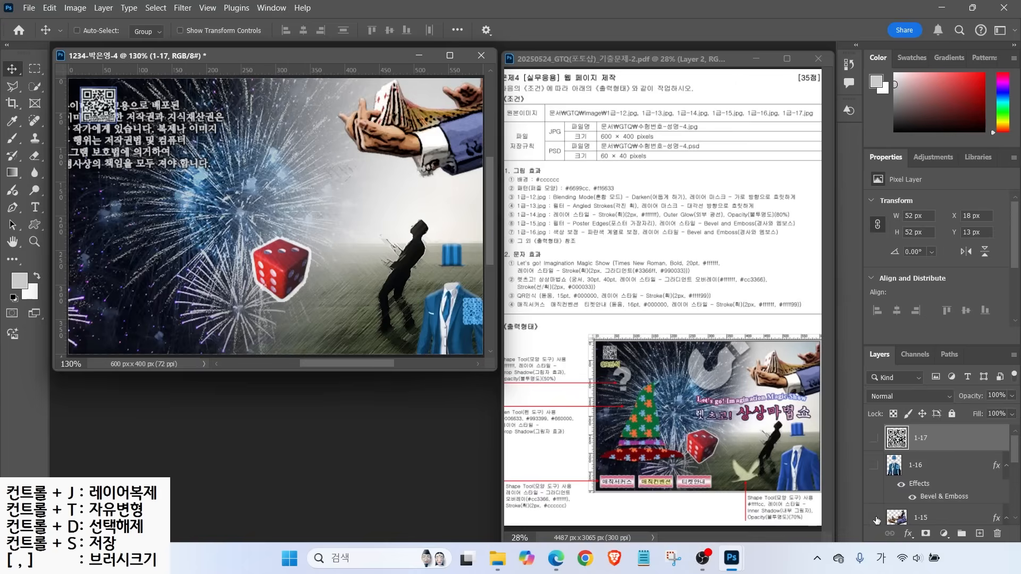
Hide all picture layers so only the grey Background layer shows
{"action": "scroll", "coordinate": [873, 511], "scroll_direction": "down", "scroll_amount": 3}
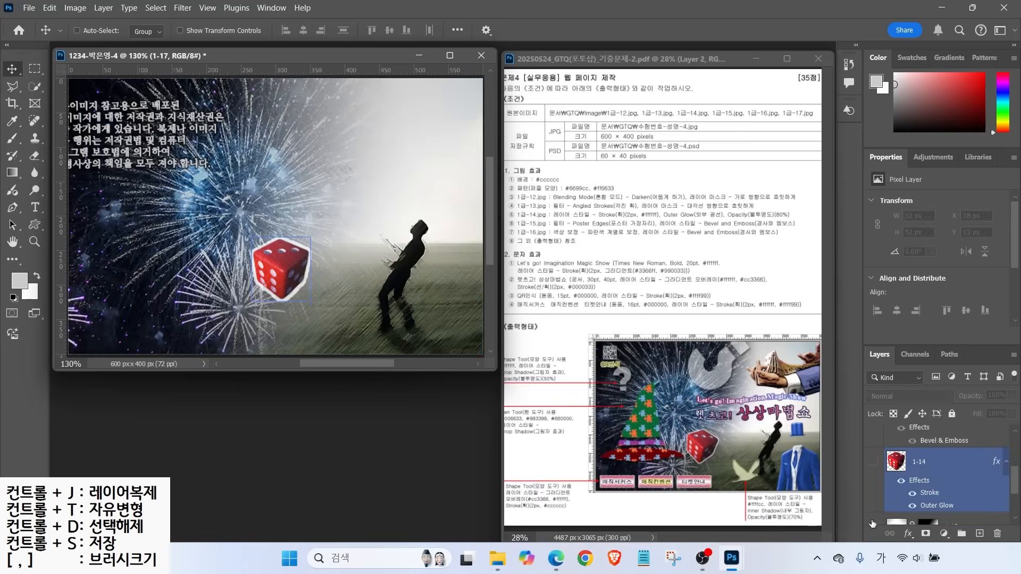
{"action": "scroll", "coordinate": [873, 526], "scroll_direction": "down", "scroll_amount": 3}
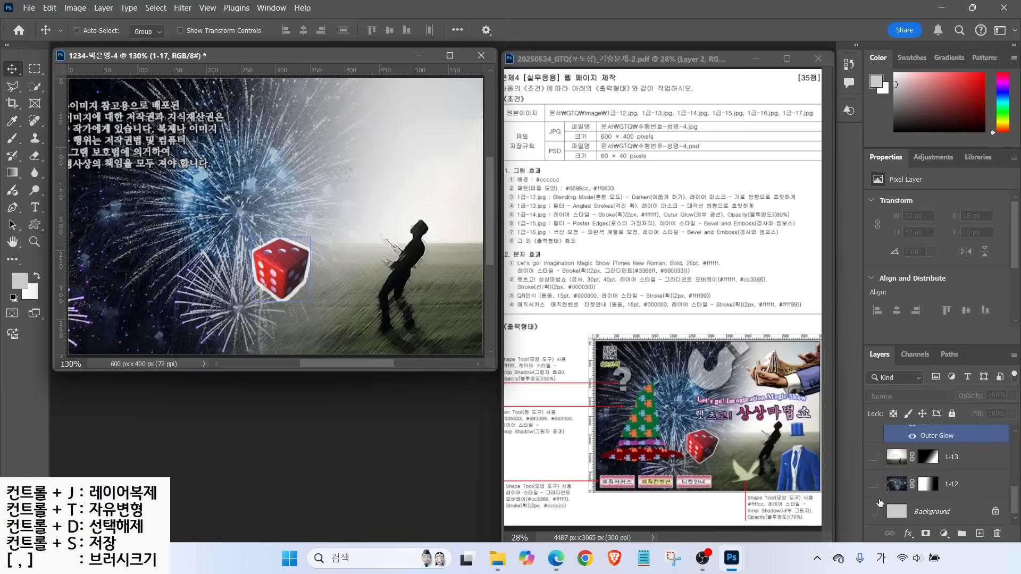
{"action": "left_click", "coordinate": [874, 511]}
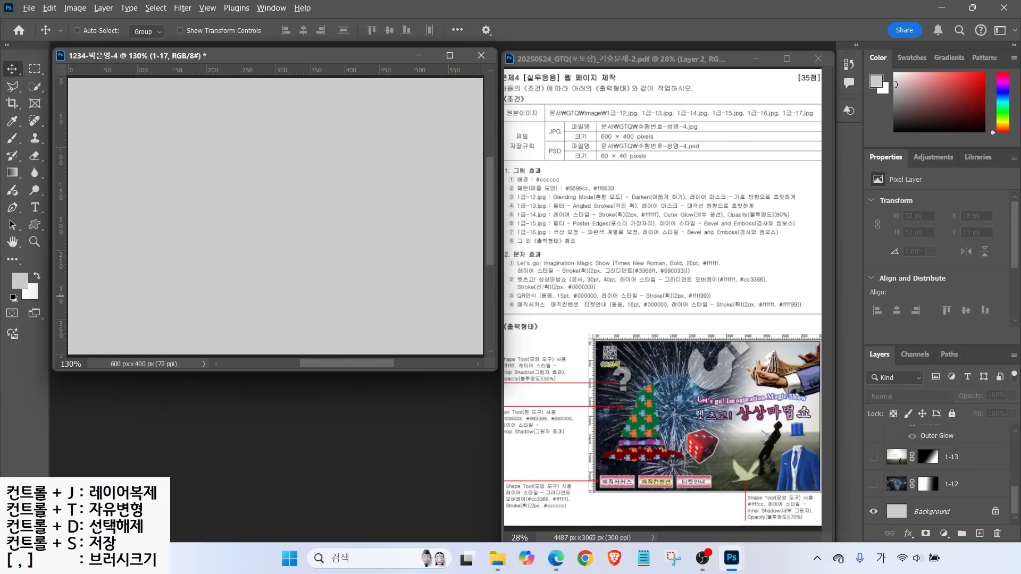
{"action": "left_click_drag", "start_coordinate": [686, 471], "coordinate": [684, 308]}
{"action": "left_click_drag", "start_coordinate": [579, 379], "coordinate": [726, 378]}
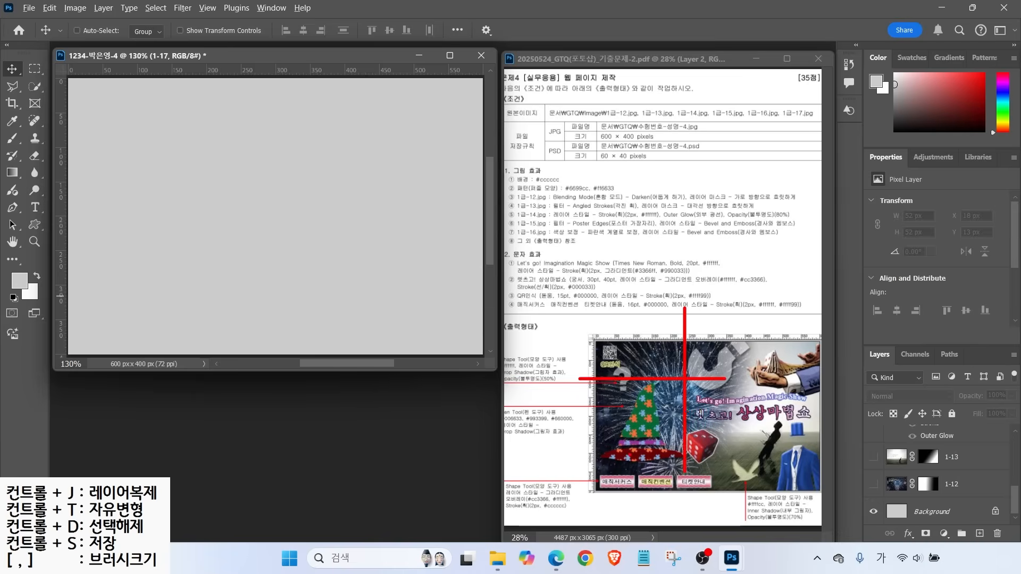
{"action": "key", "text": "Escape"}
{"action": "left_click", "coordinate": [61, 157]}
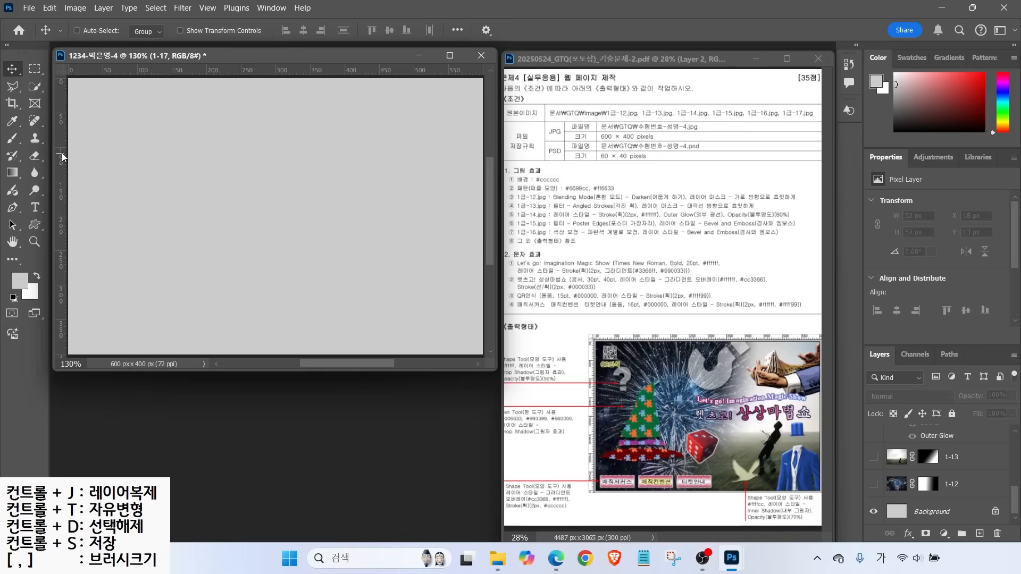
Add a vertical guide near x 158 px and a horizontal guide, and set the Pen to Shape mode
{"action": "left_click_drag", "start_coordinate": [62, 153], "coordinate": [235, 178]}
{"action": "left_click_drag", "start_coordinate": [187, 67], "coordinate": [157, 304]}
{"action": "scroll", "coordinate": [130, 234], "scroll_direction": "up", "scroll_amount": 3}
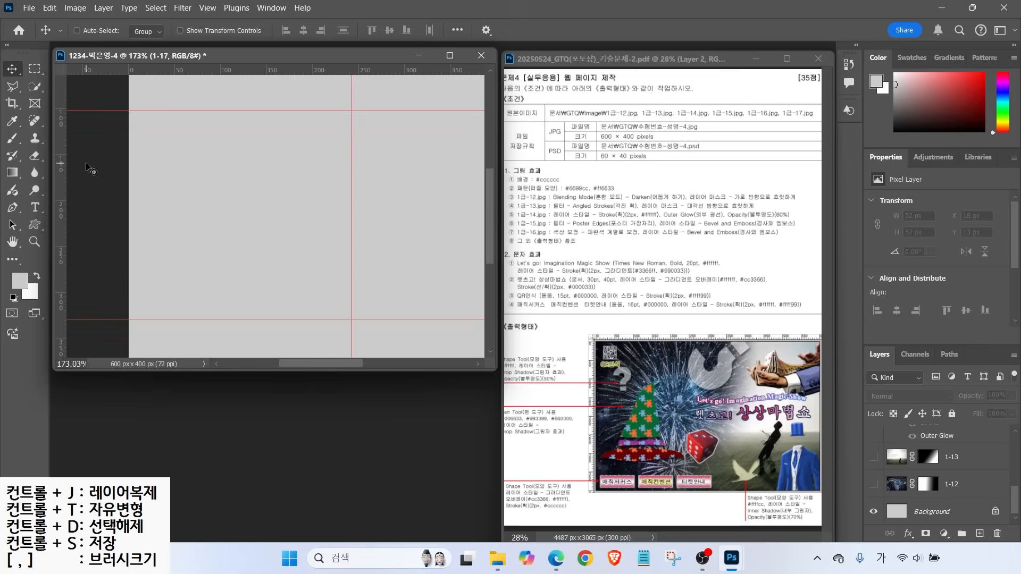
{"action": "left_click", "coordinate": [13, 207]}
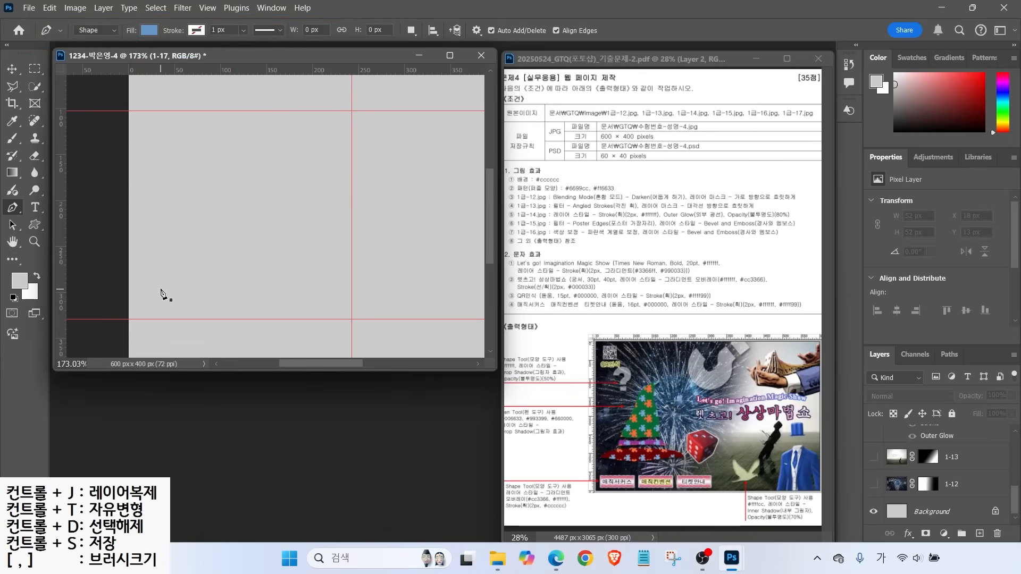
Draw a closed, curved leaf-like hat-brim shape with the Pen tool
{"action": "left_click", "coordinate": [158, 291]}
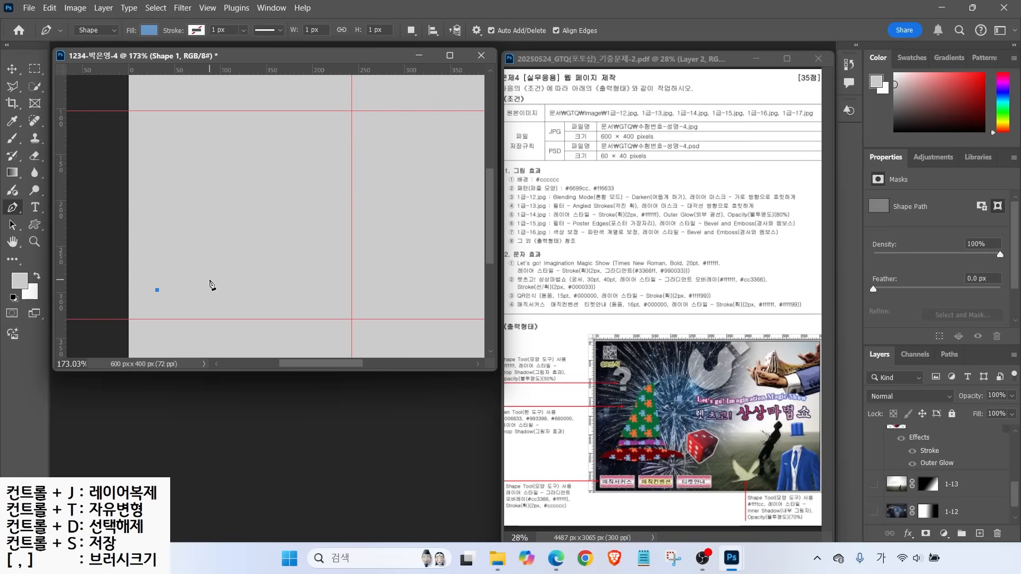
{"action": "left_click_drag", "start_coordinate": [214, 276], "coordinate": [142, 303]}
{"action": "key", "text": "ctrl+z"}
{"action": "key", "text": "ctrl+z"}
{"action": "left_click", "coordinate": [339, 309]}
{"action": "left_click", "coordinate": [136, 306]}
{"action": "left_click", "coordinate": [157, 290]}
Flatten the shape's bottom curve by adjusting its anchor points with Direct Selection
{"action": "left_click", "coordinate": [11, 225]}
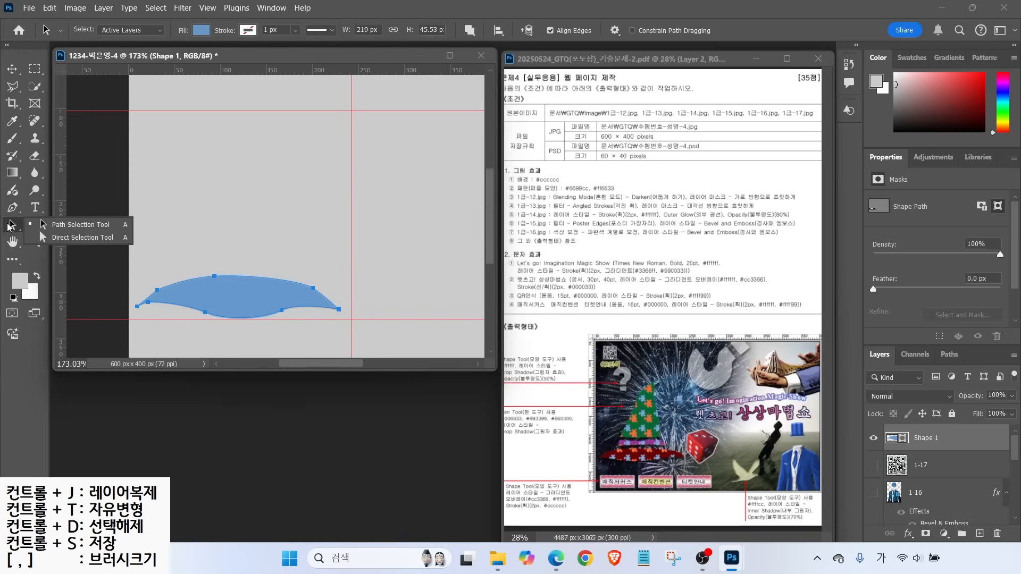
{"action": "left_click", "coordinate": [77, 237]}
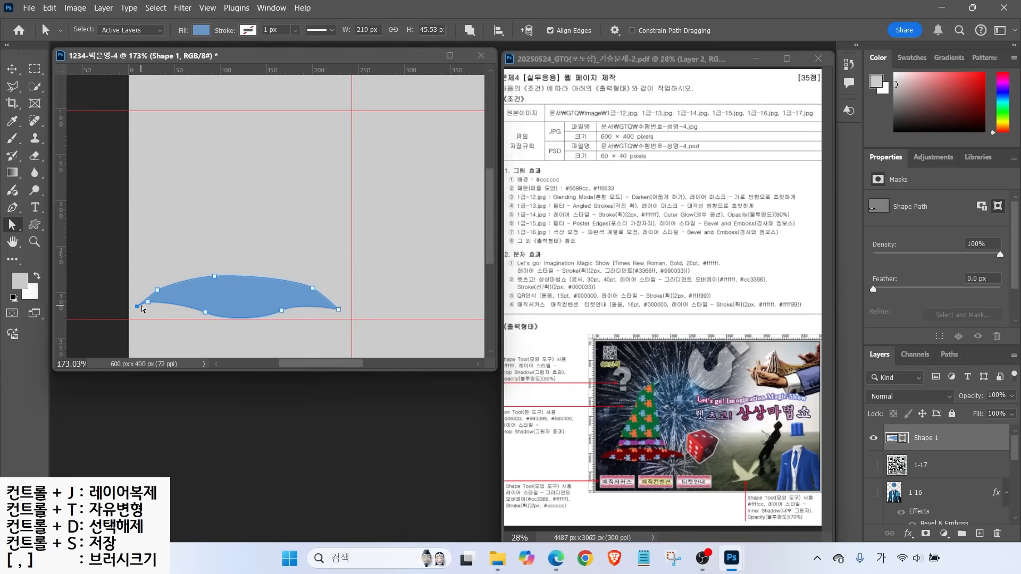
{"action": "left_click", "coordinate": [148, 306]}
{"action": "left_click", "coordinate": [205, 312]}
{"action": "left_click_drag", "start_coordinate": [227, 321], "coordinate": [291, 310]}
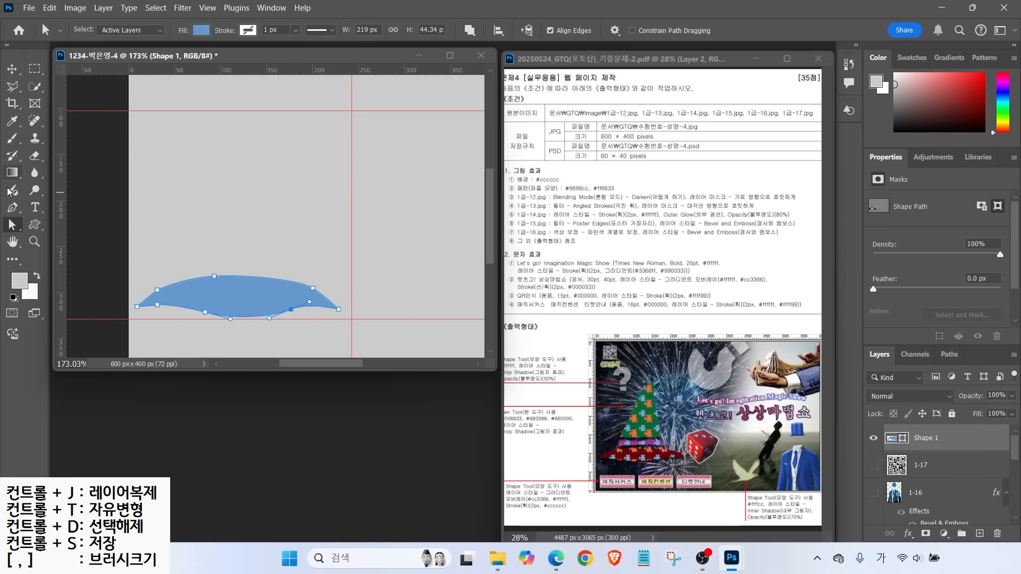
{"action": "key", "text": "p"}
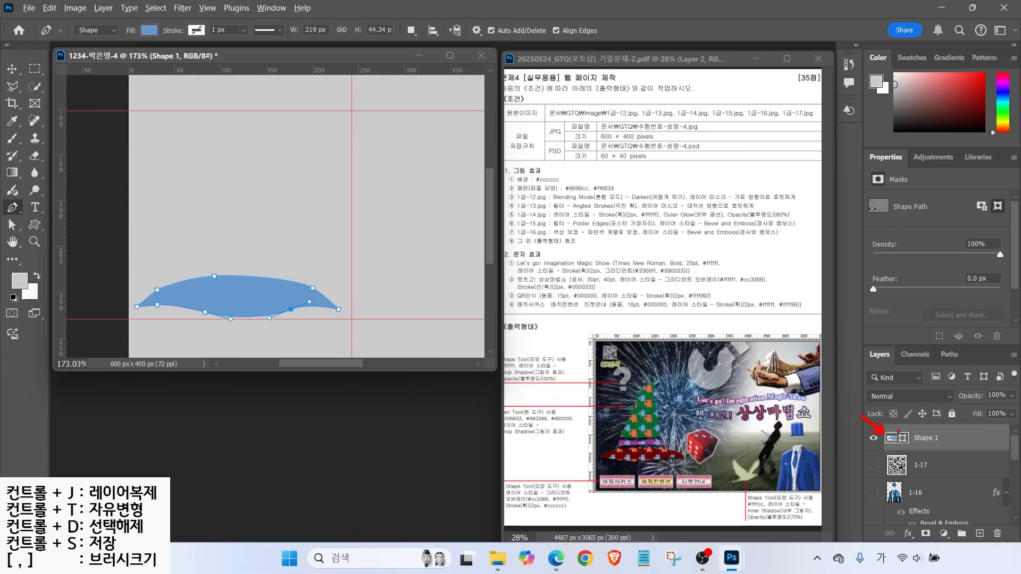
Set Shape 1's fill to dark red #660000 and nudge it slightly right and down
{"action": "double_click", "coordinate": [893, 440]}
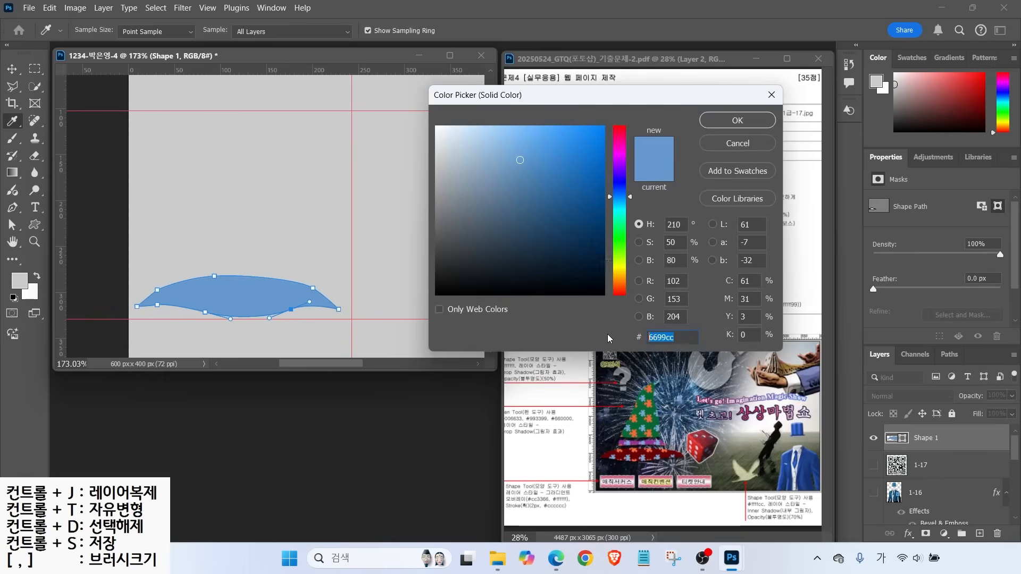
{"action": "key", "text": "alt"}
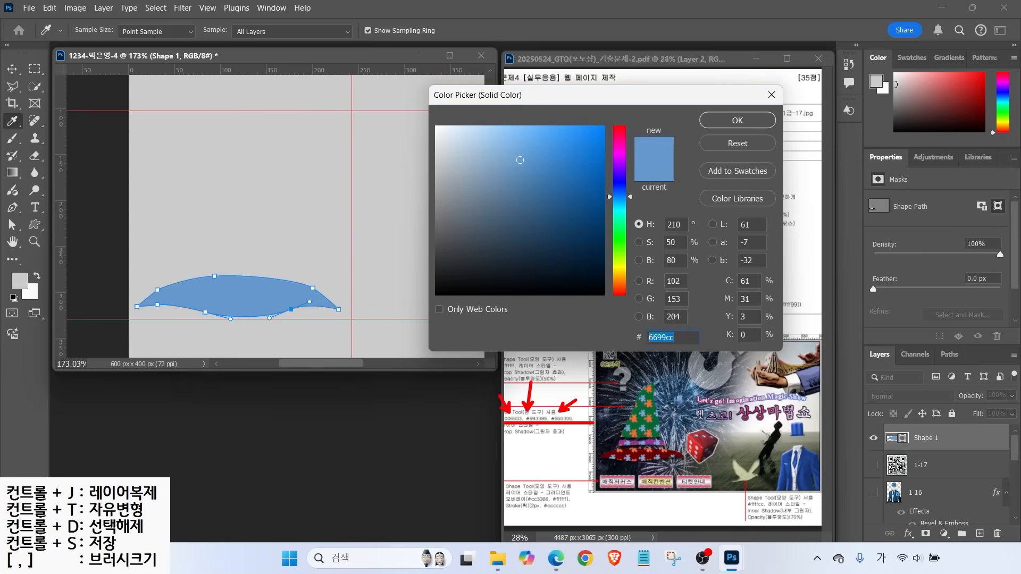
{"action": "key", "text": "Escape"}
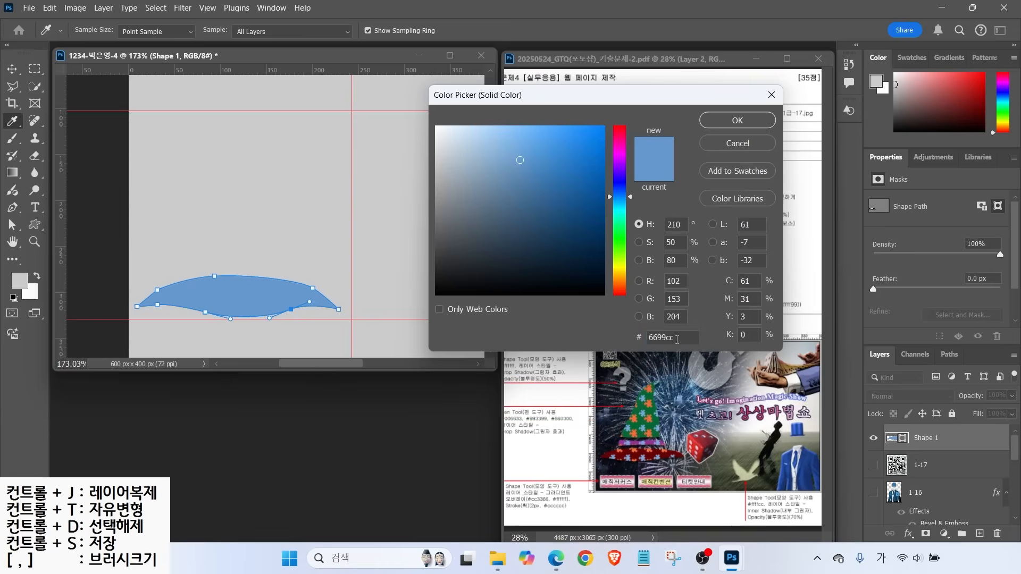
{"action": "double_click", "coordinate": [677, 337]}
{"action": "type", "text": "063"}
{"action": "double_click", "coordinate": [657, 337]}
{"action": "type", "text": "600"}
{"action": "key", "text": "Return"}
{"action": "key", "text": "v"}
{"action": "mouse_move", "coordinate": [229, 287]}
{"action": "left_mouse_down"}
{"action": "mouse_move", "coordinate": [298, 290]}
{"action": "mouse_move", "coordinate": [237, 291]}
{"action": "left_mouse_up"}
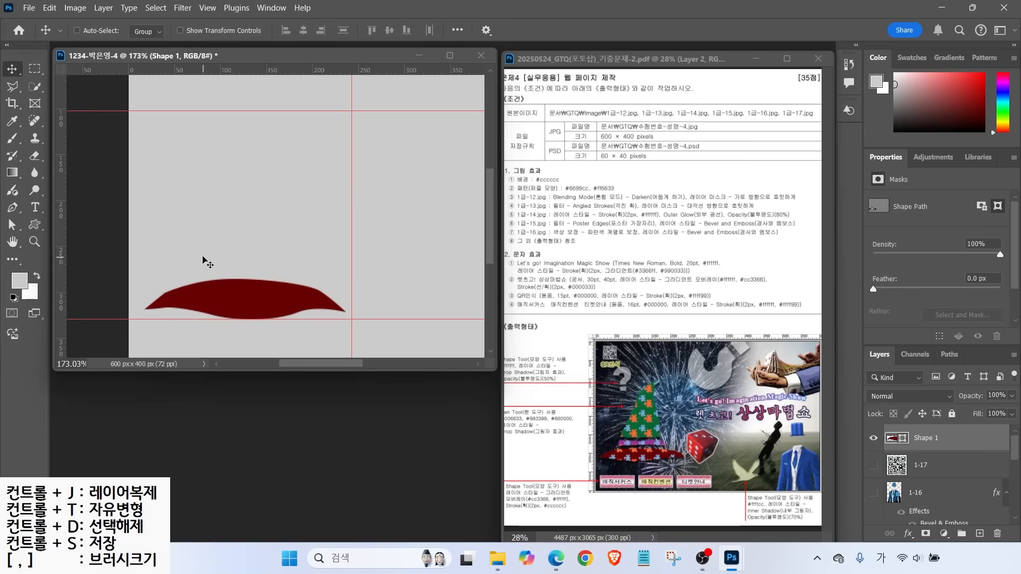
Draw a curved band shape above the brim with the Pen tool and fill it purple #993399
{"action": "left_click", "coordinate": [13, 211]}
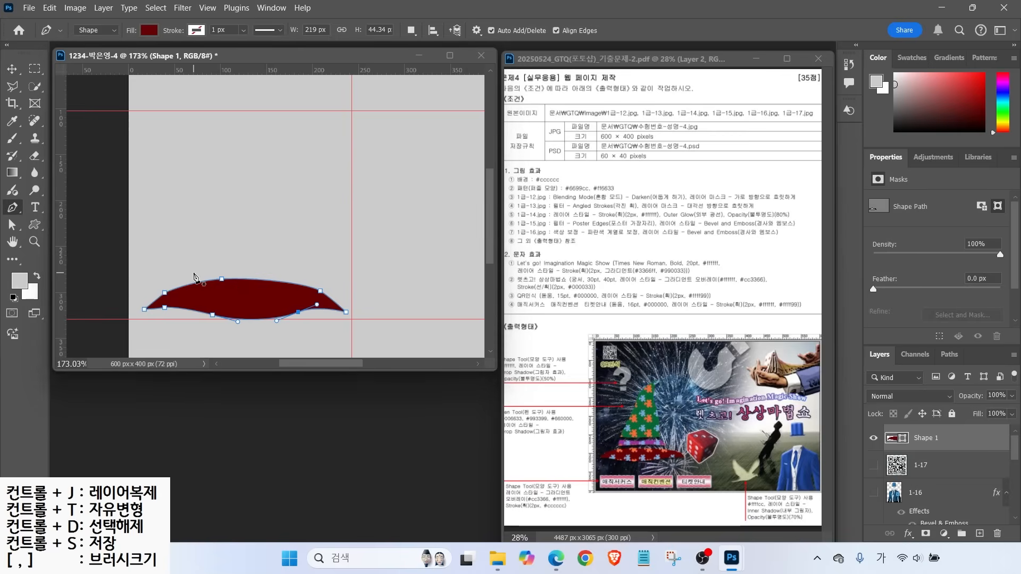
{"action": "left_click", "coordinate": [191, 273]}
{"action": "left_click_drag", "start_coordinate": [254, 271], "coordinate": [323, 282]}
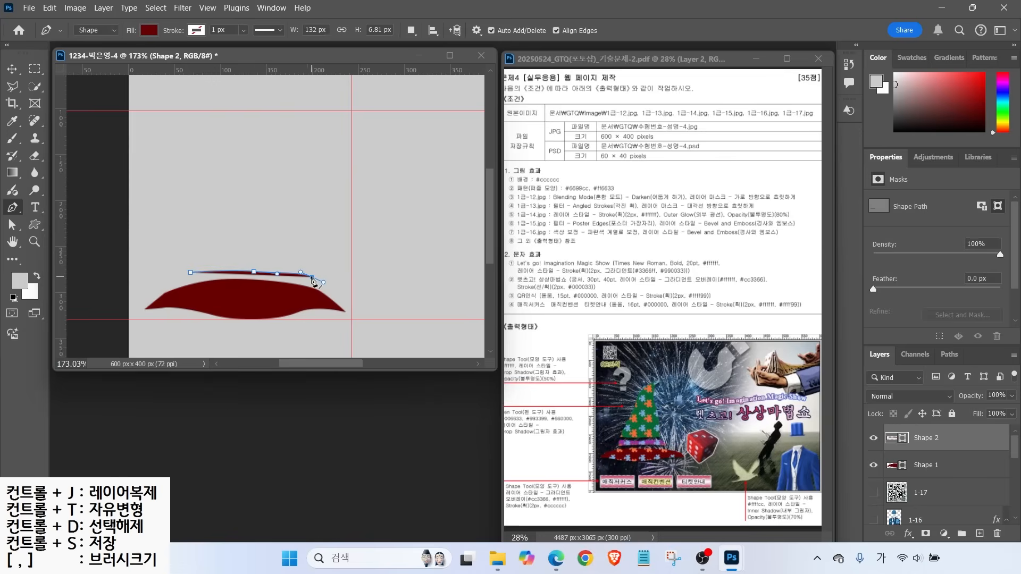
{"action": "left_click", "coordinate": [306, 257]}
{"action": "left_click_drag", "start_coordinate": [262, 255], "coordinate": [238, 257]}
{"action": "left_click", "coordinate": [218, 258]}
{"action": "left_click", "coordinate": [190, 256]}
{"action": "left_click", "coordinate": [191, 273]}
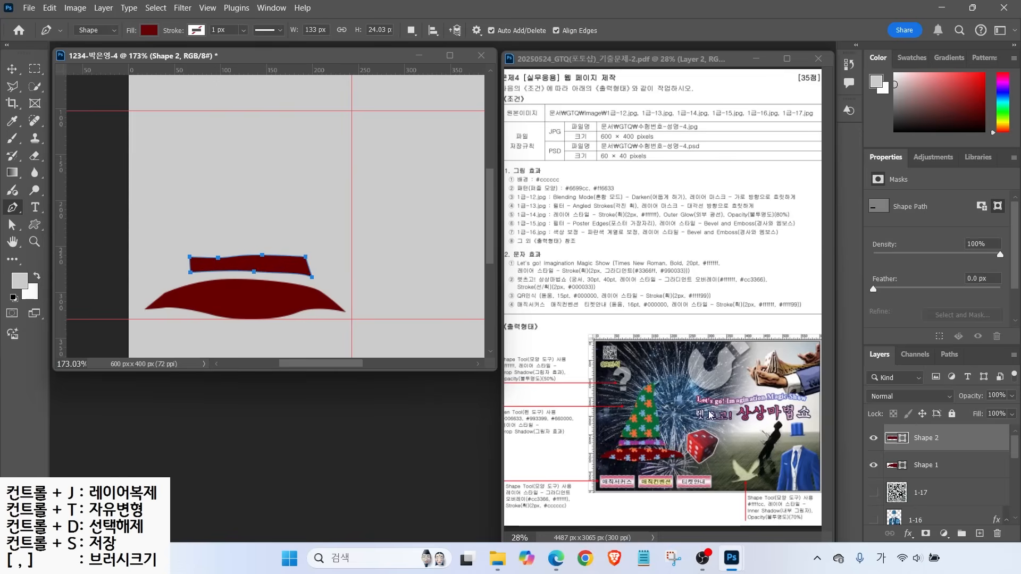
{"action": "double_click", "coordinate": [890, 439]}
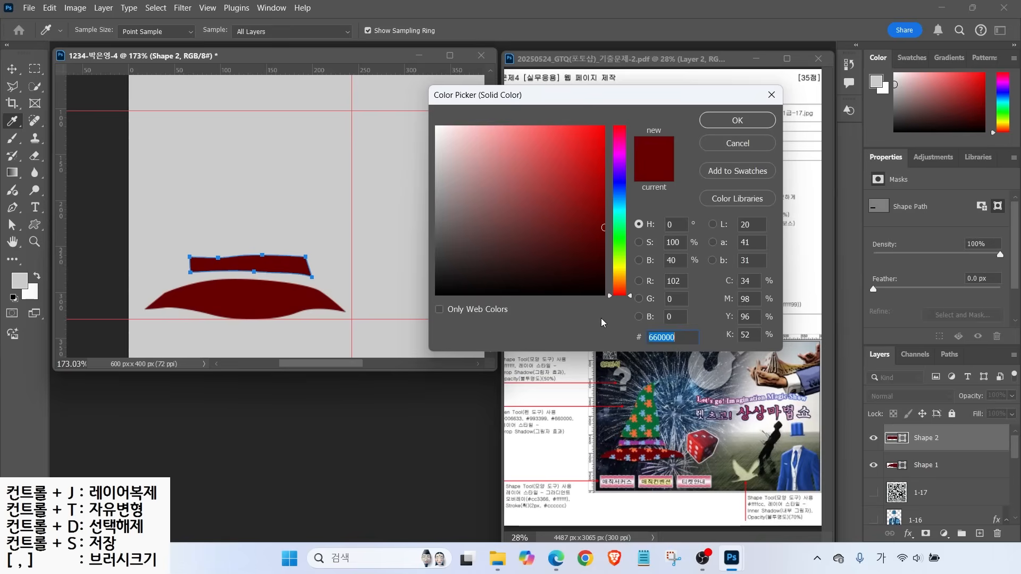
{"action": "type", "text": "993399"}
{"action": "key", "text": "Return"}
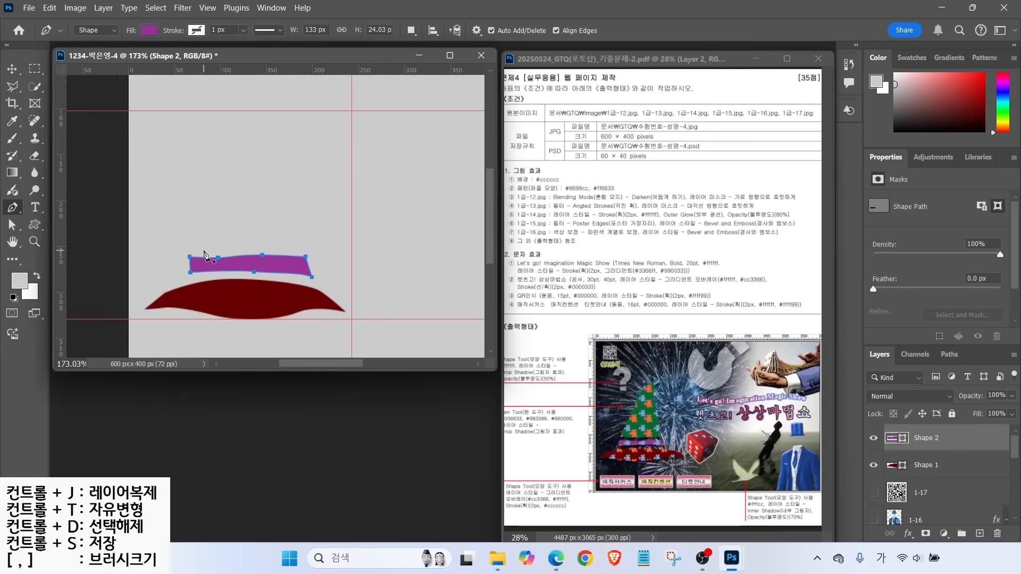
Draw the pointed hat cone above the band and fill it green #006633
{"action": "left_click", "coordinate": [192, 248]}
{"action": "left_click", "coordinate": [245, 249]}
{"action": "left_click", "coordinate": [305, 253]}
{"action": "left_click_drag", "start_coordinate": [293, 190], "coordinate": [291, 105]}
{"action": "key", "text": "ctrl+z"}
{"action": "left_click", "coordinate": [284, 110], "text": "alt"}
{"action": "left_click_drag", "start_coordinate": [217, 156], "coordinate": [208, 180]}
{"action": "key", "text": "ctrl+z"}
{"action": "left_click_drag", "start_coordinate": [232, 147], "coordinate": [219, 169]}
{"action": "left_click_drag", "start_coordinate": [200, 205], "coordinate": [192, 225]}
{"action": "left_click", "coordinate": [192, 249]}
{"action": "double_click", "coordinate": [895, 438]}
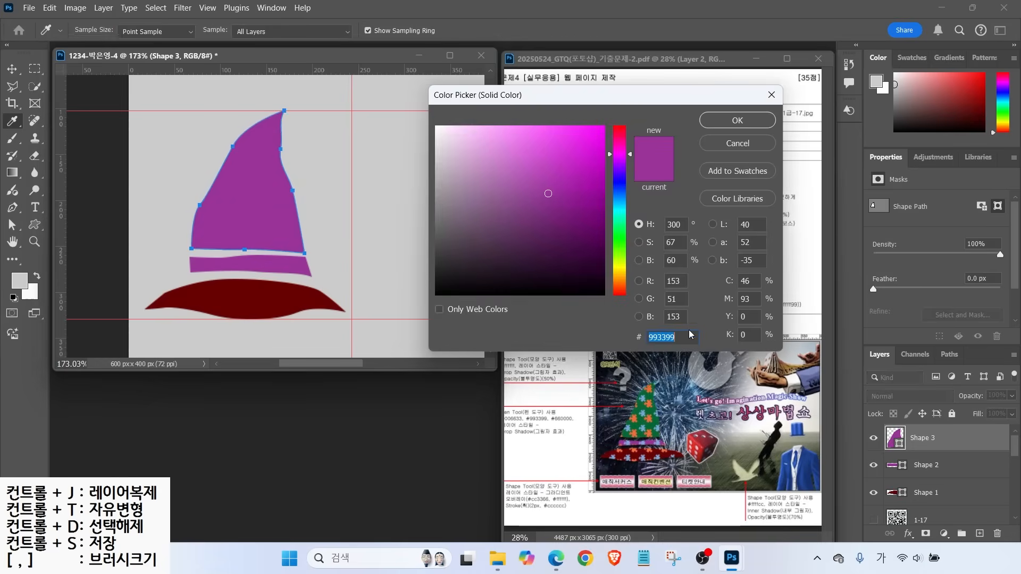
{"action": "type", "text": "006633"}
{"action": "key", "text": "Return"}
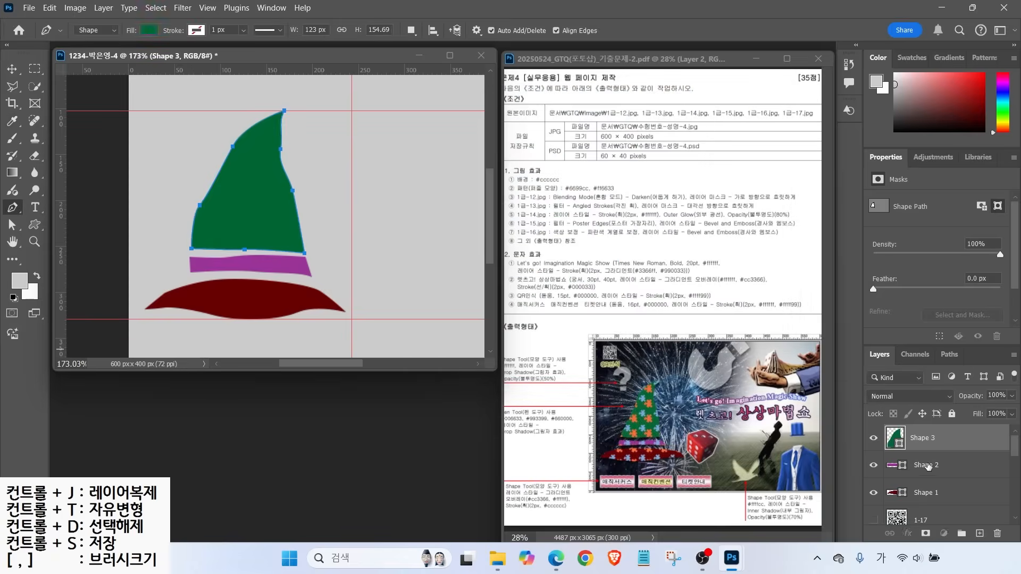
Add a new empty layer above the green cone layer
{"action": "left_click", "coordinate": [928, 466]}
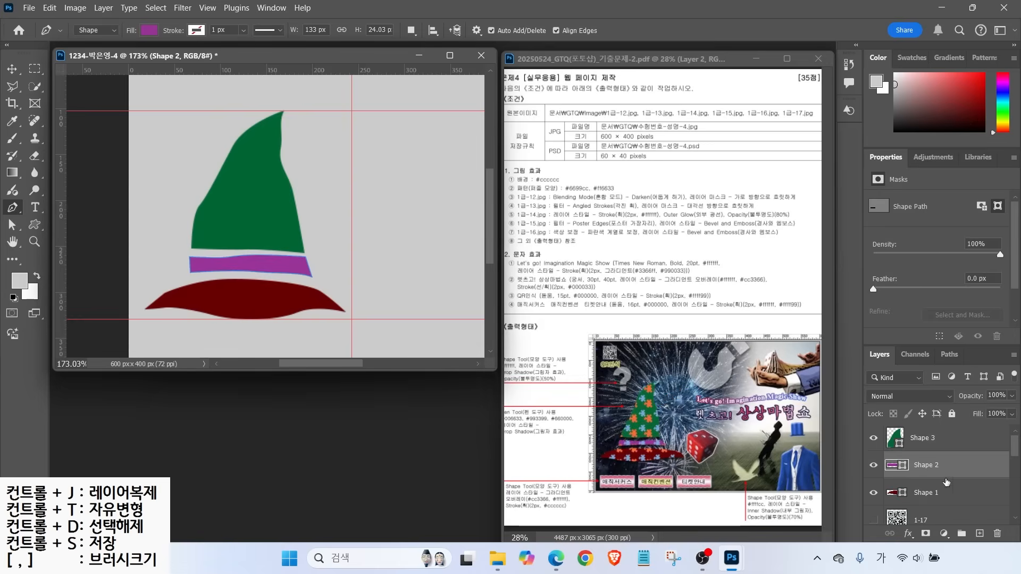
{"action": "left_click", "coordinate": [941, 437]}
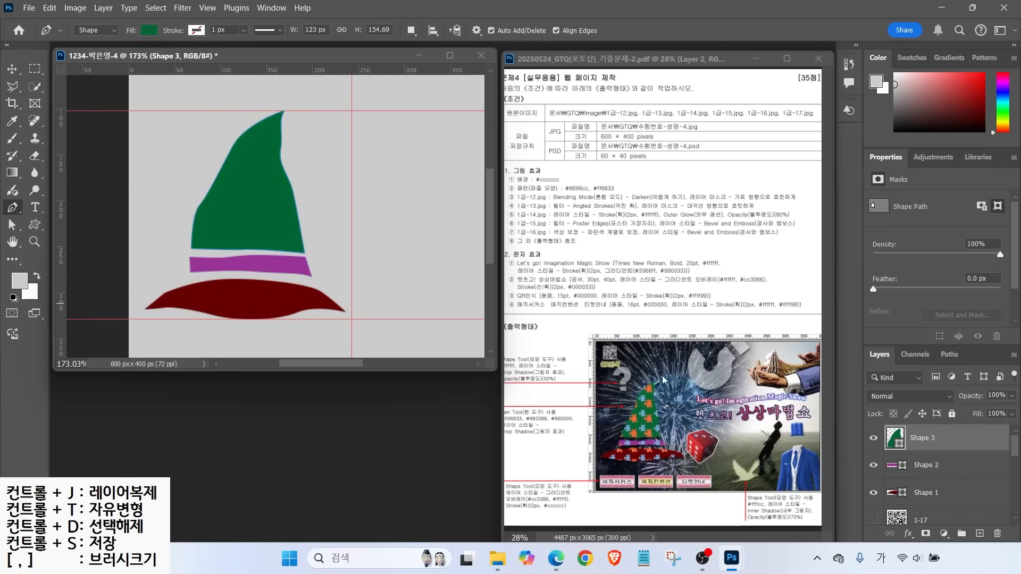
{"action": "left_click", "coordinate": [979, 533]}
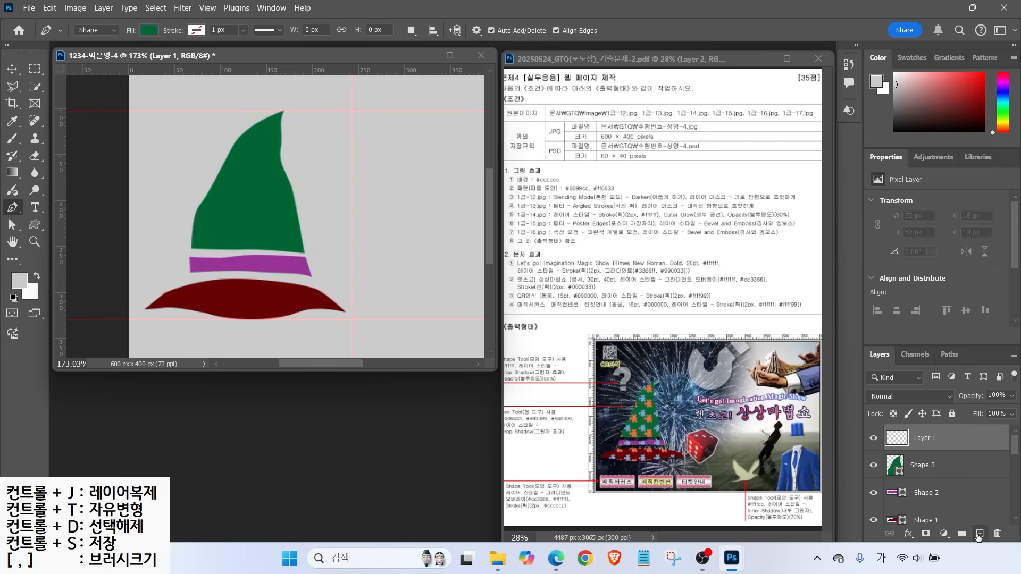
Name the new empty top layer 패턴, then select the green cone layer
{"action": "double_click", "coordinate": [925, 439]}
{"action": "type", "text": "패턴"}
{"action": "key", "text": "Return"}
{"action": "left_click_drag", "start_coordinate": [284, 206], "coordinate": [310, 193]}
{"action": "left_click_drag", "start_coordinate": [287, 261], "coordinate": [316, 255]}
{"action": "left_click_drag", "start_coordinate": [283, 290], "coordinate": [339, 297]}
{"action": "key", "text": "Escape"}
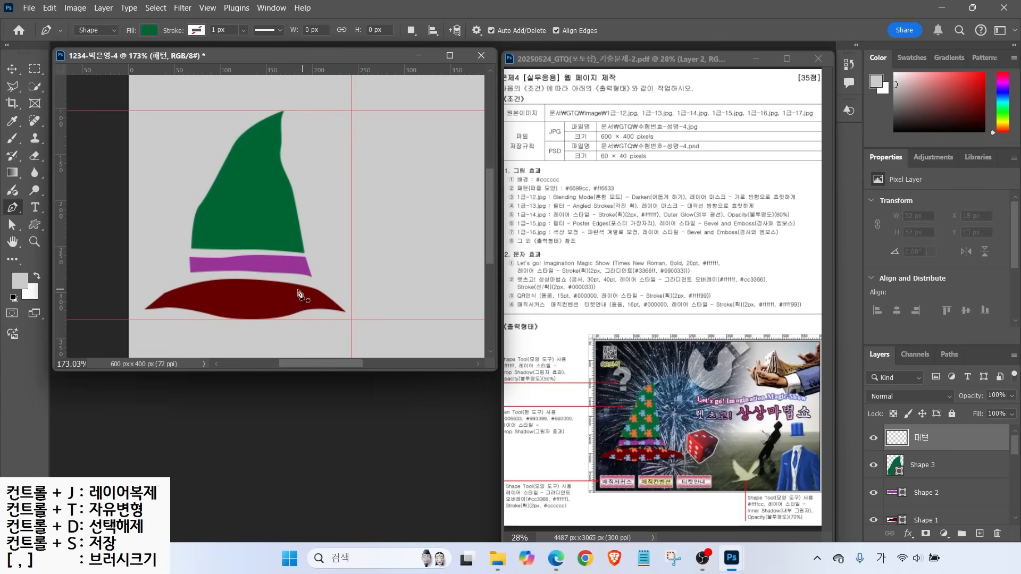
{"action": "left_click", "coordinate": [897, 470]}
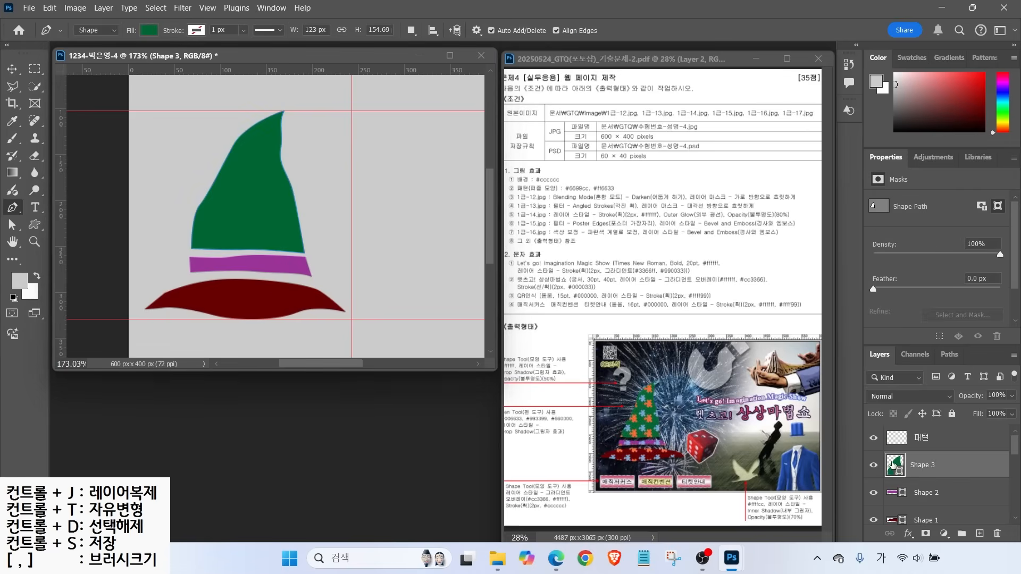
Select the cone, band and brim outlines together and make the 패턴 layer active
{"action": "left_click", "coordinate": [898, 470], "text": "ctrl"}
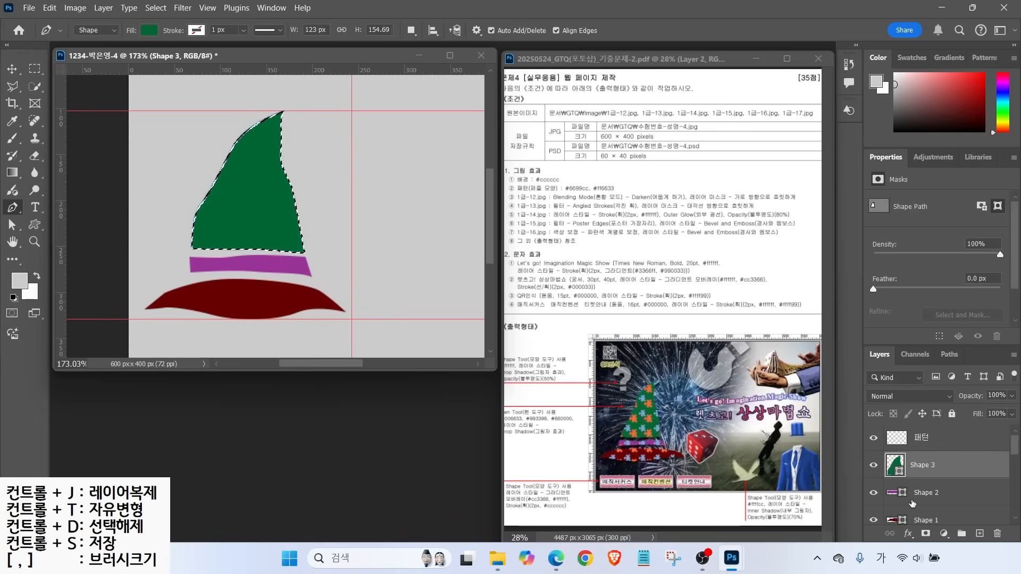
{"action": "key", "text": "ctrl"}
{"action": "left_click", "coordinate": [894, 494], "text": "ctrl+shift"}
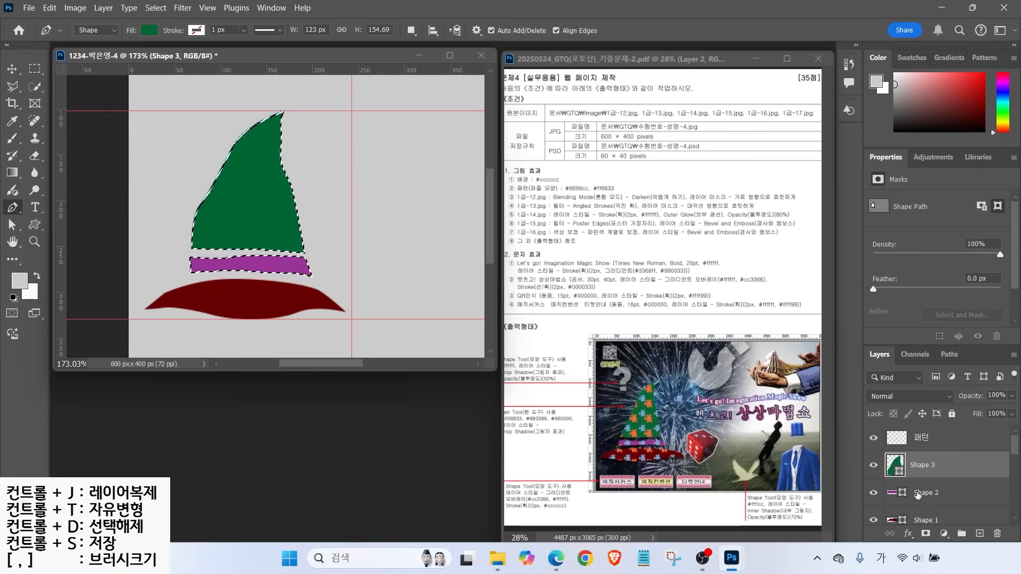
{"action": "left_click", "coordinate": [894, 520], "text": "ctrl+shift"}
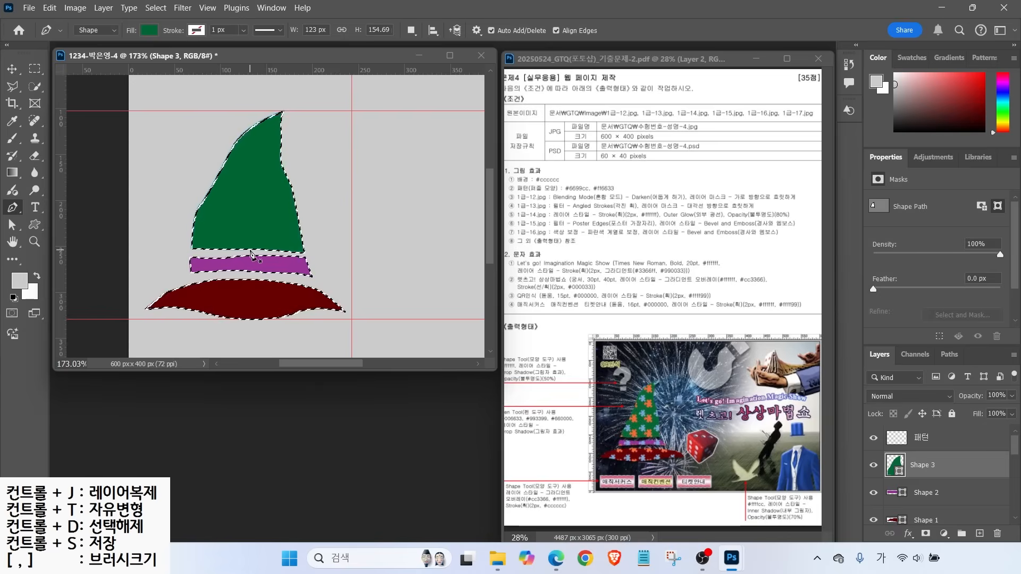
{"action": "left_click", "coordinate": [945, 441]}
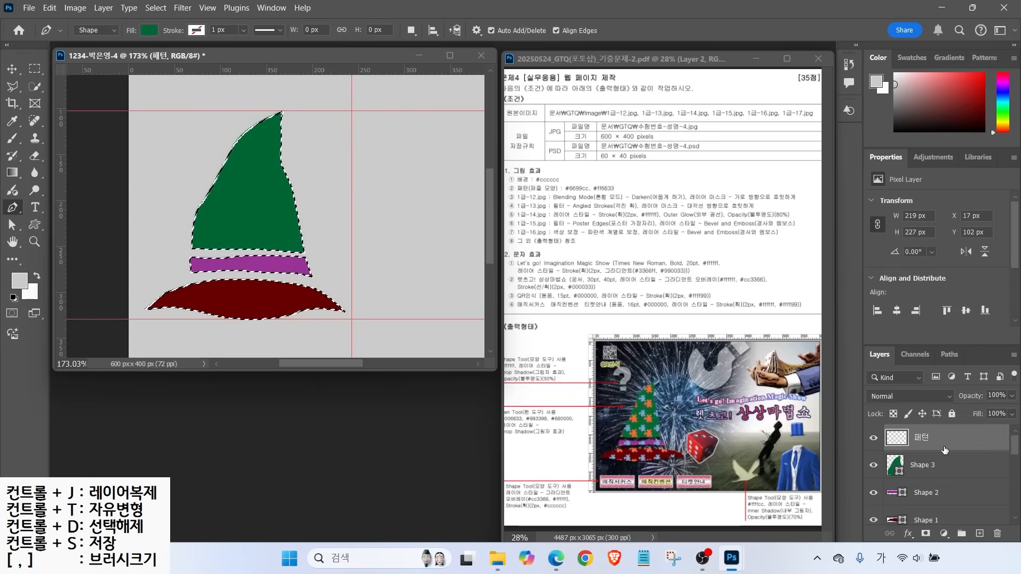
{"action": "left_click_drag", "start_coordinate": [948, 429], "coordinate": [983, 403]}
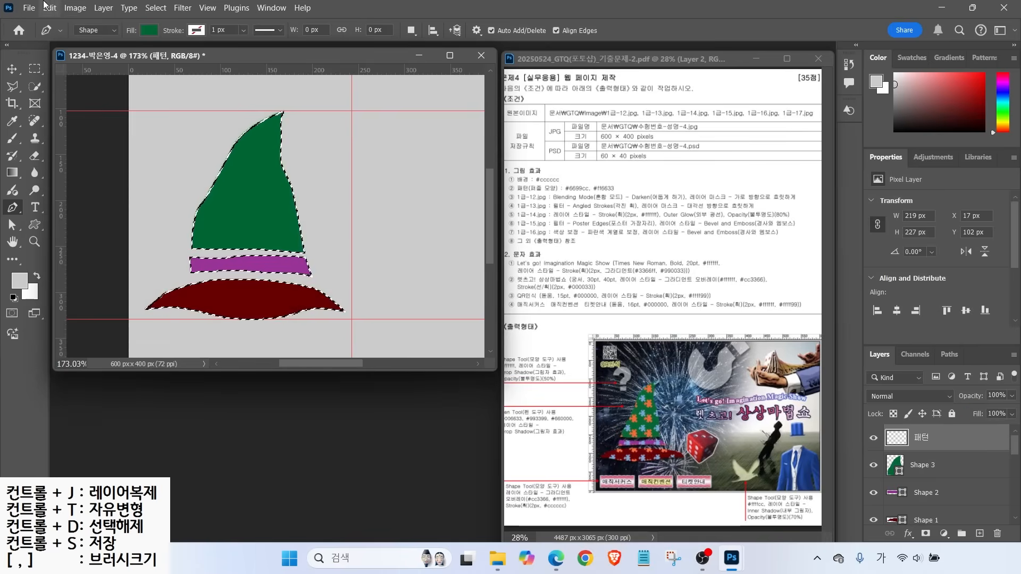
{"action": "left_click", "coordinate": [47, 7]}
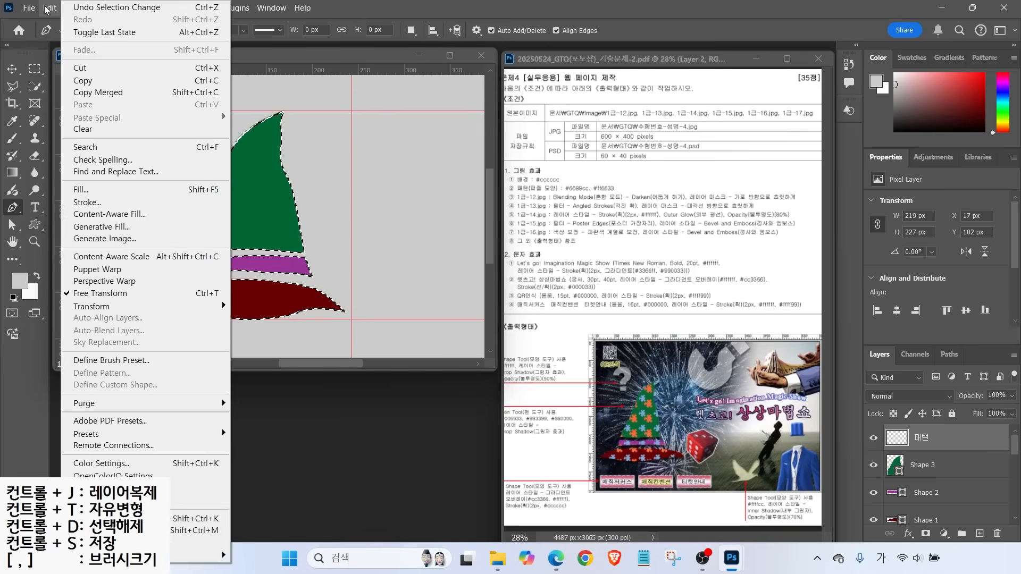
Fill the hat selection on 패턴 with the 퍼즐 모양 puzzle pattern, then deselect
{"action": "left_click", "coordinate": [102, 191]}
{"action": "left_click", "coordinate": [416, 138]}
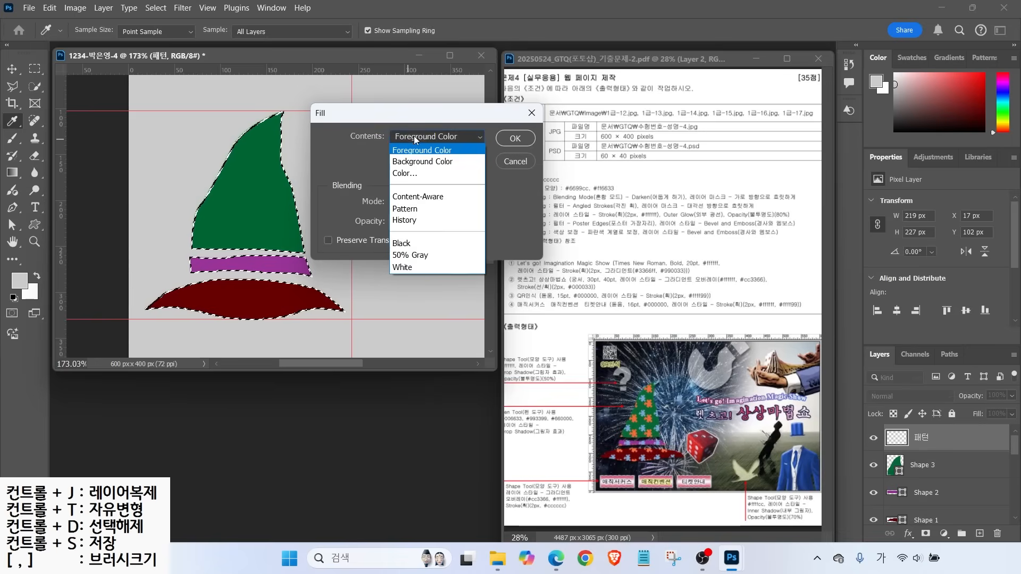
{"action": "left_click", "coordinate": [410, 209]}
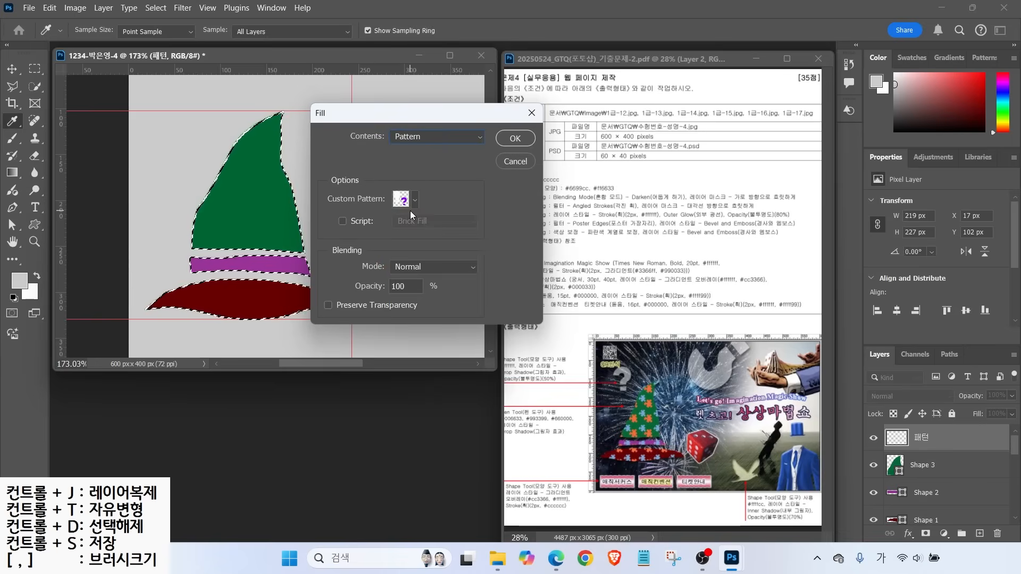
{"action": "left_click", "coordinate": [409, 201]}
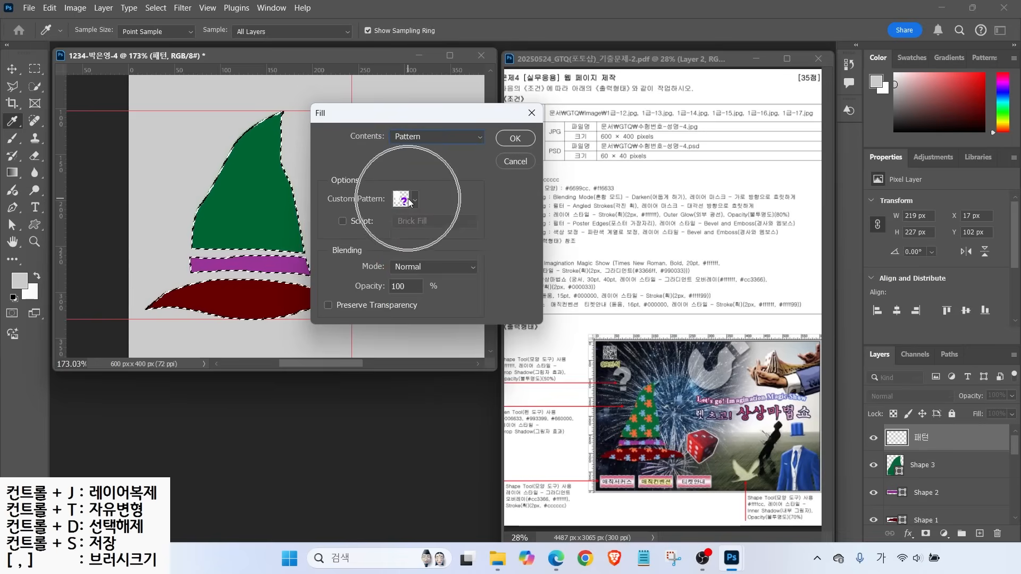
{"action": "scroll", "coordinate": [461, 262], "scroll_direction": "down", "scroll_amount": 1}
{"action": "left_click", "coordinate": [358, 309]}
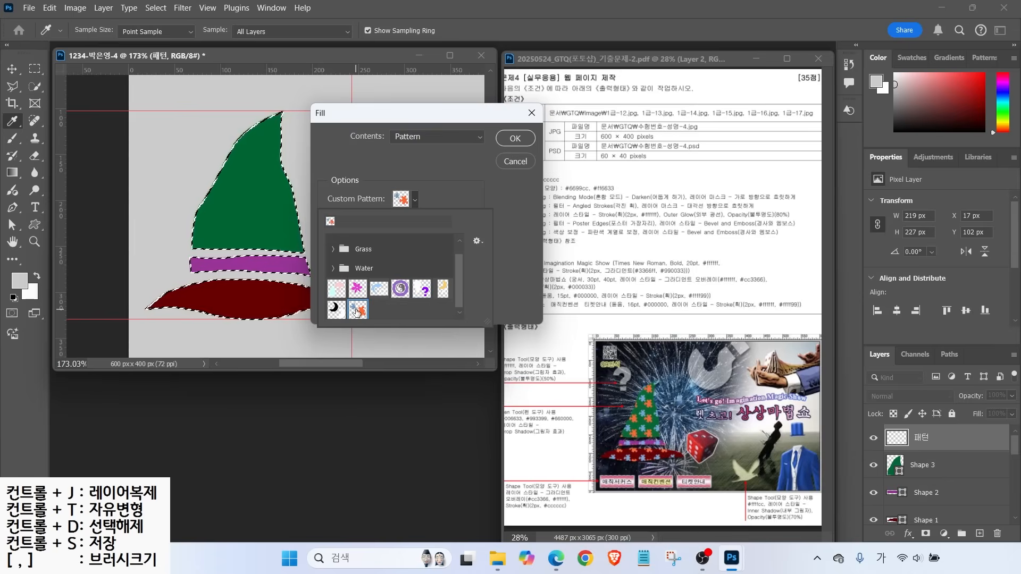
{"action": "left_click", "coordinate": [515, 138]}
{"action": "key", "text": "p"}
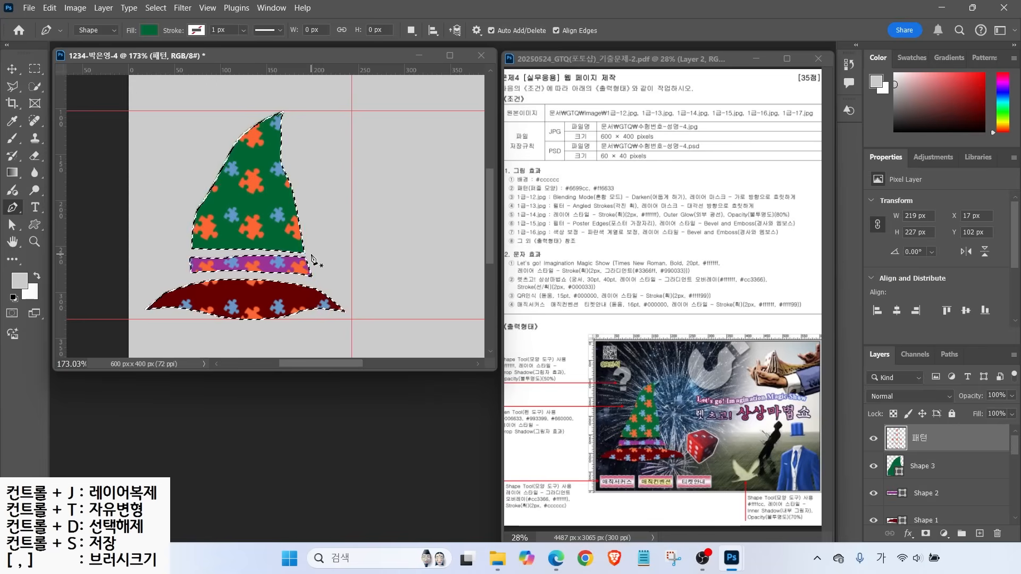
{"action": "key", "text": "ctrl+d"}
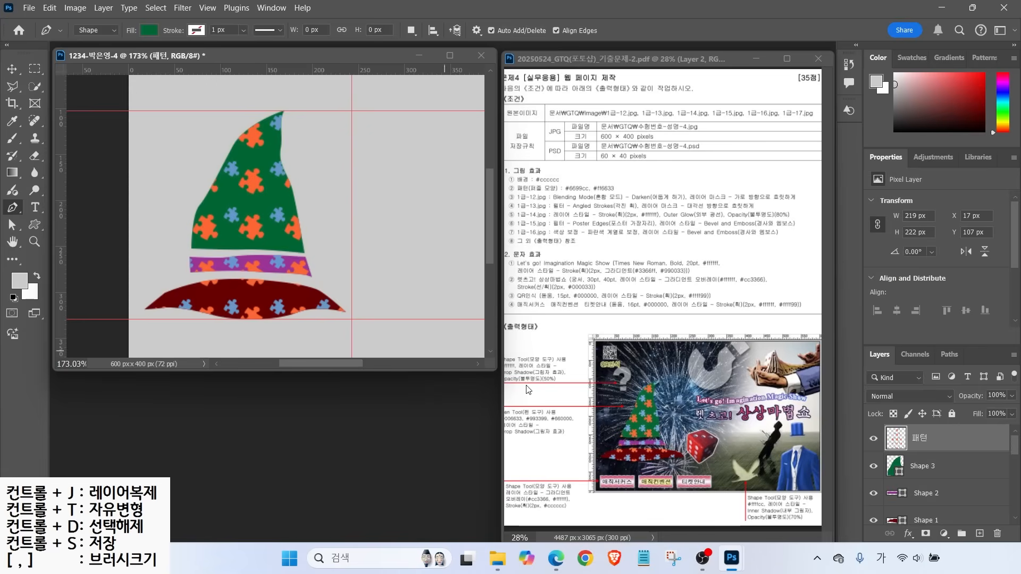
{"action": "left_click_drag", "start_coordinate": [538, 440], "coordinate": [570, 470]}
Add a Drop Shadow to the green cone layer
{"action": "left_click", "coordinate": [922, 466]}
{"action": "left_click", "coordinate": [907, 534]}
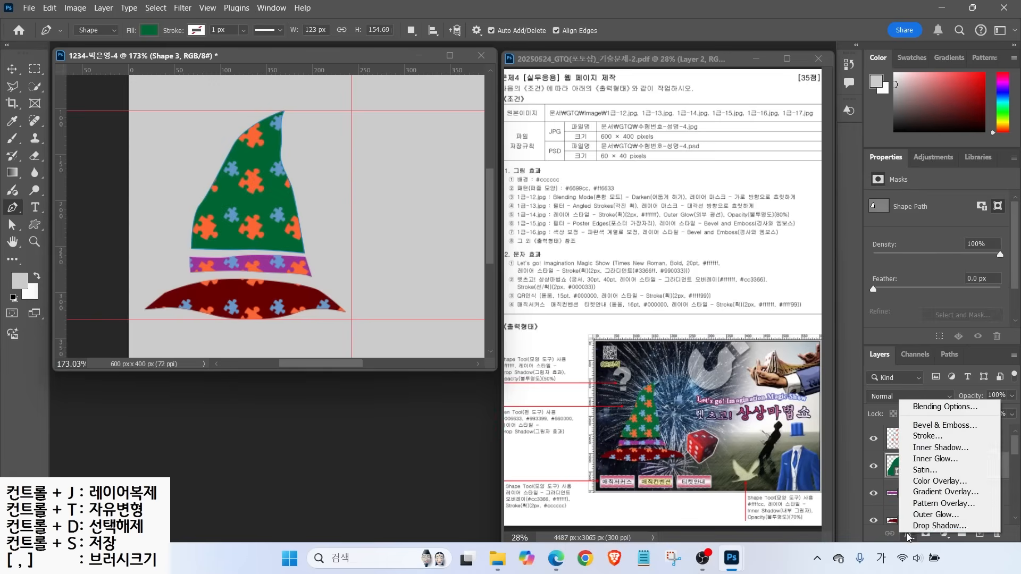
{"action": "left_click", "coordinate": [918, 525]}
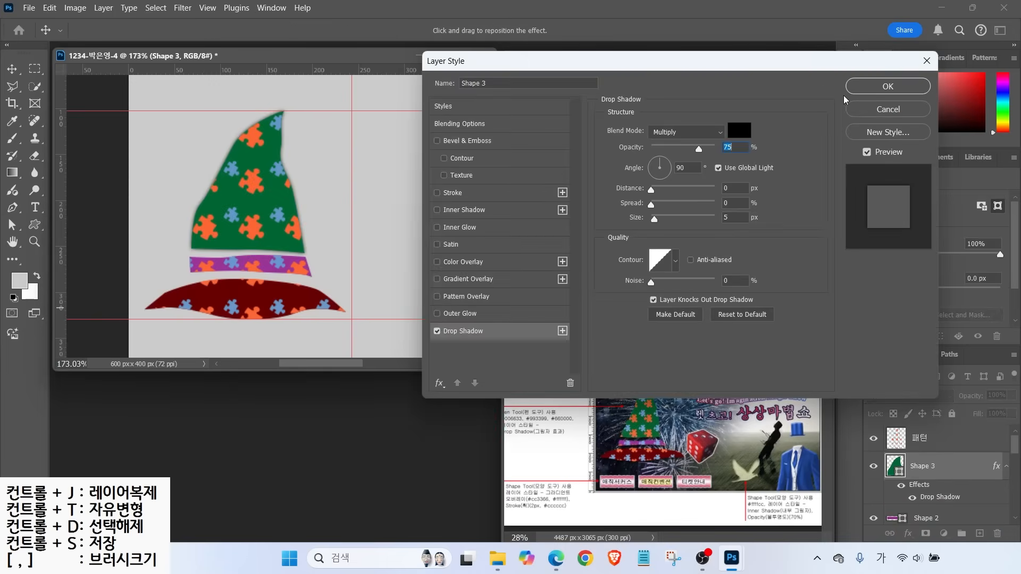
{"action": "key", "text": "Escape"}
{"action": "left_click", "coordinate": [907, 533]}
{"action": "left_click", "coordinate": [921, 524]}
Apply Drop Shadow to the purple band and dark-red brim layers
{"action": "left_click", "coordinate": [885, 89]}
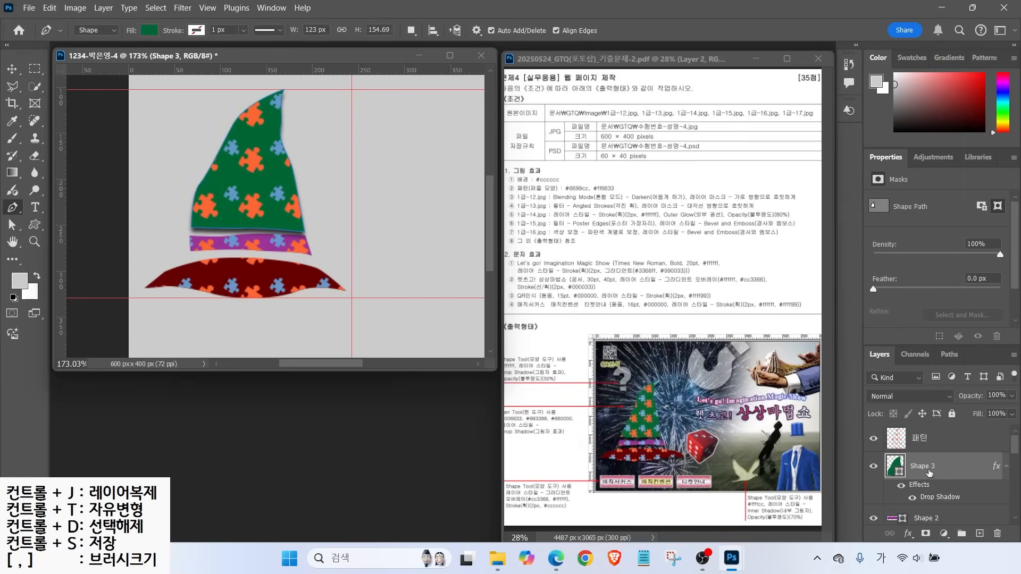
{"action": "scroll", "coordinate": [929, 474], "scroll_direction": "down", "scroll_amount": 3}
{"action": "left_click", "coordinate": [915, 439]}
{"action": "left_click", "coordinate": [907, 533]}
{"action": "left_click", "coordinate": [916, 523]}
{"action": "key", "text": "Return"}
{"action": "left_click", "coordinate": [926, 490]}
{"action": "left_click", "coordinate": [908, 534]}
{"action": "left_click", "coordinate": [916, 525]}
{"action": "key", "text": "Return"}
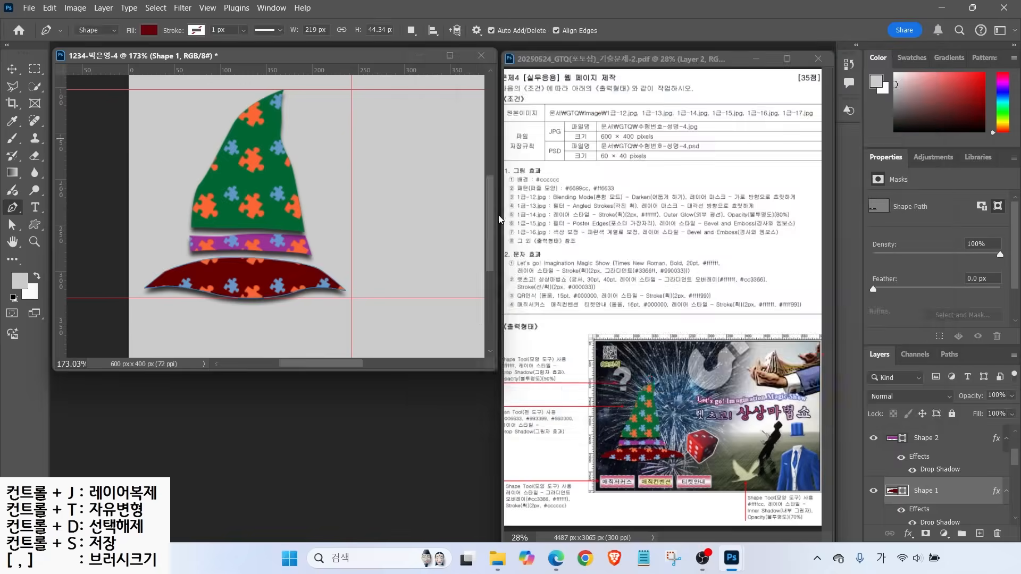
Reframe the view and turn the hidden picture layers, including the QR code, back on
{"action": "scroll", "coordinate": [213, 244], "scroll_direction": "down", "scroll_amount": 3}
{"action": "left_click_drag", "start_coordinate": [377, 217], "coordinate": [299, 238]}
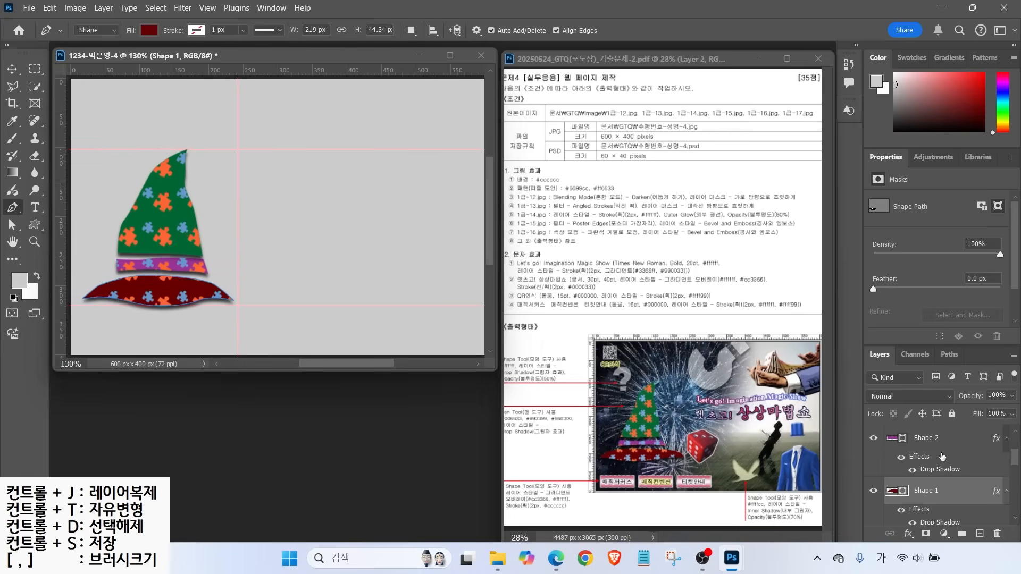
{"action": "scroll", "coordinate": [883, 475], "scroll_direction": "down", "scroll_amount": 5}
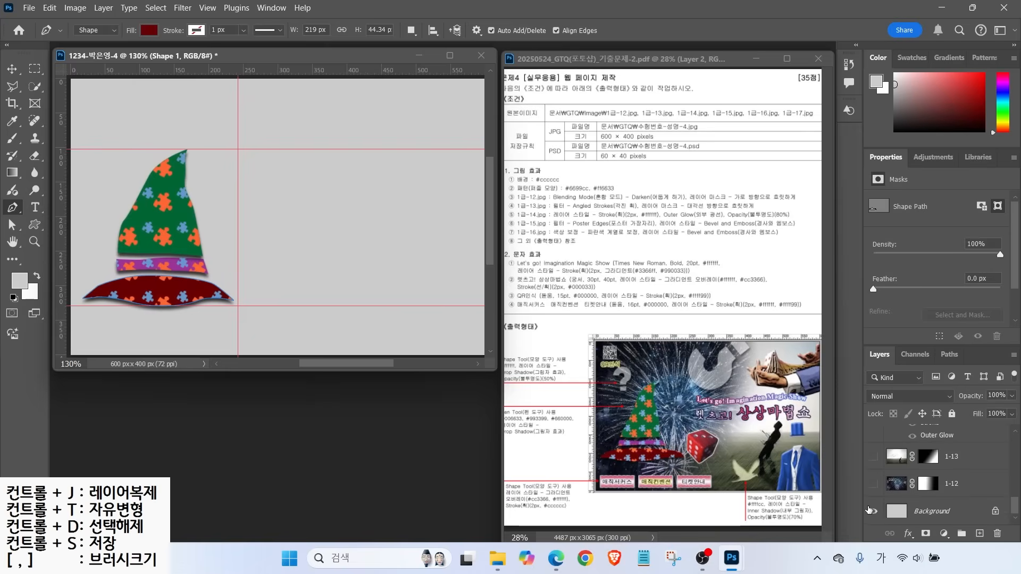
{"action": "left_click_drag", "start_coordinate": [874, 483], "coordinate": [878, 395]}
{"action": "scroll", "coordinate": [872, 473], "scroll_direction": "down", "scroll_amount": 2}
{"action": "left_click", "coordinate": [874, 456]}
{"action": "scroll", "coordinate": [896, 461], "scroll_direction": "up", "scroll_amount": 5}
Draw a question mark custom shape above the hat
{"action": "left_click", "coordinate": [950, 430]}
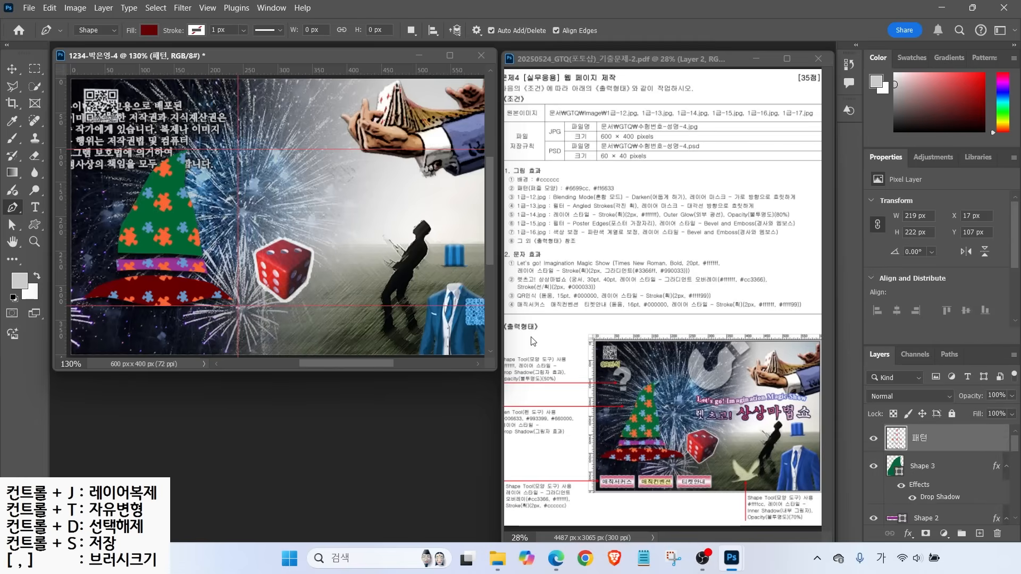
{"action": "left_click", "coordinate": [34, 226]}
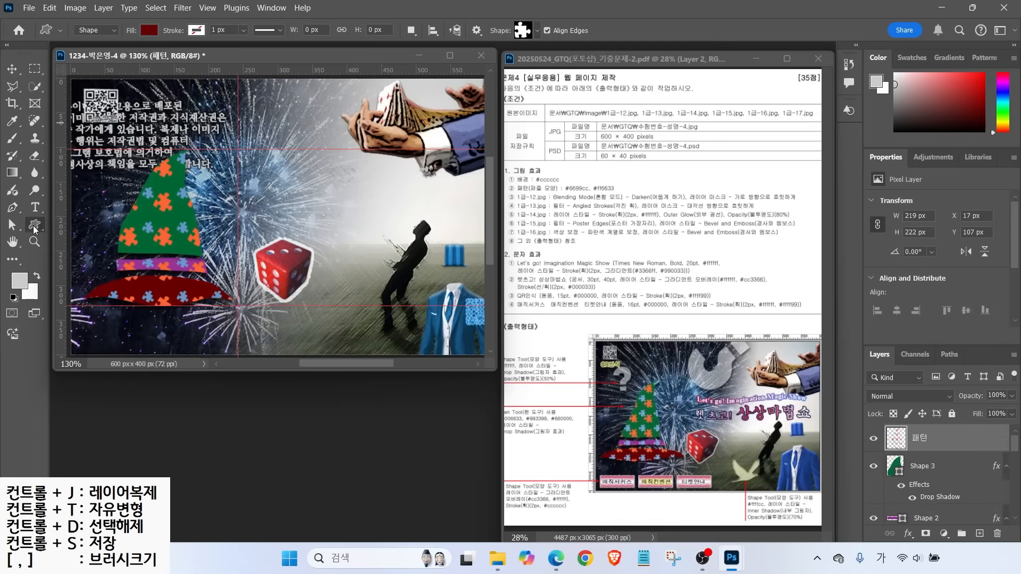
{"action": "left_click", "coordinate": [526, 32]}
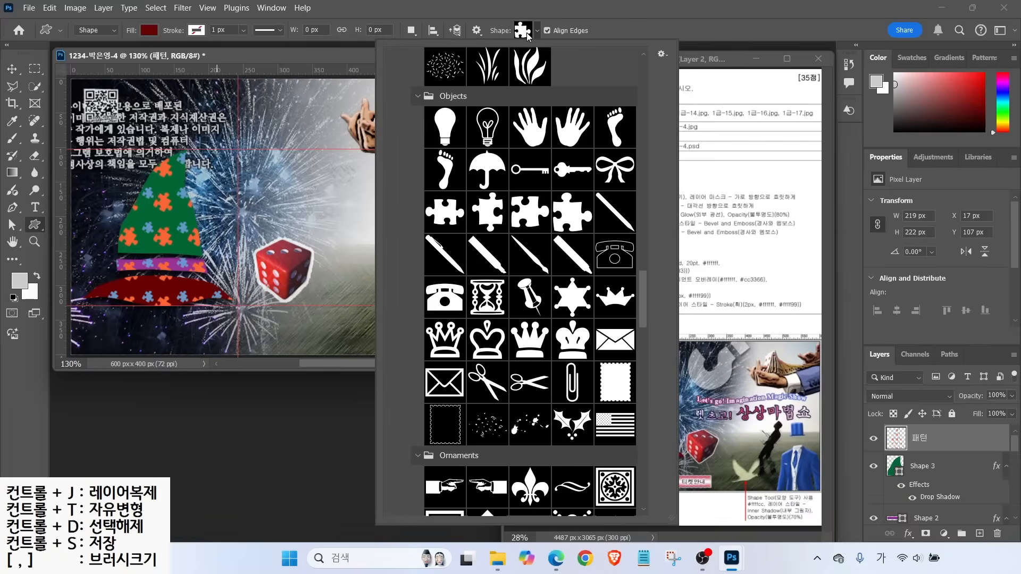
{"action": "left_click", "coordinate": [527, 33]}
{"action": "left_click", "coordinate": [539, 32]}
{"action": "scroll", "coordinate": [641, 343], "scroll_direction": "down", "scroll_amount": 5}
{"action": "left_click_drag", "start_coordinate": [641, 344], "coordinate": [637, 404]}
{"action": "left_click", "coordinate": [530, 306]}
{"action": "left_click_drag", "start_coordinate": [180, 108], "coordinate": [231, 177]}
Give the question mark a Drop Shadow, white #ffffff fill and 50% opacity
{"action": "double_click", "coordinate": [969, 438]}
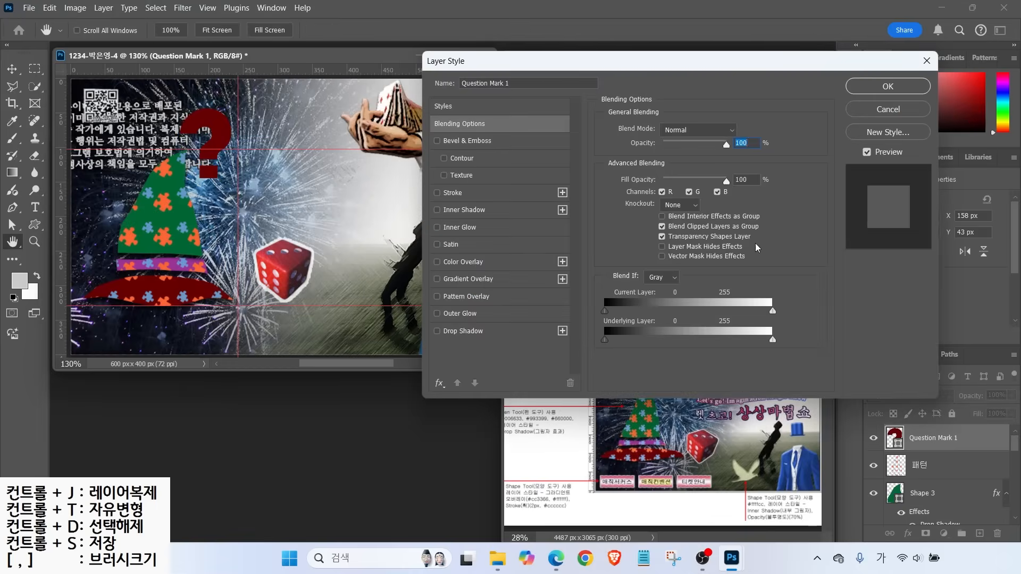
{"action": "left_click", "coordinate": [454, 334]}
{"action": "key", "text": "Return"}
{"action": "double_click", "coordinate": [894, 438]}
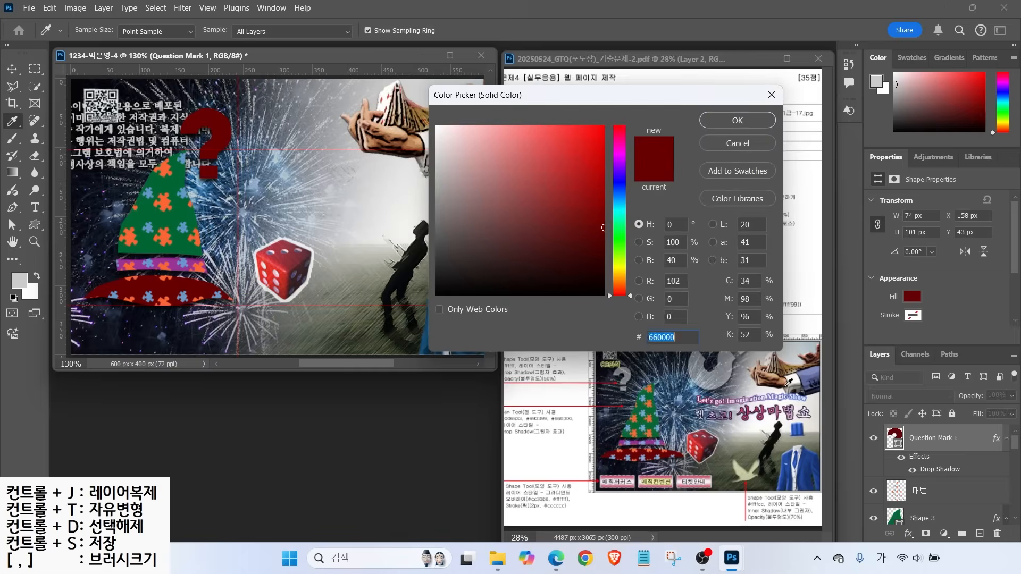
{"action": "type", "text": "ffffff"}
{"action": "left_click", "coordinate": [734, 120]}
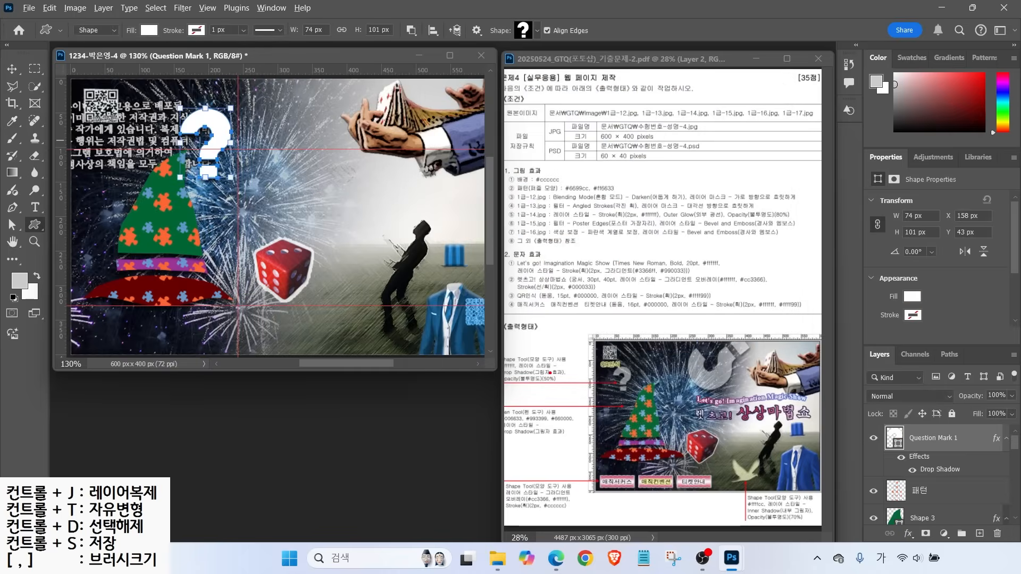
{"action": "left_click_drag", "start_coordinate": [550, 371], "coordinate": [574, 354]}
{"action": "left_click_drag", "start_coordinate": [511, 372], "coordinate": [565, 390]}
{"action": "mouse_move", "coordinate": [850, 335]}
{"action": "left_mouse_down"}
{"action": "mouse_move", "coordinate": [1020, 411]}
{"action": "mouse_move", "coordinate": [960, 359]}
{"action": "left_mouse_up"}
{"action": "key", "text": "Escape"}
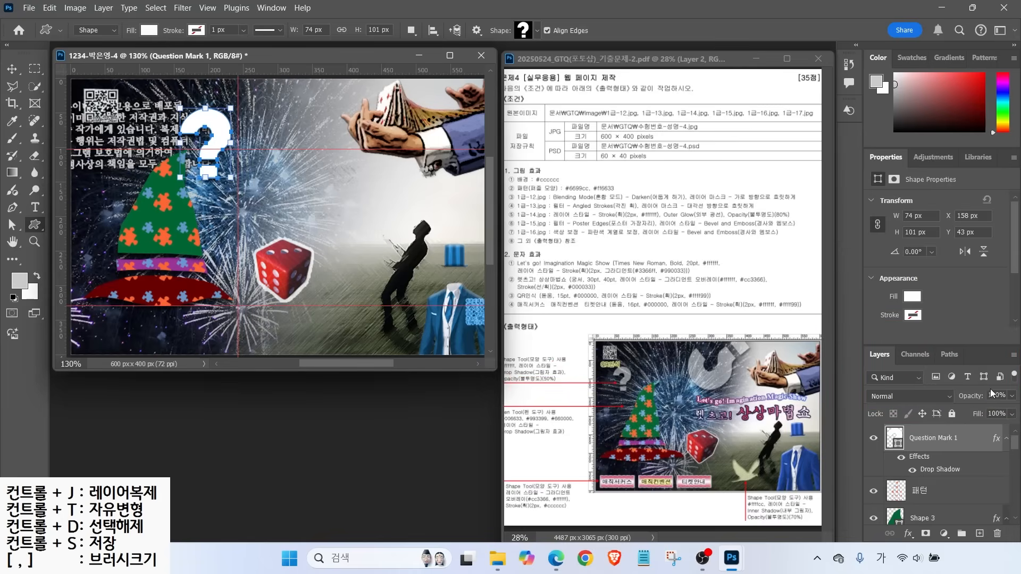
{"action": "left_click", "coordinate": [996, 396]}
{"action": "type", "text": "50"}
{"action": "key", "text": "Return"}
{"action": "key", "text": "v"}
Move the question mark further left and resize it
{"action": "left_click_drag", "start_coordinate": [220, 131], "coordinate": [153, 131]}
{"action": "key", "text": "ctrl+t"}
{"action": "left_click_drag", "start_coordinate": [109, 182], "coordinate": [131, 152]}
{"action": "left_click_drag", "start_coordinate": [158, 134], "coordinate": [260, 113]}
{"action": "key", "text": "Return"}
Duplicate the question mark and flip, rotate and enlarge the copy near the top
{"action": "key", "text": "ctrl+j"}
{"action": "key", "text": "ctrl+t"}
{"action": "right_click", "coordinate": [284, 166]}
{"action": "left_click", "coordinate": [334, 426]}
{"action": "left_click_drag", "start_coordinate": [287, 184], "coordinate": [323, 136]}
{"action": "left_click_drag", "start_coordinate": [282, 125], "coordinate": [245, 167]}
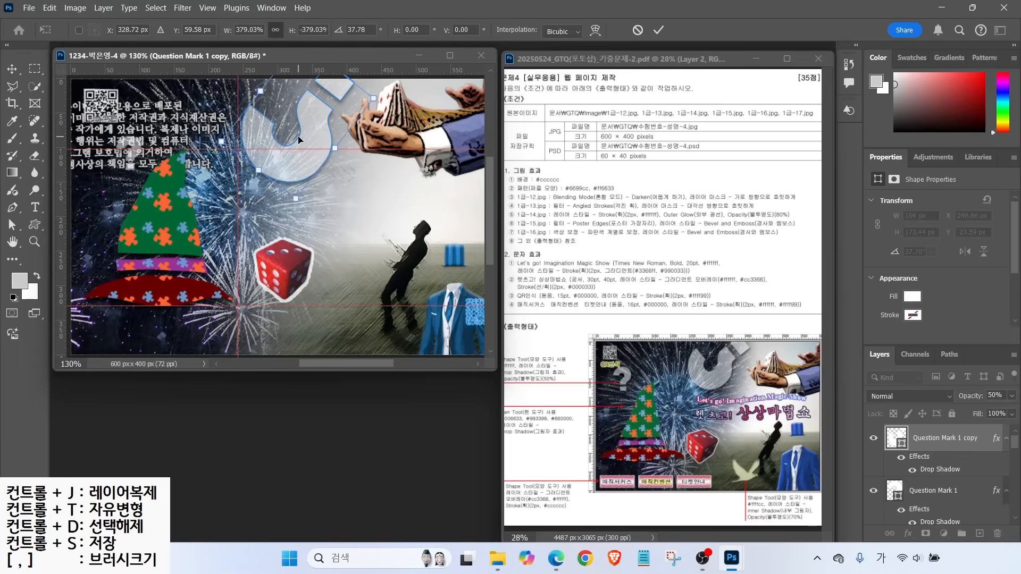
{"action": "key", "text": "Return"}
Draw a bird shape in the lower middle with pale yellow #ffffcc fill
{"action": "left_click", "coordinate": [537, 30]}
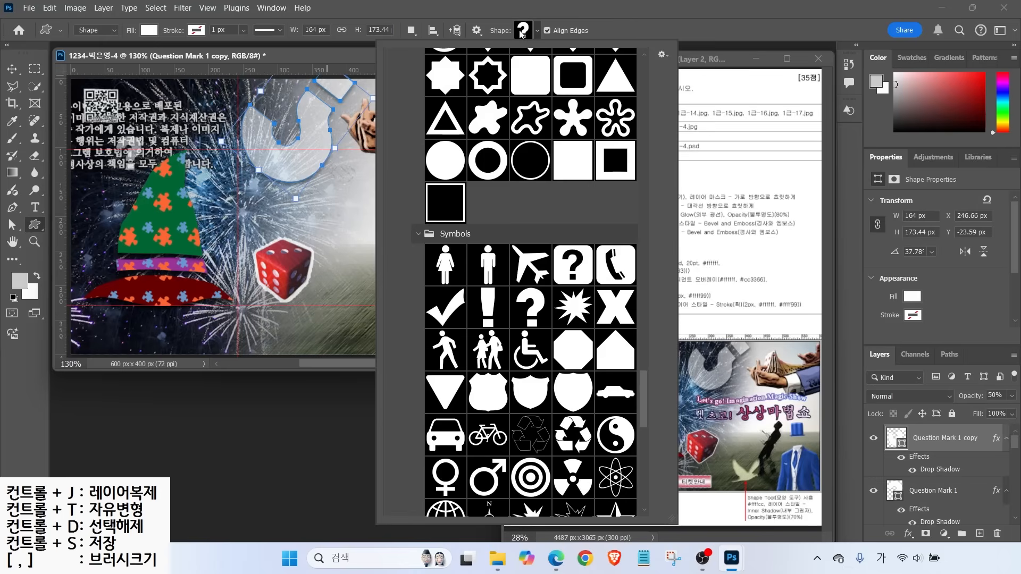
{"action": "scroll", "coordinate": [662, 165], "scroll_direction": "down", "scroll_amount": 15}
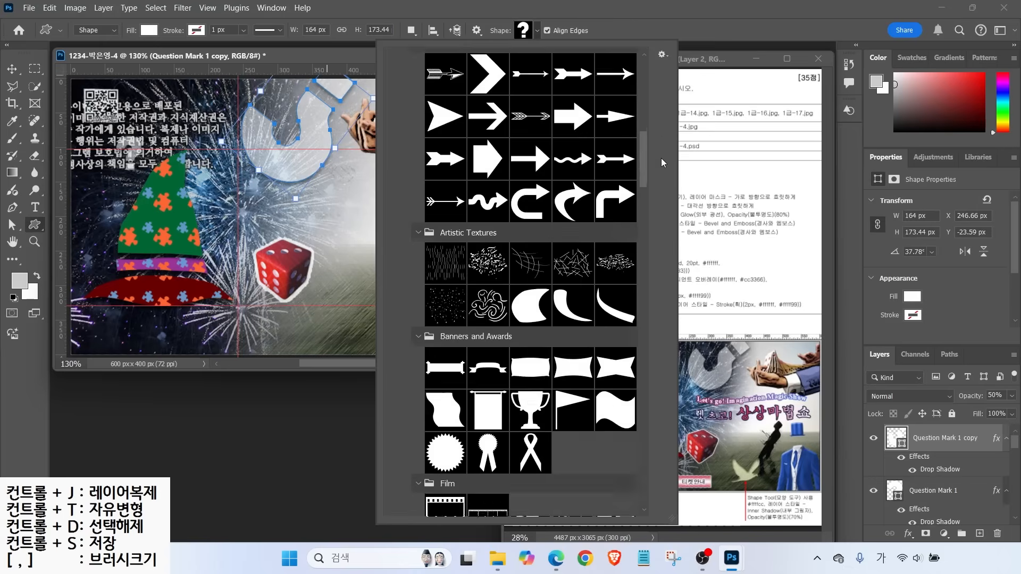
{"action": "scroll", "coordinate": [666, 100], "scroll_direction": "up", "scroll_amount": 1}
{"action": "double_click", "coordinate": [460, 407]}
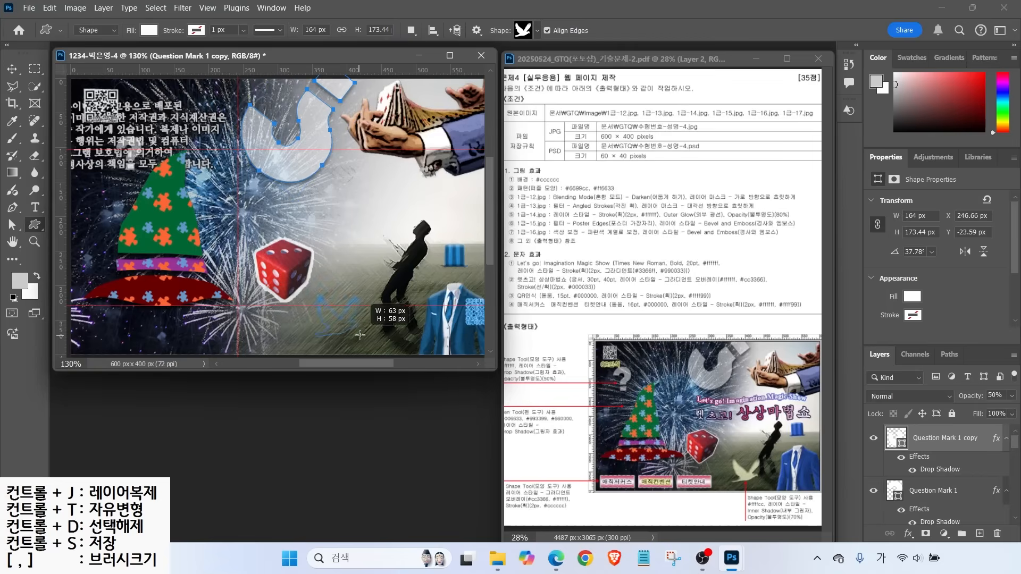
{"action": "left_click_drag", "start_coordinate": [314, 296], "coordinate": [356, 328]}
{"action": "double_click", "coordinate": [892, 439]}
{"action": "type", "text": "ffffcc"}
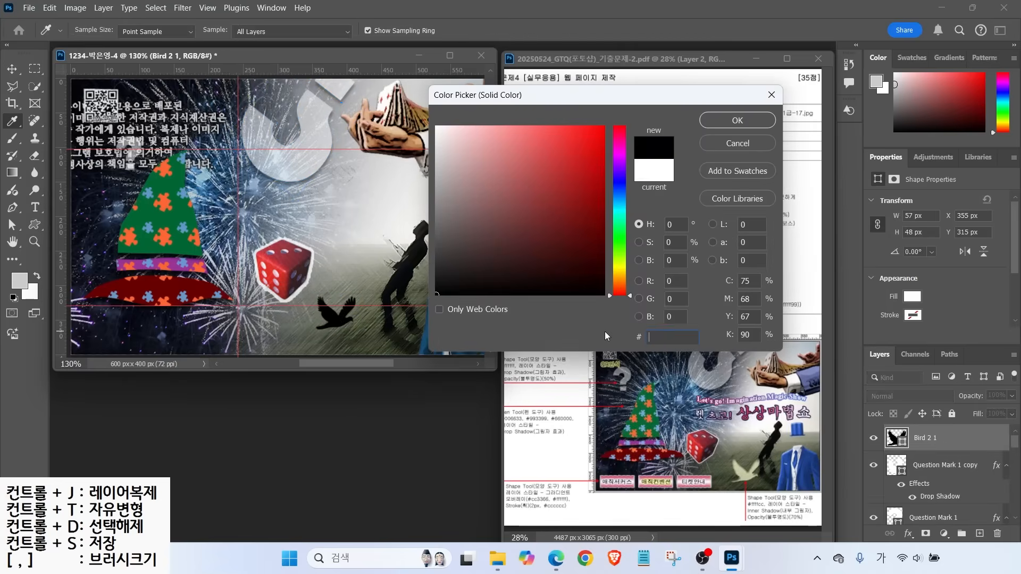
{"action": "key", "text": "Return"}
Add an Inner Shadow to the bird and set its opacity to 70%
{"action": "left_click", "coordinate": [908, 534]}
{"action": "left_click", "coordinate": [923, 451]}
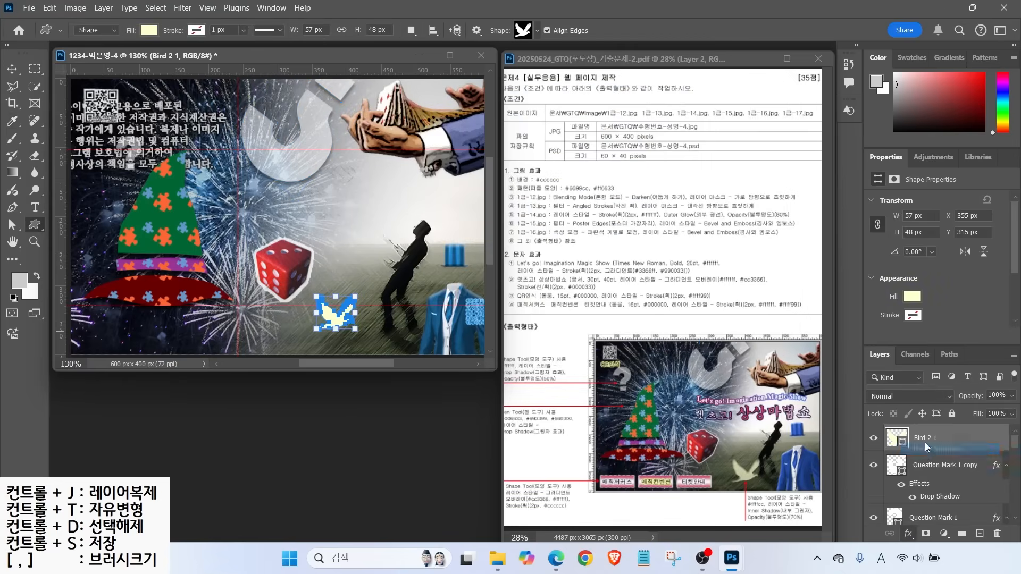
{"action": "left_click", "coordinate": [889, 86]}
{"action": "left_click", "coordinate": [987, 396]}
{"action": "type", "text": "70"}
{"action": "key", "text": "Return"}
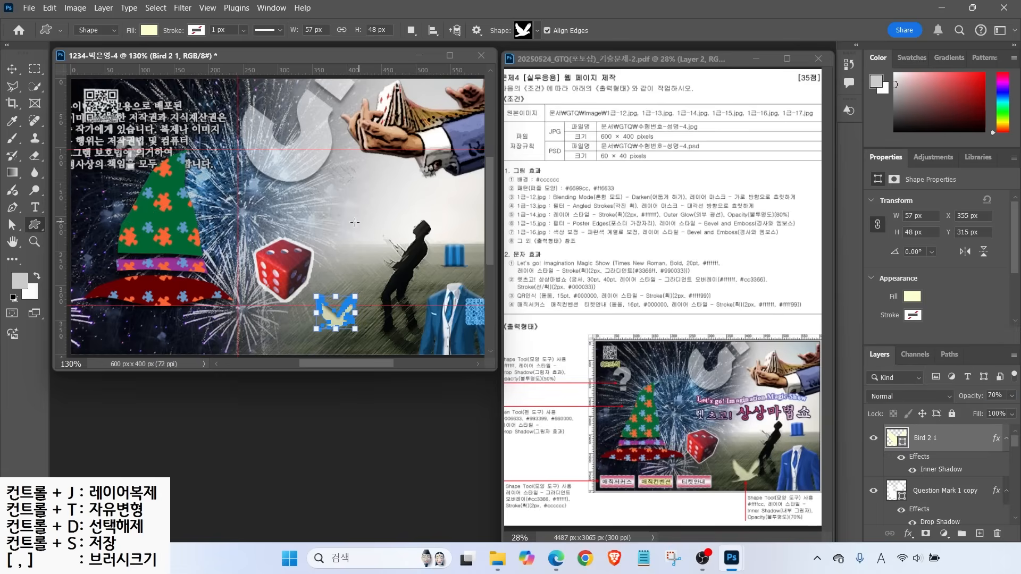
Move the bird, then tilt and enlarge it slightly
{"action": "key", "text": "v"}
{"action": "left_click_drag", "start_coordinate": [338, 320], "coordinate": [331, 293]}
{"action": "key", "text": "ctrl+t"}
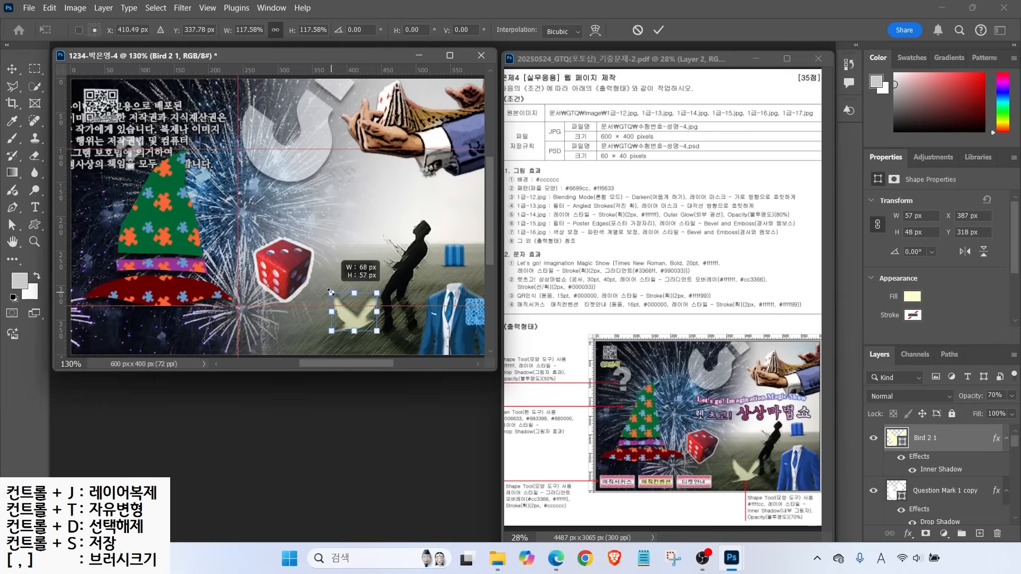
{"action": "left_click_drag", "start_coordinate": [320, 343], "coordinate": [354, 338]}
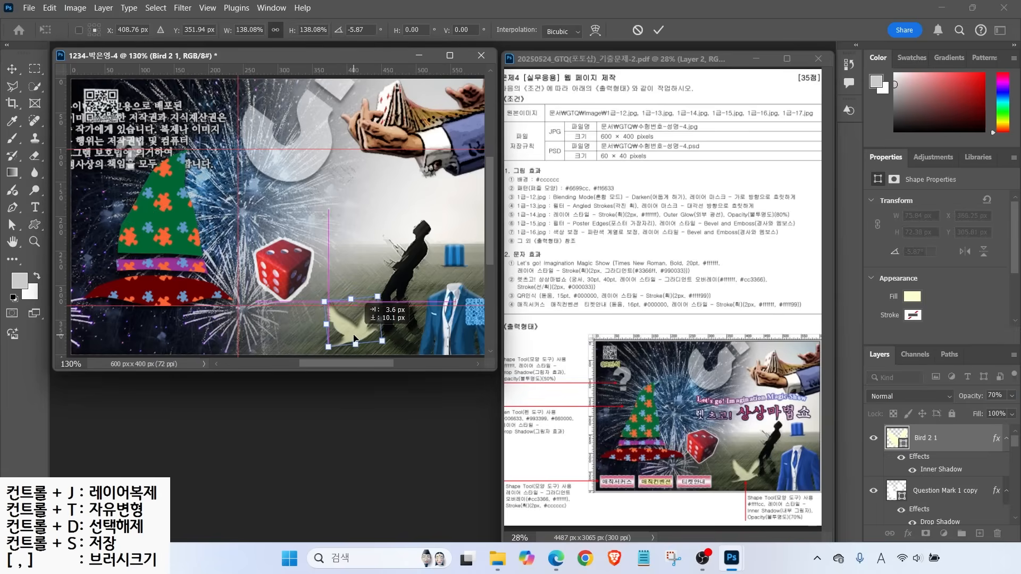
{"action": "key", "text": "Return"}
Draw a stamp-shaped frame in the lower-left corner
{"action": "key", "text": "u"}
{"action": "left_click", "coordinate": [536, 30]}
{"action": "scroll", "coordinate": [583, 334], "scroll_direction": "up", "scroll_amount": 1}
{"action": "scroll", "coordinate": [583, 334], "scroll_direction": "down", "scroll_amount": 3}
{"action": "left_click_drag", "start_coordinate": [644, 135], "coordinate": [643, 324]}
{"action": "left_click", "coordinate": [608, 312]}
{"action": "key", "text": "Return"}
{"action": "left_click_drag", "start_coordinate": [79, 320], "coordinate": [146, 348]}
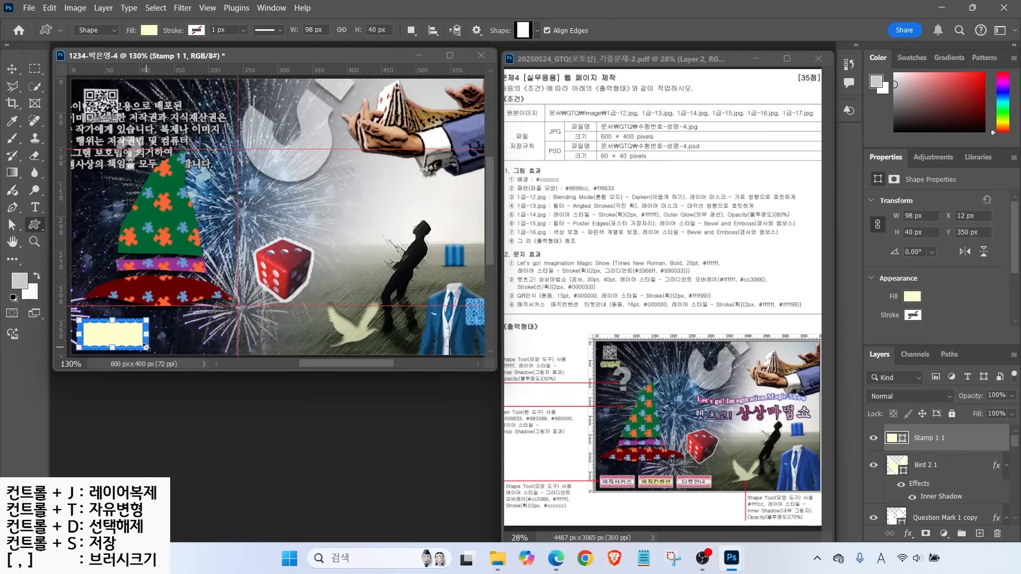
Add a Gradient Overlay to the stamp running from #cc3366 pink to #ffffff white
{"action": "left_click", "coordinate": [907, 534]}
{"action": "left_click", "coordinate": [931, 492]}
{"action": "left_click", "coordinate": [681, 162]}
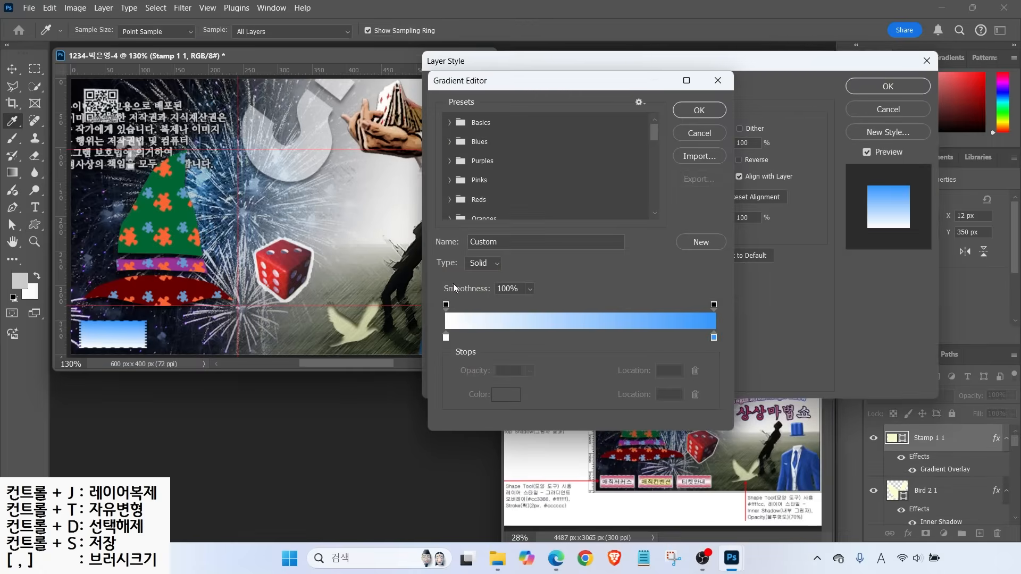
{"action": "double_click", "coordinate": [447, 336]}
{"action": "type", "text": "cc3366"}
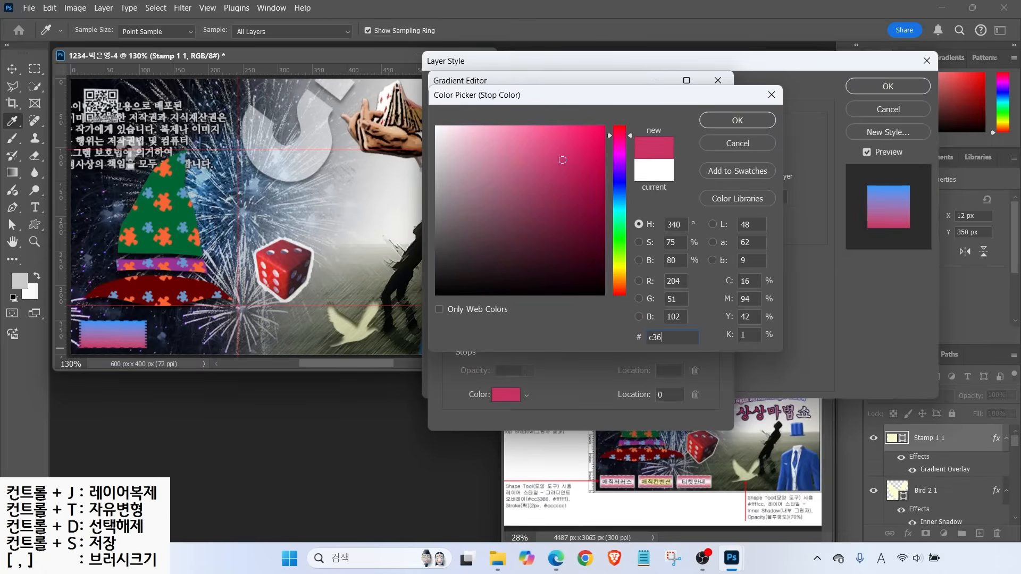
{"action": "key", "text": "Return"}
{"action": "double_click", "coordinate": [713, 337]}
{"action": "type", "text": "ffffff"}
{"action": "key", "text": "Return"}
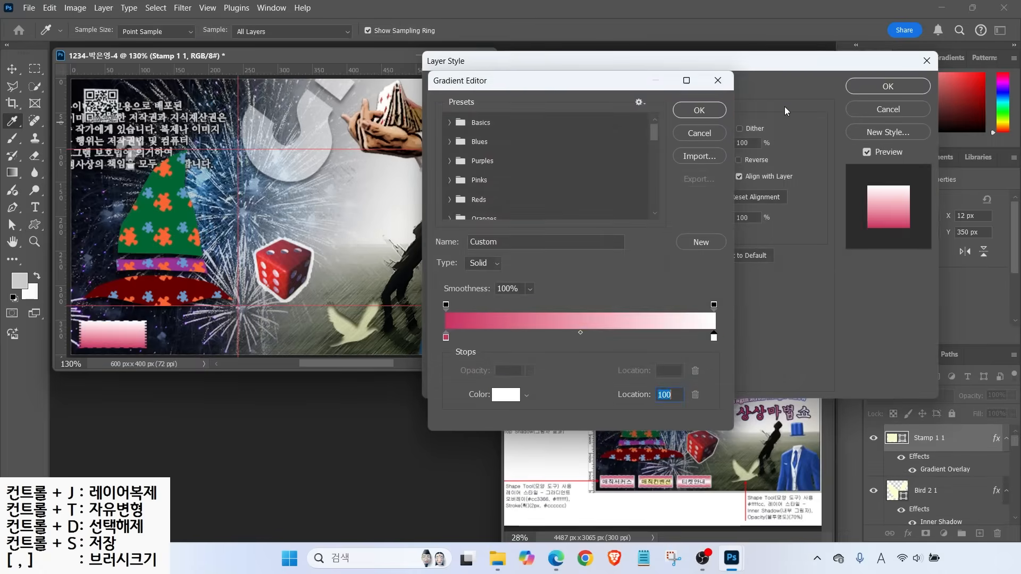
{"action": "key", "text": "Return"}
{"action": "key", "text": "alt"}
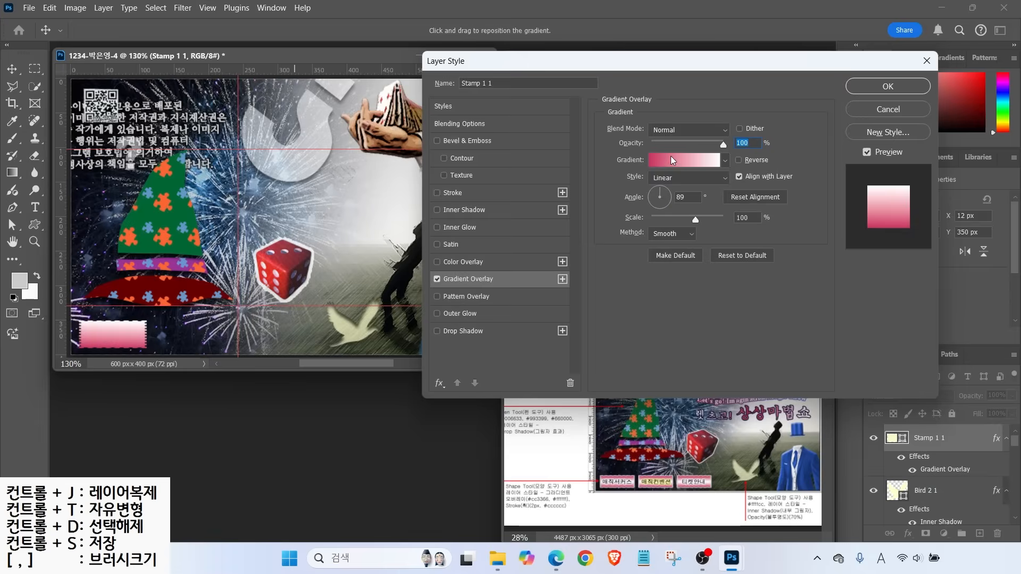
Make the stamp's overlay a pink–white–pink gradient with white at the middle, and enable Stroke
{"action": "left_click", "coordinate": [672, 160]}
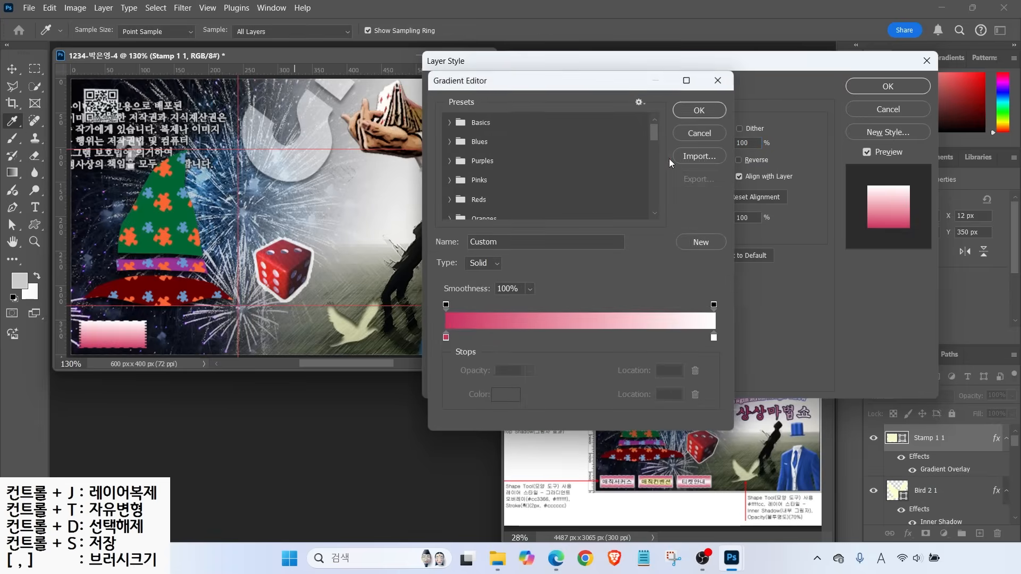
{"action": "left_click", "coordinate": [446, 337]}
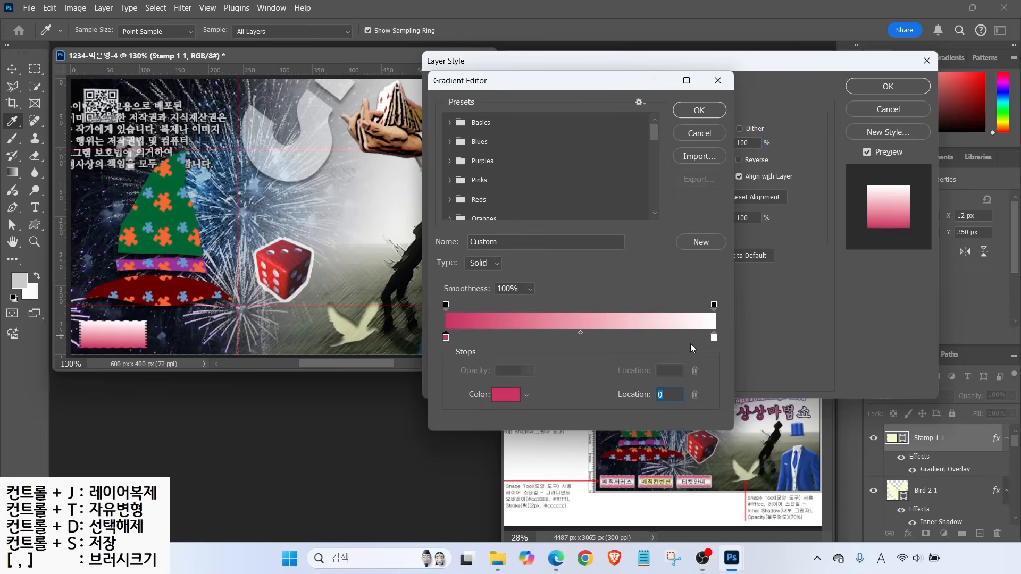
{"action": "left_click_drag", "start_coordinate": [713, 337], "coordinate": [579, 340]}
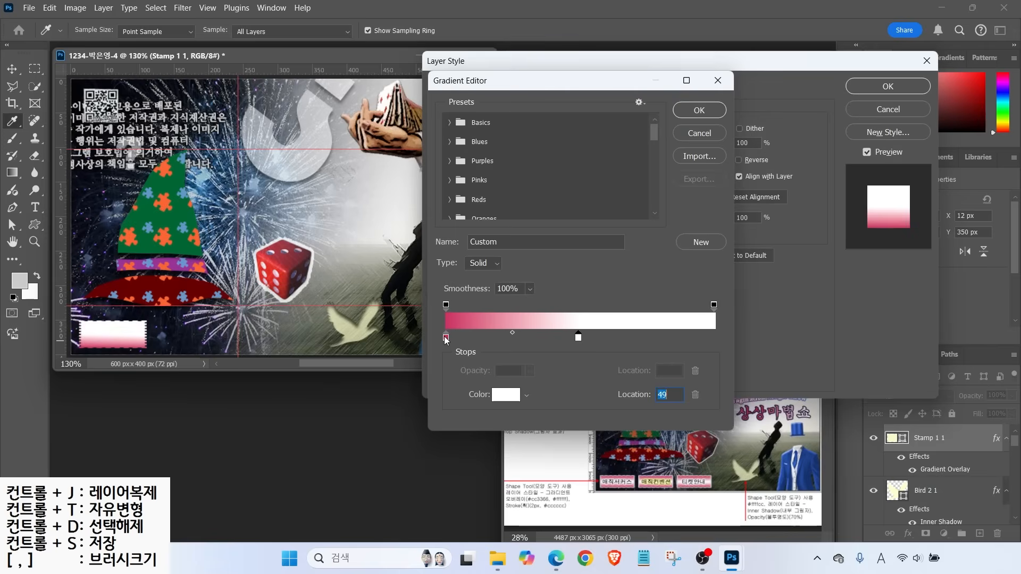
{"action": "key", "text": "alt"}
{"action": "left_click_drag", "start_coordinate": [446, 337], "coordinate": [732, 340]}
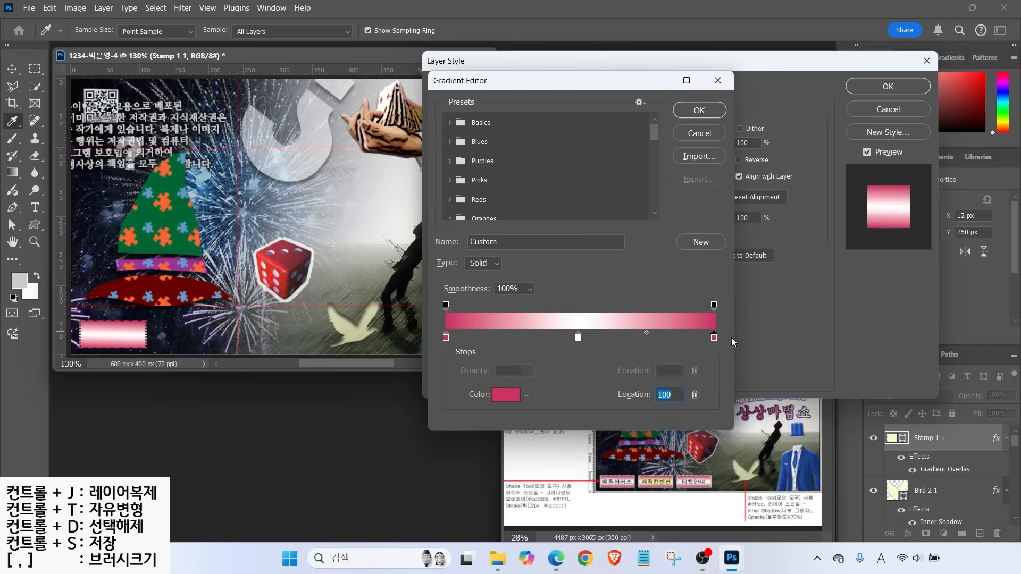
{"action": "left_click", "coordinate": [699, 111]}
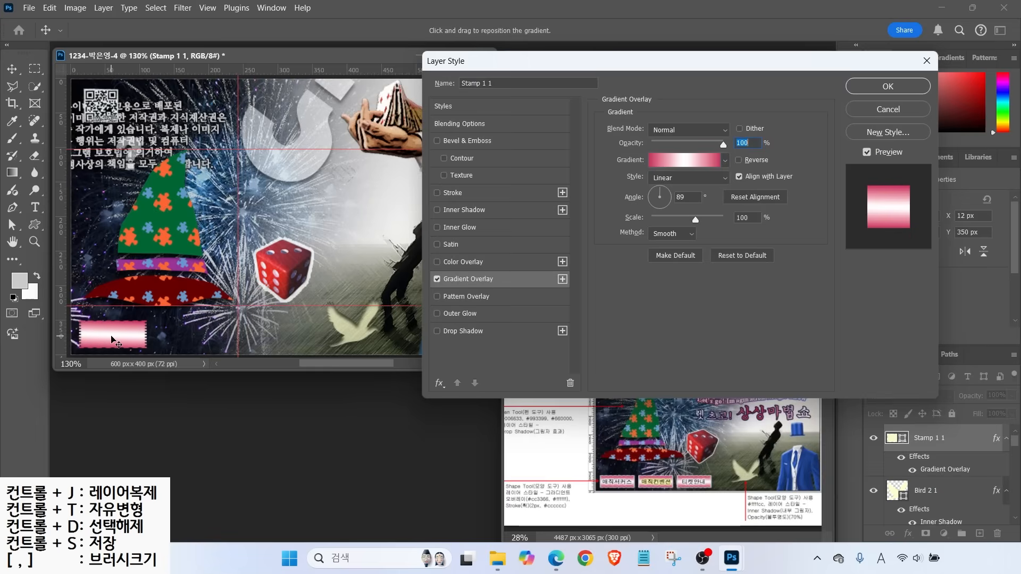
{"action": "left_click", "coordinate": [455, 194]}
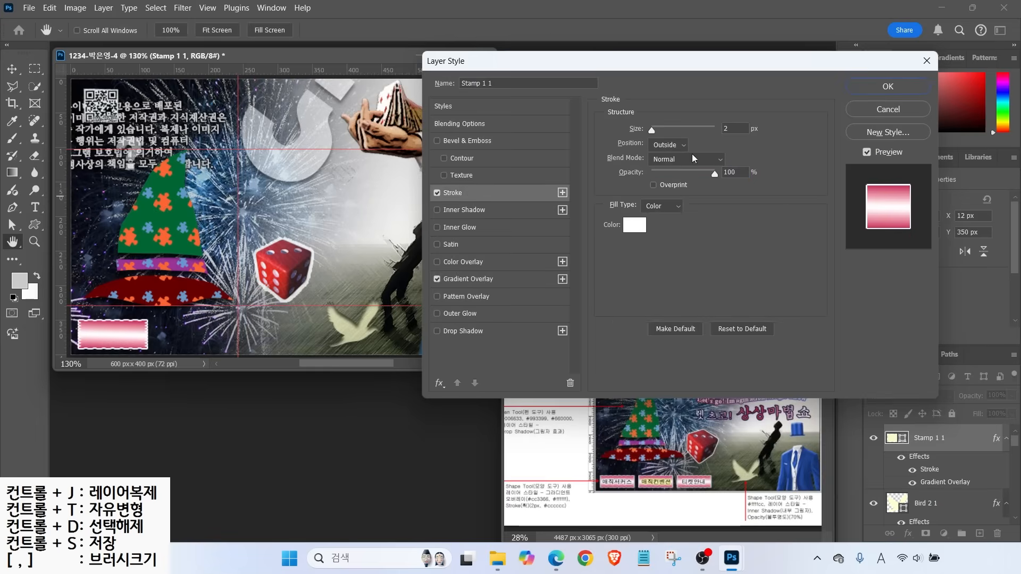
Set the button's stroke colour to light grey #cccccc and apply the layer style
{"action": "left_click", "coordinate": [638, 227]}
{"action": "type", "text": "ccc"}
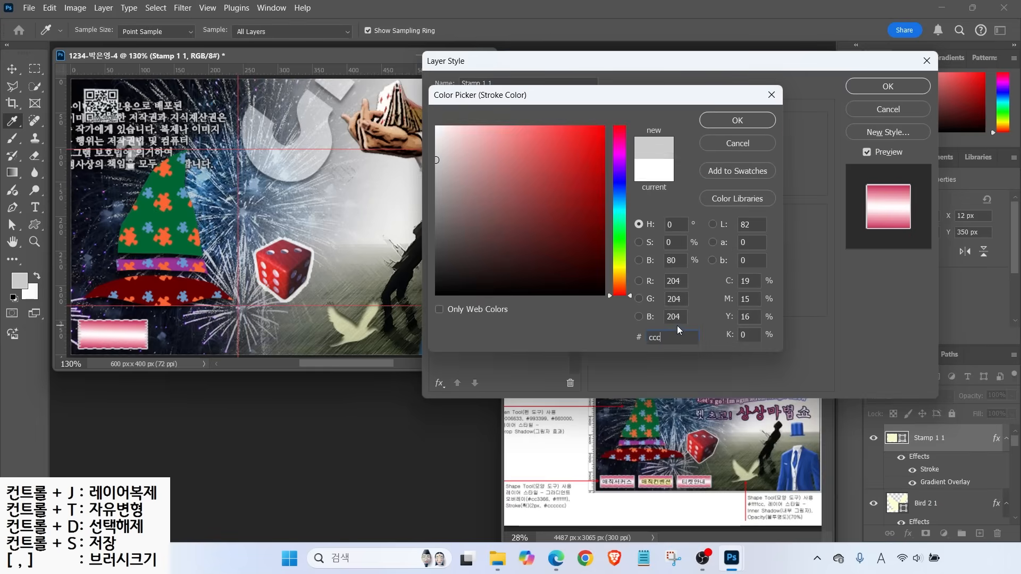
{"action": "key", "text": "Return"}
{"action": "left_click", "coordinate": [887, 86]}
Duplicate the button twice to the right to form a row of three buttons
{"action": "mouse_move", "coordinate": [111, 338]}
{"action": "left_mouse_down", "text": "alt"}
{"action": "mouse_move", "coordinate": [206, 339]}
{"action": "mouse_move", "coordinate": [187, 336]}
{"action": "mouse_move", "coordinate": [177, 260]}
{"action": "mouse_move", "coordinate": [186, 254]}
{"action": "left_mouse_up", "text": "alt"}
{"action": "left_click_drag", "start_coordinate": [192, 201], "coordinate": [267, 212], "text": "alt"}
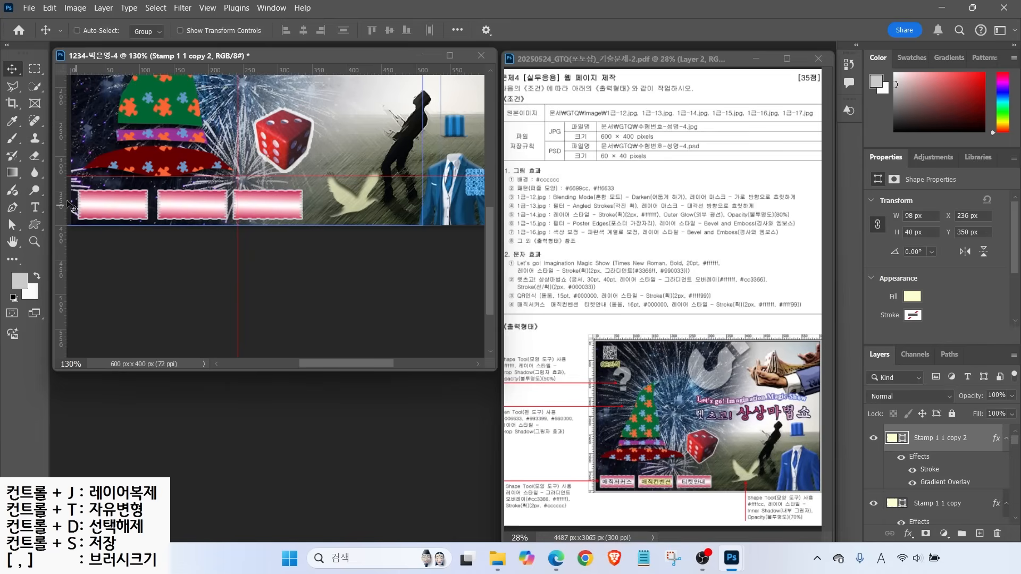
{"action": "left_click", "coordinate": [35, 207]}
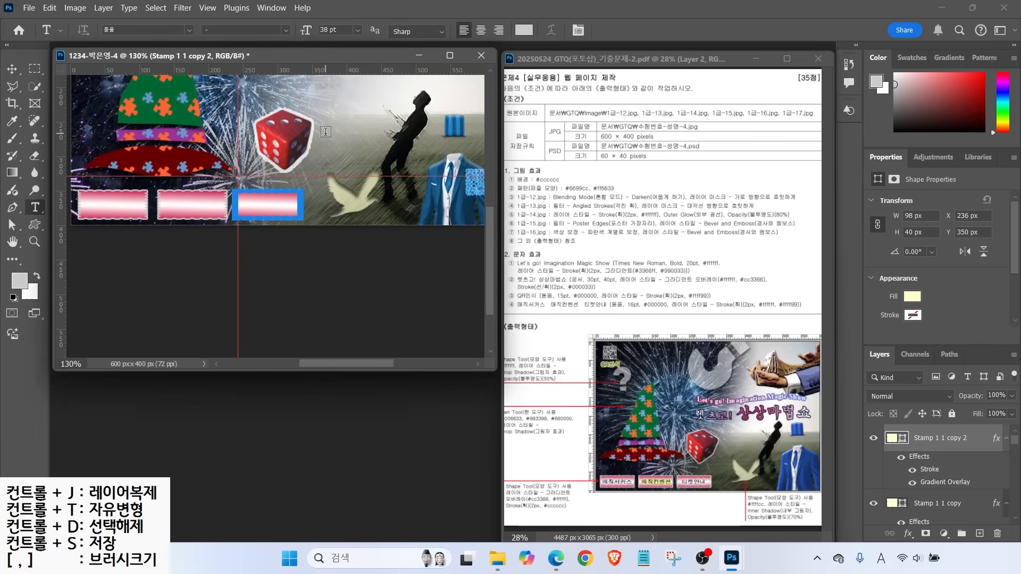
Type the Korean label 매직서커스 and set it to 16 pt
{"action": "left_click", "coordinate": [332, 133]}
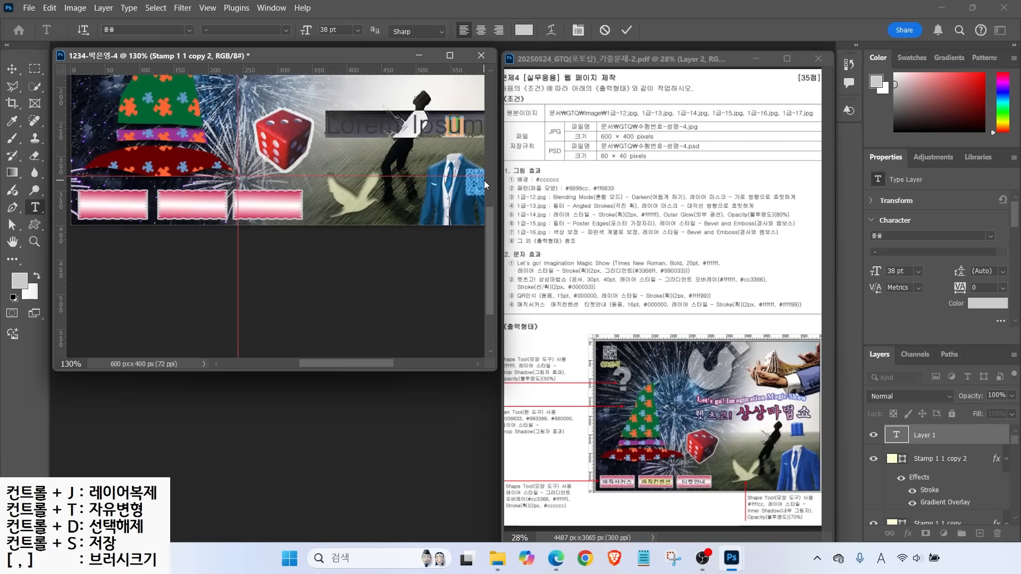
{"action": "key", "text": "Hangul"}
{"action": "type", "text": "매직서컷"}
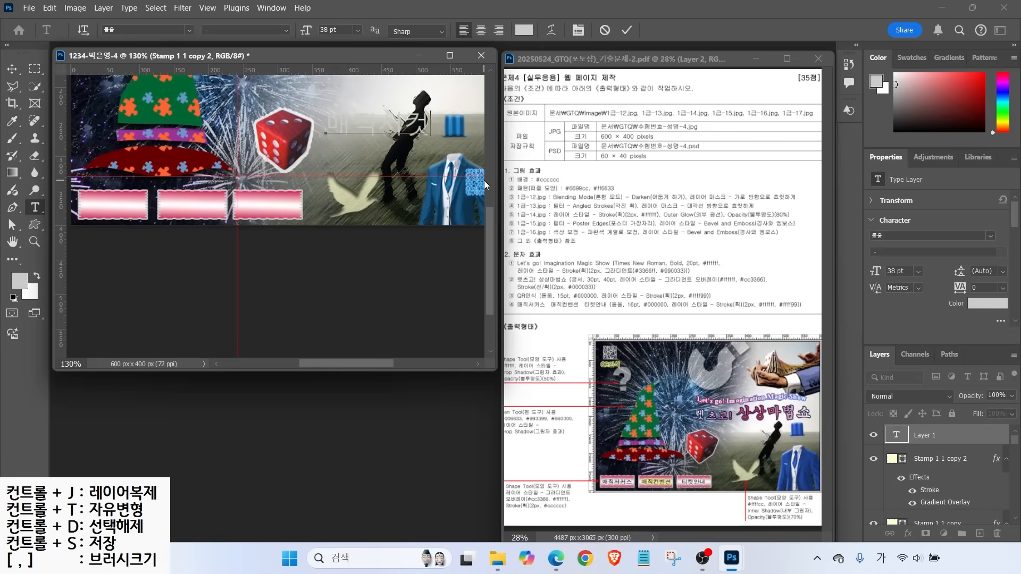
{"action": "type", "text": "스"}
{"action": "key", "text": "ctrl+Return"}
{"action": "left_click", "coordinate": [358, 31]}
{"action": "left_click", "coordinate": [340, 134]}
{"action": "left_click", "coordinate": [519, 30]}
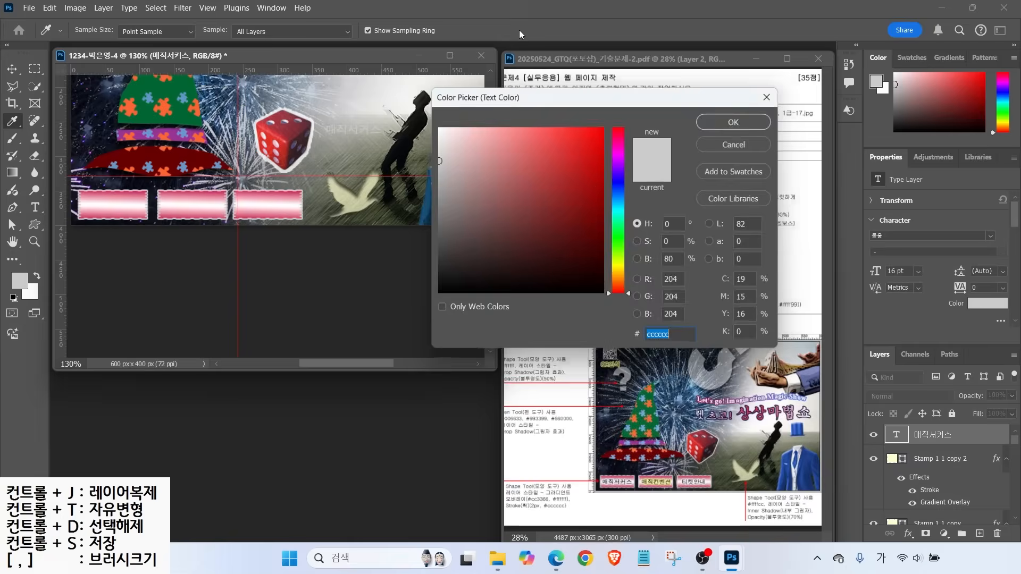
{"action": "left_click", "coordinate": [733, 122]}
Add a white stroke effect to the 매직서커스 text
{"action": "left_click", "coordinate": [908, 534]}
{"action": "left_click", "coordinate": [920, 437]}
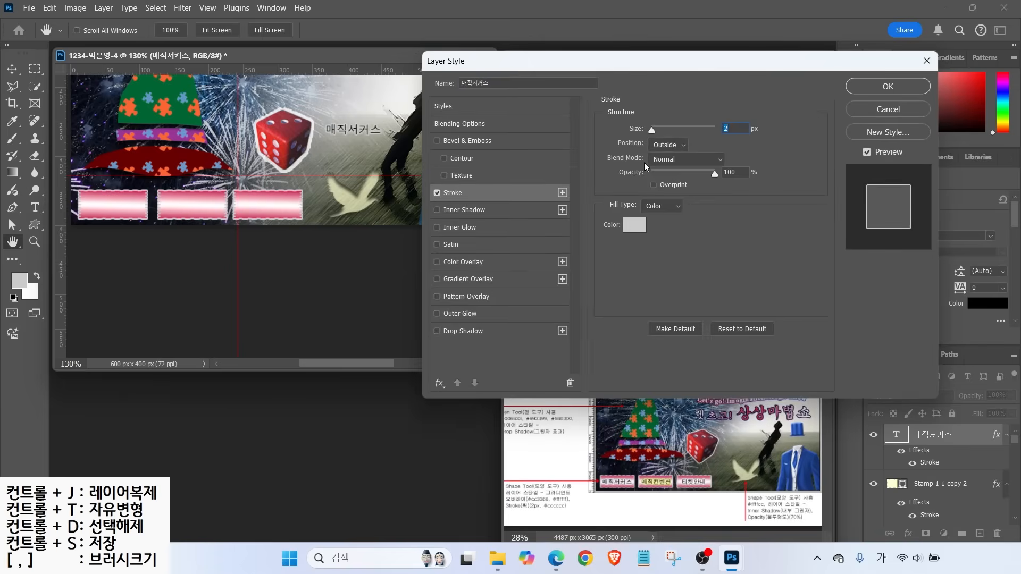
{"action": "left_click", "coordinate": [635, 225]}
{"action": "left_click", "coordinate": [728, 117]}
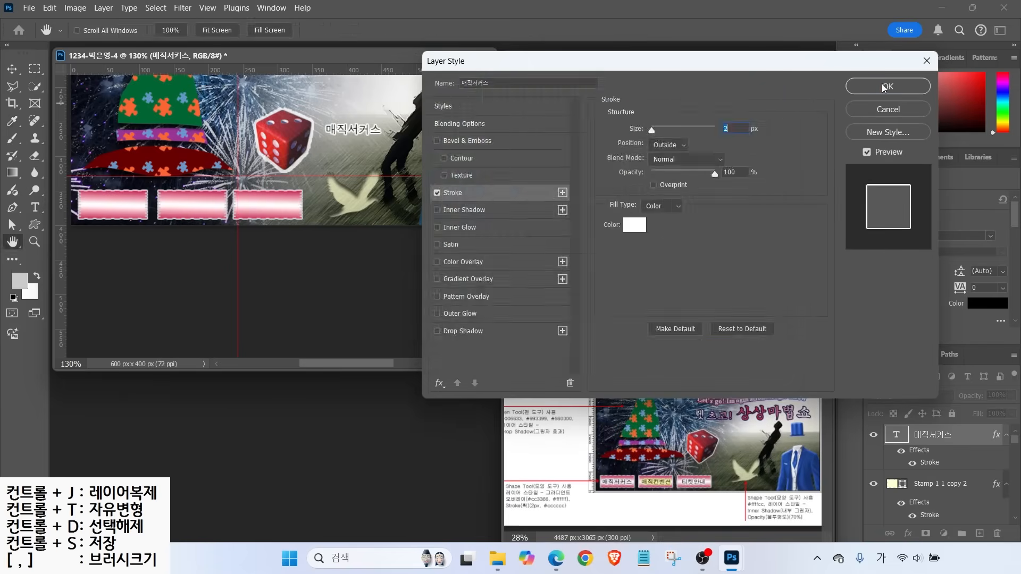
{"action": "left_click", "coordinate": [869, 87]}
Place the label on the first button and change the copies to 티켓안내 and 매직컨벤션
{"action": "key", "text": "v"}
{"action": "left_click_drag", "start_coordinate": [350, 143], "coordinate": [283, 205]}
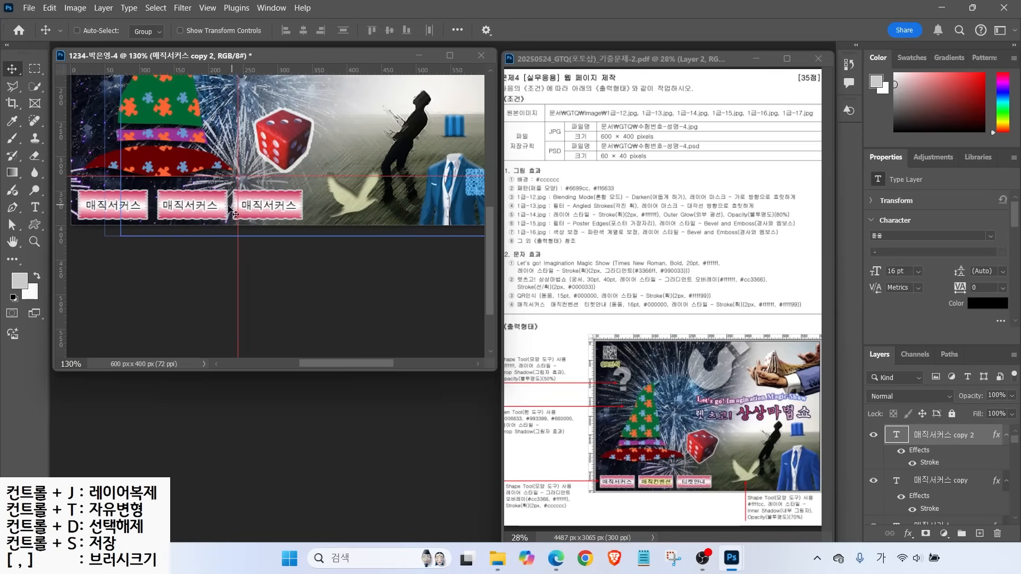
{"action": "double_click", "coordinate": [268, 205]}
{"action": "type", "text": "티켓안내"}
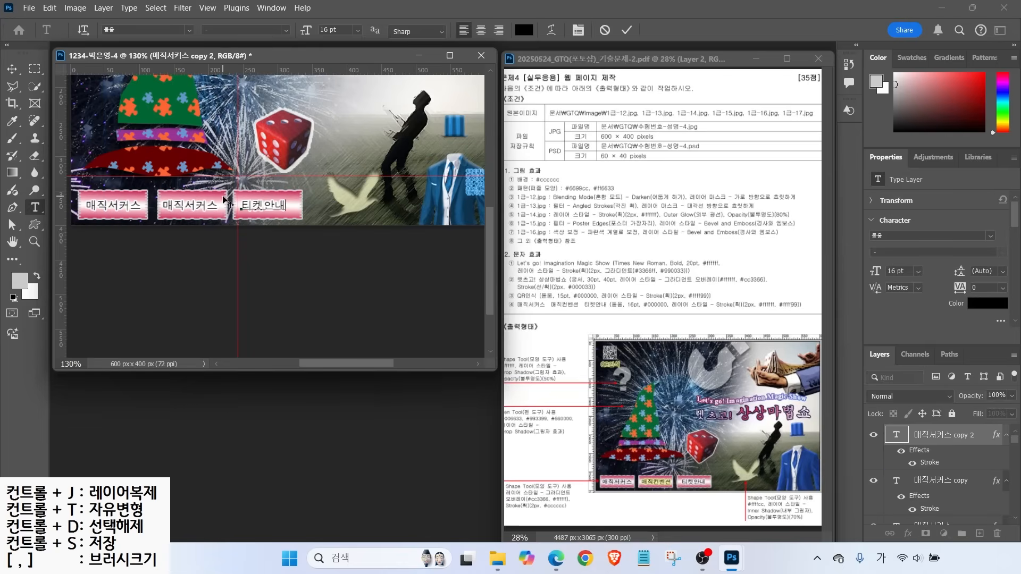
{"action": "left_click_drag", "start_coordinate": [184, 208], "coordinate": [220, 209]}
{"action": "type", "text": "컨벤션"}
{"action": "left_click", "coordinate": [626, 30]}
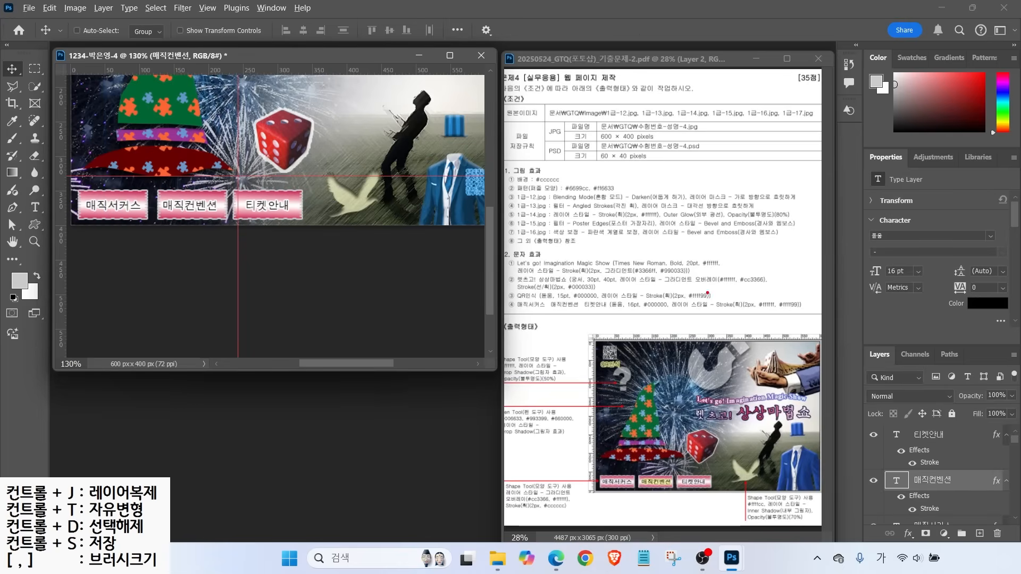
{"action": "left_click_drag", "start_coordinate": [679, 312], "coordinate": [819, 310]}
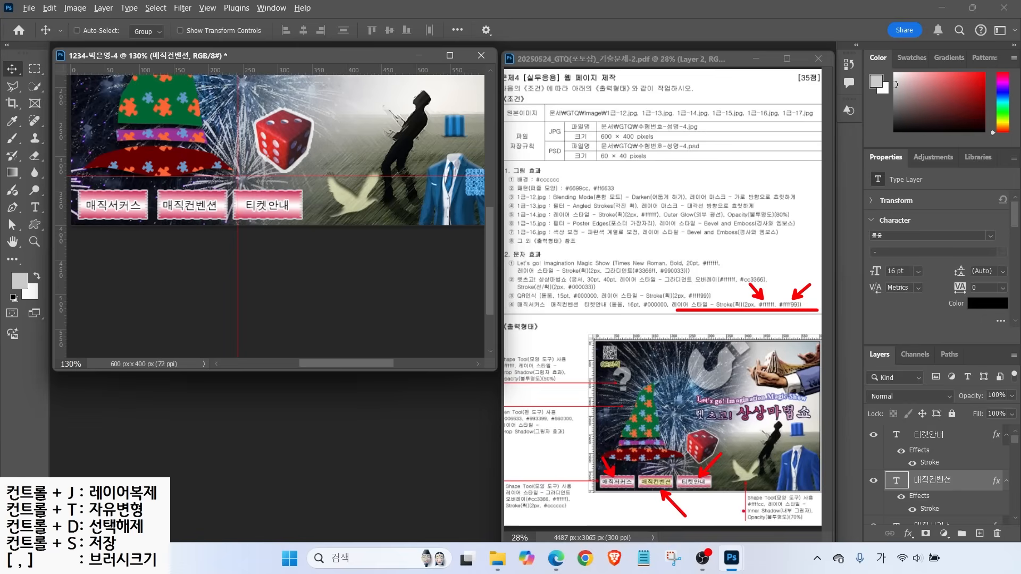
{"action": "key", "text": "Escape"}
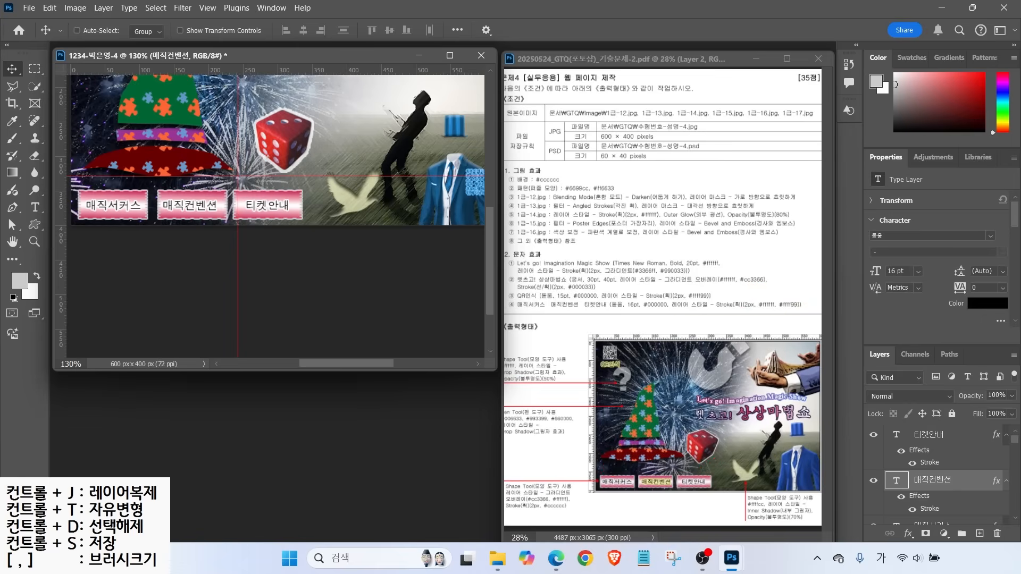
{"action": "key", "text": "alt+Tab"}
Change the 매직컨벤션 label's stroke colour to #00ff96
{"action": "left_click", "coordinate": [934, 500]}
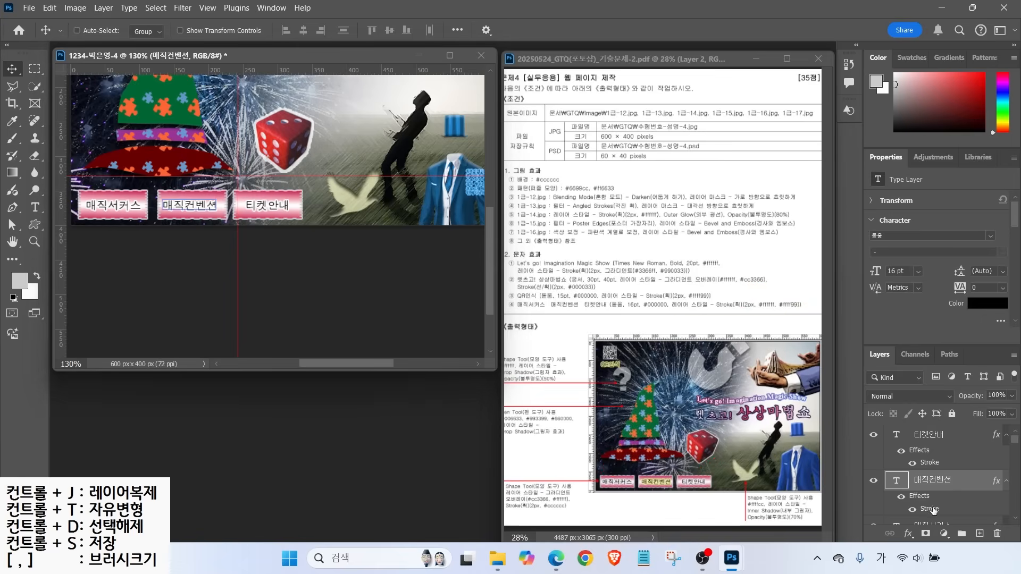
{"action": "double_click", "coordinate": [930, 509]}
{"action": "left_click", "coordinate": [631, 221]}
{"action": "type", "text": "00ff96"}
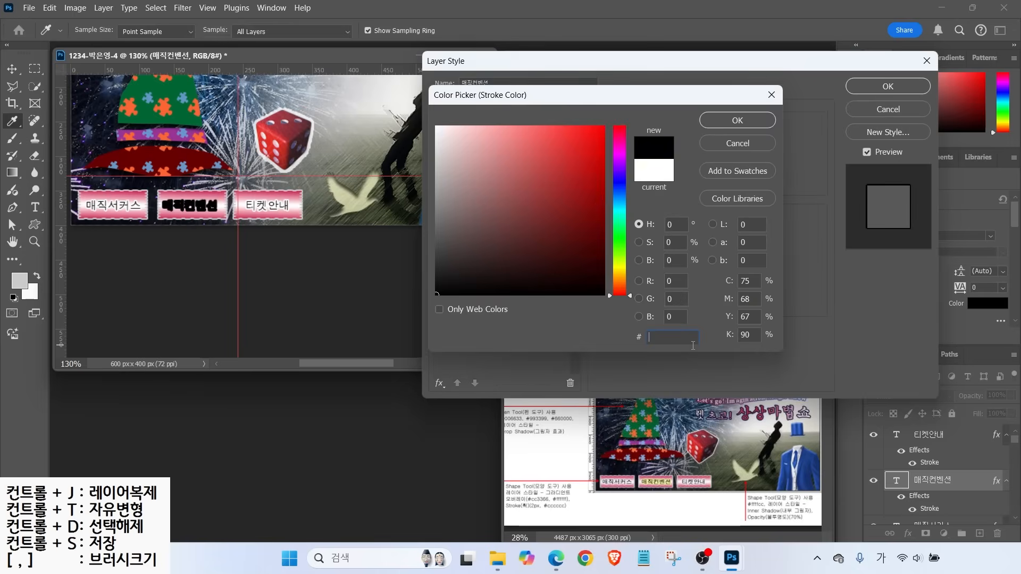
{"action": "key", "text": "Return"}
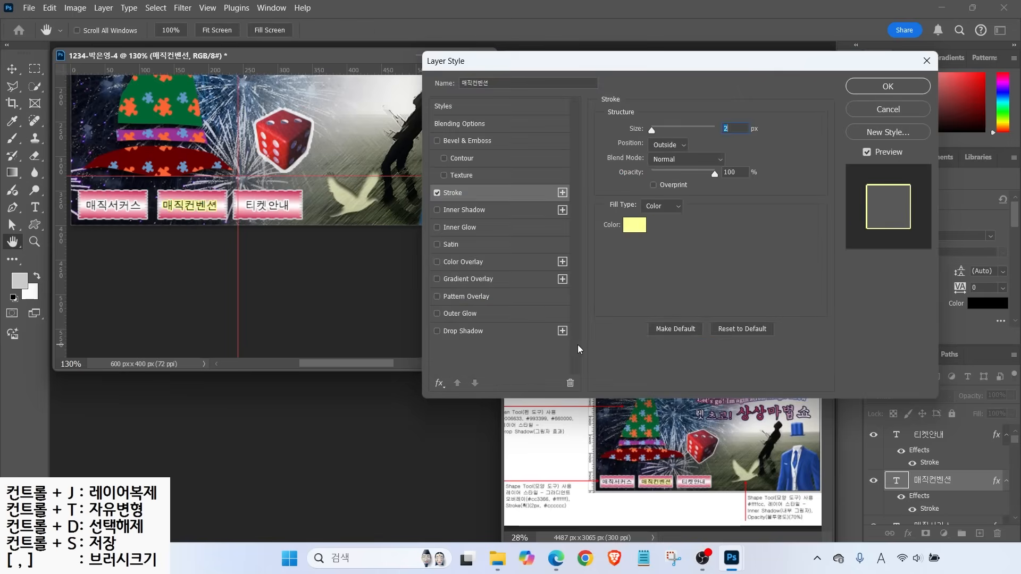
{"action": "key", "text": "Return"}
Add a new text layer reading QR인식
{"action": "key", "text": "v"}
{"action": "scroll", "coordinate": [257, 257], "scroll_direction": "up", "scroll_amount": 5}
{"action": "key", "text": "t"}
{"action": "left_click", "coordinate": [295, 201]}
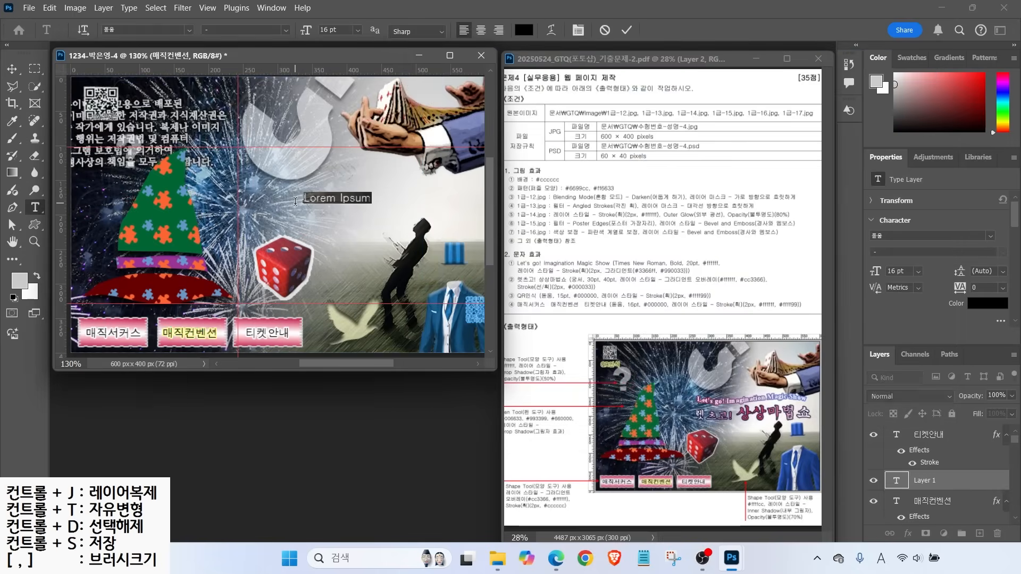
{"action": "type", "text": "QR"}
{"action": "key", "text": "Hangul"}
{"action": "type", "text": "인식"}
{"action": "key", "text": "ctrl+Return"}
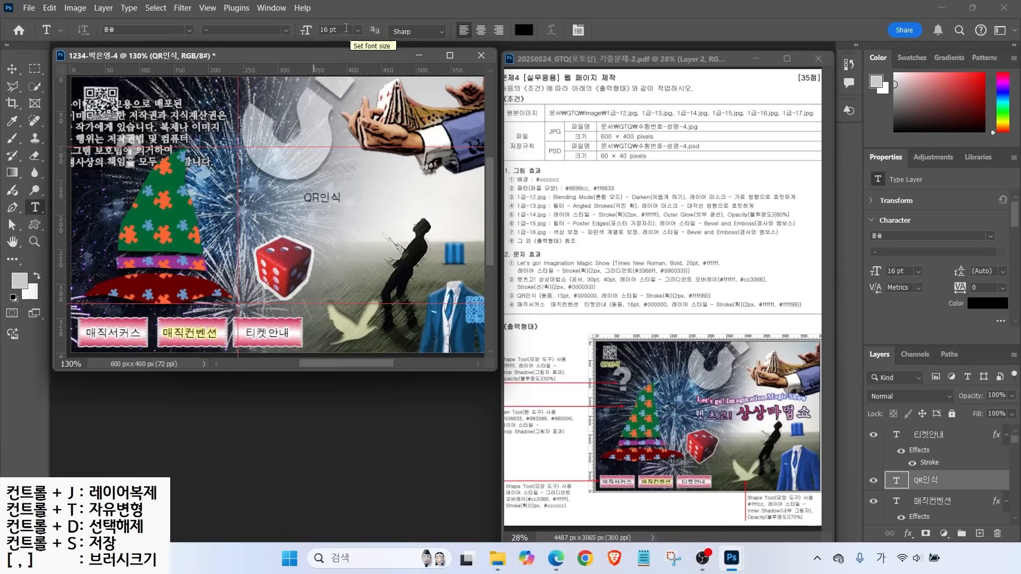
Set QR인식 to 15 pt with a #ffff99 stroke and move it beside the QR code
{"action": "left_click", "coordinate": [348, 30]}
{"action": "scroll", "coordinate": [348, 30], "scroll_direction": "down", "scroll_amount": 1}
{"action": "left_click", "coordinate": [908, 533]}
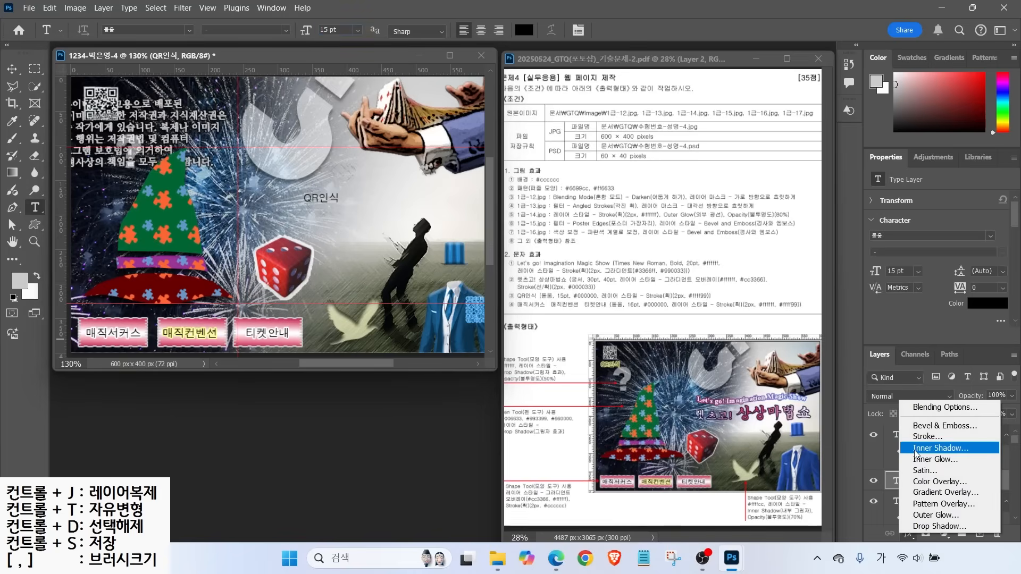
{"action": "left_click", "coordinate": [927, 438]}
{"action": "left_click", "coordinate": [636, 222]}
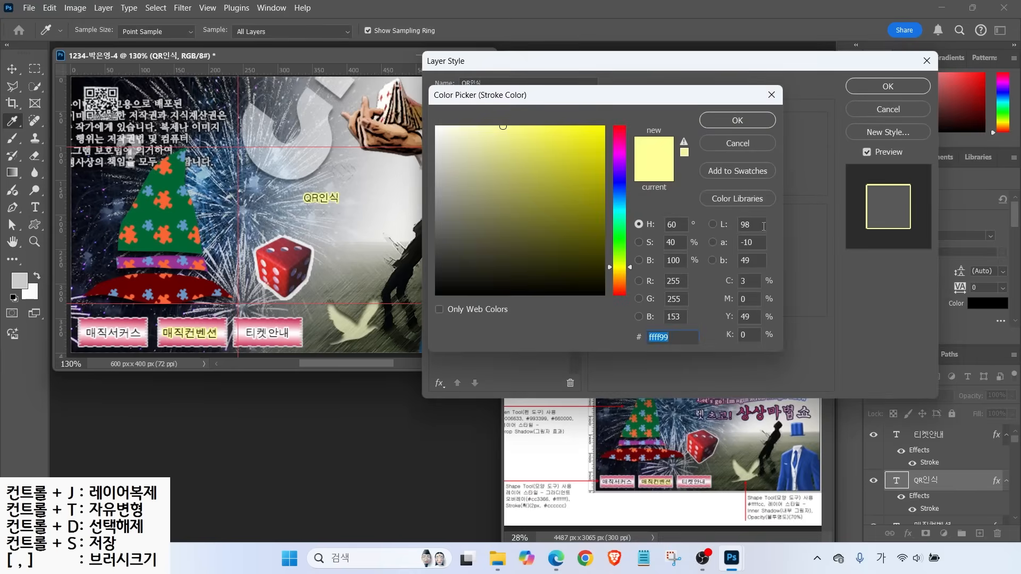
{"action": "left_click", "coordinate": [734, 120]}
{"action": "key", "text": "Return"}
{"action": "left_click", "coordinate": [10, 70]}
{"action": "left_click_drag", "start_coordinate": [321, 198], "coordinate": [95, 128]}
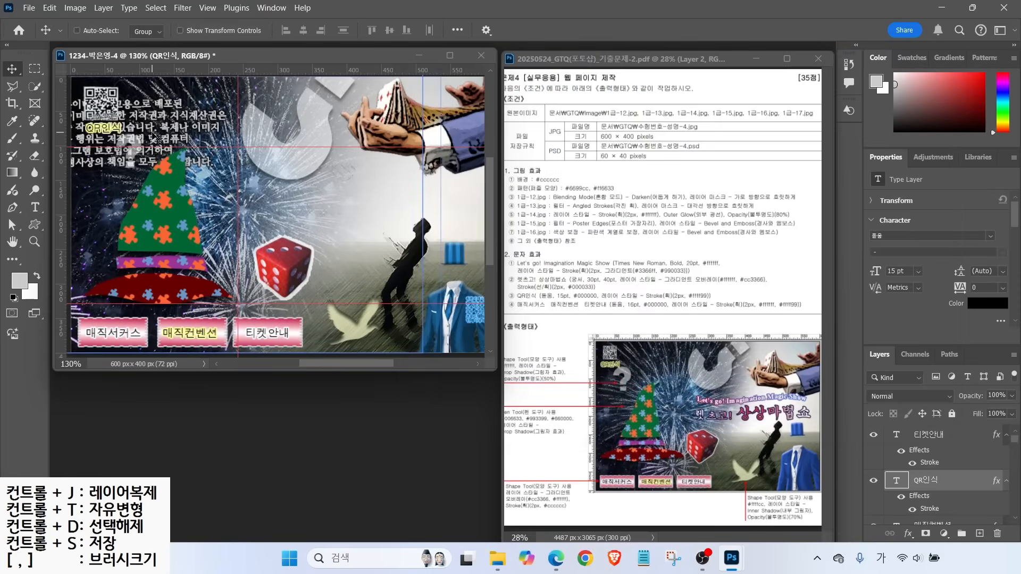
Type the title Let's go! Imagination Magic Show near the canvas centre
{"action": "left_click", "coordinate": [35, 207]}
{"action": "left_click", "coordinate": [287, 212]}
{"action": "type", "text": "fp"}
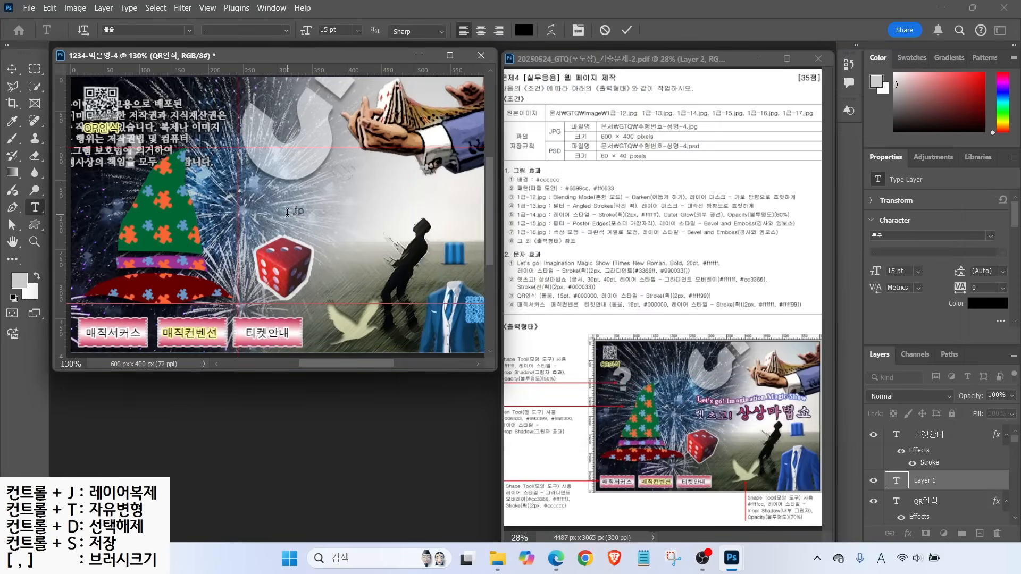
{"action": "type", "text": "et's go! Imagination Magic Show"}
{"action": "key", "text": "ctrl+Return"}
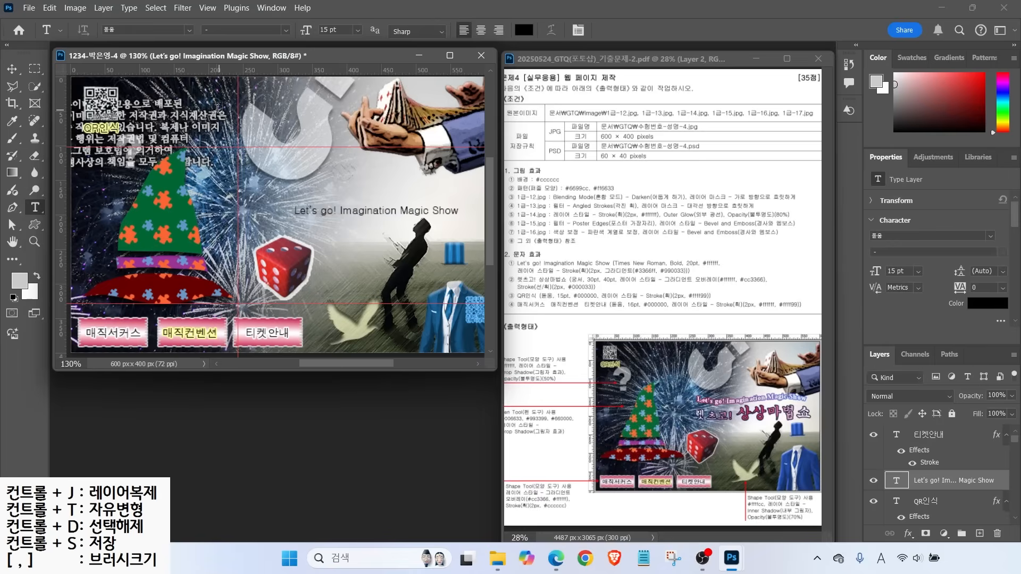
Set the title to white Times New Roman Bold at 20 pt
{"action": "left_click", "coordinate": [189, 30]}
{"action": "left_click", "coordinate": [256, 167]}
{"action": "left_click", "coordinate": [286, 31]}
{"action": "left_click", "coordinate": [276, 76]}
{"action": "key", "text": "Tab"}
{"action": "type", "text": "20"}
{"action": "key", "text": "Return"}
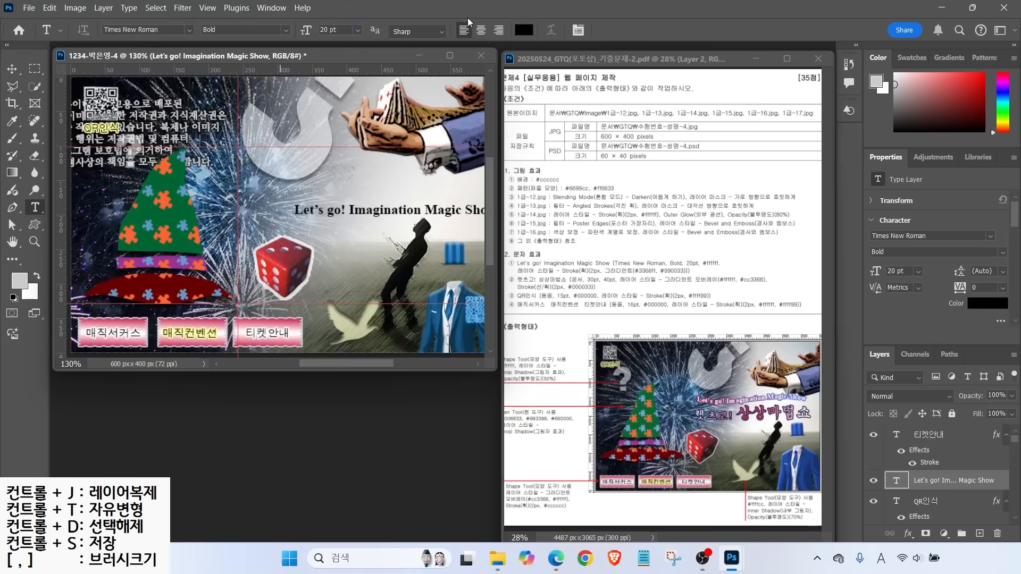
{"action": "left_click", "coordinate": [524, 30]}
{"action": "left_click", "coordinate": [436, 126]}
{"action": "key", "text": "Return"}
Give the title a gradient stroke from #3366ff blue to #cc3366 crimson at -5°
{"action": "left_click", "coordinate": [908, 534]}
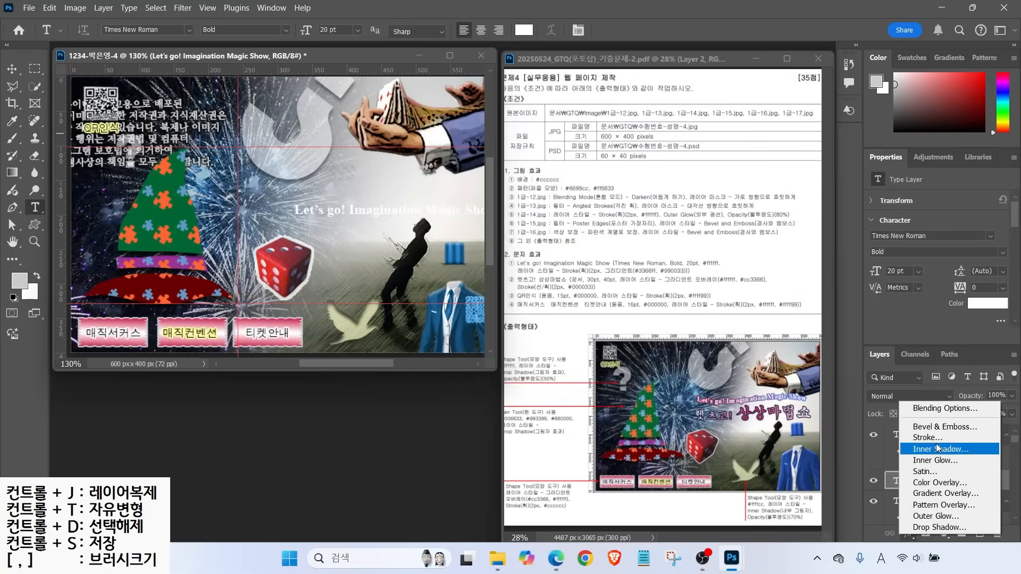
{"action": "left_click", "coordinate": [931, 438]}
{"action": "left_click", "coordinate": [655, 207]}
{"action": "left_click", "coordinate": [659, 230]}
{"action": "left_click", "coordinate": [667, 227]}
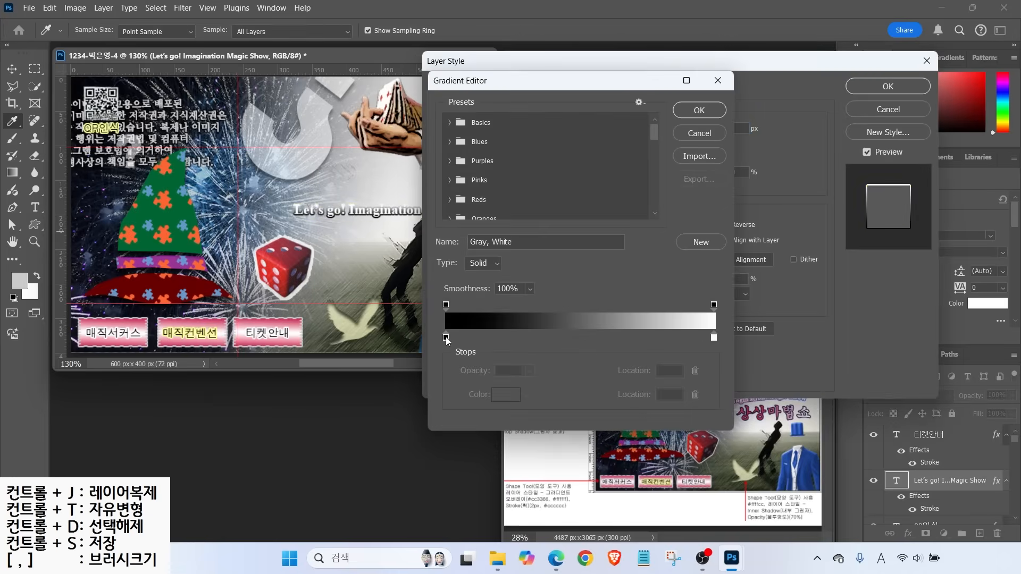
{"action": "double_click", "coordinate": [446, 338]}
{"action": "type", "text": "36f"}
{"action": "key", "text": "Return"}
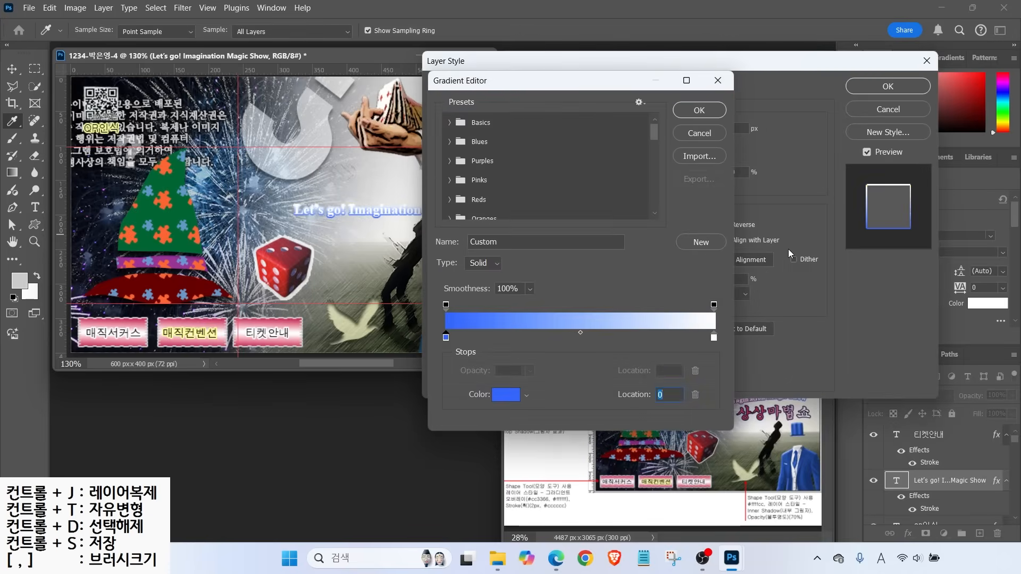
{"action": "double_click", "coordinate": [716, 337]}
{"action": "type", "text": "cc3366"}
{"action": "key", "text": "Return"}
{"action": "key", "text": "Return"}
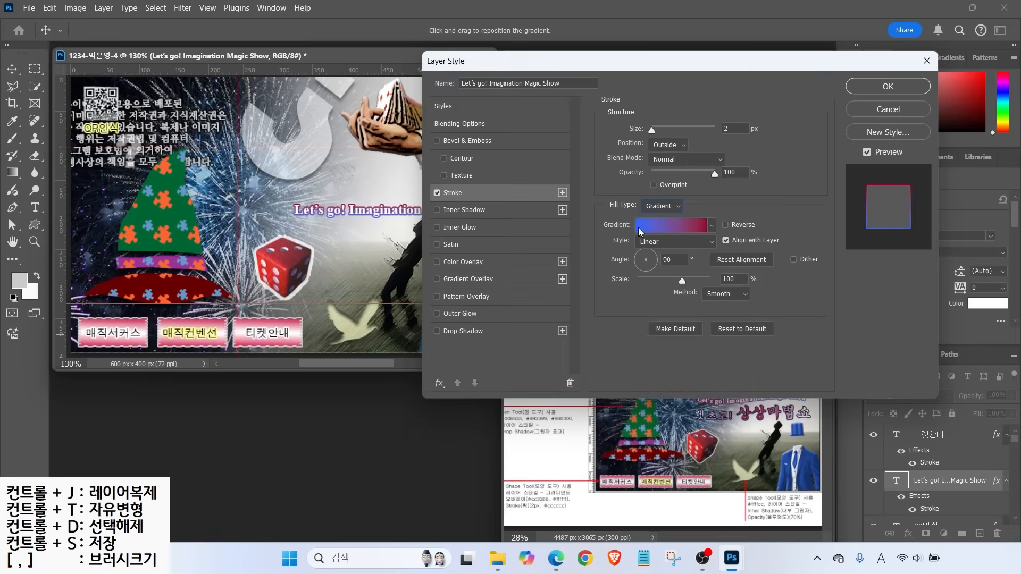
{"action": "left_click_drag", "start_coordinate": [662, 261], "coordinate": [663, 261]}
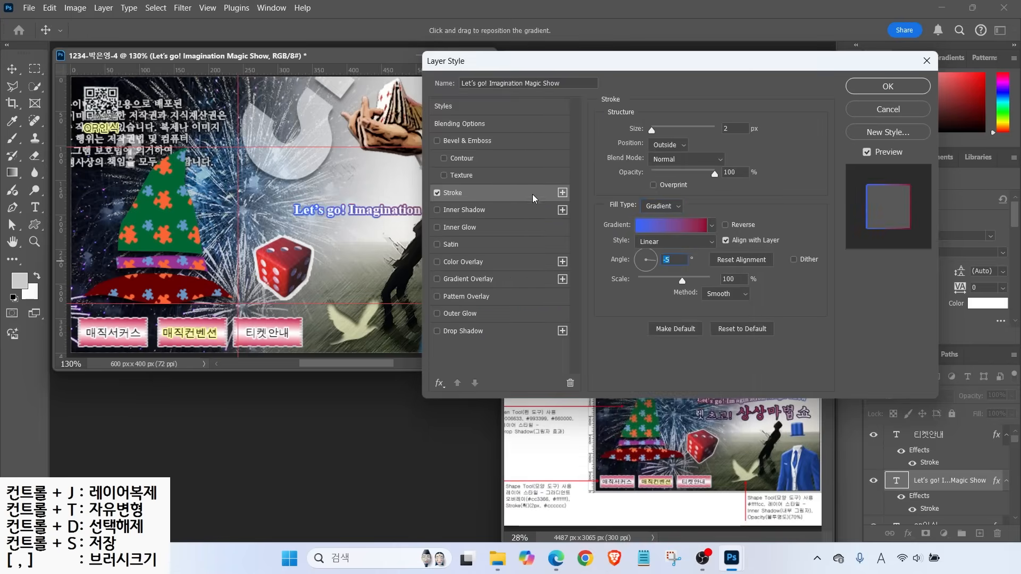
{"action": "key", "text": "Return"}
Move the title up and left and apply a Flag warp with bend -40
{"action": "key", "text": "v"}
{"action": "left_click_drag", "start_coordinate": [355, 214], "coordinate": [319, 182]}
{"action": "key", "text": "t"}
{"action": "left_click", "coordinate": [551, 30]}
{"action": "left_click", "coordinate": [511, 75]}
{"action": "left_click", "coordinate": [475, 226]}
{"action": "left_click_drag", "start_coordinate": [519, 142], "coordinate": [459, 142]}
{"action": "left_click_drag", "start_coordinate": [523, 55], "coordinate": [595, 80]}
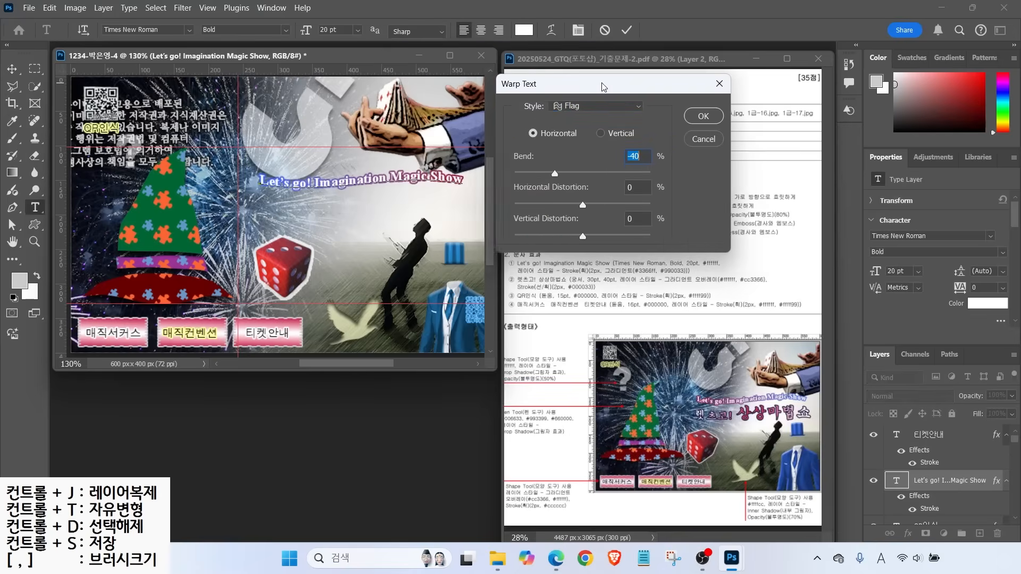
{"action": "left_click", "coordinate": [692, 111]}
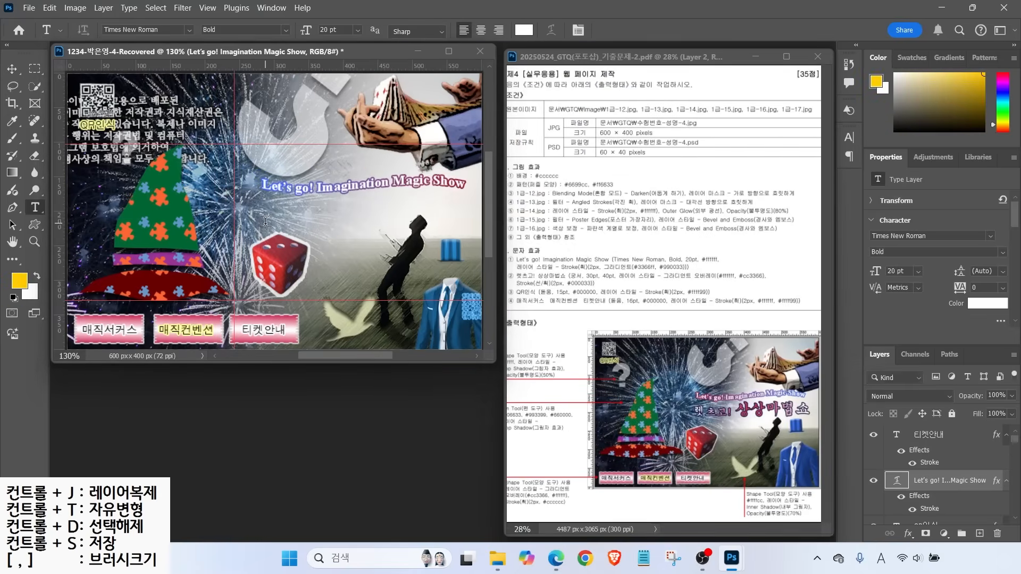
Type the Korean subtitle 렛츠고! 상상마법쇼 below the title
{"action": "left_click", "coordinate": [267, 221]}
{"action": "key", "text": "Hangul"}
{"action": "type", "text": "렛츠고! 상상마법쇼"}
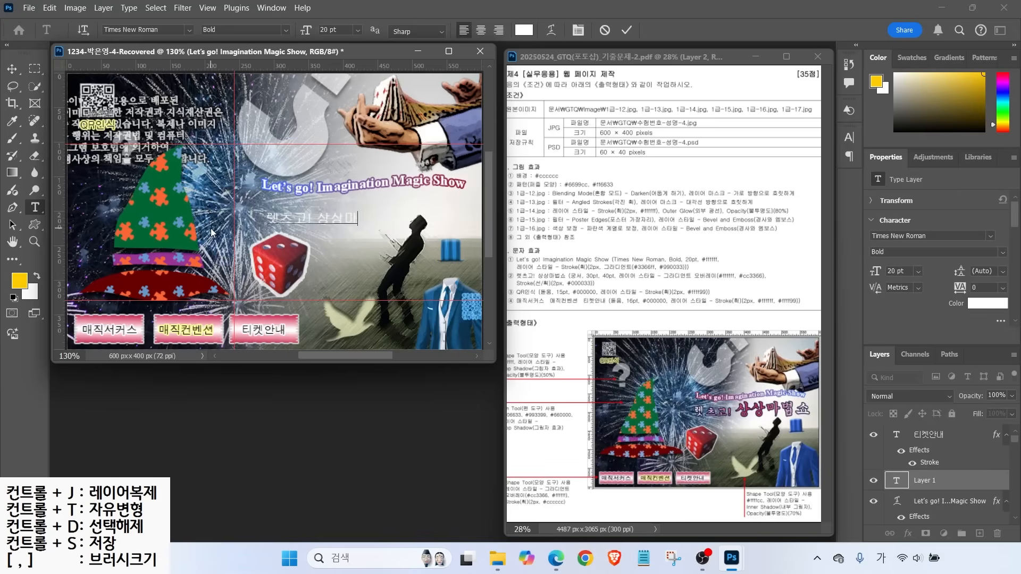
Set the subtitle in the 궁서 font at 30 pt
{"action": "key", "text": "ctrl+Return"}
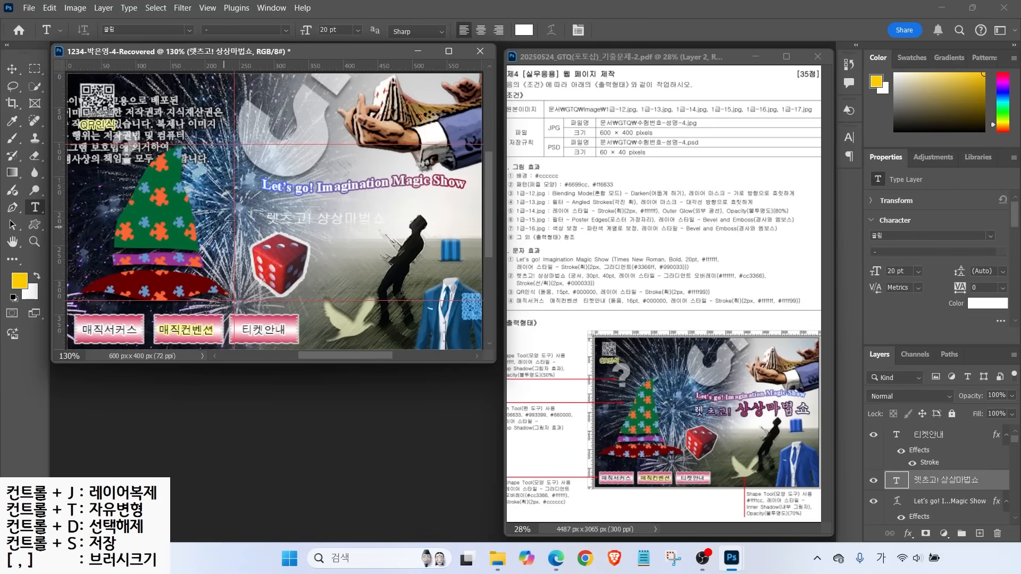
{"action": "left_click", "coordinate": [189, 31]}
{"action": "left_click", "coordinate": [244, 147]}
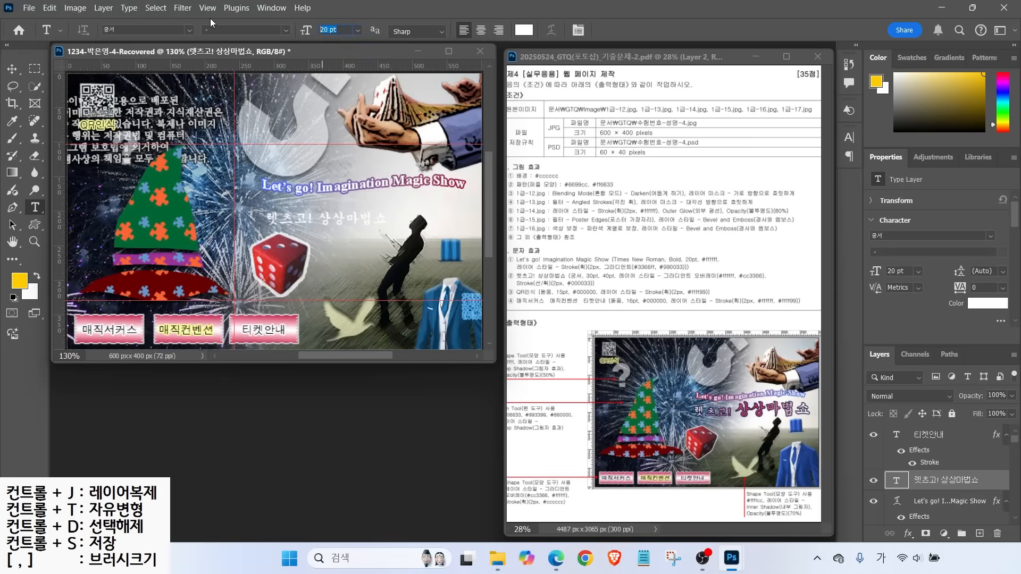
{"action": "type", "text": "30"}
{"action": "key", "text": "Return"}
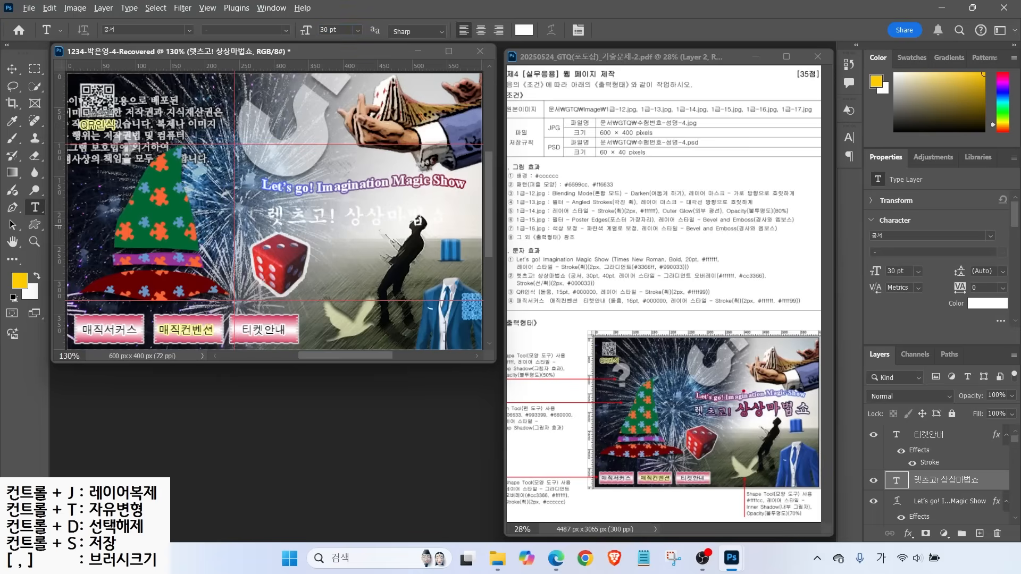
{"action": "left_click_drag", "start_coordinate": [591, 269], "coordinate": [580, 242]}
{"action": "mouse_move", "coordinate": [786, 423]}
{"action": "left_mouse_down"}
{"action": "mouse_move", "coordinate": [747, 417]}
{"action": "mouse_move", "coordinate": [786, 420]}
{"action": "left_mouse_up"}
{"action": "key", "text": "Escape"}
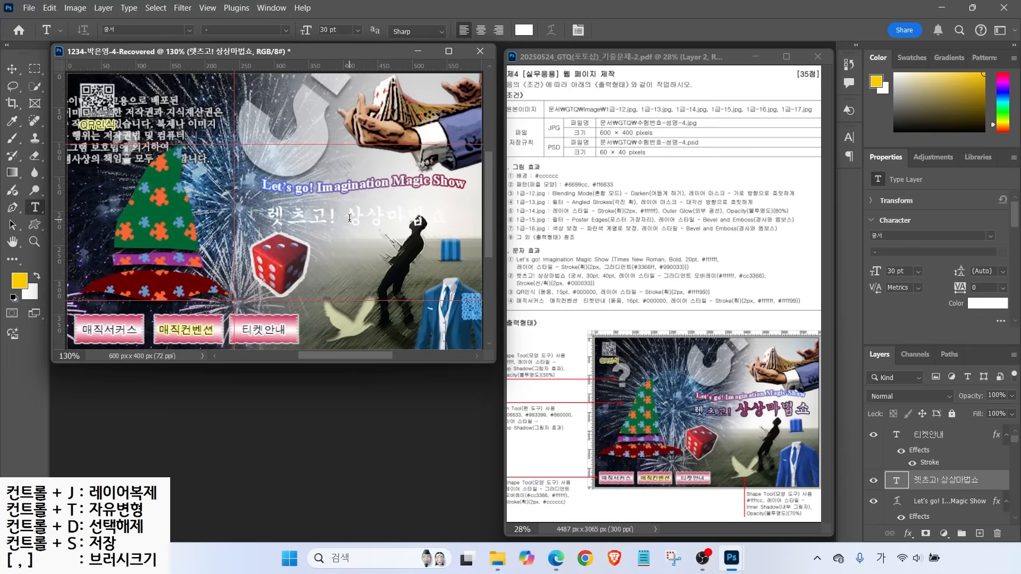
Enlarge 상상마법쇼 to 40 pt and add a Gradient Overlay effect to the subtitle
{"action": "left_click_drag", "start_coordinate": [350, 218], "coordinate": [448, 218]}
{"action": "left_click_drag", "start_coordinate": [339, 30], "coordinate": [239, 9]}
{"action": "type", "text": "40"}
{"action": "key", "text": "Return"}
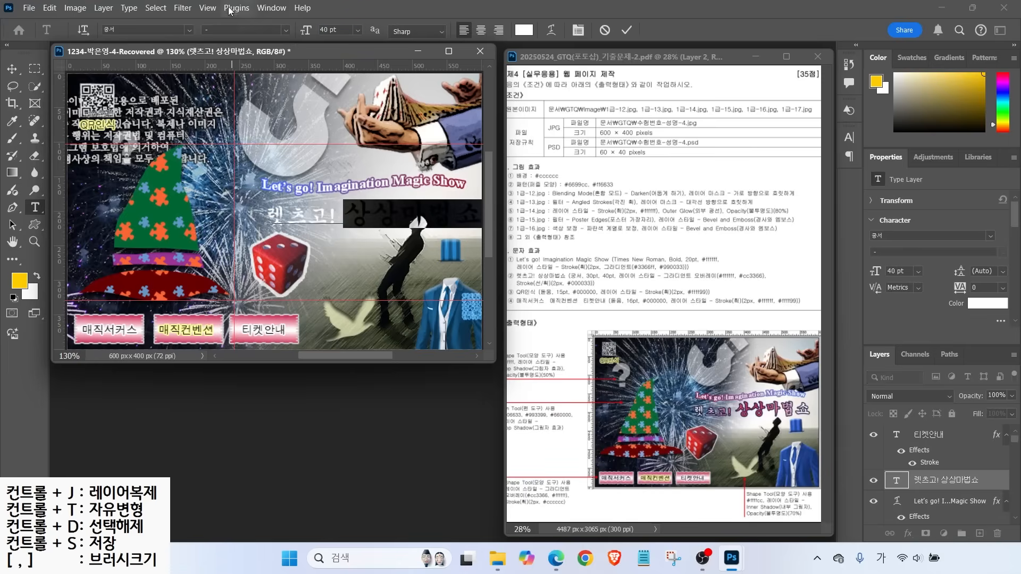
{"action": "left_click", "coordinate": [12, 69]}
{"action": "left_click", "coordinate": [908, 533]}
{"action": "left_click", "coordinate": [925, 494]}
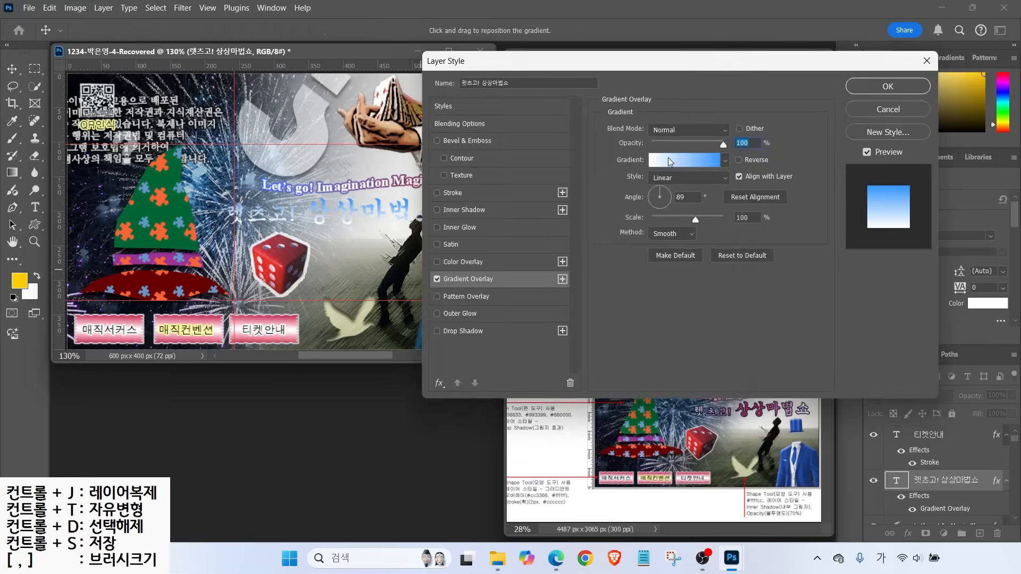
Make the overlay a white–#cc3366 pink–white gradient with pink at the middle, slightly angled
{"action": "left_click", "coordinate": [669, 162]}
{"action": "left_click", "coordinate": [445, 337]}
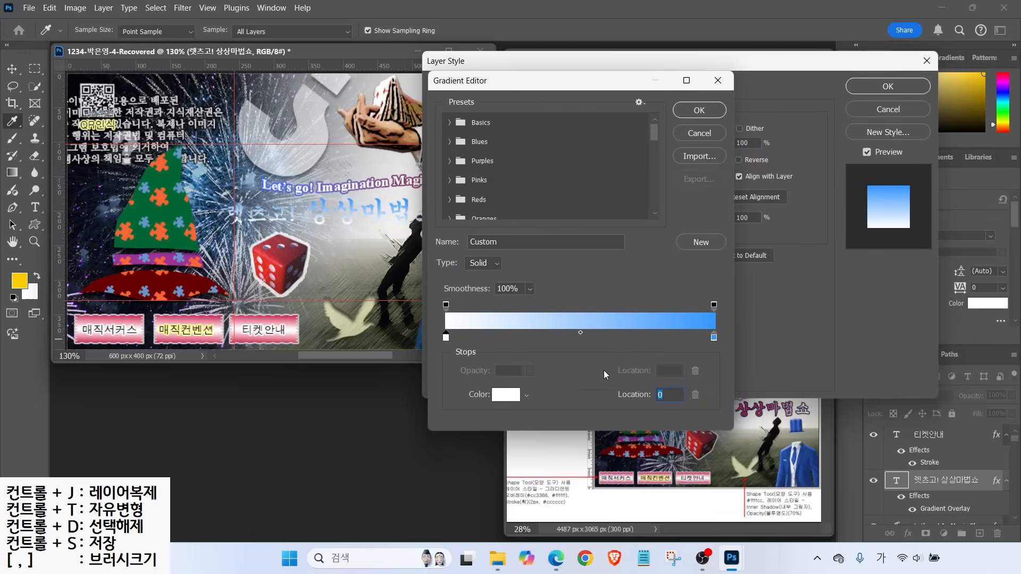
{"action": "double_click", "coordinate": [714, 338]}
{"action": "type", "text": "cc3366"}
{"action": "key", "text": "Return"}
{"action": "key", "text": "alt"}
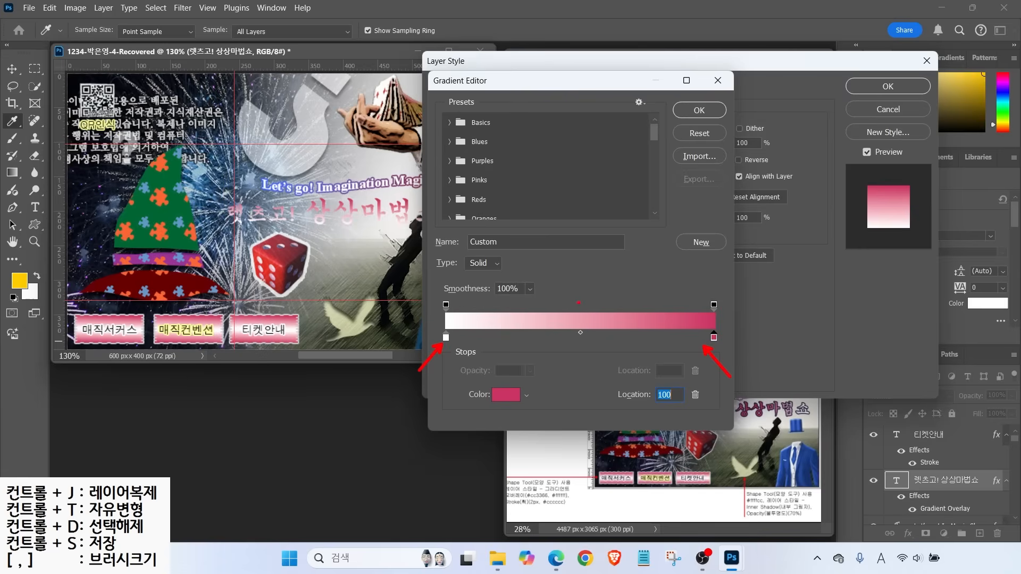
{"action": "key", "text": "Escape"}
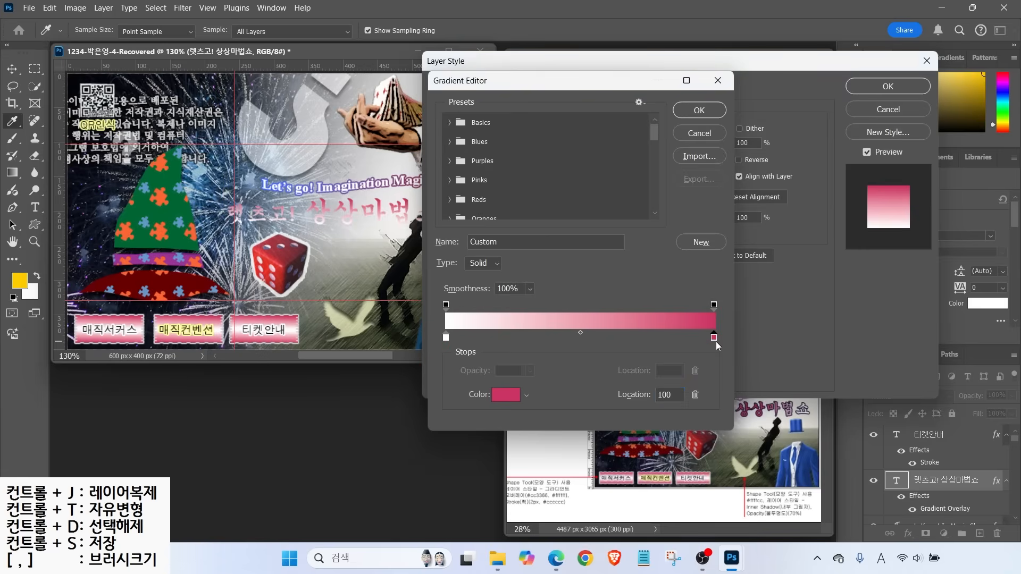
{"action": "left_click_drag", "start_coordinate": [714, 337], "coordinate": [581, 338]}
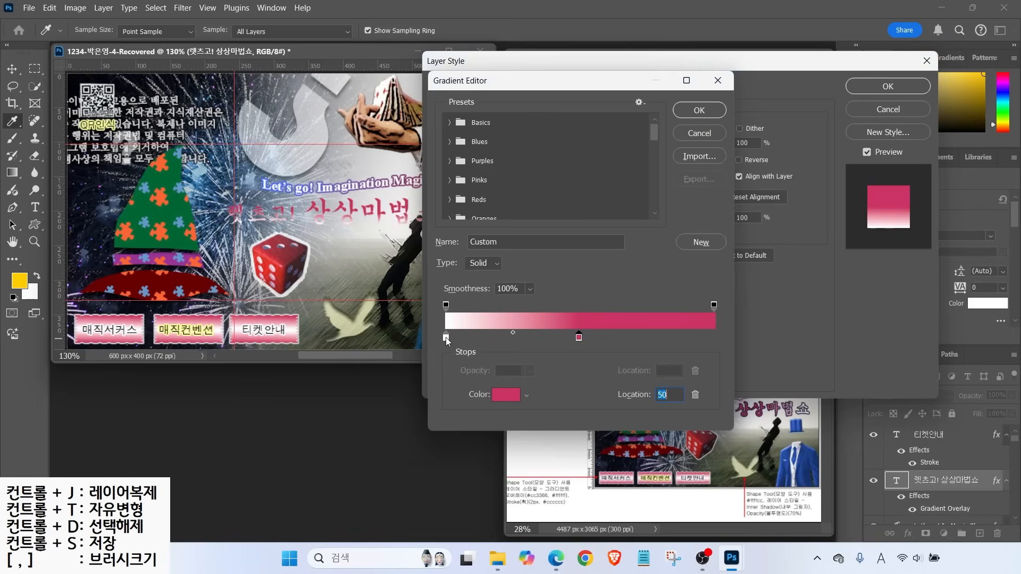
{"action": "left_click_drag", "start_coordinate": [446, 337], "coordinate": [719, 342]}
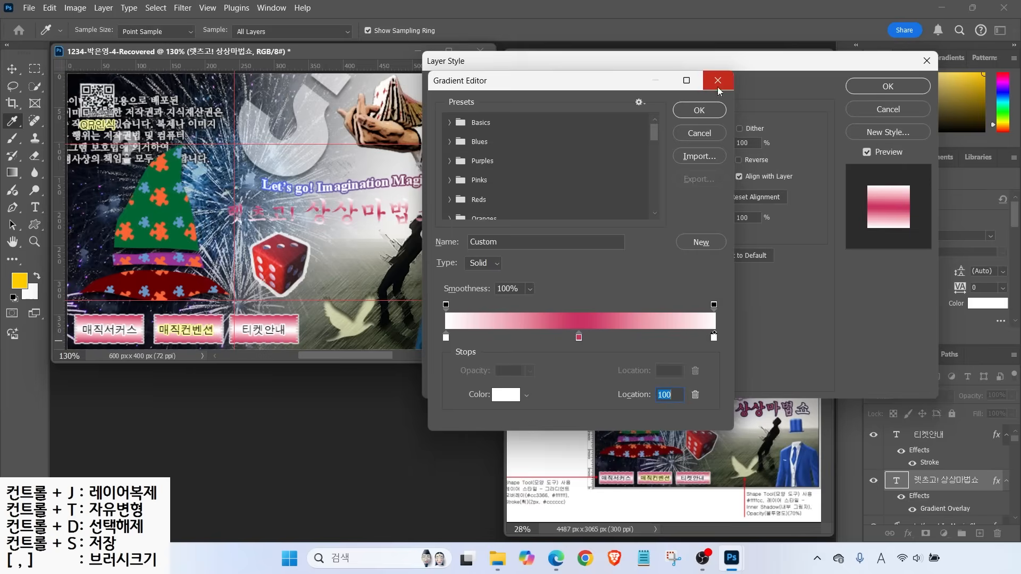
{"action": "left_click", "coordinate": [699, 110]}
{"action": "left_click_drag", "start_coordinate": [662, 188], "coordinate": [677, 197]}
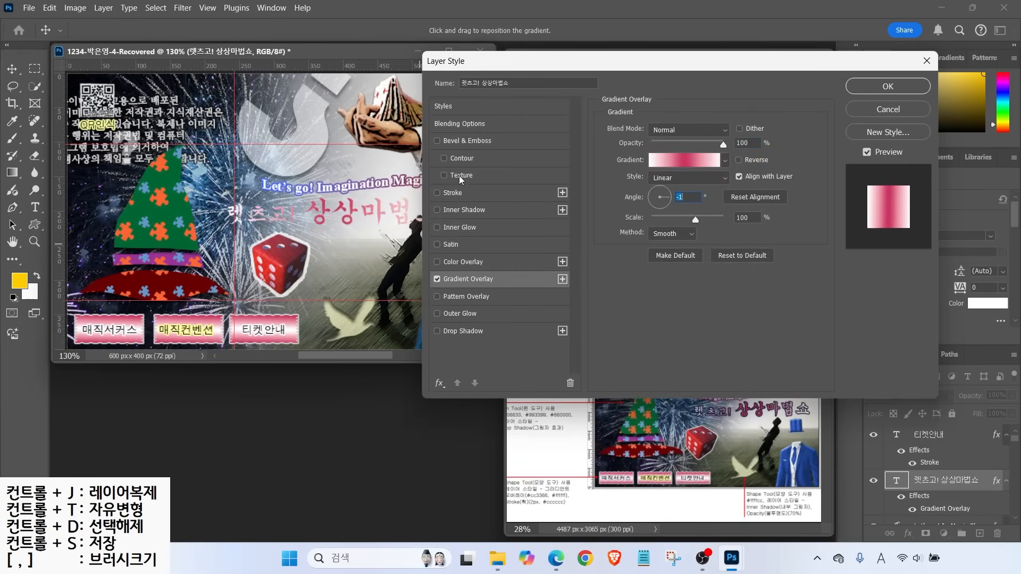
Add a 2 px navy #000033 stroke to the subtitle and apply the layer style
{"action": "left_click", "coordinate": [452, 192]}
{"action": "left_click", "coordinate": [633, 225]}
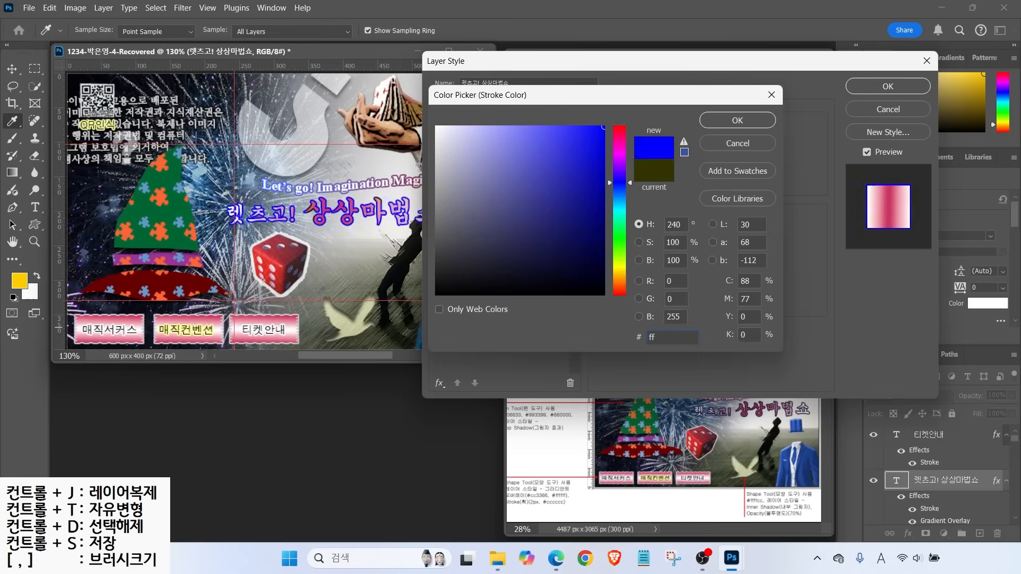
{"action": "type", "text": "ff"}
{"action": "key", "text": "BackSpace"}
{"action": "key", "text": "BackSpace"}
{"action": "type", "text": "0033"}
{"action": "key", "text": "Return"}
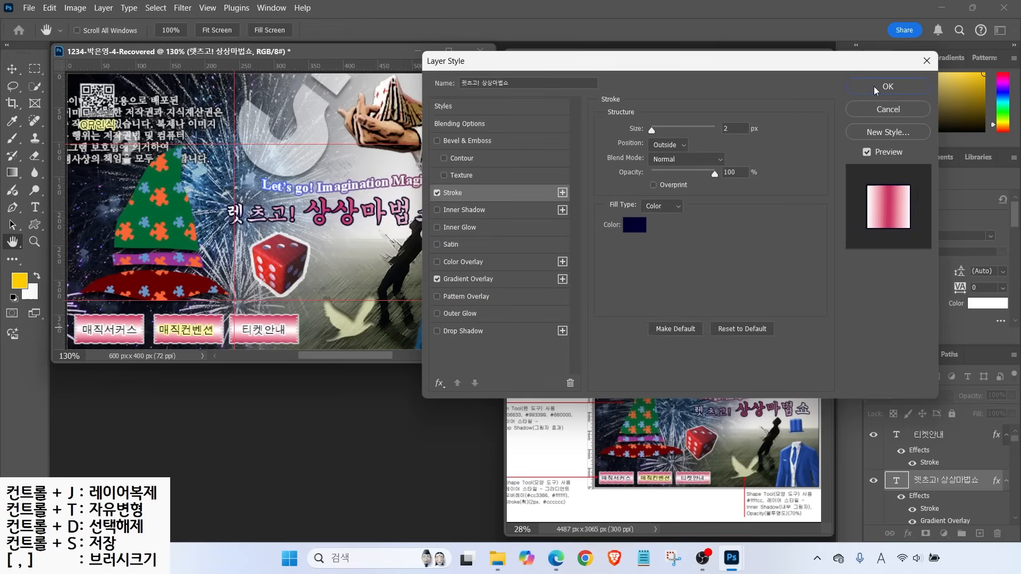
{"action": "left_click", "coordinate": [877, 88]}
{"action": "left_click", "coordinate": [551, 30]}
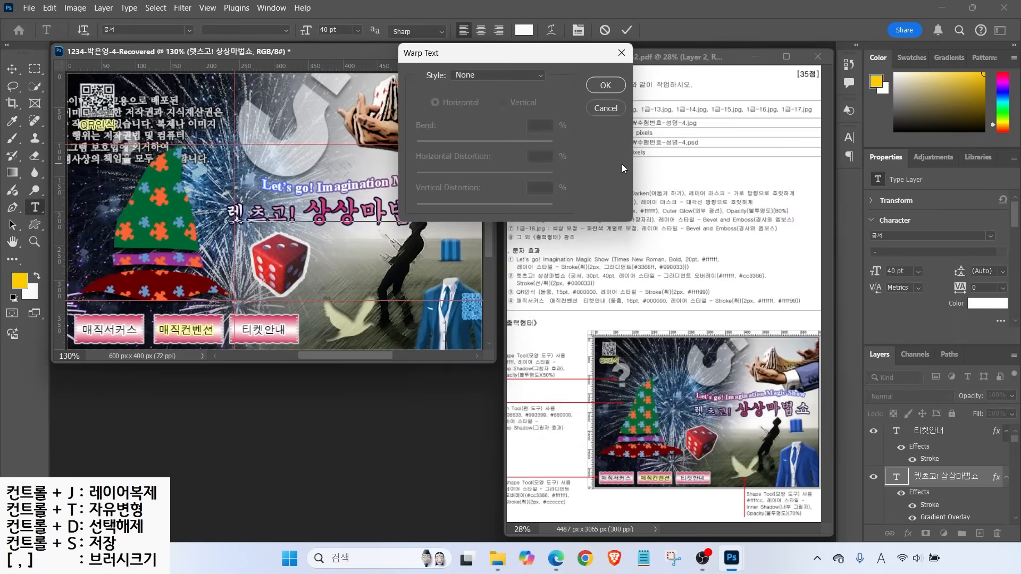
Warp the title 렛츠고! 상상마법쇼 with the horizontal Wave style at Bend +50
{"action": "left_click", "coordinate": [497, 75]}
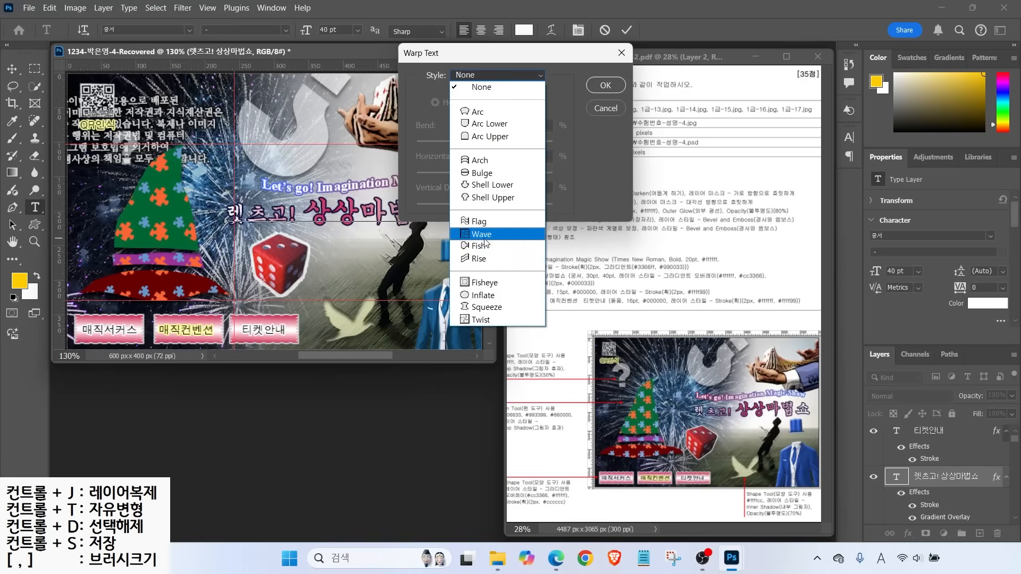
{"action": "left_click", "coordinate": [490, 237]}
{"action": "mouse_move", "coordinate": [463, 52]}
{"action": "left_mouse_down"}
{"action": "mouse_move", "coordinate": [492, 67]}
{"action": "mouse_move", "coordinate": [552, 134]}
{"action": "left_mouse_up"}
{"action": "left_click", "coordinate": [586, 155]}
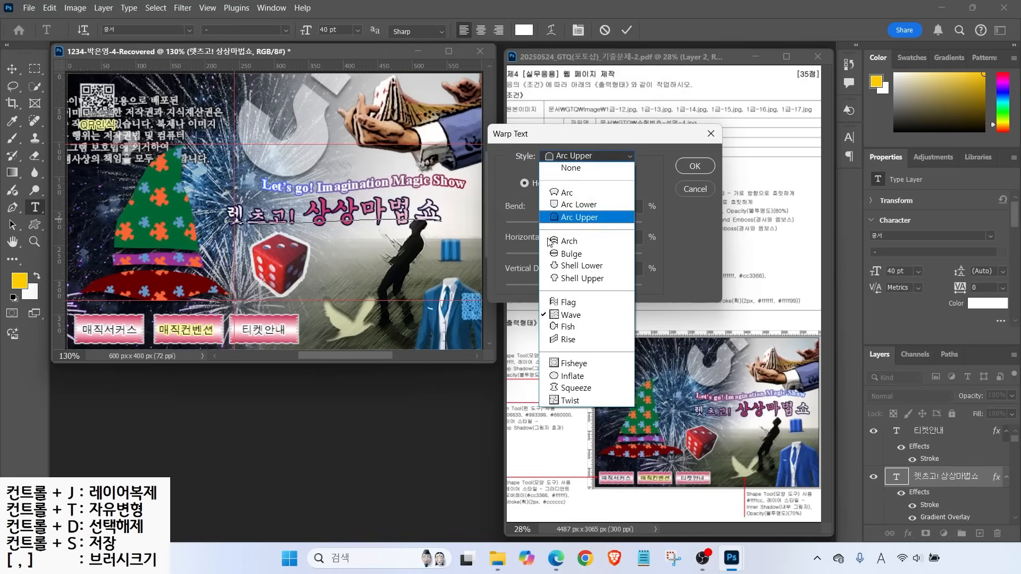
{"action": "left_click", "coordinate": [571, 316]}
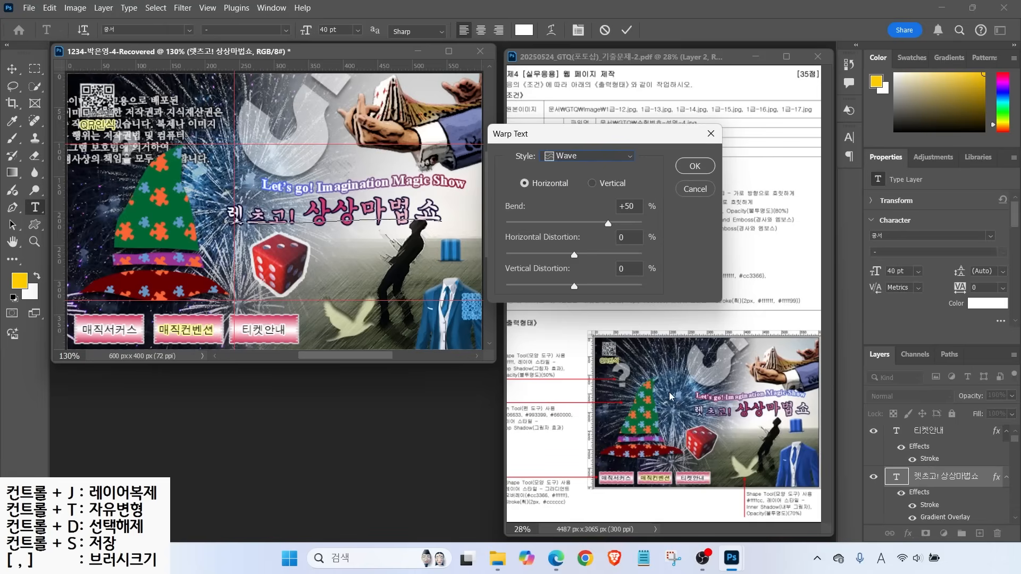
{"action": "key", "text": "alt"}
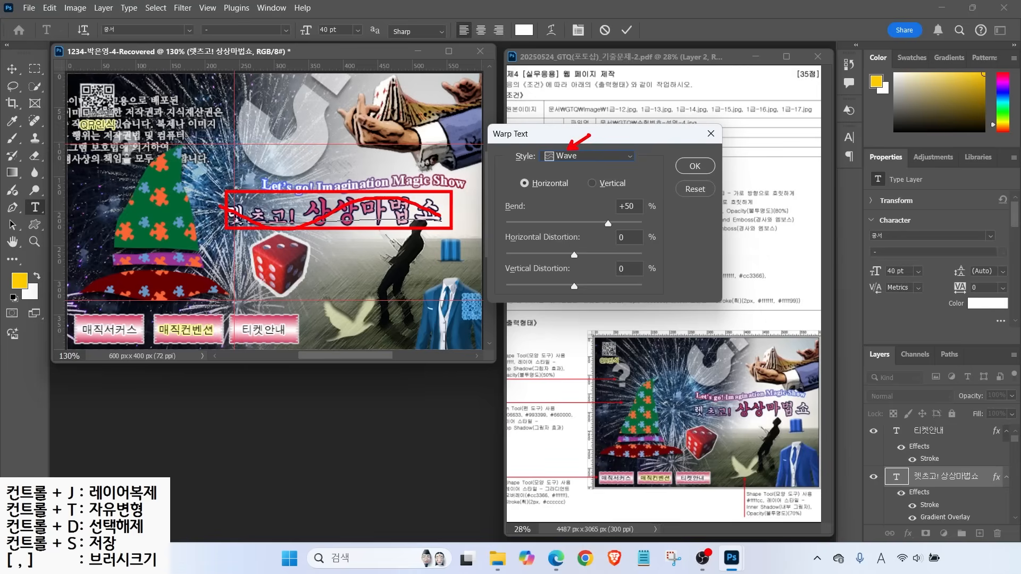
{"action": "left_click", "coordinate": [695, 166]}
Nudge the warped title slightly up and to the right into its final position
{"action": "left_click", "coordinate": [12, 69]}
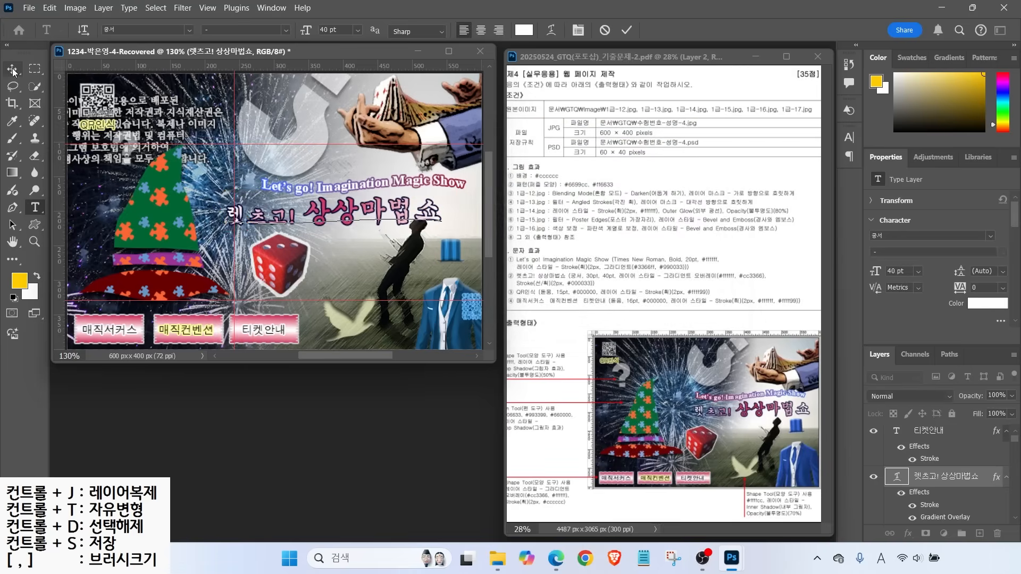
{"action": "left_click_drag", "start_coordinate": [396, 213], "coordinate": [399, 210]}
{"action": "key", "text": "Right"}
{"action": "key", "text": "Right"}
{"action": "key", "text": "Right"}
{"action": "key", "text": "Right"}
{"action": "key", "text": "Right"}
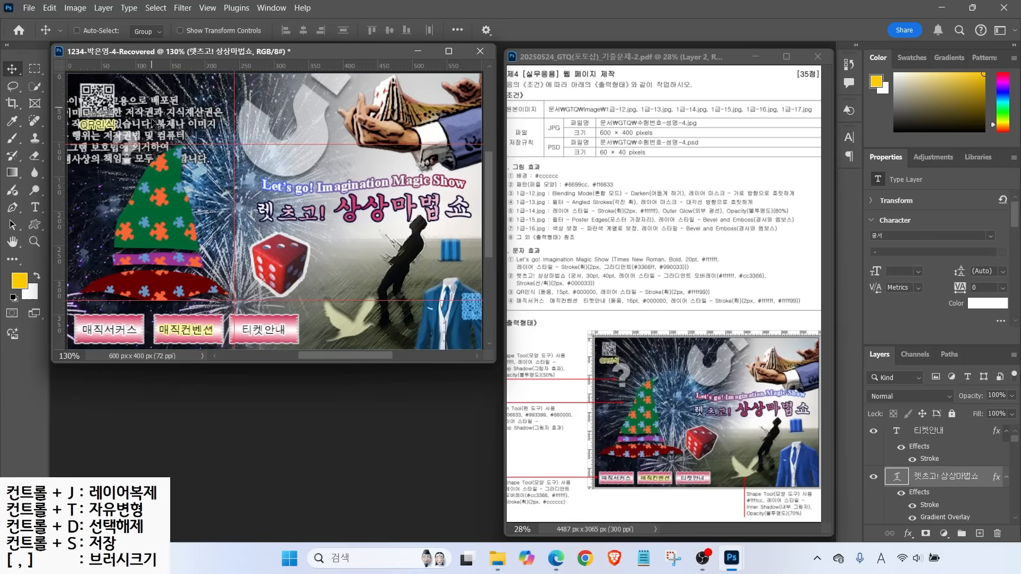
{"action": "left_click", "coordinate": [208, 7]}
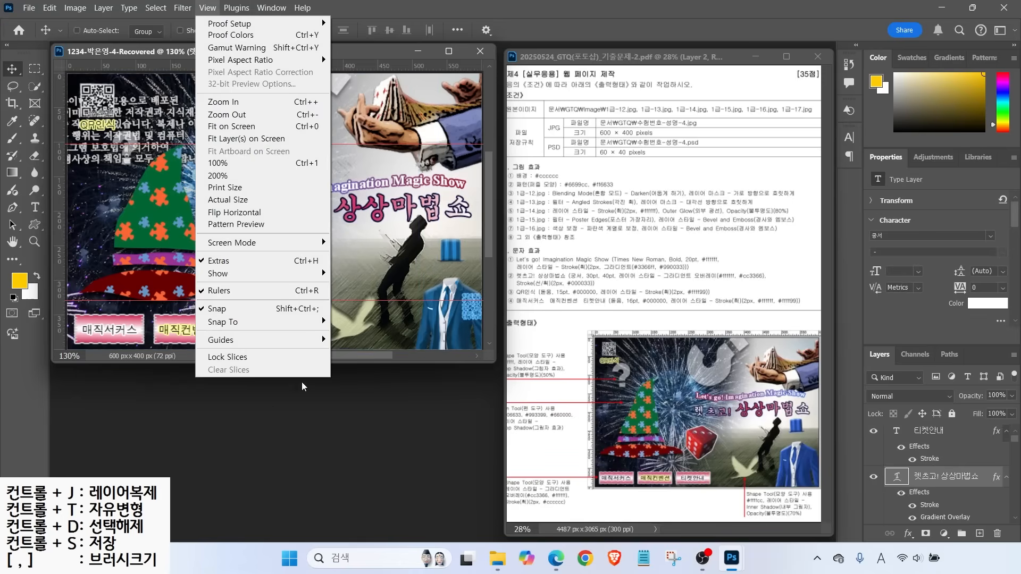
Clear all guides, then in Save As go to the GTQ folder and trim 'Recovered' from the name
{"action": "mouse_move", "coordinate": [251, 339]}
{"action": "left_click", "coordinate": [354, 365]}
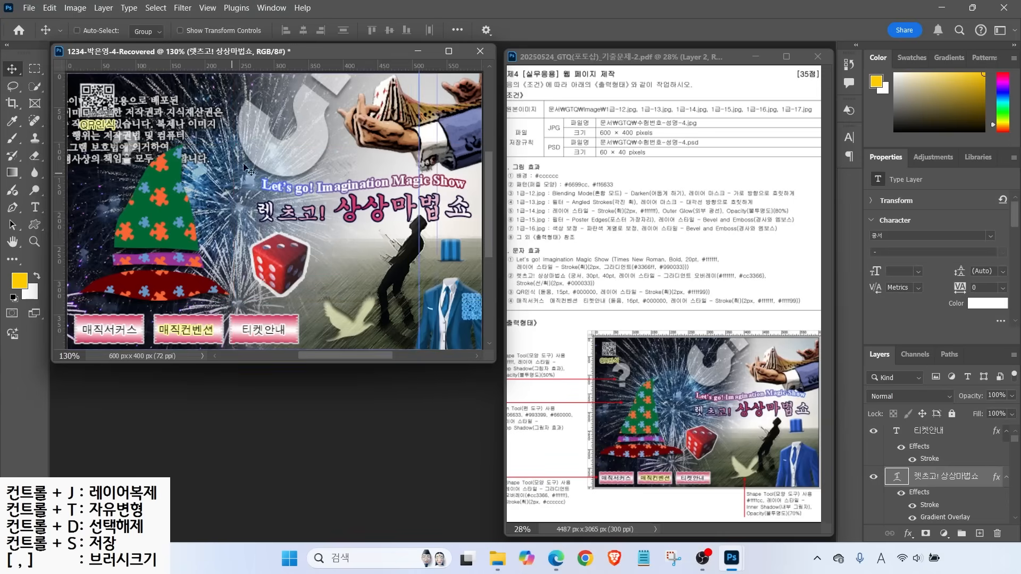
{"action": "left_click", "coordinate": [30, 9]}
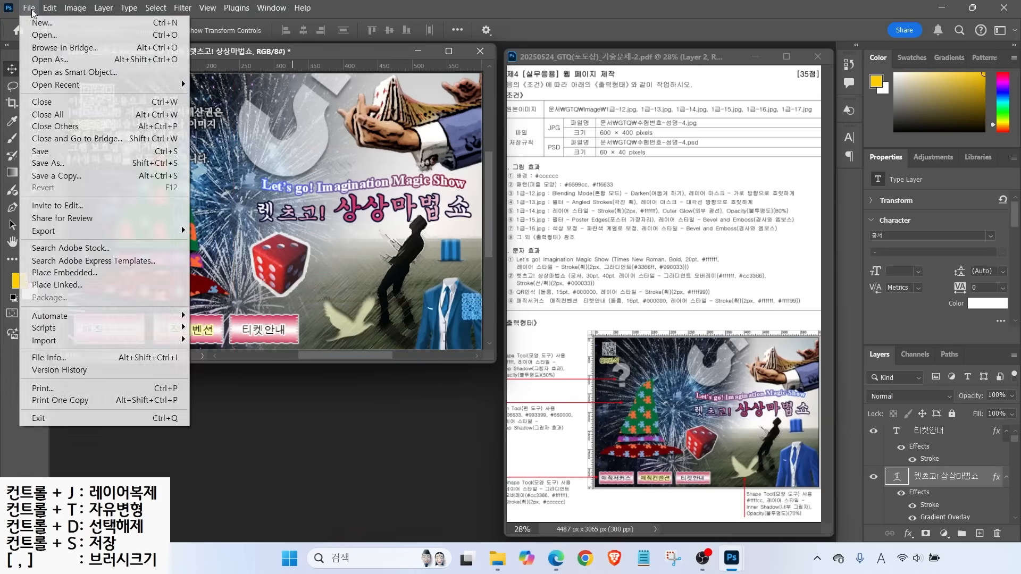
{"action": "left_click", "coordinate": [63, 154]}
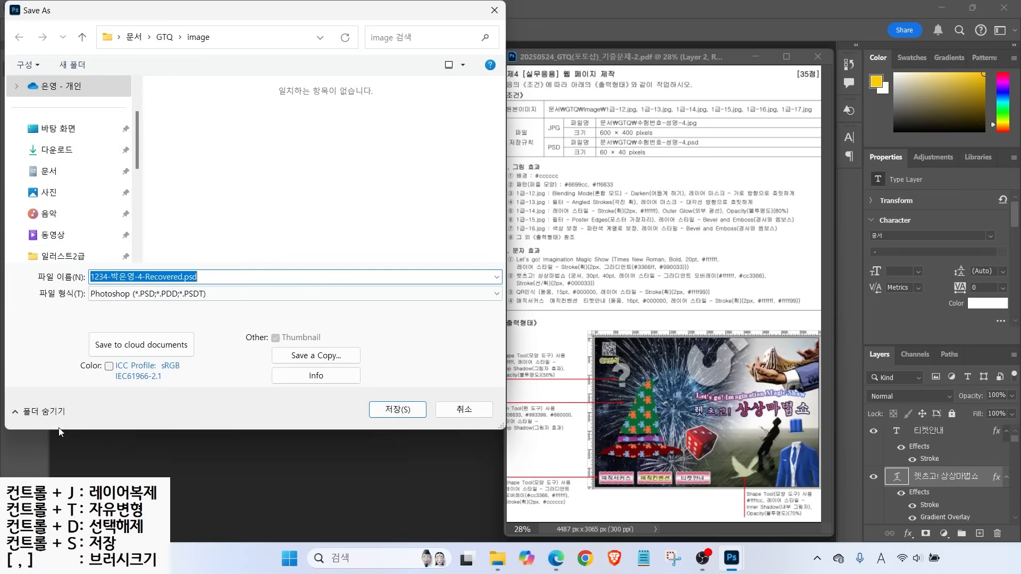
{"action": "left_click", "coordinate": [164, 37]}
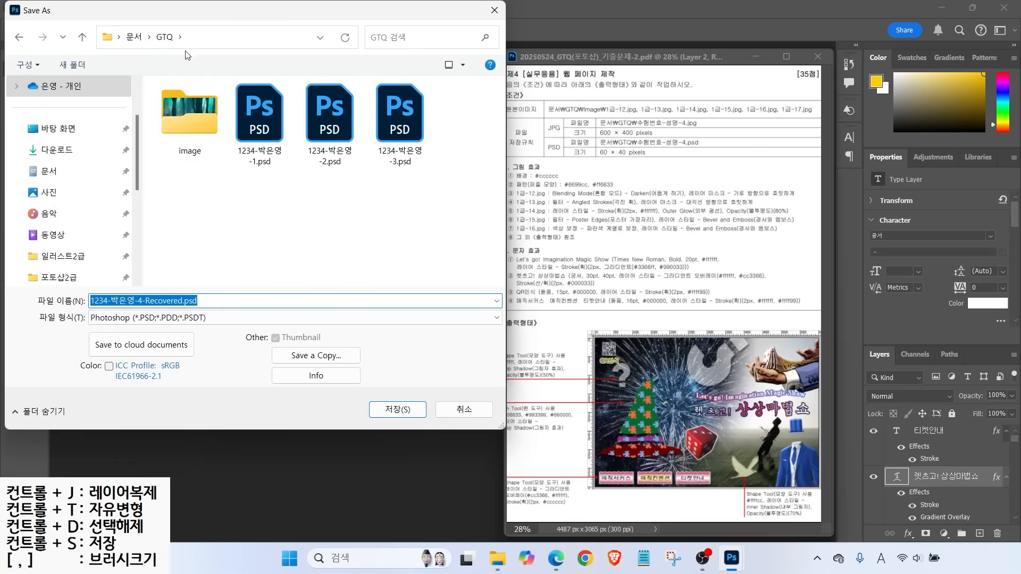
{"action": "left_click_drag", "start_coordinate": [148, 300], "coordinate": [237, 302]}
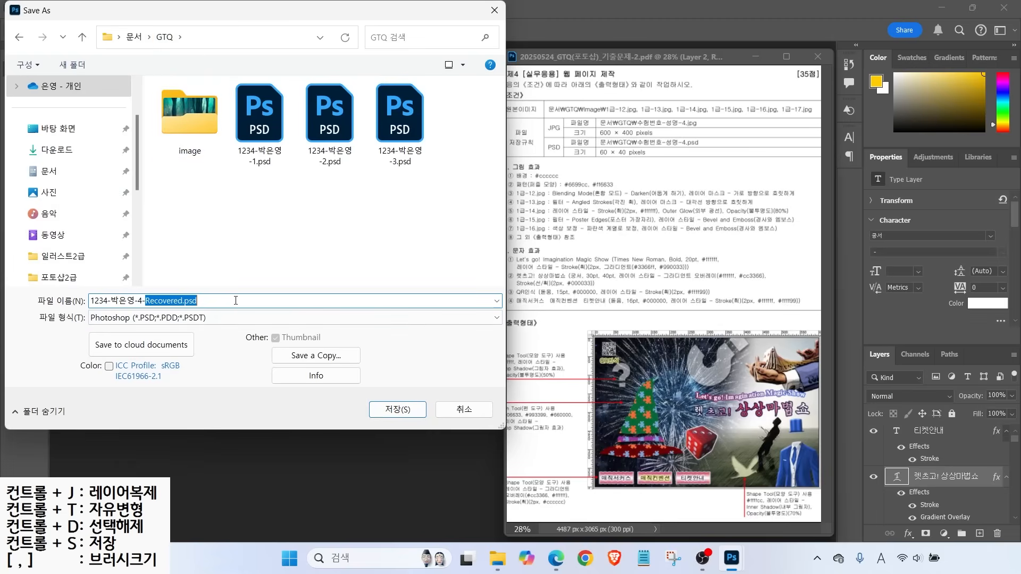
{"action": "key", "text": "BackSpace"}
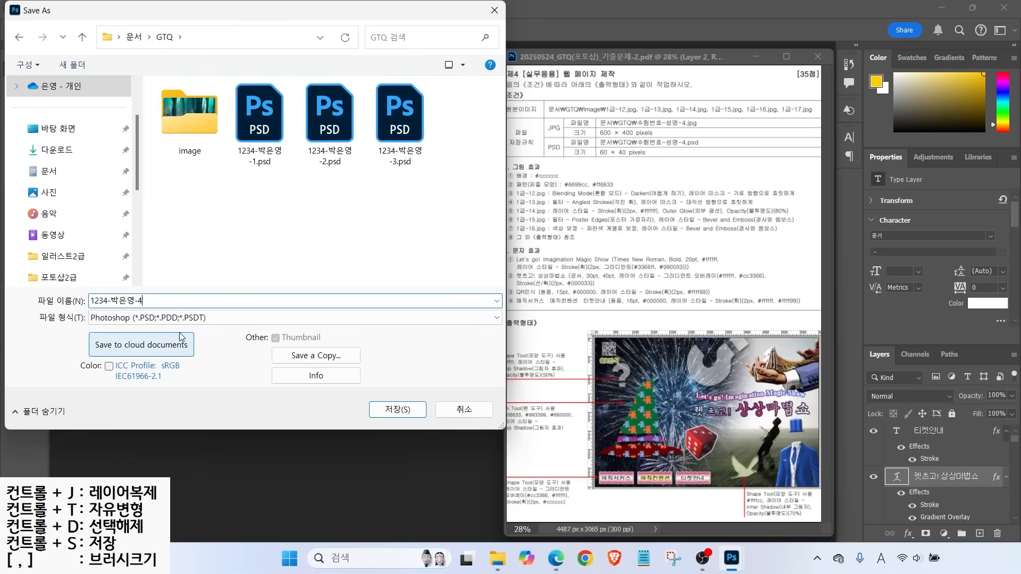
{"action": "left_click", "coordinate": [119, 318]}
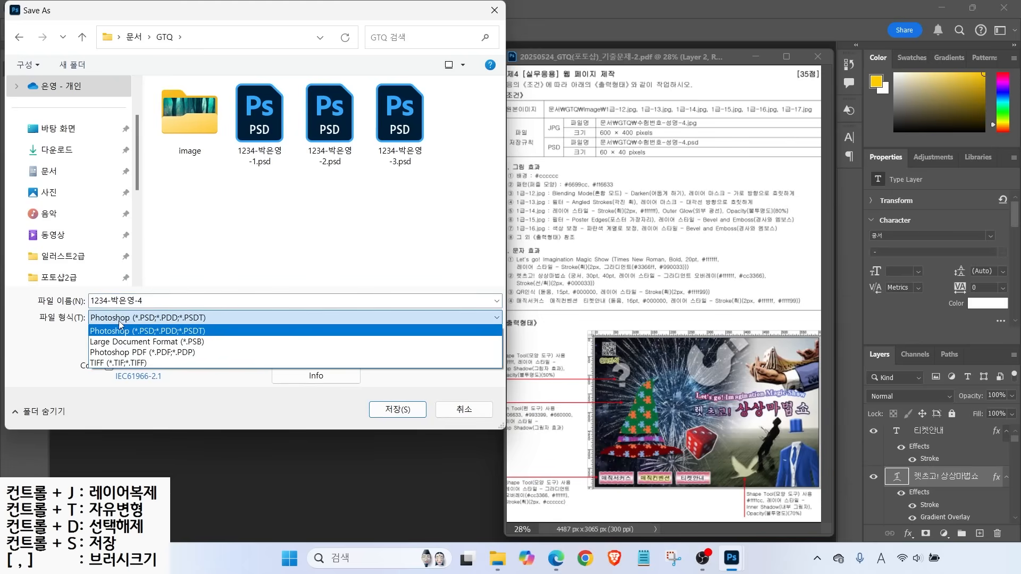
{"action": "left_click", "coordinate": [122, 330]}
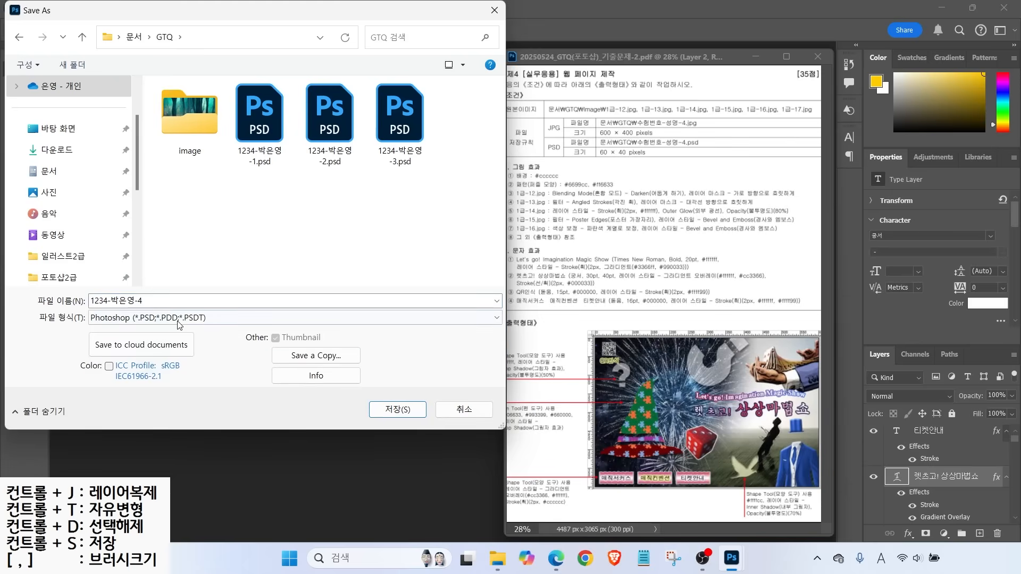
{"action": "left_click", "coordinate": [113, 318]}
{"action": "left_click", "coordinate": [62, 341]}
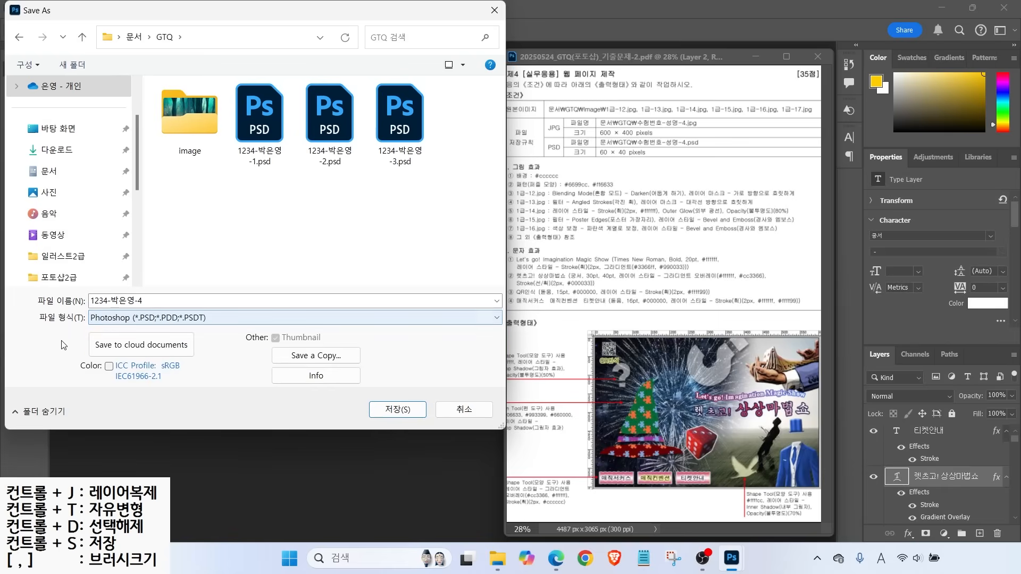
Save a JPEG copy to the GTQ folder at quality 12 (Maximum)
{"action": "left_click", "coordinate": [298, 356]}
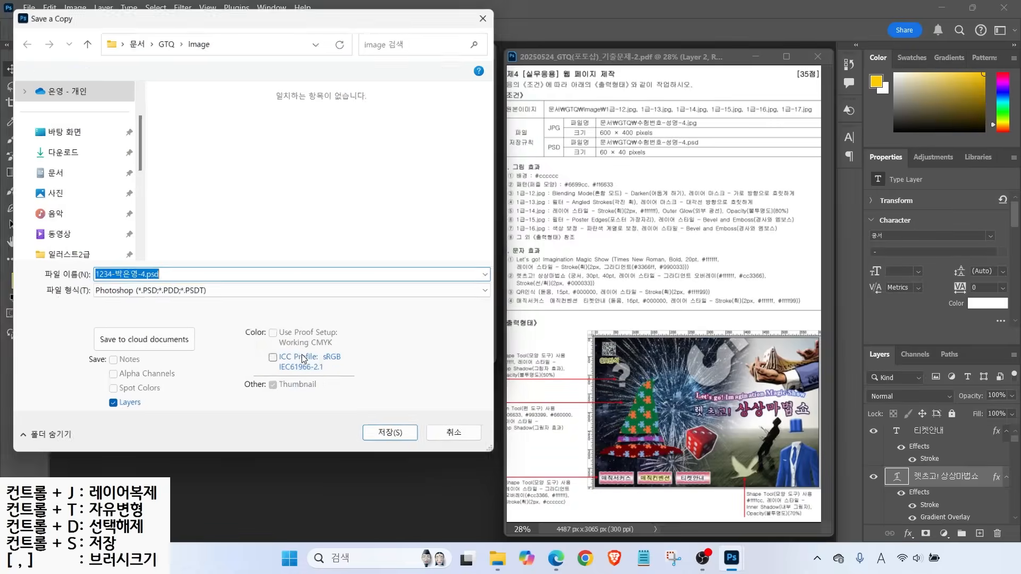
{"action": "left_click", "coordinate": [163, 39]}
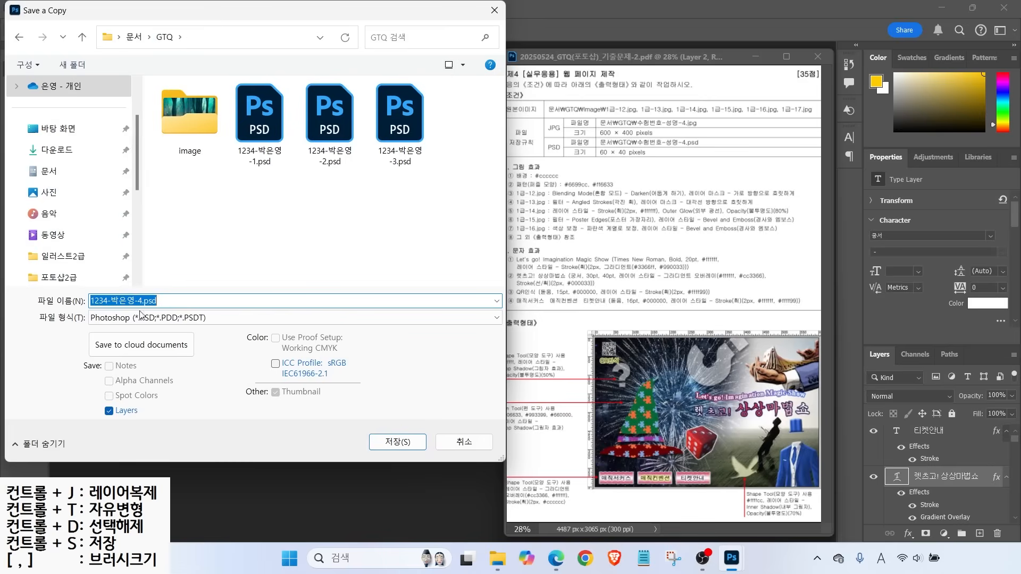
{"action": "left_click", "coordinate": [141, 318]}
{"action": "left_click", "coordinate": [159, 165]}
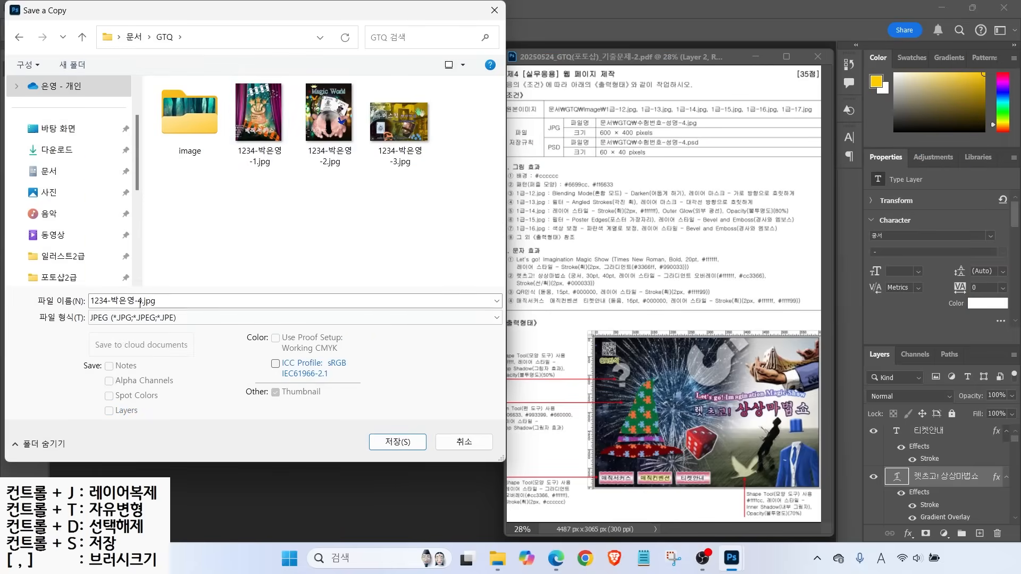
{"action": "left_click", "coordinate": [399, 442]}
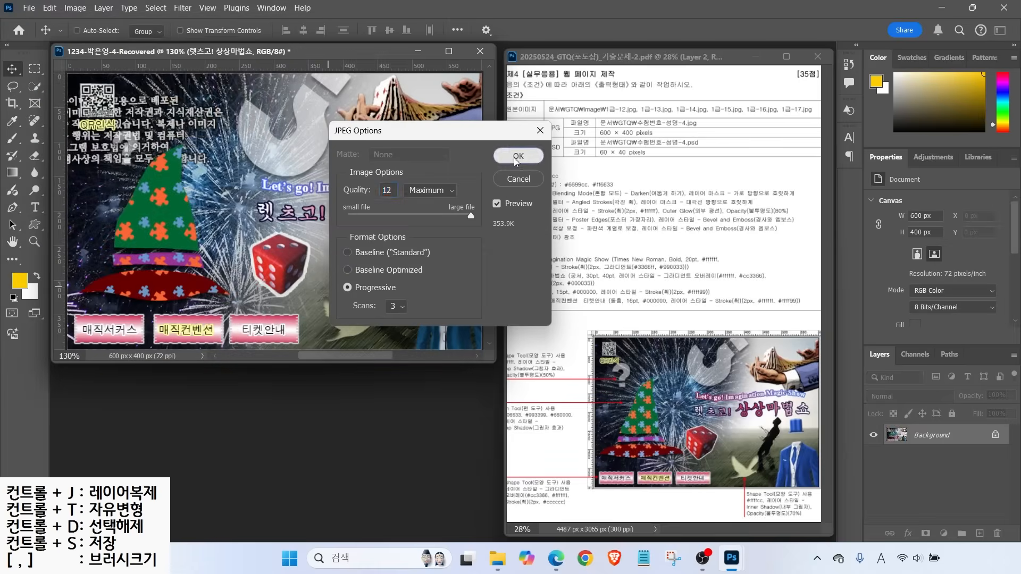
{"action": "left_click", "coordinate": [517, 156]}
Resize the image to 60 x 40 px by setting the width to 60
{"action": "left_click", "coordinate": [75, 8]}
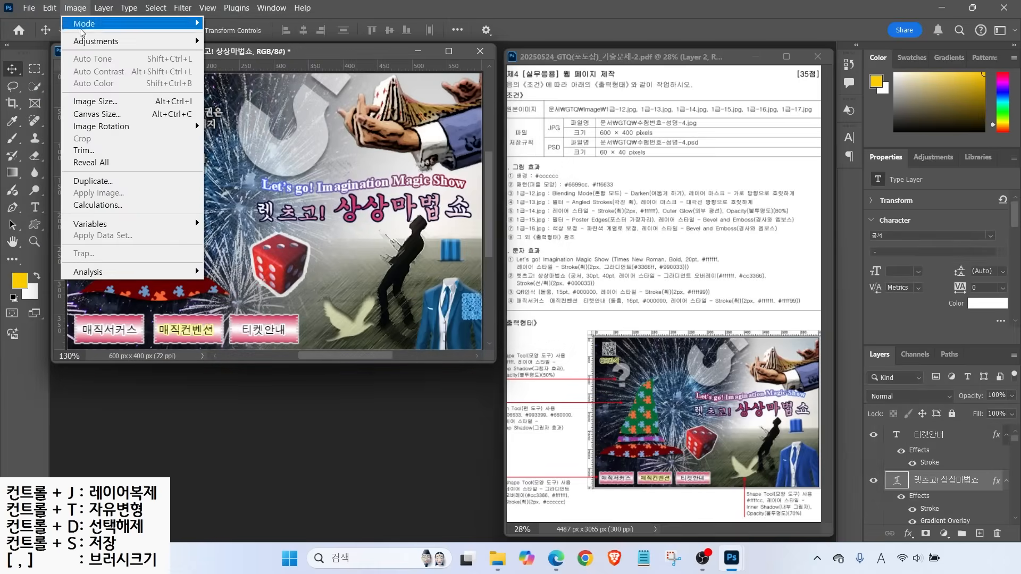
{"action": "left_click", "coordinate": [99, 103]}
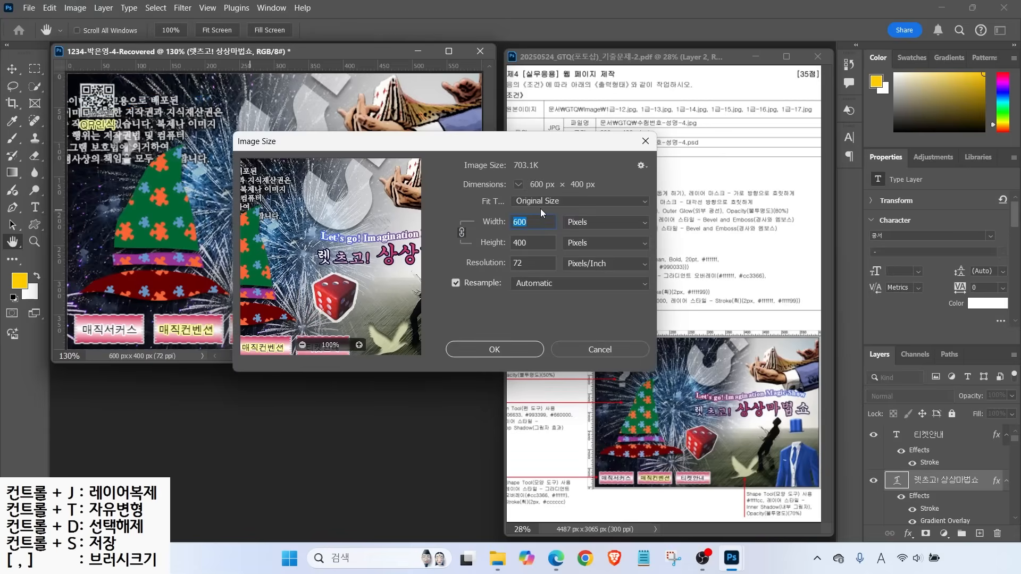
{"action": "type", "text": "60"}
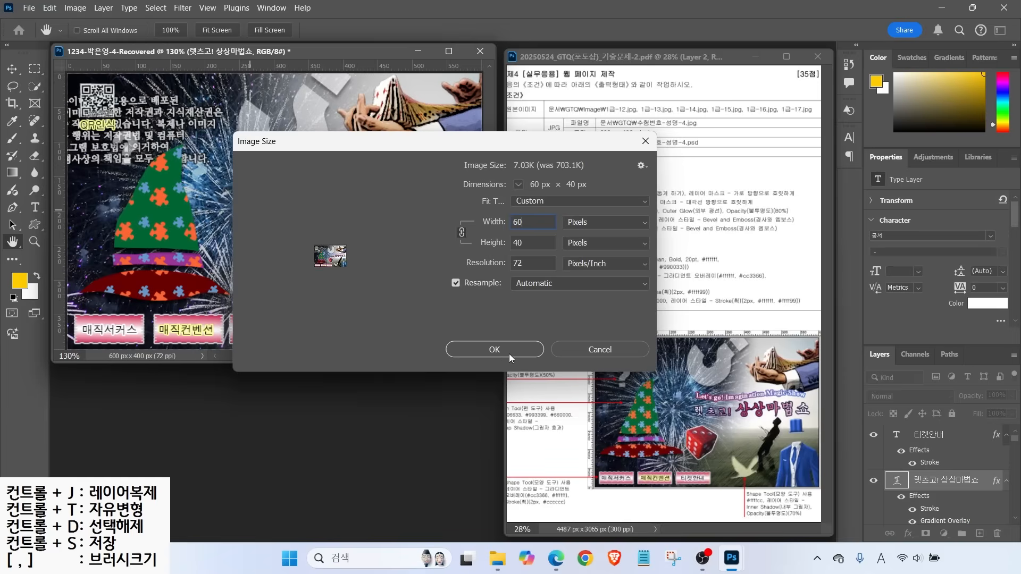
{"action": "left_click", "coordinate": [488, 351]}
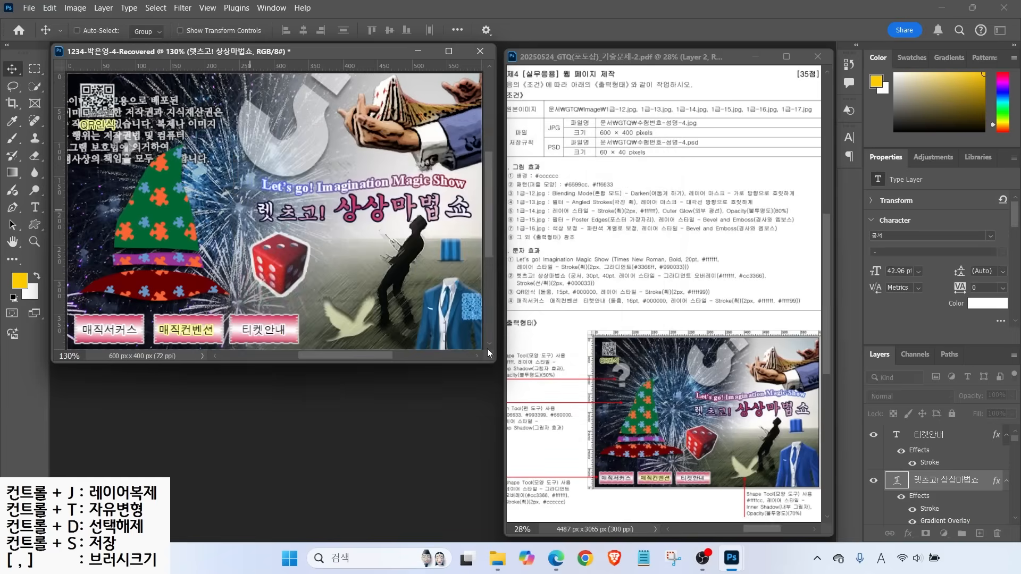
Save the 60 x 40 px version as a PSD in GTQ with '-Recovered' removed from its name, then close it
{"action": "left_click", "coordinate": [29, 8]}
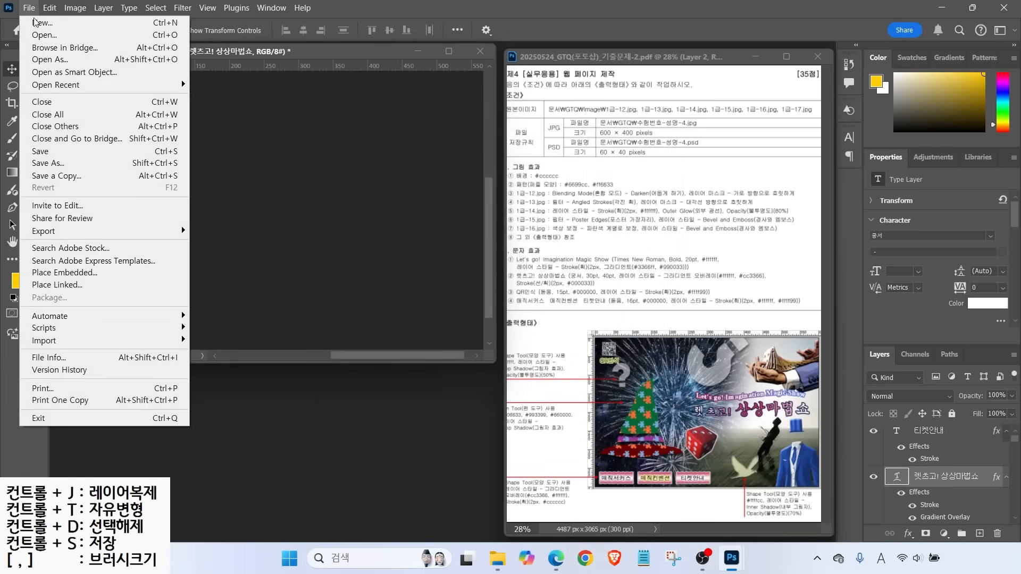
{"action": "left_click", "coordinate": [48, 152]}
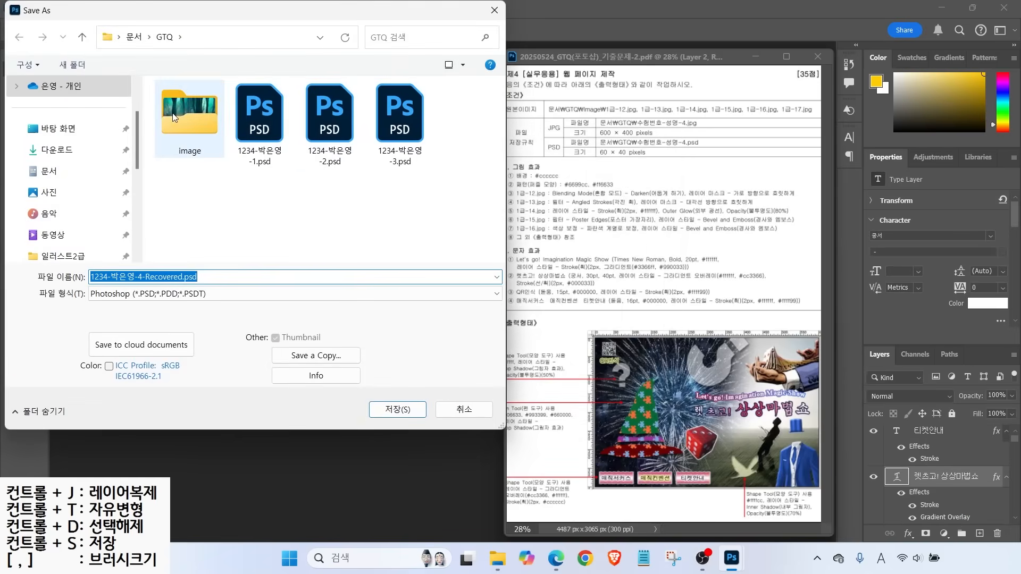
{"action": "left_click", "coordinate": [141, 276]}
{"action": "key", "text": "shift+End"}
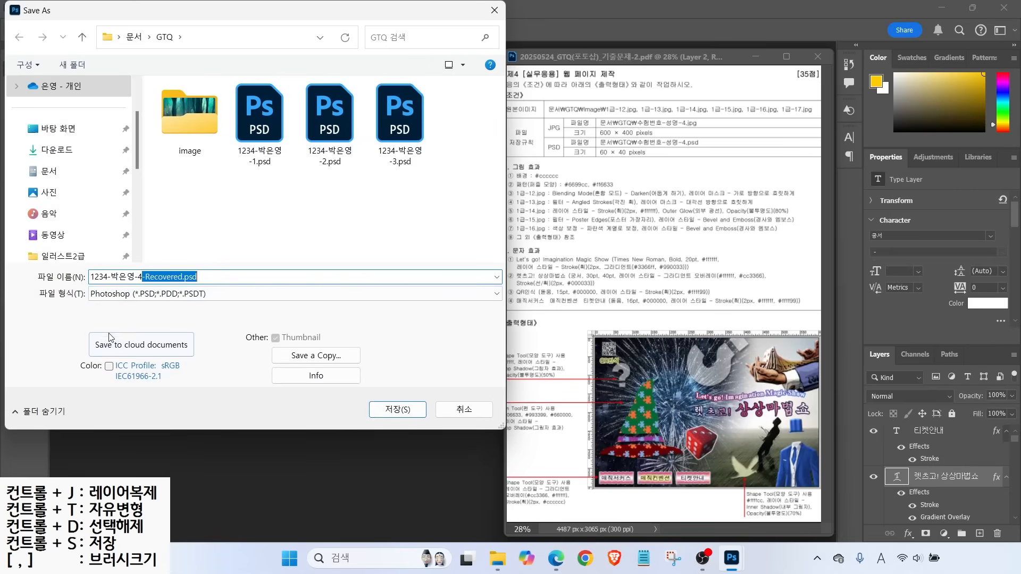
{"action": "key", "text": "Delete"}
{"action": "key", "text": "Return"}
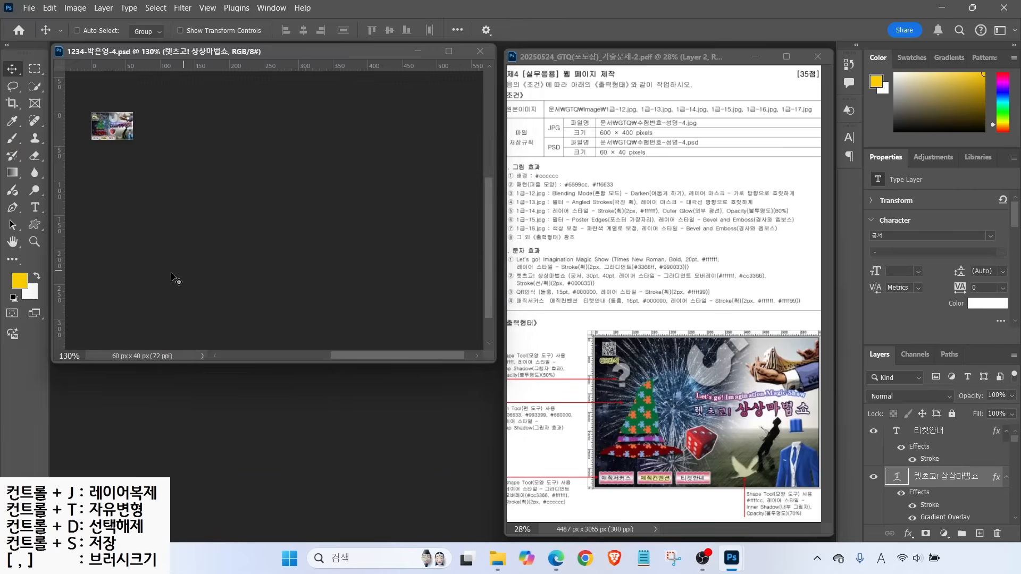
{"action": "left_click", "coordinate": [480, 52]}
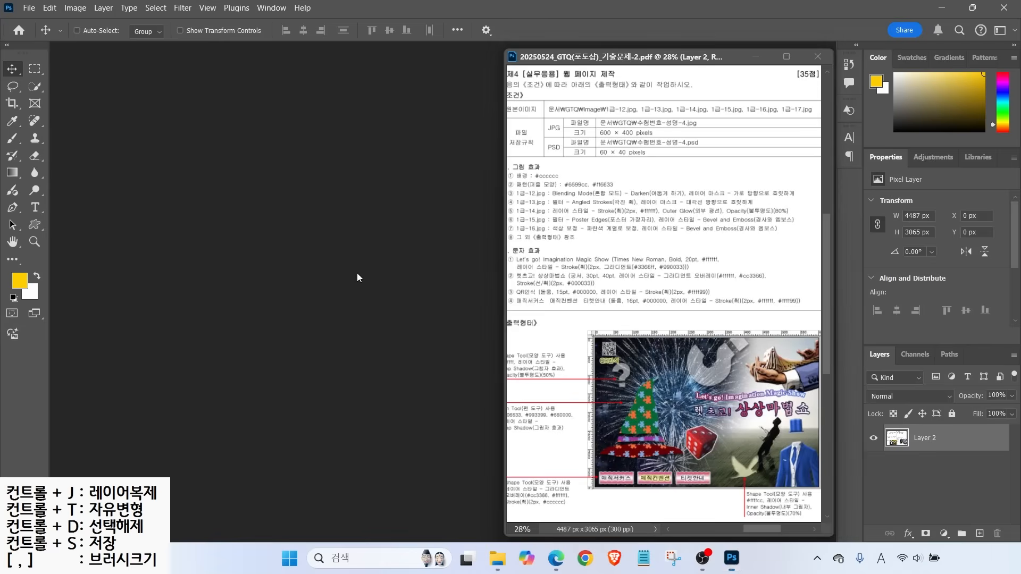